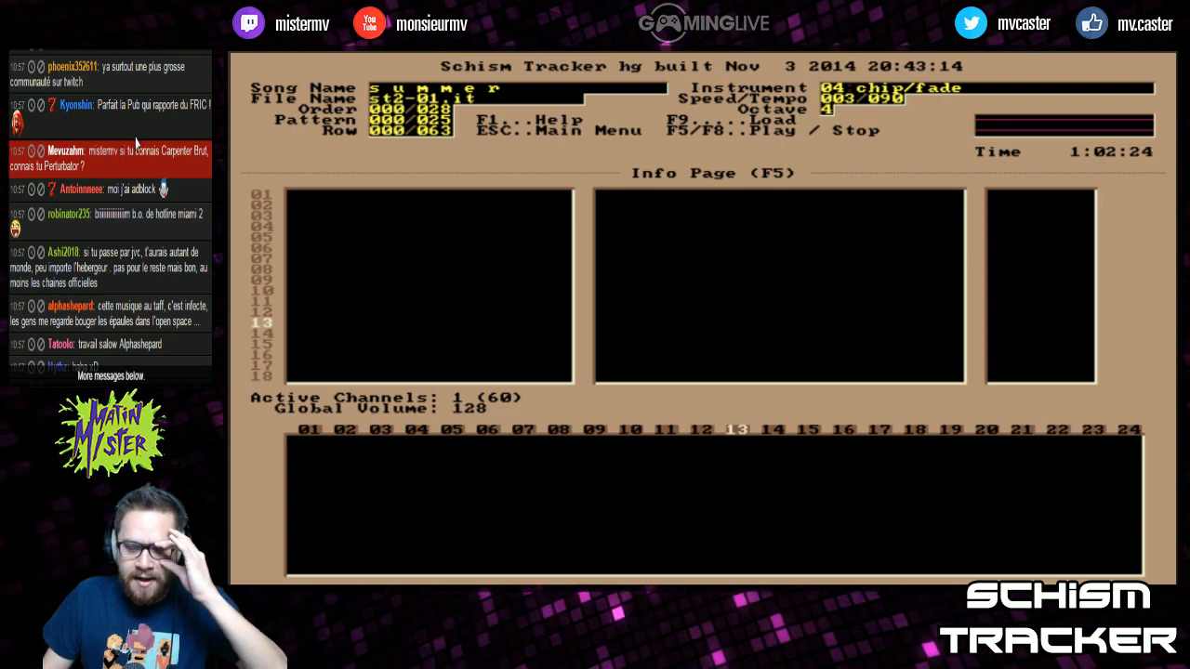
Read through the stream chat messages down to the most recent ones
scroll(136, 142, "down", 2)
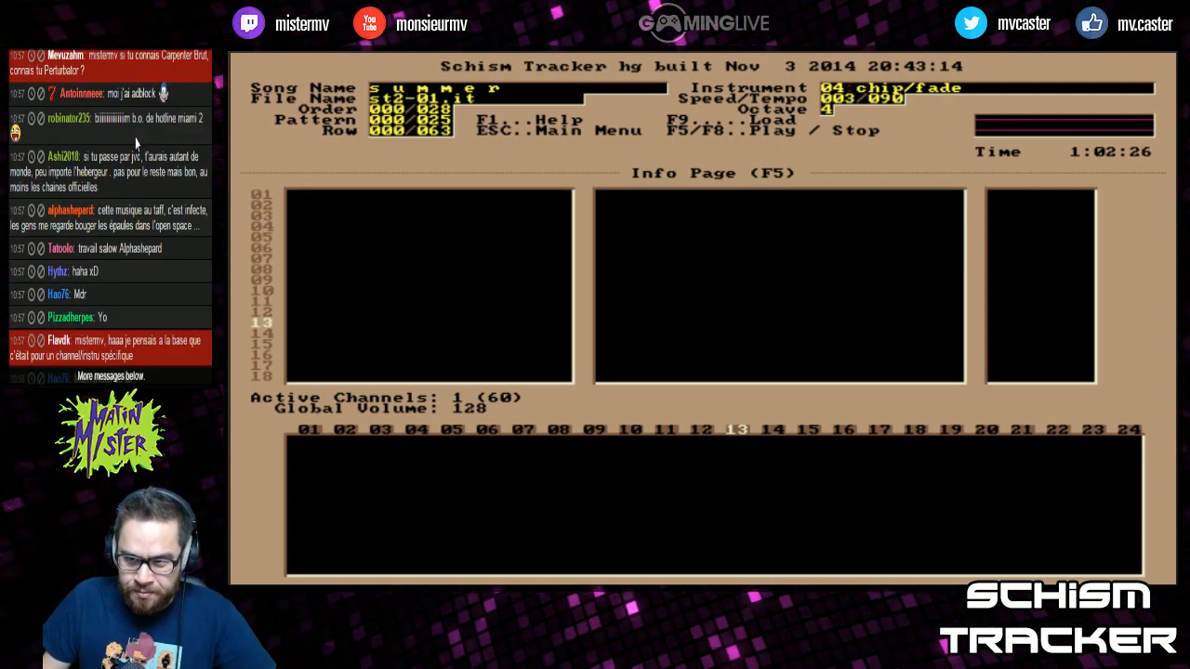
scroll(136, 142, "down", 2)
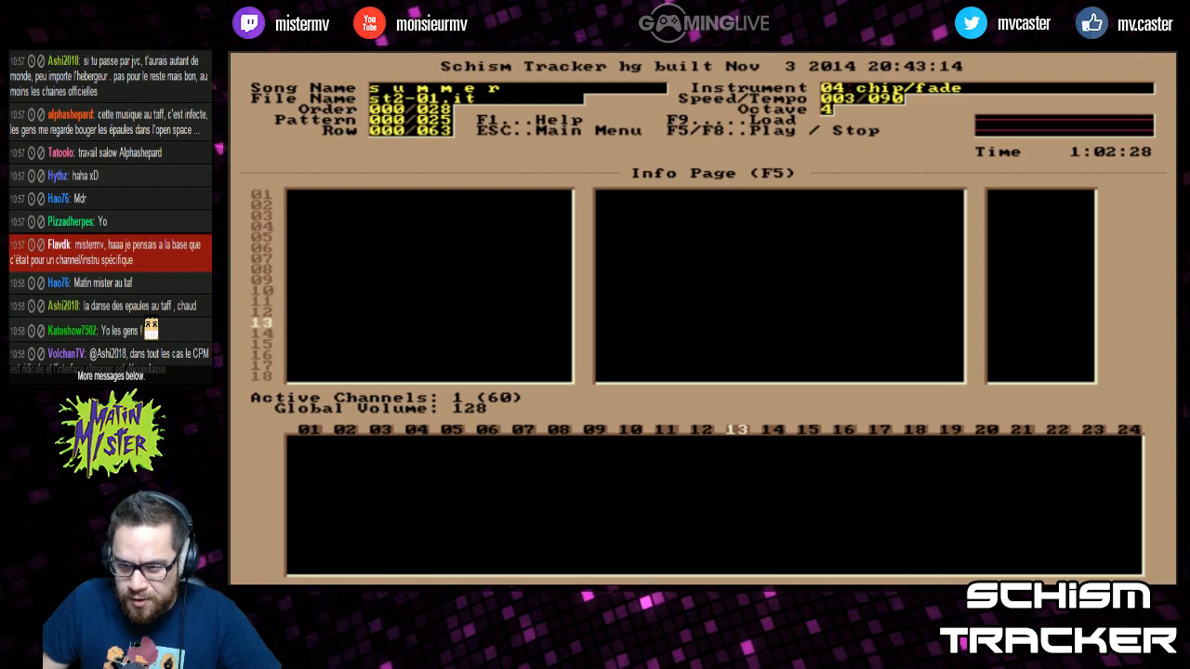
scroll(160, 160, "down", 2)
scroll(163, 153, "down", 2)
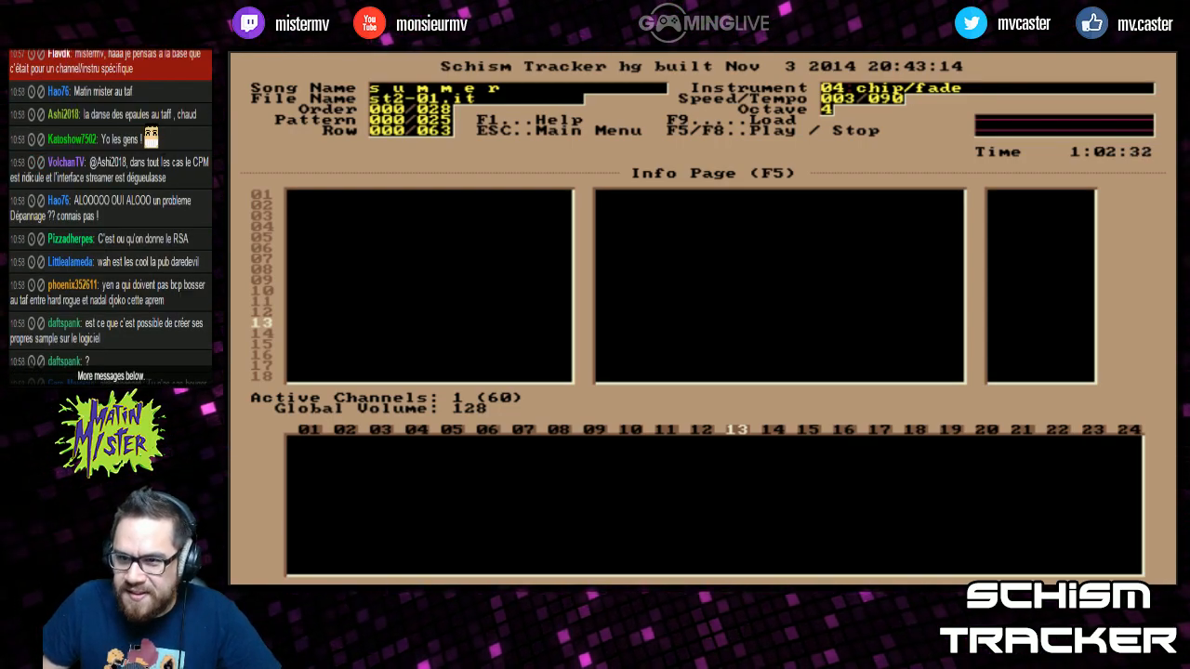
scroll(163, 169, "down", 6)
scroll(163, 169, "down", 6)
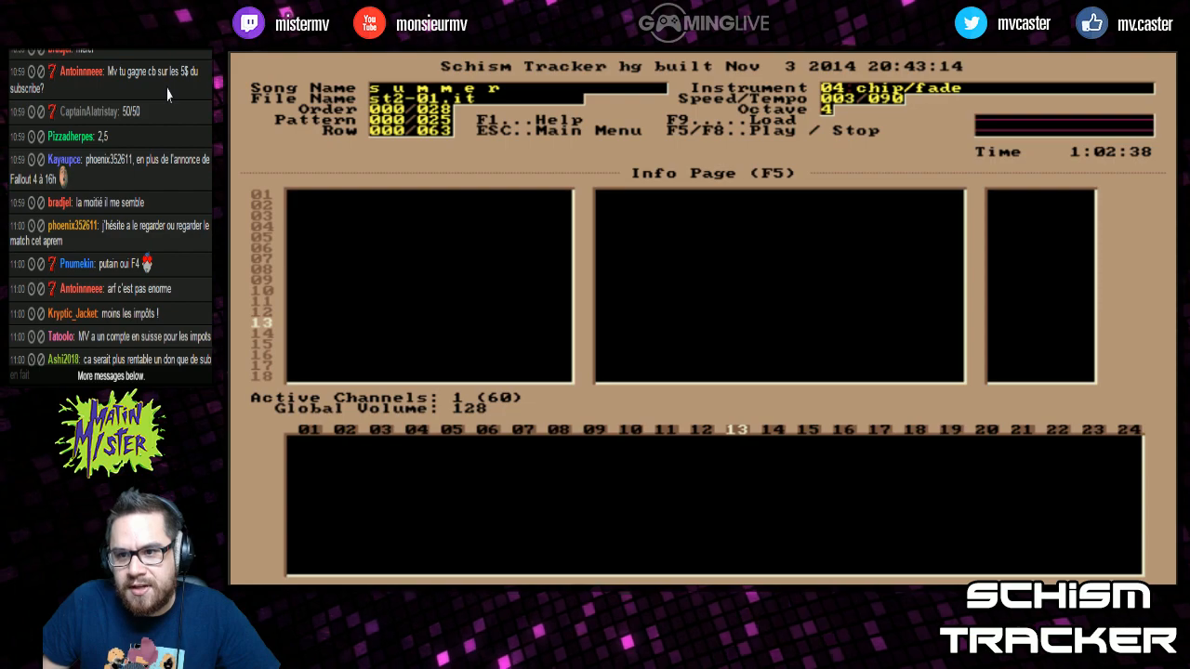
scroll(163, 130, "down", 10)
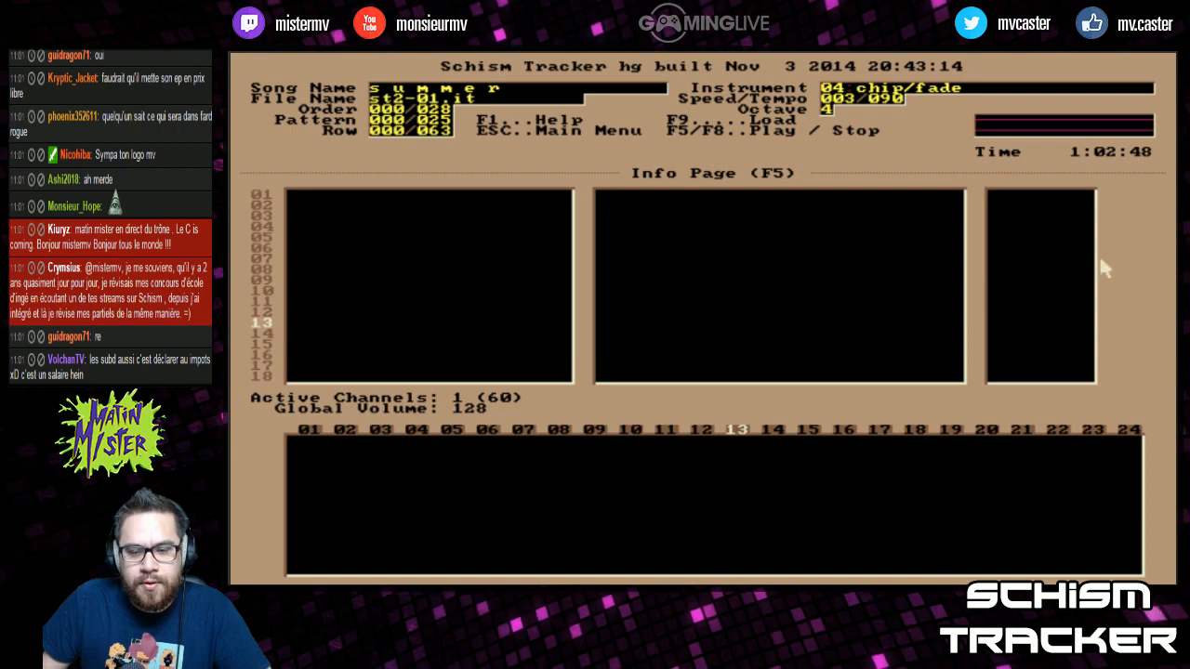
key("Up")
key("Up")
key("Up")
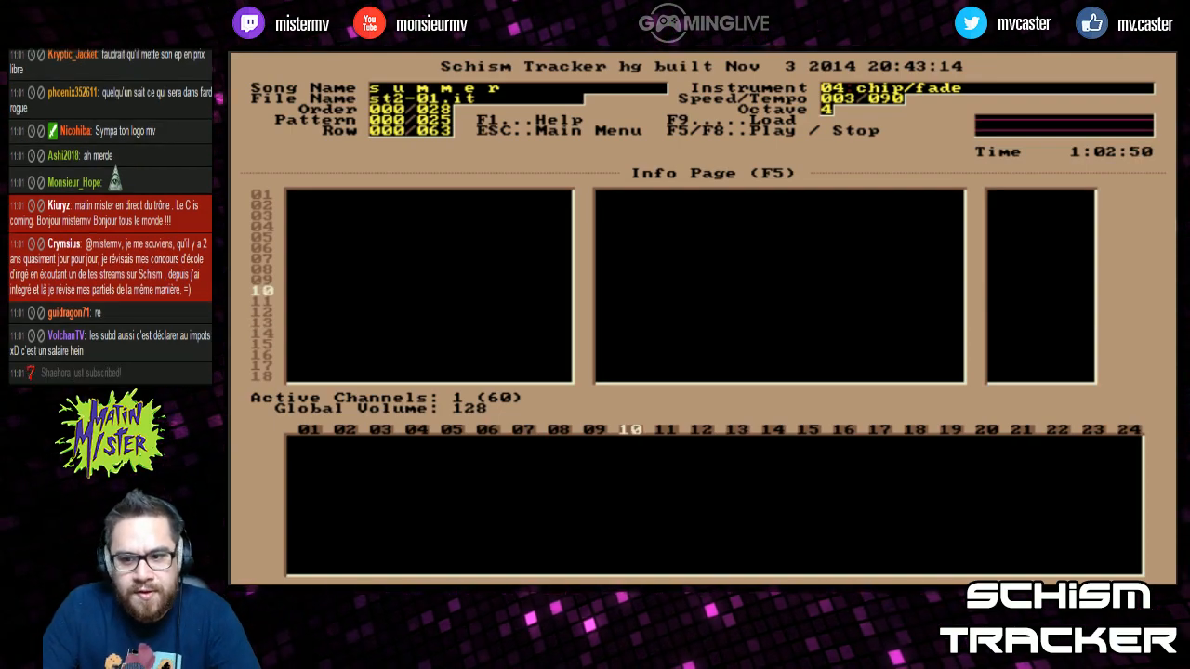
Load the module st2-ok.it from the D:\schism\nes directory
key("F9")
key("Down")
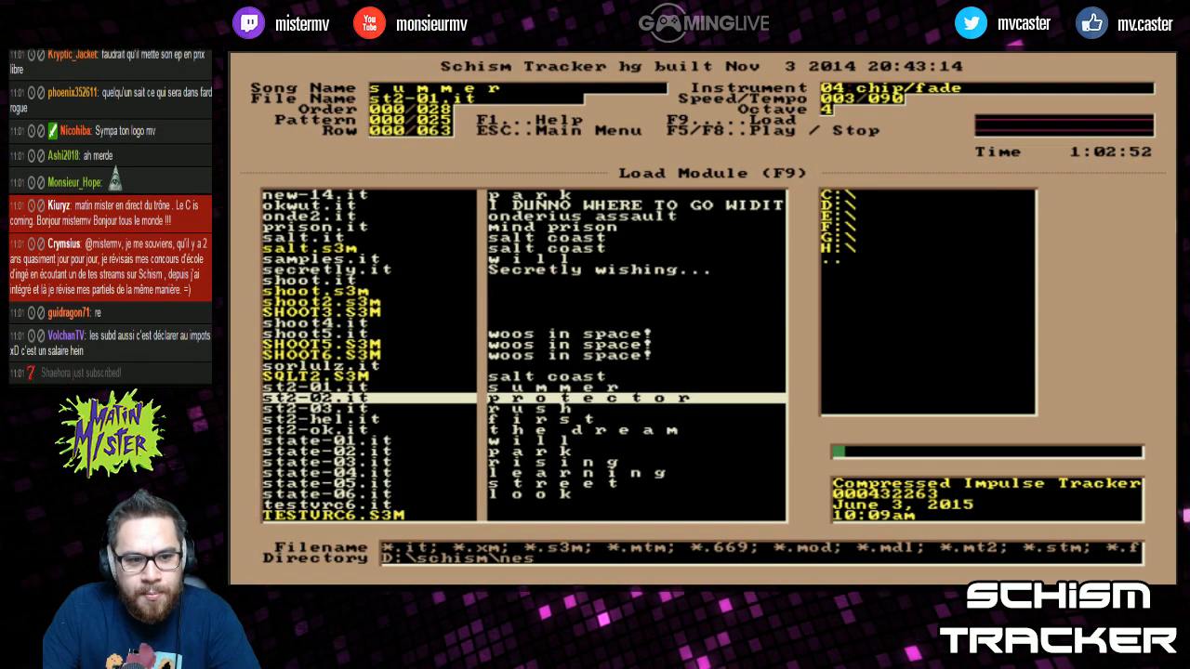
key("Down")
key("Down")
key("Down")
key("Down")
key("Down")
key("Down")
key("Down")
key("Down")
key("Down")
key("Up")
key("Up")
key("Up")
key("Up")
key("Up")
key("Up")
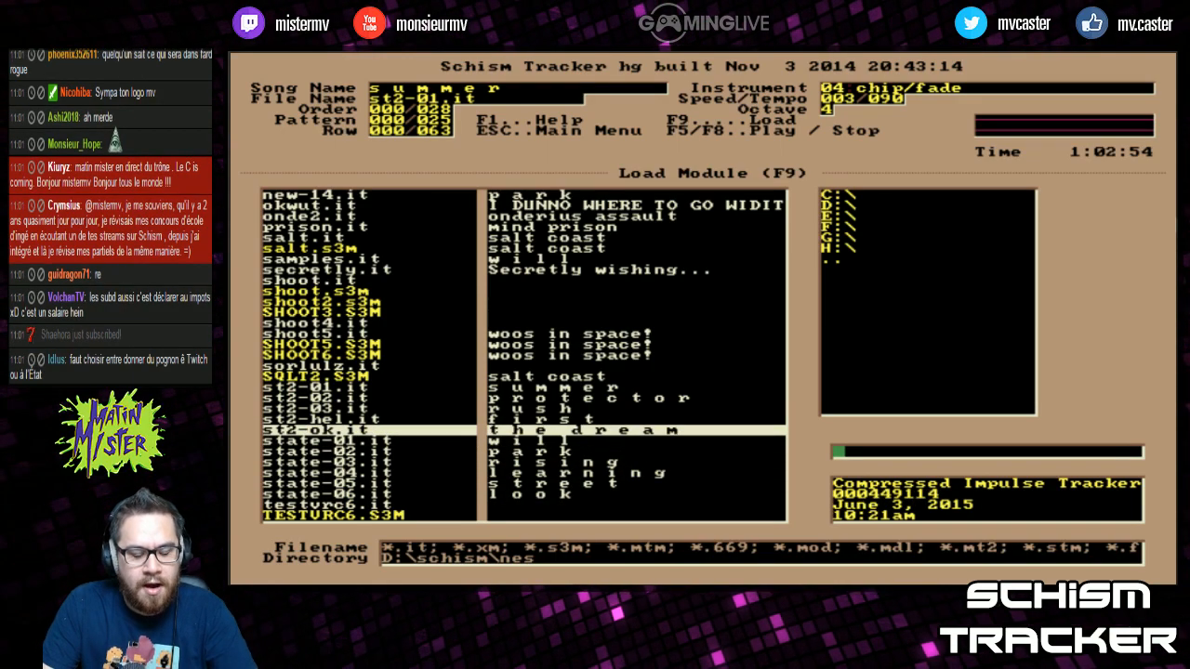
key("Up")
key("Up")
key("Down")
key("Down")
key("Return")
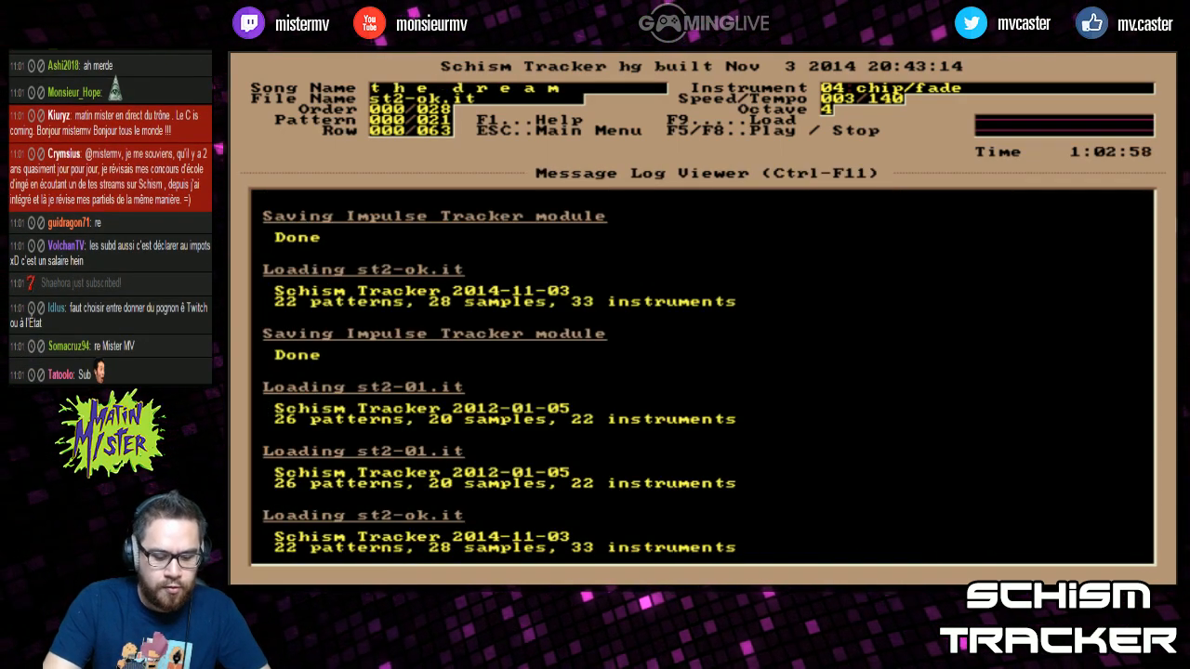
Start a new song that keeps the loaded instruments and go to row 000 of Channel 01 in the pattern editor
key("ctrl+n")
key("Return")
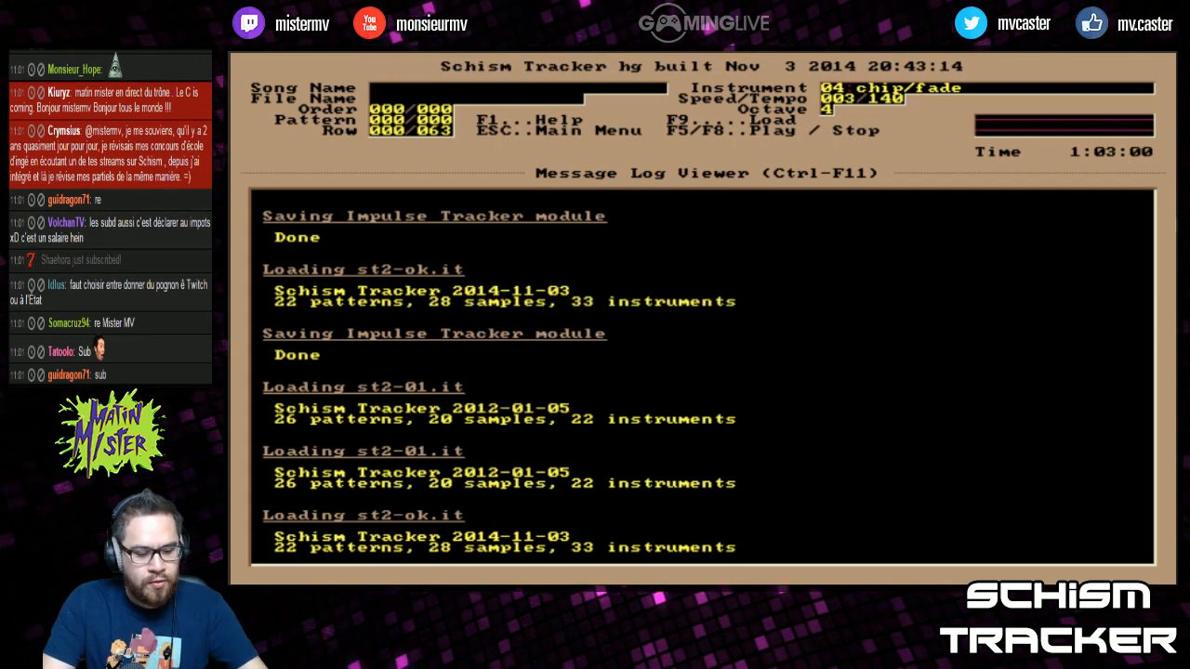
key("F3")
key("F2")
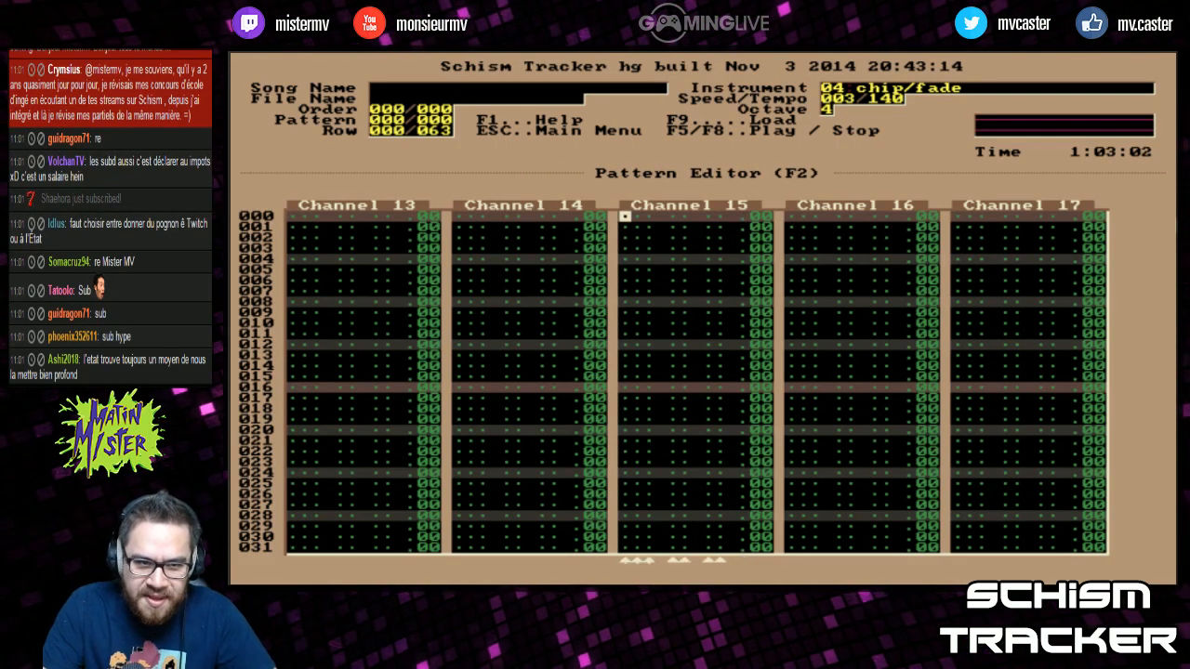
key("Home")
key("Home")
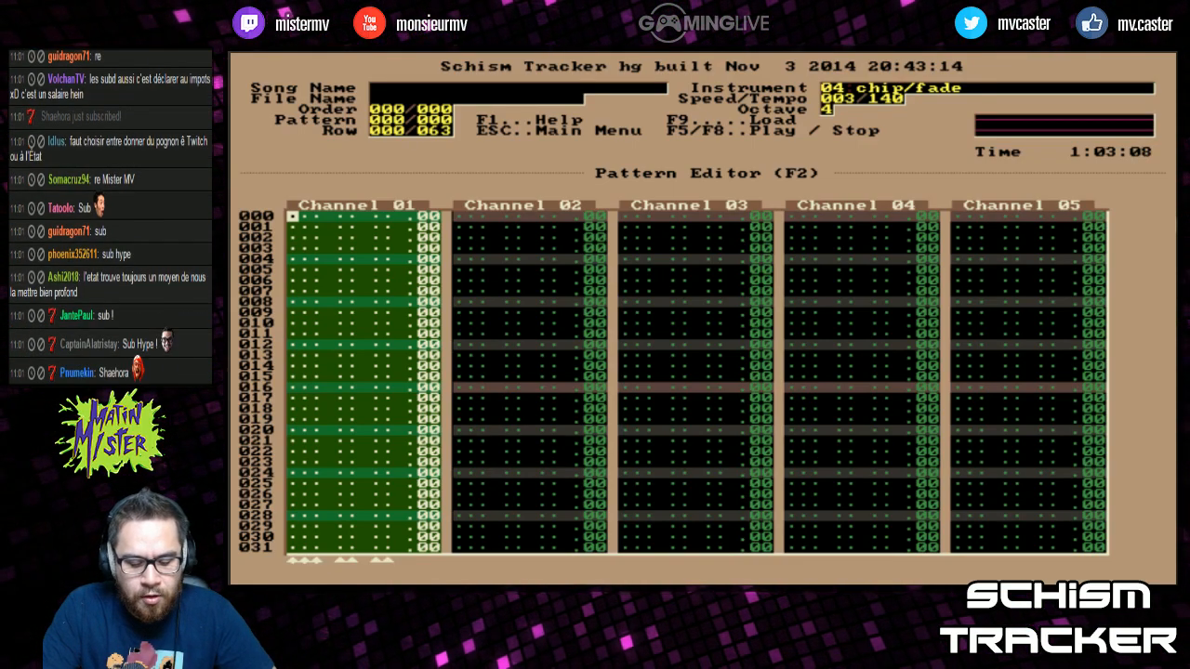
Cycle through the available instruments in the pattern editor, ending on 01 kick
key("shift+comma")
key("shift+comma")
key("shift+period")
key("shift+period")
key("shift+period")
key("shift+period")
key("shift+period")
key("shift+period")
key("shift+comma")
key("shift+comma")
key("shift+comma")
key("shift+comma")
key("shift+comma")
key("shift+comma")
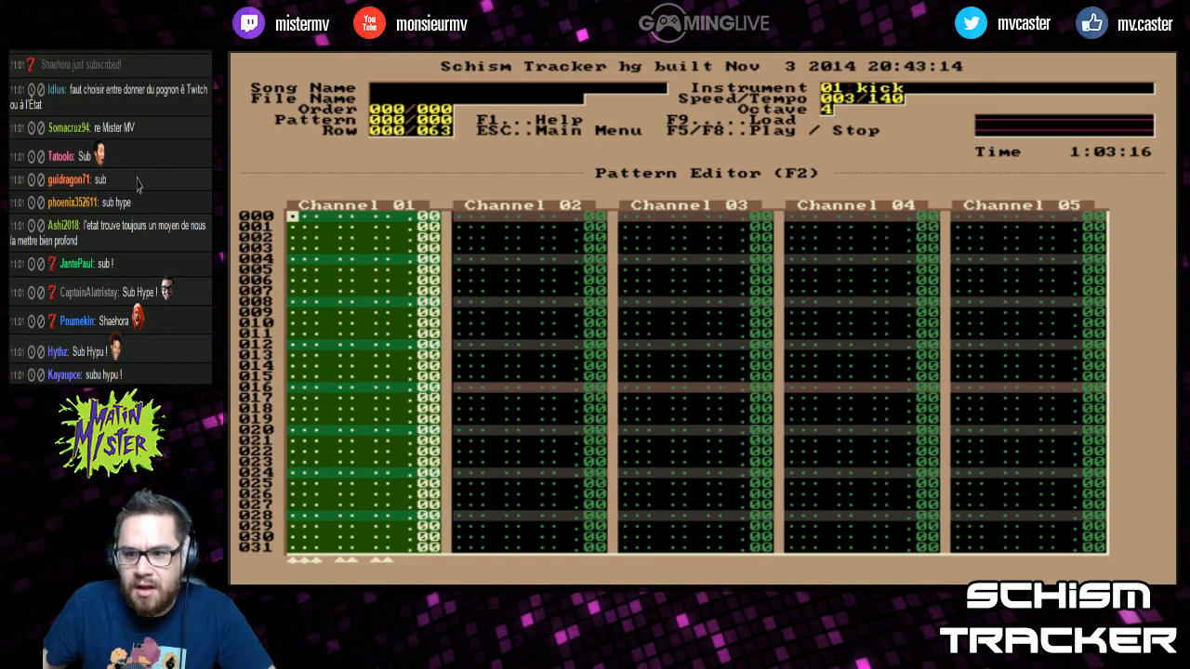
left_click(1095, 294)
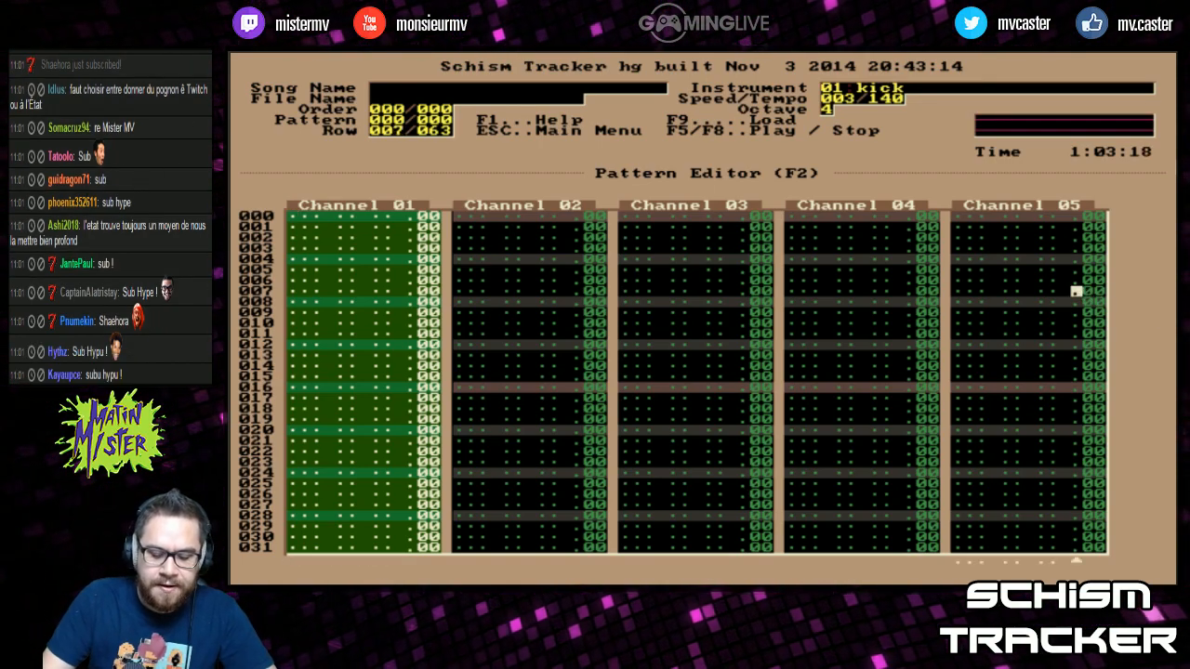
key("Home")
key("Home")
key("Home")
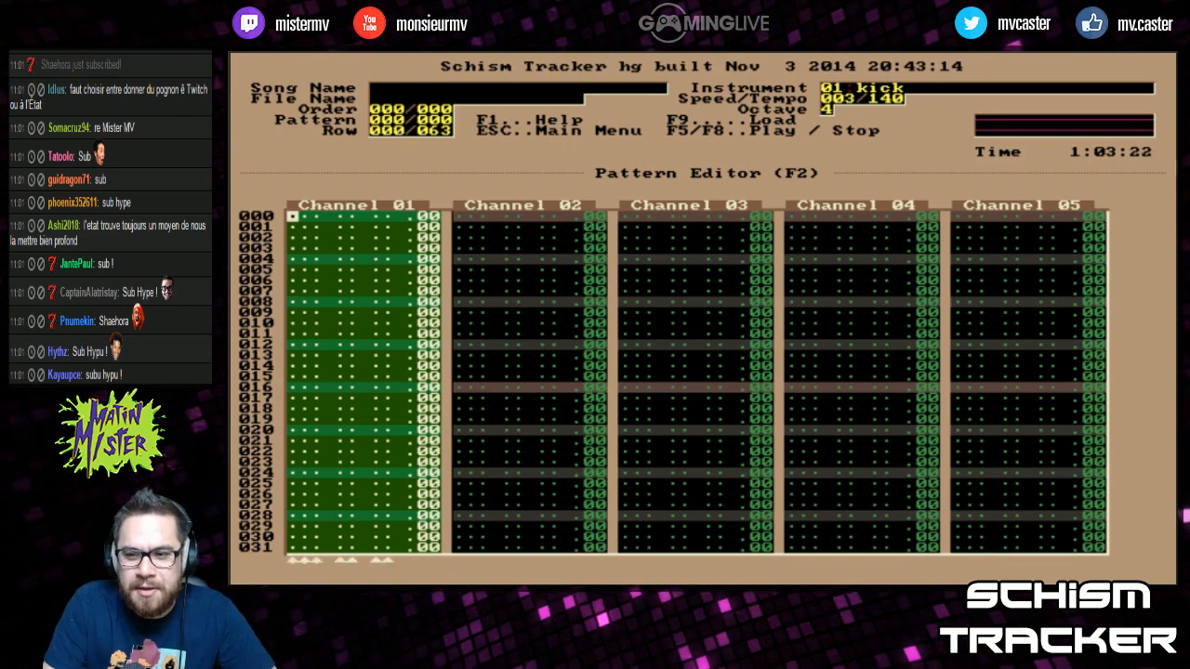
key("Down")
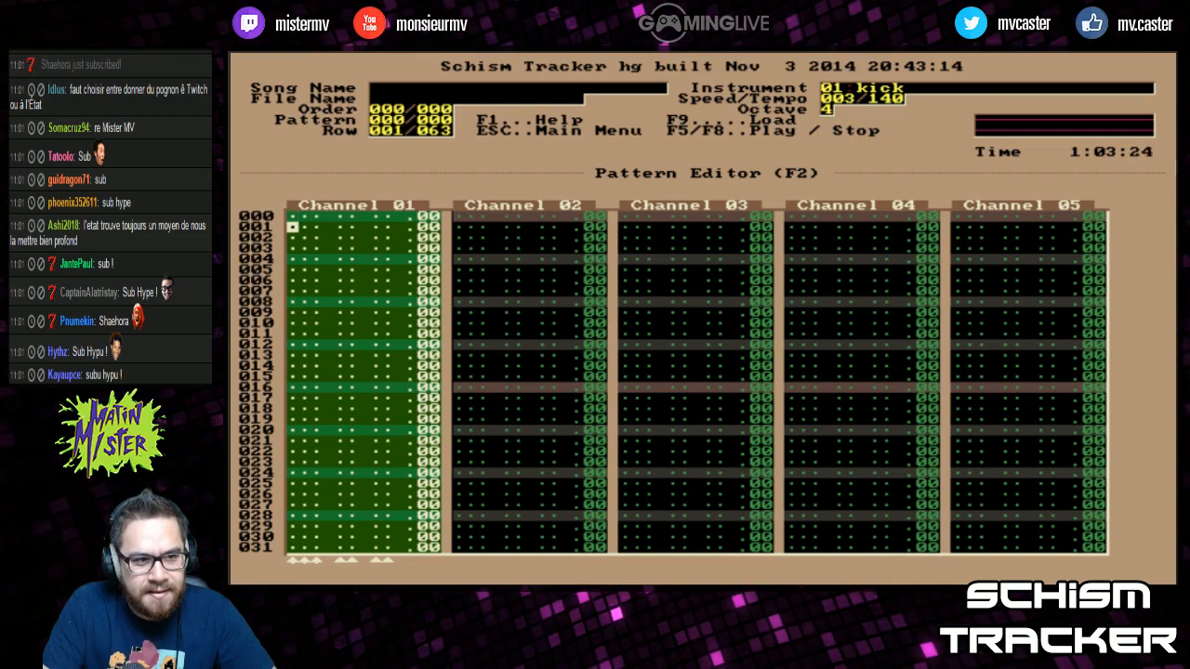
Compare instruments such as click, bass/tri and bisquare in the pattern editor
key("greater")
key("greater")
key("greater")
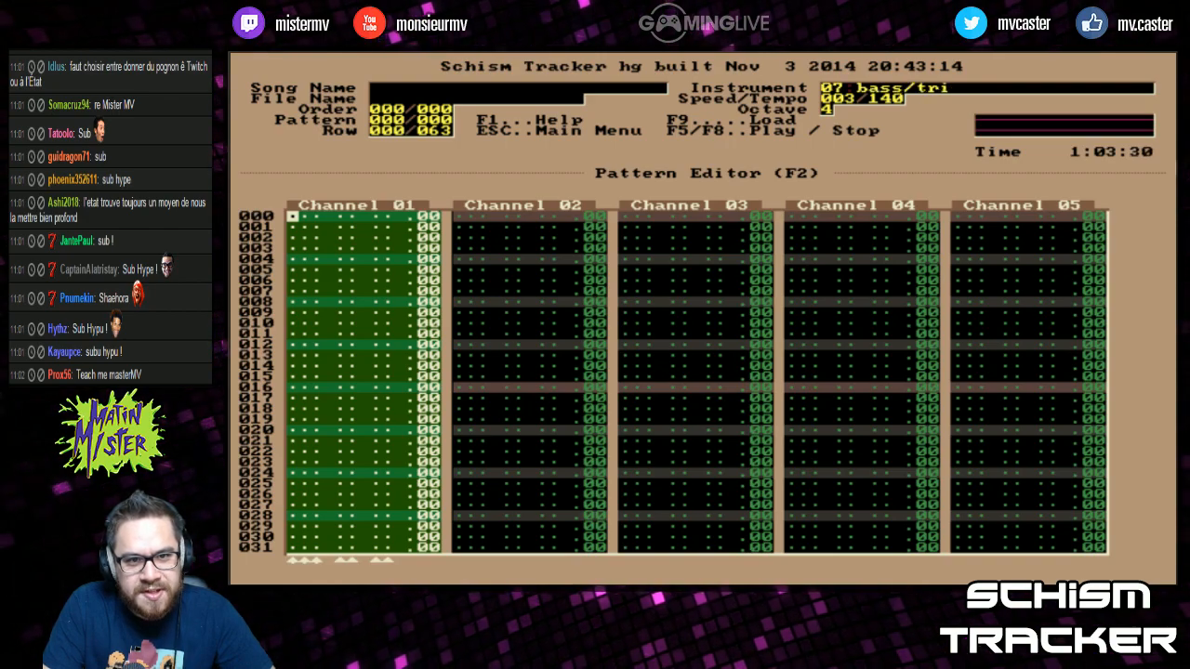
key("less")
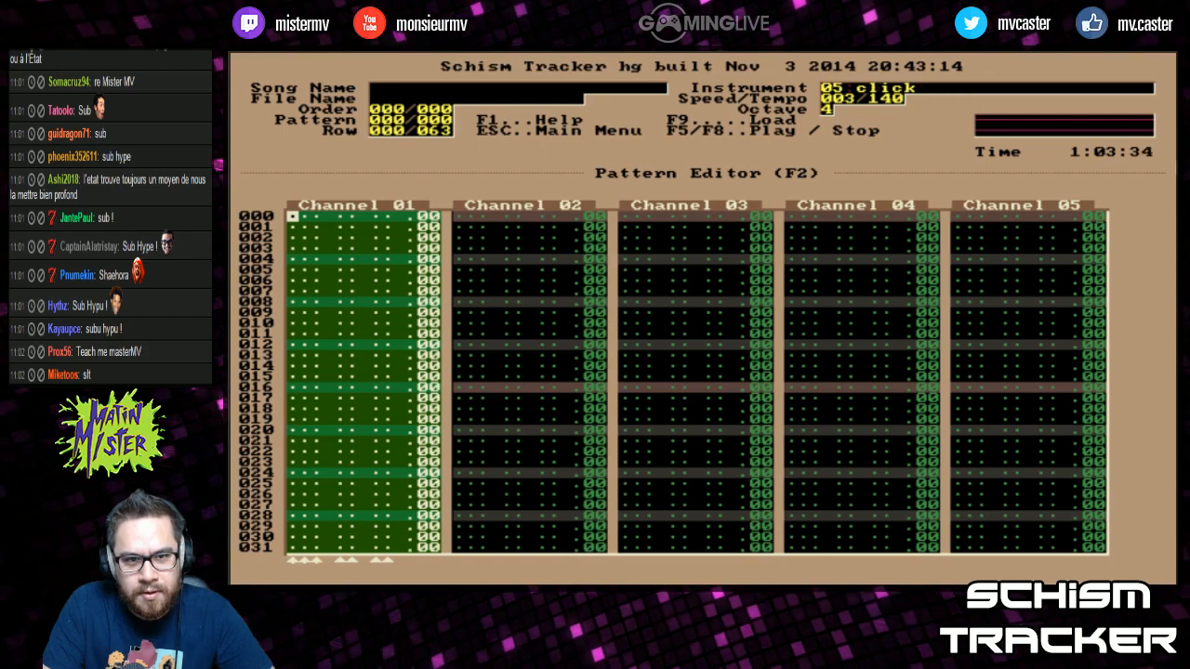
key("less")
key("greater")
key("greater")
key("greater")
key("greater")
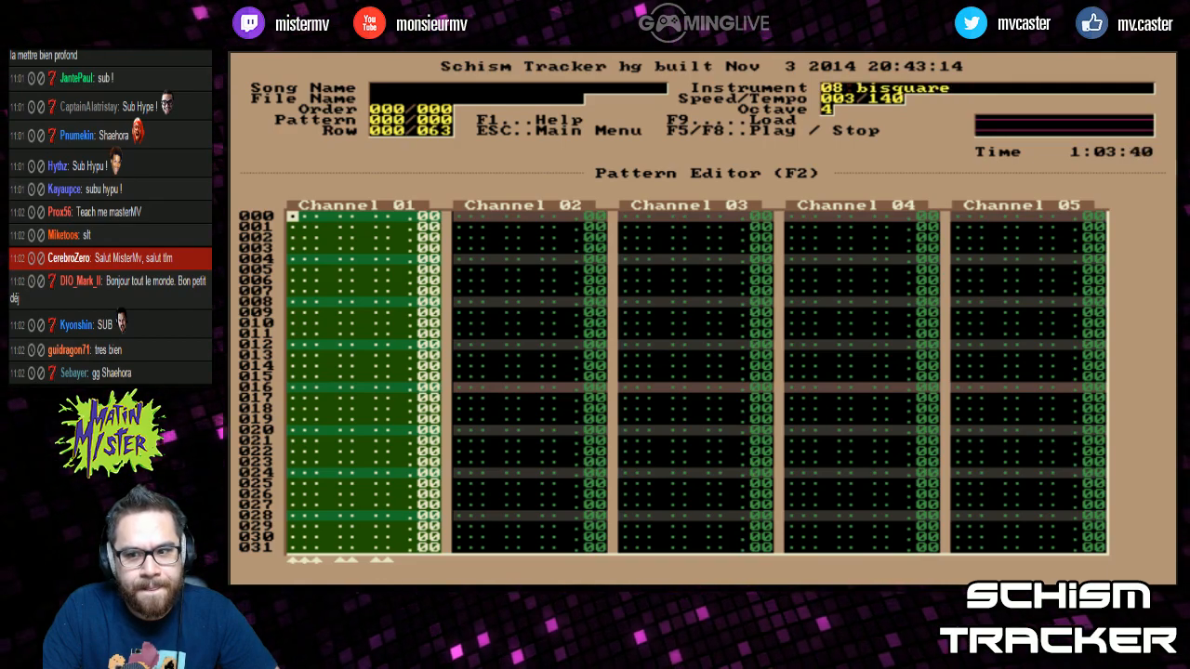
Check the song variables, examine the instrument list with its volume envelopes, and return to the pattern editor
key("F12")
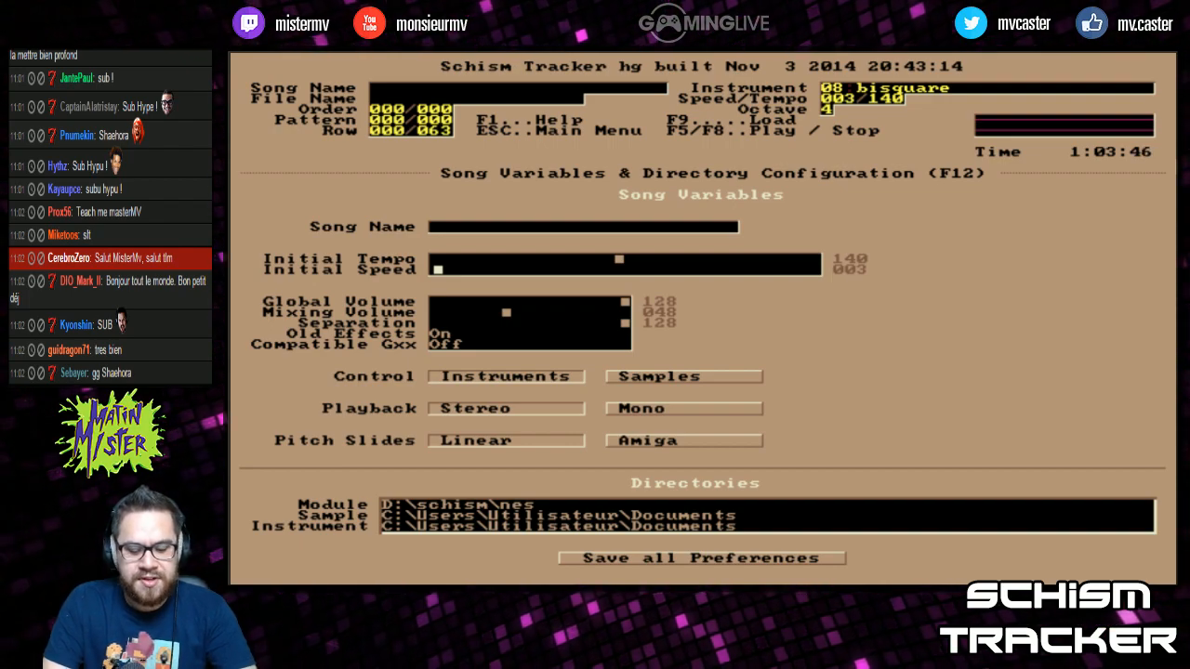
key("F2")
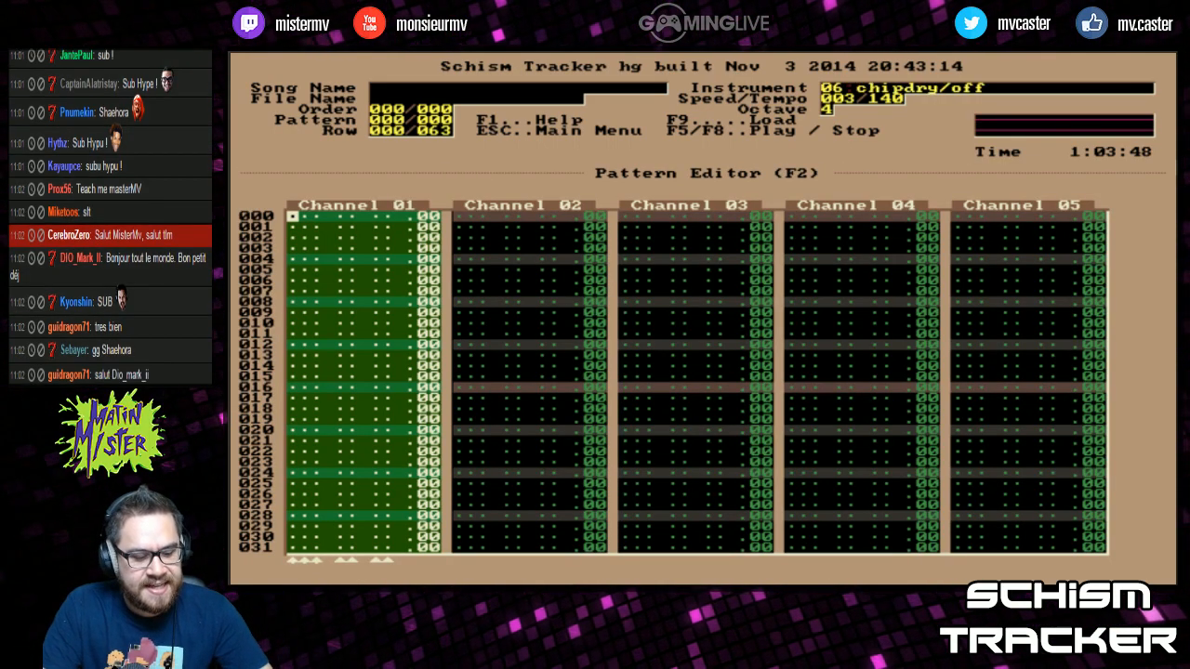
key("F3")
key("F4")
key("Down")
key("Down")
key("Down")
key("Down")
key("Down")
key("Down")
key("Down")
key("Down")
key("Down")
key("Down")
key("Down")
key("Down")
key("Down")
key("Down")
key("Down")
key("Down")
key("Down")
key("Down")
key("Down")
key("Down")
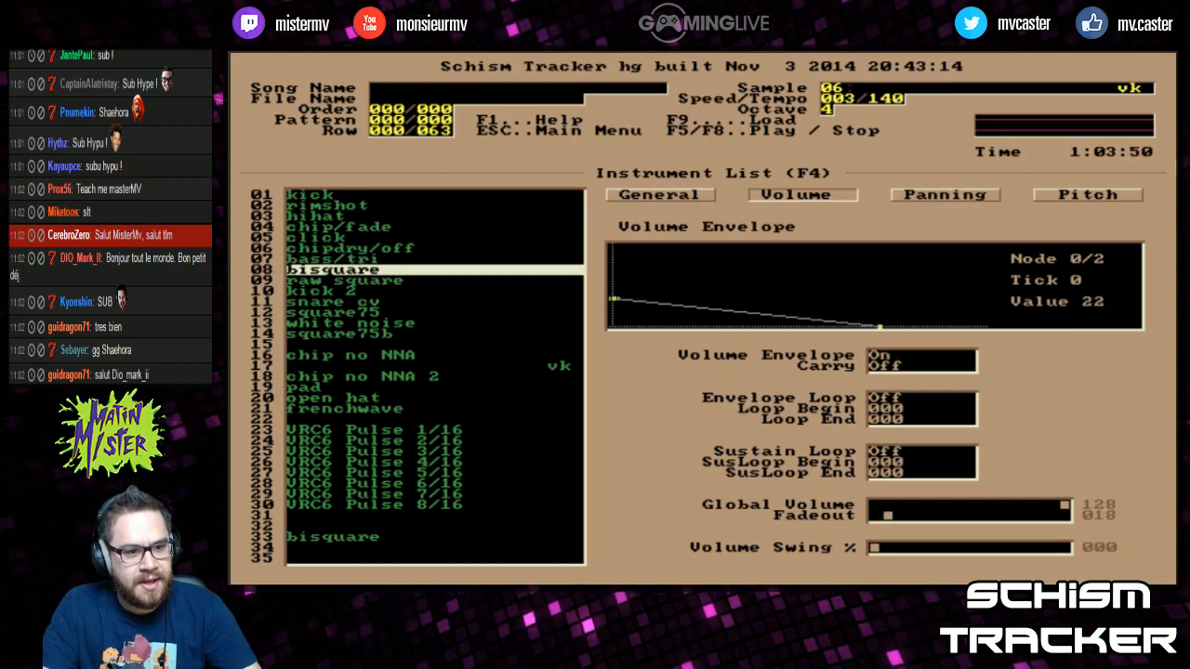
key("Up")
key("Up")
key("Up")
key("Up")
key("Up")
key("Up")
key("Up")
key("Up")
key("Up")
key("Up")
key("Up")
key("Up")
key("Up")
key("Up")
key("Up")
key("Up")
key("Up")
key("Up")
key("Up")
key("Up")
key("Up")
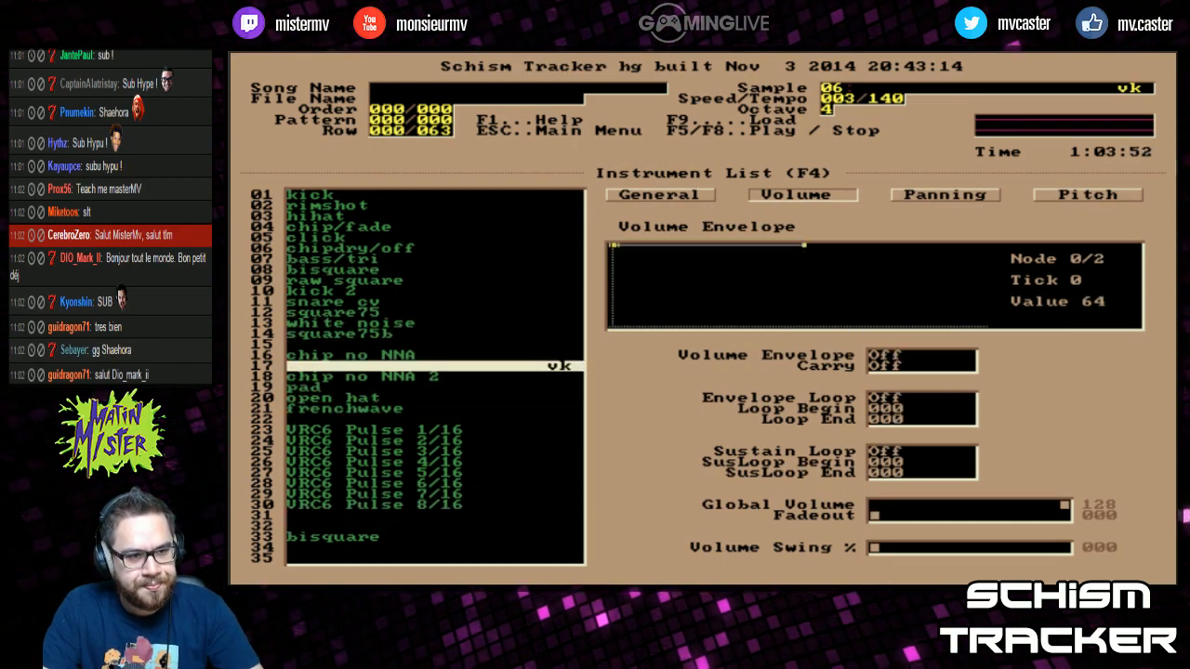
key("F2")
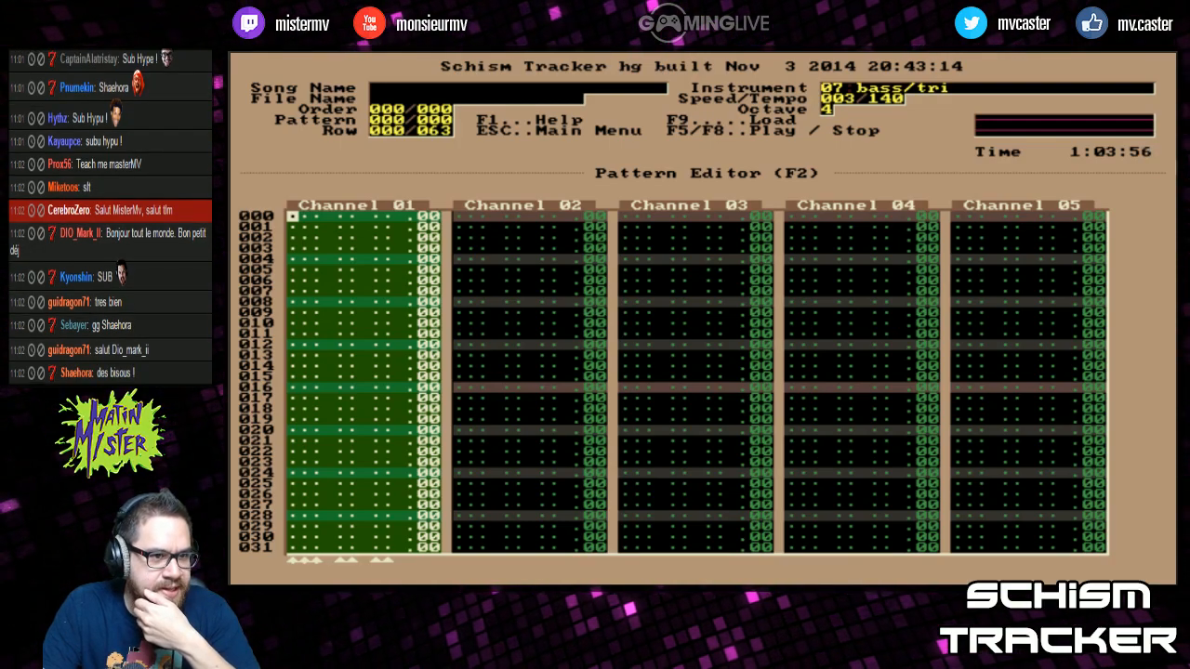
Choose 21 frenchwave as the current instrument for the pattern
key("less")
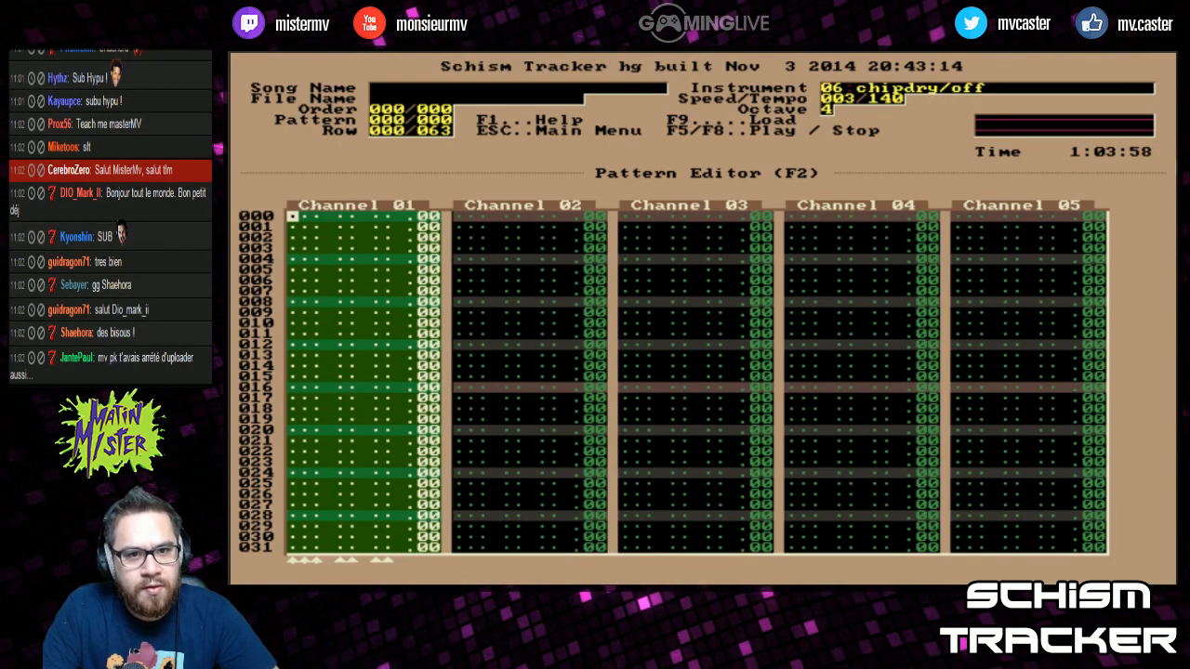
key("greater")
key("greater")
key("greater")
key("greater")
key("greater")
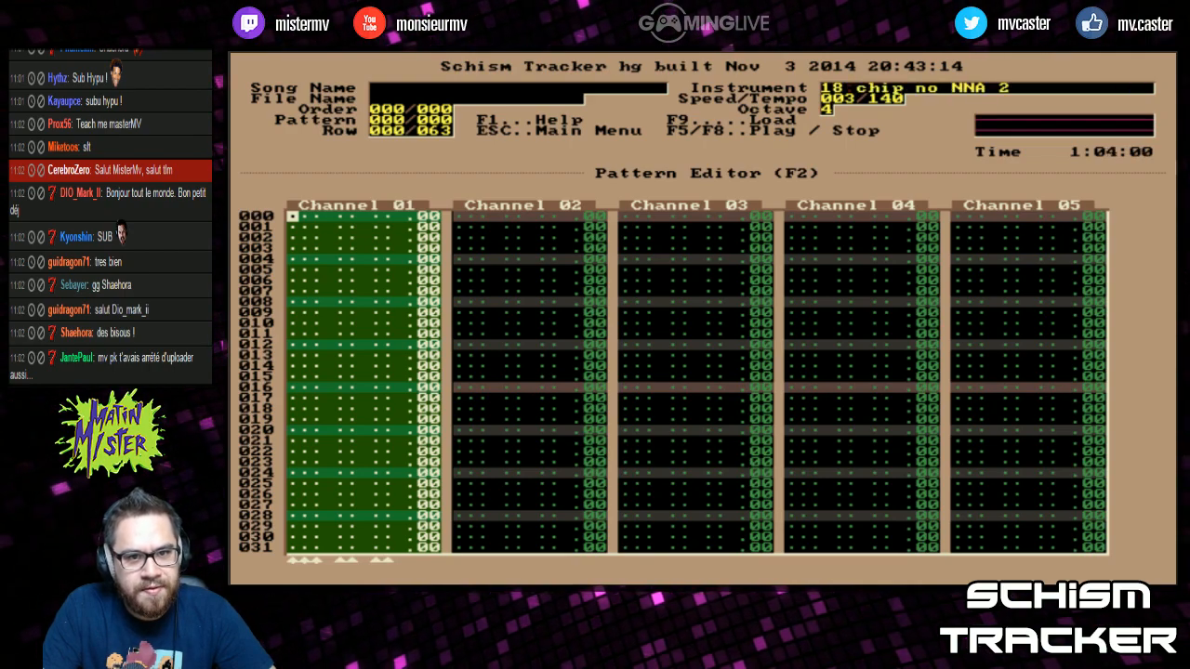
key("greater")
key("less")
key("less")
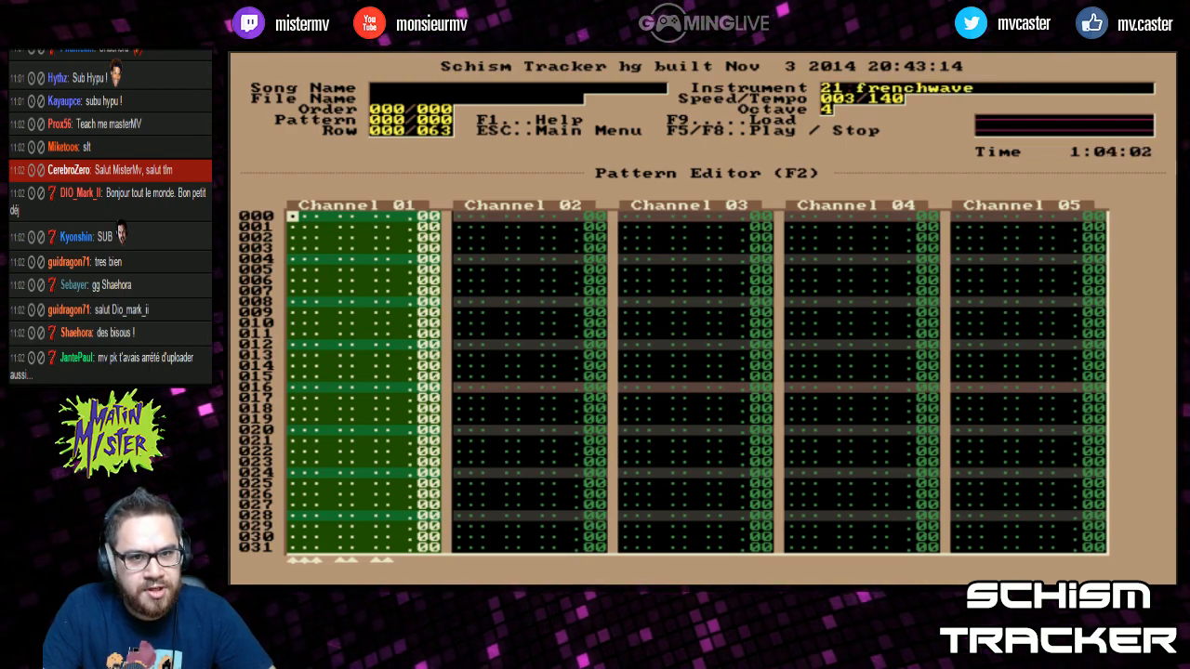
Set the octave to 5 and enter a G-6 note with instrument 21 in row 000 of Channel 01
key("KP_Multiply")
key("KP_Multiply")
key("t")
key("KP_Divide")
key("Up")
key("y")
key("Up")
key("t")
Enter E-6, C-6 and B-5 in row 000 of Channels 02, 03 and 04, and play the pattern
key("Tab")
key("Up")
key("e")
key("Tab")
key("Up")
key("q")
key("Tab")
key("Up")
key("m")
key("Up")
key("F6")
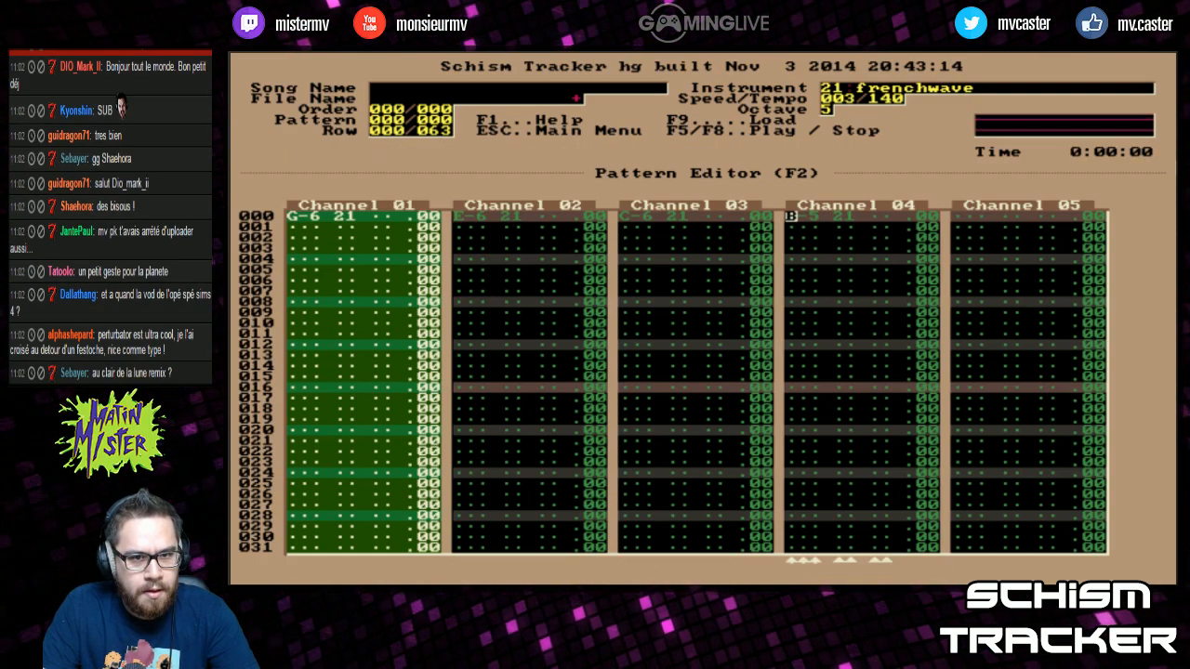
Stop playback and shift the Channel 03 note down to row 001 and the Channel 02 note down to row 002
key("shift+Tab")
key("shift+Tab")
key("shift+Tab")
key("F8")
key("Tab")
key("Tab")
key("Insert")
key("Left")
key("Insert")
key("Insert")
key("Left")
key("Left")
key("Left")
key("Left")
key("Left")
key("Left")
key("Left")
key("Left")
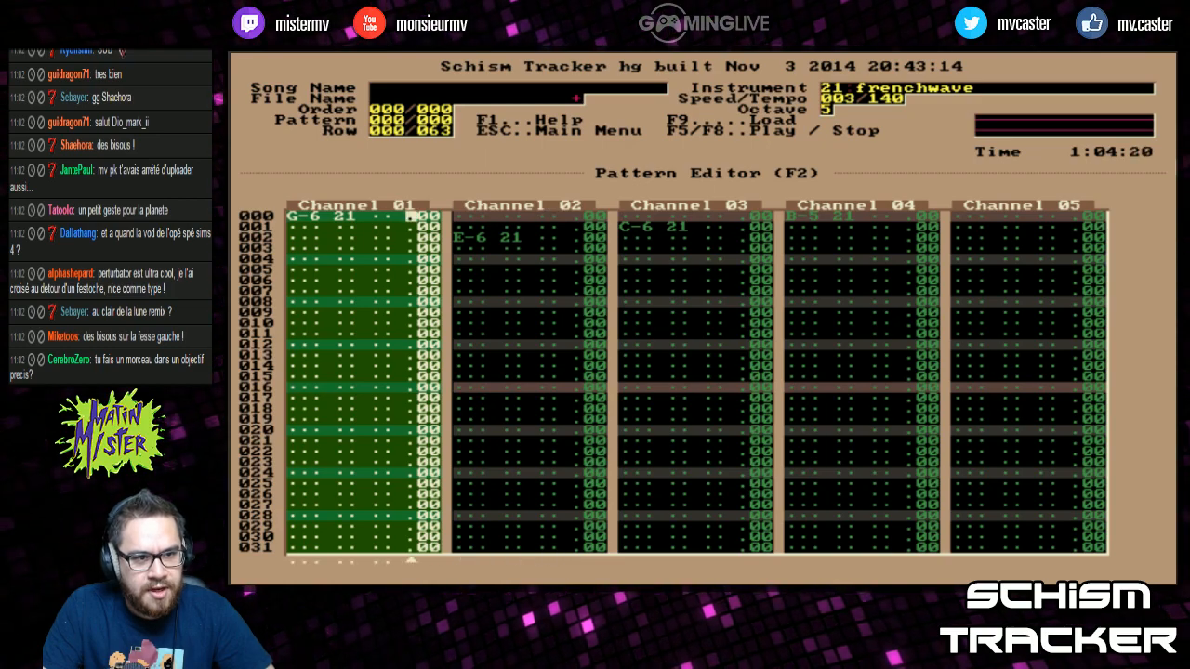
Shift the Channel 01 note down to row 003 and play the pattern
key("Insert")
key("Insert")
key("Insert")
key("Left")
key("Left")
key("Left")
key("Left")
key("F6")
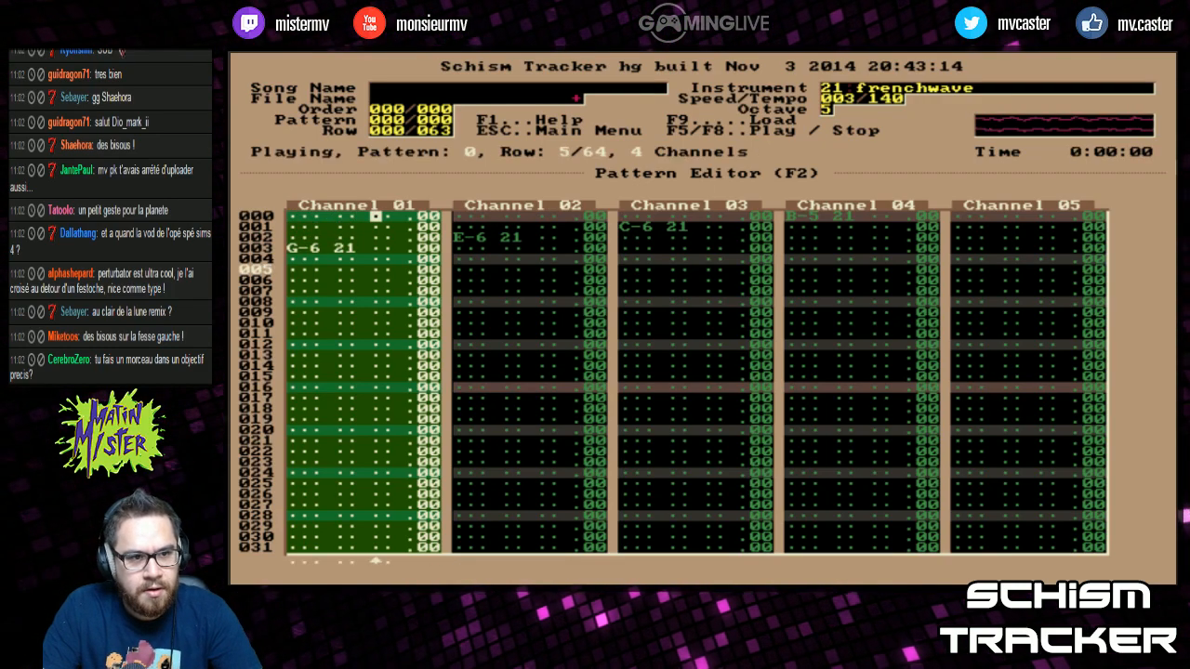
Set the length of pattern 000 to 128 rows
key("Page_Down")
key("Page_Down")
key("Page_Down")
key("Page_Down")
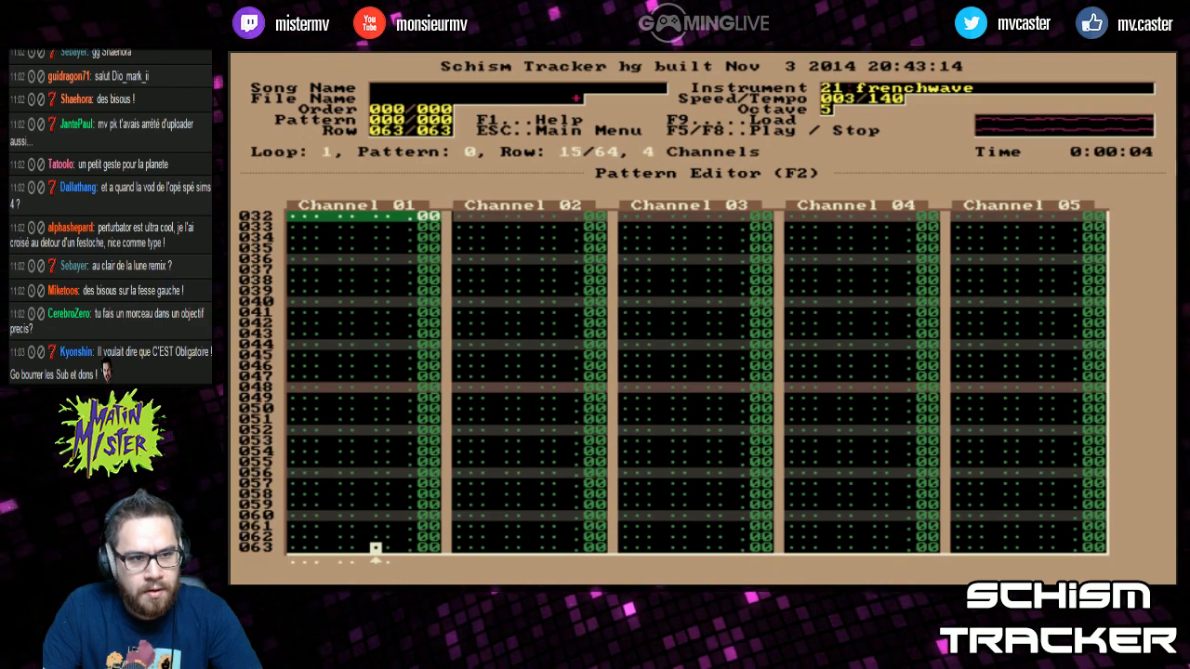
key("F2")
type("128")
key("Return")
key("Escape")
key("Down")
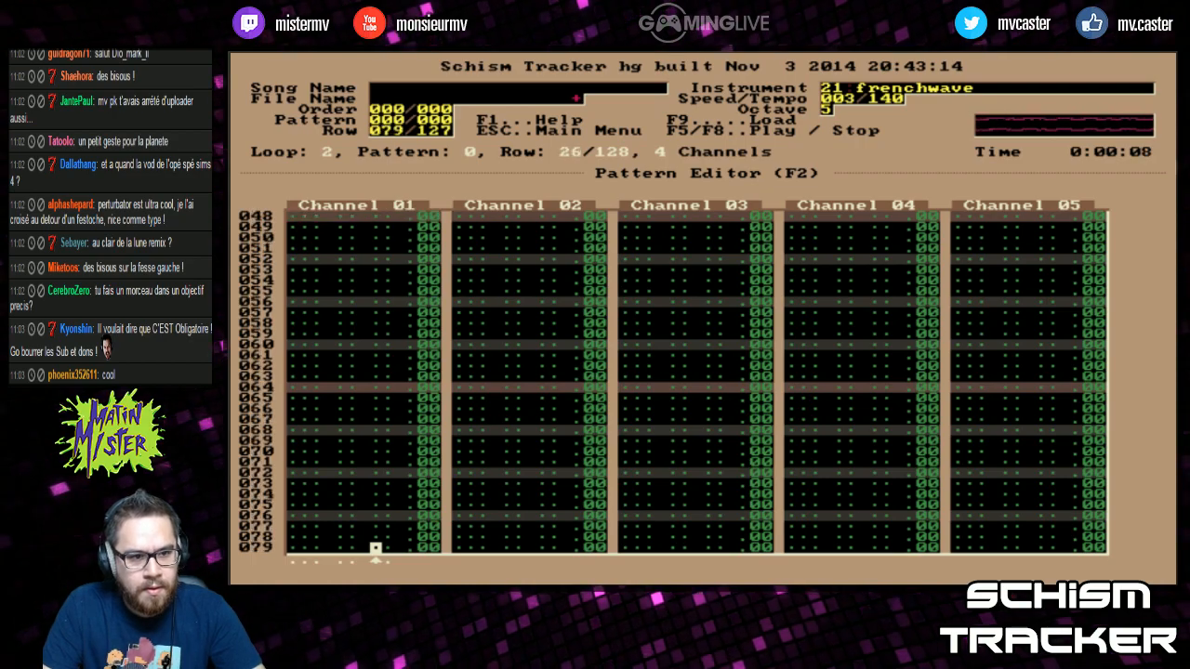
Enter F#6 and D-6 with instrument 21 in row 064 of Channels 01 and 02
key("Left")
key("Left")
key("r")
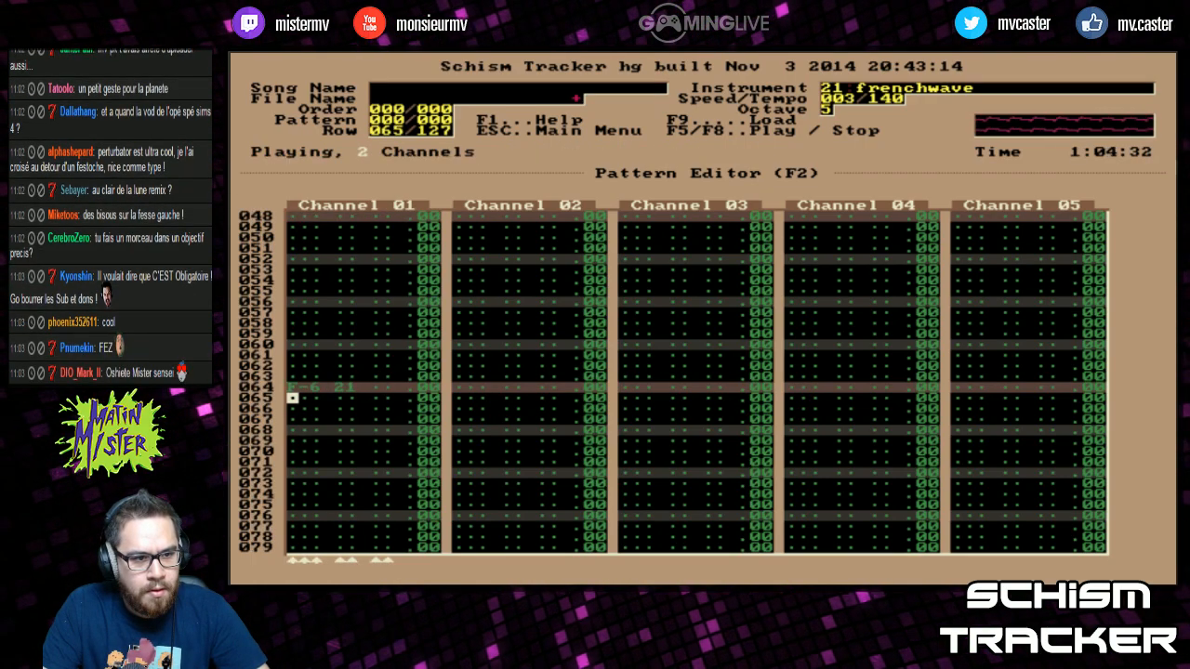
key("5")
key("Tab")
key("w")
Enter A-5 and C-6 in row 064 of Channels 03 and 04, and play the pattern
key("Tab")
key("q")
key("n")
key("Up")
key("Tab")
key("c")
key("Up")
key("b")
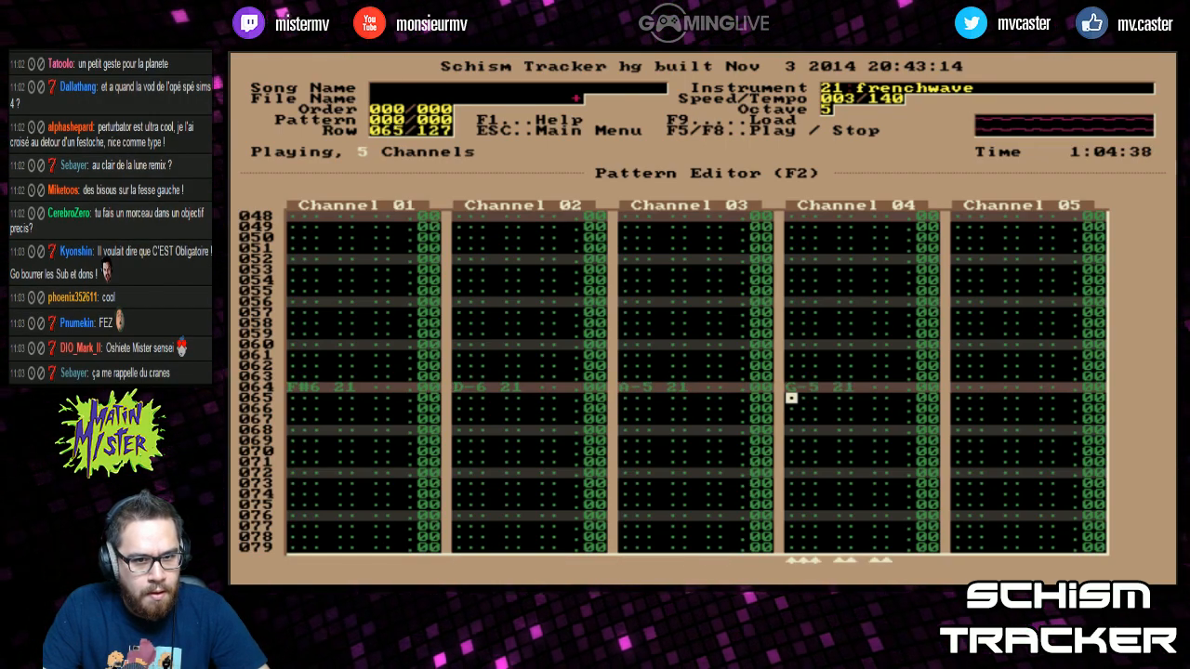
key("Up")
key("b")
key("Up")
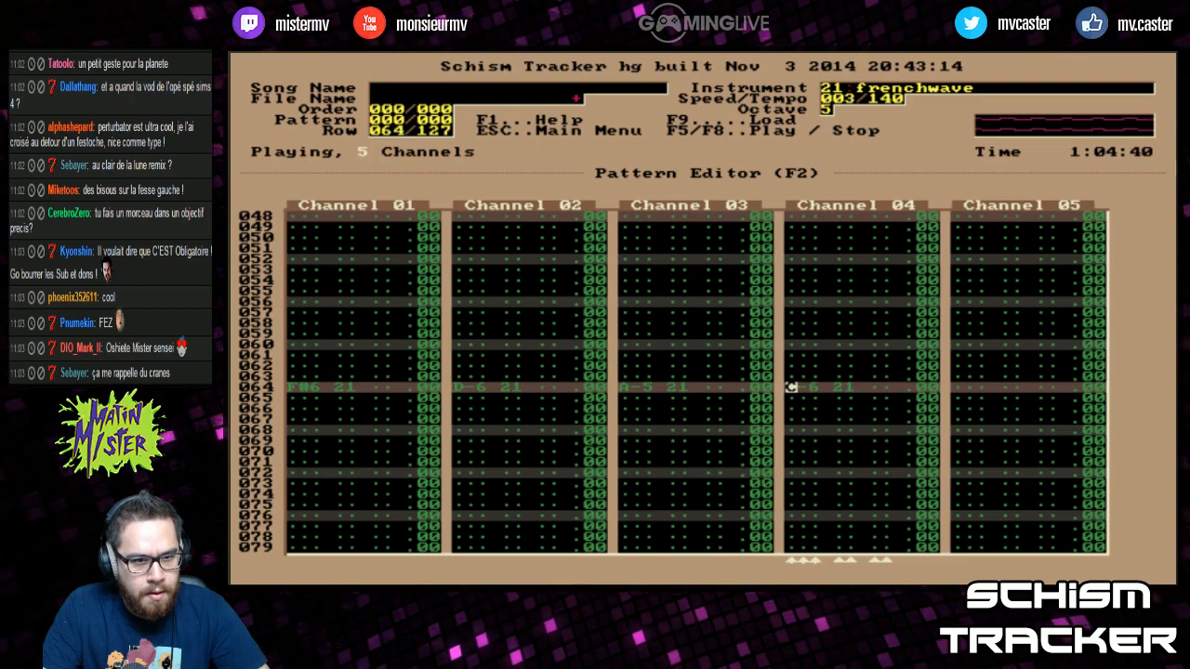
key("F6")
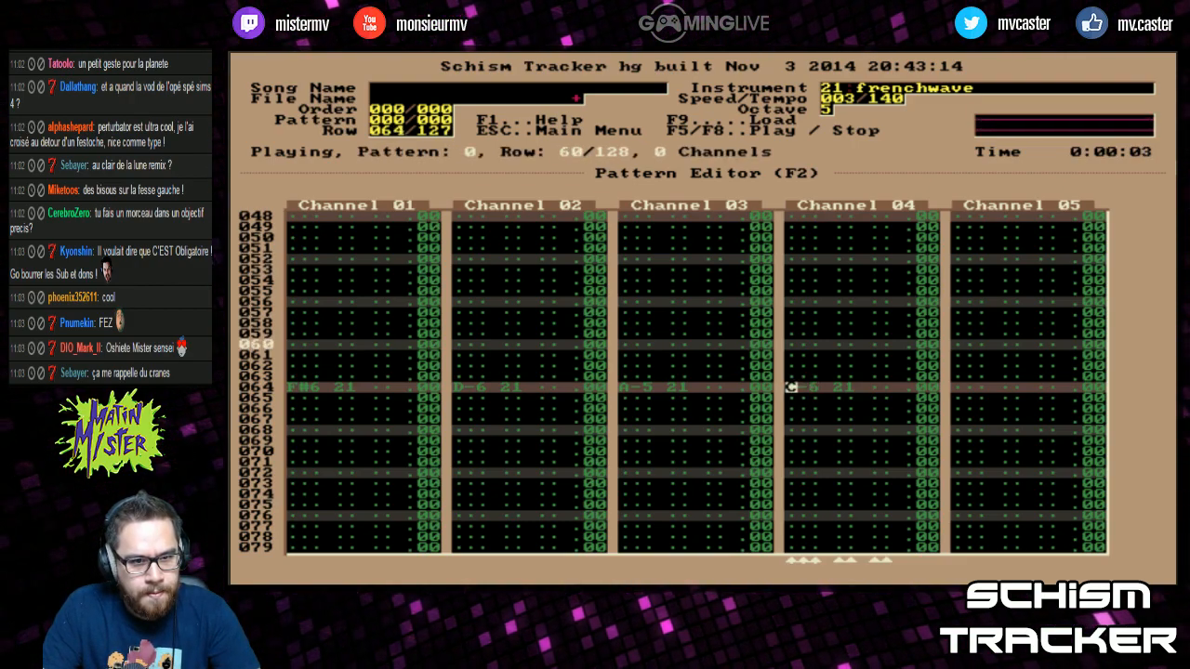
Stop playback and change the row 064 notes to C-6 in Channel 03 and A-5 in Channel 04
key("F8")
key("Left")
key("Left")
key("Left")
key("Right")
key("Right")
key("Right")
key("m")
key("Left")
key("Left")
key("Up")
key("Right")
key("n")
key("Left")
key("Left")
key("Left")
key("Left")
key("q")
Shift the second chord's Channel 03 note down to row 065 and its Channel 02 note to row 066
key("Left")
key("Up")
key("Up")
key("Insert")
key("Insert")
Shift the F#6 note in Channel 01 down to row 067 and play the song
key("Left")
key("Left")
key("Left")
key("Left")
key("Left")
key("Left")
key("Insert")
key("Insert")
key("Insert")
key("F5")
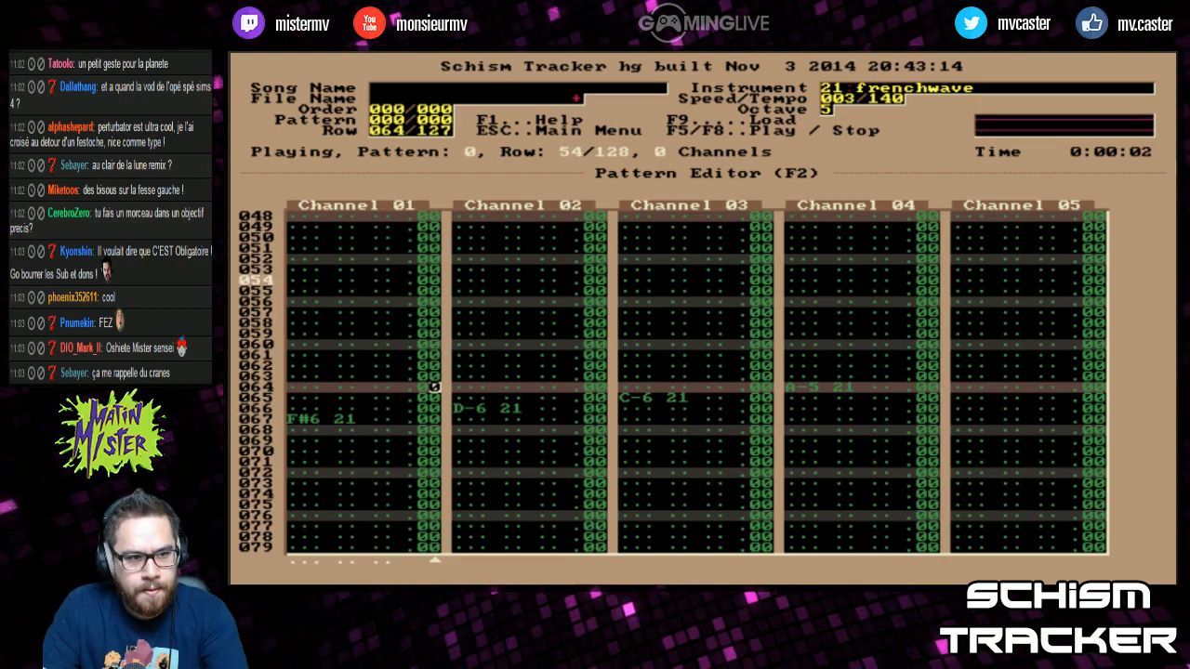
Stop playback and open the channel panning settings
key("F11")
key("F12")
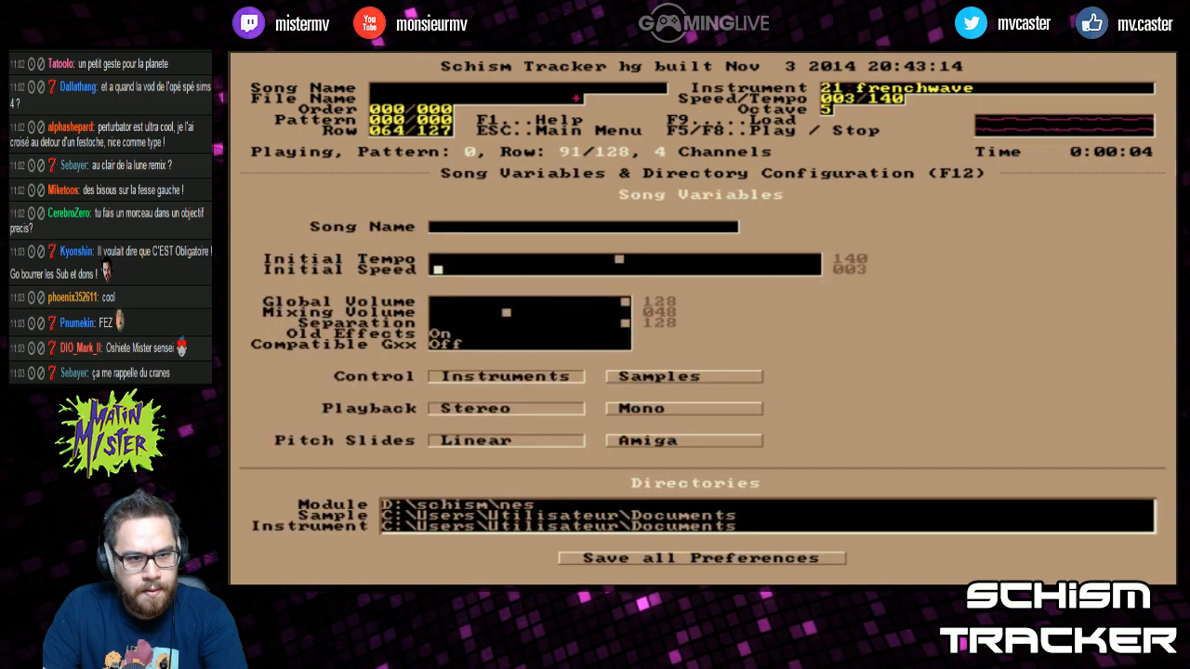
key("F11")
key("F2")
key("F11")
key("F8")
key("Tab")
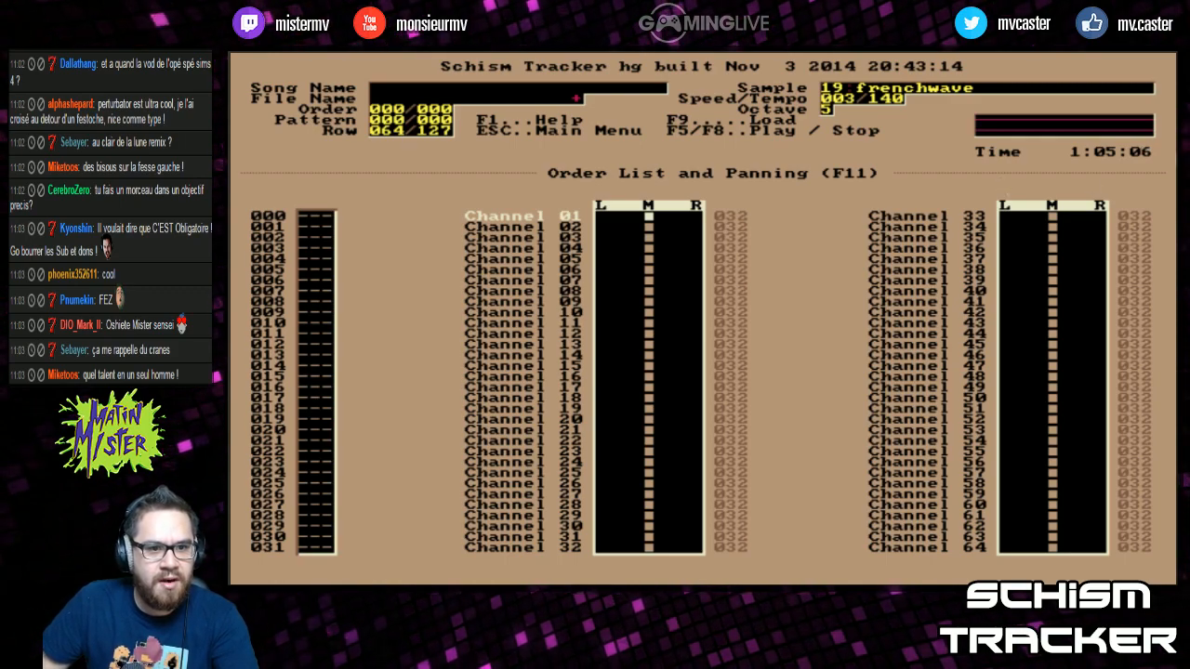
Set the panning of Channel 04 to 24
key("Down")
key("Down")
key("Down")
type("40")
key("Return")
key("Up")
key("Up")
key("Down")
key("Down")
type("24")
key("Return")
key("Up")
key("Up")
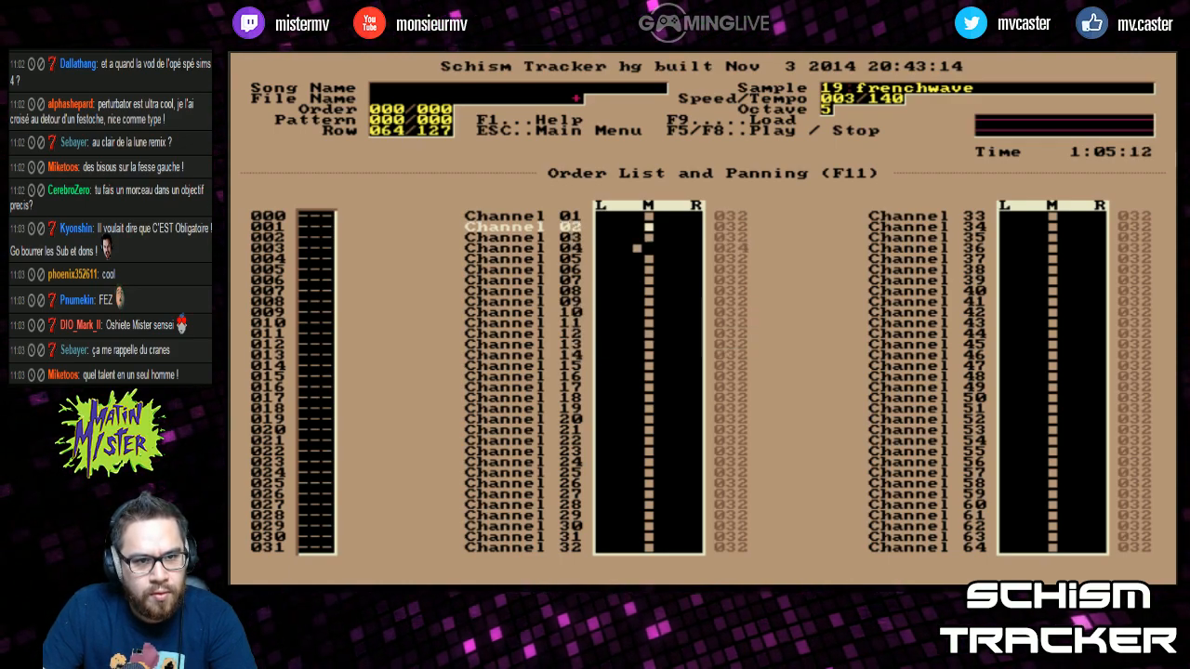
Set the panning of Channel 03 to 40, Channel 02 to 16 and Channel 01 to 48, and play the song
key("Down")
type("40")
key("Return")
key("Up")
type("16")
key("Return")
key("Up")
type("48")
key("Return")
key("F5")
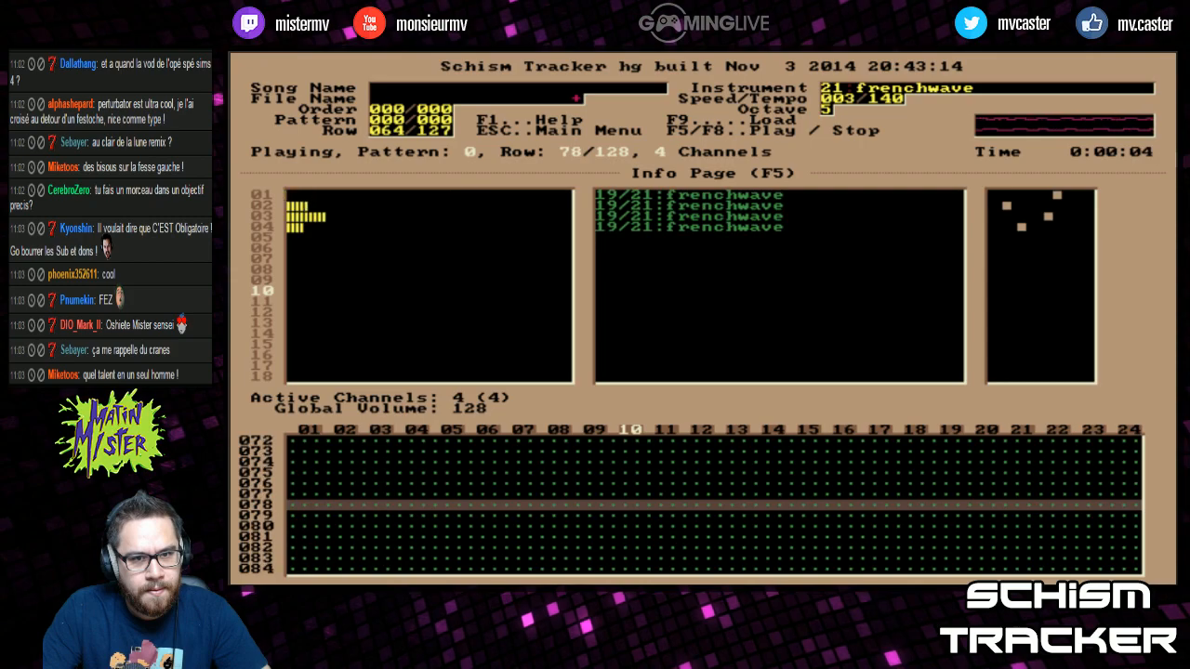
Return to the pattern and copy all rows of Channels 01 to 04 as a block
key("F2")
key("shift+Page_Down")
key("shift+Page_Down")
key("shift+Page_Down")
key("shift+Page_Down")
key("shift+Page_Down")
key("shift+Page_Down")
key("shift+Page_Down")
key("shift+Page_Down")
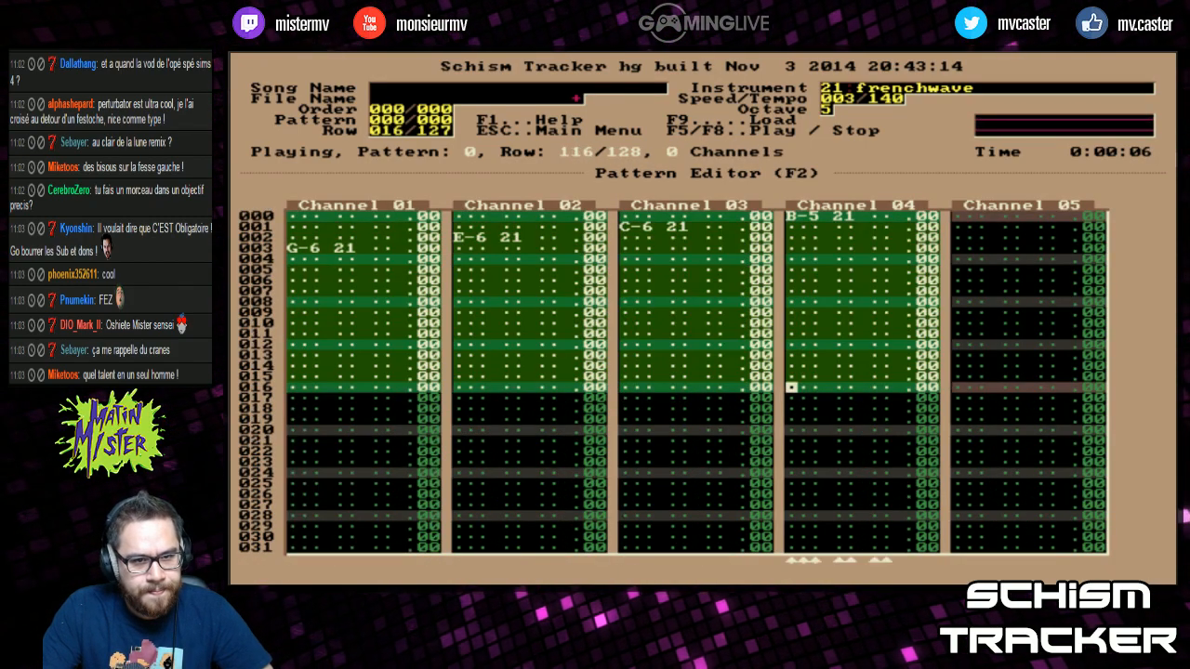
key("alt+c")
Stop playback and paste the copied block into Channels 05 to 08 starting at row 012
key("ctrl+Home")
key("Tab")
key("F6")
key("Tab")
key("Tab")
key("Down")
key("Down")
key("Down")
key("Down")
key("Down")
key("F8")
key("Tab")
key("Down")
key("Down")
key("Down")
key("Down")
key("Down")
key("Down")
key("alt+c")
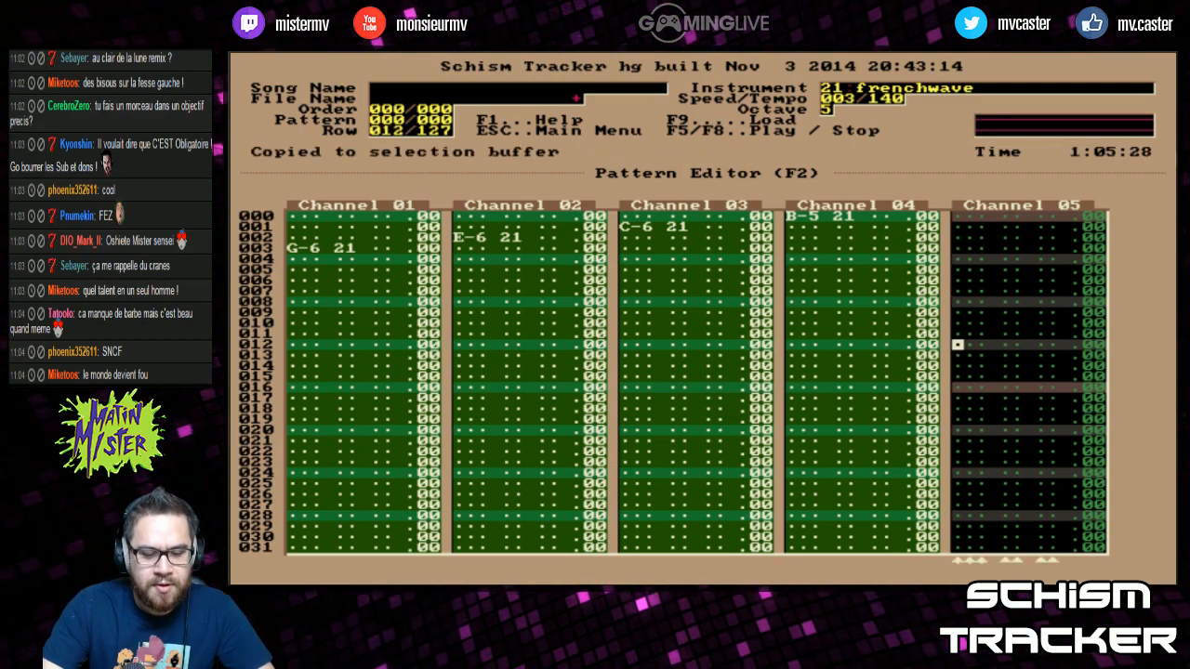
key("Tab")
key("Tab")
key("Tab")
key("Tab")
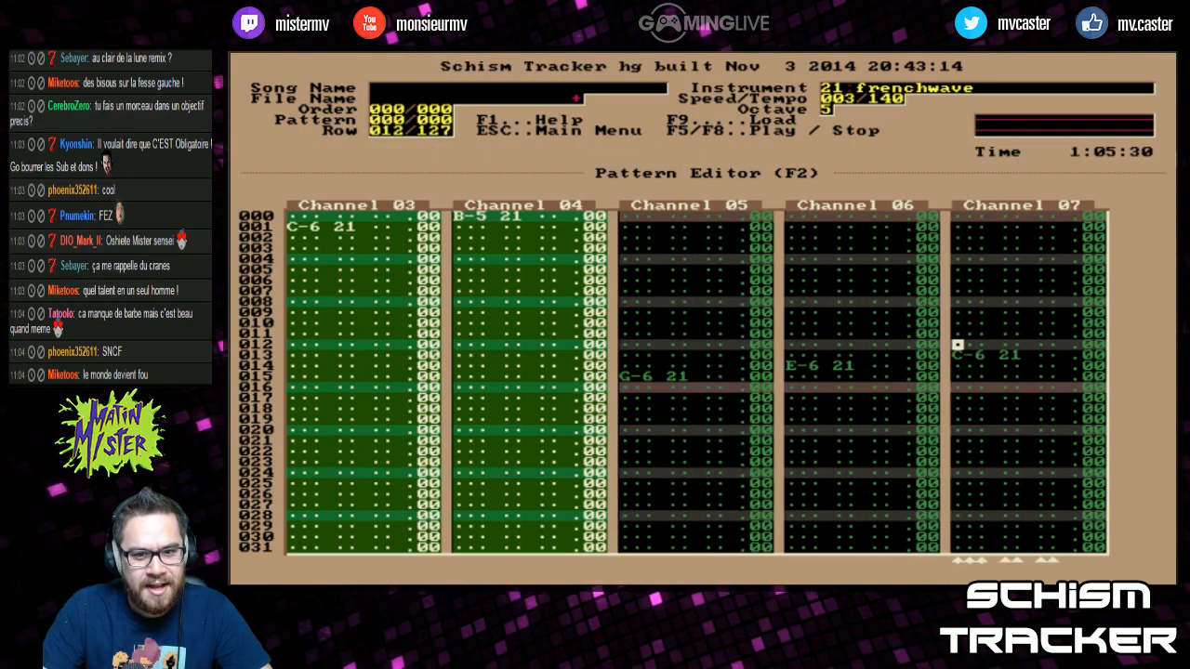
Set the panning of Channels 05, 06, 07 and 08 to Surround
key("F11")
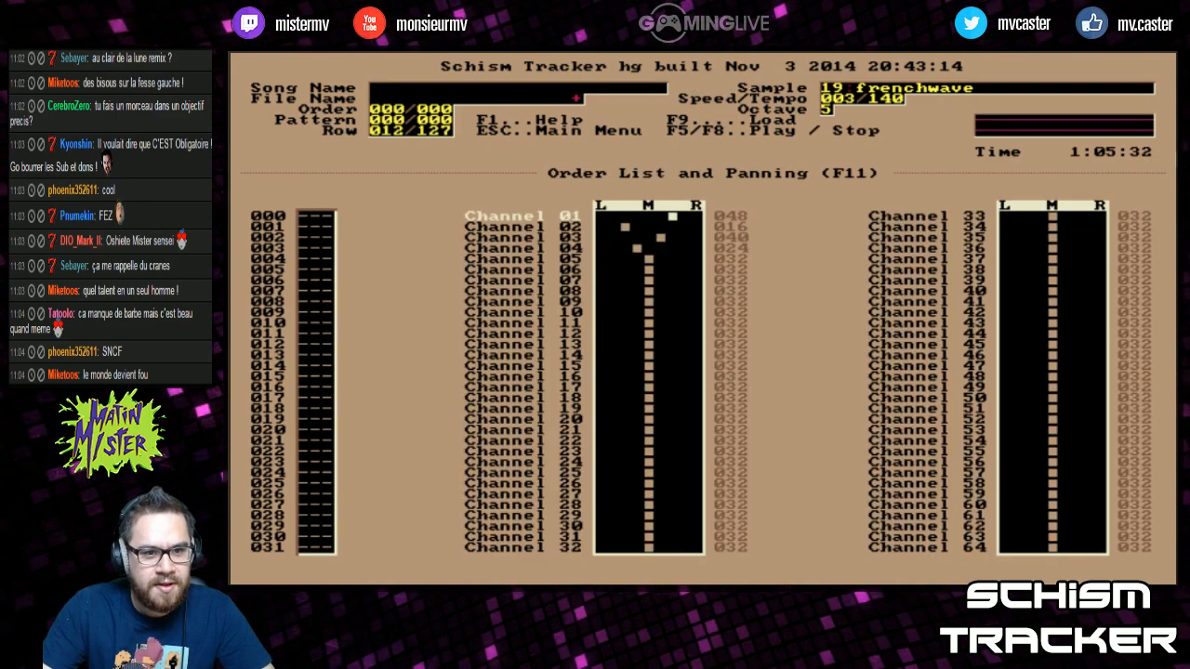
key("Down")
key("Down")
key("Down")
key("Down")
key("s")
key("Down")
key("s")
key("Down")
key("s")
key("Down")
key("s")
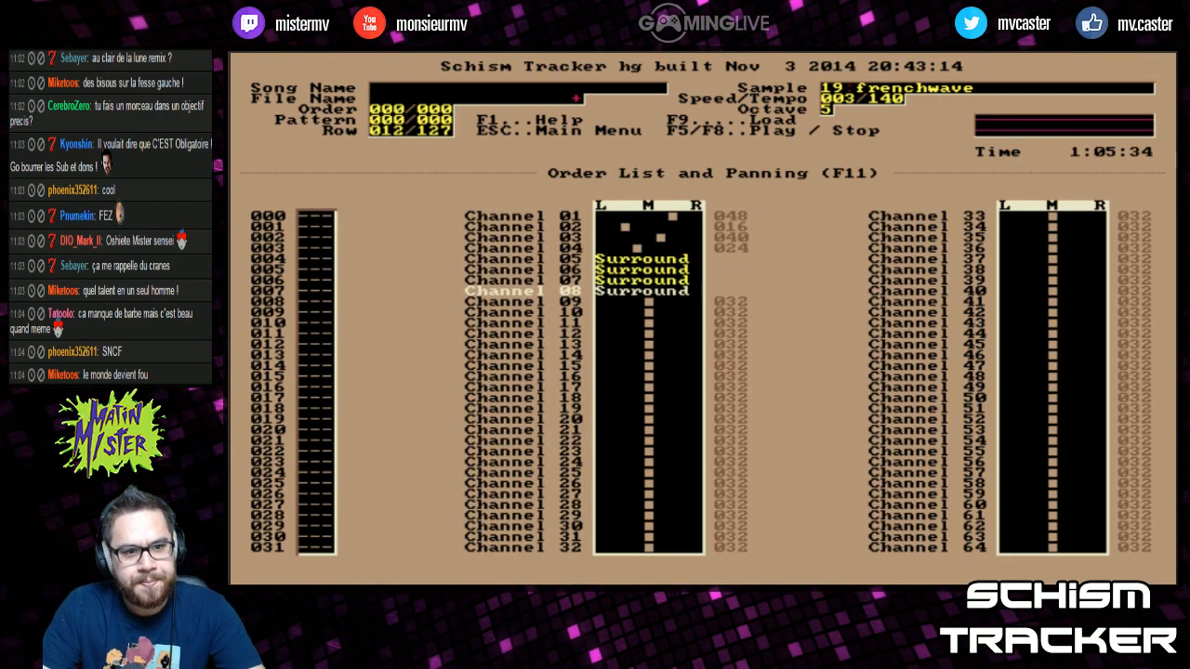
Set the channel volume of Channels 05 to 08 to 16 and play the song
key("F11")
key("Up")
key("Up")
key("Up")
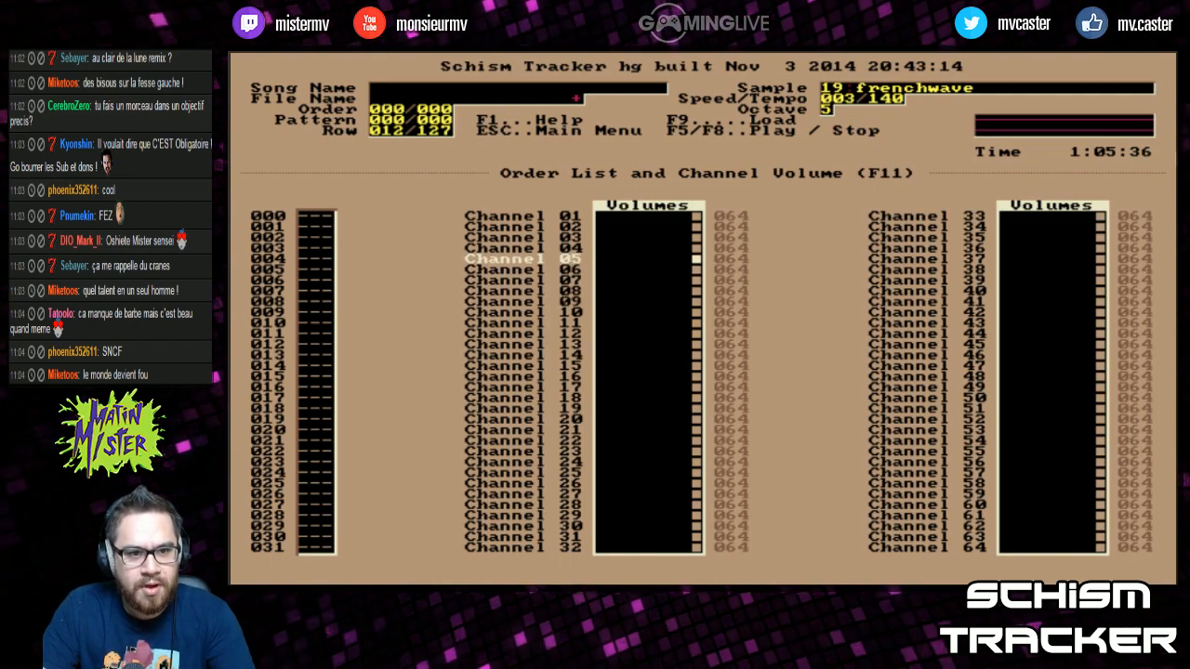
type("1")
type("16")
key("Return")
key("Down")
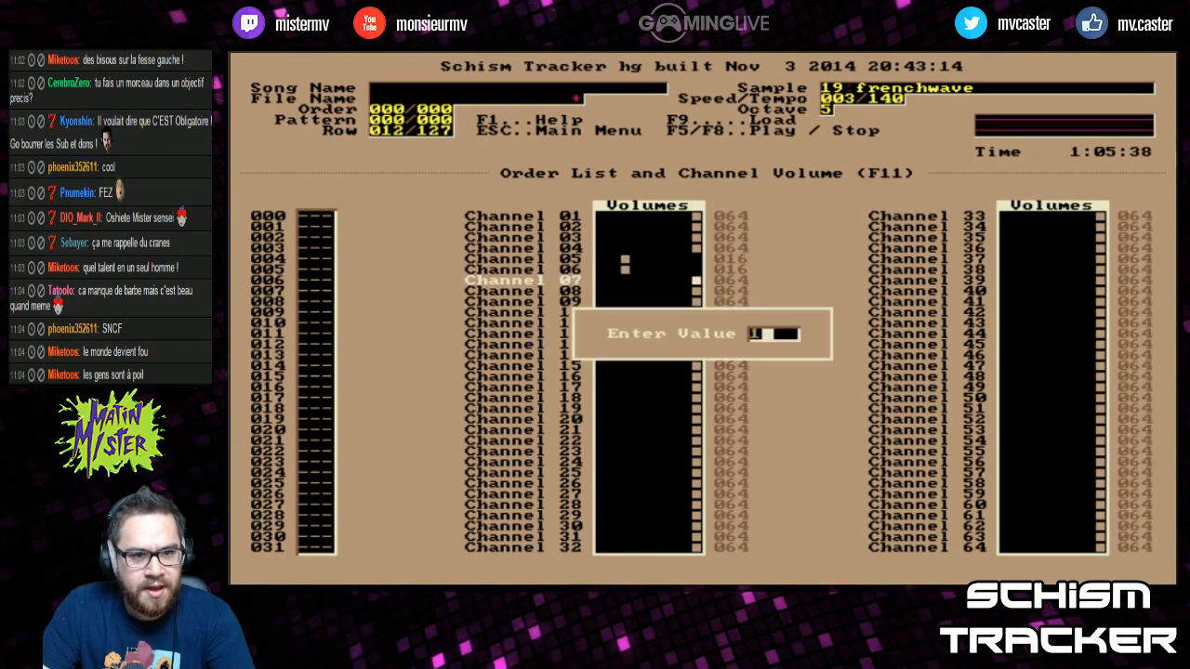
type("16")
key("Return")
key("Down")
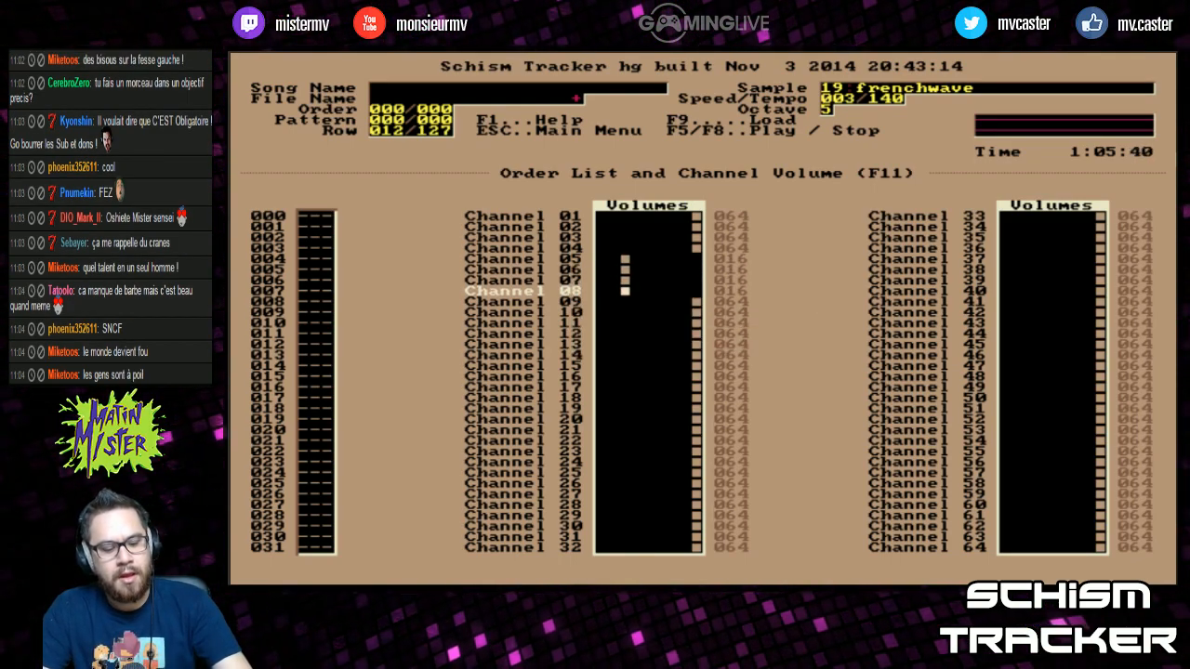
key("F5")
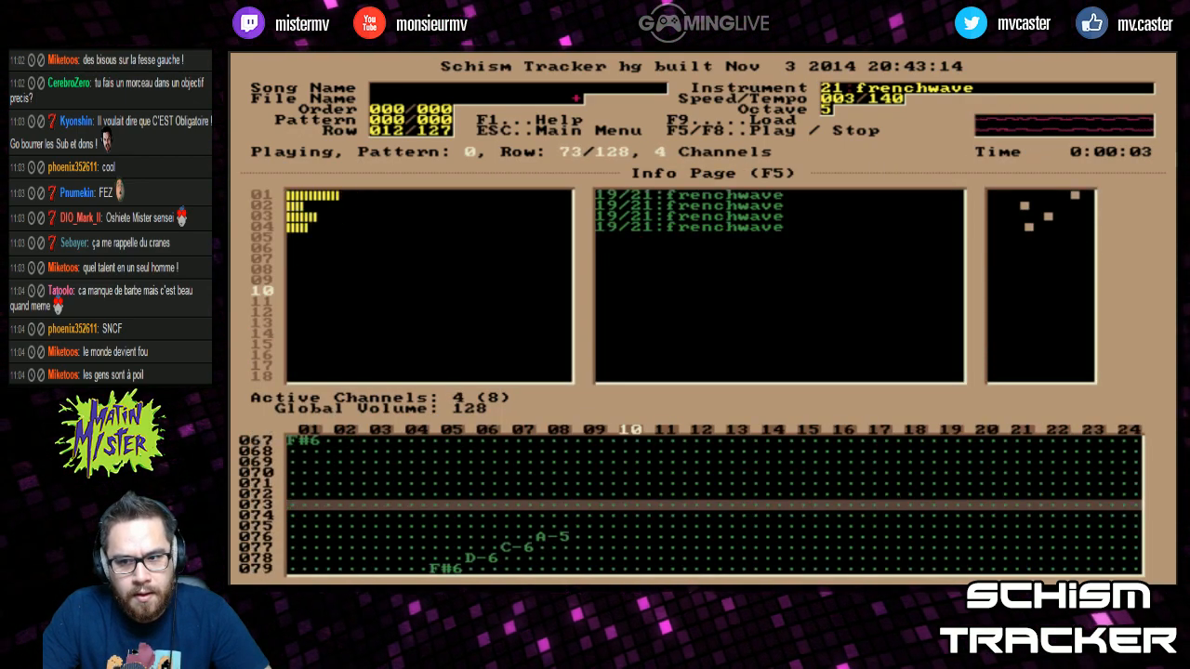
Return to the pattern, stop playback and apply a pattern length of 128 rows to patterns 000 to 099
key("F2")
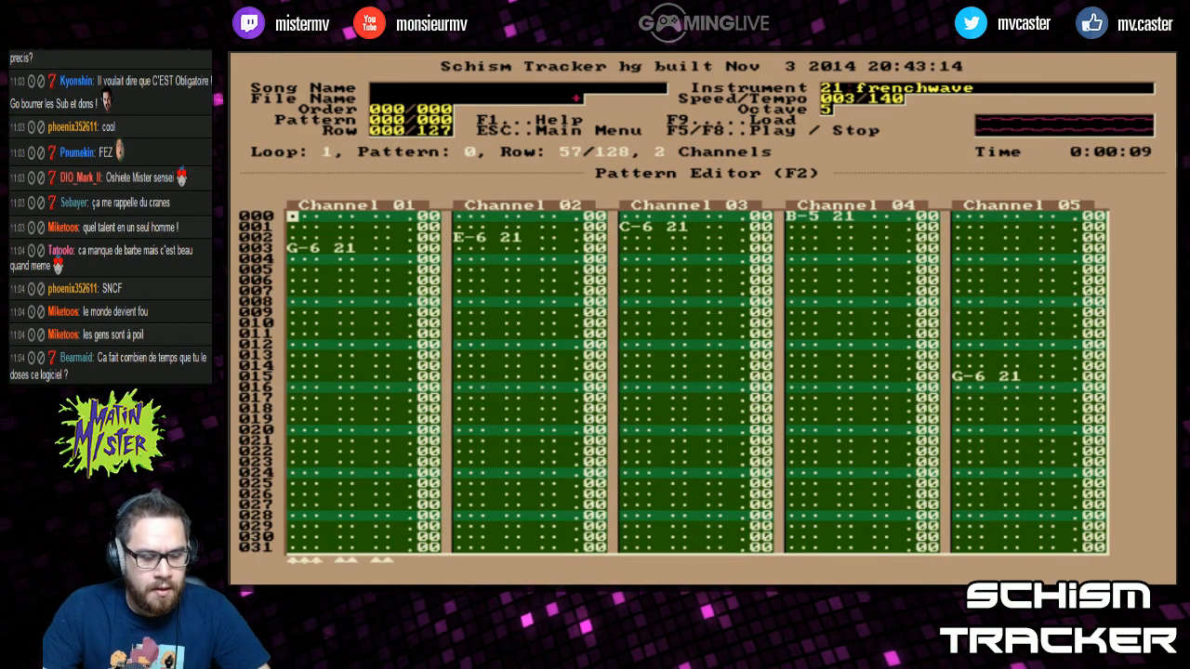
key("F8")
key("ctrl+F2")
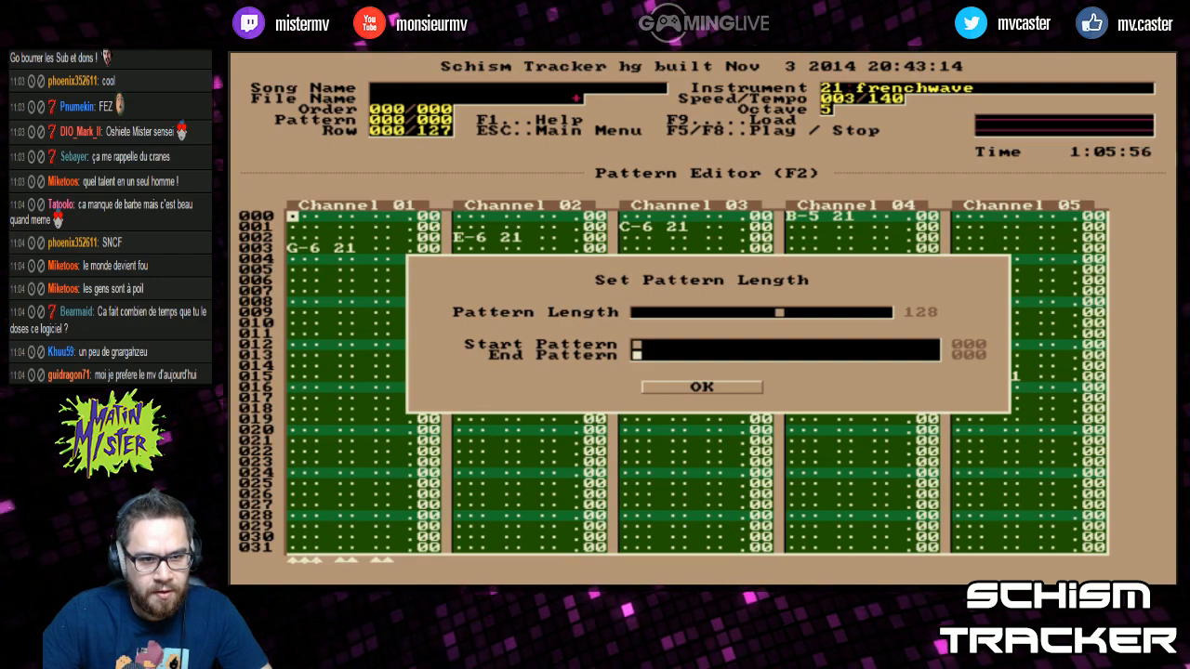
type("99")
key("Return")
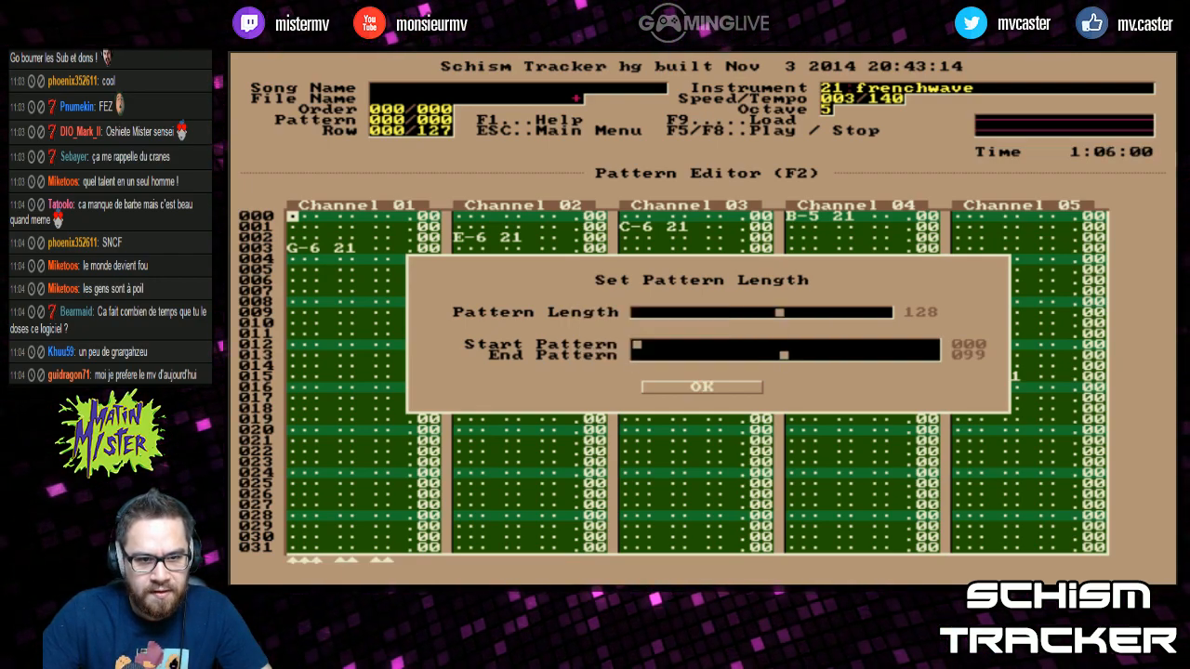
key("Return")
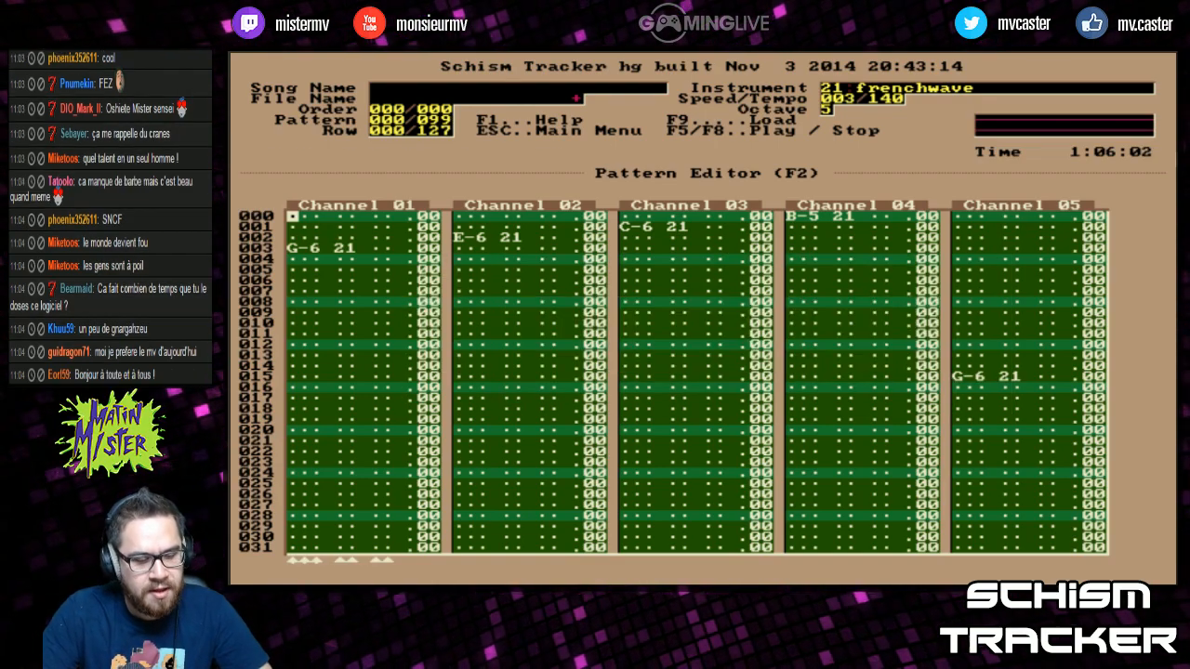
Copy the chord and echo notes of pattern 000 and paste them into pattern 001 from row 000
key("alt+c")
key("Page_Down")
key("Page_Down")
key("Page_Down")
key("Page_Down")
key("Page_Down")
key("Page_Down")
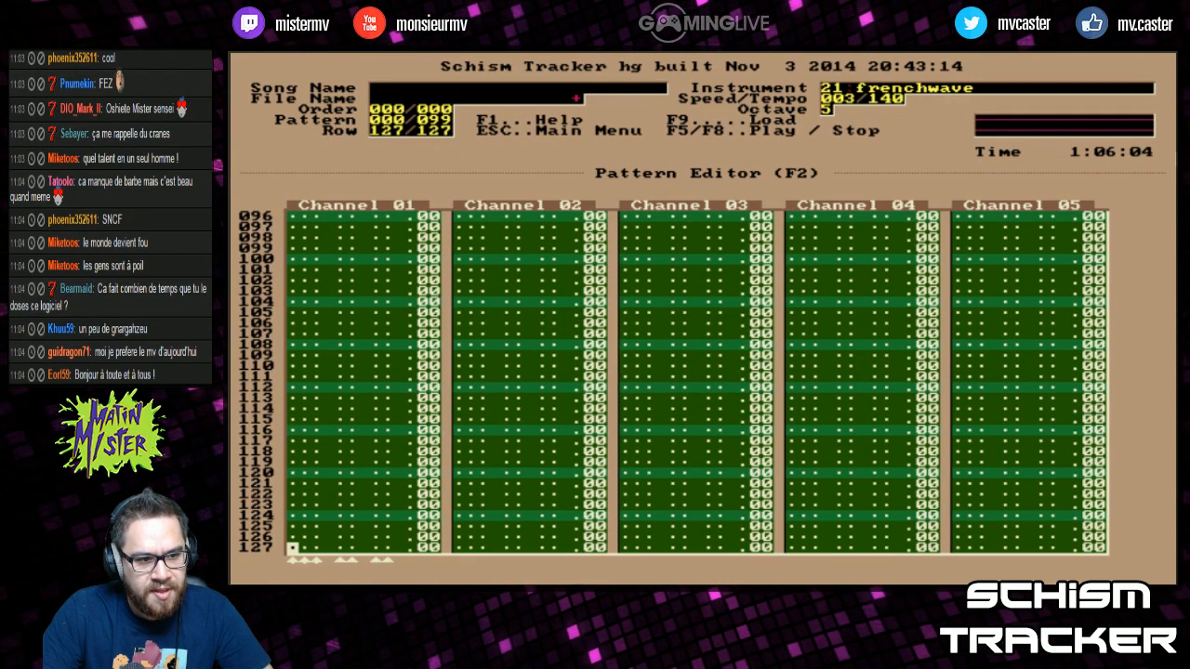
key("Home")
key("KP_Add")
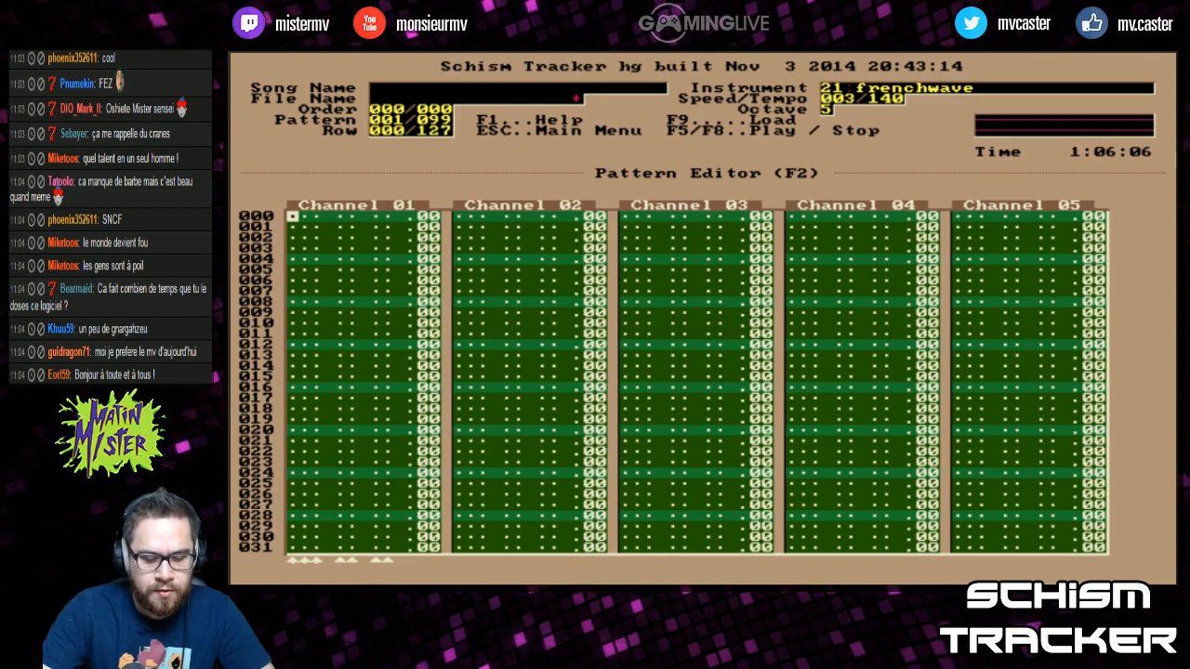
key("alt+p")
Move to row 000 of Channel 09, select instrument 07 bass/tri and audition its sample at octave 2
key("Tab")
key("Tab")
key("Tab")
key("Tab")
key("Tab")
key("Tab")
key("Tab")
key("Tab")
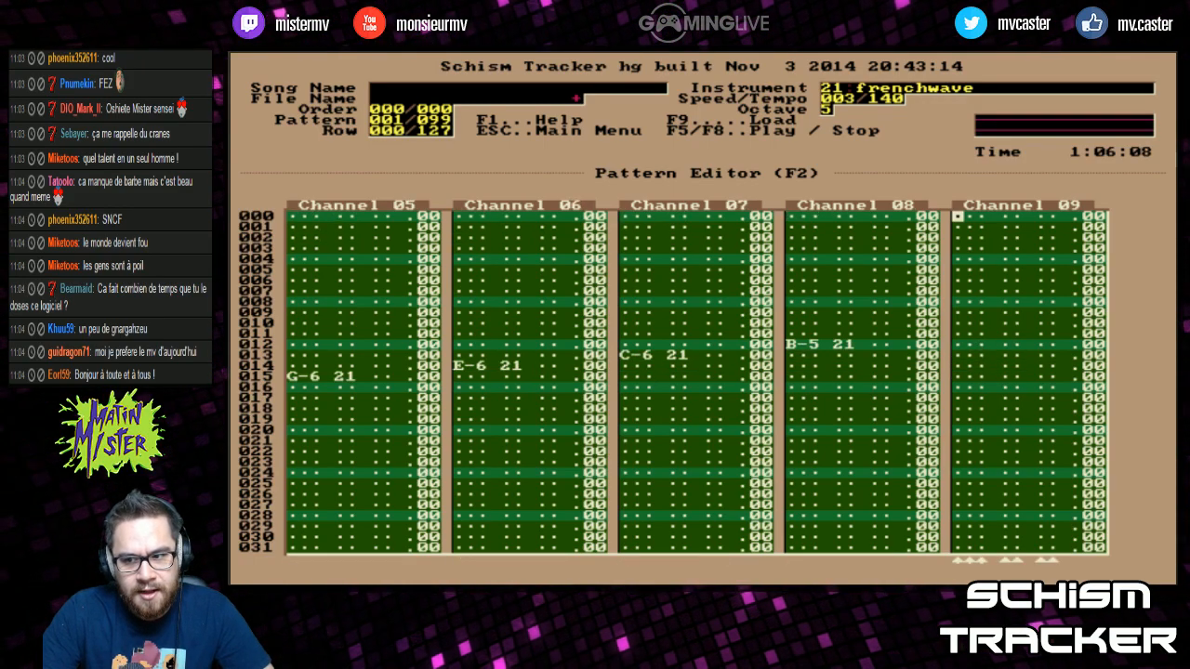
key("Tab")
key("Left")
key("Left")
key("Left")
key("Left")
key("Left")
key("Left")
key("Left")
key("Left")
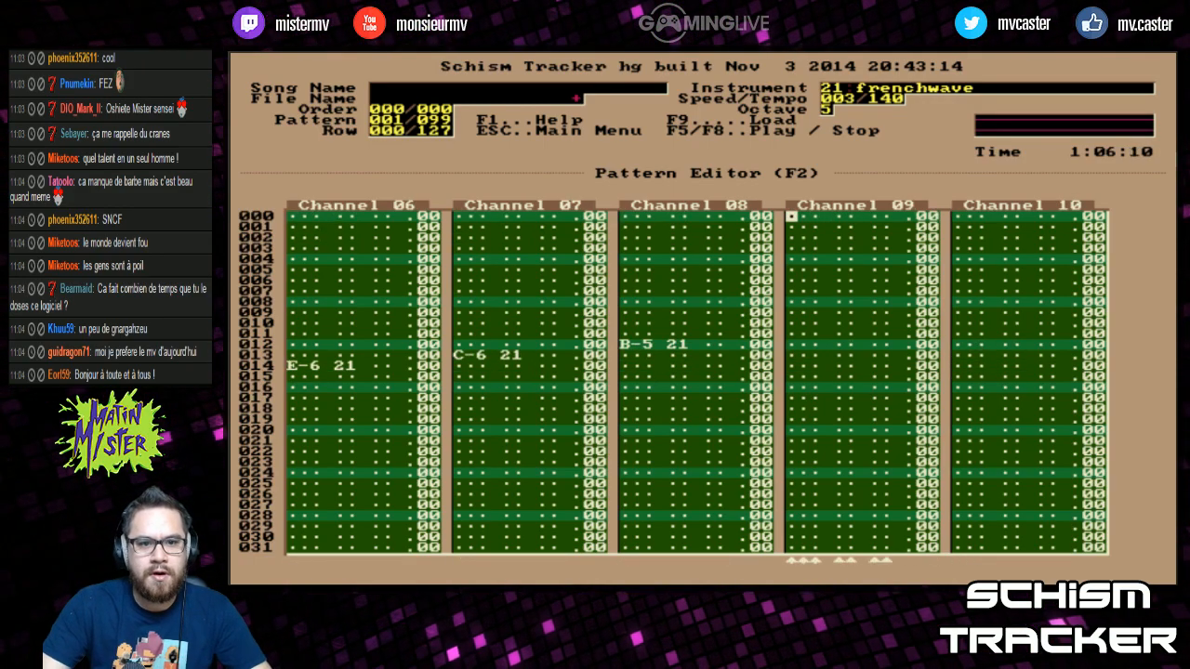
key("less")
key("less")
key("less")
key("less")
key("less")
key("less")
key("less")
key("less")
key("less")
key("less")
key("less")
key("less")
key("less")
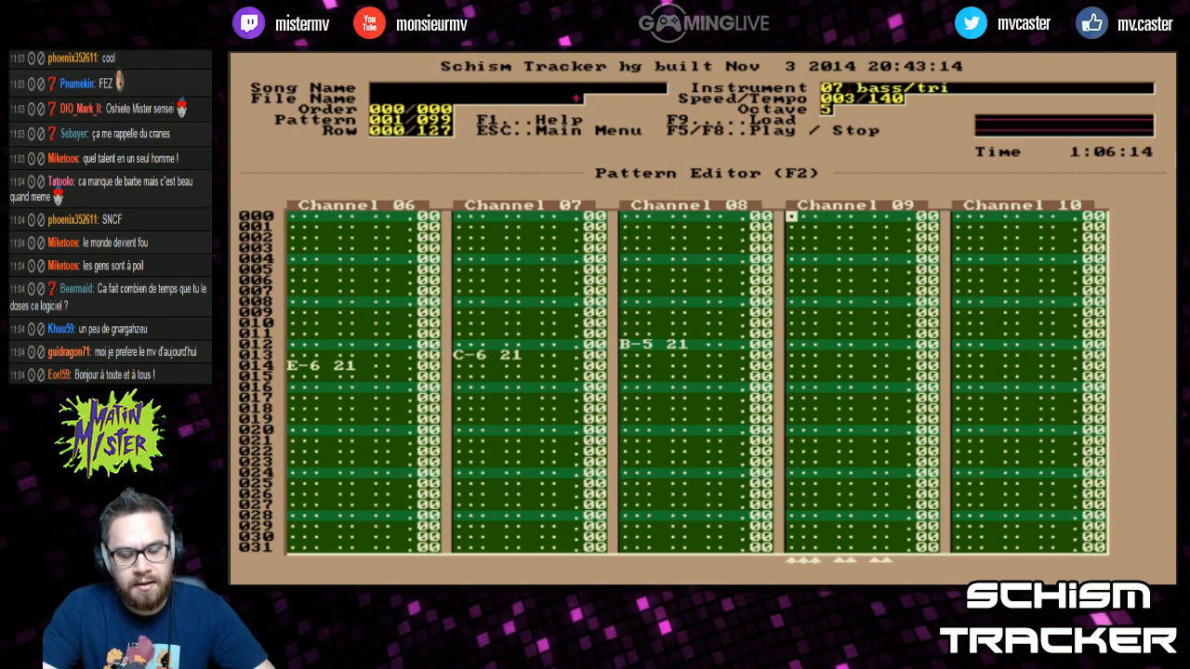
key("F3")
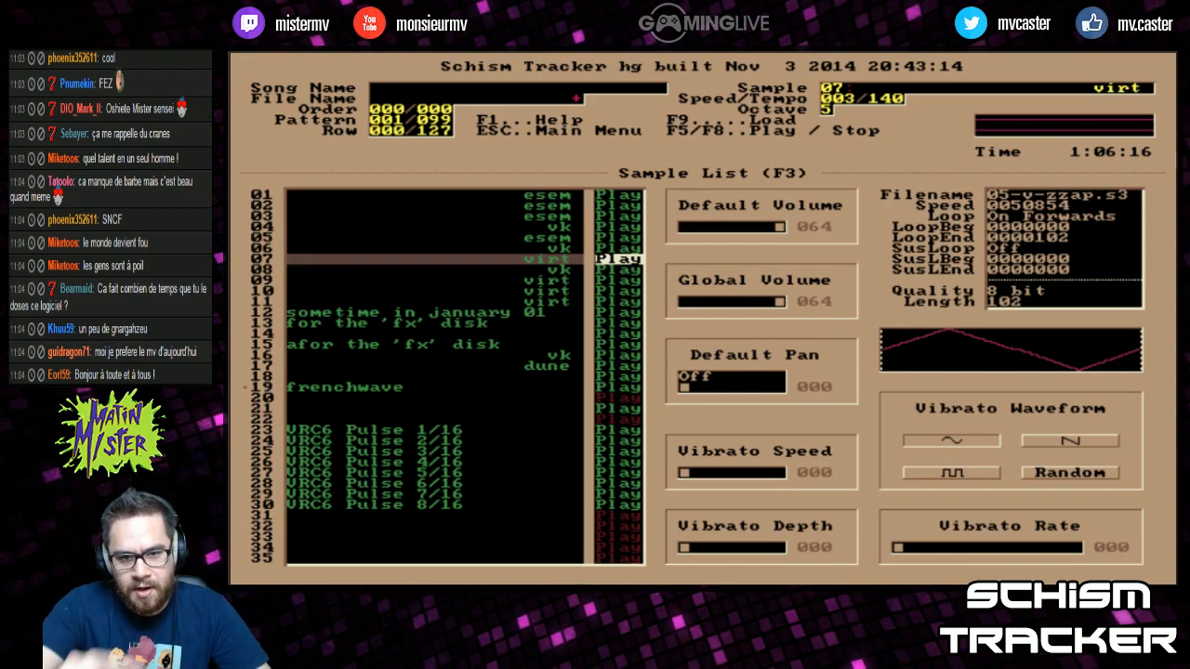
key("q")
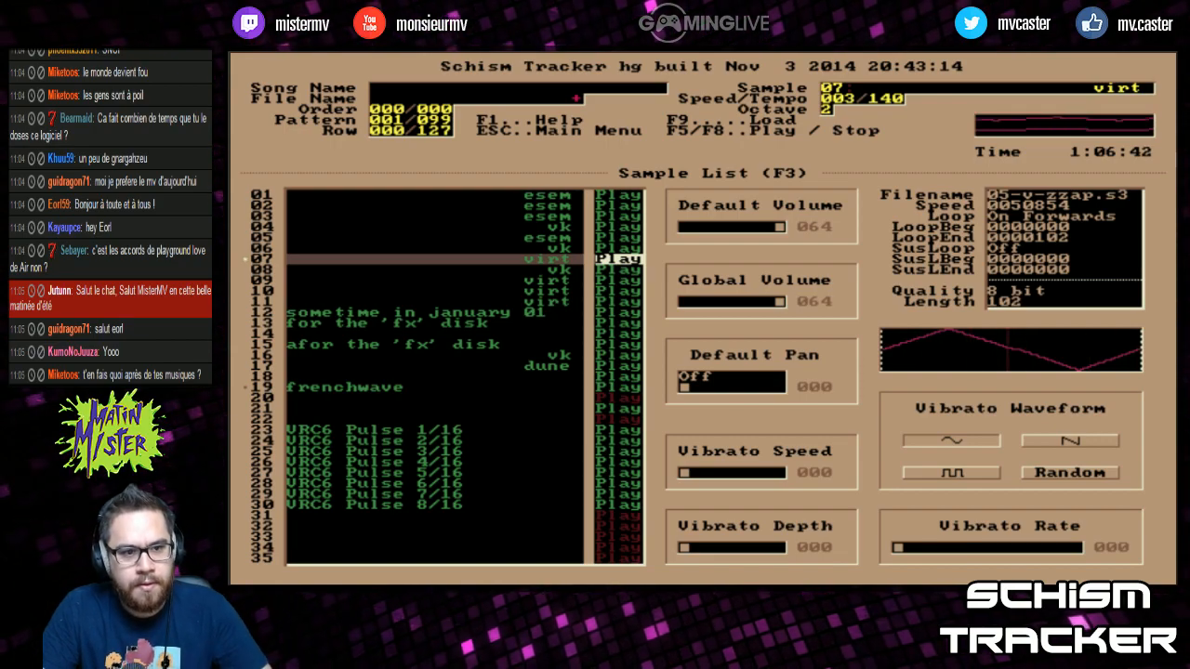
Enter bass notes in Channel 09 of pattern 001: C-2 at rows 000 and 008, and C-3 at row 012
key("F2")
key("z")
key("Down")
key("Down")
key("Down")
key("Down")
key("Down")
key("Down")
key("Down")
key("Down")
key("Down")
key("Down")
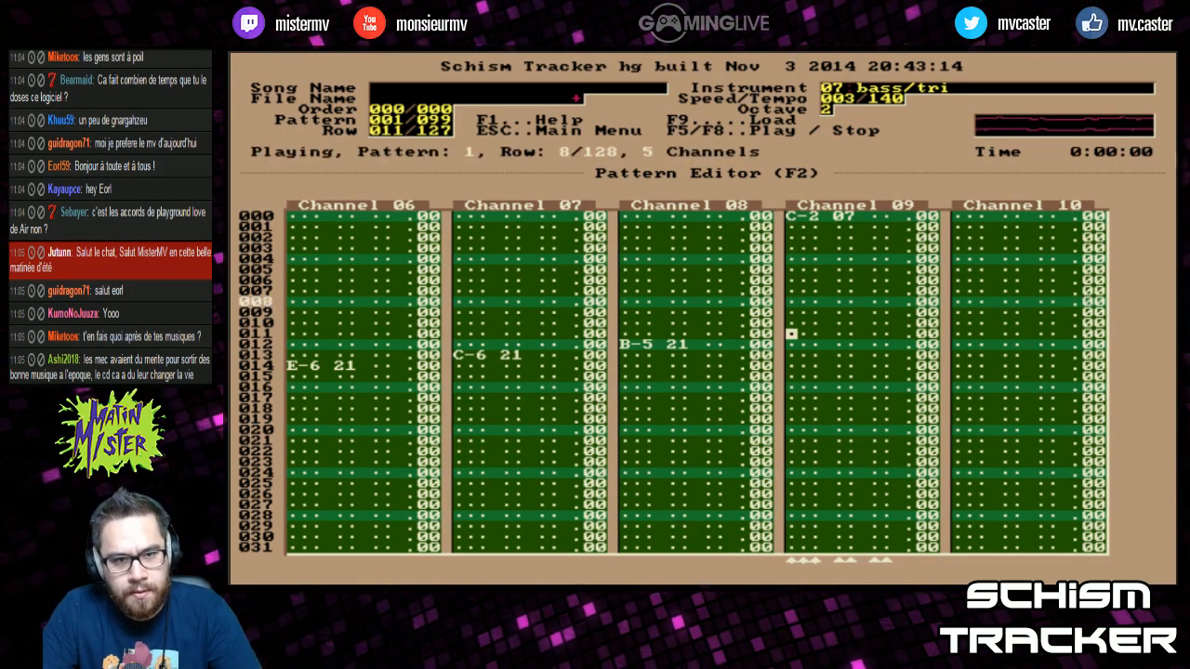
key("Up")
key("Up")
key("Up")
key("z")
key("Down")
key("Down")
key("Down")
key("z")
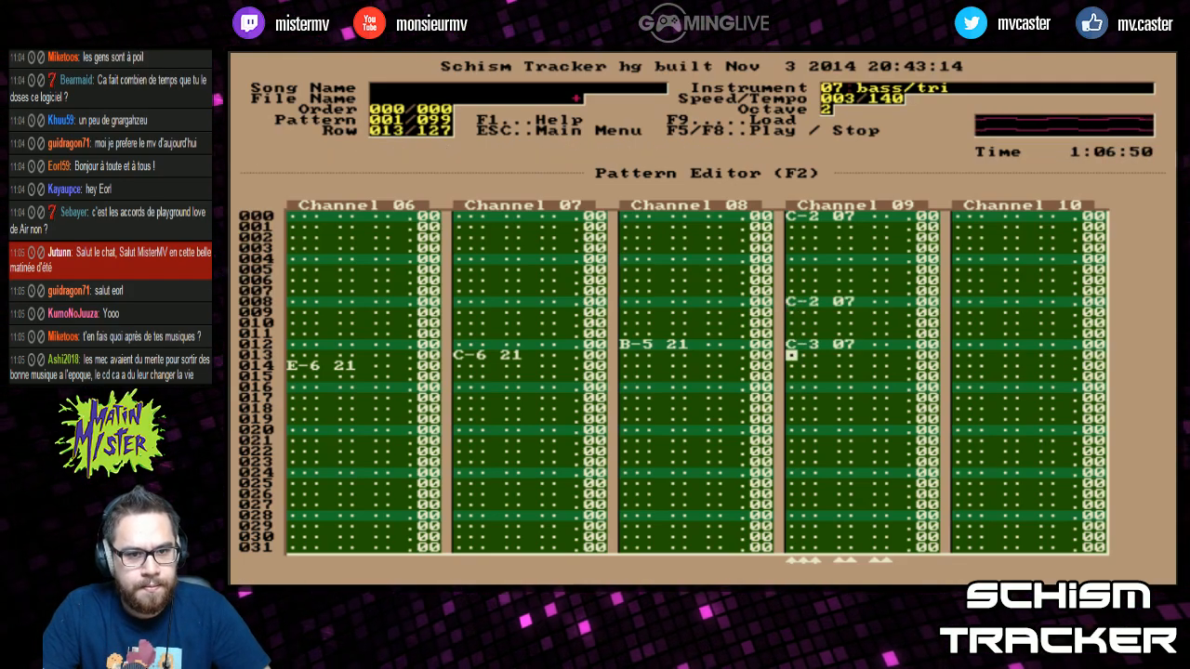
Rework the opening bass line in Channel 09 to C-2 at row 004, C-3 at row 008 and C-2 at row 012
key("shift+Down")
key("F6")
key("F8")
key("Page_Up")
key("Down")
key("Down")
key("Delete")
key("Delete")
key("Delete")
key("Delete")
key("F6")
key("F8")
key("Page_Down")
key("Up")
key("Up")
key("z")
Enter C-2 at row 020, C-3 at row 024 and C-2 at row 028 in Channel 09, and play the pattern
key("Down")
key("Down")
key("Down")
key("Down")
key("Down")
key("Down")
key("Down")
key("z")
key("Down")
key("Down")
key("Down")
key("q")
key("Down")
key("Down")
key("Down")
key("z")
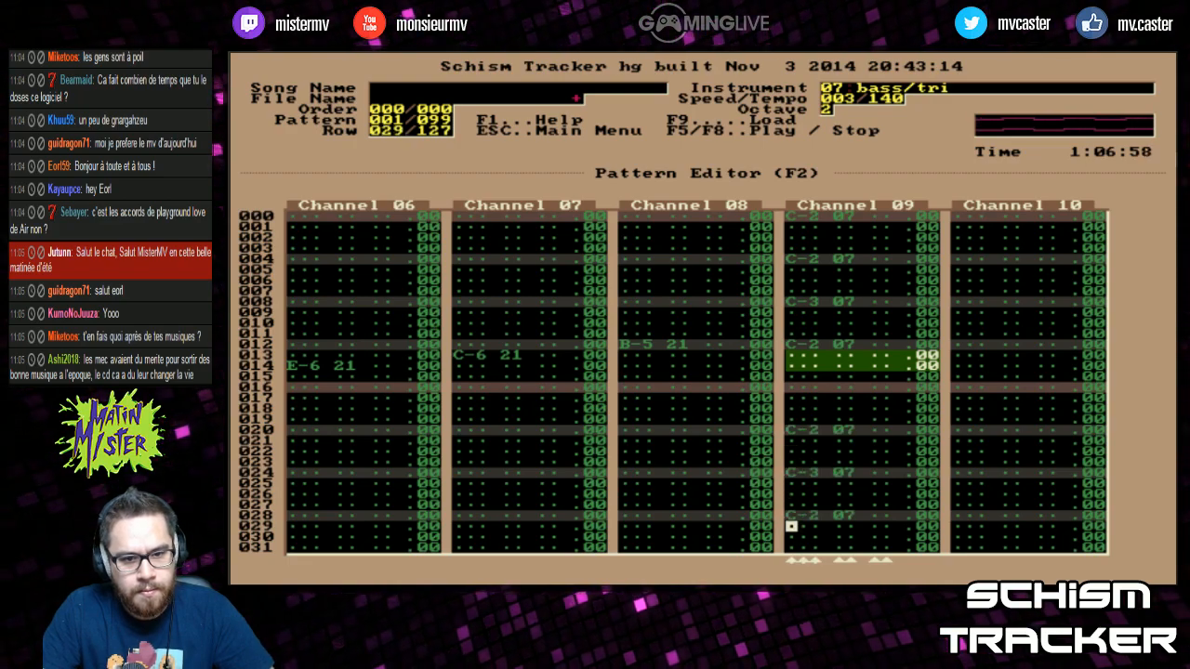
key("F6")
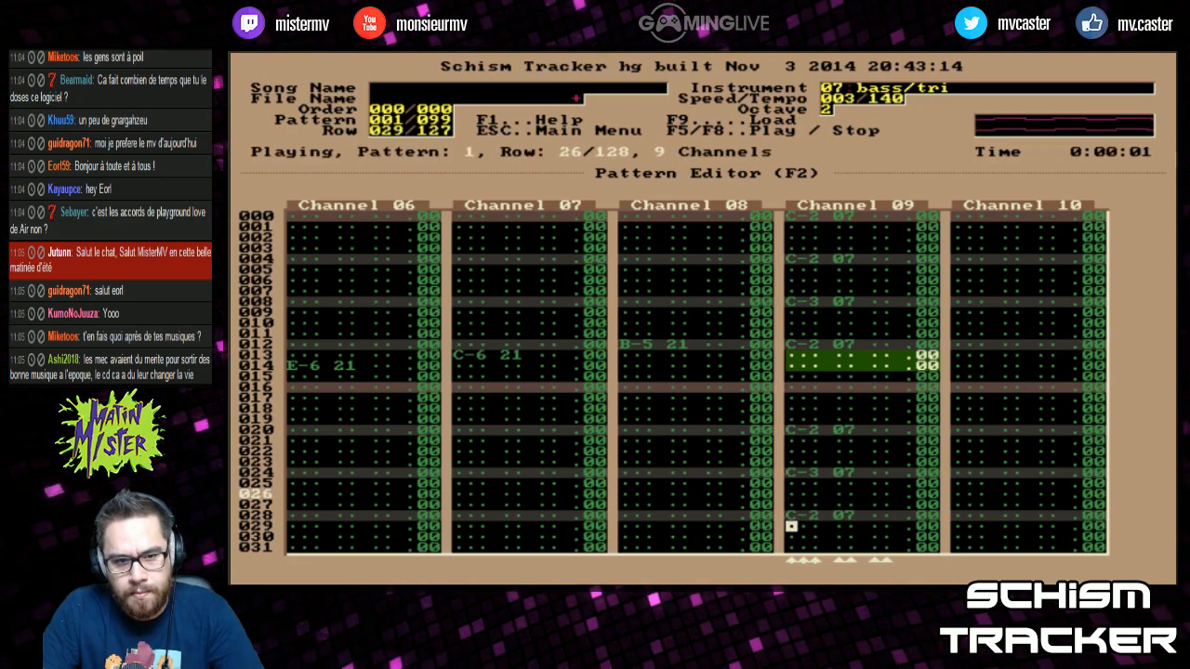
key("F8")
Continue the bass line in Channel 09 with C-2 at row 036, C-3 at row 040 and G-2 at row 044
key("Page_Down")
key("Up")
key("Up")
key("Up")
key("Up")
key("Up")
key("Up")
key("Up")
key("z")
key("Down")
key("Down")
key("Down")
key("q")
key("Down")
key("Down")
key("Down")
key("n")
key("n")
key("period")
key("Down")
key("Down")
Enter E-2 at row 048, G-2 at row 052, C-3 at row 056 and G-2 at row 060 in Channel 09, and play the pattern
key("v")
key("Down")
key("Down")
key("Down")
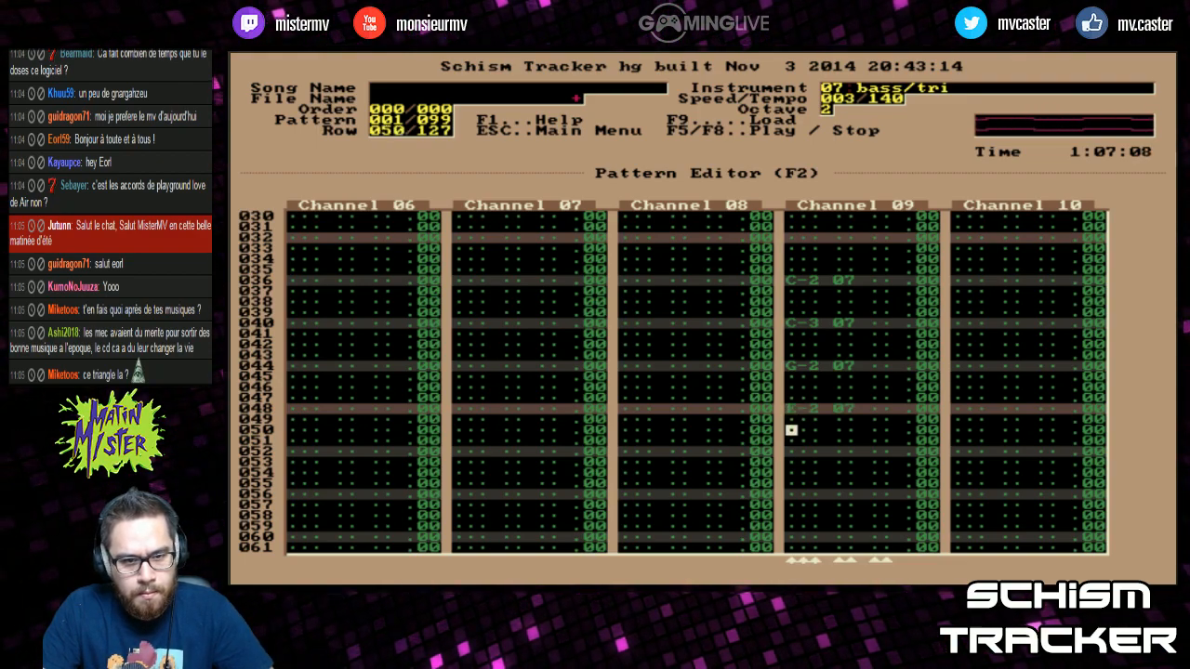
key("b")
key("Down")
key("Down")
key("Down")
key("b")
key("F6")
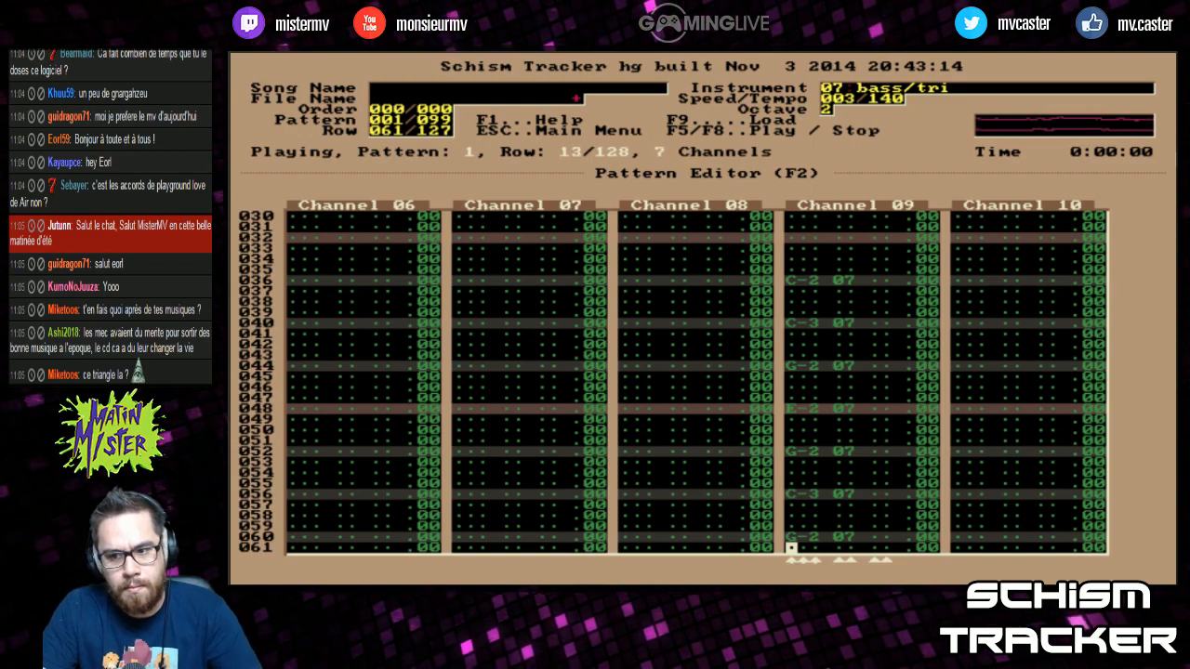
key("Page_Down")
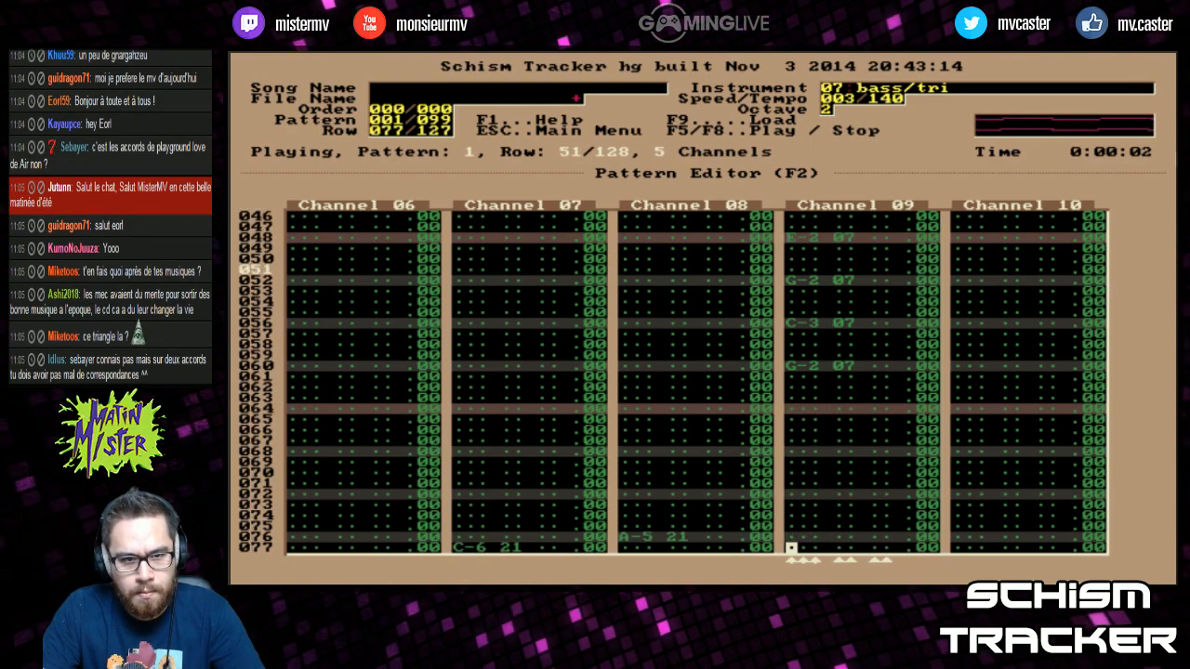
key("F8")
Lower the octave to 1, enter the bass note A-1 at row 064 of Channel 09 and play the pattern
key("Page_Up")
key("Down")
key("Down")
key("Down")
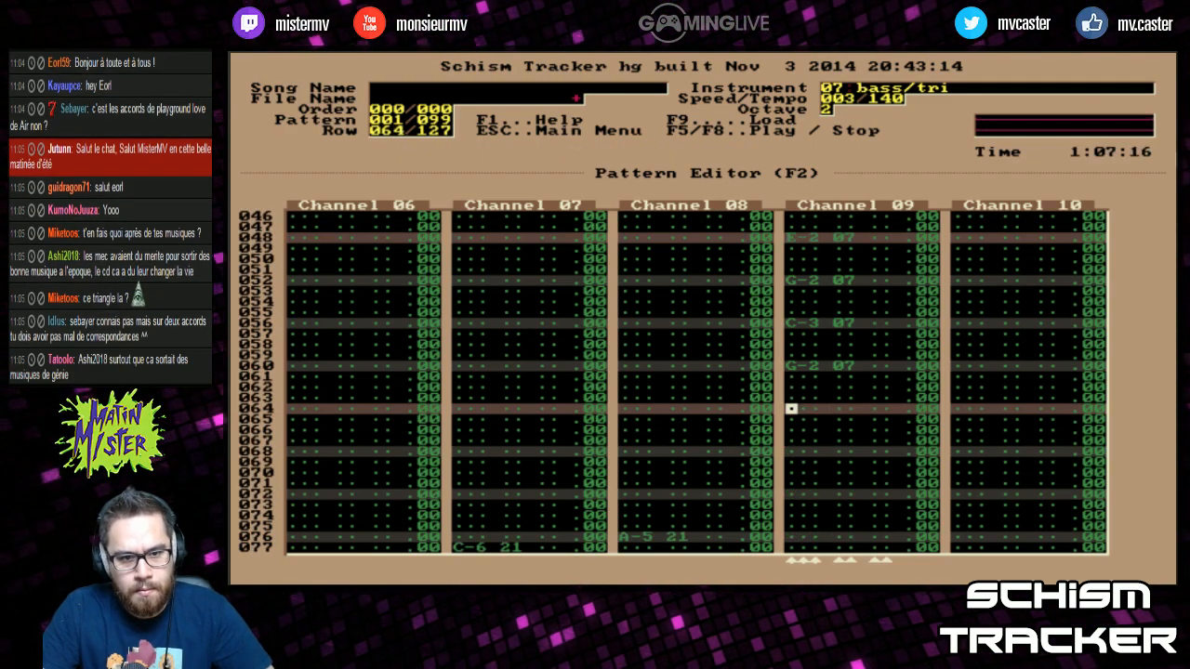
key("c")
key("Up")
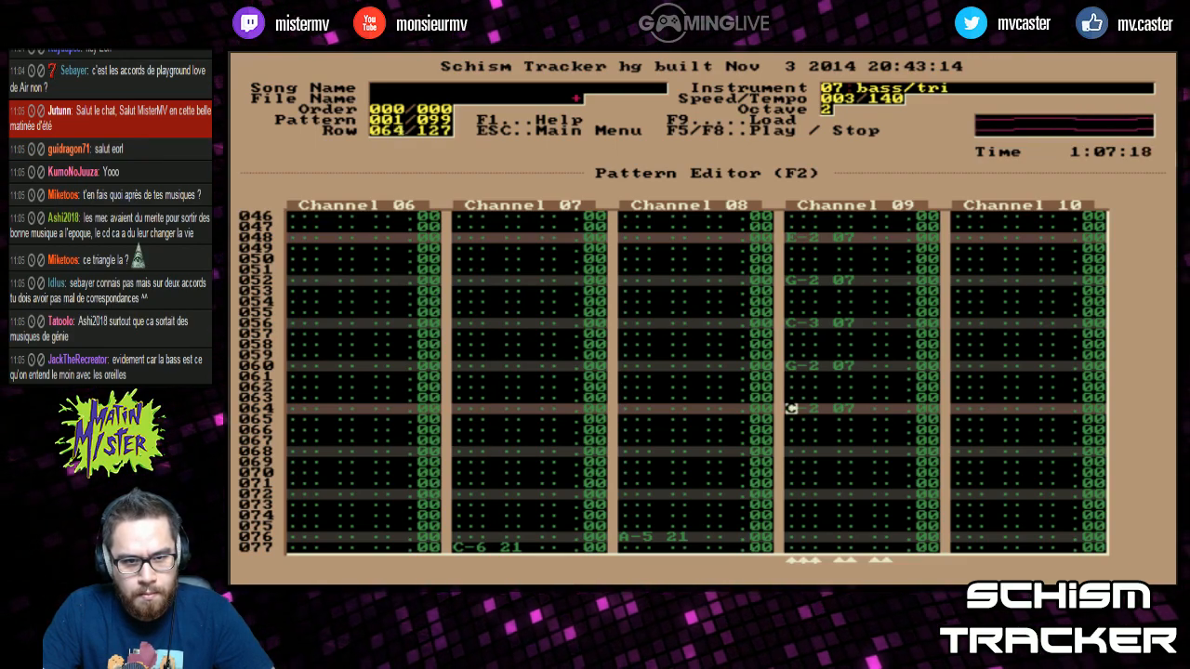
key("KP_Divide")
key("c")
key("Up")
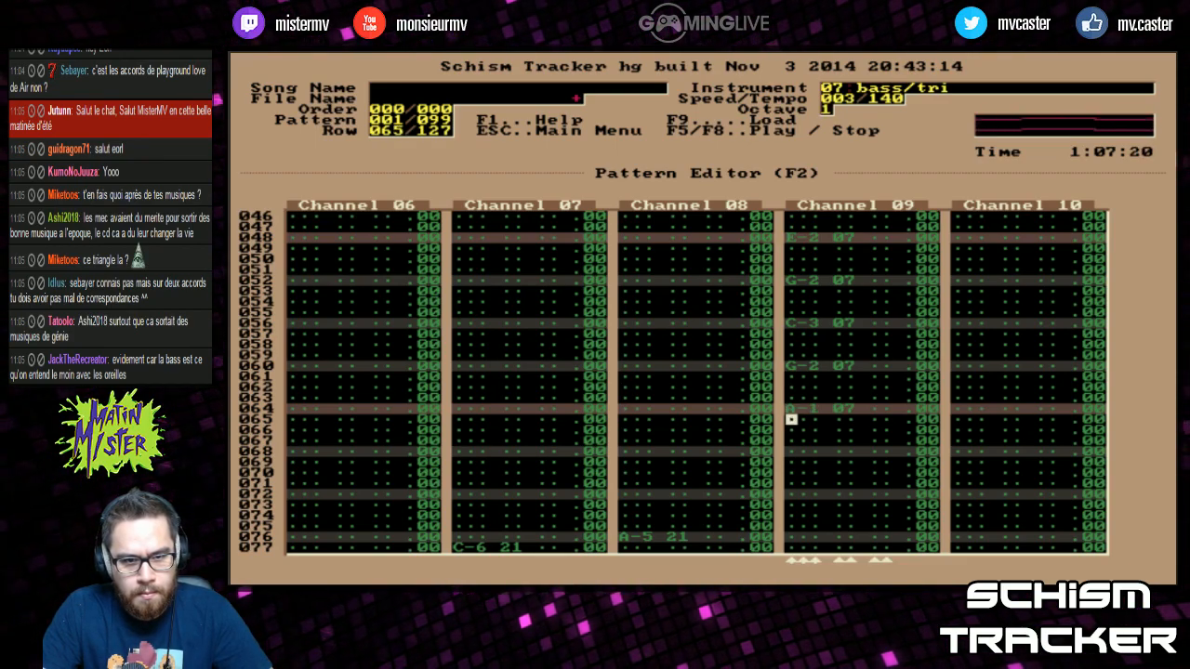
key("F5")
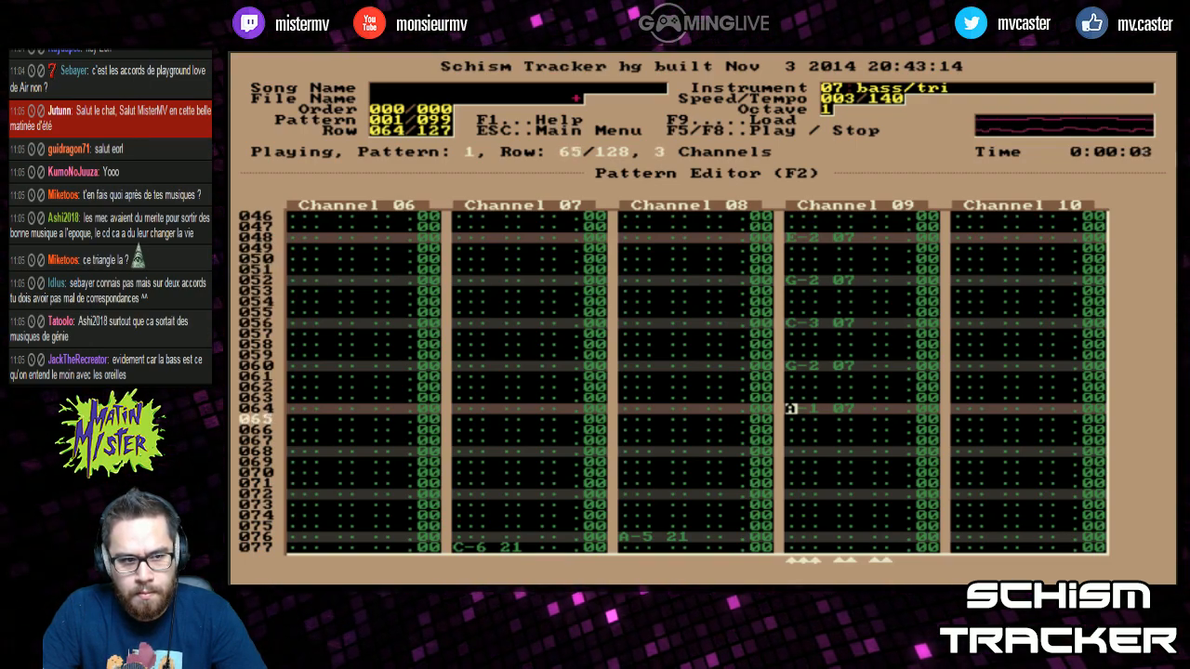
key("F8")
Enter the bass note A-1 at row 072 and an octave-2 note at row 076 of Channel 09
key("Down")
key("Down")
key("Down")
key("Down")
key("Down")
key("Down")
key("Down")
key("Down")
key("n")
key("Down")
key("Down")
key("Down")
key("r")
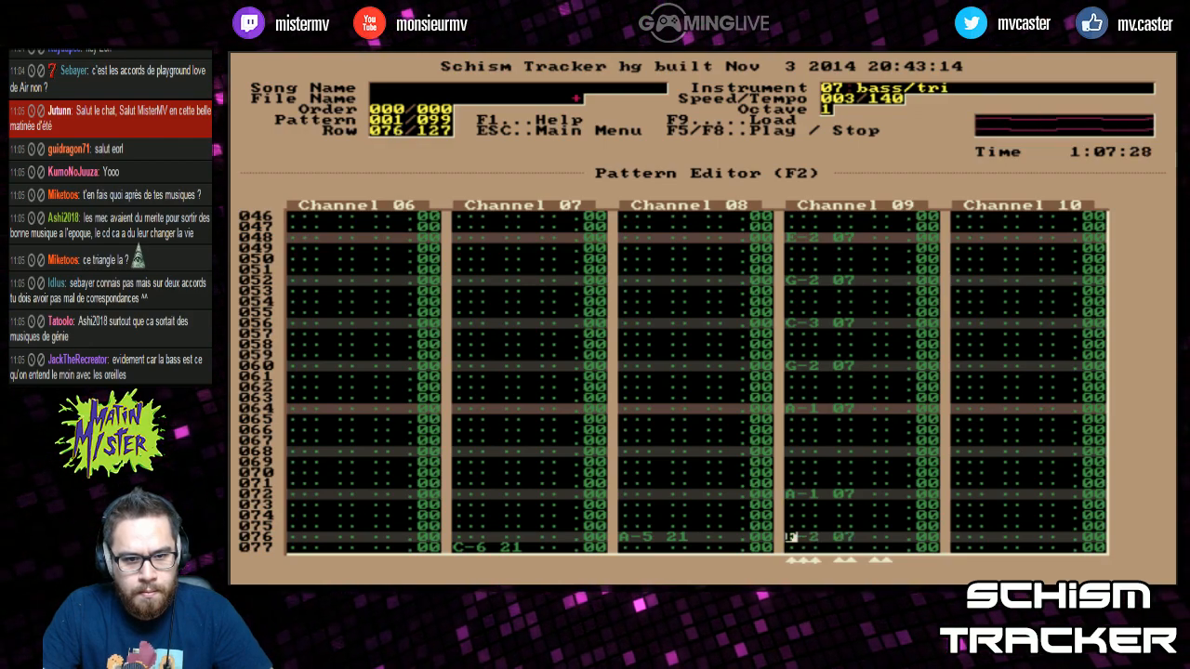
Delete four empty rows below row 064 in Channel 09, shifting the bass notes to rows 068 and 072, and play the pattern
key("Down")
key("Down")
key("Down")
key("Down")
key("Page_Up")
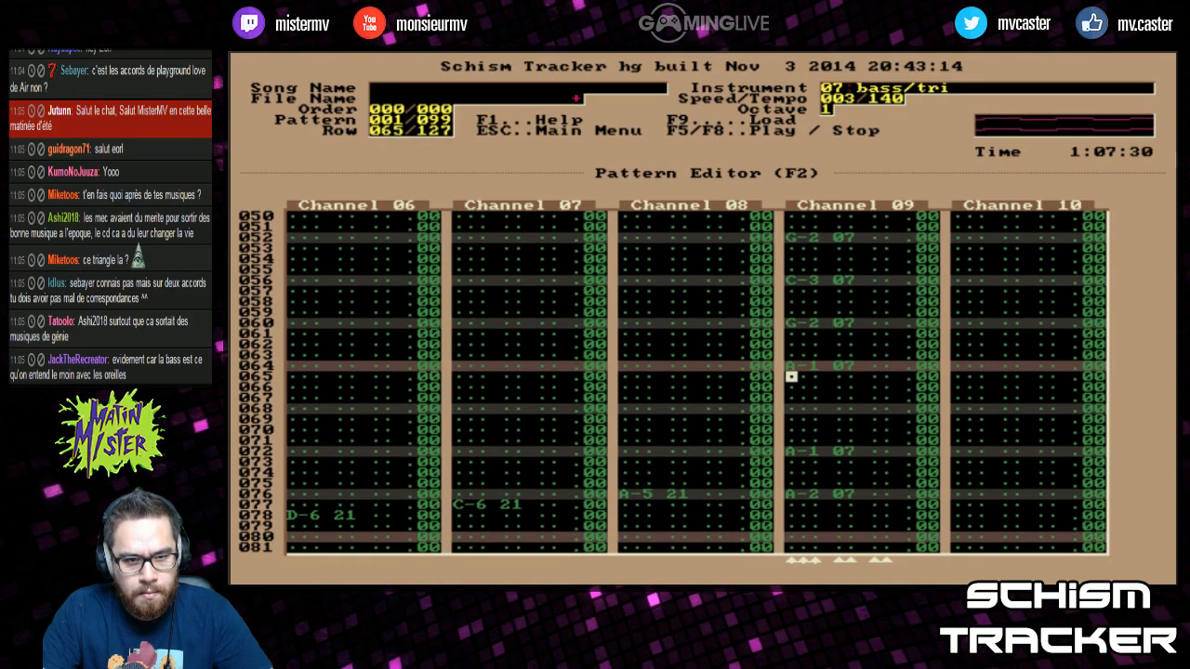
key("Down")
key("Down")
key("F5")
key("Delete")
key("Delete")
key("Delete")
key("Delete")
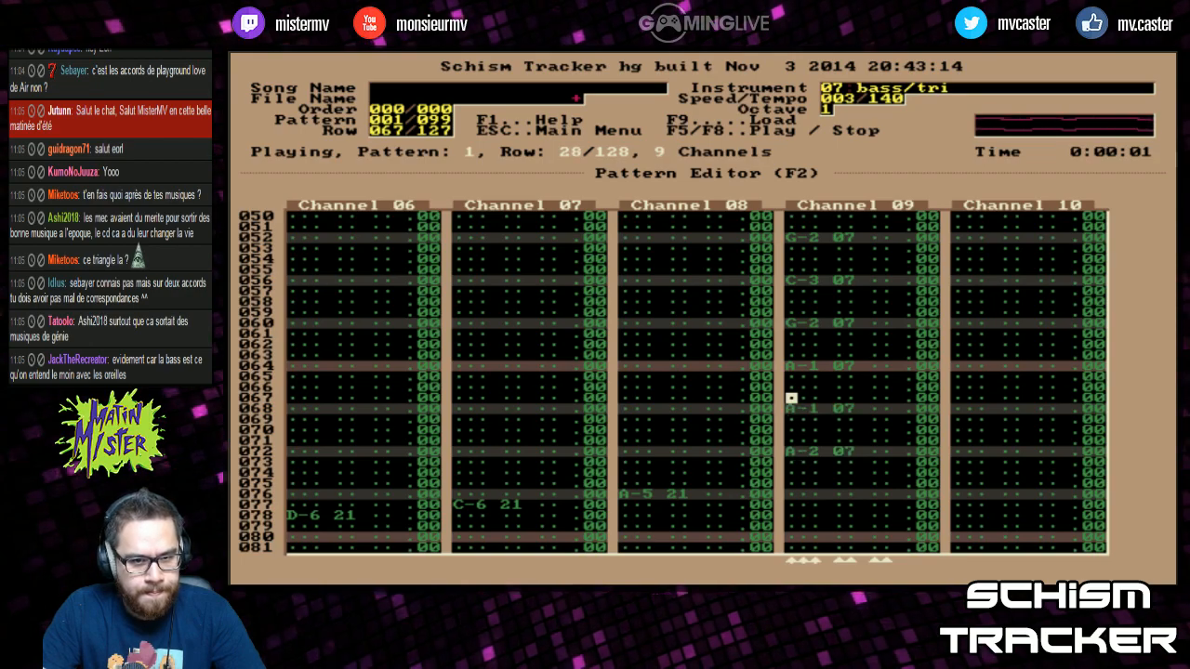
key("Down")
key("Down")
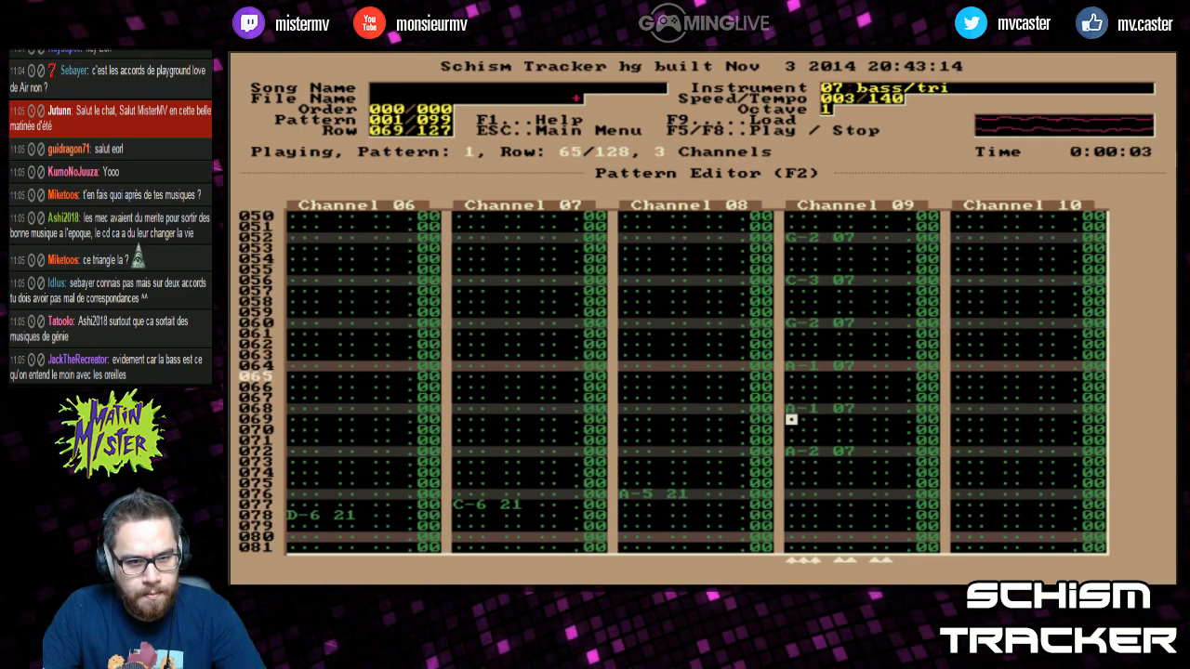
Stop playback and continue the bass line in Channel 09 with A-1 at rows 076 and 084 and A-2 at row 088
key("F8")
key("Down")
key("Down")
key("Down")
key("Down")
key("Down")
key("Down")
key("Down")
key("n")
key("Down")
key("Down")
key("n")
key("Down")
key("Down")
key("Down")
key("y")
key("Down")
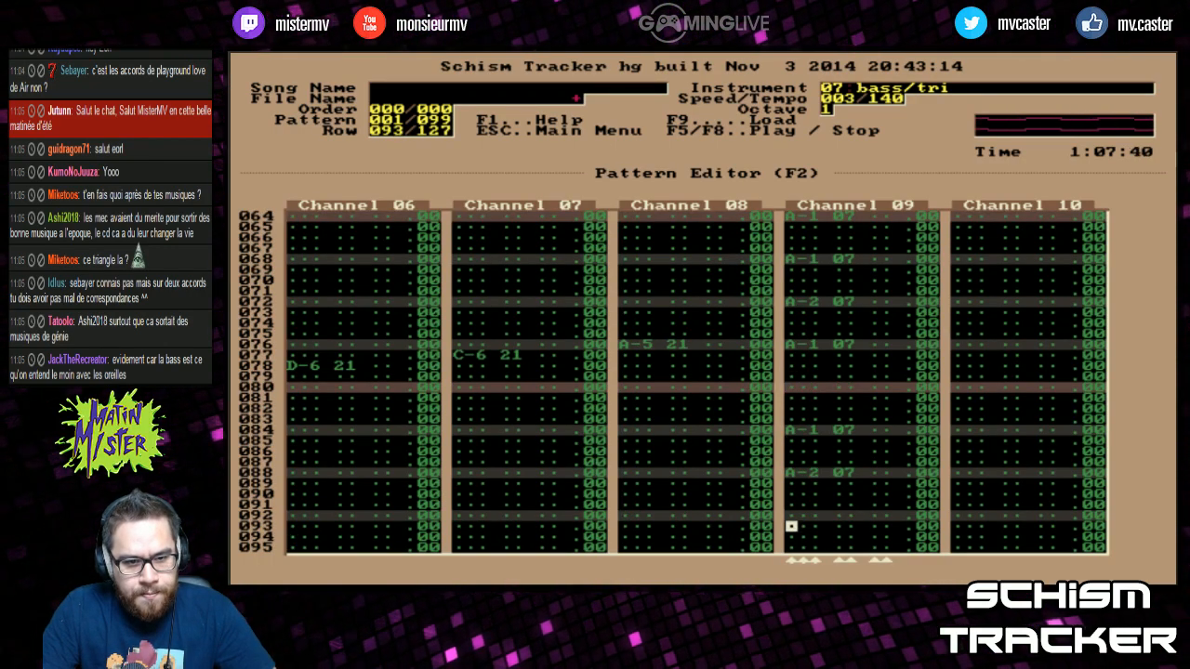
Enter A-1 at row 100, A-2 at row 104 and A-1 at row 108 in Channel 09, and play the pattern
key("Page_Down")
key("Up")
key("Up")
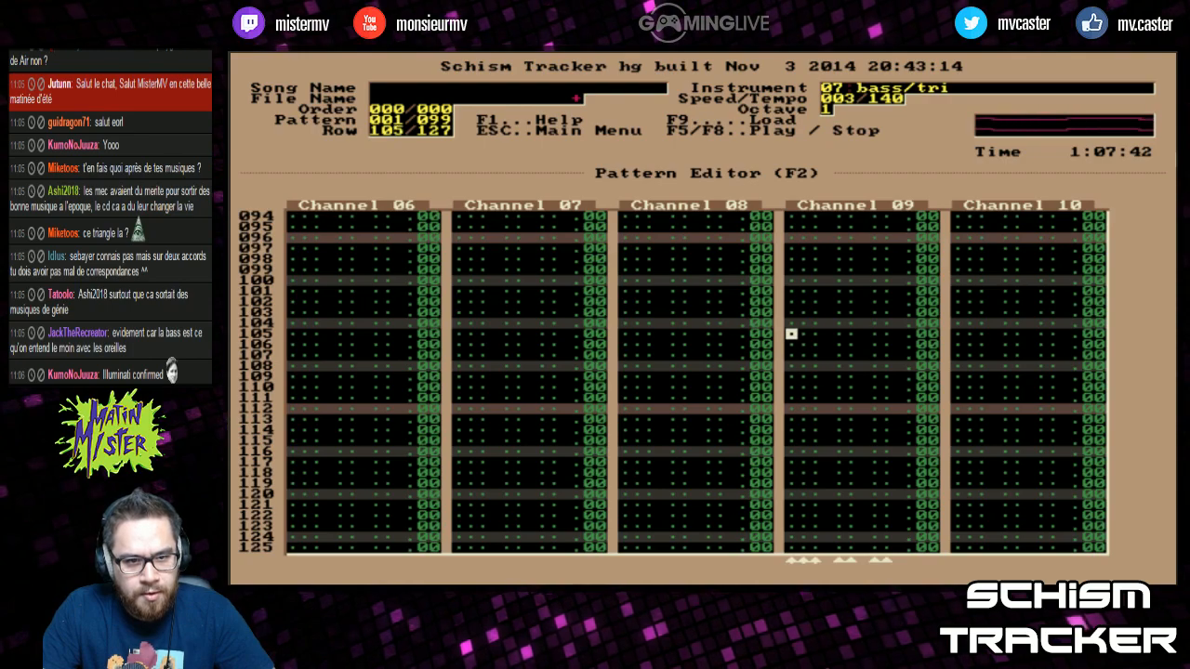
key("n")
key("Down")
key("Down")
key("Down")
key("y")
key("Down")
key("Down")
key("Down")
key("n")
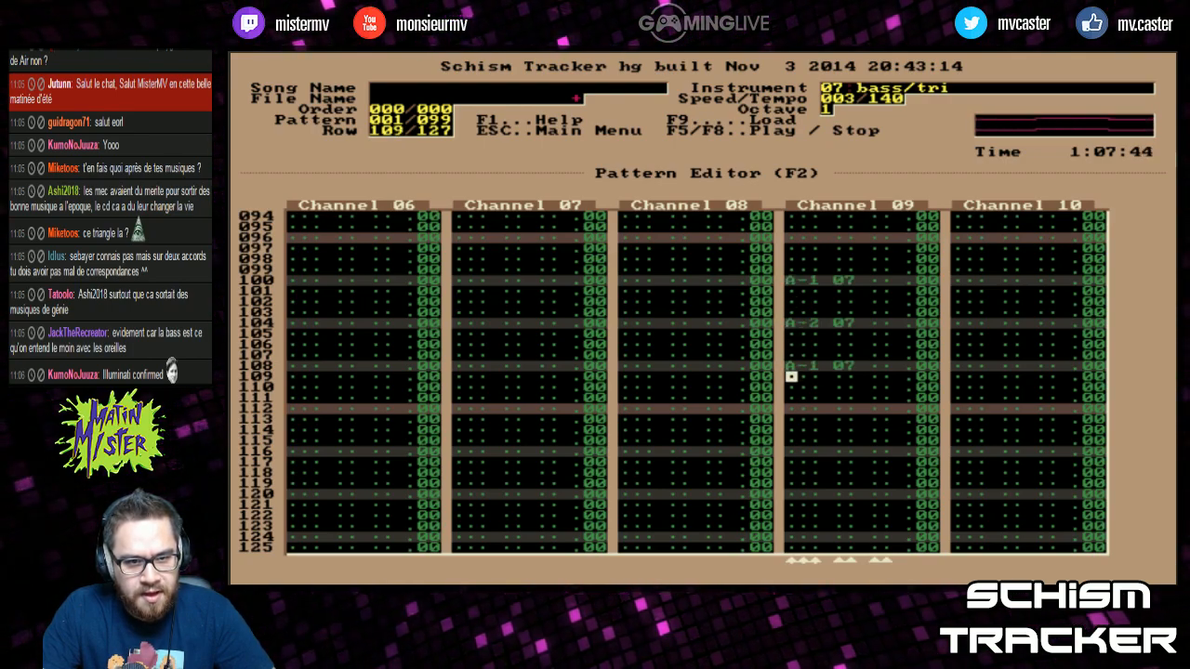
key("Down")
key("Down")
key("Up")
key("F5")
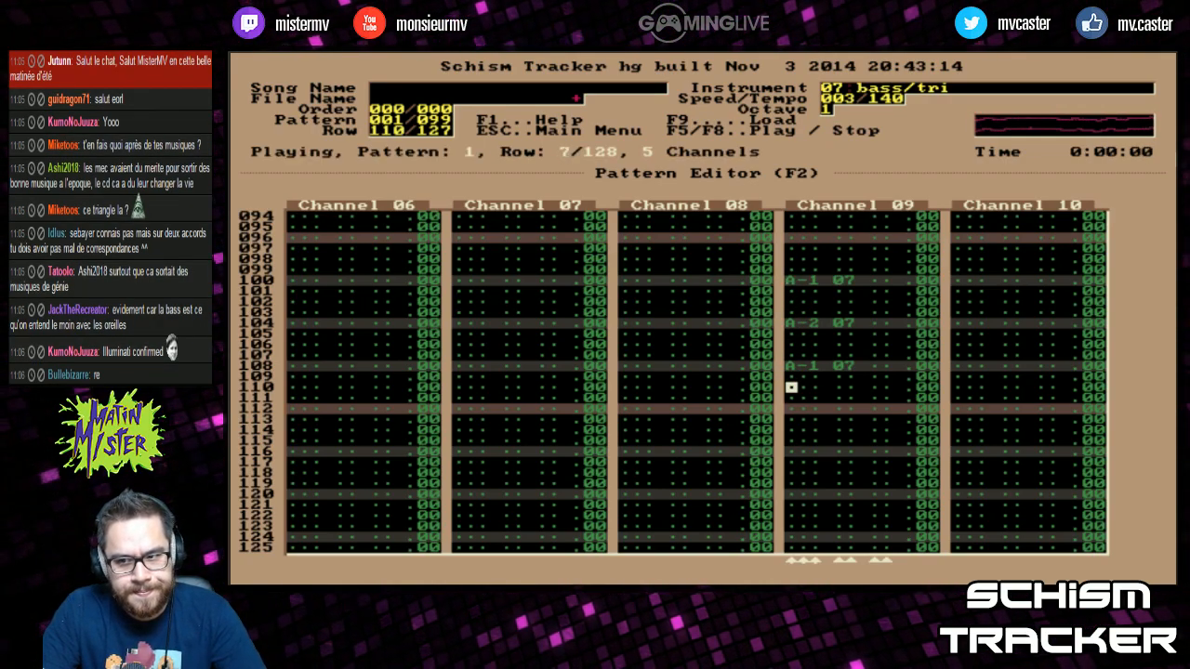
key("Up")
key("Up")
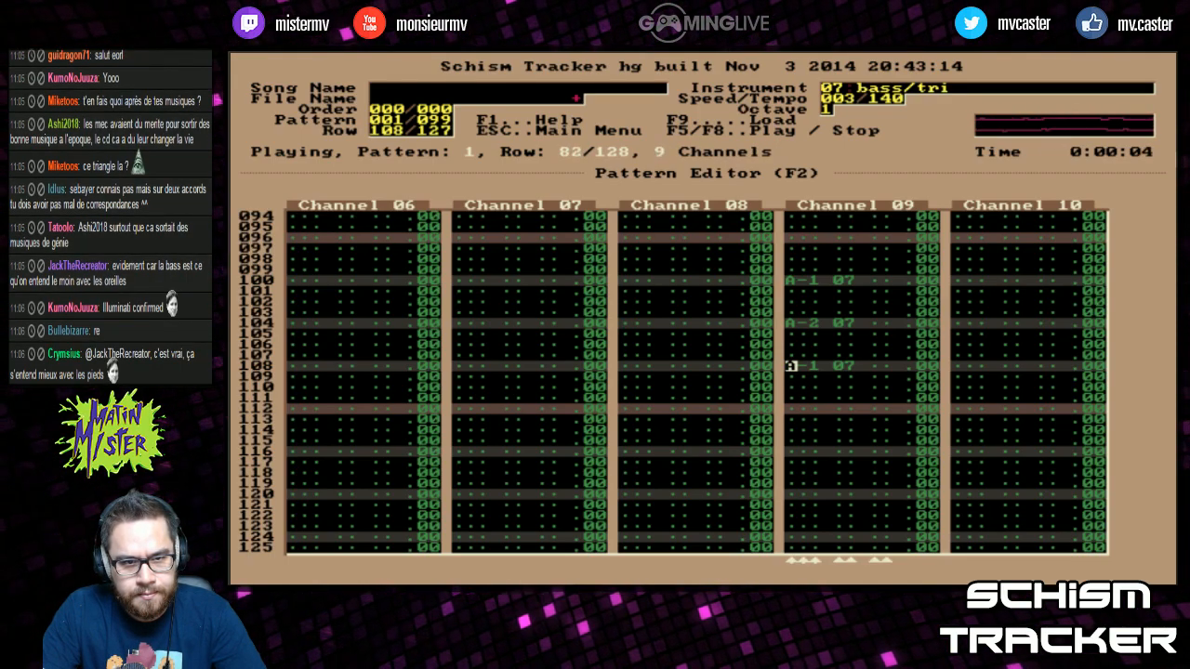
Stop playback and try C-2 and D#2 at row 112 of Channel 09, with D#2 at row 116
key("F8")
key("Down")
key("Down")
key("Down")
key("Down")
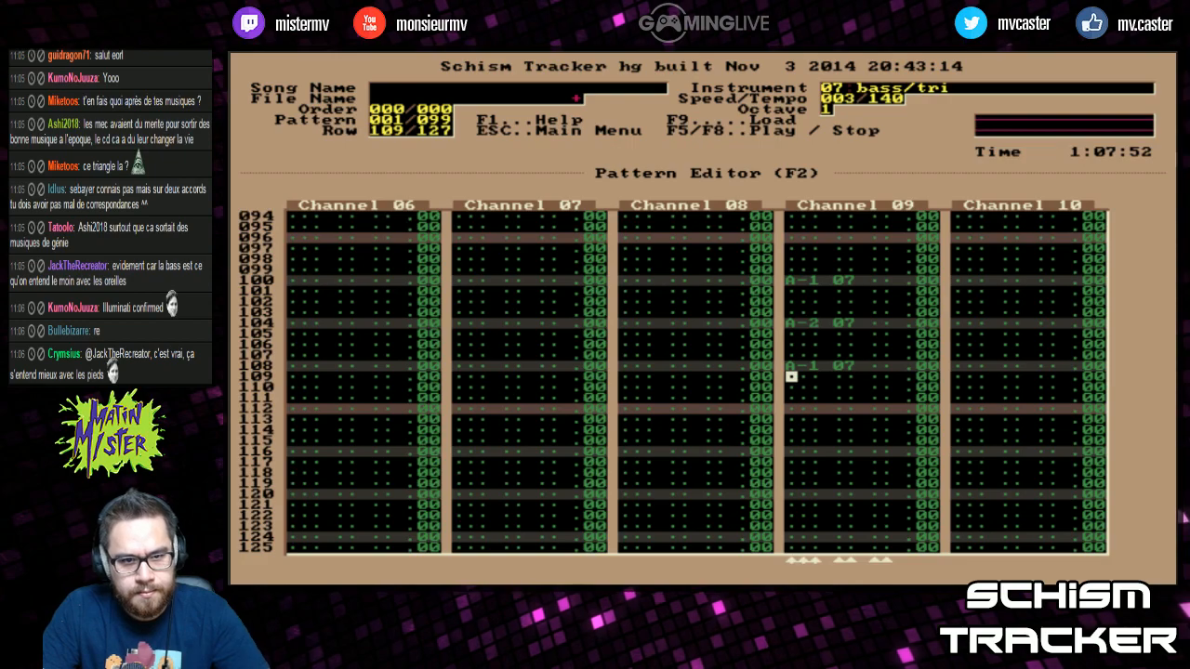
key("q")
key("Down")
key("Down")
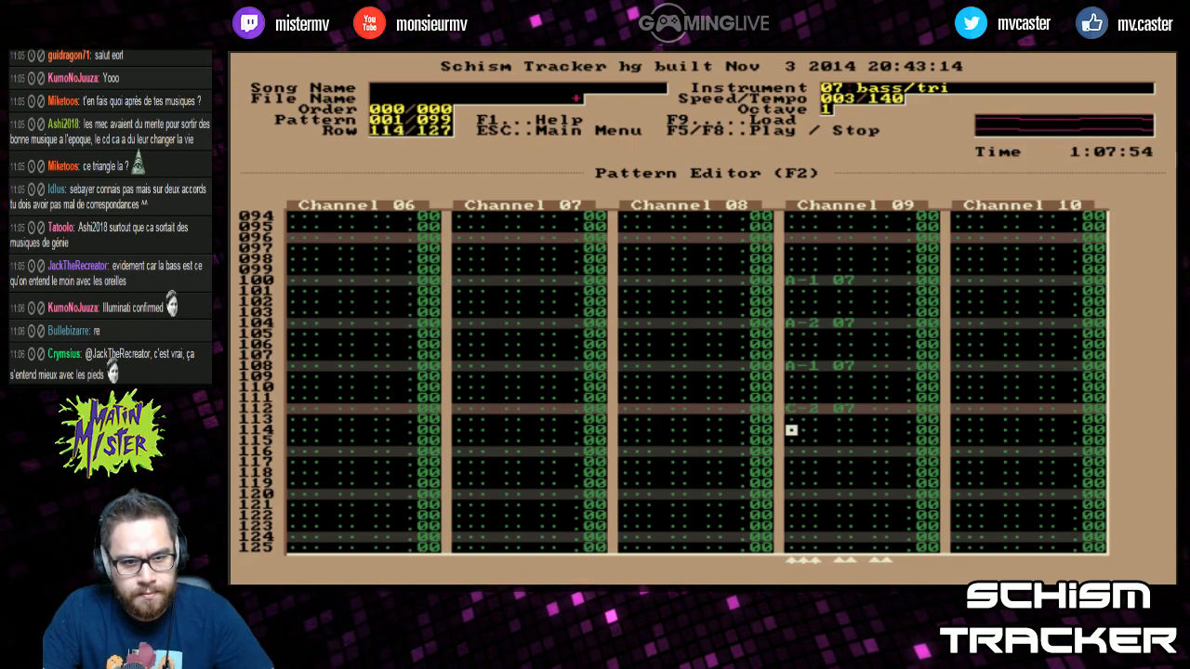
key("Up")
key("Up")
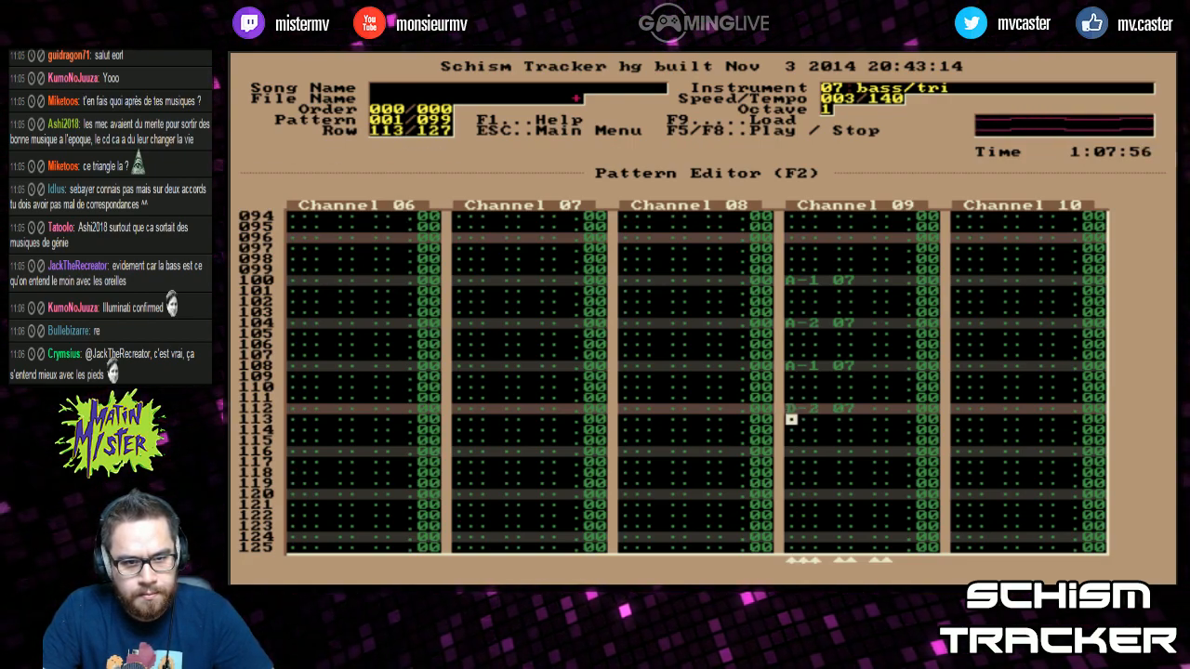
key("Up")
key("Down")
key("5")
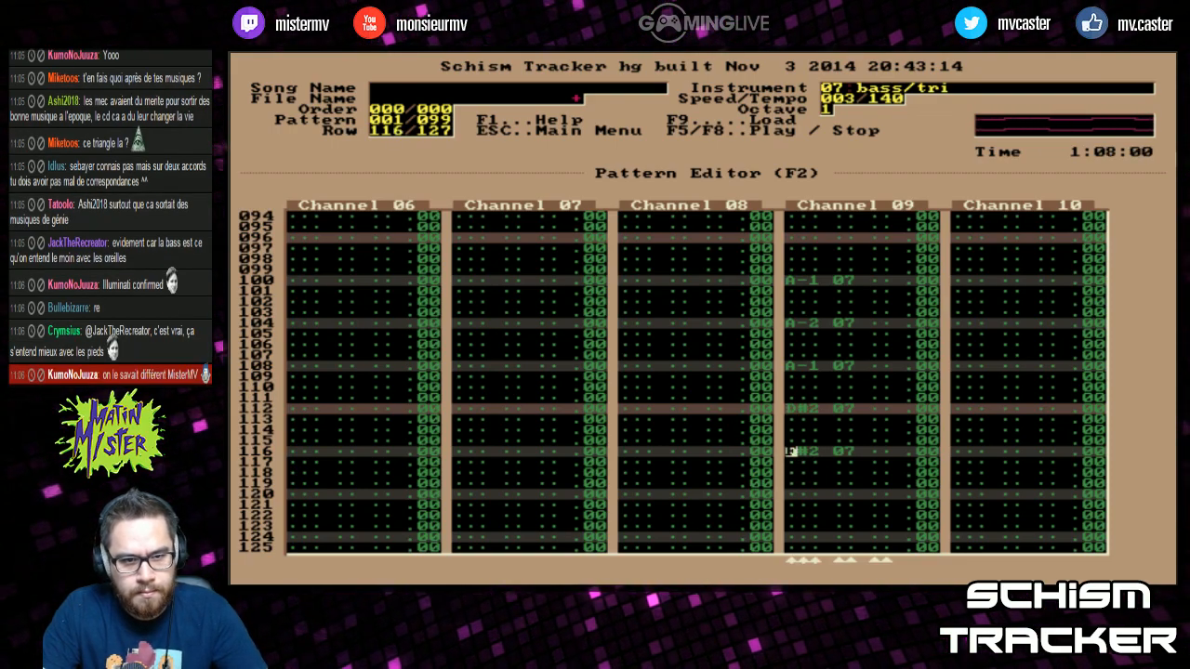
Play the pattern with F#2 at row 116 and remove the trial notes from rows 112 and 116 of Channel 09
key("Page_Up")
key("F7")
key("F8")
key("Page_Down")
key("Up")
key("F7")
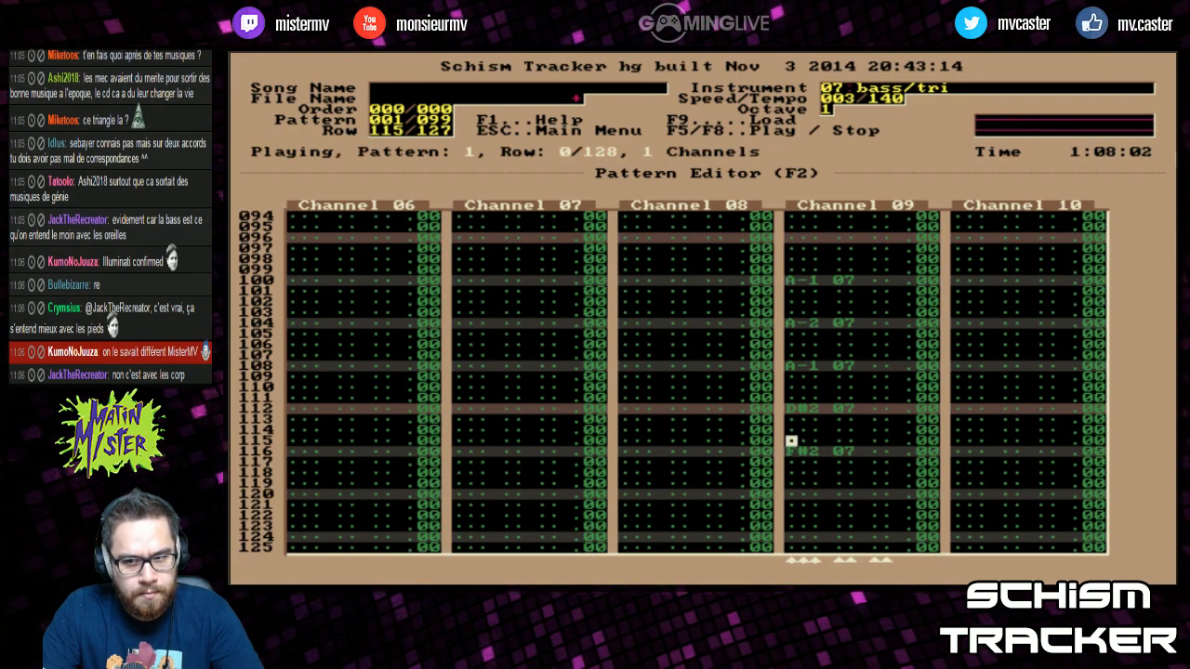
key("Up")
key("Up")
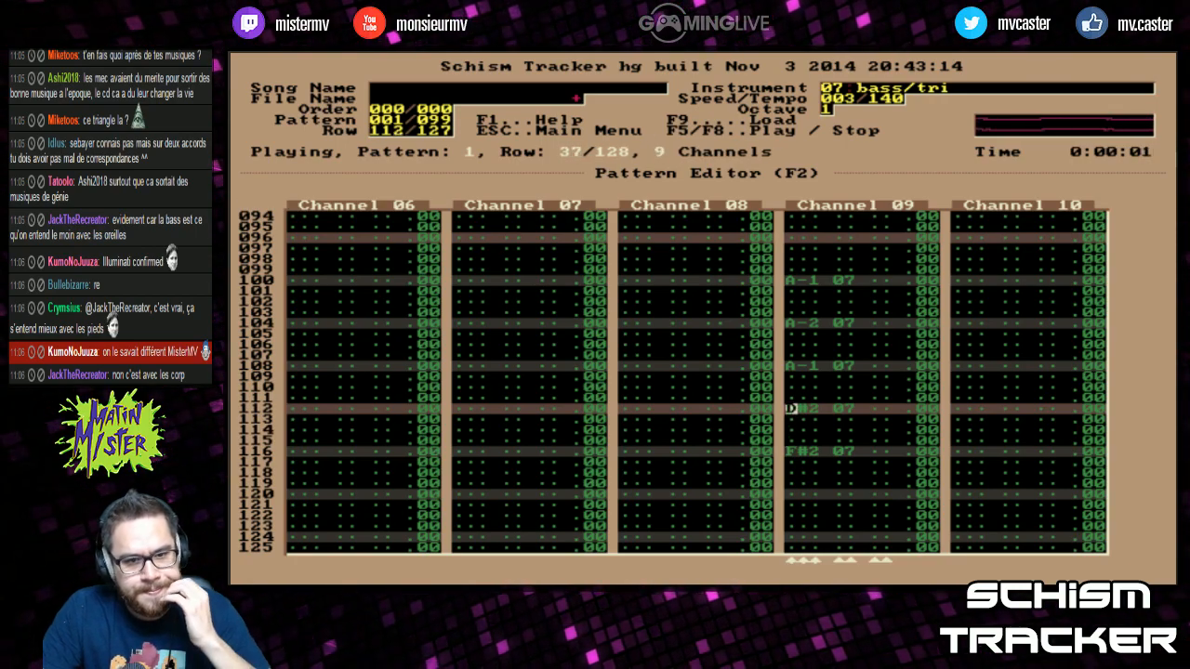
key("Delete")
key("Delete")
key("Delete")
key("Delete")
key("Delete")
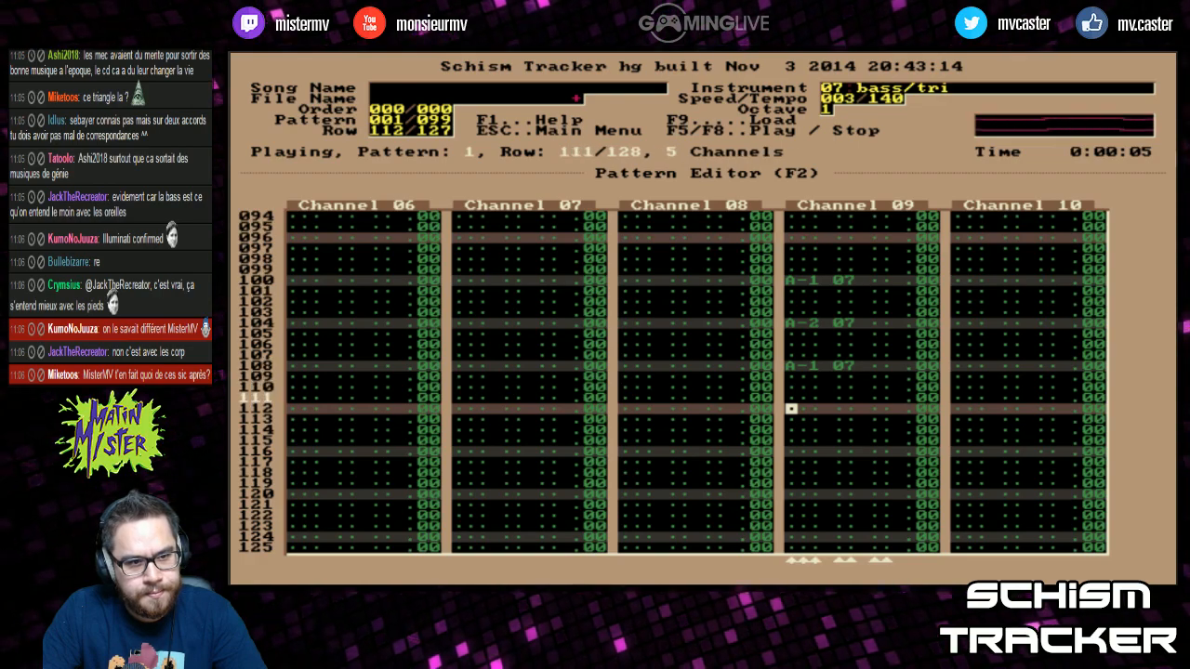
Enter E-2 at row 112, D-2 at row 116, C-2 at row 120 and D-2 at row 124 in Channel 09, and play the pattern
key("F8")
key("r")
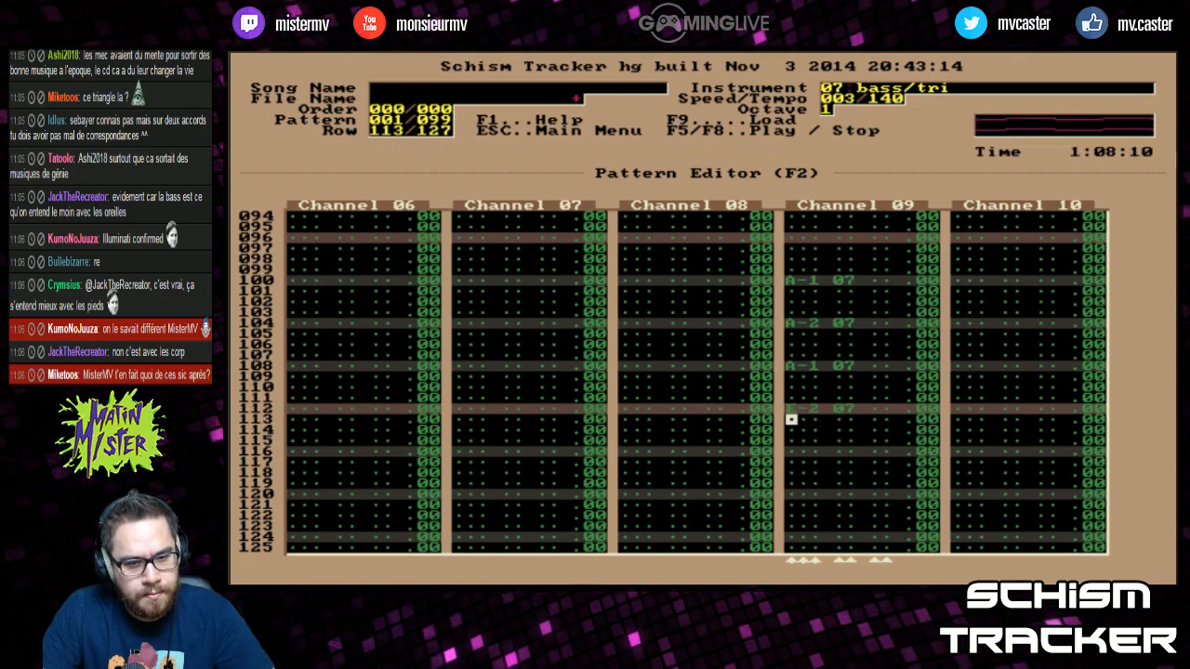
key("w")
key("Down")
key("Down")
key("Down")
key("q")
key("Down")
key("Down")
key("Down")
key("w")
key("Down")
key("Down")
key("F5")
Copy the entire Channel 09 bass line and paste it into Channel 10 from row 000
key("alt+l")
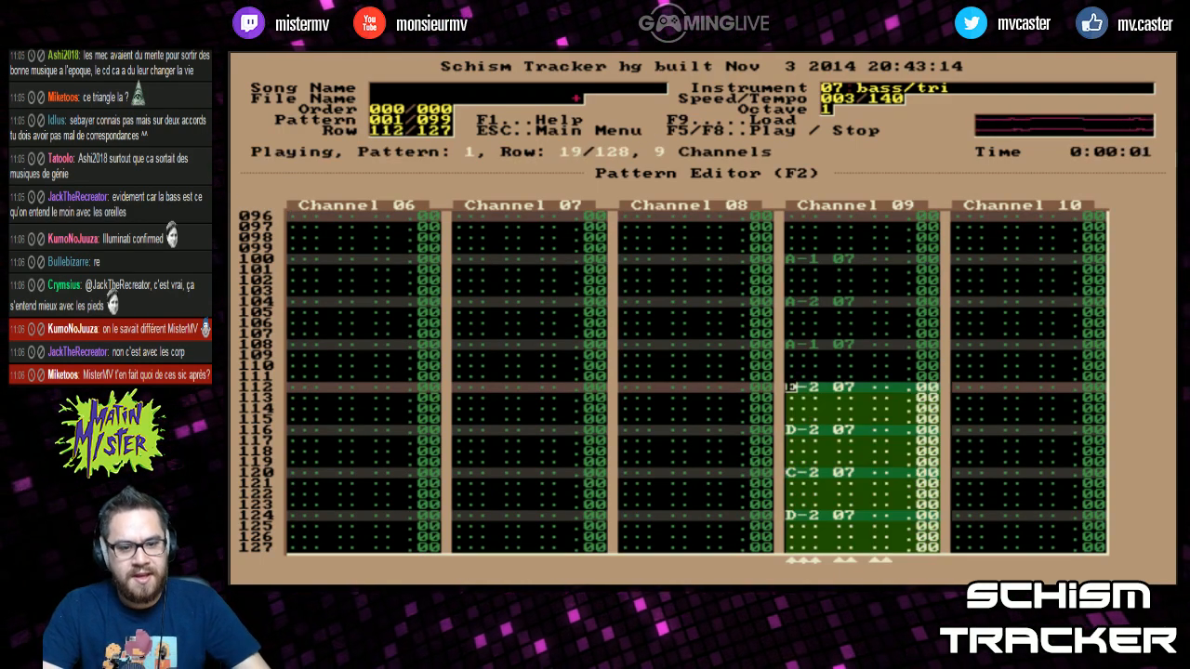
key("Home")
key("alt+c")
key("F8")
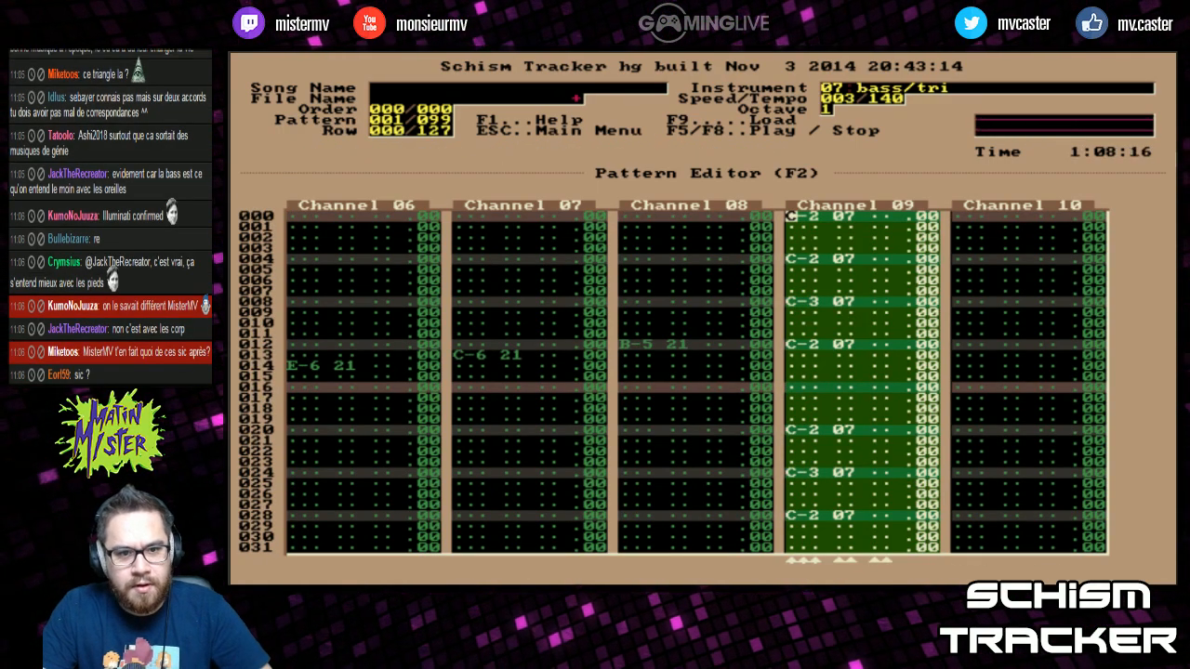
key("Tab")
key("alt+c")
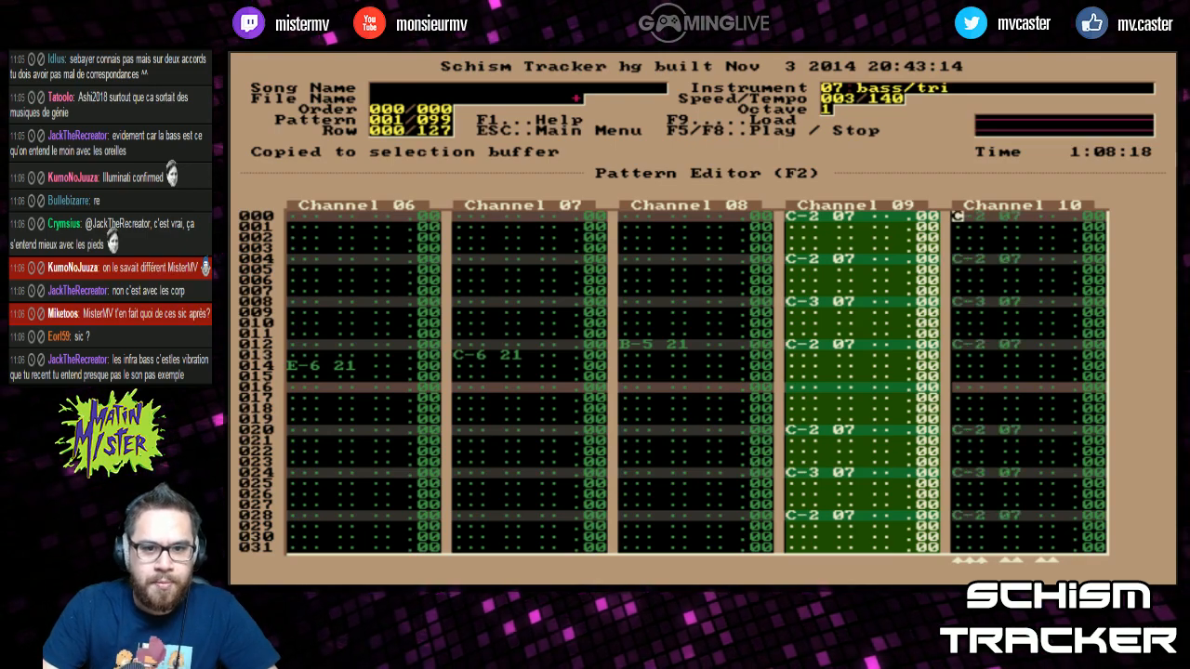
key("alt+p")
Select all of Channel 10, assign instrument 14 square75b to its notes and play the pattern
key("Page_Down")
key("Page_Down")
key("Page_Down")
key("Page_Down")
key("Page_Down")
key("Page_Down")
key("Page_Down")
key("Page_Down")
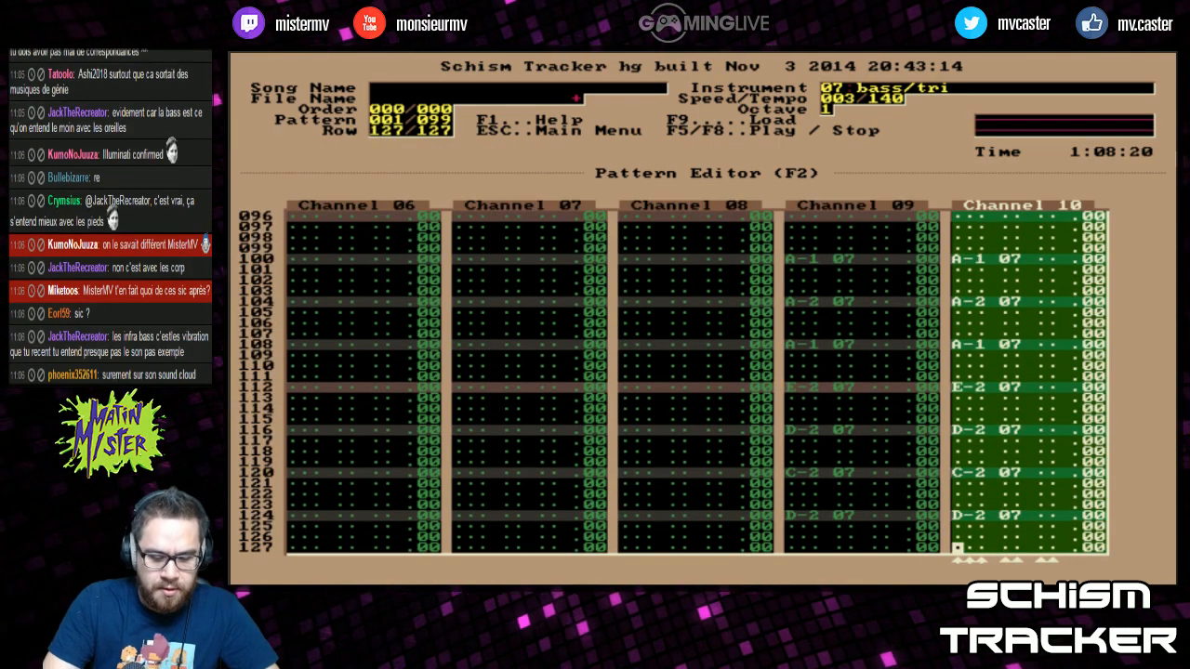
key("greater")
key("greater")
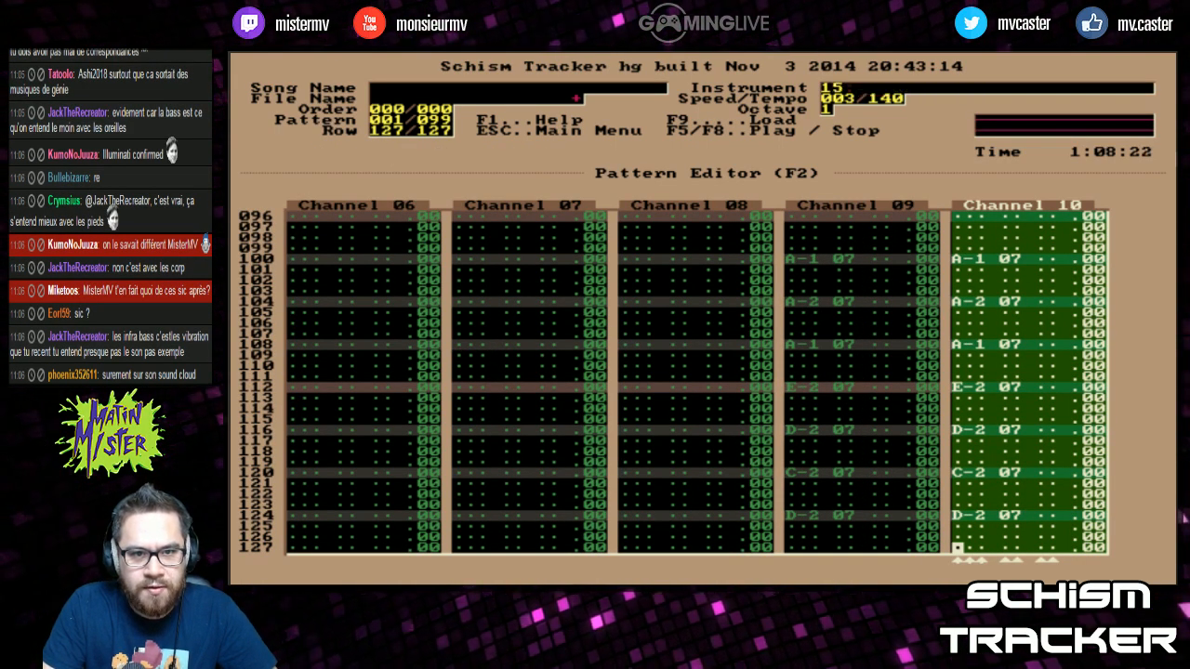
key("alt+s")
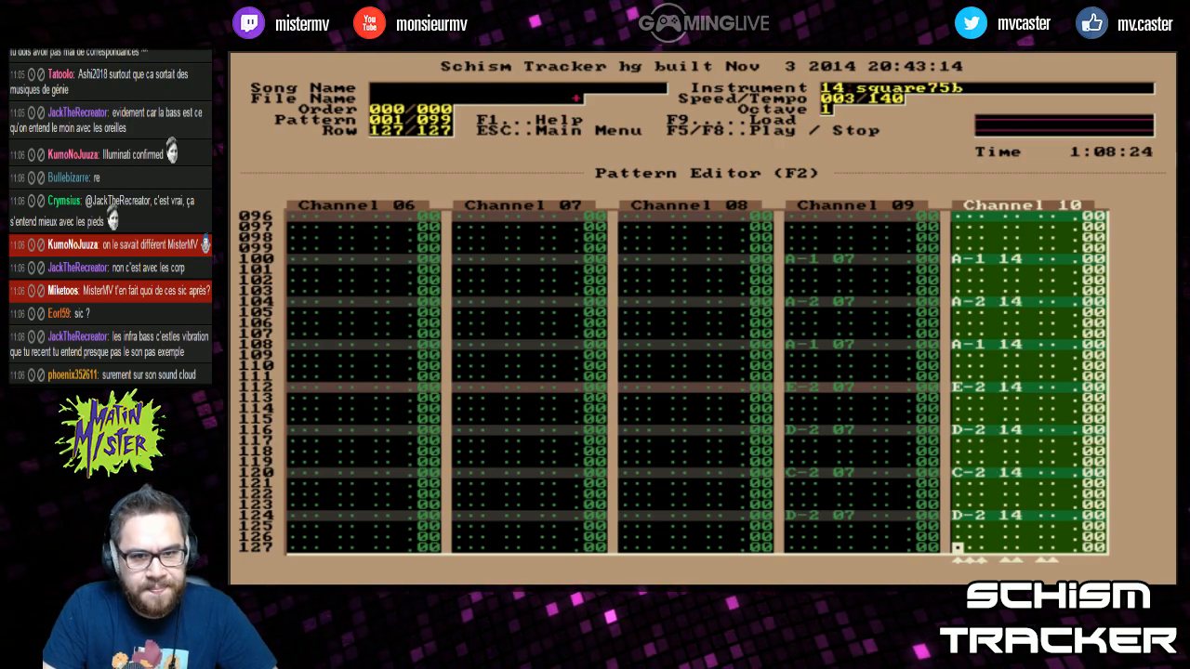
key("F5")
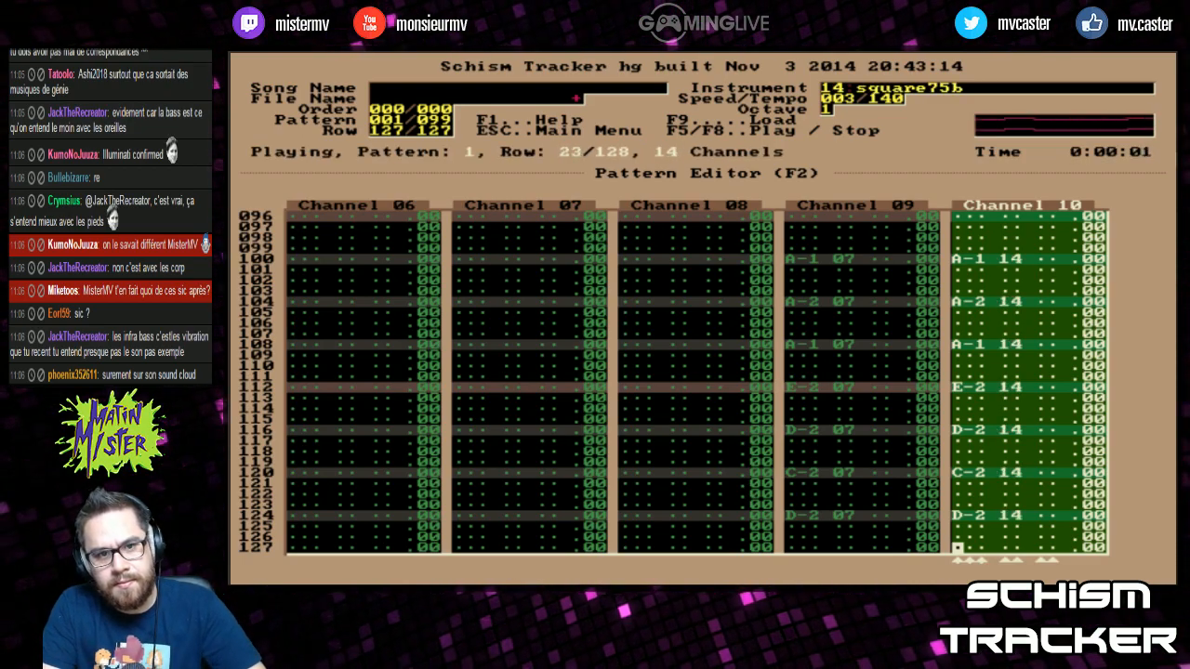
Change the instrument of the selected Channel 10 notes to 16 chip no NNA
key("greater")
key("greater")
key("greater")
key("less")
key("alt+s")
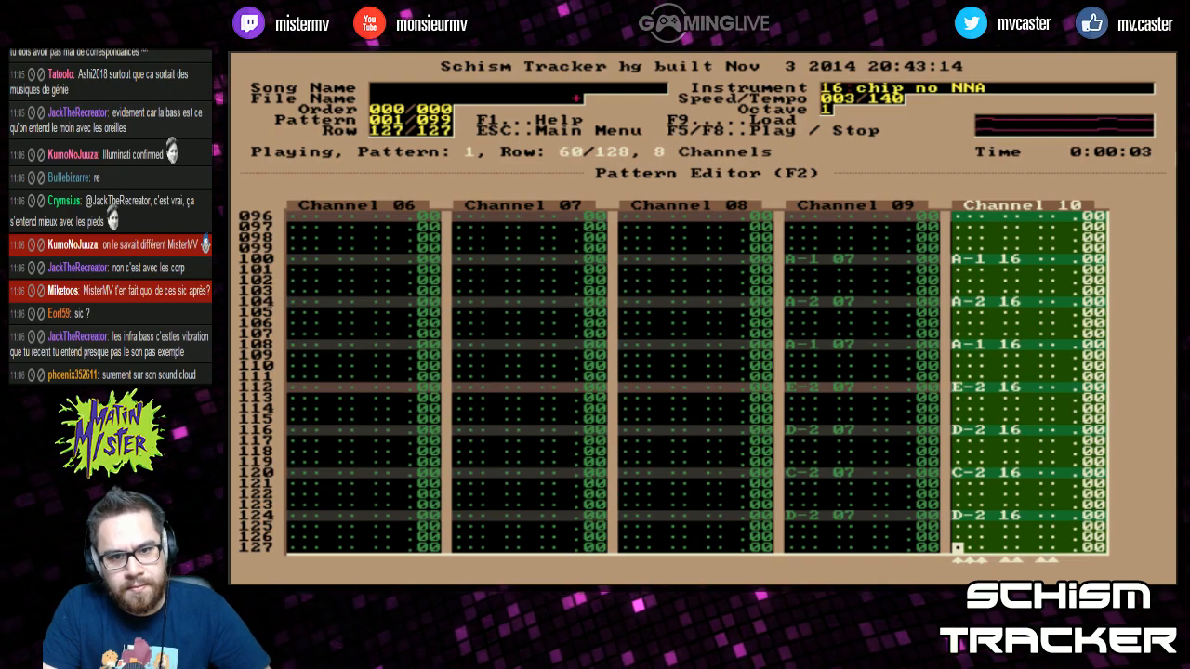
Set the channel volume of Channel 10 to 32 and play the pattern again
key("F12")
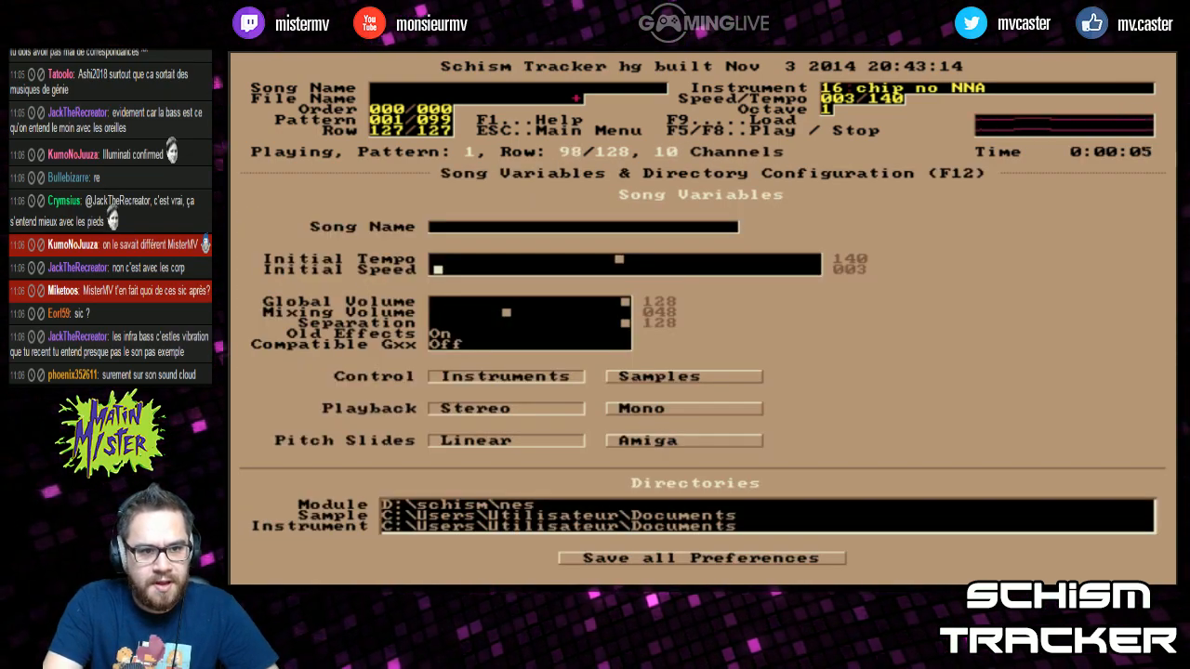
key("F11")
key("F8")
key("Down")
key("Down")
key("Down")
key("Up")
key("F11")
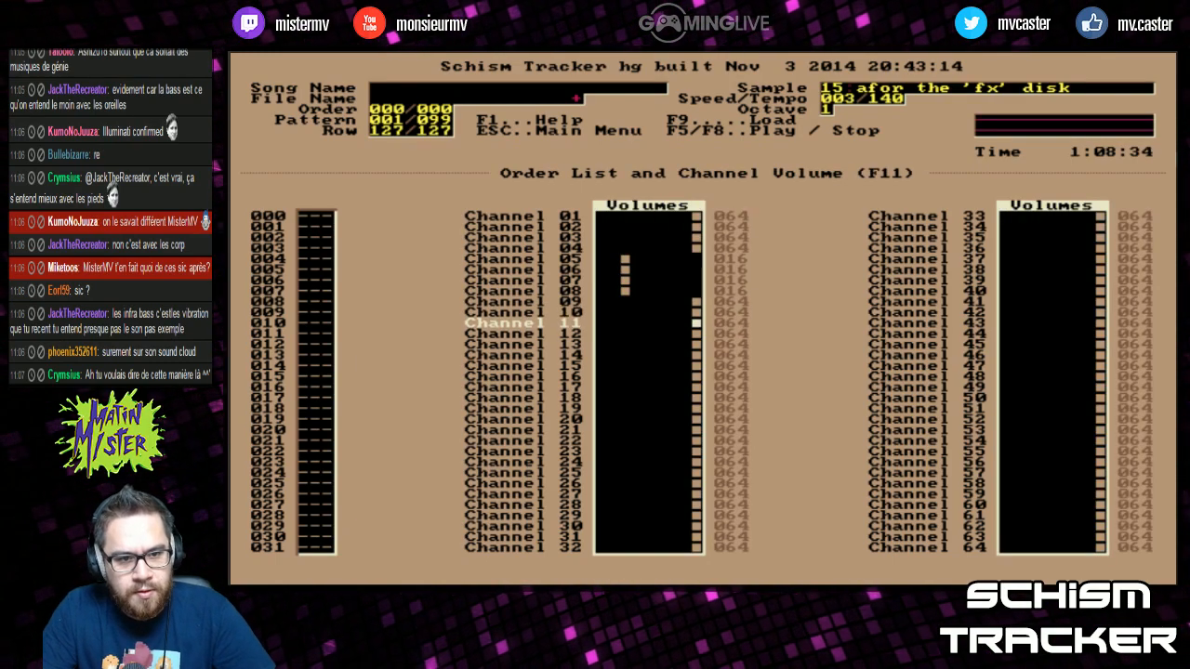
key("Up")
key("Down")
key("Down")
key("Down")
key("Up")
key("Up")
key("Up")
key("Down")
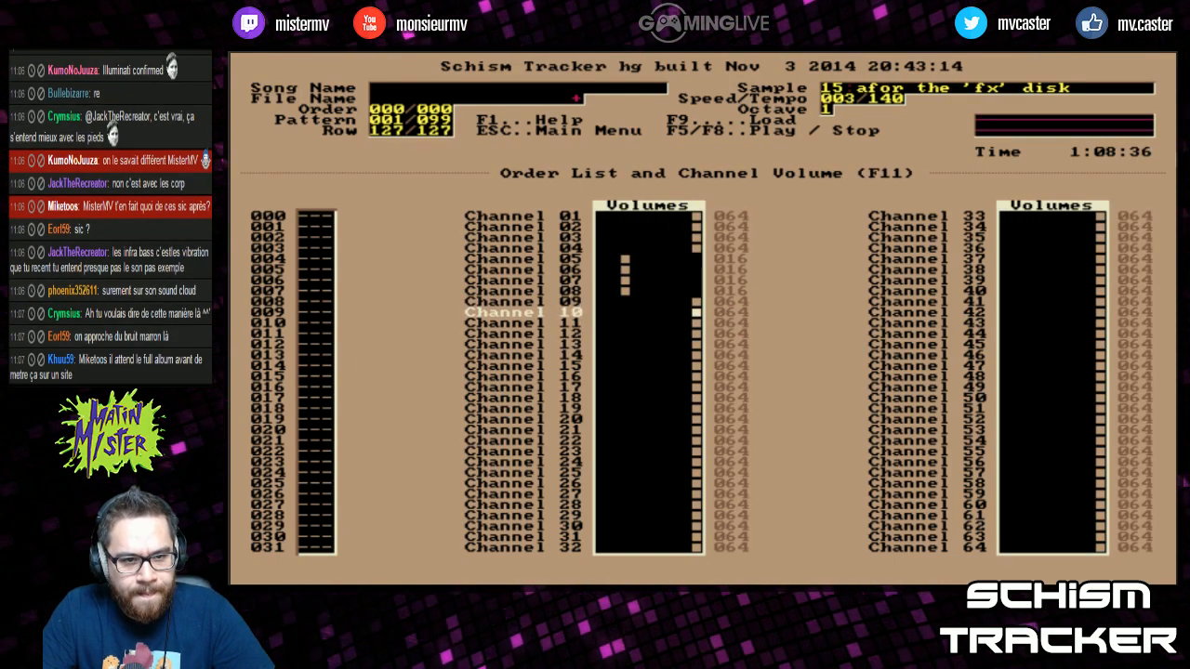
type("32")
key("Return")
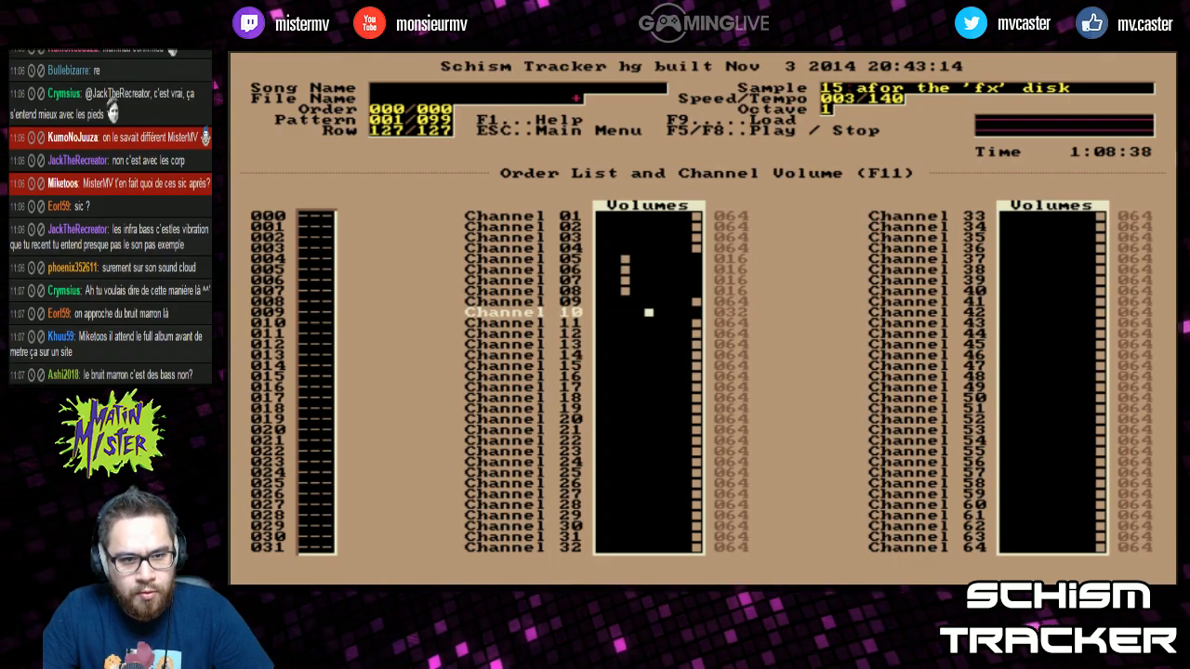
key("F2")
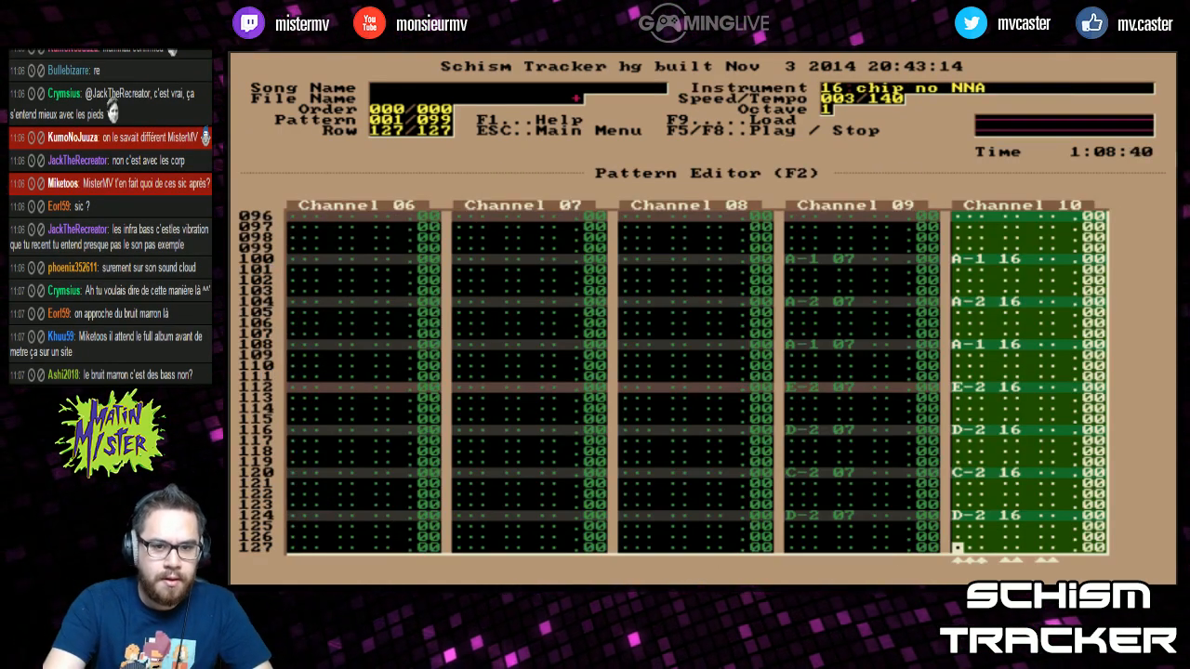
key("F5")
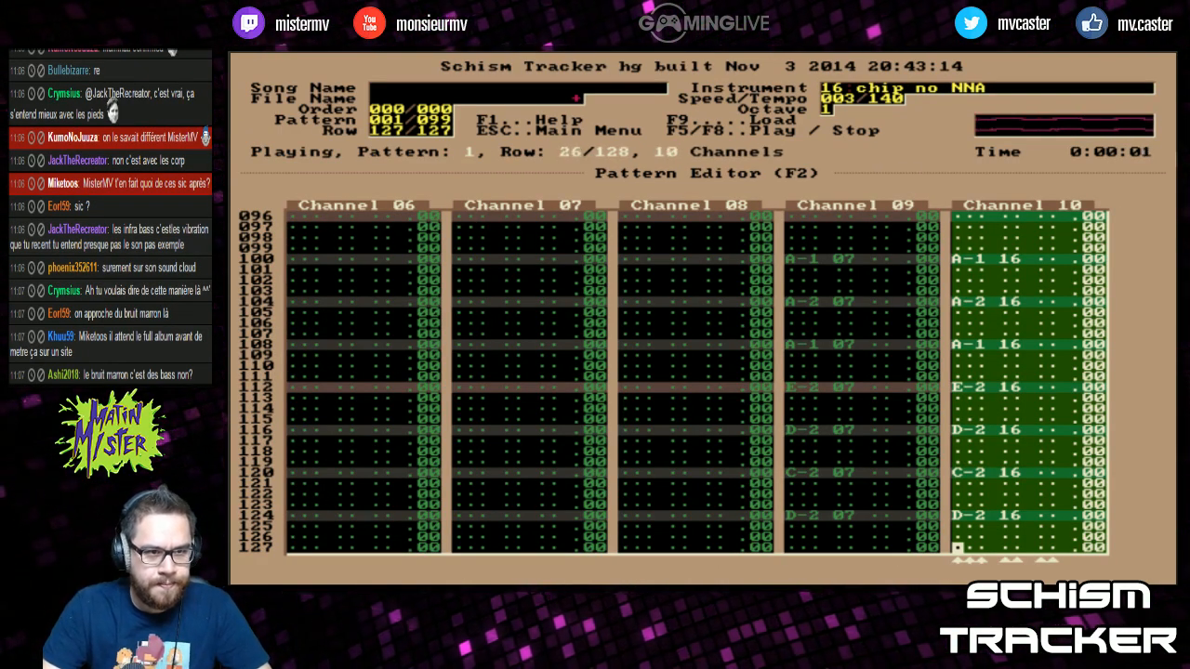
Look through the channels at the start of pattern 001 while the pattern plays
key("Page_Up")
key("Tab")
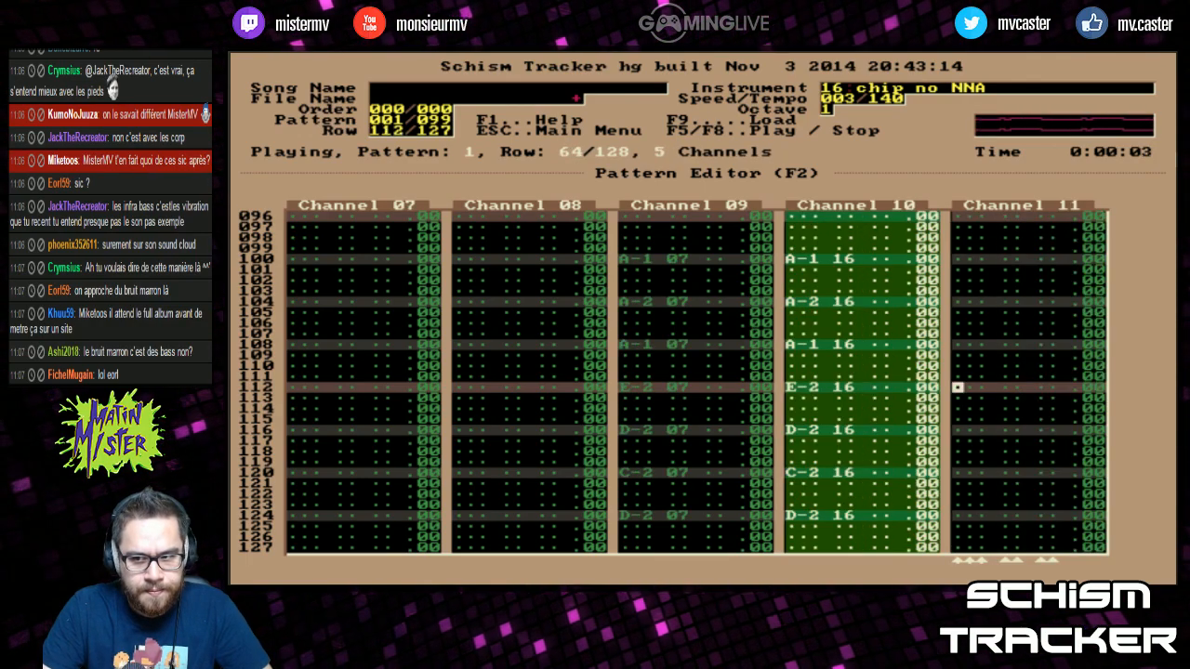
key("shift+Tab")
key("Page_Up")
key("Page_Up")
key("Page_Up")
key("Page_Up")
key("Page_Up")
key("Page_Up")
key("Page_Up")
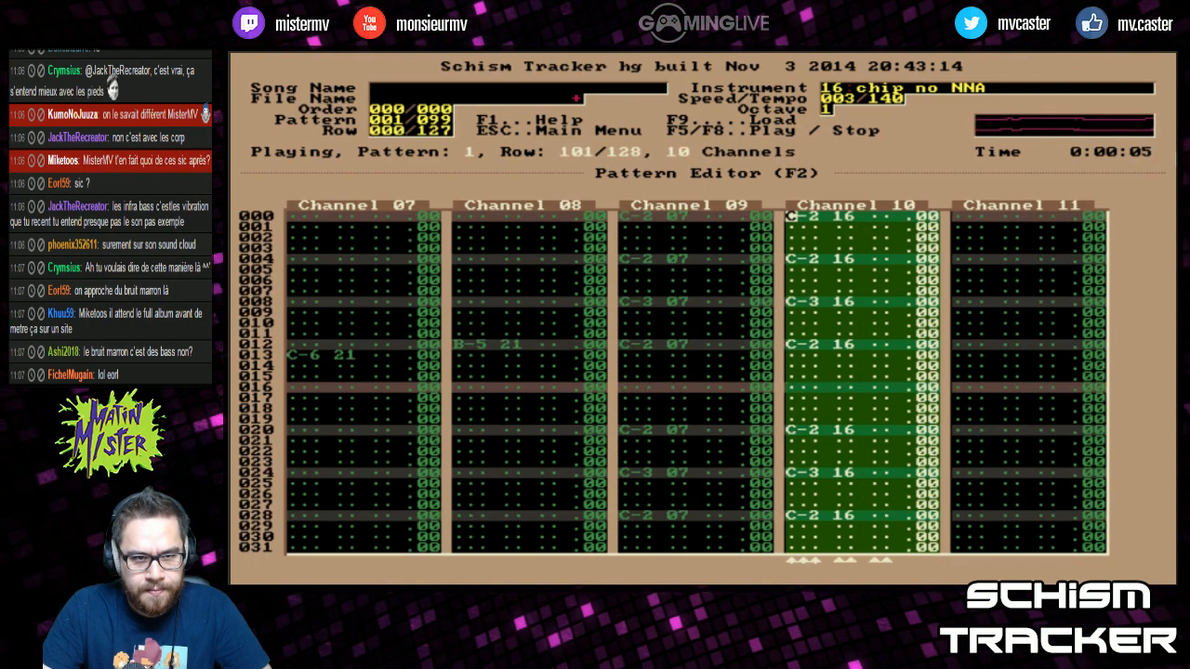
key("shift+Tab")
key("shift+Tab")
key("shift+Tab")
key("shift+Tab")
key("shift+Tab")
key("shift+Tab")
key("shift+Tab")
key("shift+Tab")
key("shift+Tab")
key("Tab")
key("Tab")
key("Tab")
key("Tab")
key("Tab")
key("Tab")
key("Tab")
key("Tab")
key("Tab")
key("Tab")
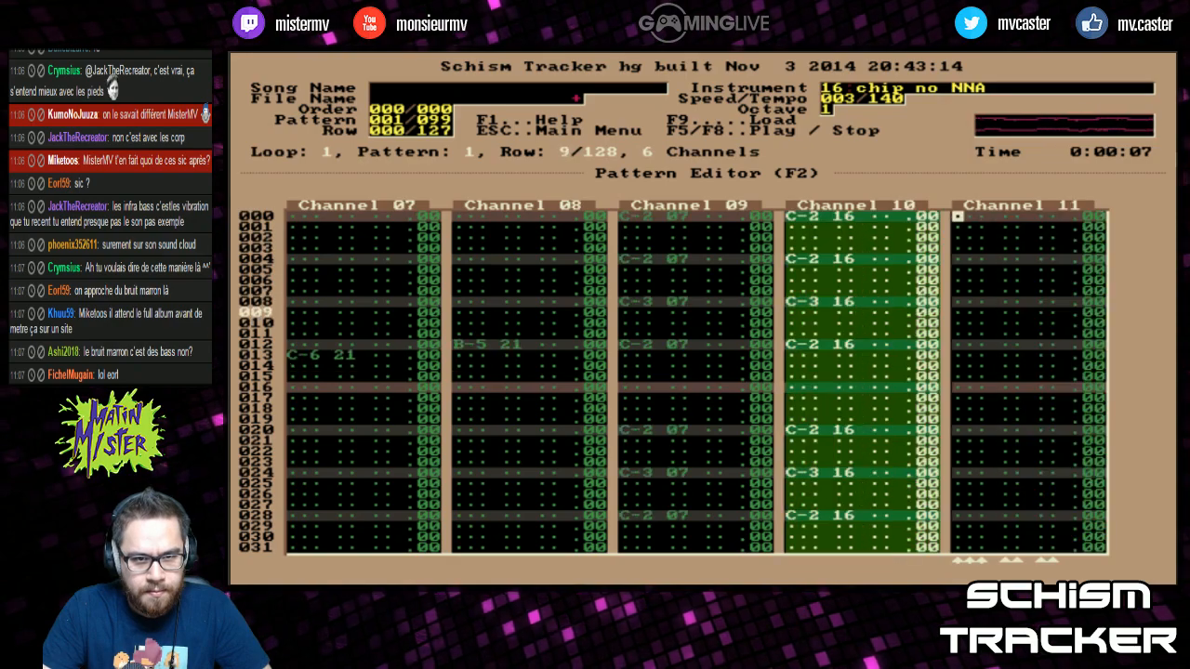
key("shift+Tab")
key("shift+Tab")
key("shift+Tab")
key("shift+Tab")
key("shift+Tab")
key("shift+Tab")
key("shift+Tab")
key("shift+Tab")
key("shift+Tab")
key("shift+Tab")
key("Tab")
key("Tab")
key("Tab")
key("Tab")
key("Tab")
key("Tab")
key("Tab")
key("Tab")
key("Tab")
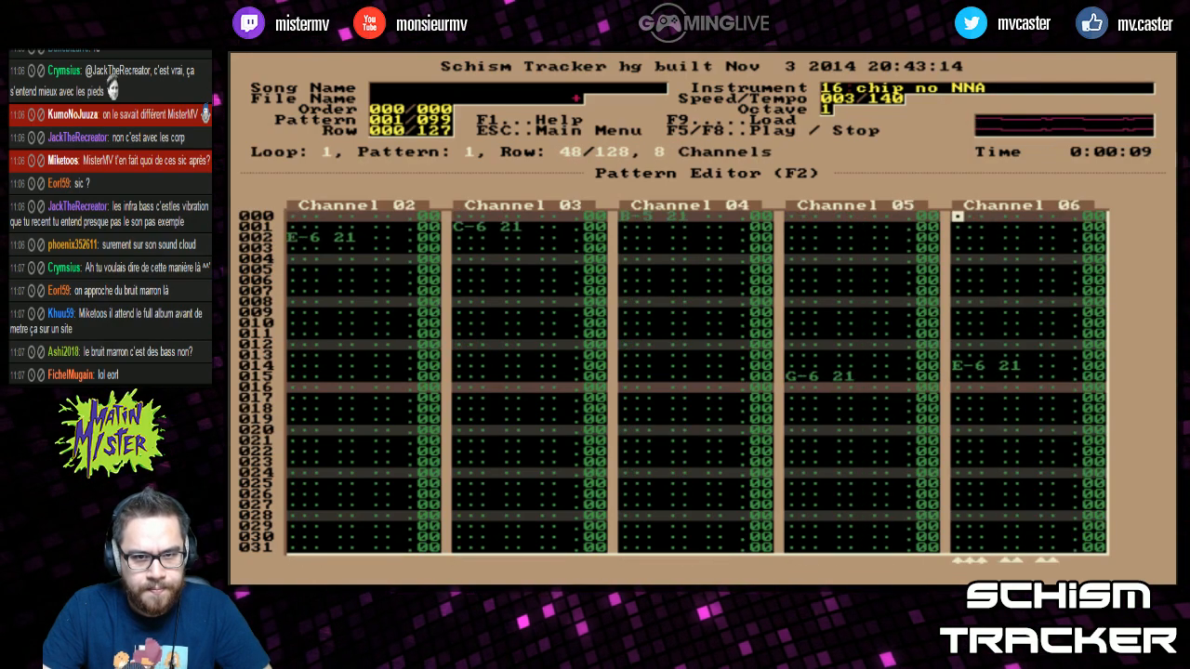
Select every channel and row of pattern 001, from row 000 of Channel 01 to row 127 of Channel 64, and copy it
key("shift+Tab")
key("shift+Tab")
key("shift+Tab")
key("shift+Tab")
key("shift+Tab")
key("shift+Tab")
key("shift+Tab")
key("shift+Tab")
key("shift+Tab")
key("shift+End")
key("shift+End")
key("shift+End")
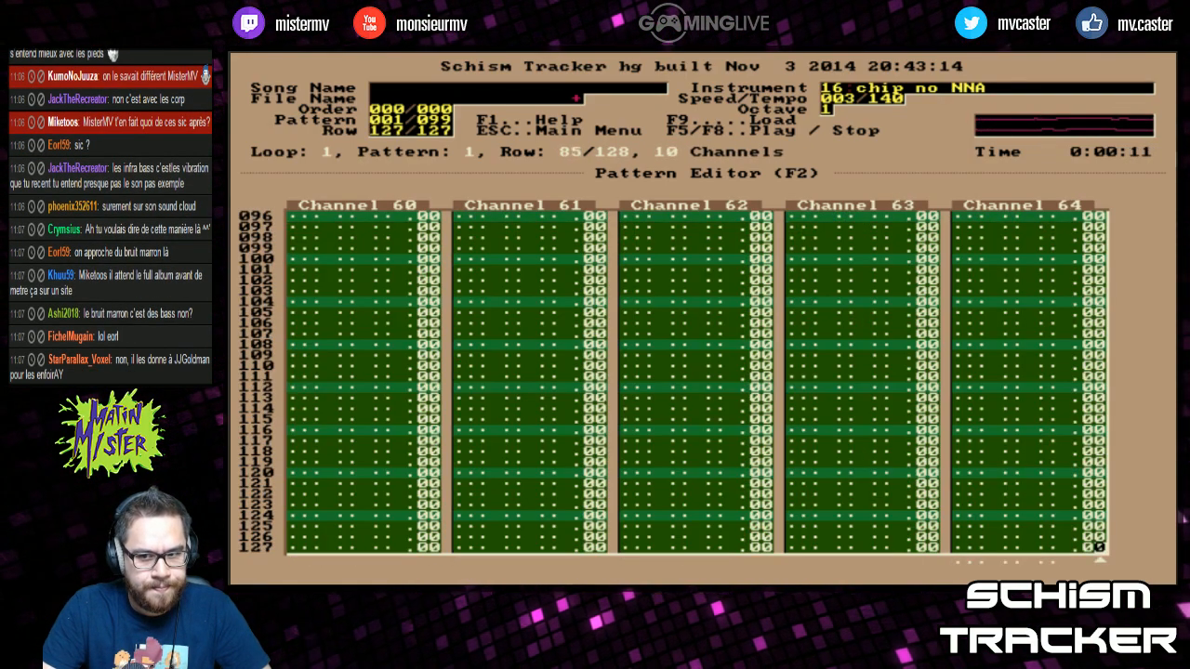
Paste the copied block into pattern 002, starting at row 000 of Channel 01
key("plus")
key("Home")
key("Home")
key("Home")
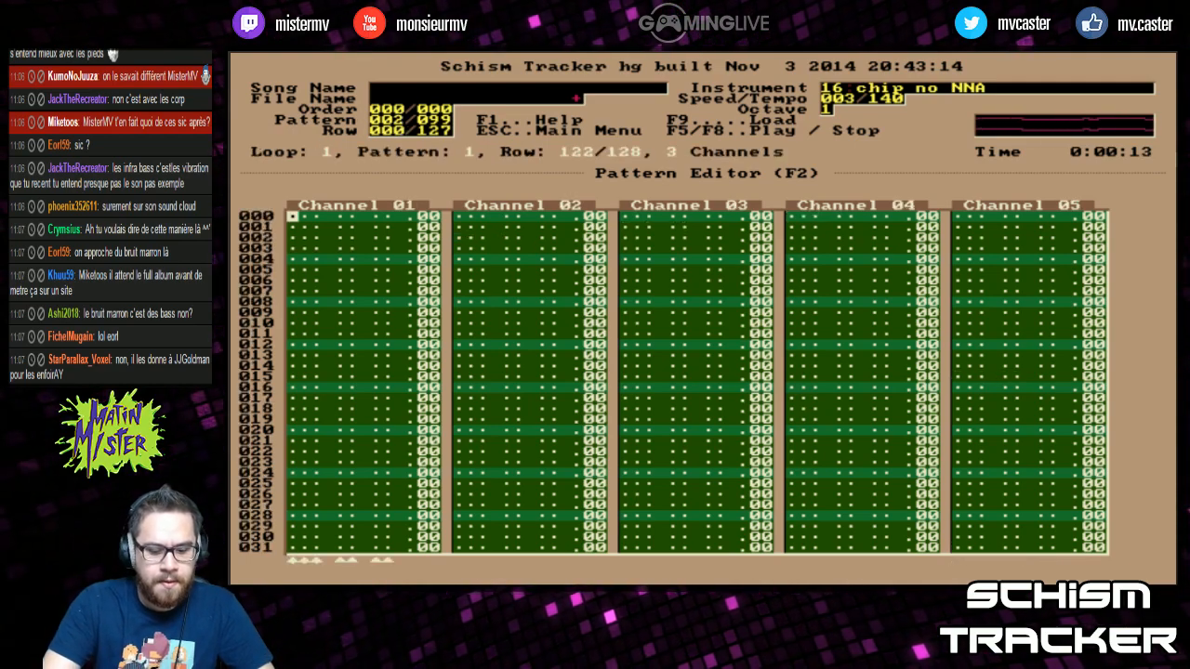
key("alt+p")
Stop playback and pick instrument 08 bisquare for entering notes at row 000 of Channel 11 in pattern 002
key("Tab")
key("Tab")
key("Tab")
key("Tab")
key("Tab")
key("Tab")
key("Tab")
key("Tab")
key("Tab")
key("Tab")
key("Tab")
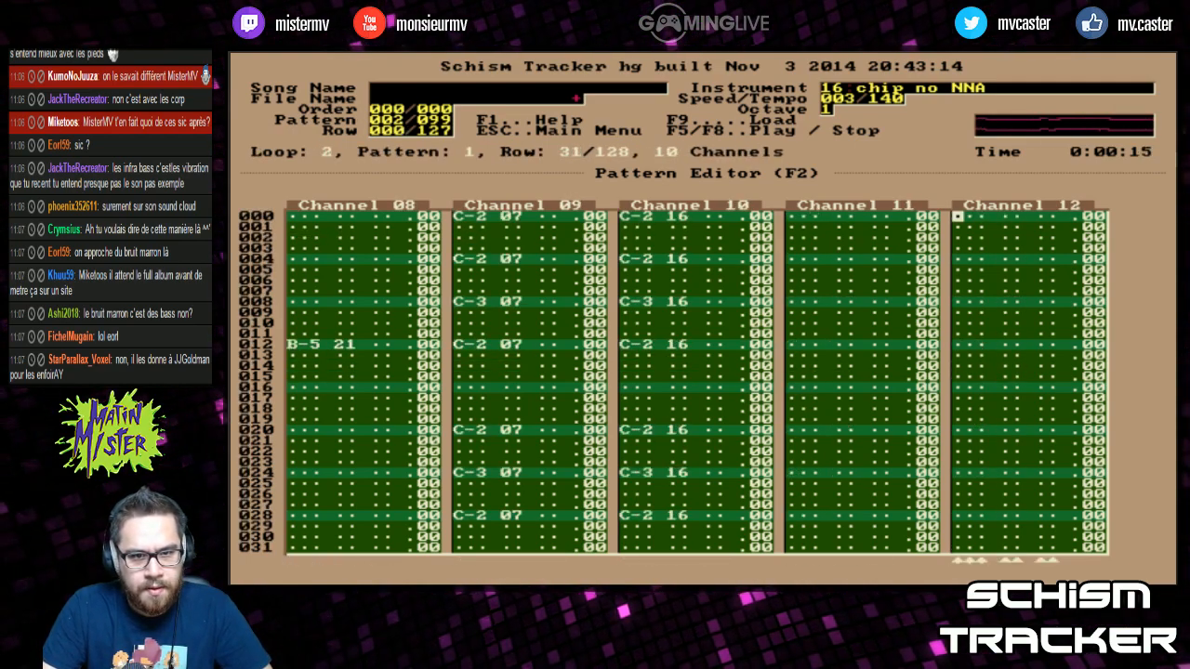
key("shift+Down")
key("Left")
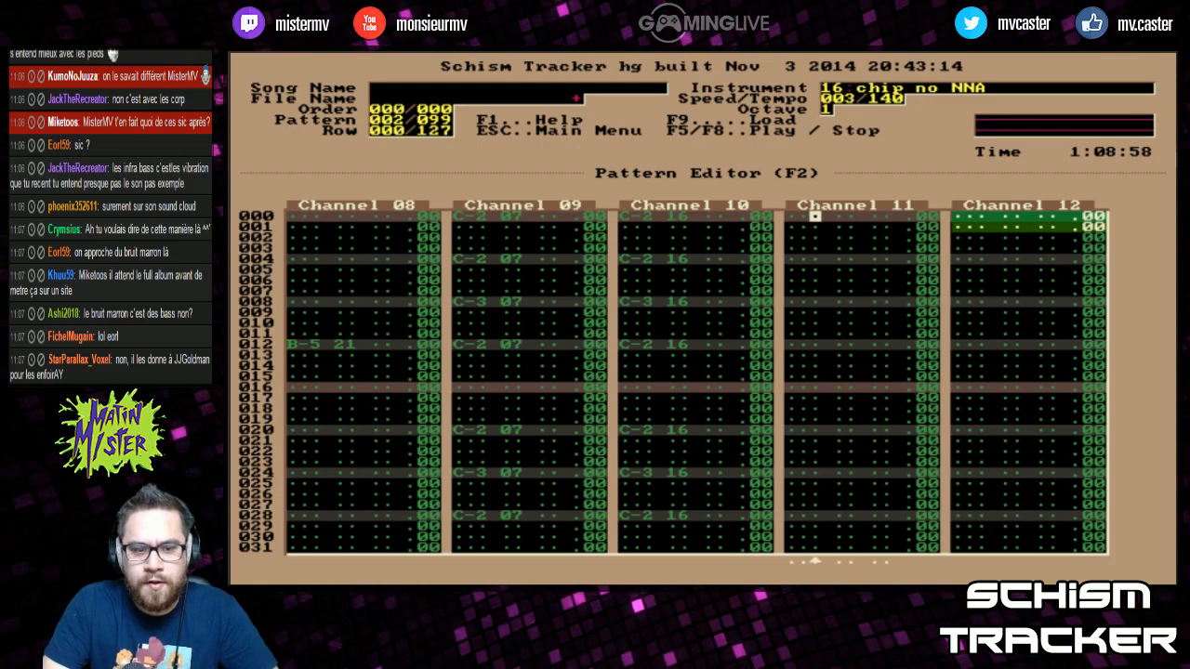
key("less")
key("less")
key("less")
key("less")
key("less")
key("less")
key("less")
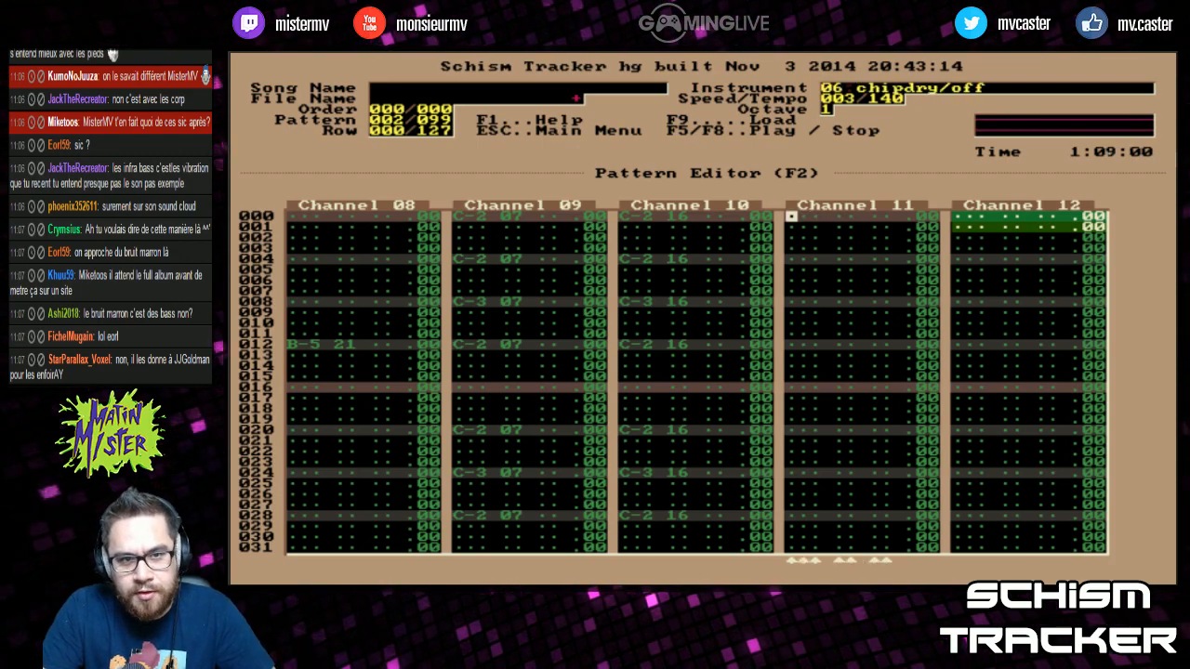
key("greater")
key("greater")
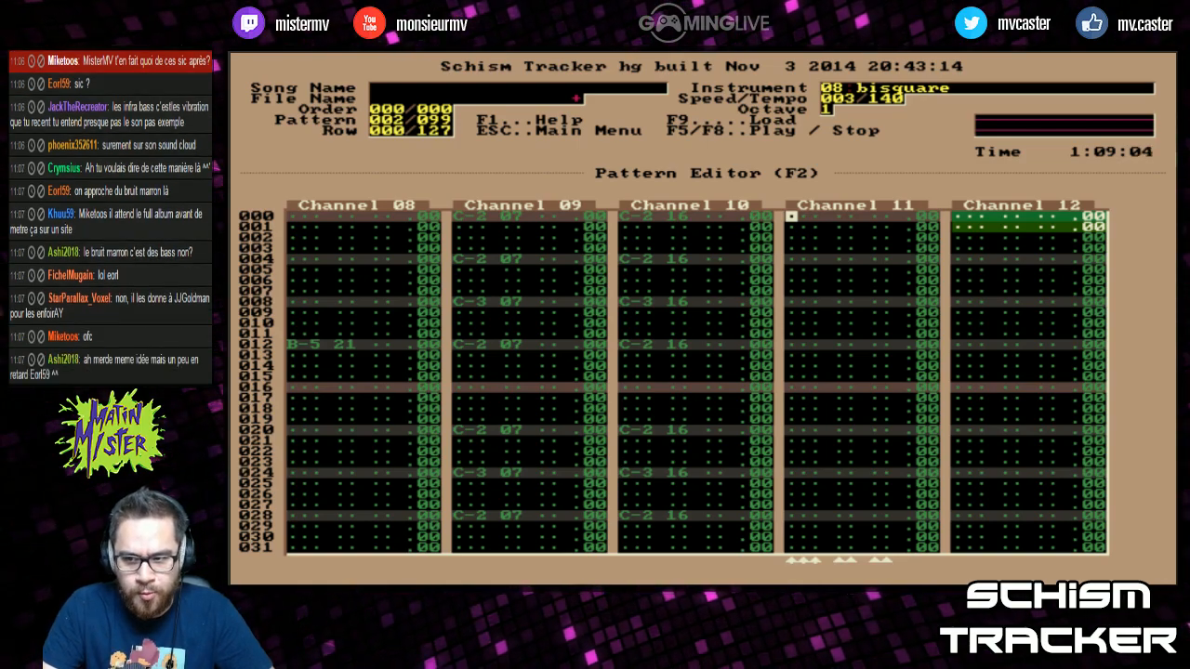
With octave 5, enter E-6, G-6, E-6 and D-6 on Channel 11 at rows 000, 004, 008 and 012, and play the pattern briefly
key("q")
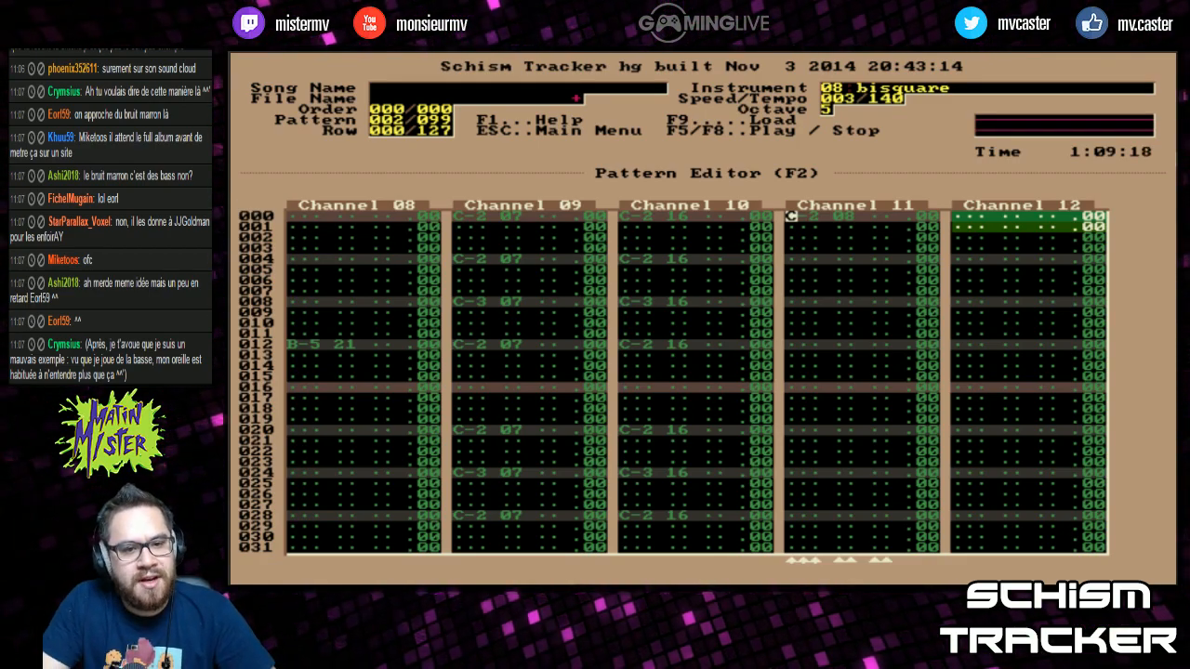
key("w")
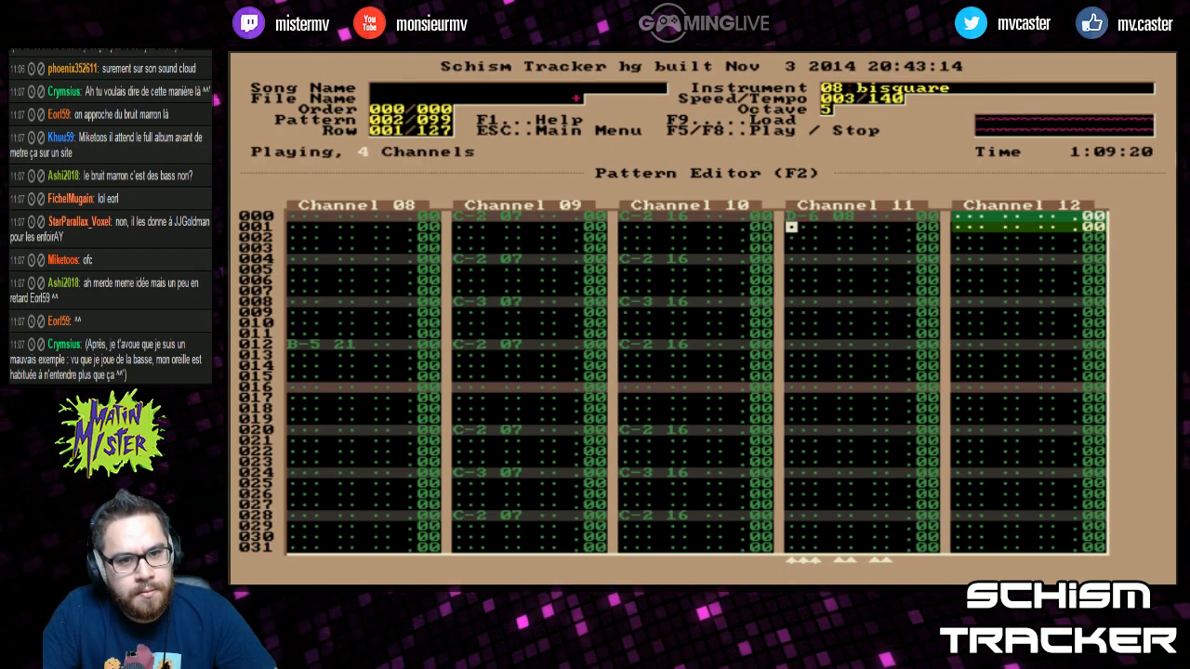
key("Down")
key("Down")
key("t")
key("Up")
key("e")
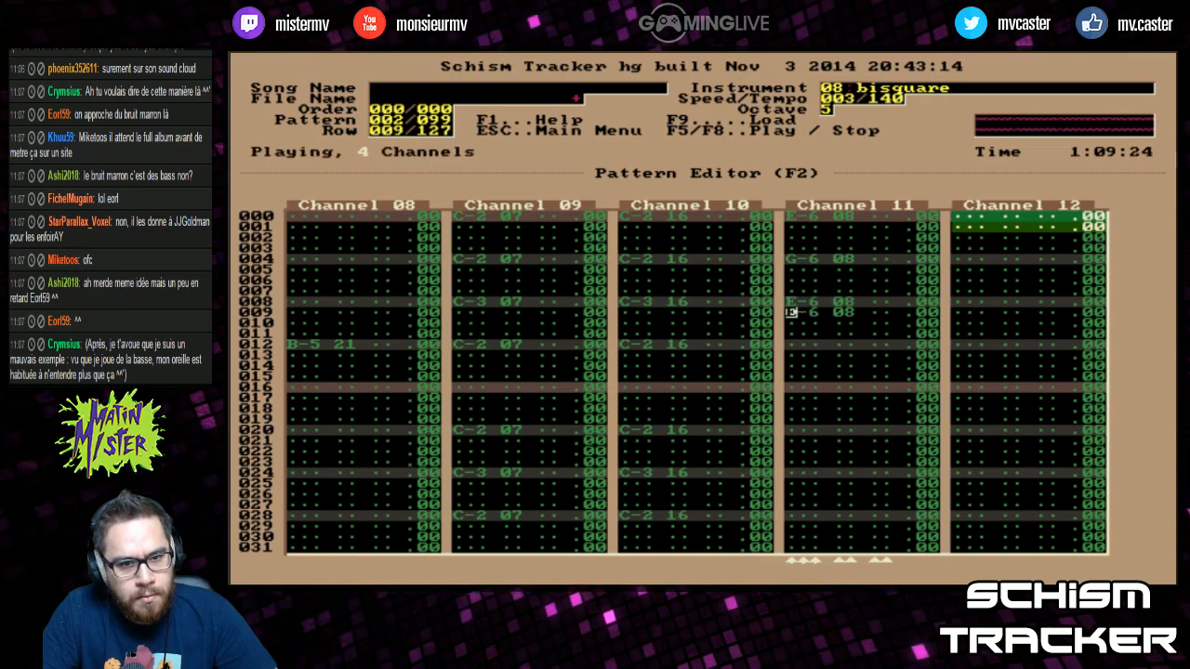
key("Down")
key("Down")
key("Down")
key("w")
key("F6")
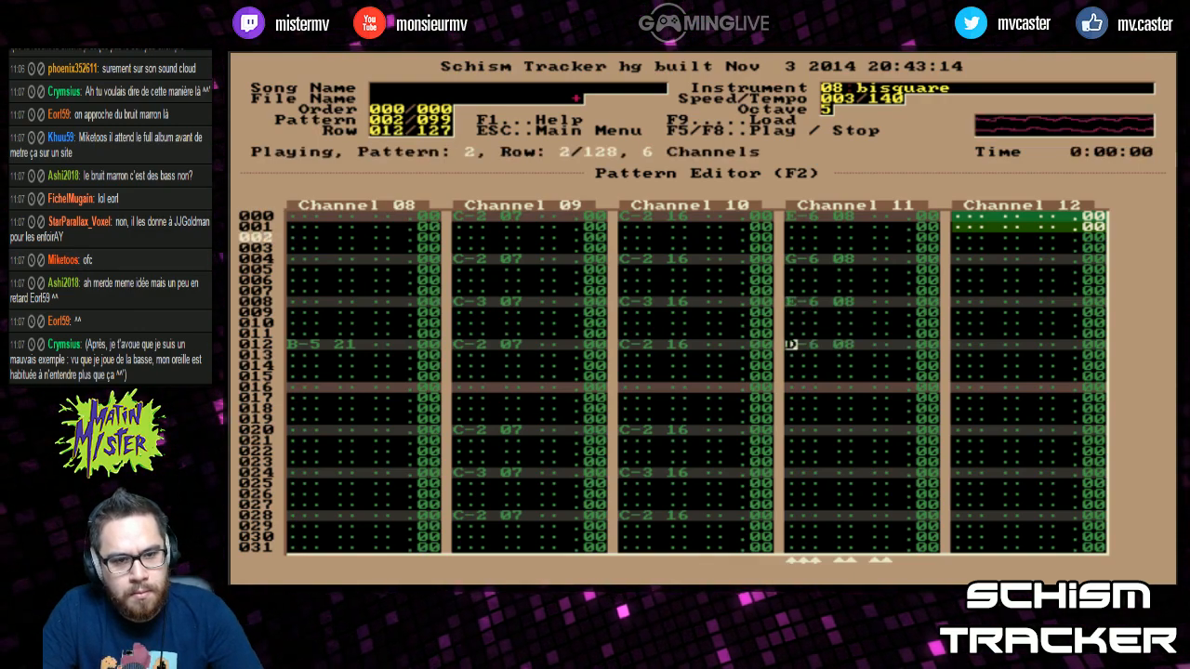
key("F8")
Continue the Channel 11 melody with C-6 at row 016 and D-6 at row 020
key("Down")
key("Down")
key("Down")
key("Down")
key("q")
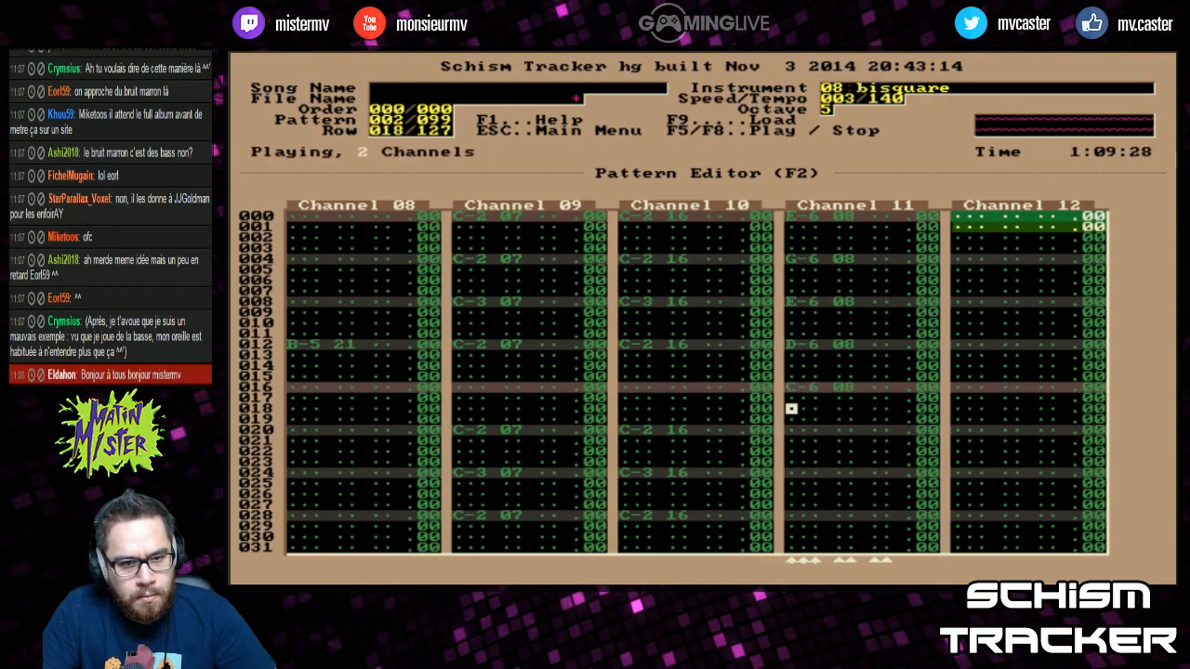
key("Down")
key("Down")
key("Down")
key("w")
key("Up")
key("q")
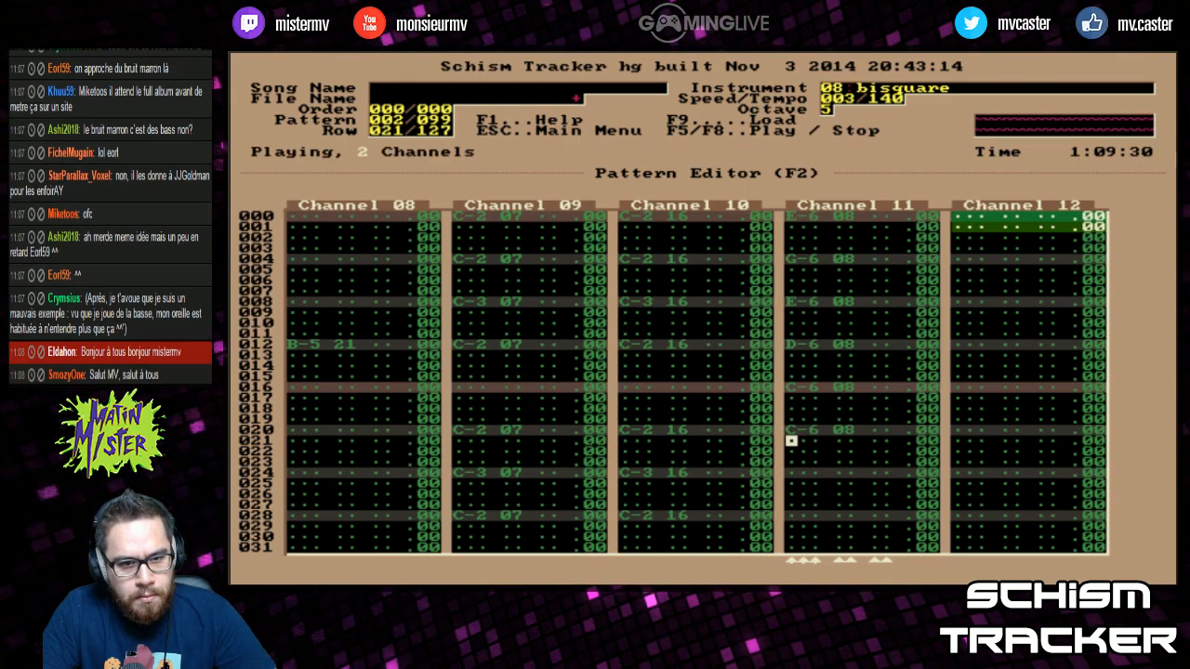
key("w")
End the Channel 11 phrase with A-5 at row 024 and G-5 at row 028
key("Down")
key("Down")
key("Down")
key("b")
key("Down")
key("Down")
key("b")
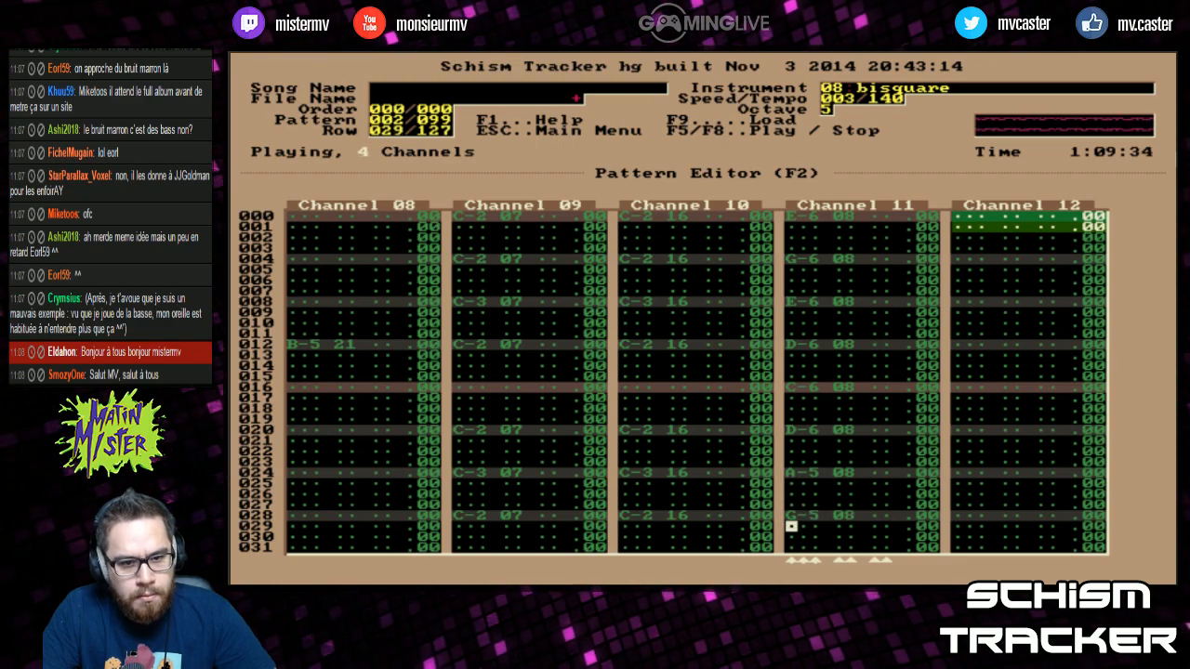
Add vibrato effect H82 on Channel 11 at row 000, continue it with H00 through row 034, and play the pattern
key("Page_Up")
key("Page_Up")
key("F8")
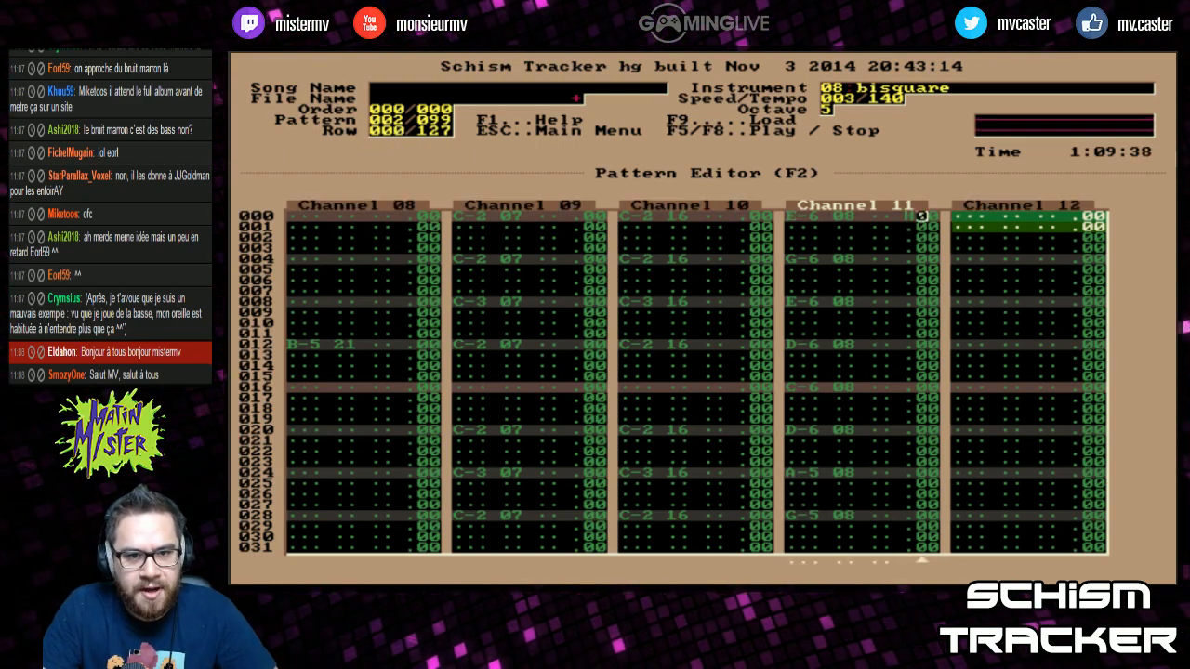
key("Left")
key("F6")
key("h")
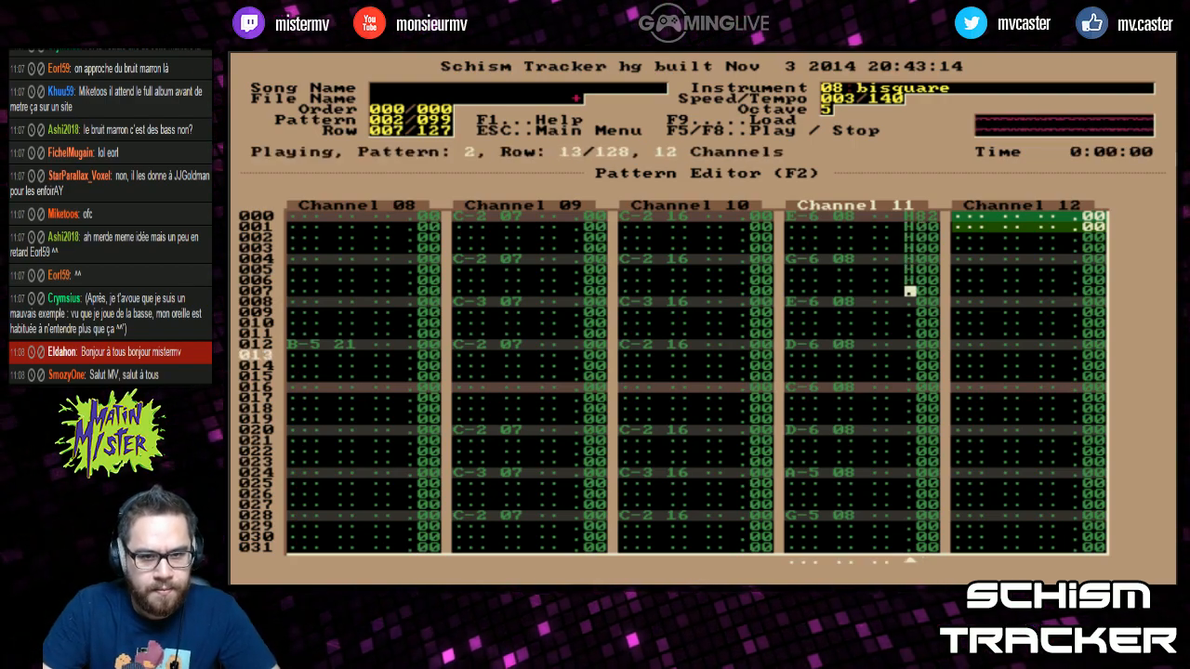
key("h")
key("h")
key("h")
key("h")
key("h")
key("h")
key("h")
key("h")
key("h")
key("h")
key("h")
key("h")
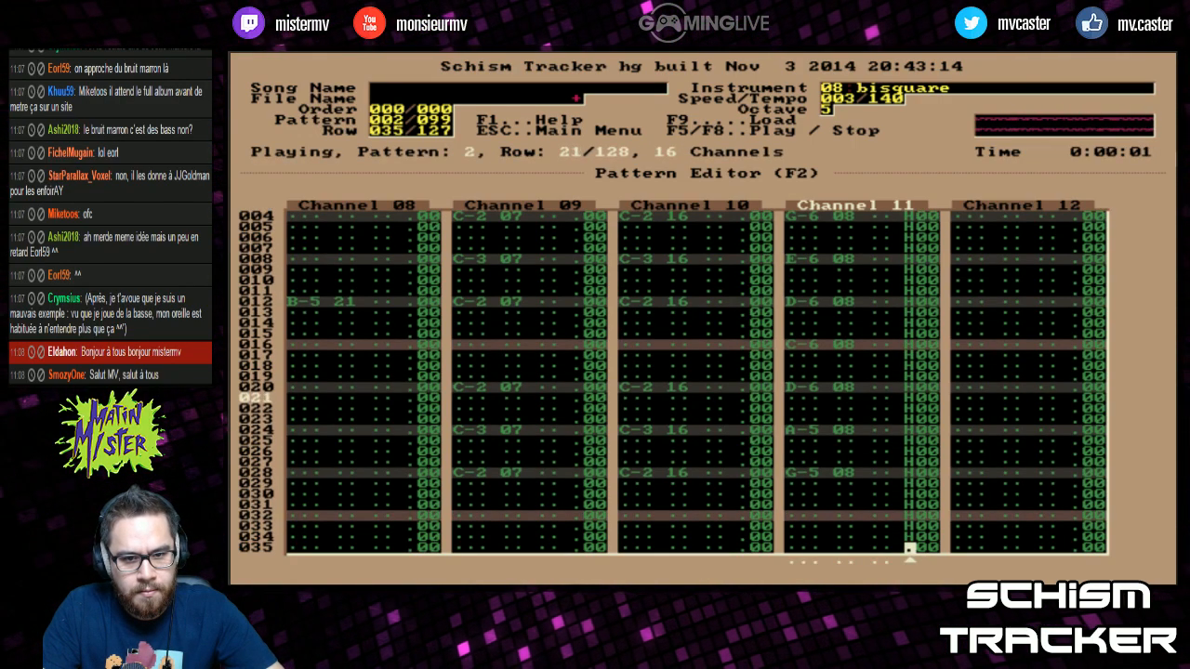
Copy rows 000 to 031 of Channel 11, paste them from row 032 and play the pattern
key("F8")
key("Page_Up")
key("Page_Up")
key("Page_Up")
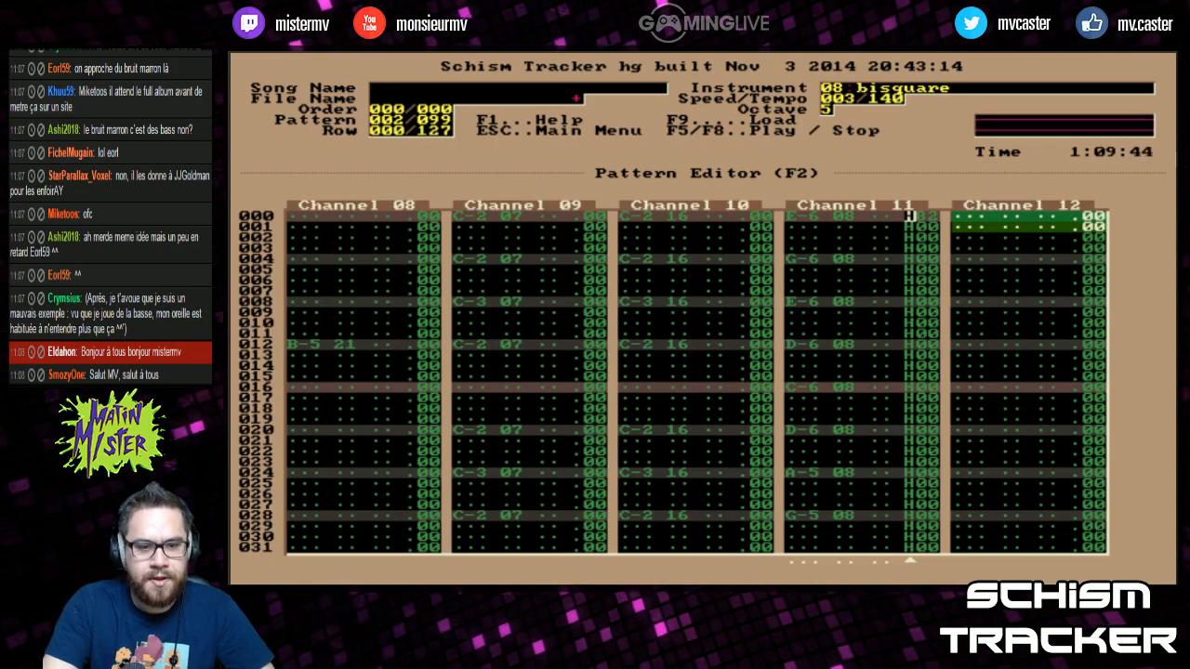
key("shift+Page_Down")
key("shift+Page_Down")
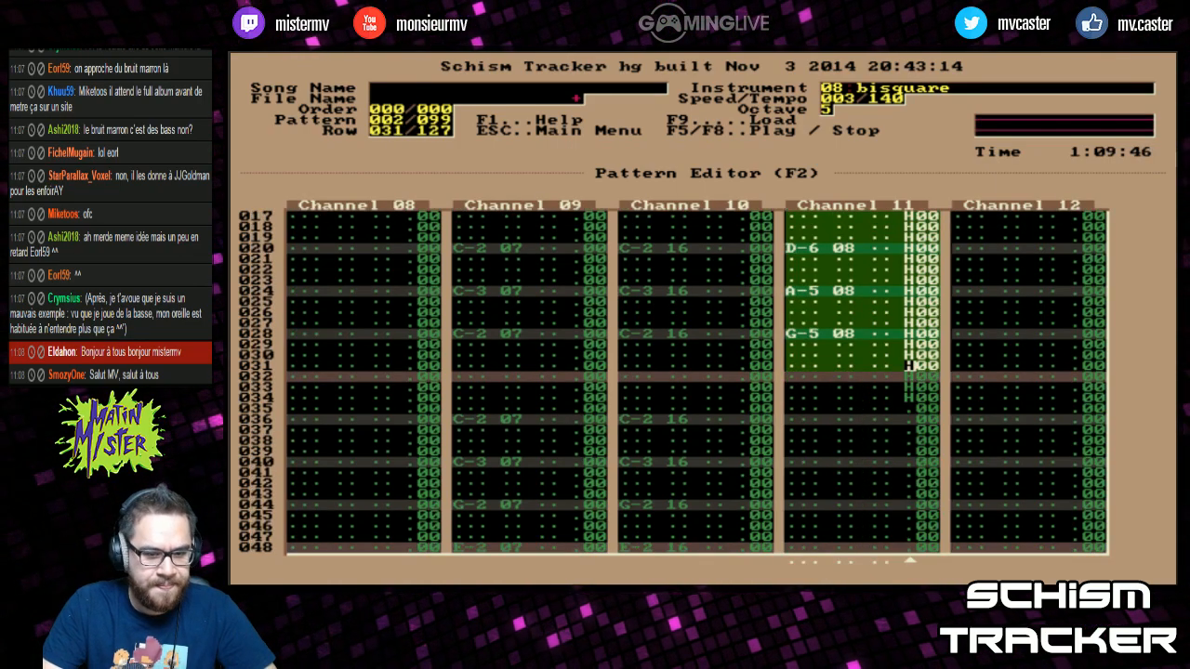
key("alt+c")
key("alt+p")
key("F6")
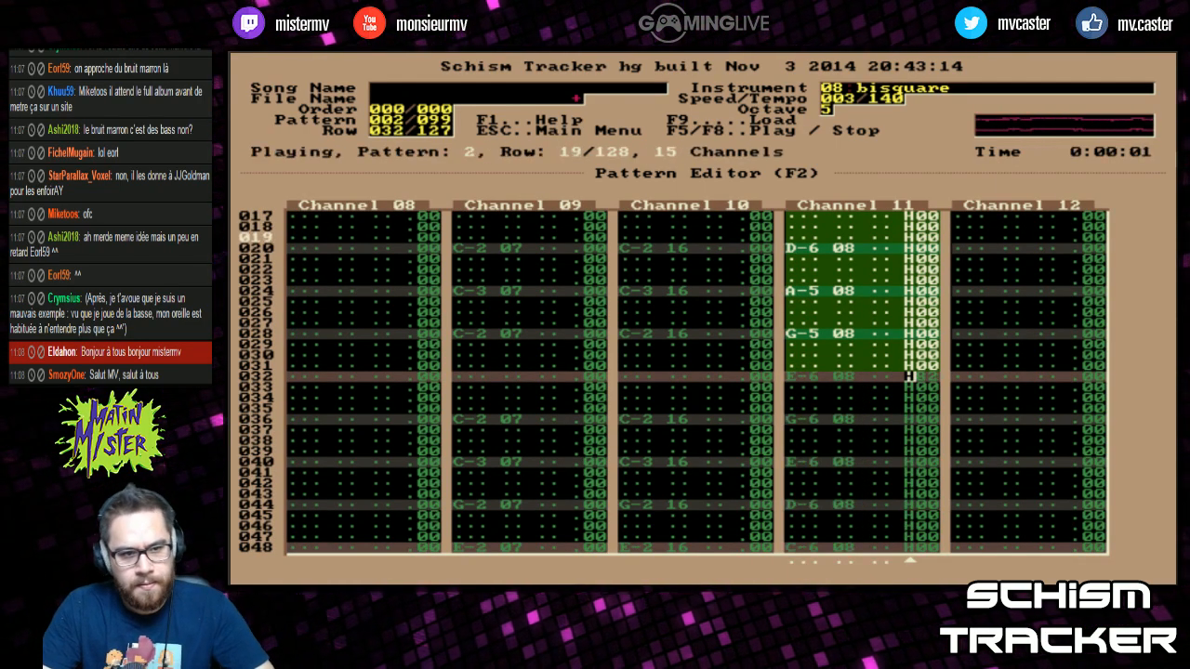
key("Page_Down")
key("Page_Down")
key("Page_Down")
key("Page_Down")
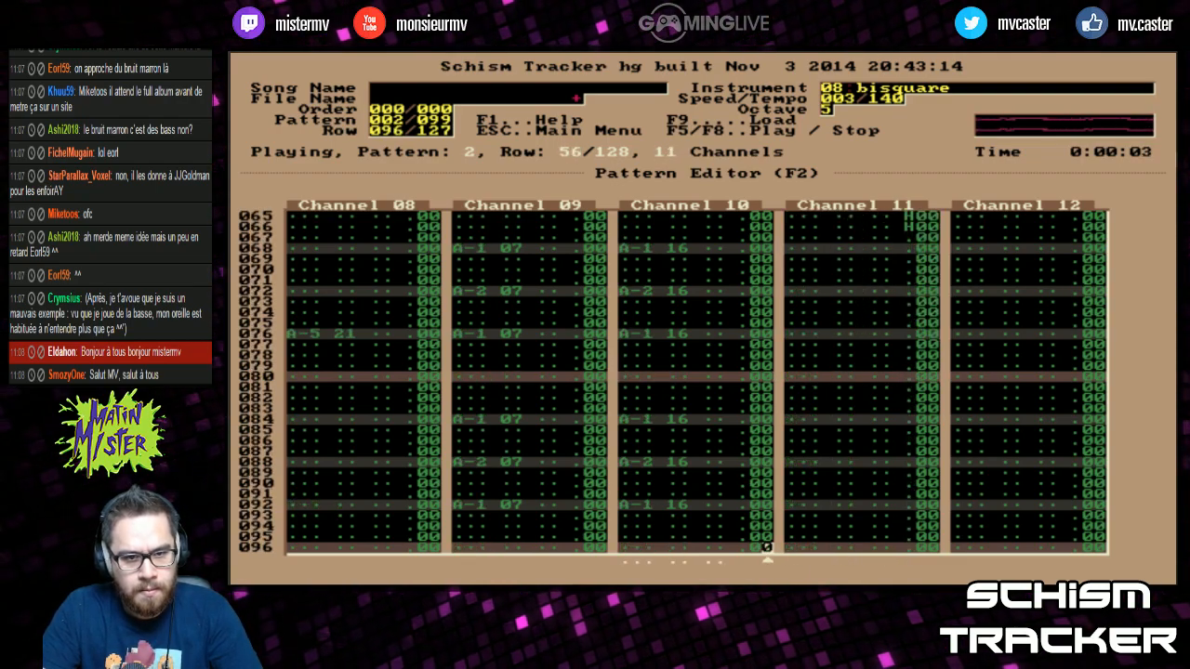
Copy the Channel 11 melody ending at row 063, paste it from row 064 and play the pattern
key("F8")
key("Page_Up")
key("Page_Up")
key("Page_Up")
key("Page_Up")
key("shift+Page_Up")
key("shift+Page_Down")
key("shift+Page_Down")
key("shift+Page_Down")
key("shift+Page_Down")
key("shift+Page_Up")
key("alt+c")
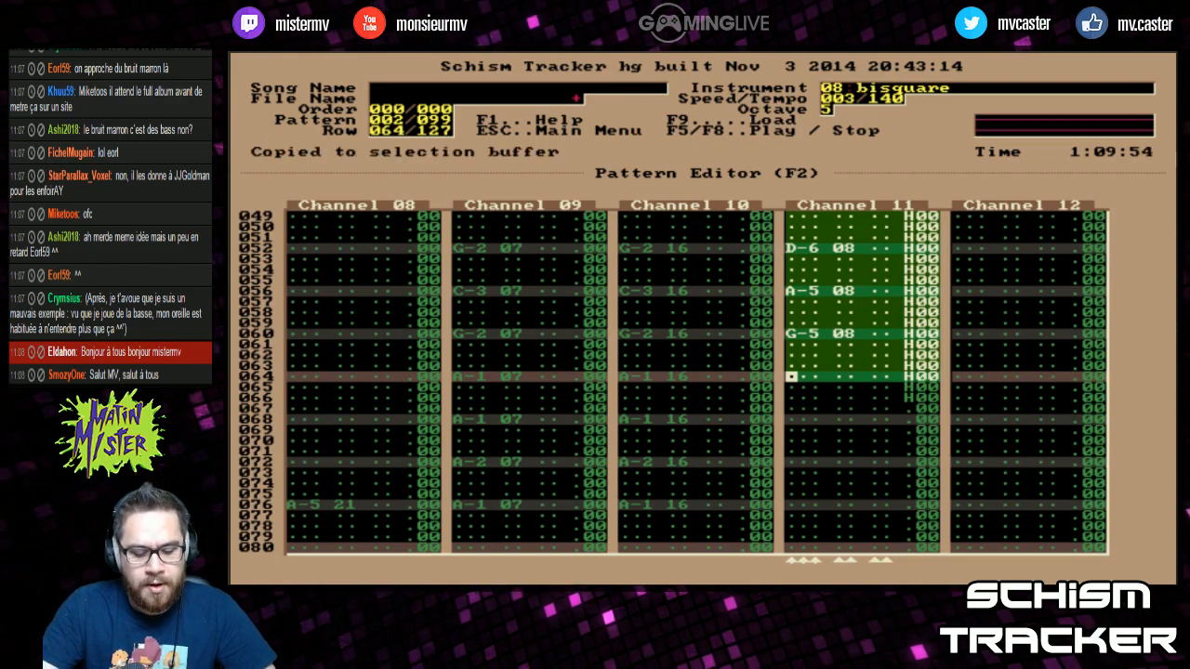
key("F6")
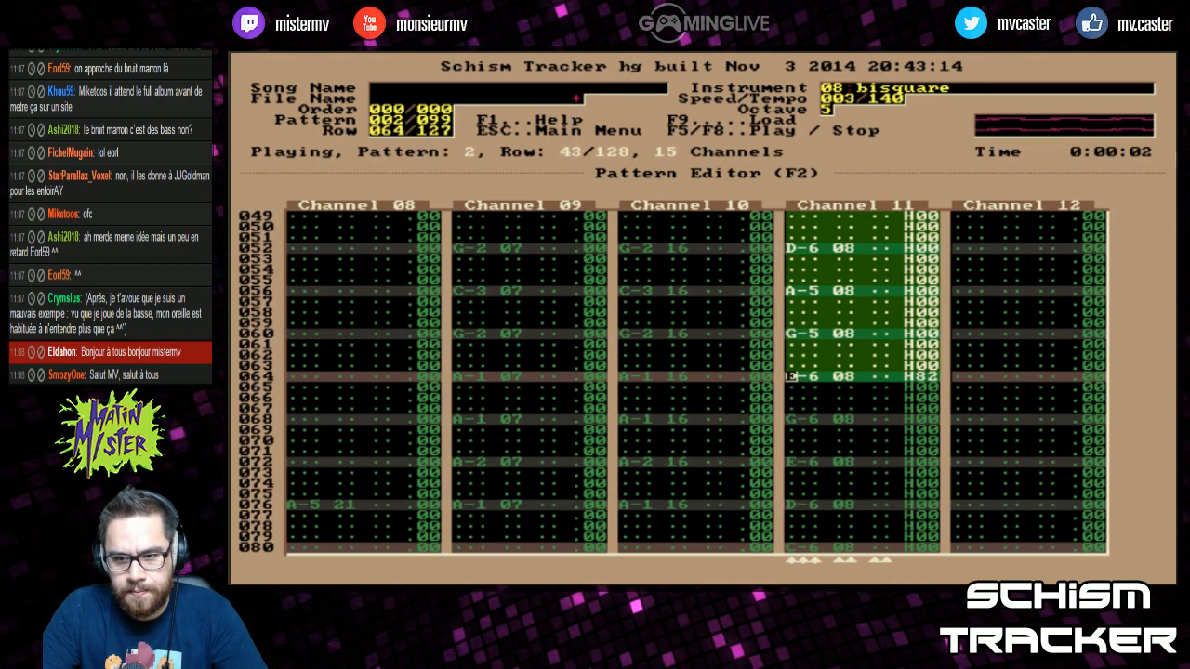
key("F8")
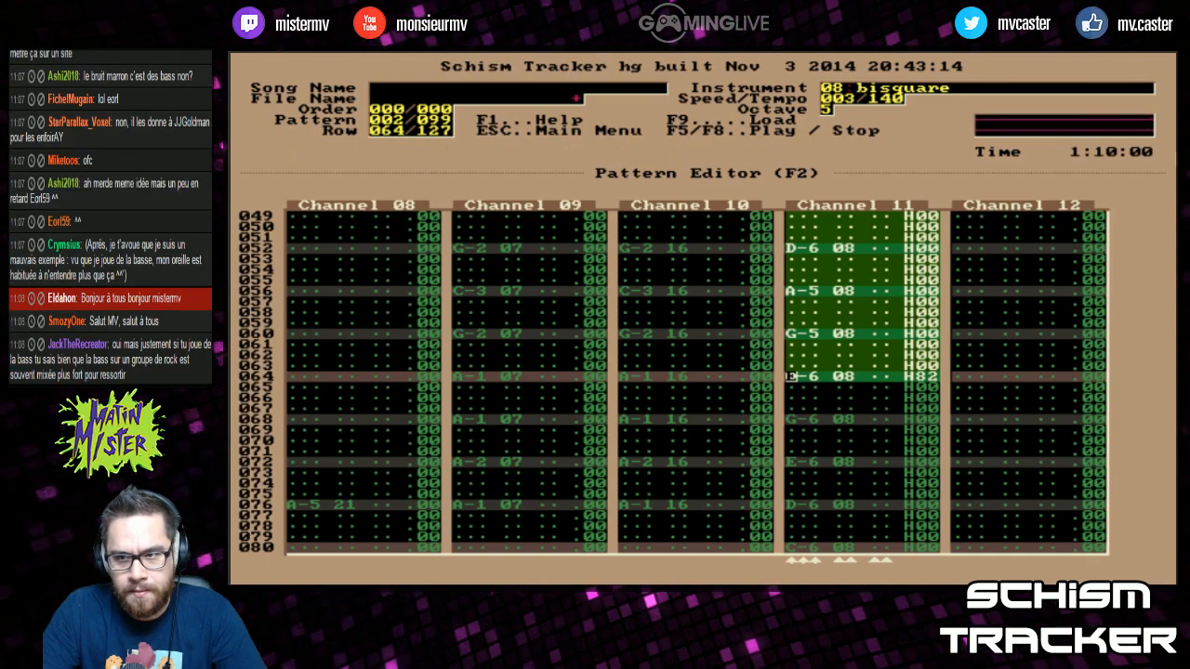
Change the Channel 11 notes to A-5, E-6, D-6, C-6 and F#5 at rows 064, 068, 072, 076 and 080, and play the pattern
key("8")
key("v")
key("Down")
key("Down")
key("Down")
key("e")
key("Down")
key("Down")
key("Down")
key("Down")
key("Down")
key("Down")
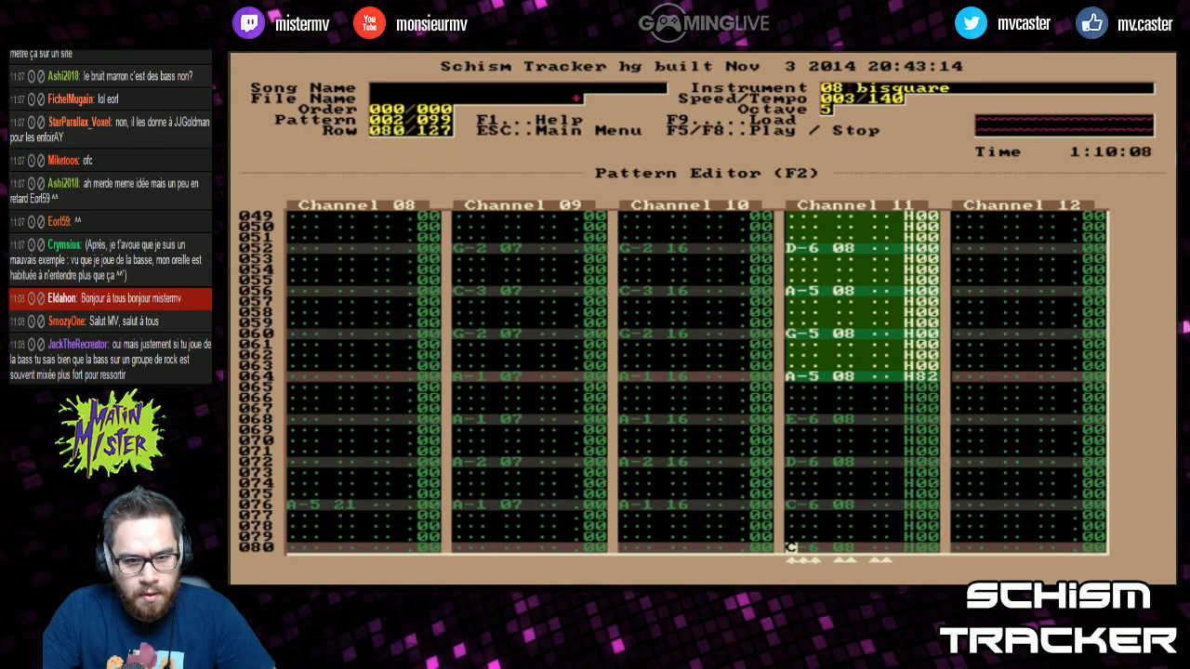
key("b")
key("alt+u")
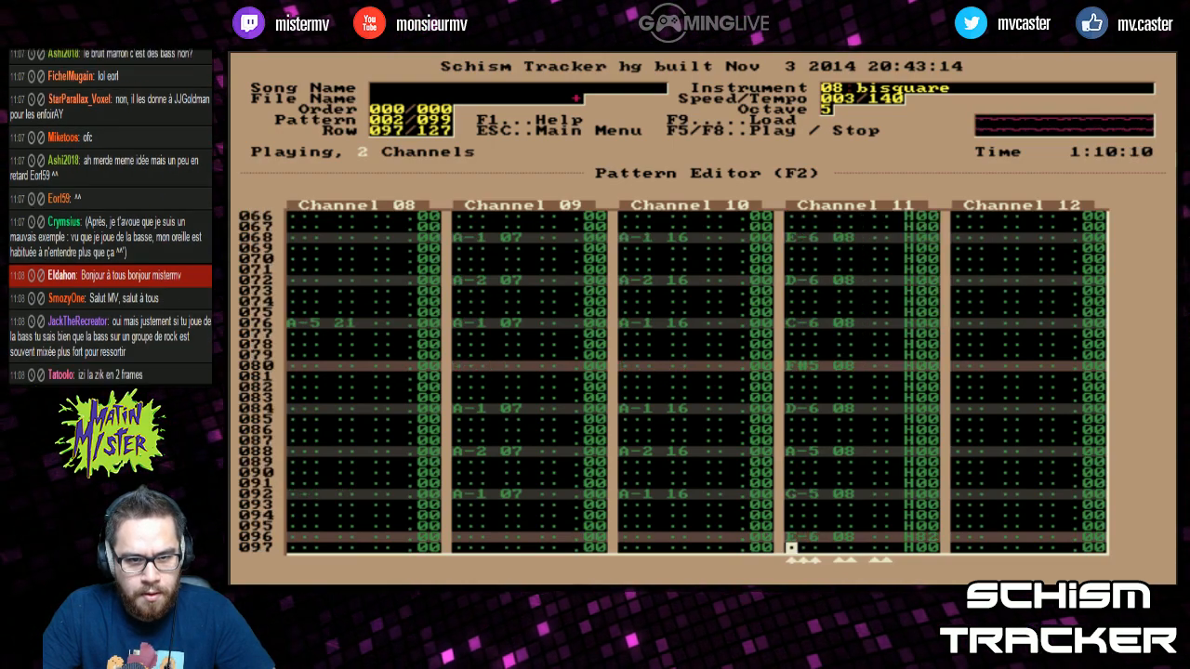
key("F6")
Set the Channel 11 notes to C-6 at row 084, D-6 at row 088 and E-6 at row 092, and play the pattern
key("Down")
key("Down")
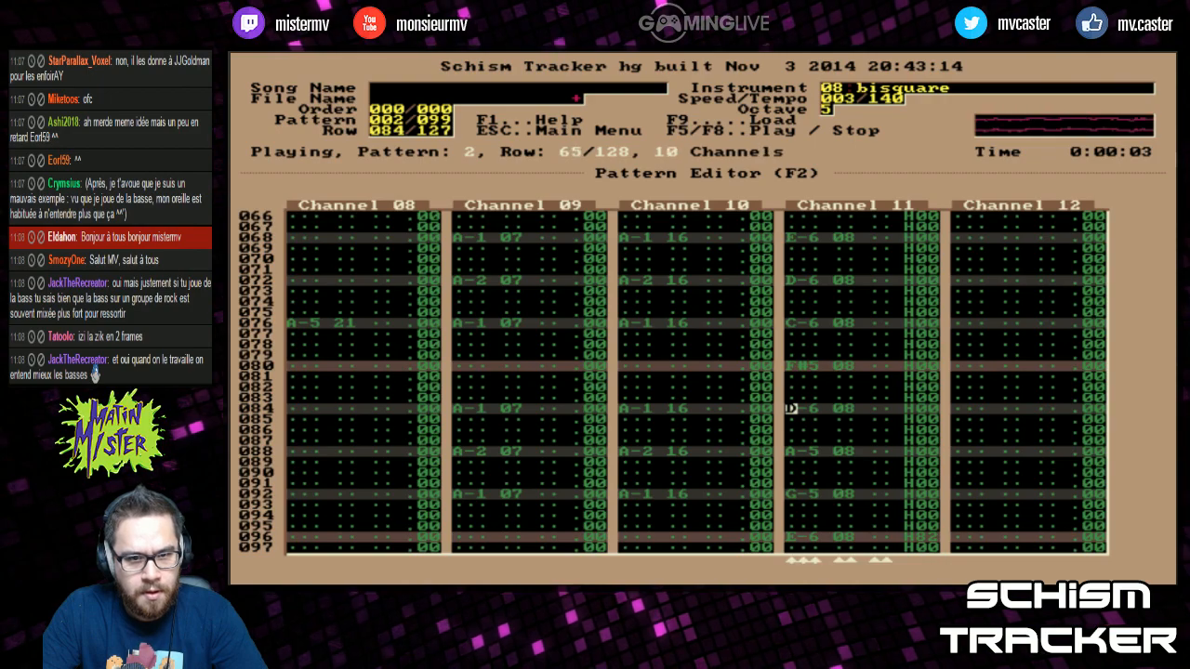
key("F8")
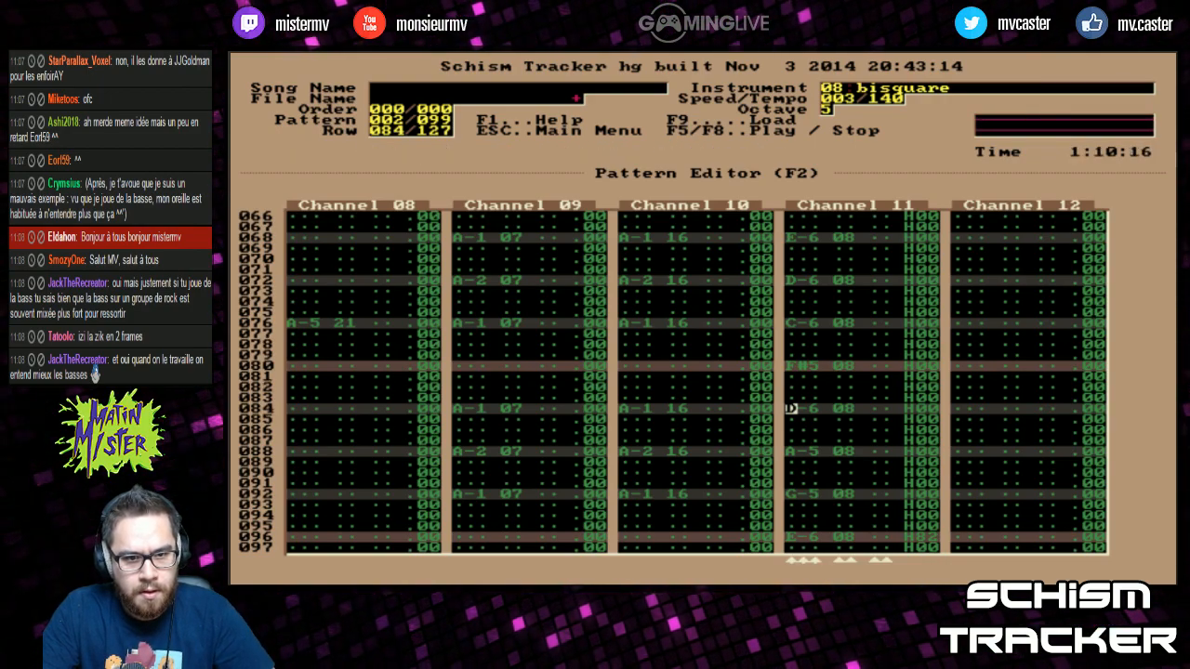
key("n")
key("q")
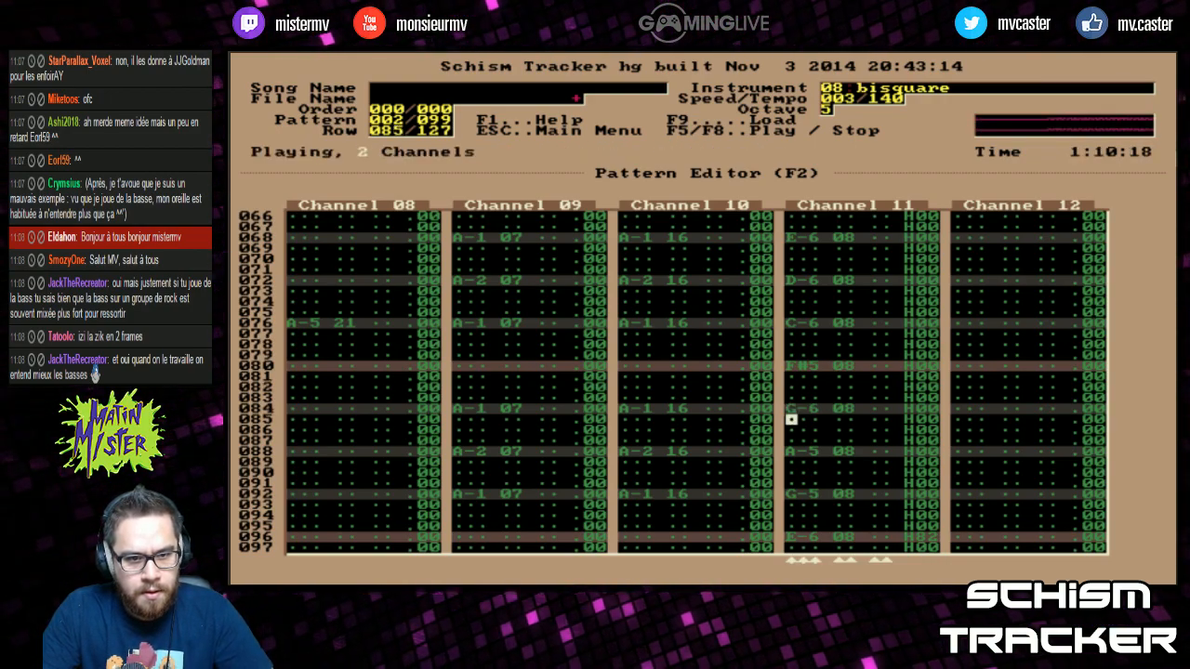
key("Down")
key("Down")
key("Down")
key("w")
key("Down")
key("Down")
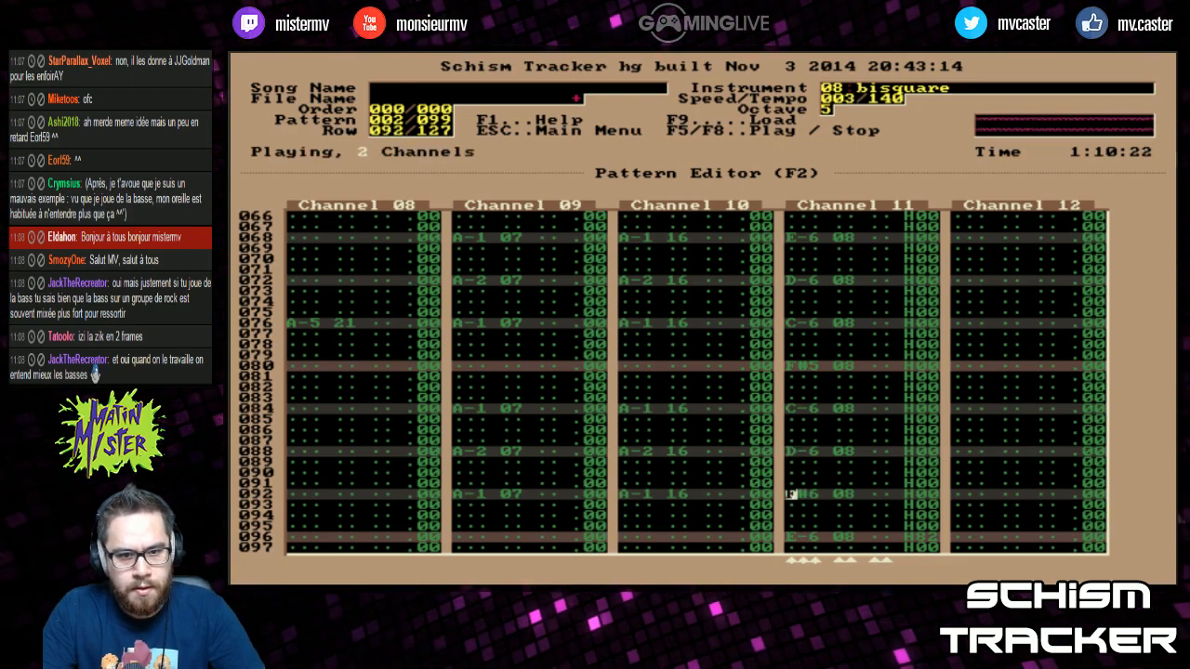
key("Up")
key("e")
key("F6")
Copy rows 064 to 095 of Channel 11 and paste them from row 096
key("Page_Up")
key("shift+Page_Up")
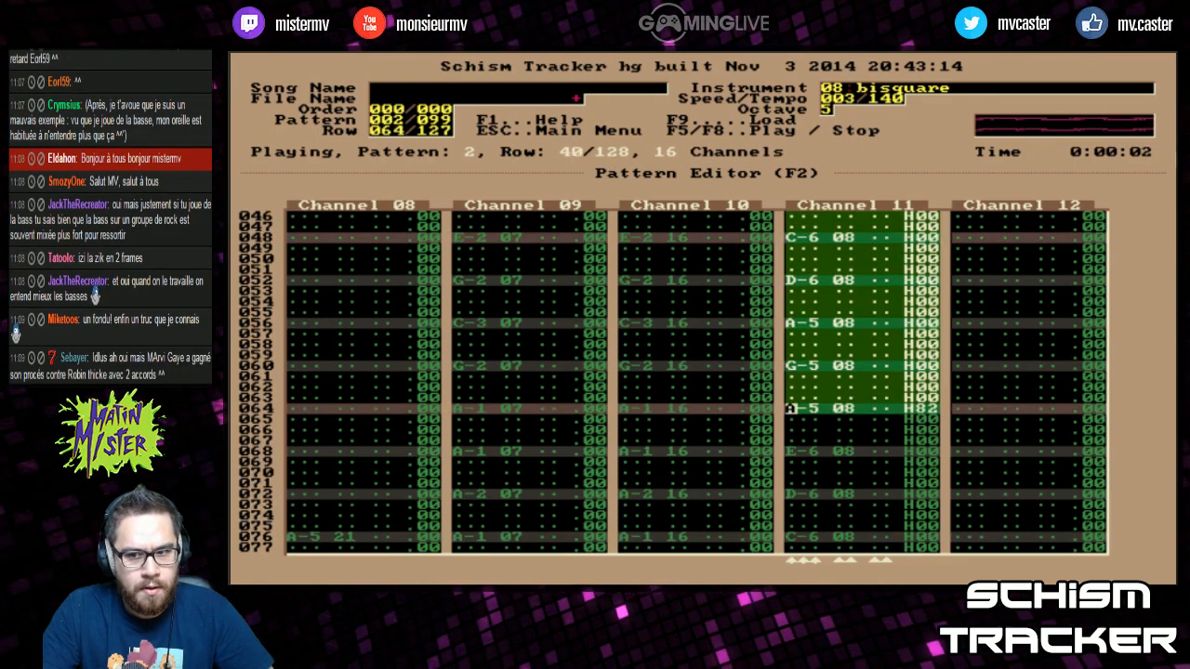
key("shift+Page_Down")
key("shift+Page_Down")
key("alt+c")
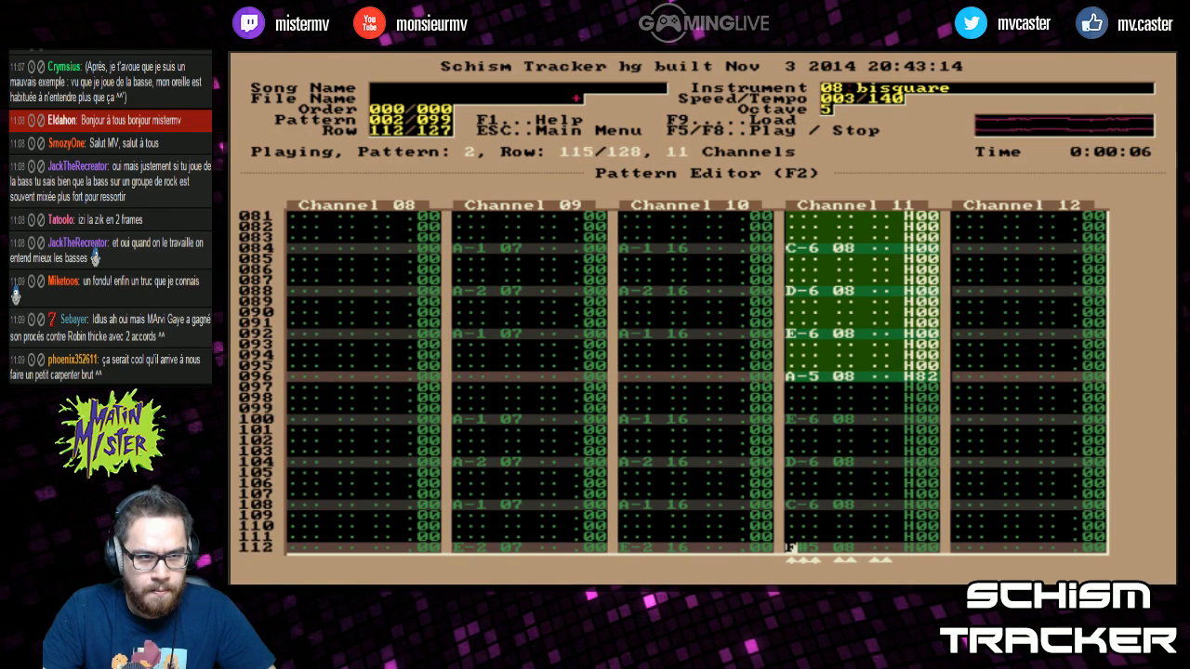
Copy the Channel 11 melody starting at row 000 and paste it into Channel 12 from row 006
key("shift+Page_Up")
key("shift+Page_Up")
key("shift+Page_Up")
key("shift+Page_Up")
key("shift+Page_Up")
key("shift+Page_Up")
key("shift+Page_Up")
key("shift+Page_Up")
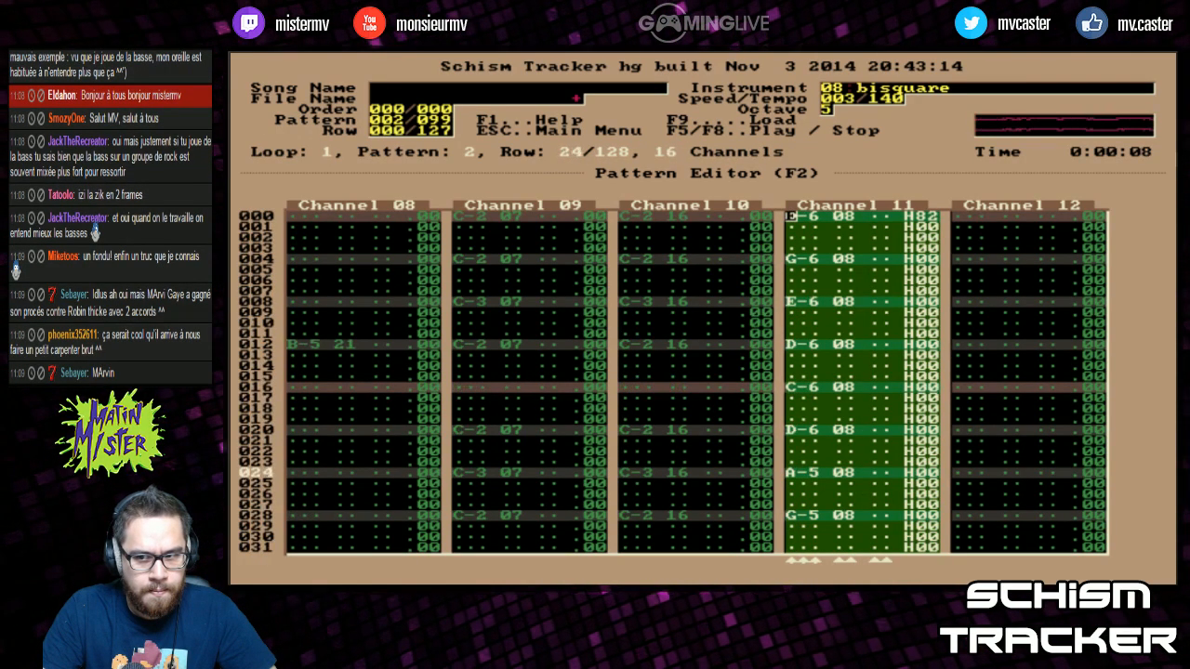
key("alt+c")
key("Tab")
key("Down")
key("Down")
key("Down")
key("Down")
key("Down")
key("Down")
key("Down")
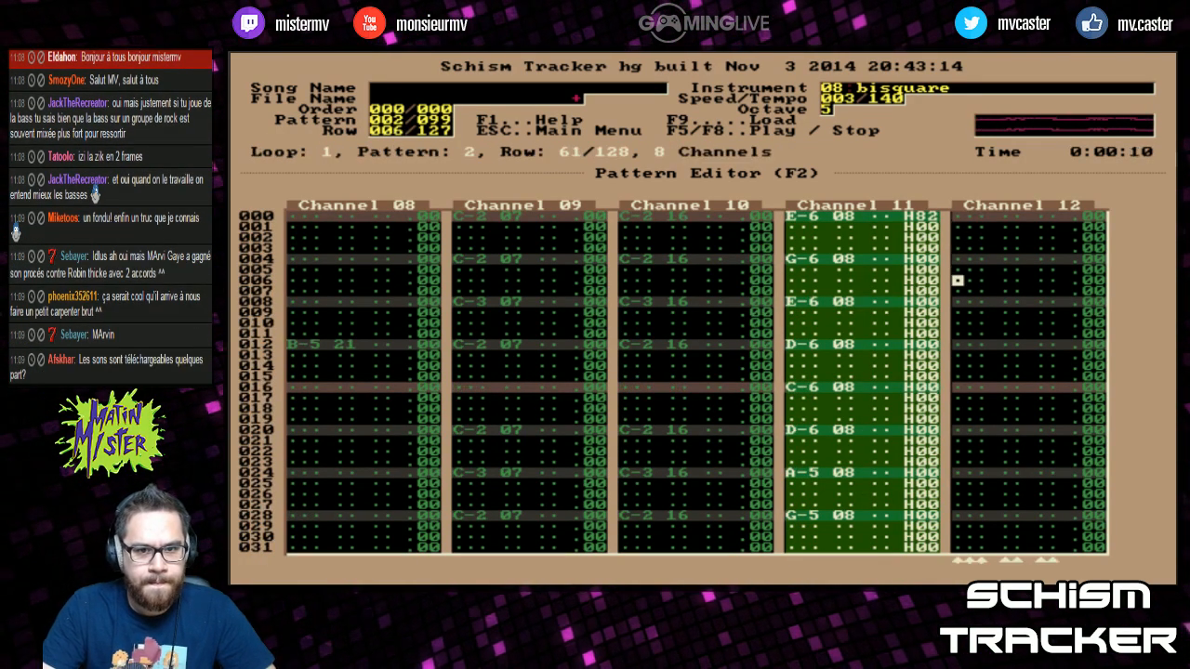
key("Up")
key("alt+p")
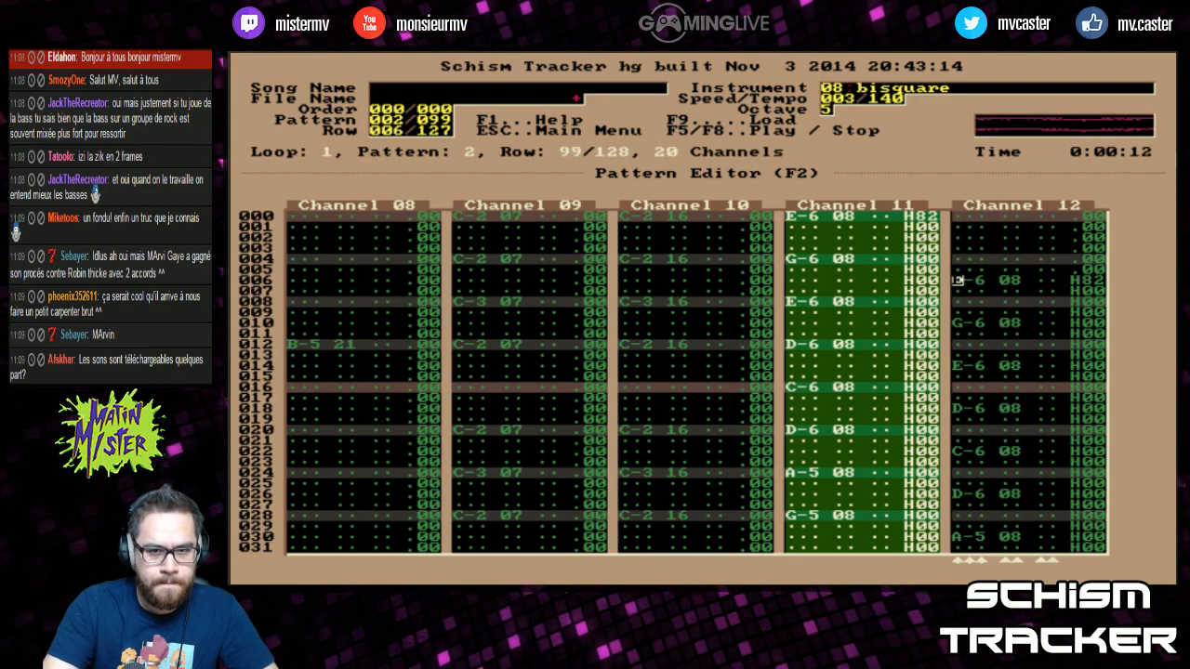
Set Channel 12 to Surround with a channel volume of 20 and replay the pattern
key("F11")
key("Down")
key("Down")
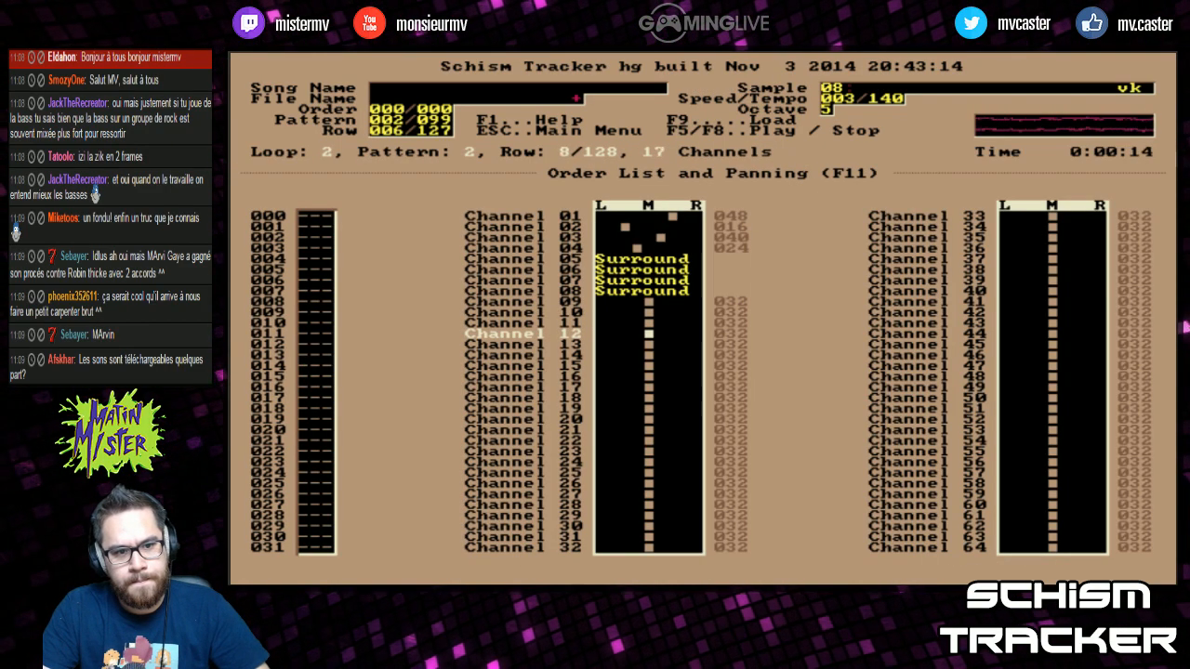
key("s")
key("F11")
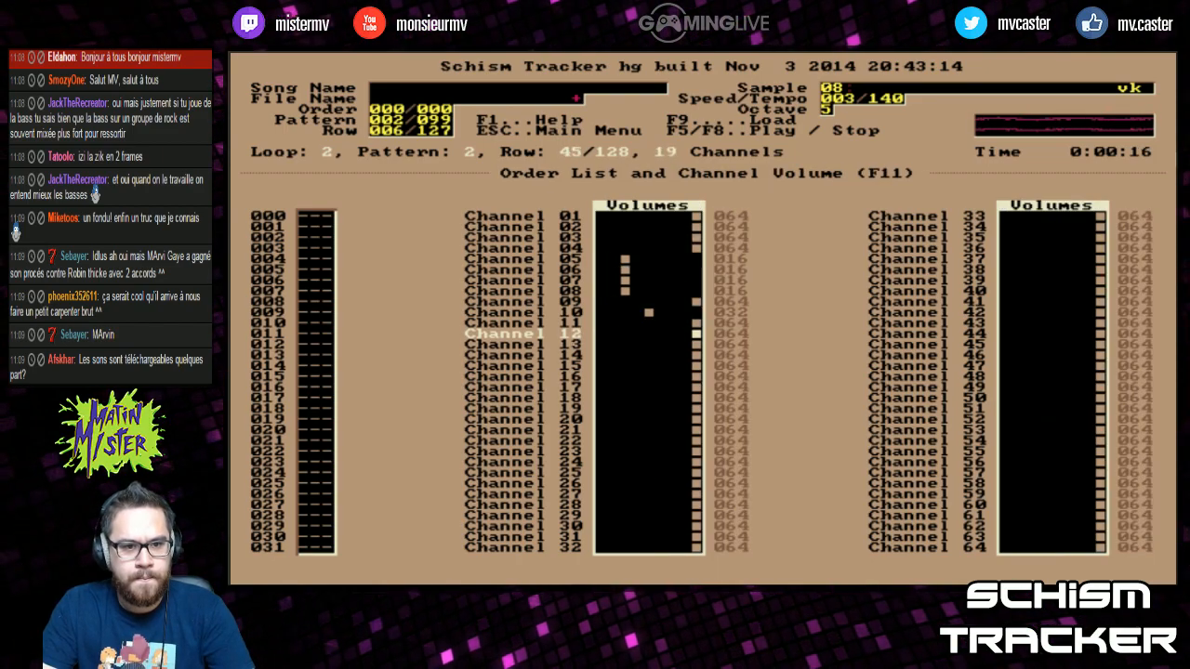
key("F8")
type("20")
key("Return")
key("F6")
key("F5")
key("F2")
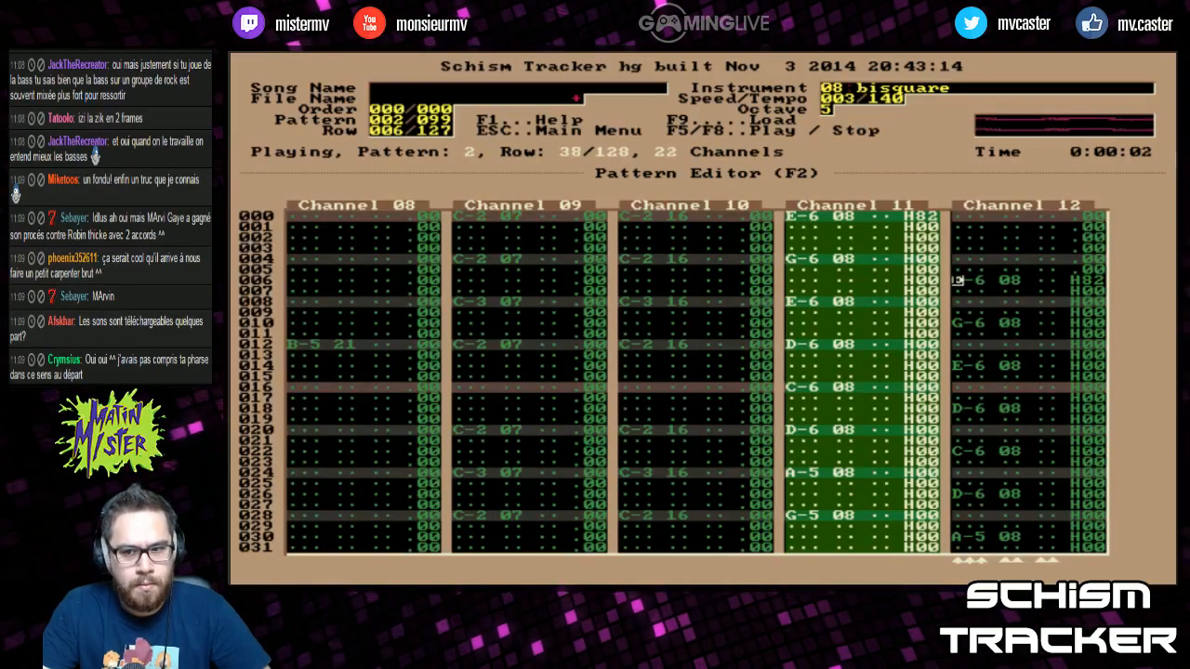
Look through the pattern's channels from Channel 01 to the empty ones after Channel 12 during playback, and stop playback
key("Tab")
key("Tab")
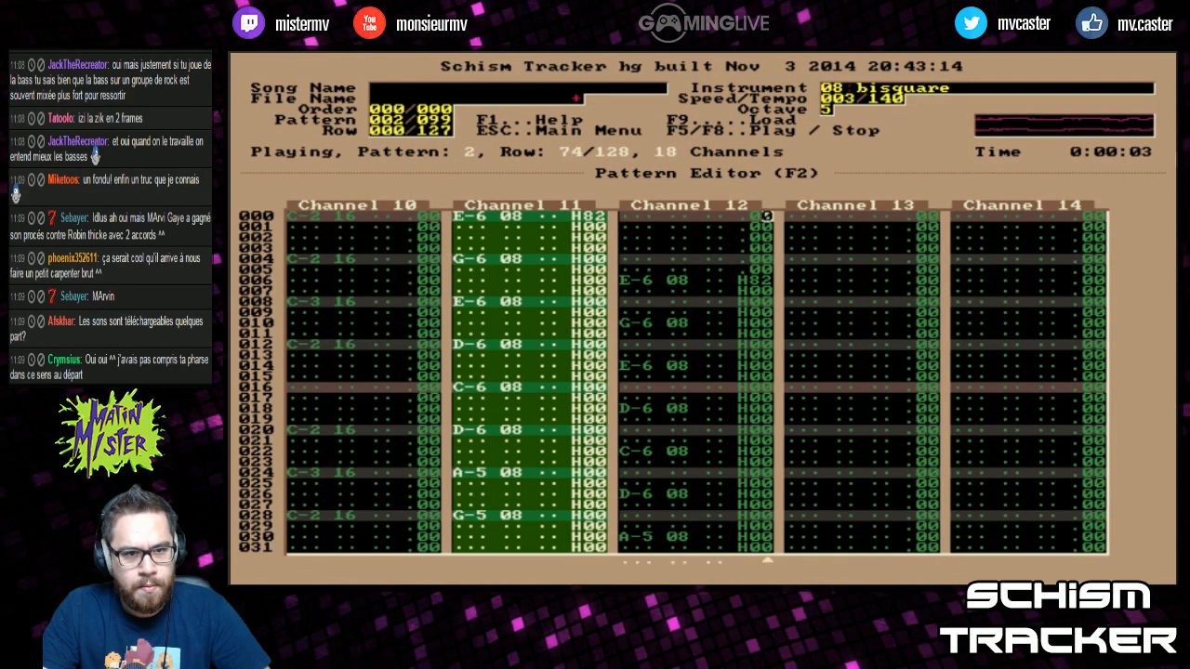
key("Left")
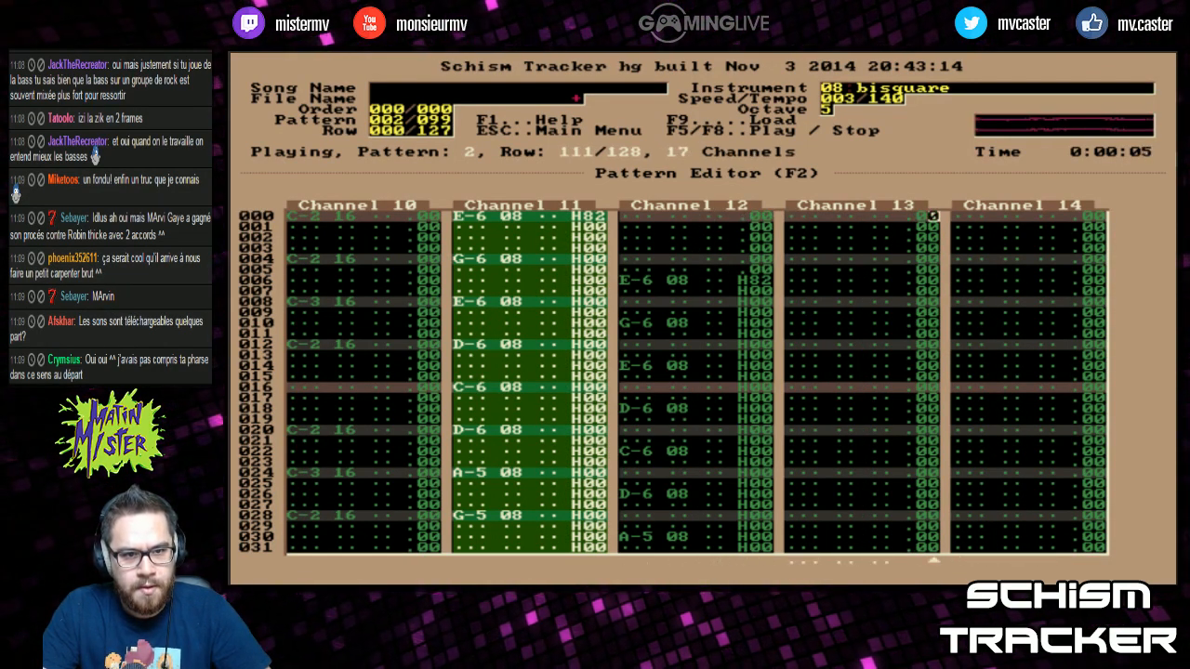
key("shift+Tab")
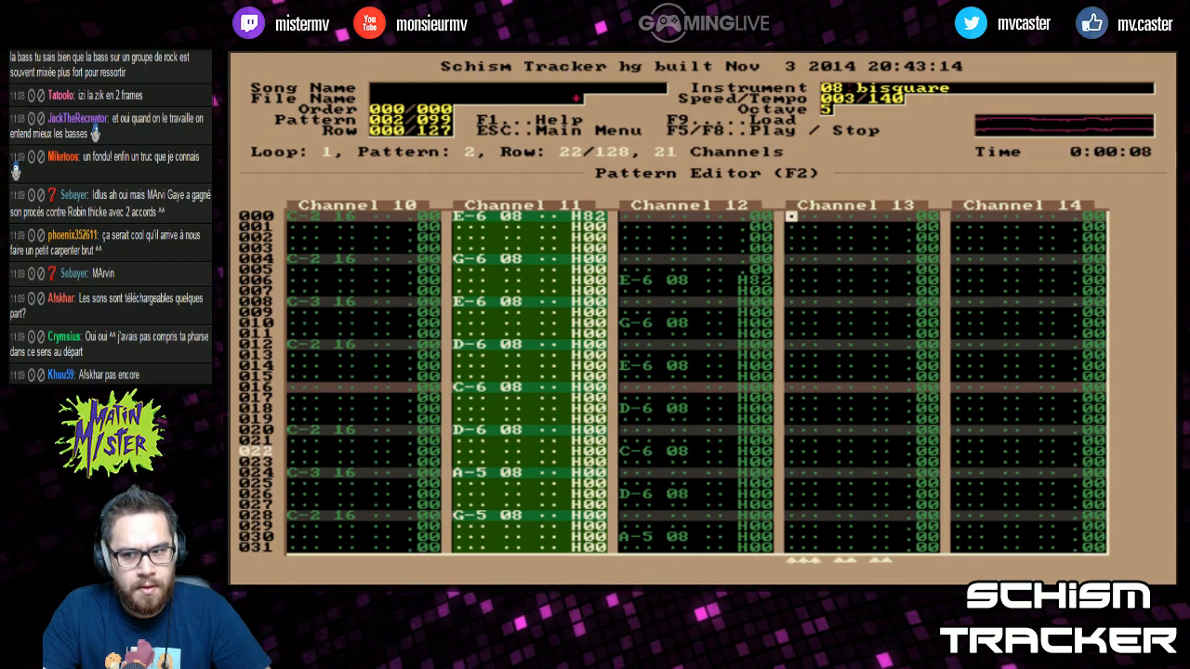
key("Home")
key("Tab")
key("Tab")
key("Tab")
key("Tab")
key("Tab")
key("Tab")
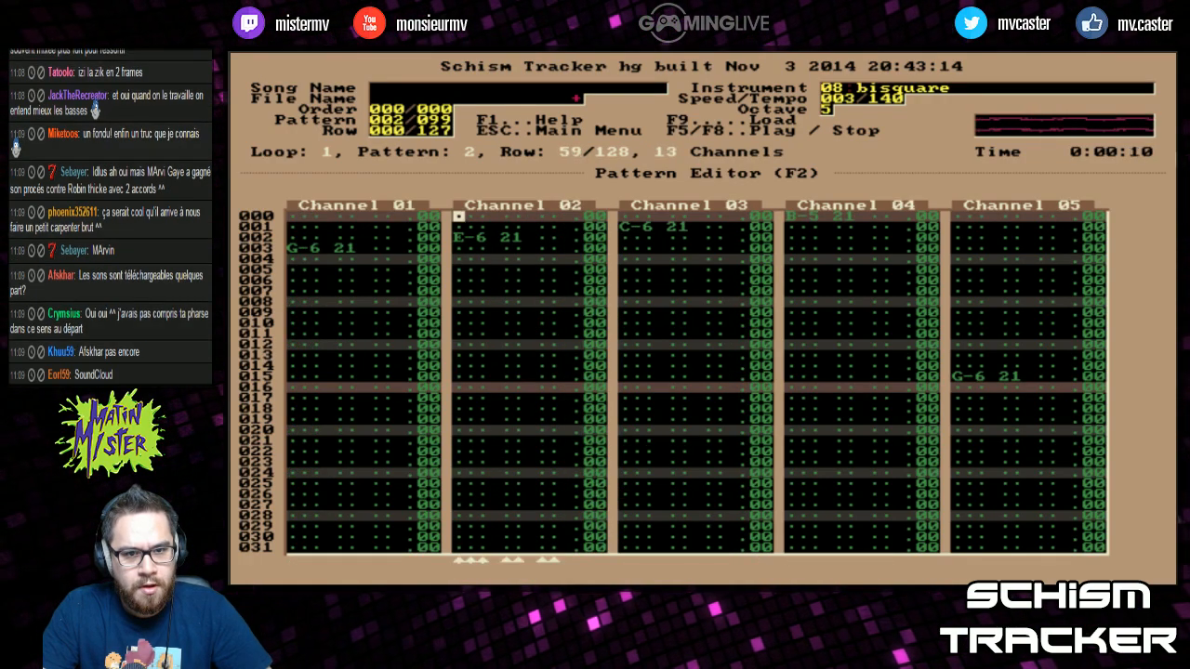
key("Tab")
key("Tab")
key("Tab")
key("Tab")
key("Tab")
key("Tab")
key("Tab")
key("Tab")
key("Tab")
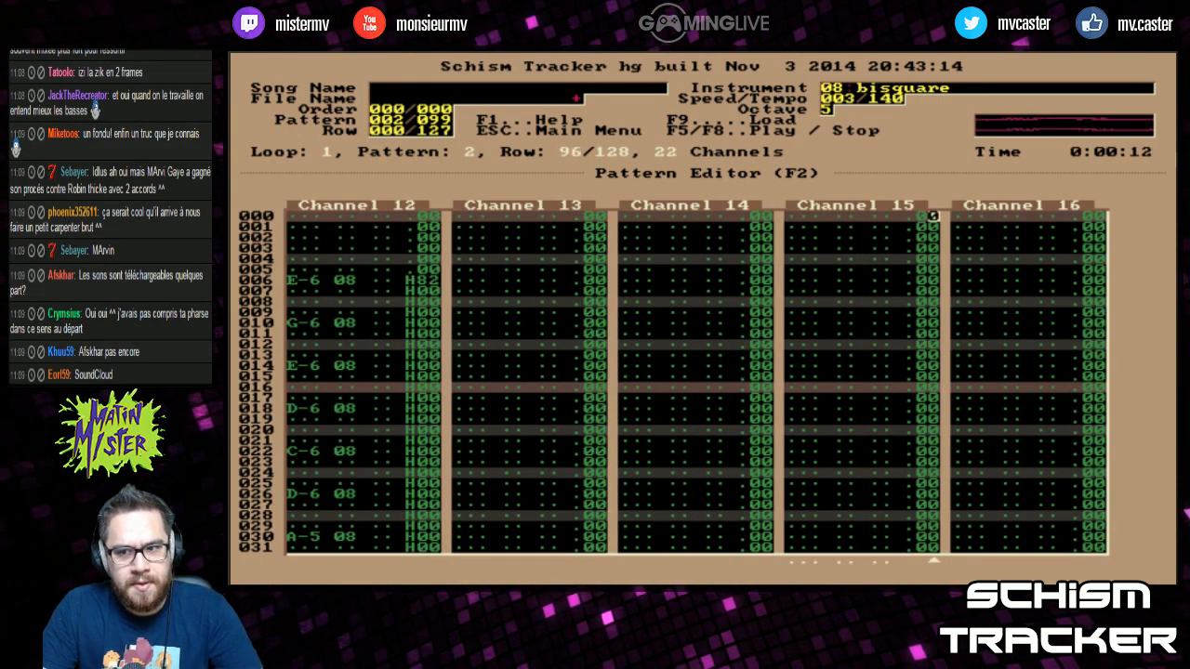
key("F8")
key("Left")
key("Left")
key("Left")
key("Left")
key("Left")
key("Left")
key("Left")
key("Left")
key("Left")
key("Left")
key("Left")
key("Left")
key("Left")
key("Left")
key("Left")
key("Left")
key("Left")
key("Left")
key("Left")
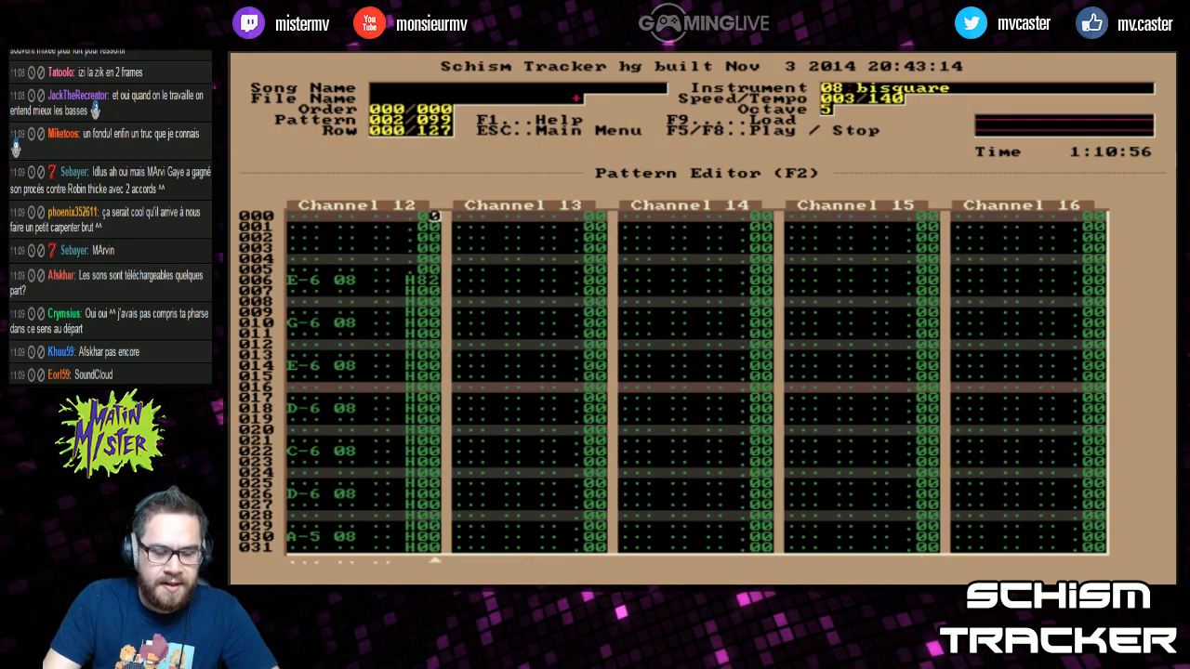
Browse the instruments for a Channel 13 drum sound and try white noise with C-5 at row 000
key("ctrl+Up")
key("ctrl+Up")
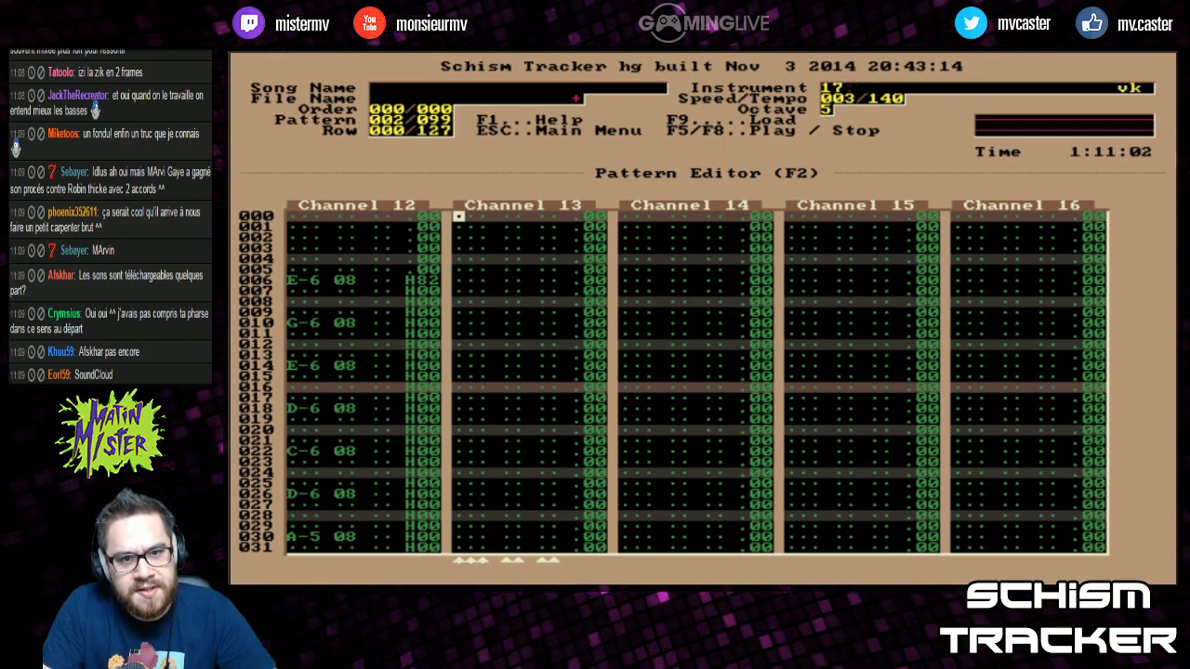
key("ctrl+Down")
key("ctrl+Down")
key("ctrl+Down")
key("ctrl+Down")
key("ctrl+Down")
key("ctrl+Down")
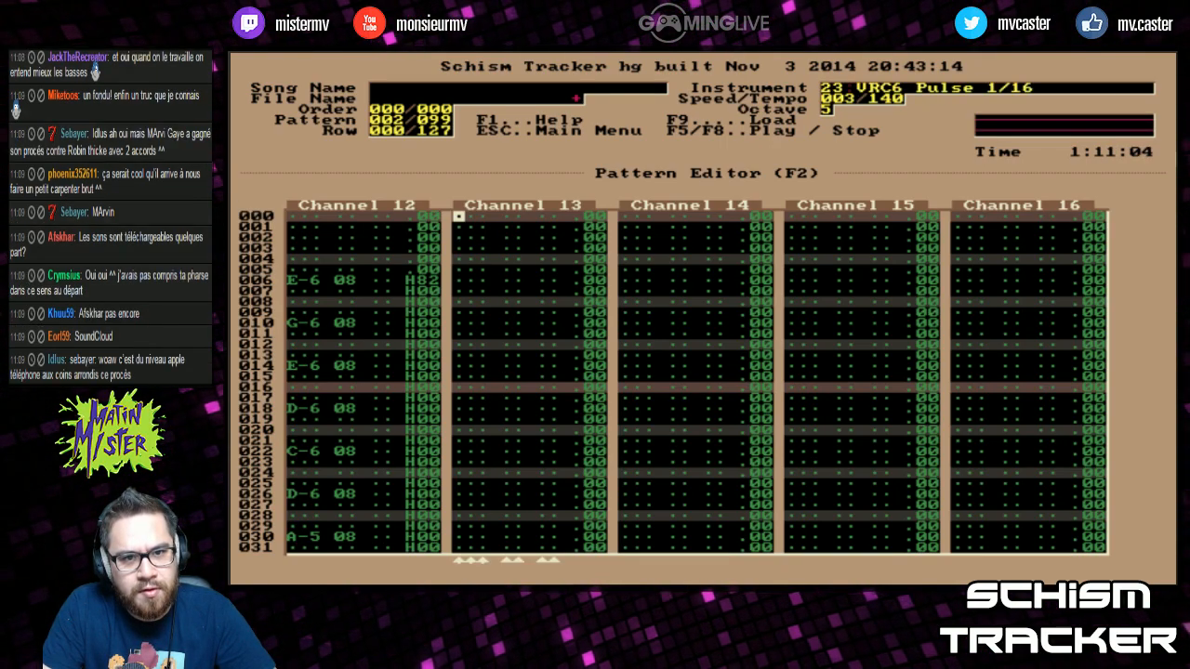
key("ctrl+Up")
key("ctrl+Up")
key("ctrl+Up")
key("ctrl+Up")
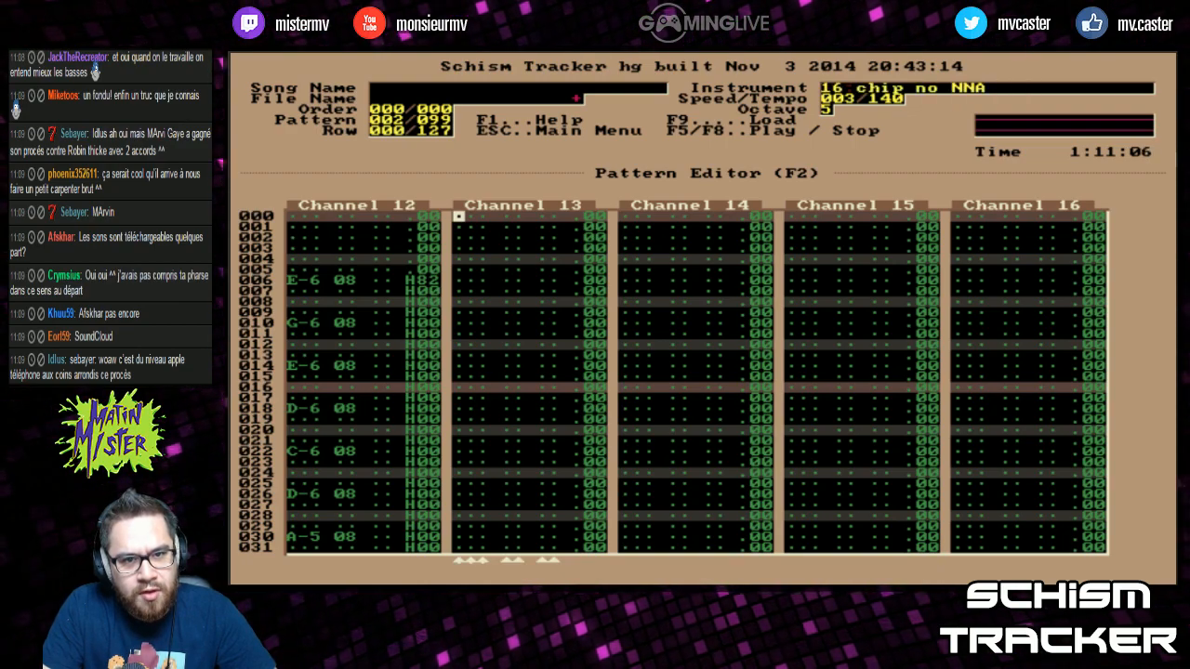
key("ctrl+Down")
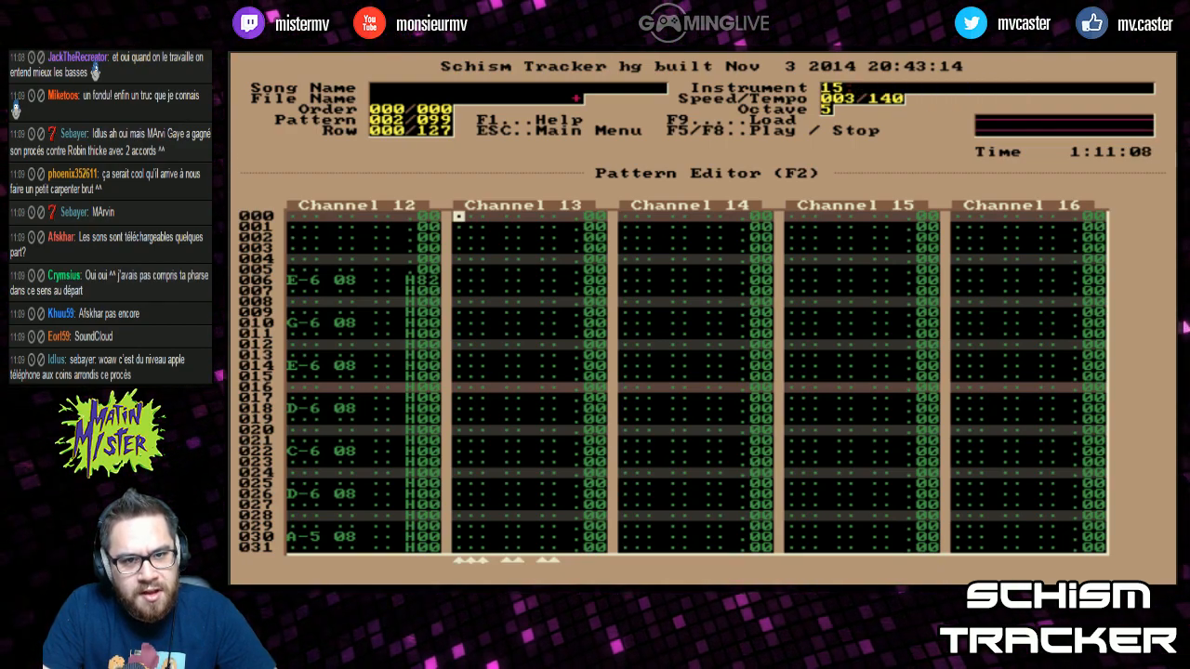
key("ctrl+Up")
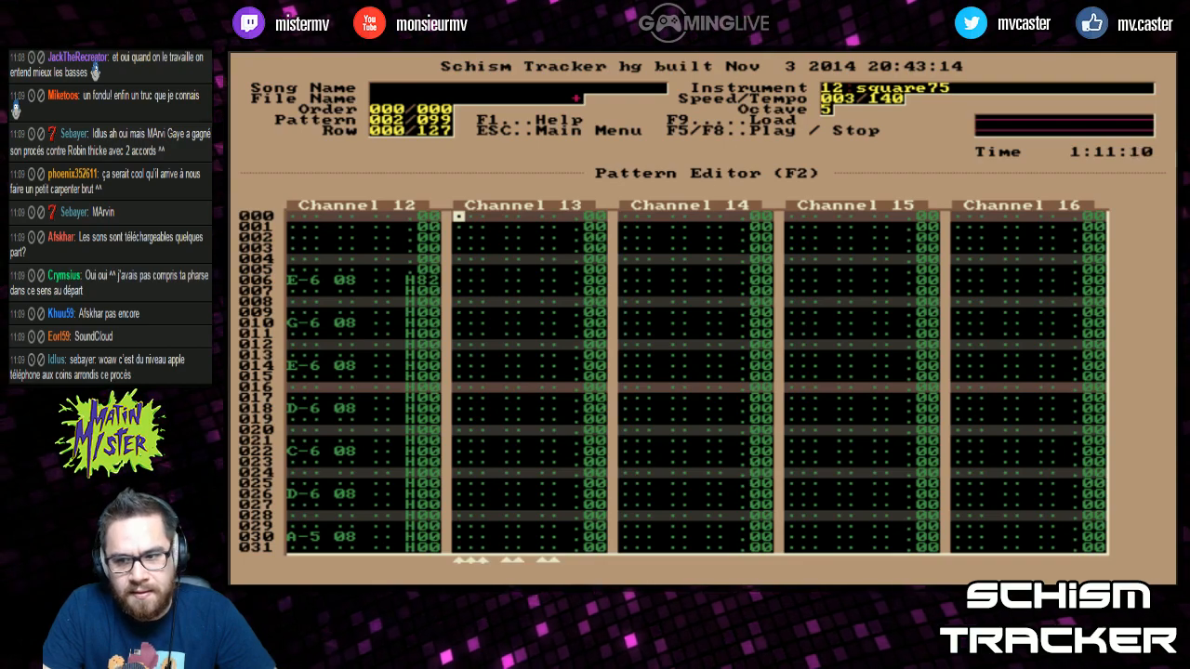
key("ctrl+Down")
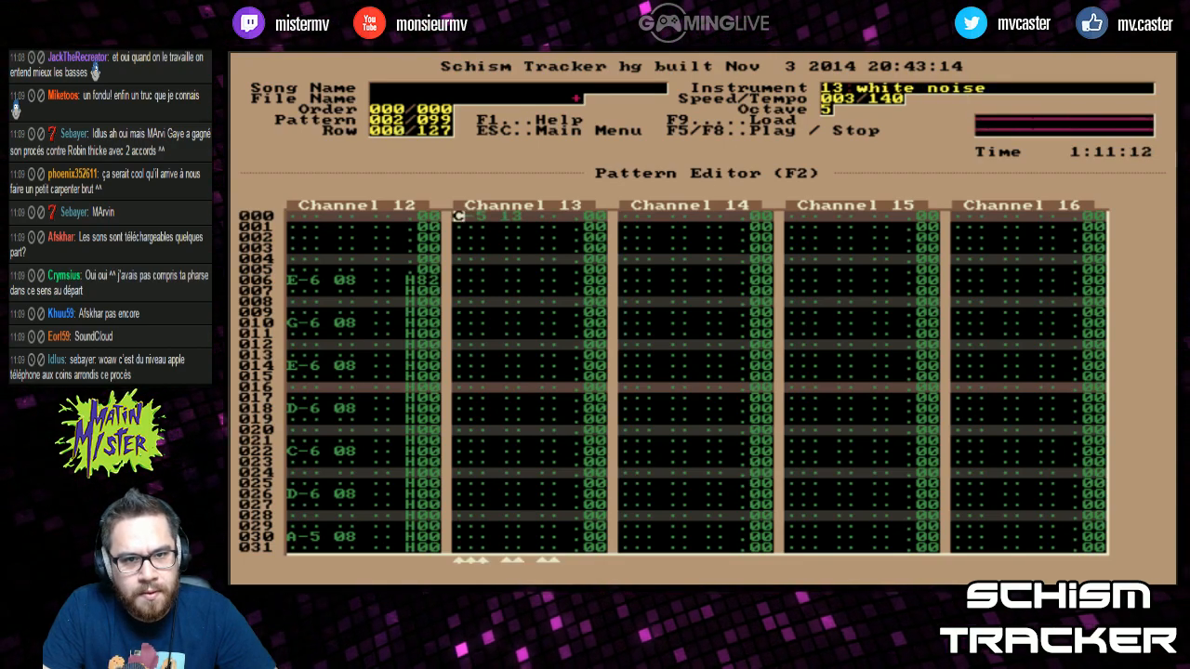
key("ctrl+Down")
key("z")
Place a C-5 note with instrument 10 kick 2 on Channel 13 at row 000, removing the extra note
key("Up")
key("ctrl+Up")
key("ctrl+Up")
key("ctrl+Down")
key("z")
key("z")
key("Up")
key("Delete")
Add another kick 2 note, C-5, on Channel 13 at row 012
key("Down")
key("Down")
key("Down")
key("Down")
key("Down")
key("Down")
key("Down")
key("Down")
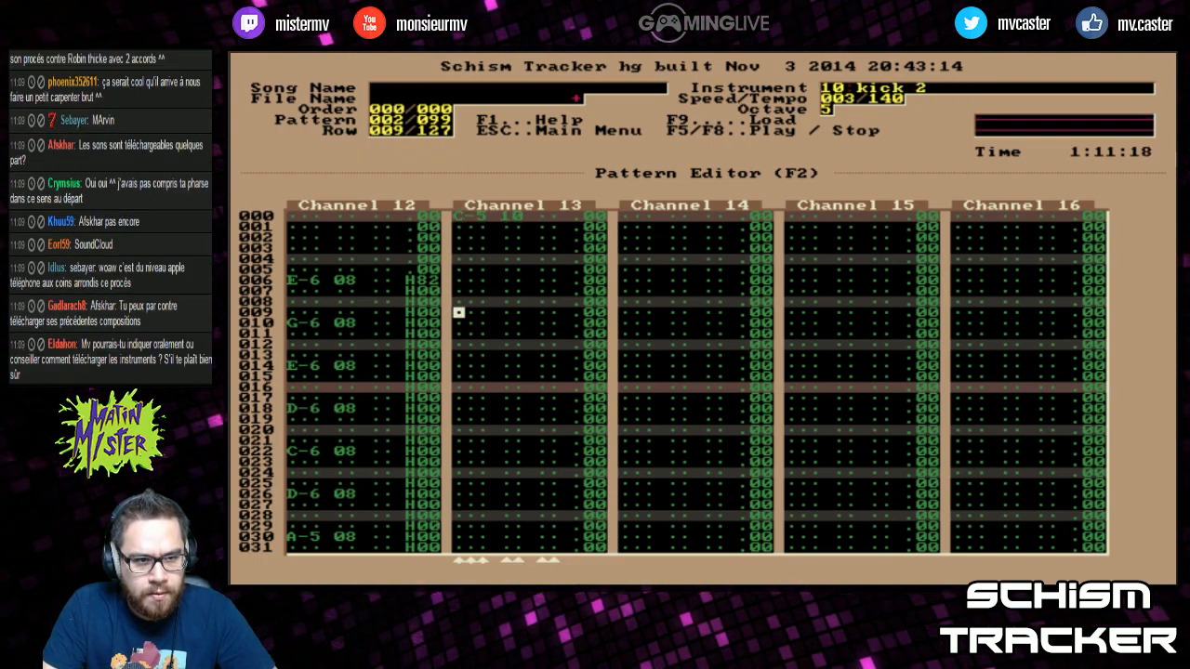
key("Down")
key("Down")
key("Down")
key("z")
key("Down")
key("Down")
key("Down")
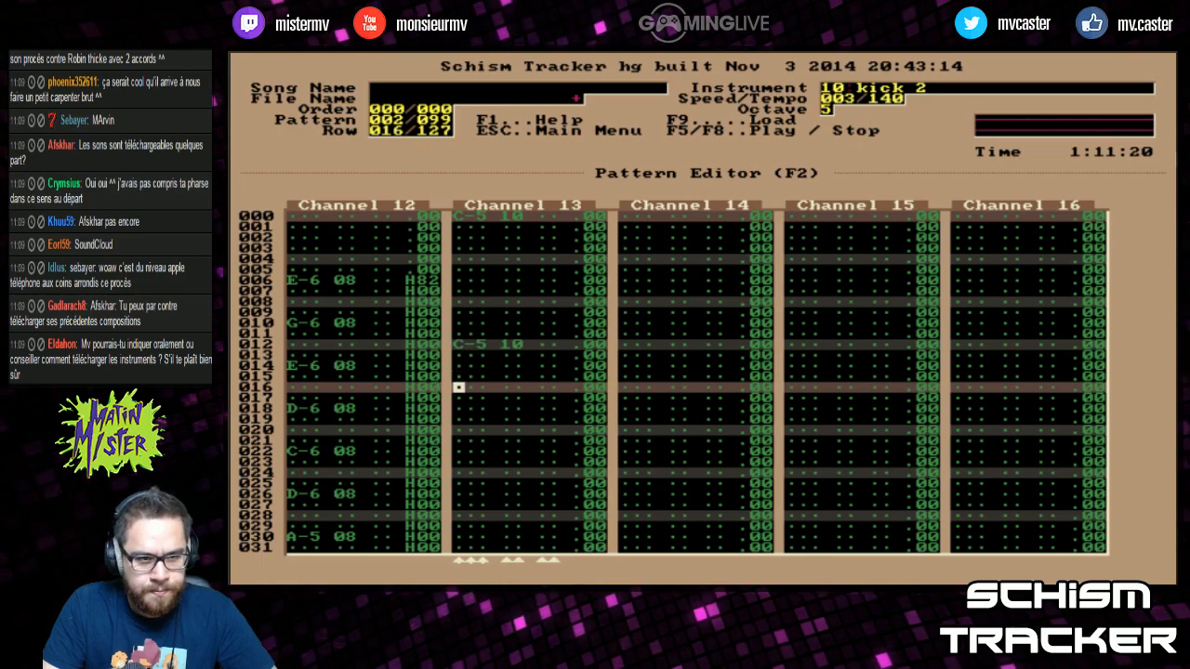
Place a C-5 note with instrument 11 snare cv on Channel 13 at row 016 and play the pattern
key("ctrl+Down")
key("z")
key("F6")
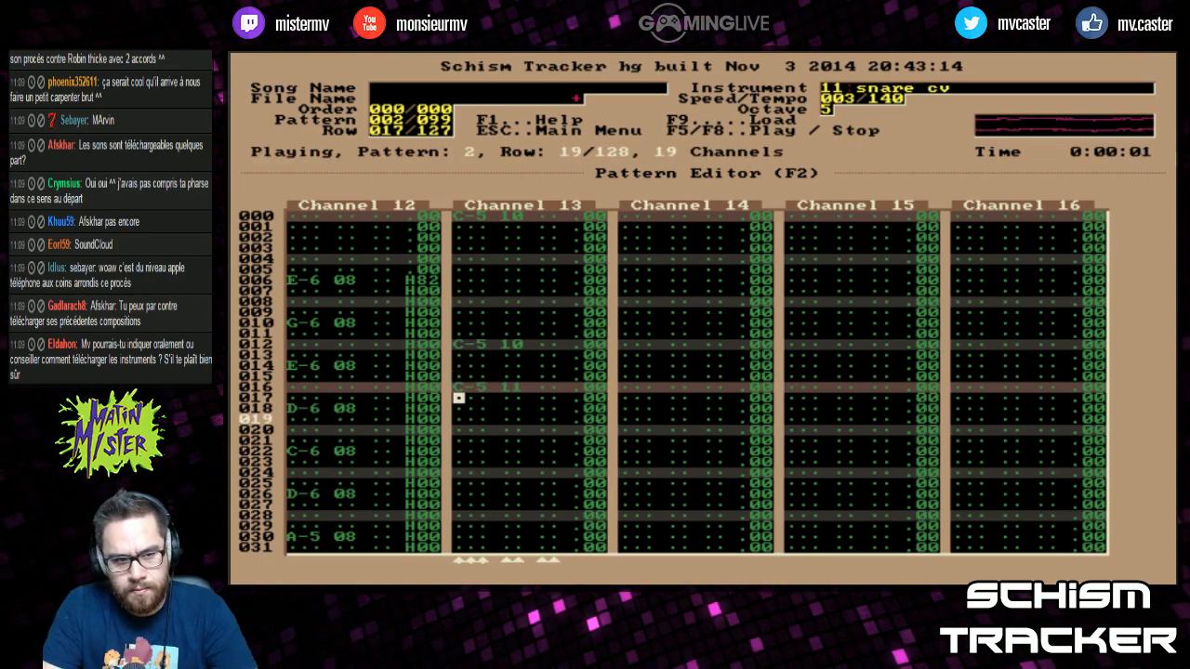
key("F8")
Add C-5 notes with instrument 10 kick 2 on Channel 13 at rows 028 and 032 and audition them
key("Down")
key("Down")
key("Down")
key("Down")
key("Down")
key("Down")
key("Down")
key("Down")
key("Down")
key("Down")
key("ctrl+Up")
key("Down")
key("z")
key("Down")
key("Down")
key("Down")
key("z")
key("Down")
key("Down")
key("Down")
key("Down")
key("Down")
key("Down")
key("Down")
key("Down")
key("Down")
key("Down")
key("Down")
key("F6")
key("Up")
key("F8")
Pull the last two kick 2 notes on Channel 13 up four rows to rows 024 and 028
key("Up")
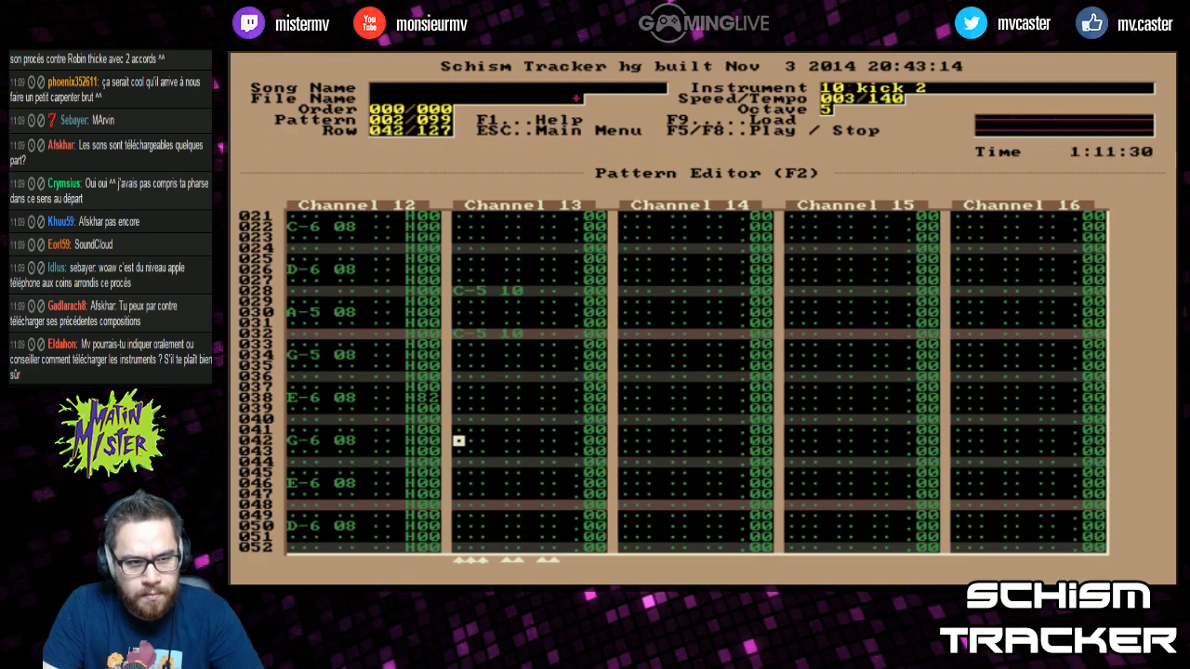
key("Up")
key("Up")
key("Up")
key("Up")
key("Up")
key("Up")
key("Delete")
key("Delete")
key("Delete")
key("Delete")
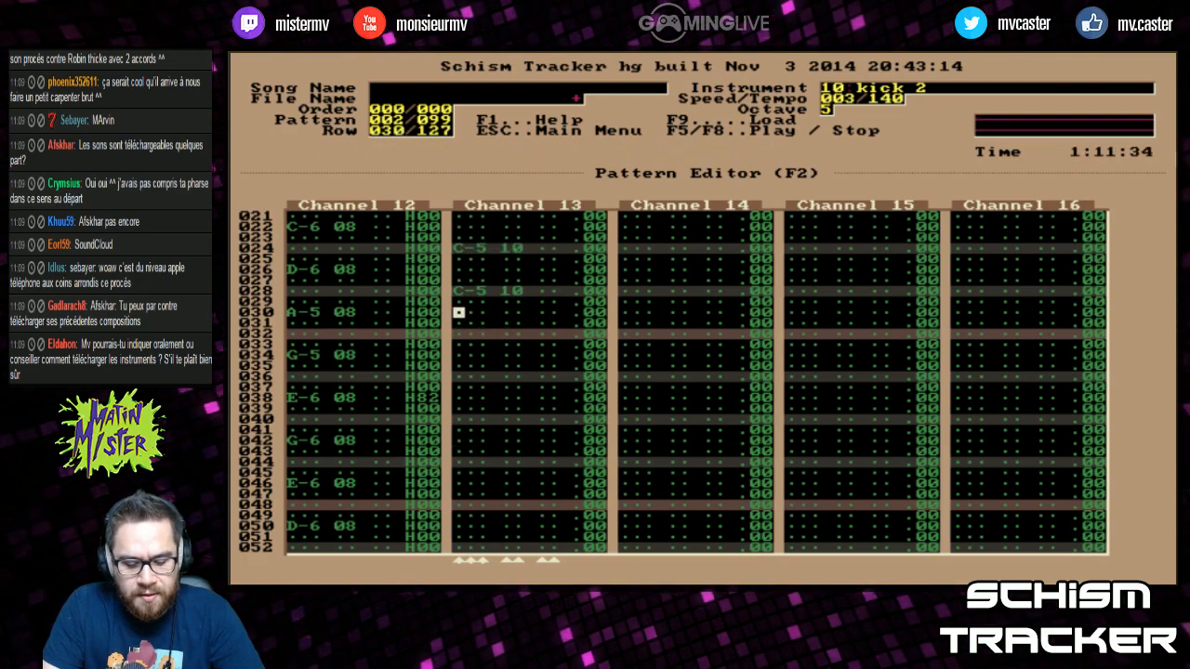
Play the pattern briefly, then place a C-5 kick 2 note on Channel 13 at row 036
key("F6")
key("Down")
key("Down")
key("Down")
key("Down")
key("Down")
key("Down")
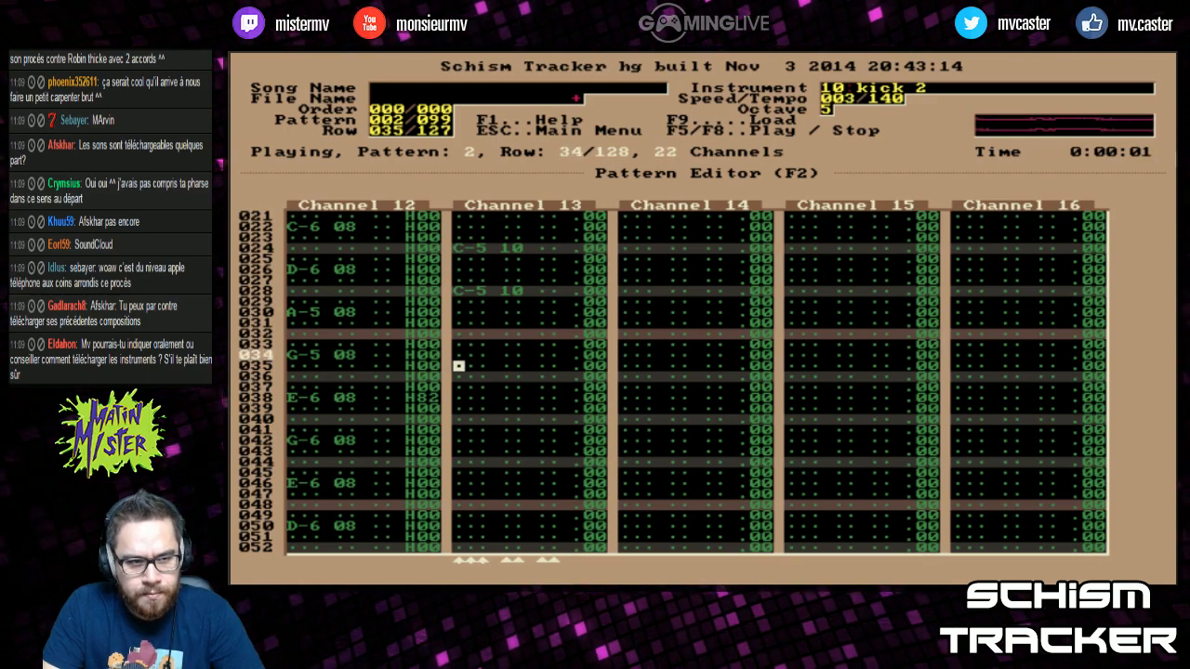
key("F8")
key("Down")
key("z")
Add C-5 kick 2 notes at rows 044 and 046 and a C-5 snare cv note at row 048 on Channel 13
key("Down")
key("Down")
key("Down")
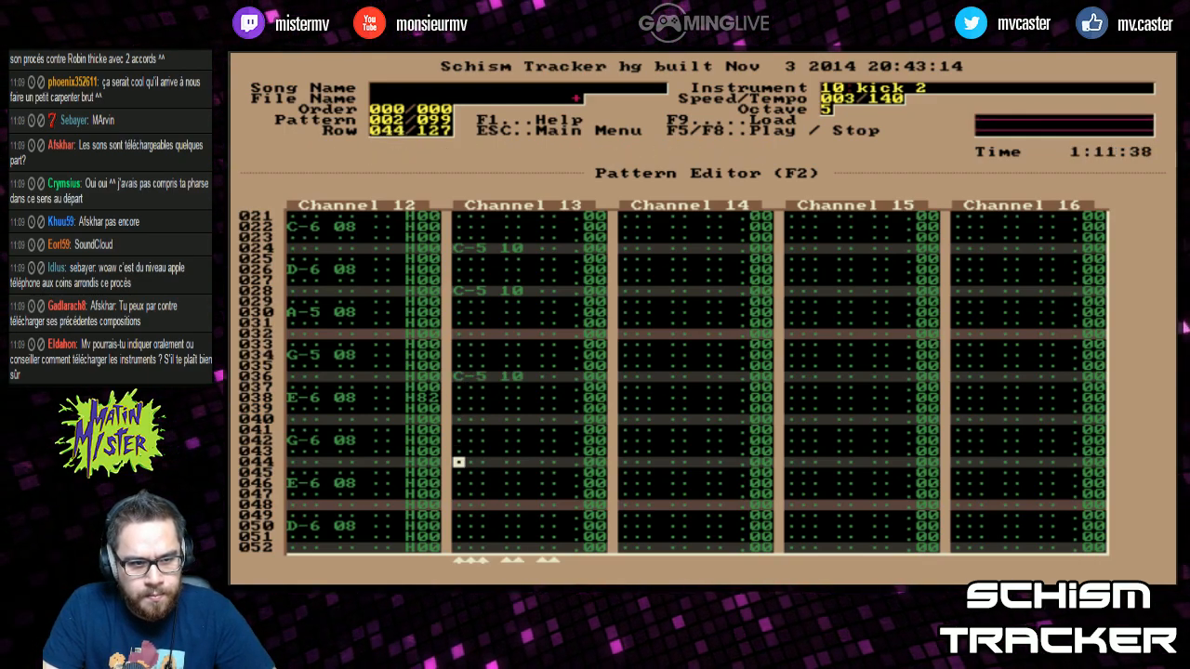
key("z")
key("z")
key("greater")
key("z")
Place a C-5 note with instrument 10 kick 2 on Channel 13 at row 052
key("Down")
key("Down")
key("Down")
key("Down")
key("Down")
key("Down")
key("Down")
key("Down")
key("Down")
key("Down")
key("Down")
key("Down")
key("Down")
key("Down")
key("Down")
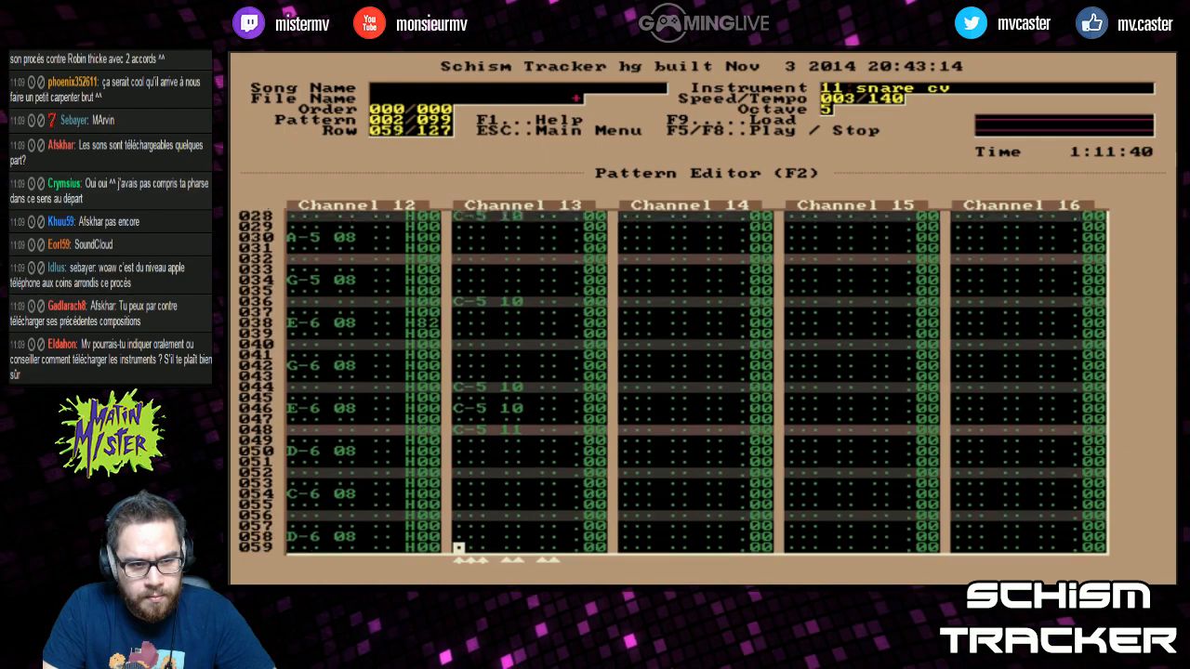
key("Up")
key("Up")
key("Up")
key("Up")
key("Up")
key("Up")
key("Up")
key("Up")
key("Up")
key("Up")
key("Up")
key("Up")
key("Up")
key("less")
key("z")
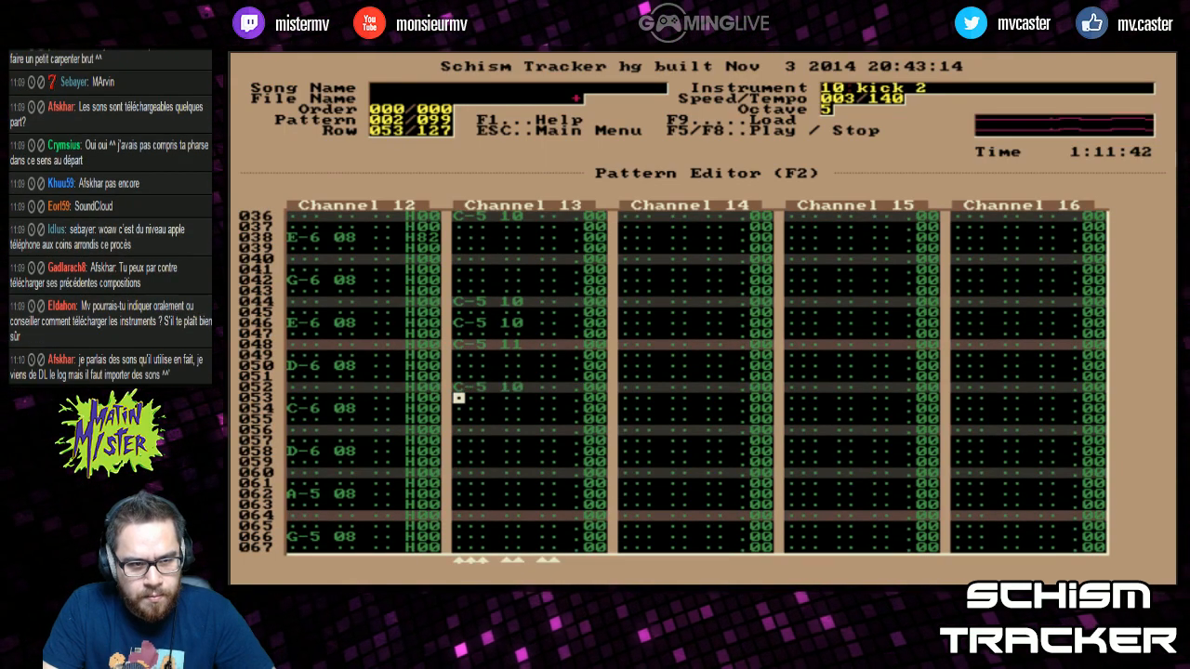
Play the pattern while copying the first half of Channel 13's drum part and pasting it from row 064
key("F6")
key("Home")
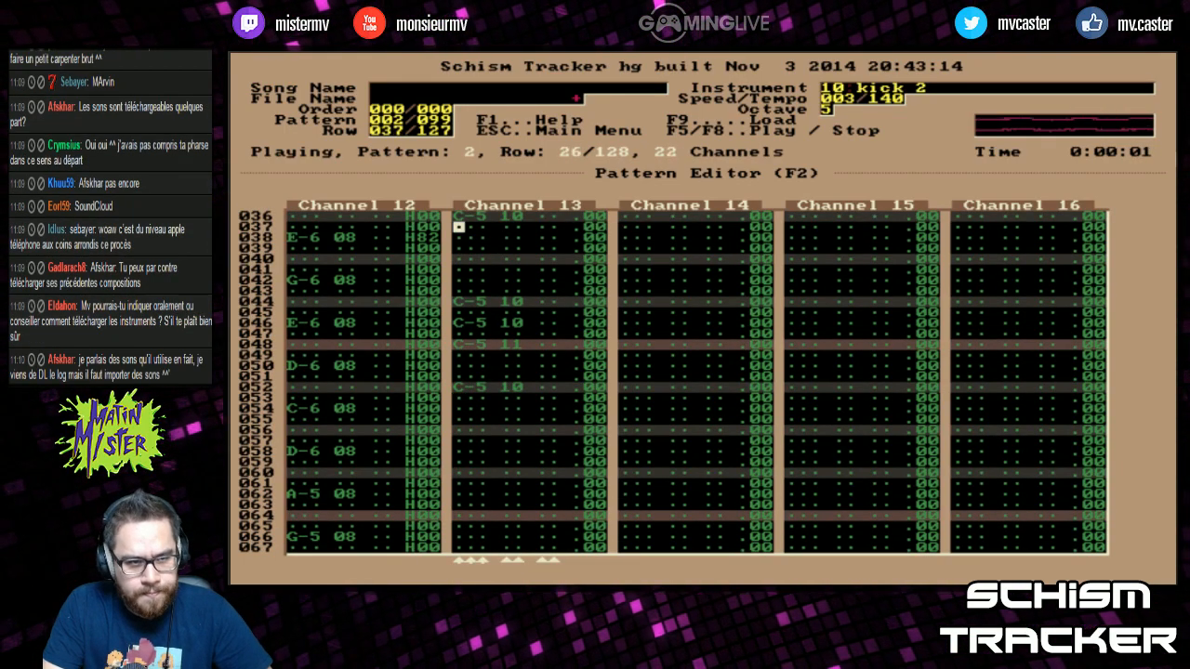
key("shift+Page_Down")
key("shift+Page_Down")
key("shift+Page_Down")
key("shift+Page_Down")
key("shift+Page_Down")
key("shift+Page_Up")
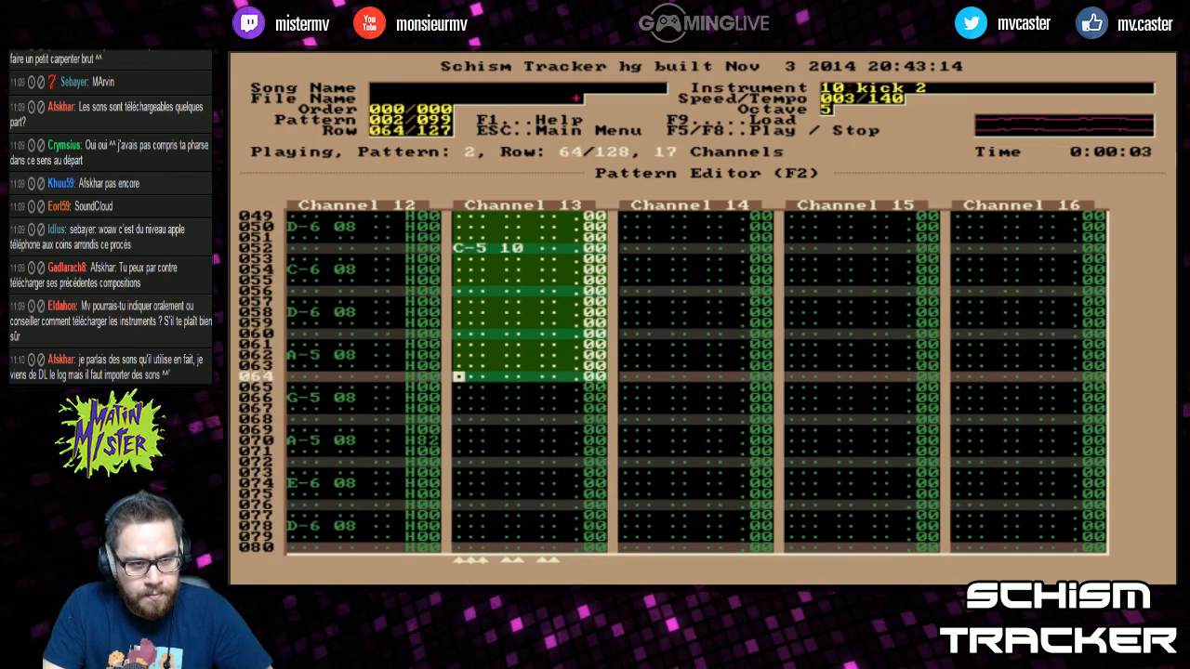
key("alt+c")
key("Page_Down")
key("Page_Down")
key("Page_Down")
key("Page_Down")
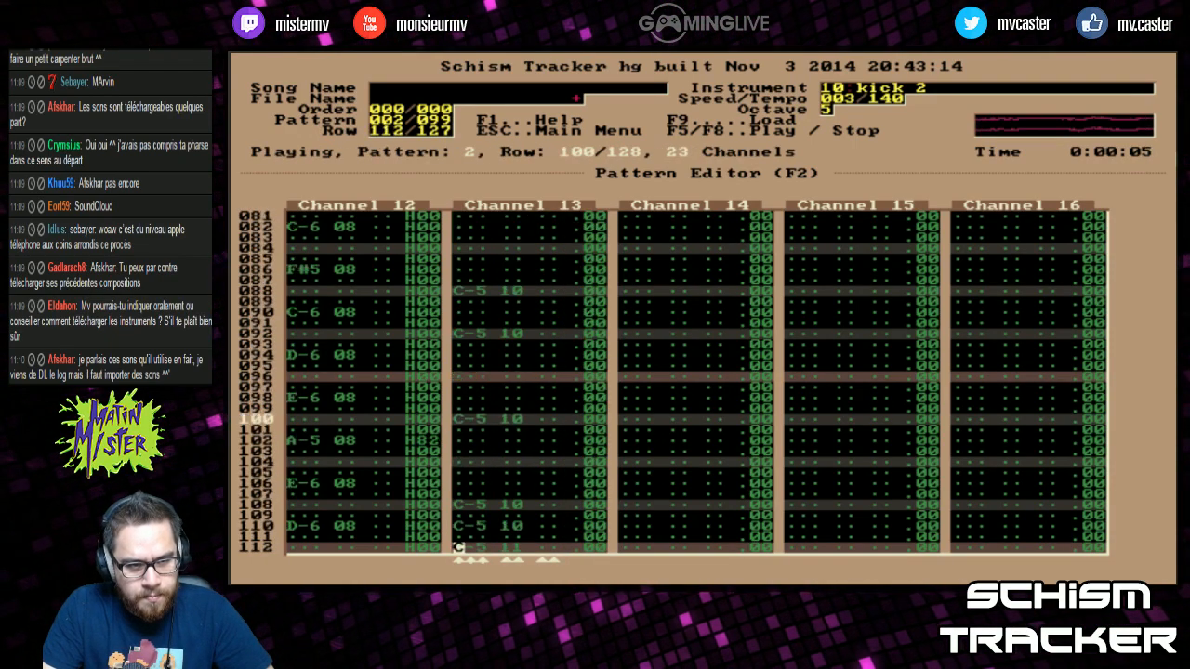
Add a C-5 snare cv note at row 120 and a C-5 kick 2 note at row 124 on Channel 13, and play the pattern
key("Up")
key("Up")
key("F8")
key("Up")
key("Up")
key("Up")
key("Up")
key("Up")
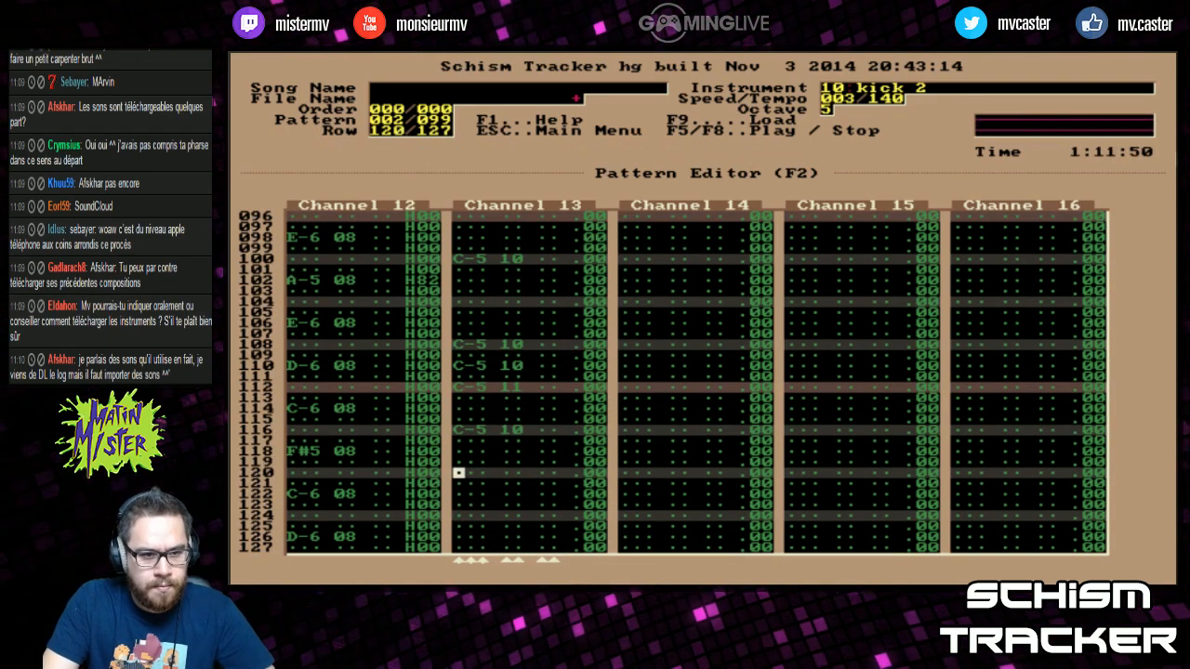
key("z")
key("Down")
key("less")
key("F6")
key("z")
key("Down")
key("Down")
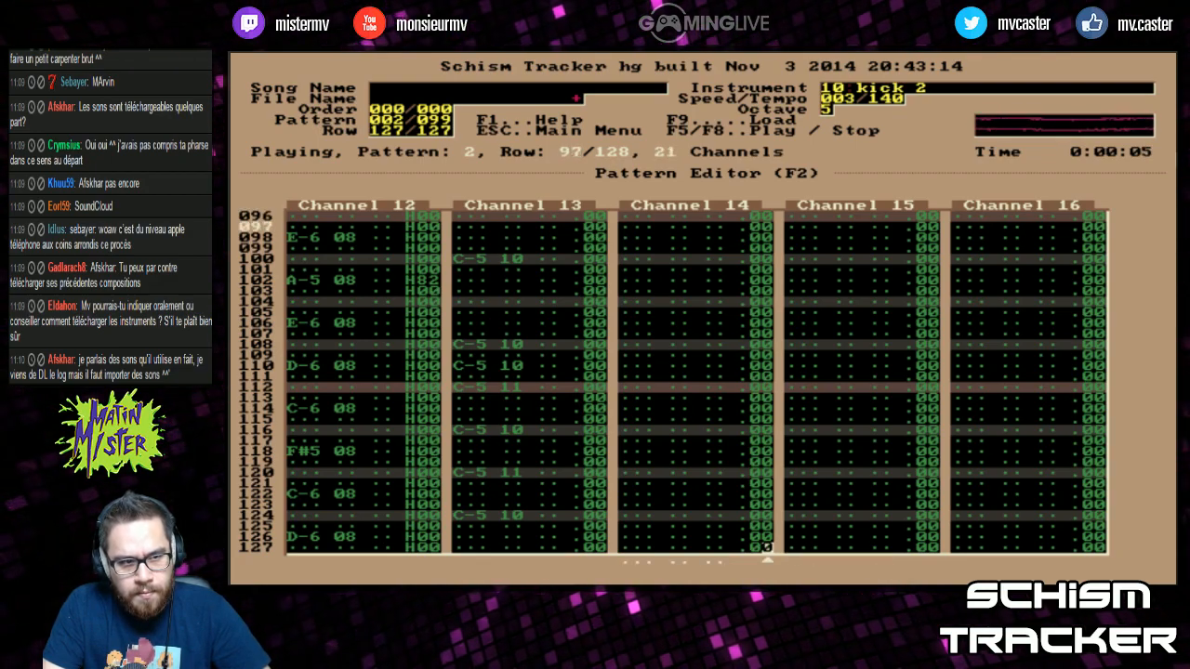
Select the whole Channel 13 drum track, listen to the looping pattern from the start of Channel 14, and stop playback
key("ctrl+Page_Up")
key("alt+l")
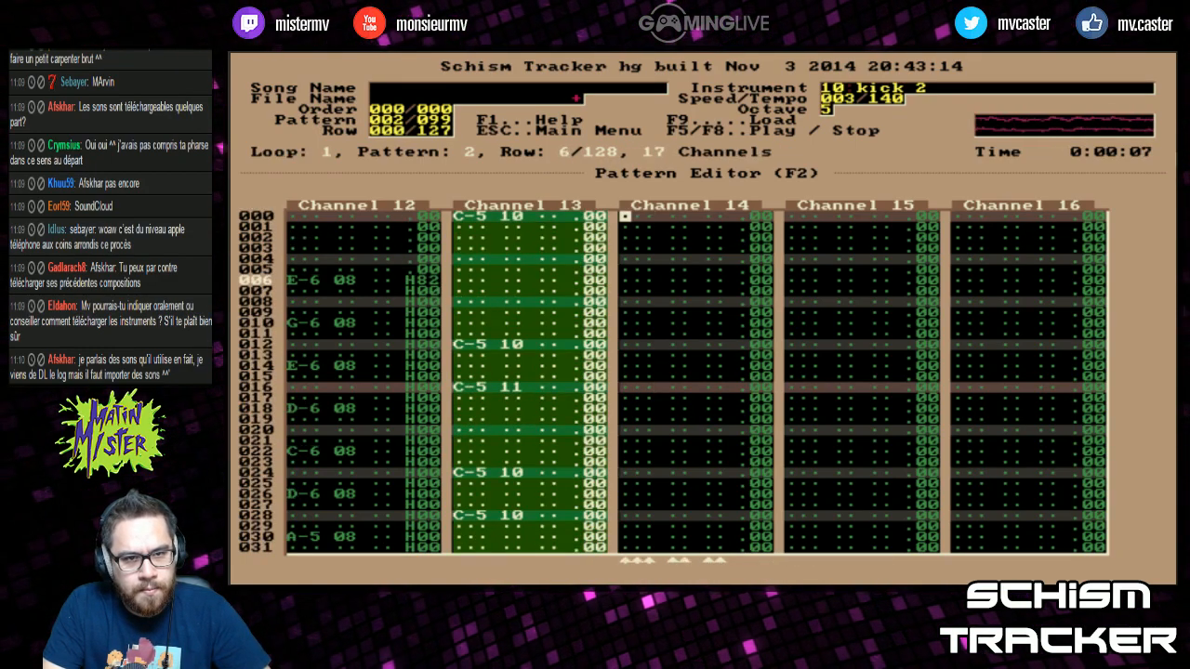
key("greater")
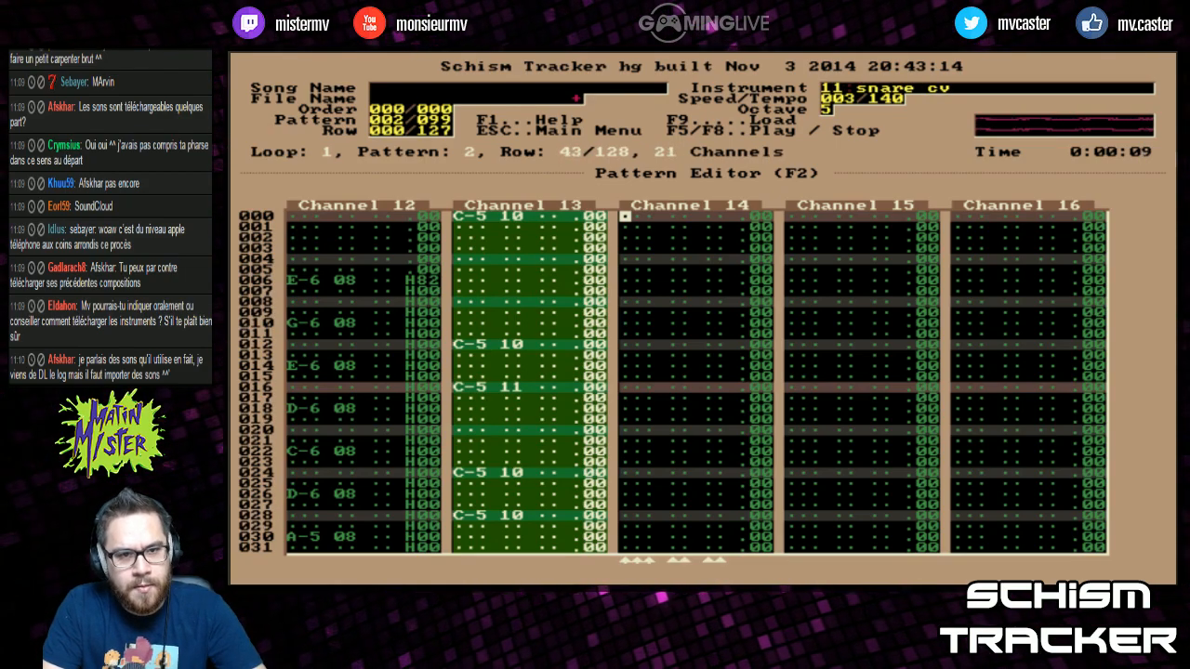
key("F8")
Place C-5 notes with instrument 03 hihat on Channel 14 at rows 000, 004, 008 and 012
key("less")
key("less")
key("less")
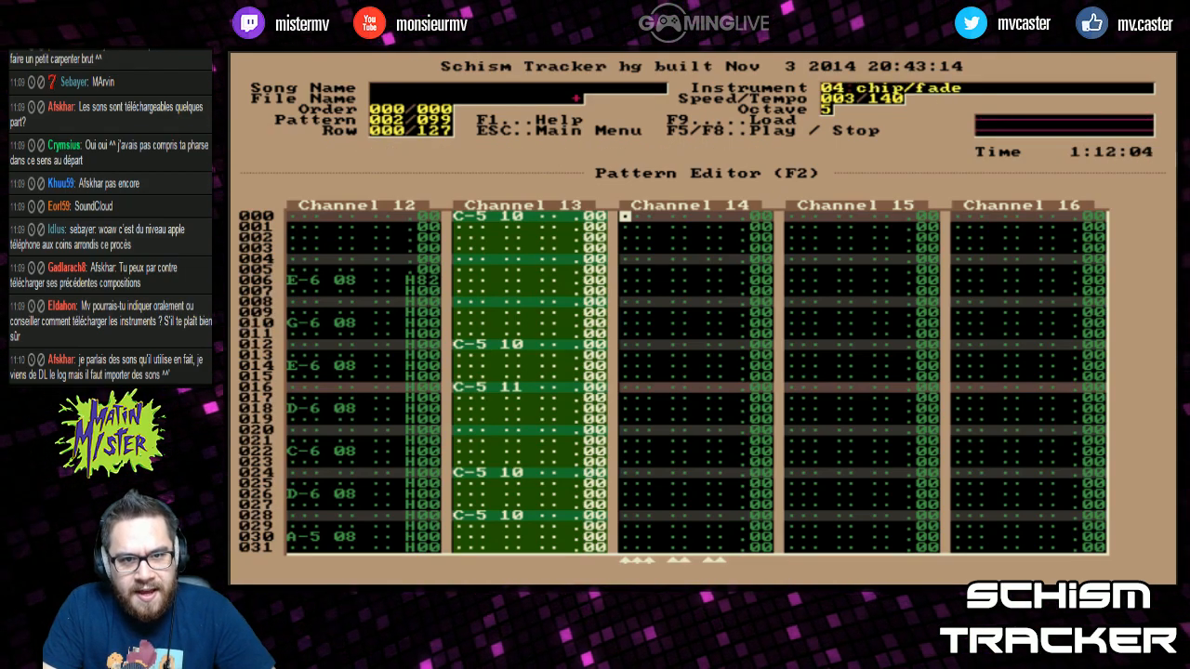
key("z")
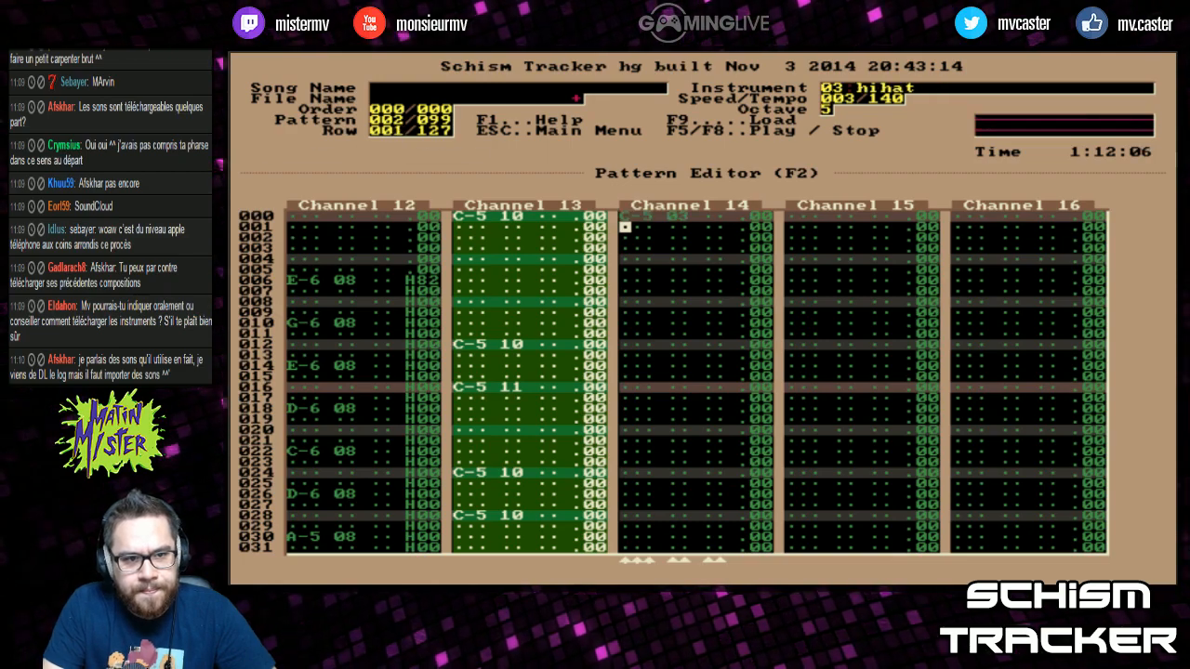
key("Down")
key("Down")
key("Down")
key("z")
key("Down")
key("Down")
key("Down")
key("z")
key("Down")
key("Down")
key("Down")
key("z")
Add a Q42 retrigger effect at row 012 on Channel 14 and continue it with Q00 through row 015
key("Right")
key("Right")
key("Right")
key("Right")
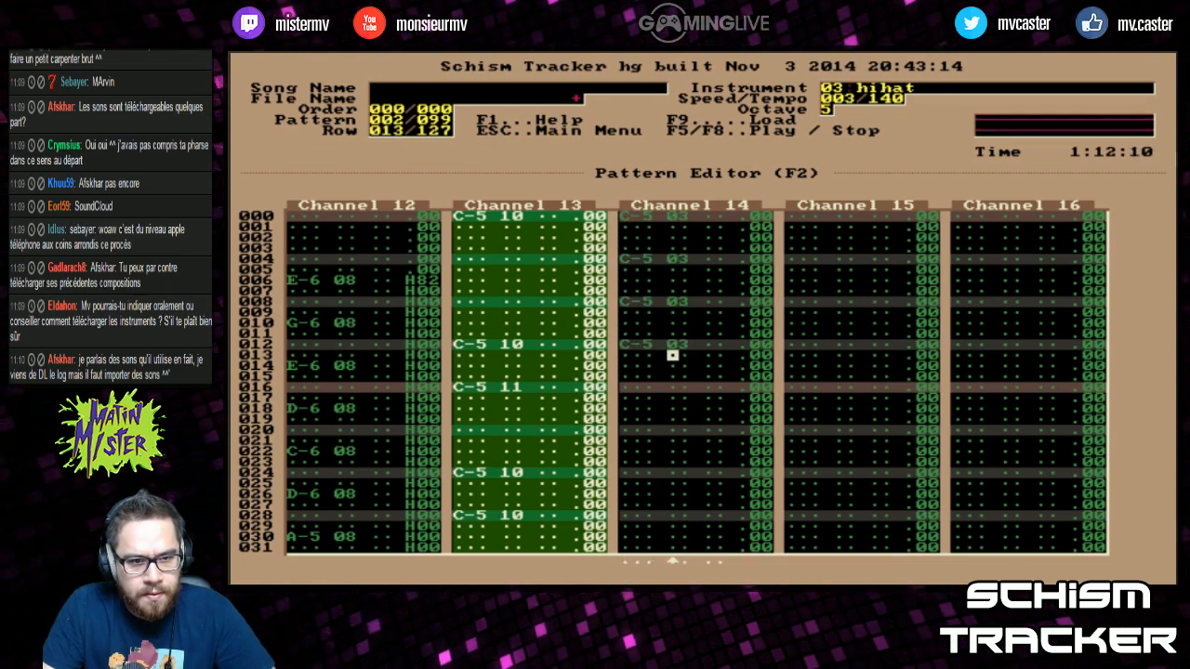
key("Down")
key("Down")
key("Down")
key("Right")
key("Up")
key("Up")
key("Up")
type("42")
Copy rows 000 to 016 of Channel 14's hihat part and paste them from row 016
key("Left")
key("Left")
key("Left")
key("Page_Up")
key("shift+Page_Down")
key("alt+c")
key("alt+p")
key("Page_Up")
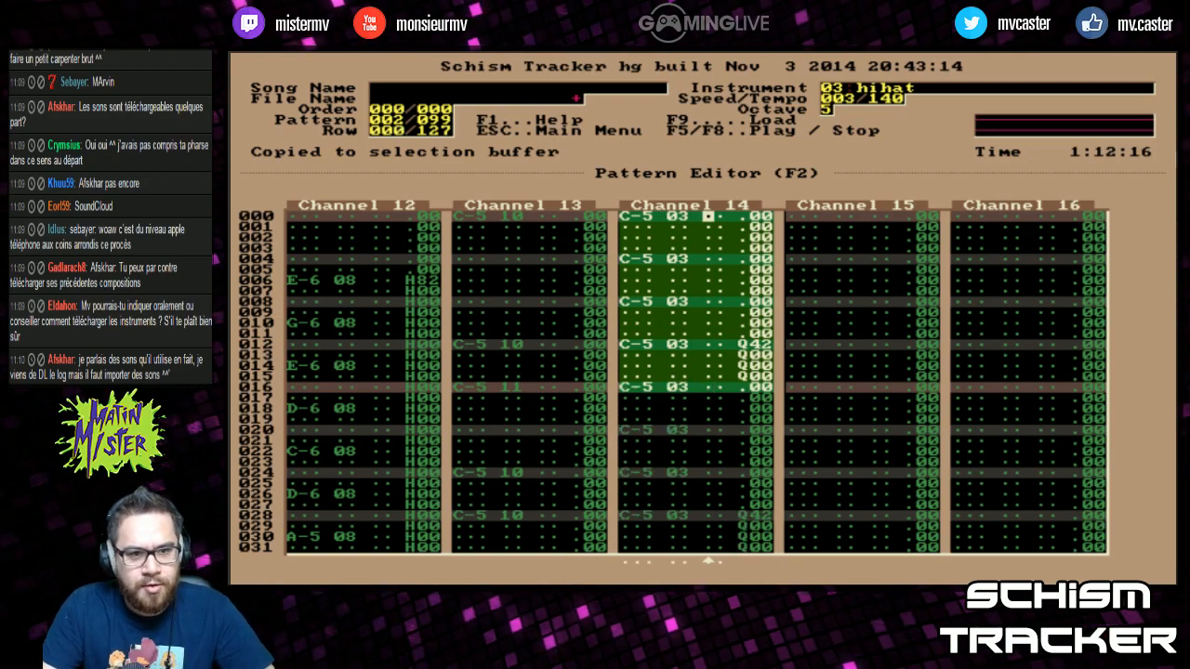
Set the Channel 14 hihat volumes to 32 at rows 004 and 020, and to 16 at row 008
key("Down")
key("Down")
key("Down")
type("32")
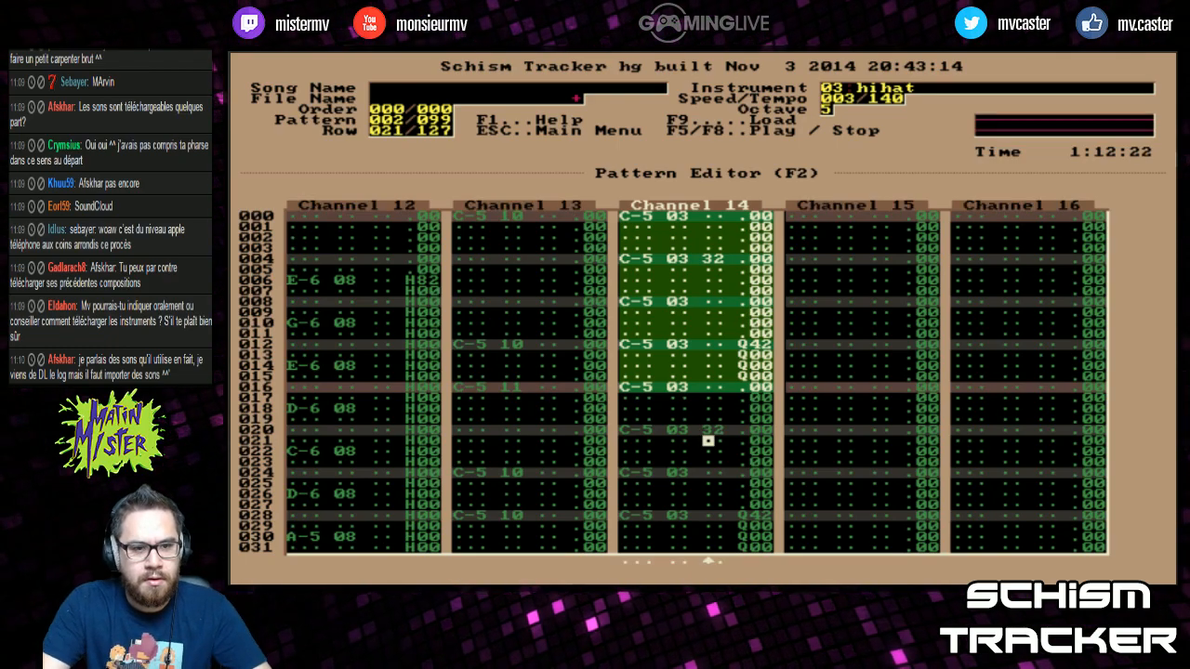
key("F7")
key("F8")
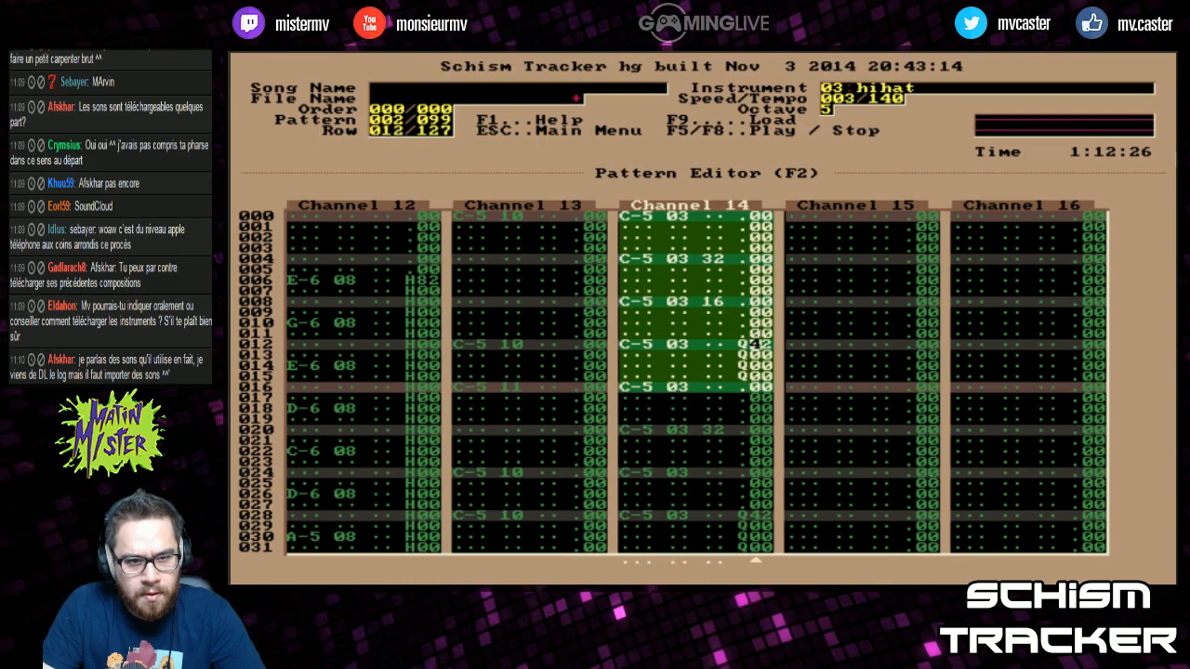
Change the retrigger effect at row 012 on Channel 14 to Q43 and play the pattern
key("F6")
key("F8")
key("F6")
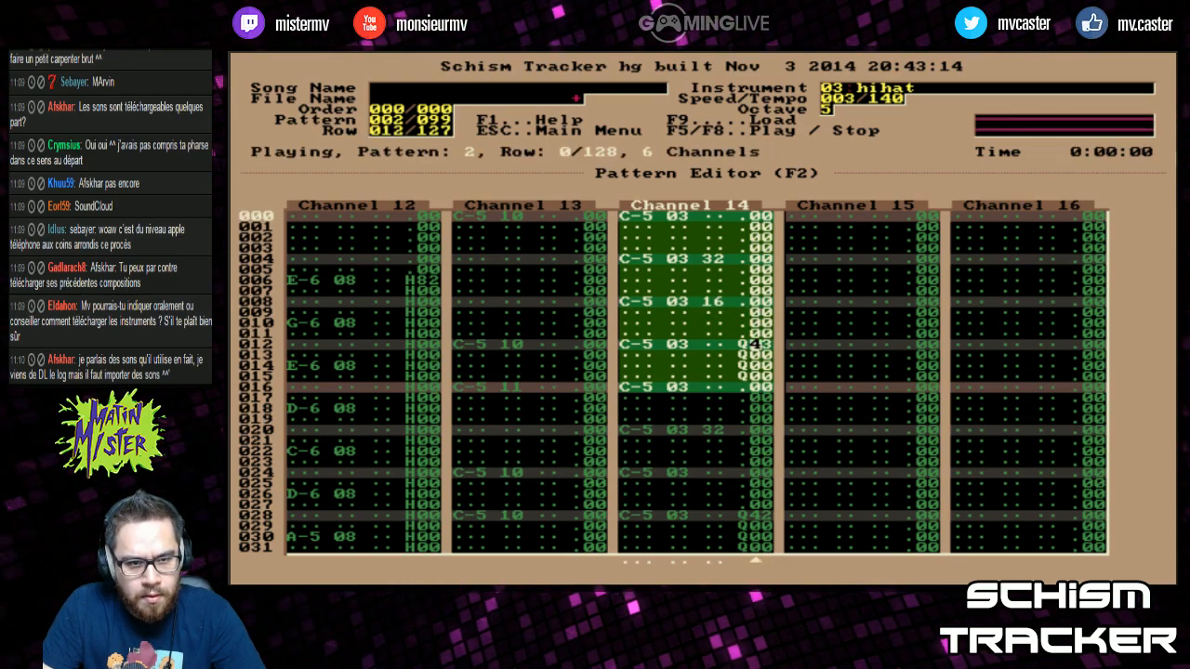
left_click(744, 514)
key("F6")
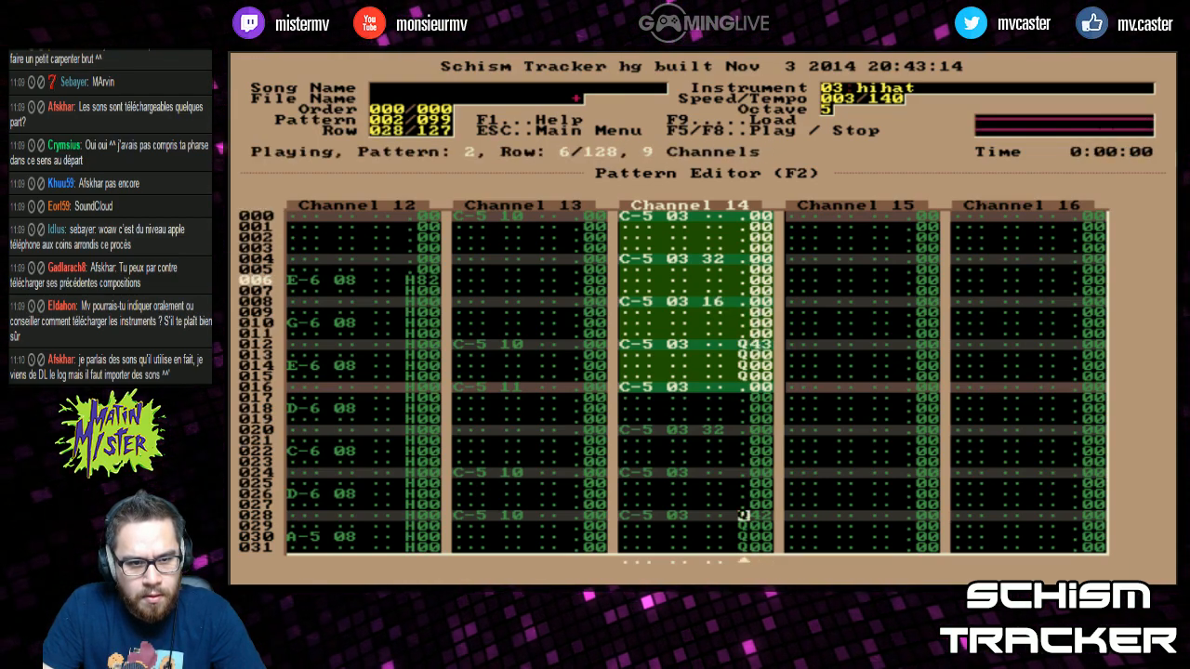
Enter a Q41 effect with volume 32 at row 024 on Channel 14, continue with Q00 through row 027, and play the pattern
left_click(708, 495)
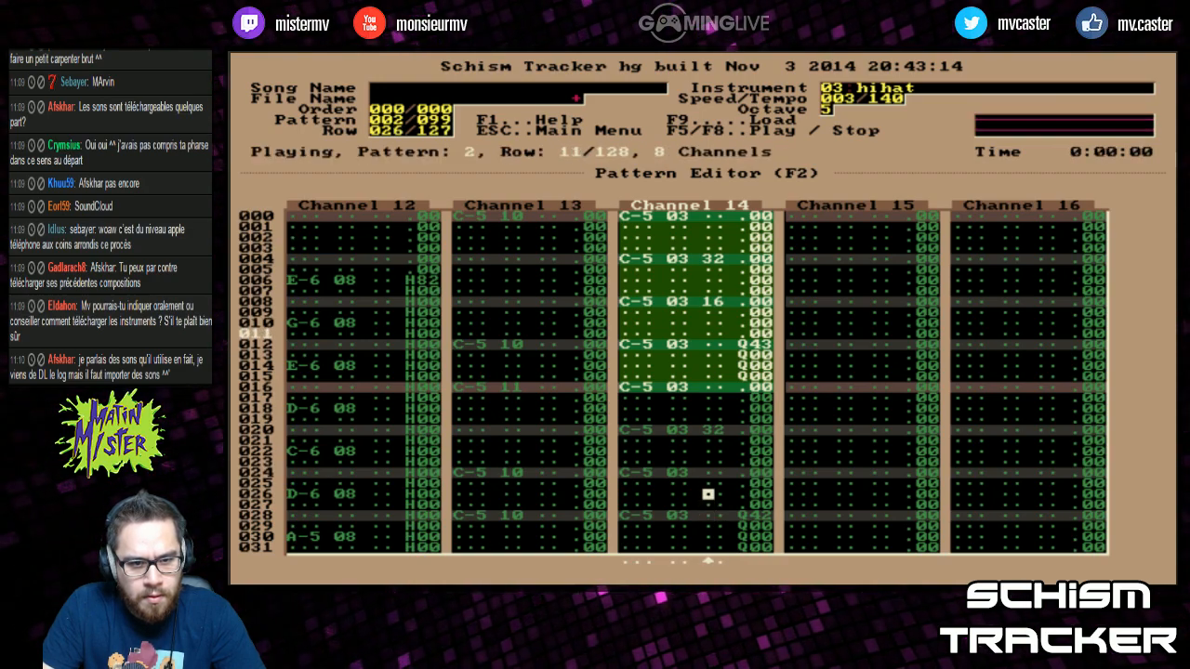
left_click(755, 505)
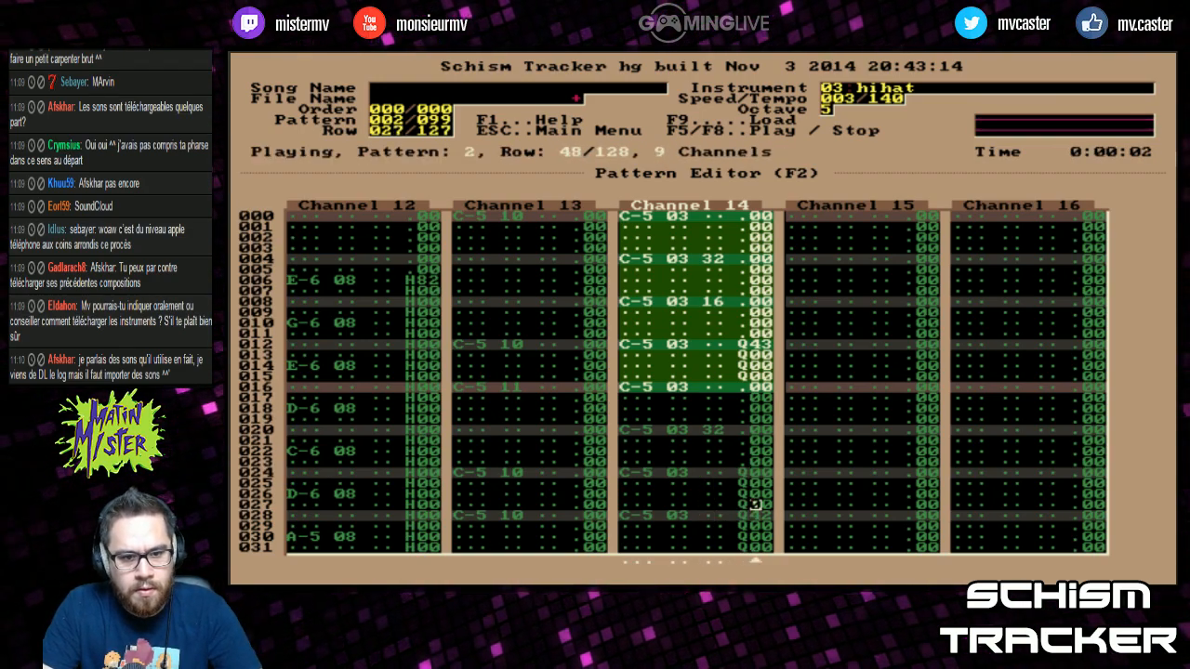
left_click(767, 472)
key("F6")
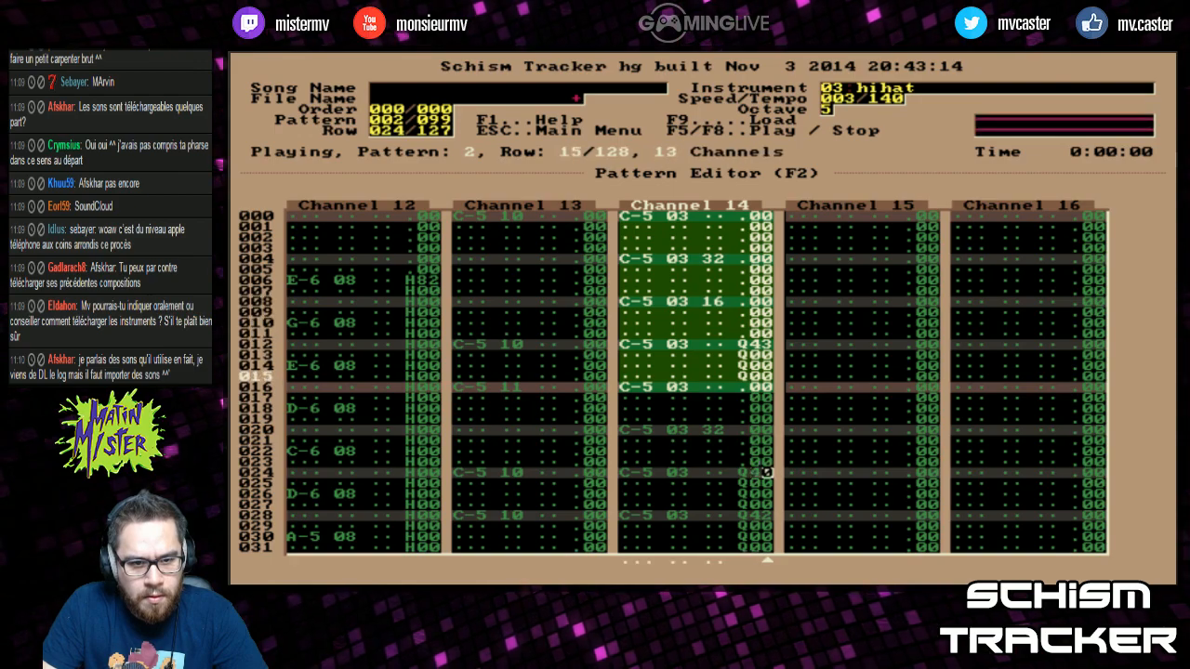
left_click(719, 472)
left_click(707, 472)
key("F6")
type("32")
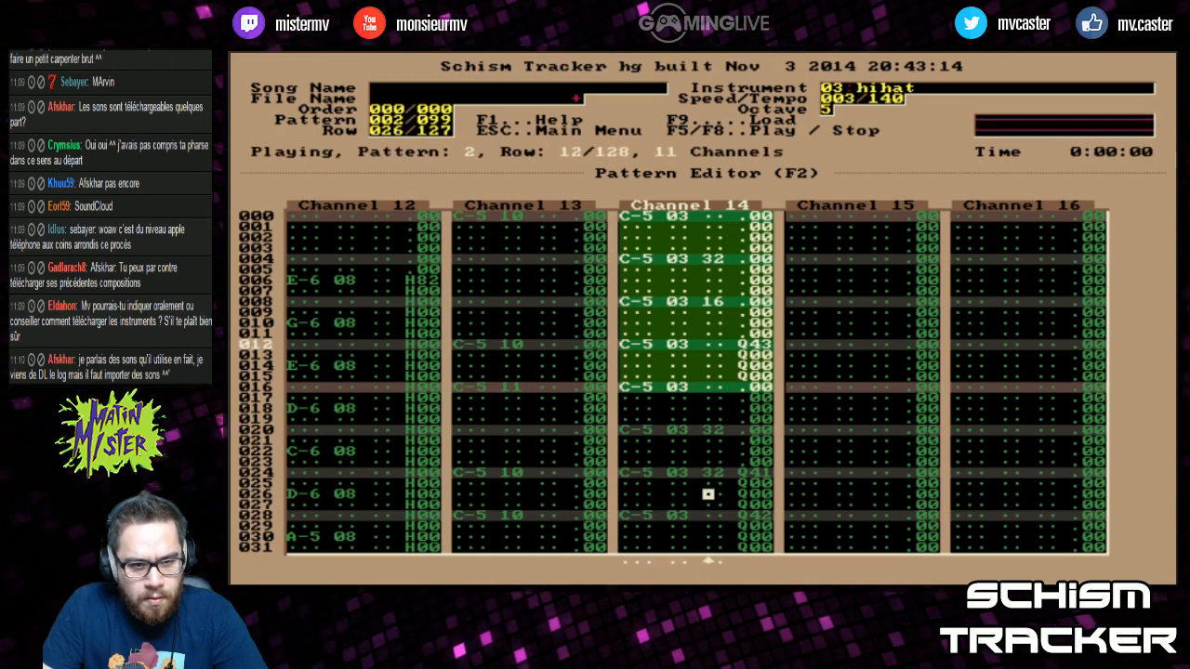
Enter rising hihat notes C-3, C-4, C-5 and C-6 at rows 024 to 027 on Channel 14 and play the pattern
left_click(624, 493)
key("F8")
key("Up")
key("KP_Divide")
key("z")
key("KP_Multiply")
key("z")
key("KP_Multiply")
key("z")
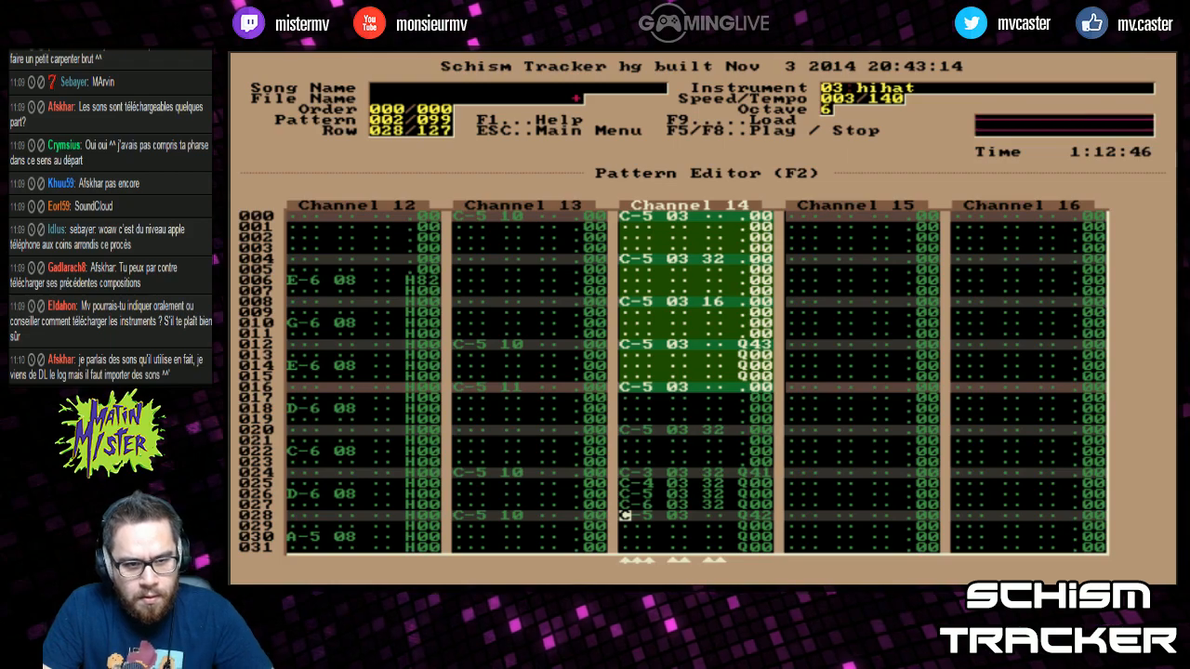
key("F6")
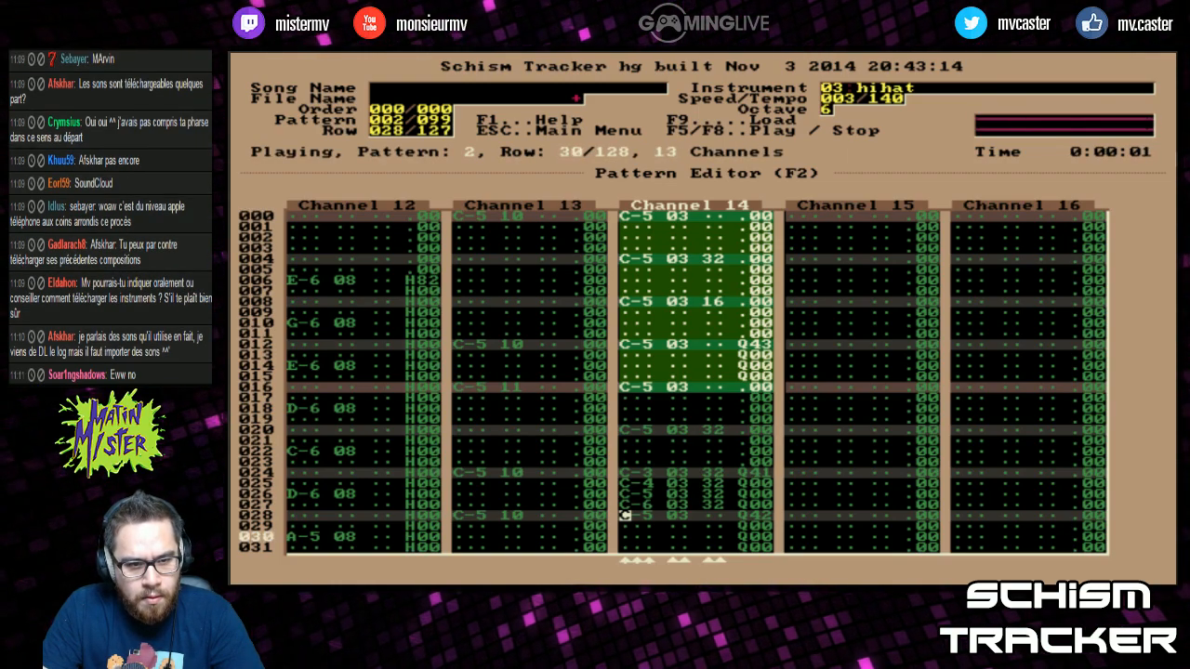
key("F6")
Clear the Channel 14 note at row 028 and the Q effects from rows 028 to 031, and play the pattern
key("Down")
key("Right")
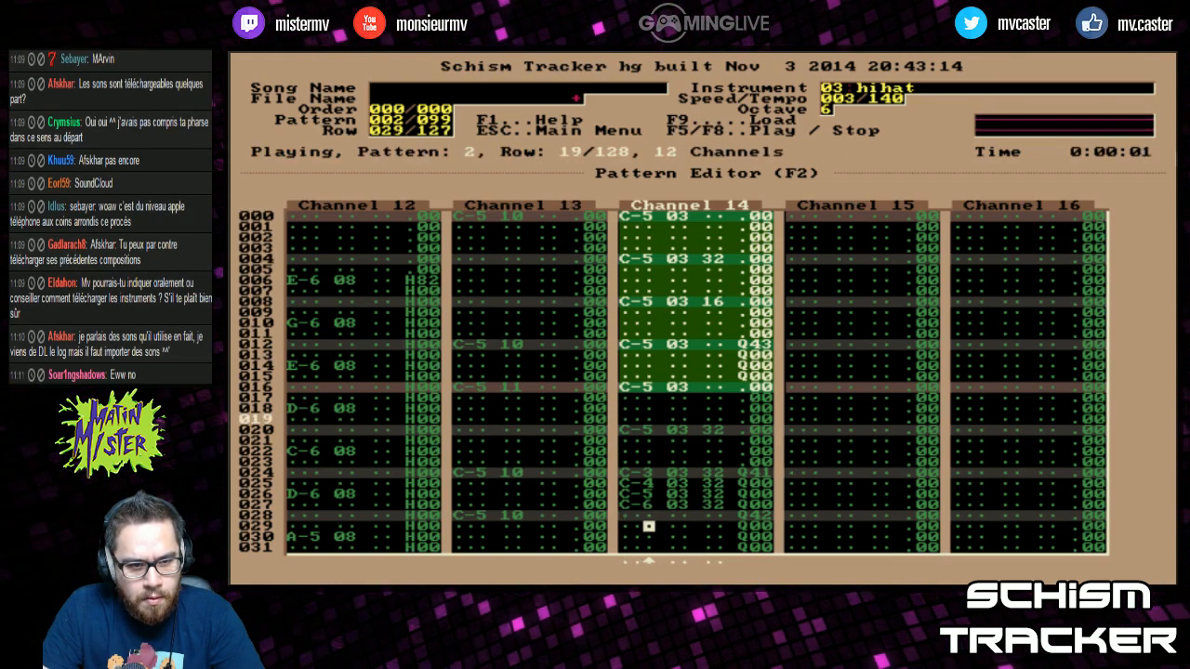
key("Right")
key("Right")
key("Right")
key("Right")
key("Right")
key("Right")
key("F8")
left_click(756, 514)
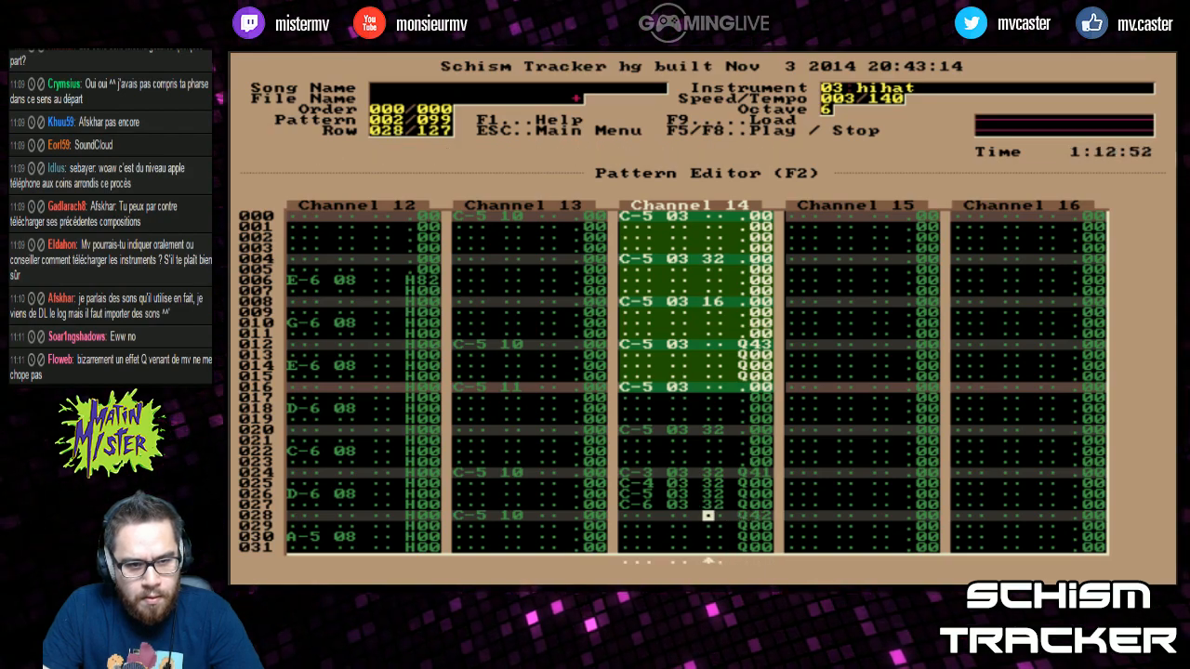
key("F6")
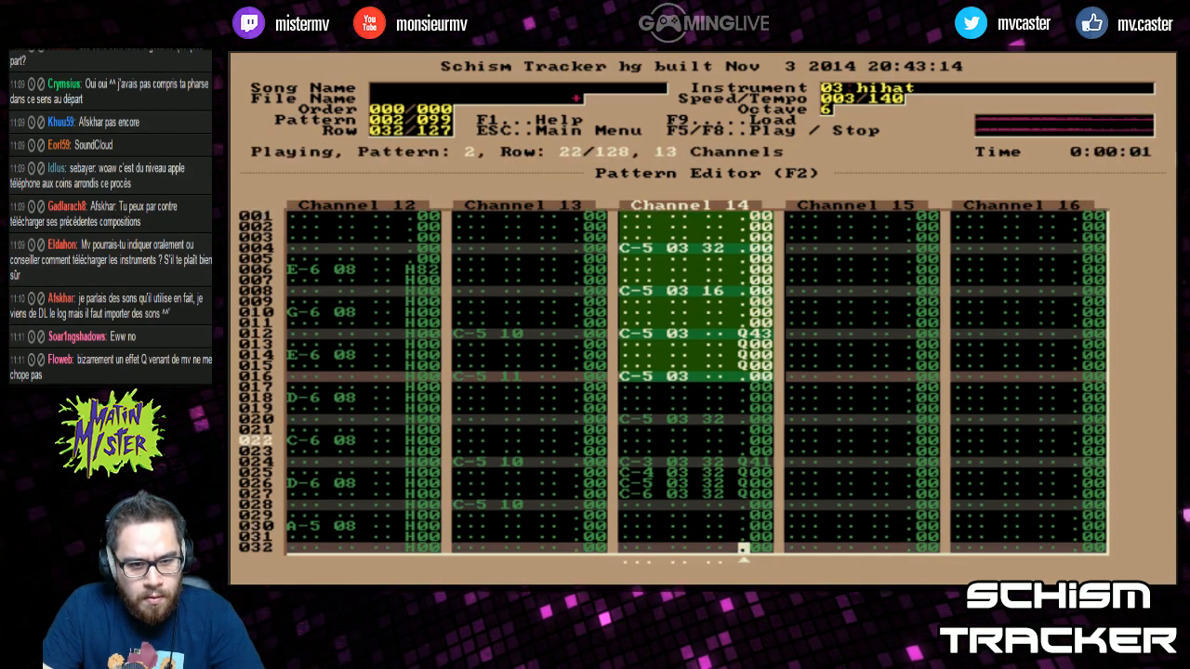
Enter an E20 effect at row 028 on Channel 14, continue with E00 through row 031, and play the pattern
key("F8")
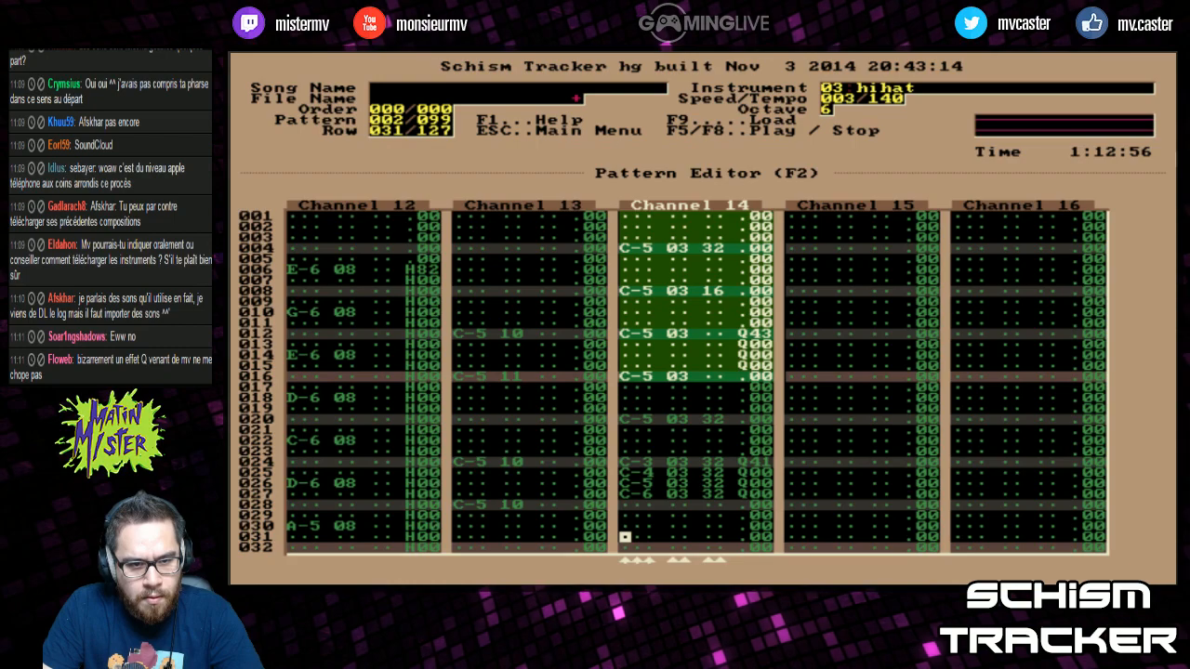
left_click(744, 516)
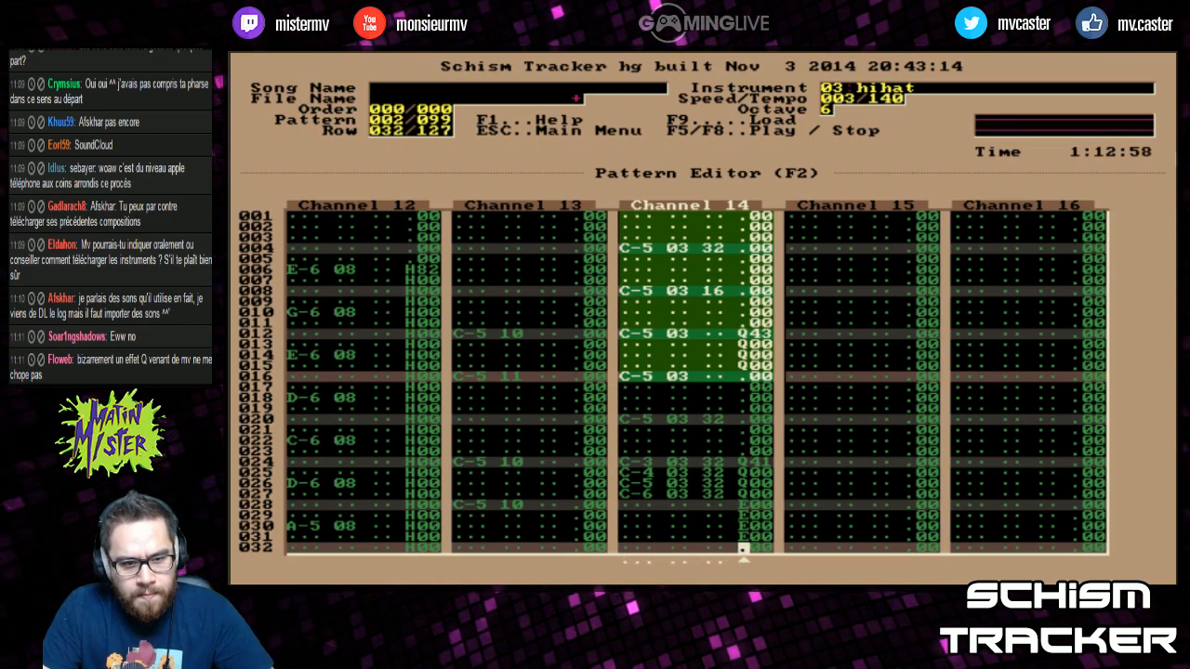
key("F6")
key("F8")
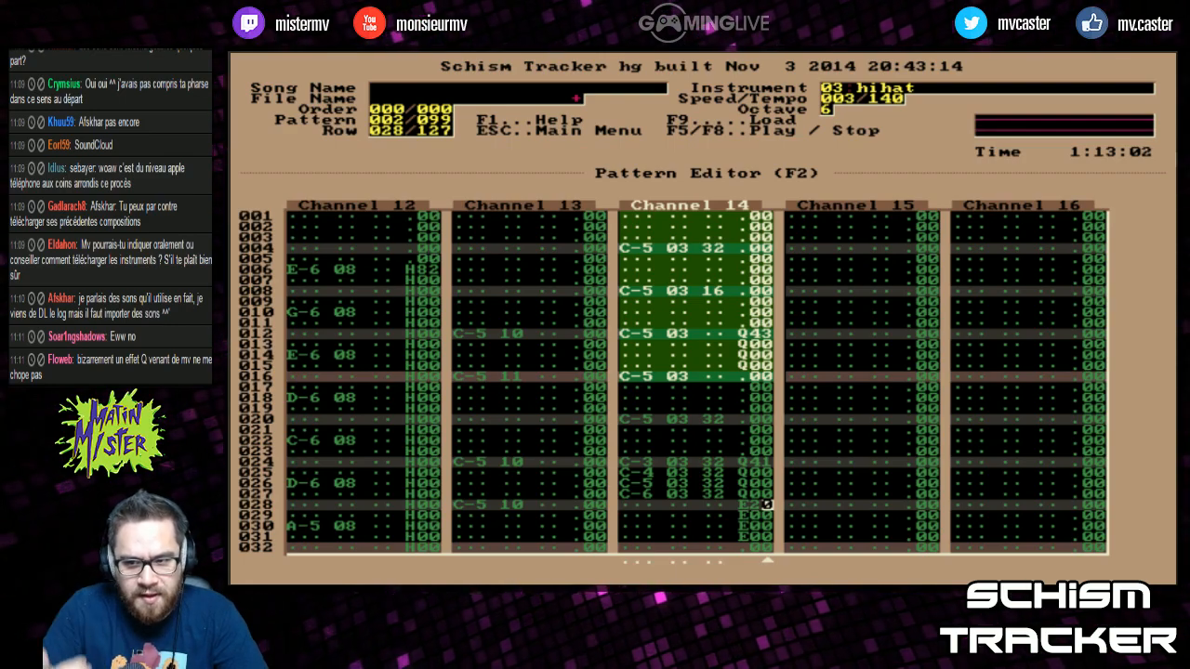
key("F6")
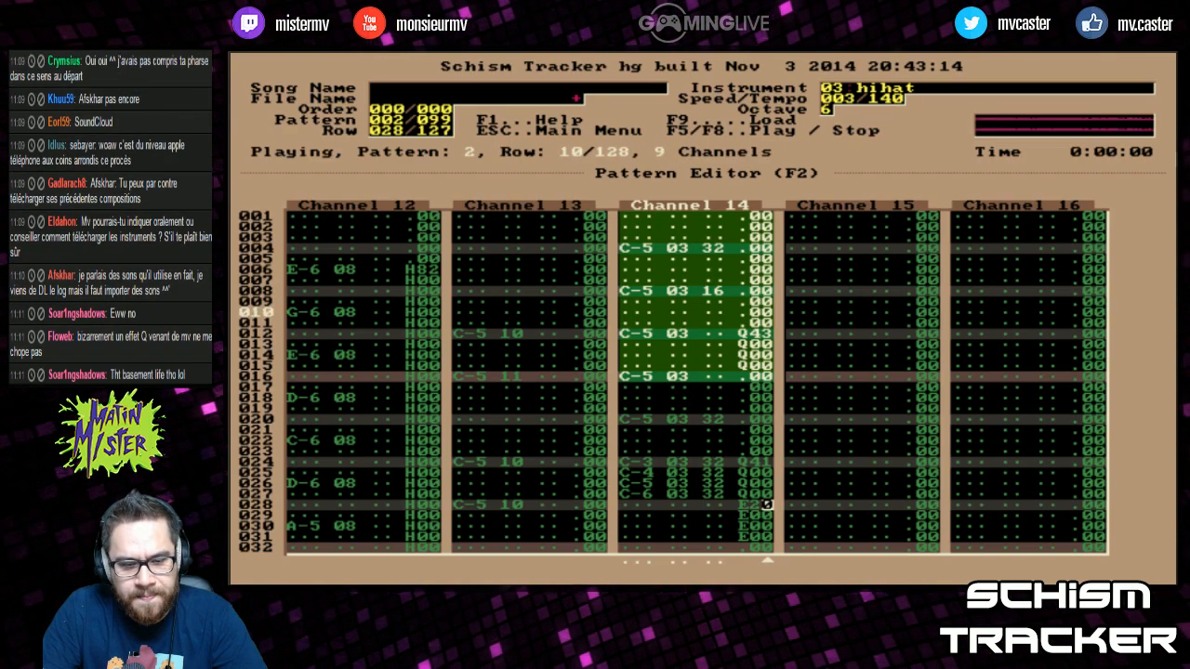
key("F8")
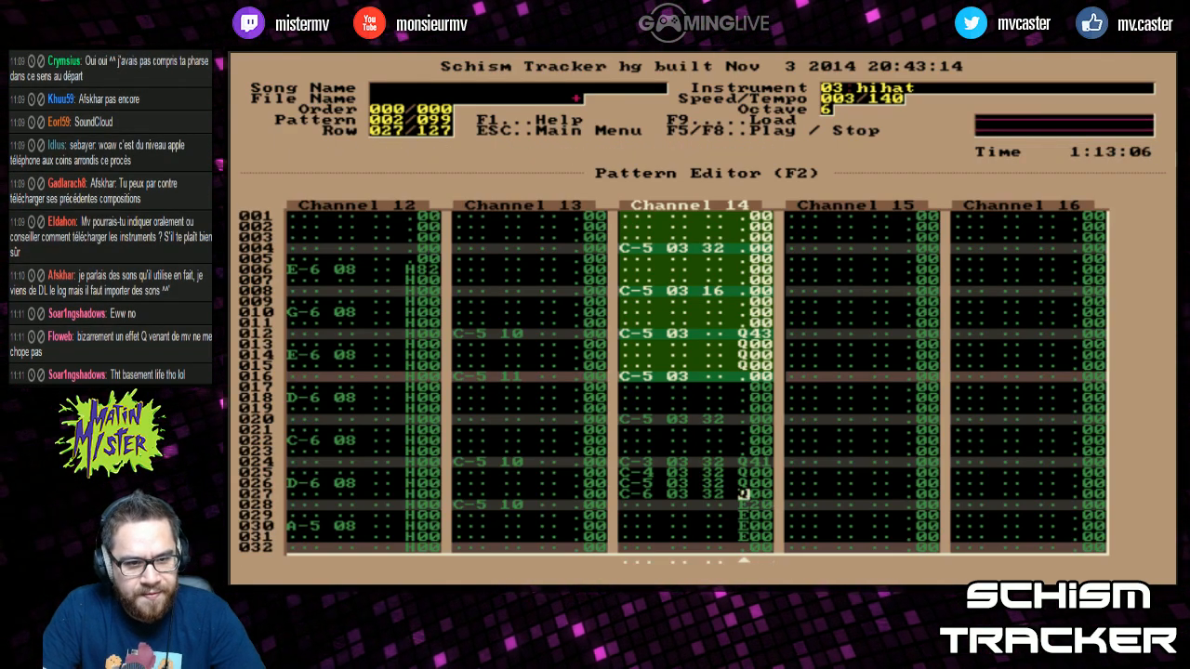
Place a C-5 hihat note with volume 32 at row 028 on Channel 14 and play the pattern
key("Down")
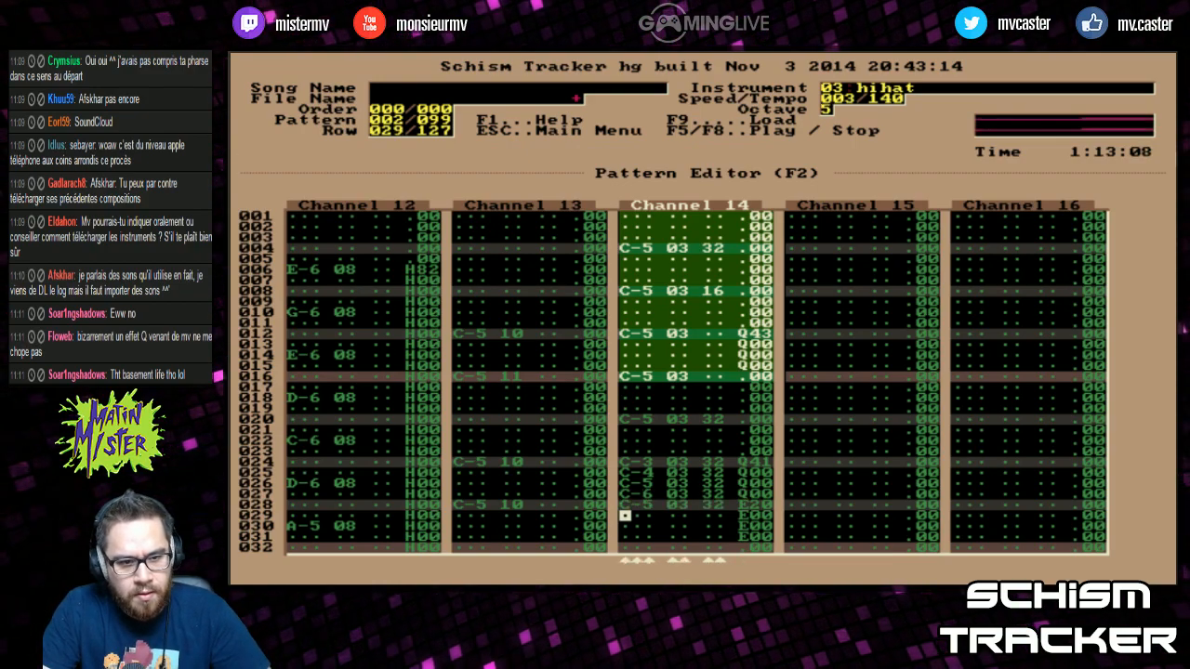
key("F6")
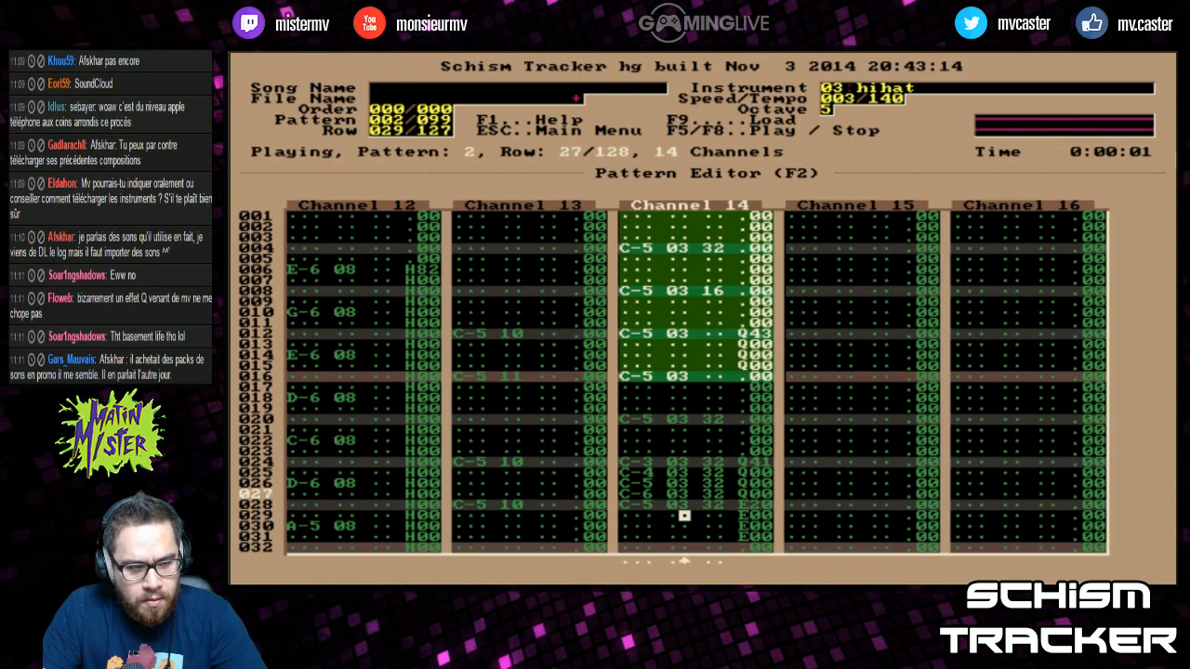
key("F8")
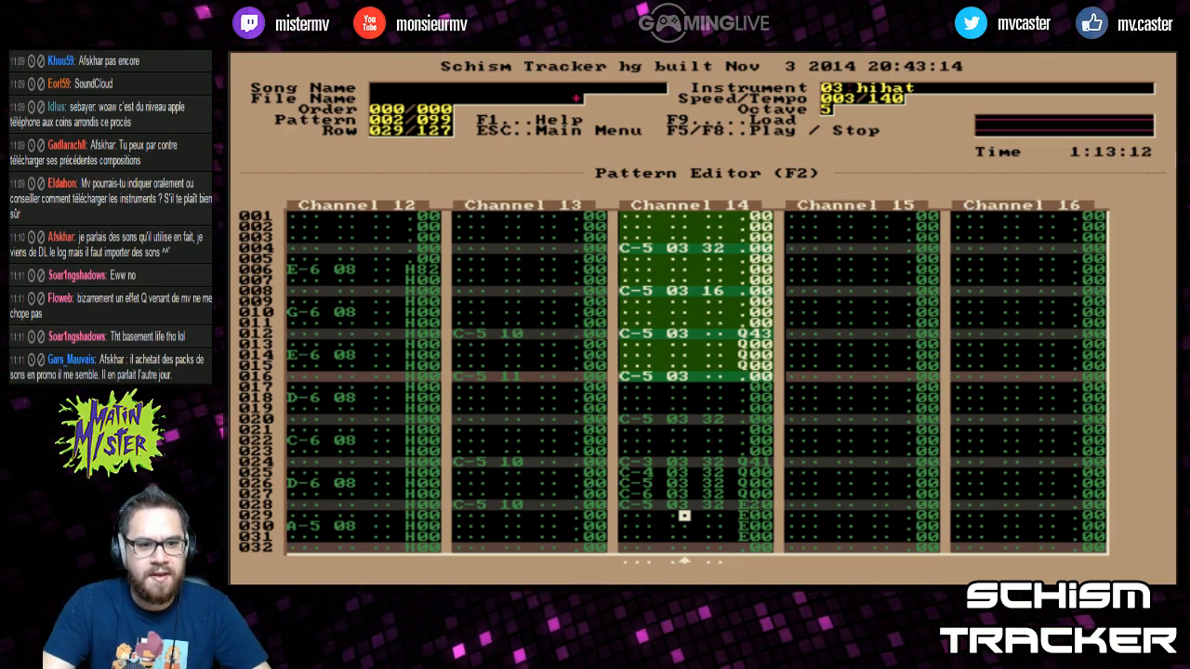
Copy rows 000 to 031 of Channel 14 and paste them repeatedly from row 032 to fill the channel through row 127
key("shift+Down")
key("shift+Down")
key("shift+Down")
key("shift+Down")
key("shift+Down")
key("shift+Down")
key("shift+Down")
key("shift+Down")
key("shift+Down")
key("shift+Down")
key("shift+Down")
key("shift+Down")
key("shift+Down")
key("shift+Down")
key("shift+Down")
key("shift+Down")
key("shift+Down")
key("shift+Down")
key("alt+c")
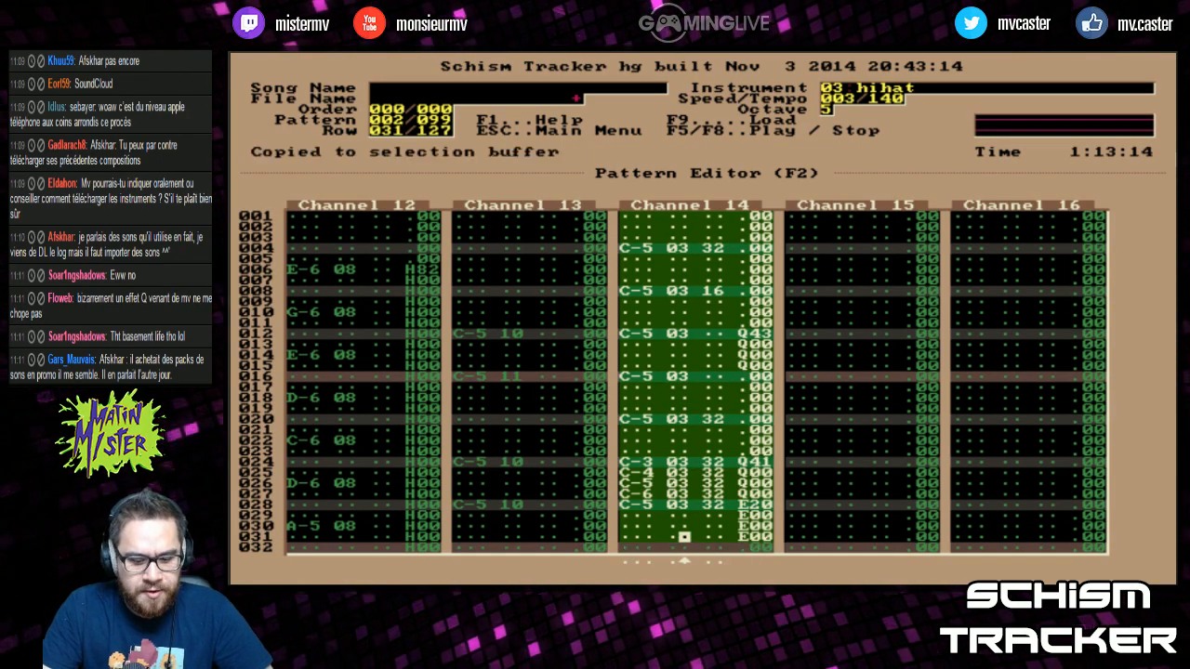
key("alt+p")
Listen to the looping pattern while moving to the start of Channel 15, and stop playback
key("F5")
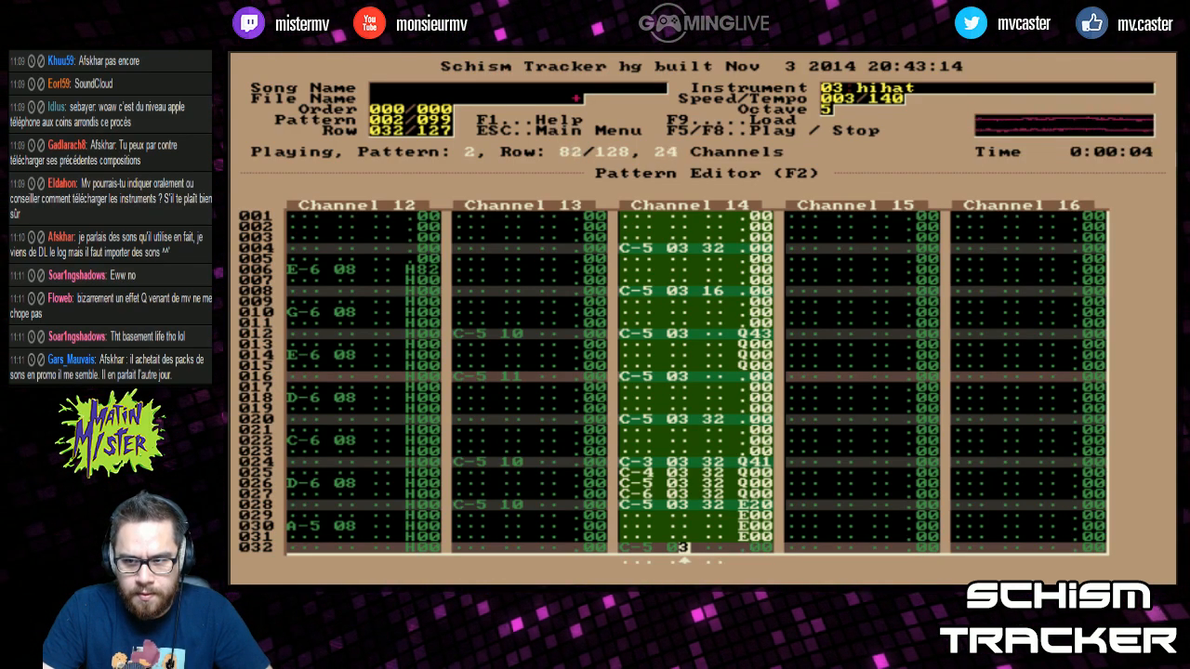
key("Tab")
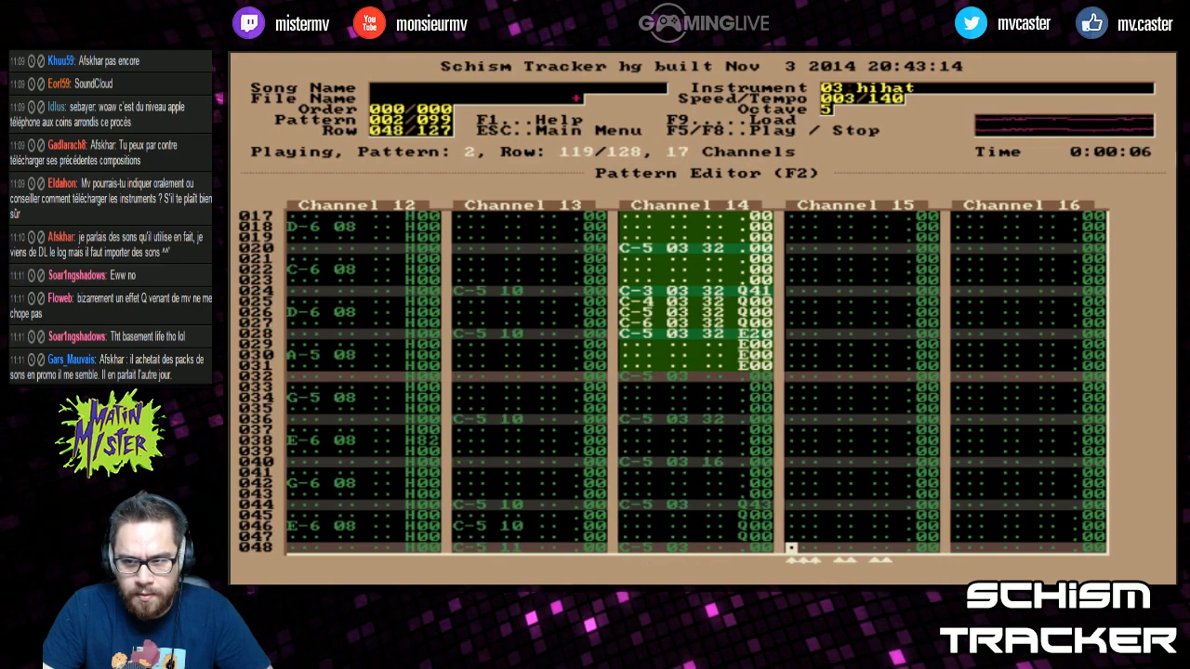
key("End")
key("Page_Up")
key("Page_Up")
key("Page_Up")
key("Page_Up")
key("Page_Up")
key("Page_Up")
key("Page_Up")
key("Page_Up")
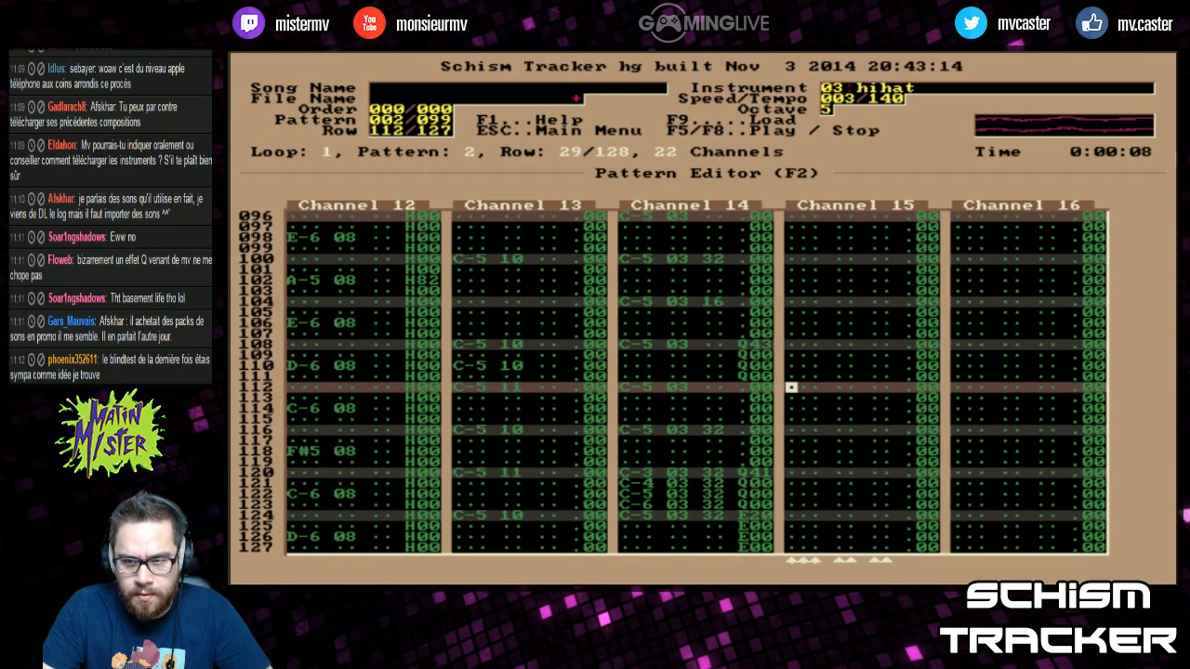
key("F8")
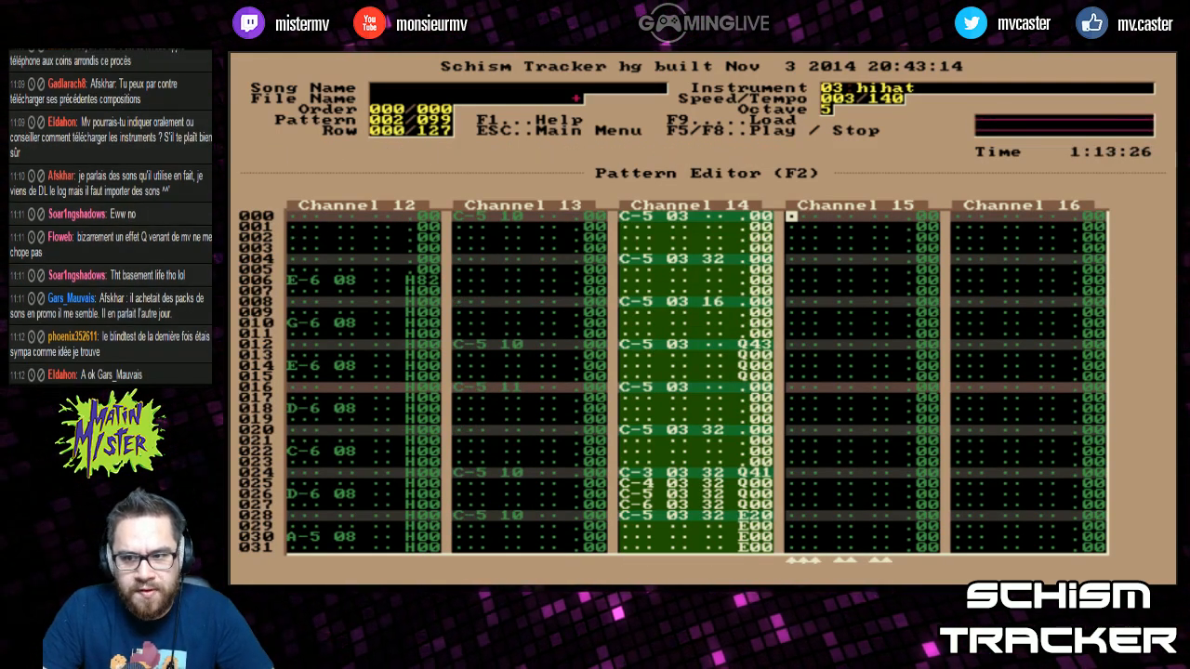
Save the module as essai in the D:\schism\nes directory
key("Escape")
key("Return")
key("Down")
key("Down")
key("Down")
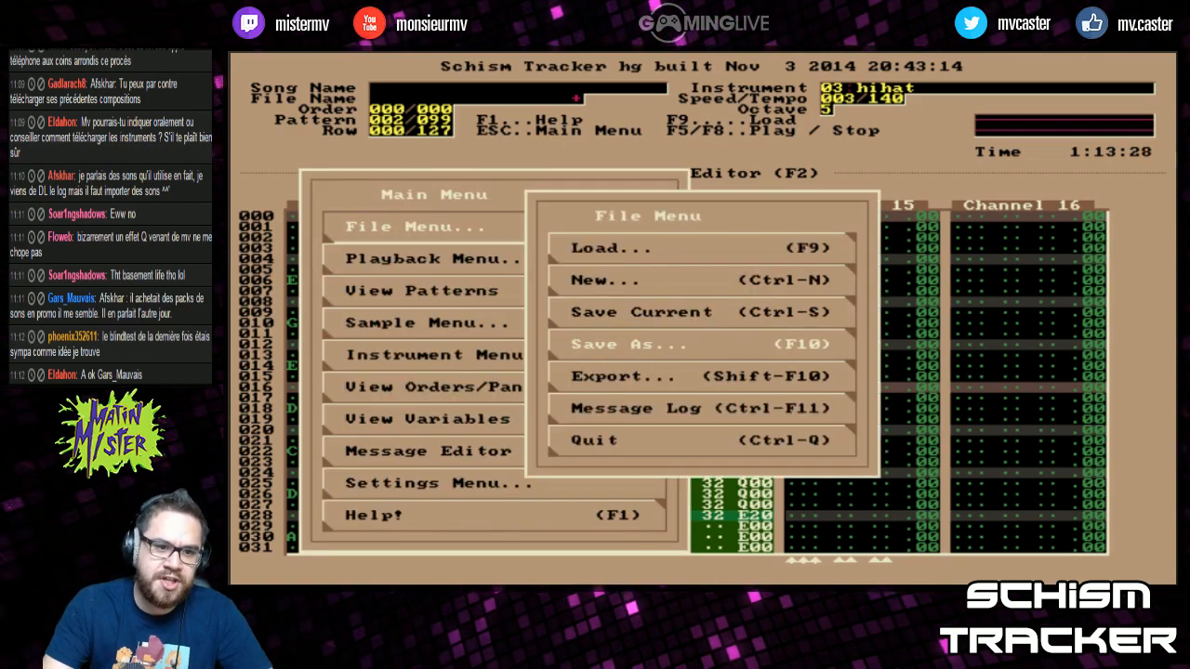
key("Return")
type("ess")
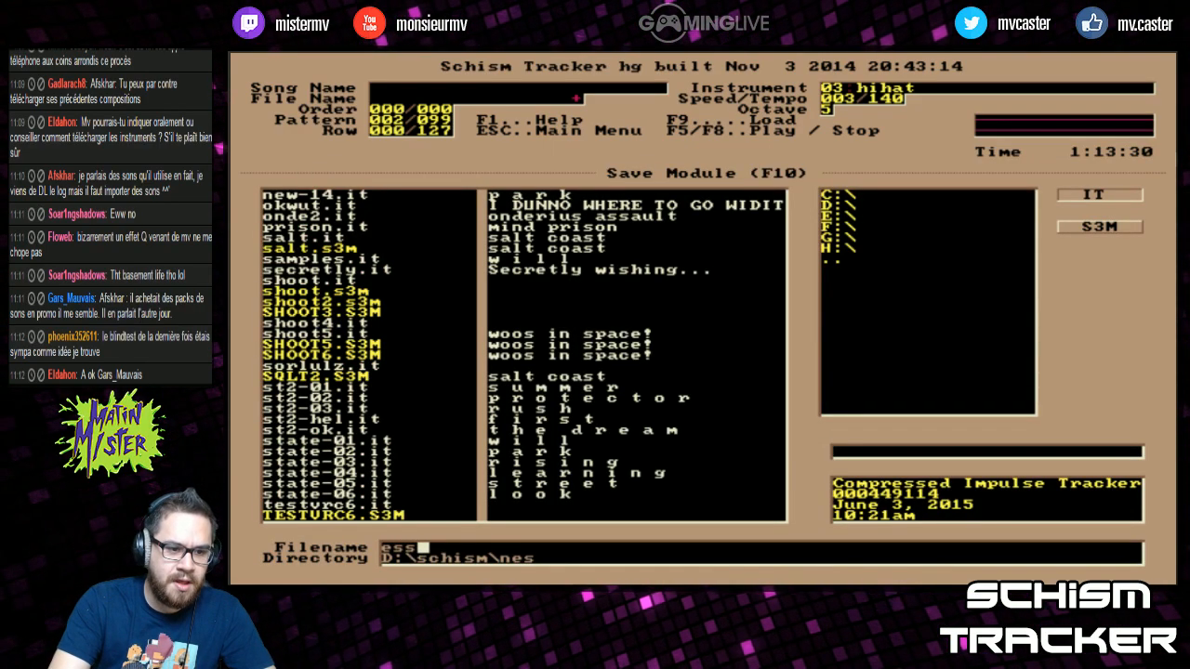
type("ai")
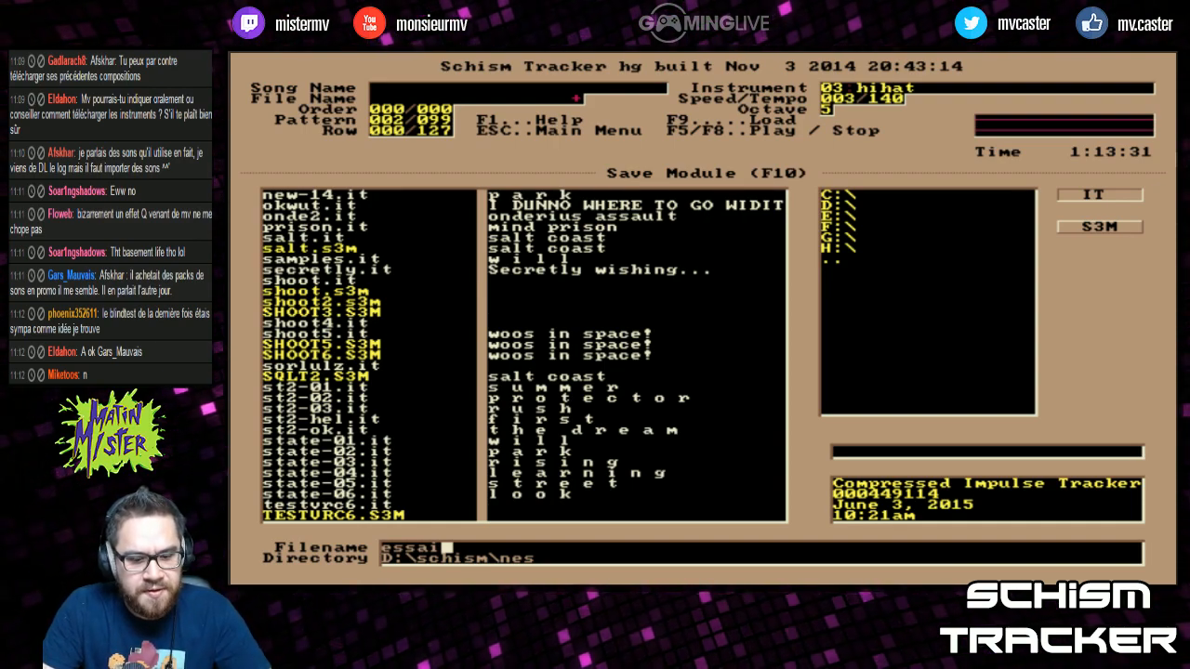
key("Return")
key("F3")
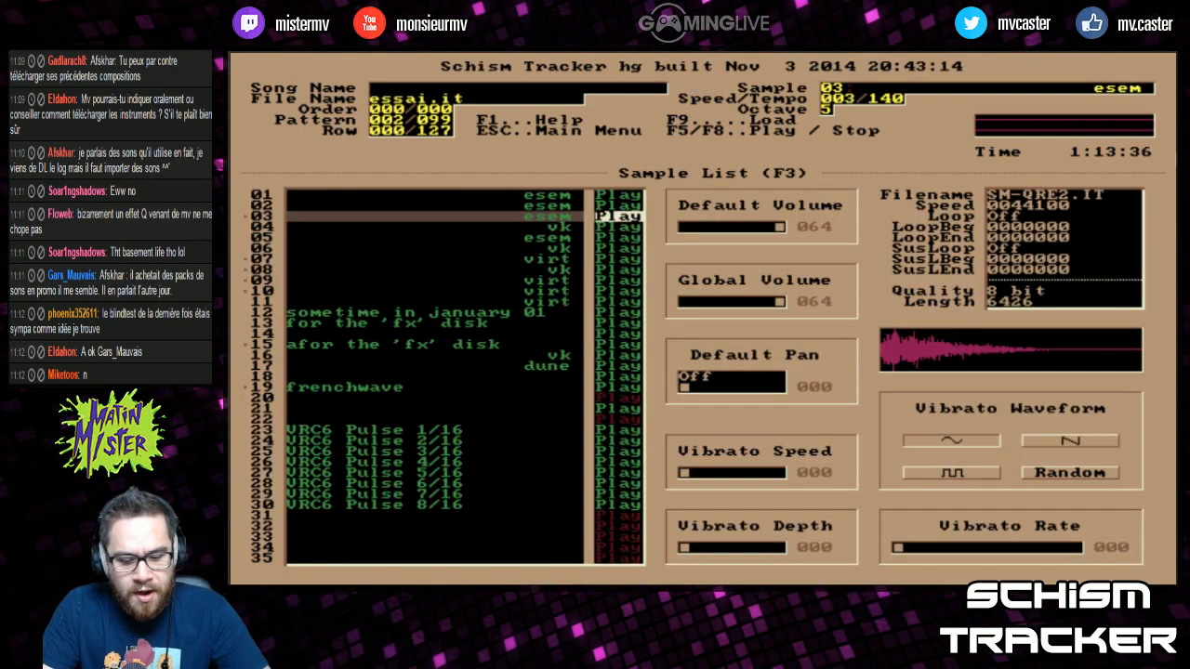
key("F11")
key("F12")
key("F11")
key("F10")
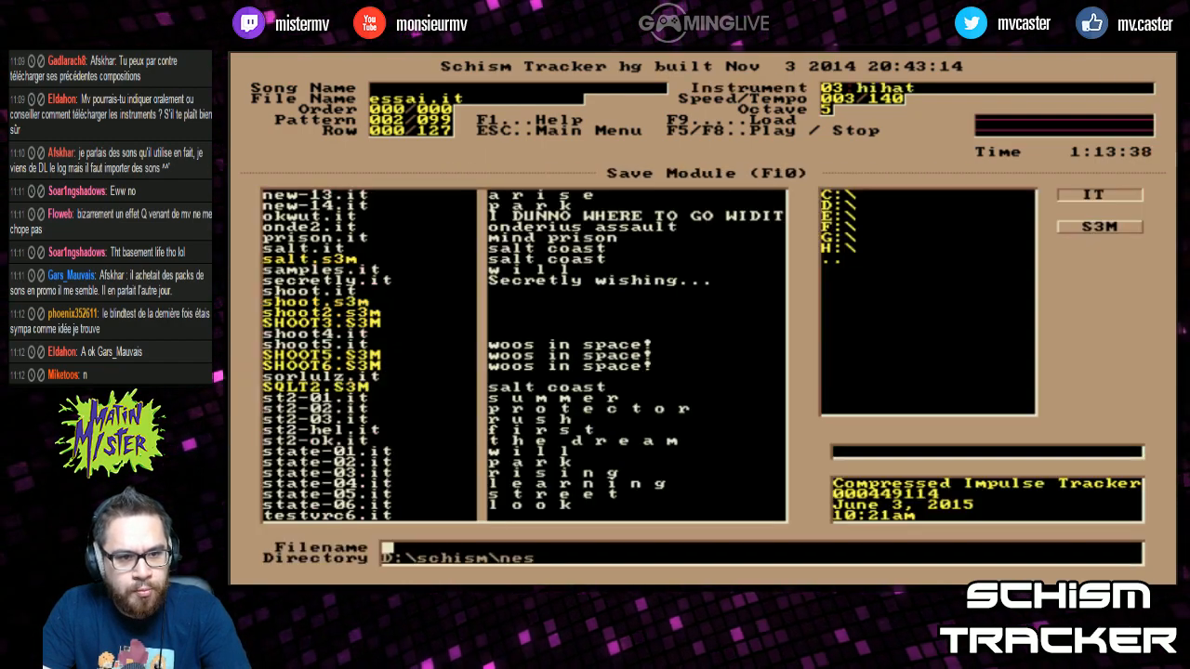
key("F9")
key("F4")
Select empty sample slot 32 in the sample list and open the sample loader for it
key("F3")
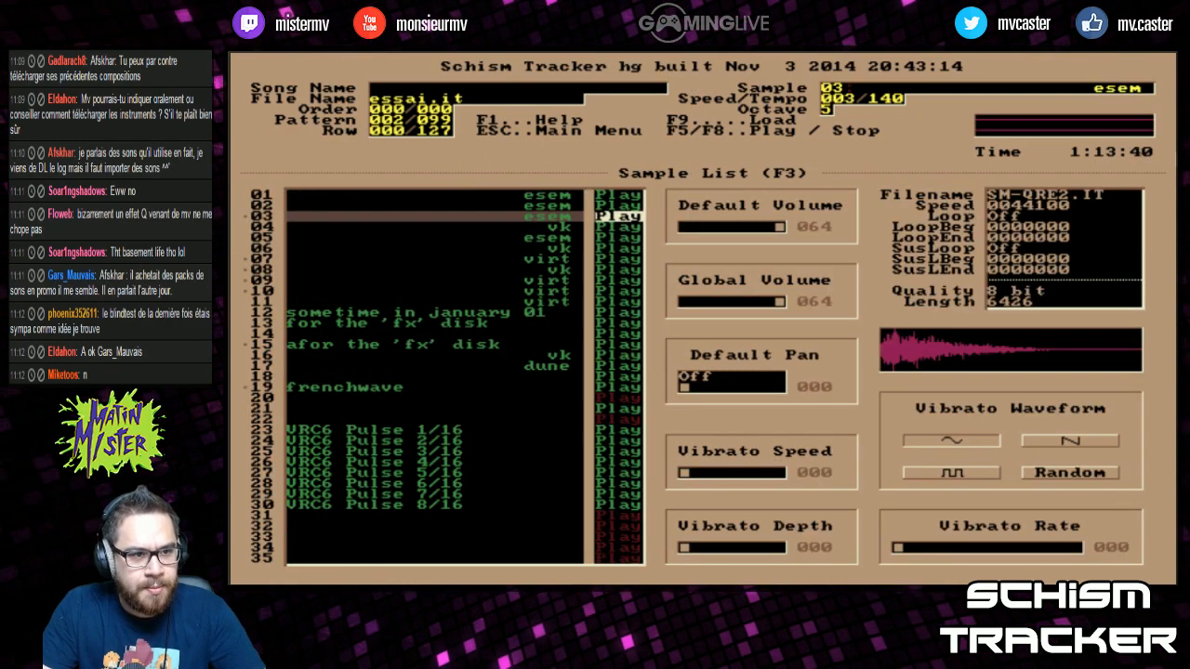
key("Page_Down")
key("Page_Down")
key("Up")
key("Up")
key("Up")
key("Up")
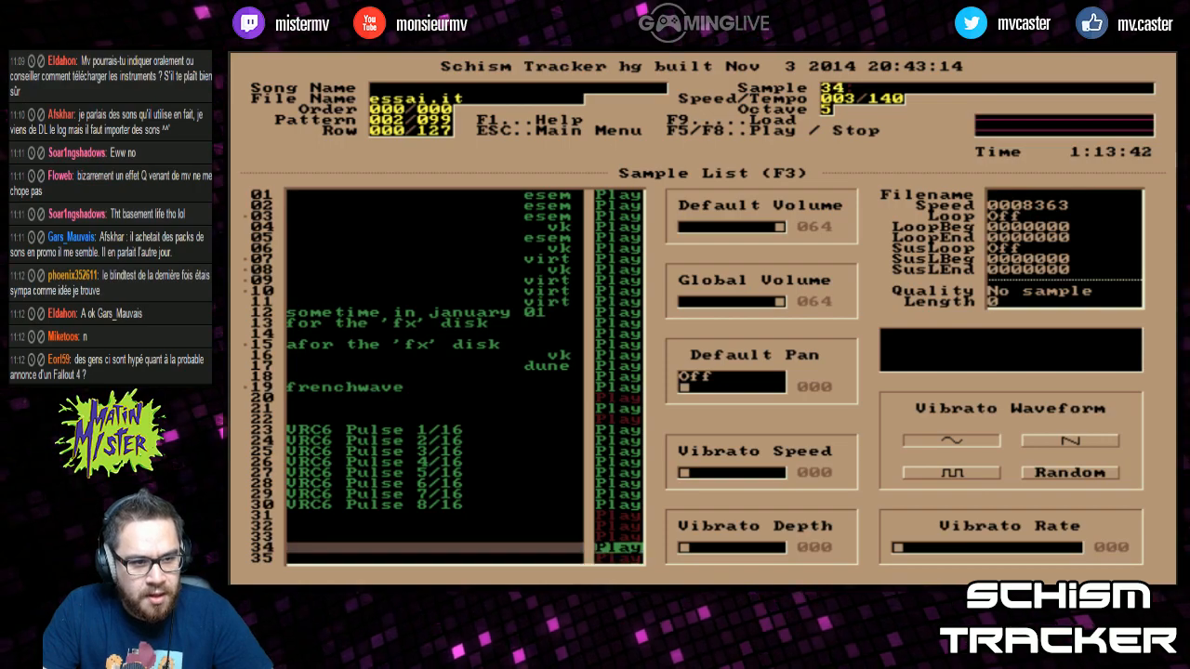
key("Down")
key("Return")
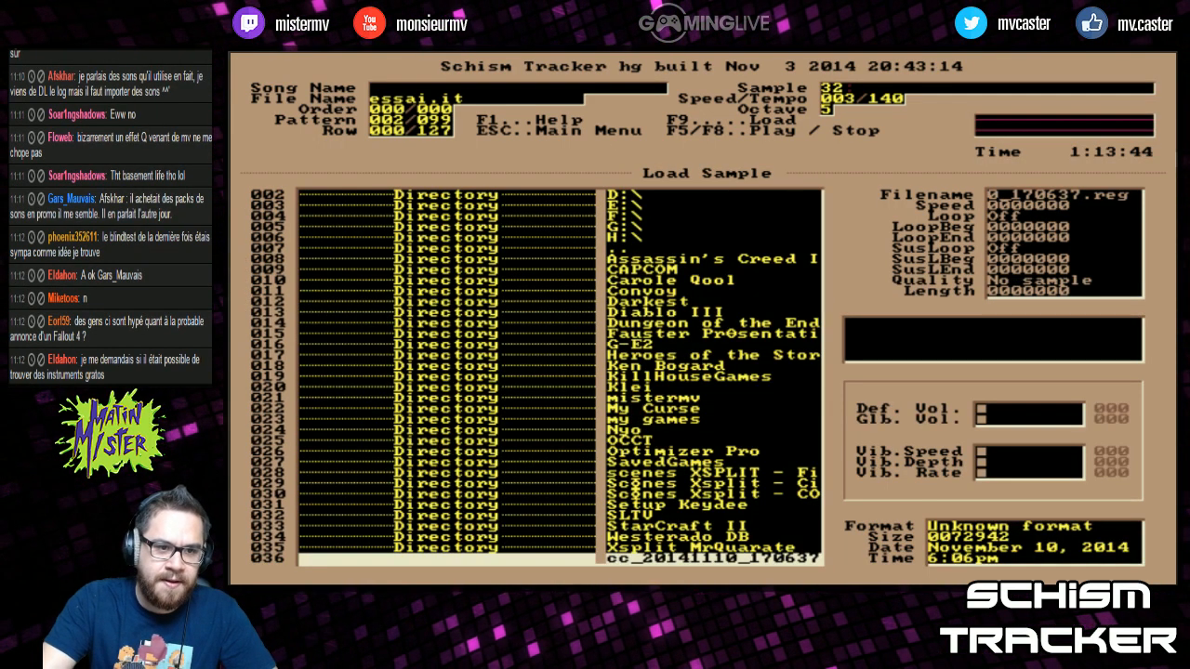
Browse the sample loader to the D: drive and open the schism directory
key("End")
key("Home")
key("Down")
key("Down")
key("Up")
key("Up")
key("Page_Down")
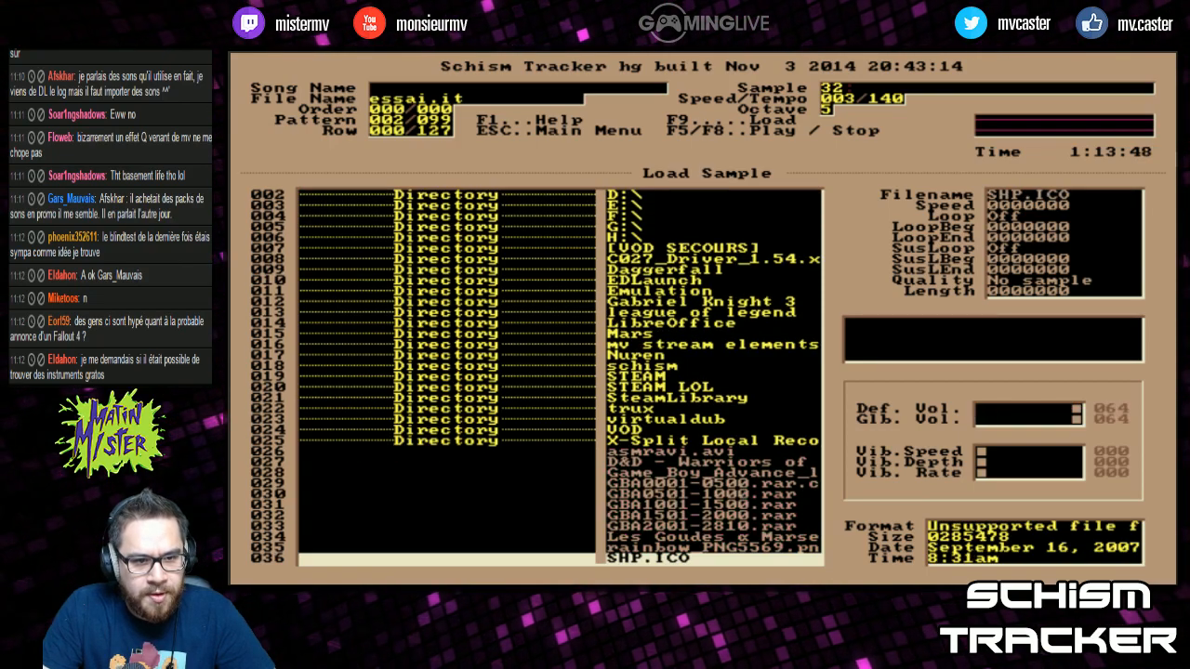
key("Up")
key("Up")
key("Up")
key("Up")
key("Up")
key("Up")
key("Up")
key("Up")
key("Up")
key("Up")
key("Up")
key("Up")
key("Up")
key("Up")
key("Up")
key("Up")
key("Up")
key("Up")
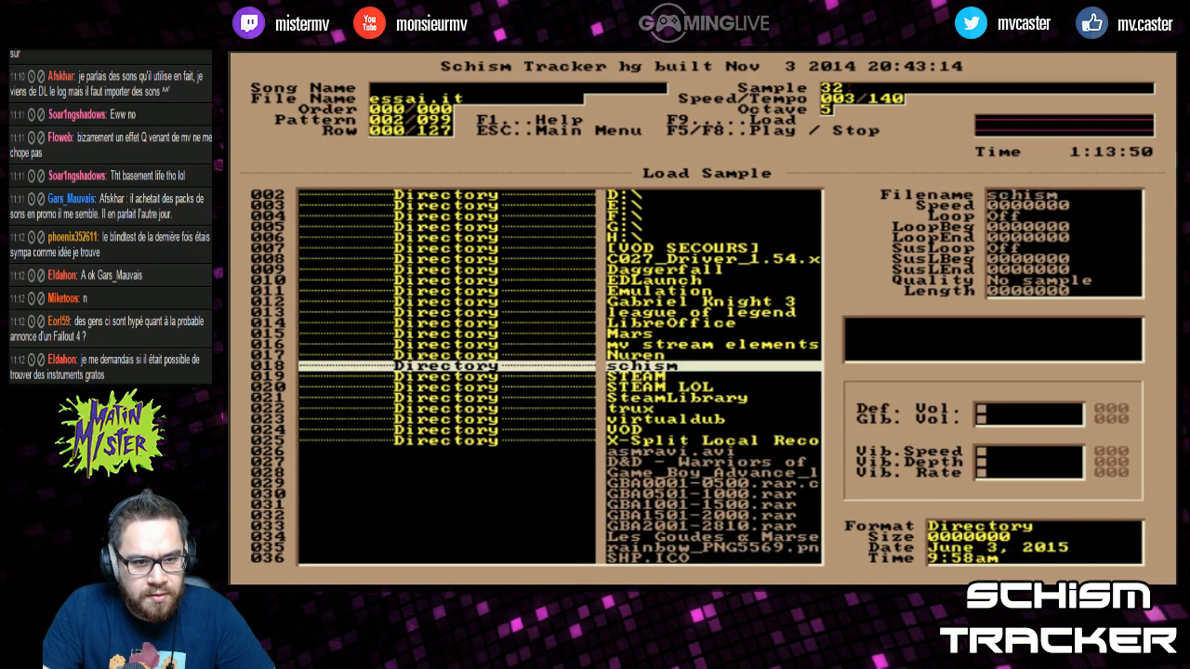
key("Return")
Open secretly.it in the schism directory to list the samples it contains
key("Up")
key("Up")
key("Up")
key("Up")
key("Down")
key("Down")
key("Down")
key("Down")
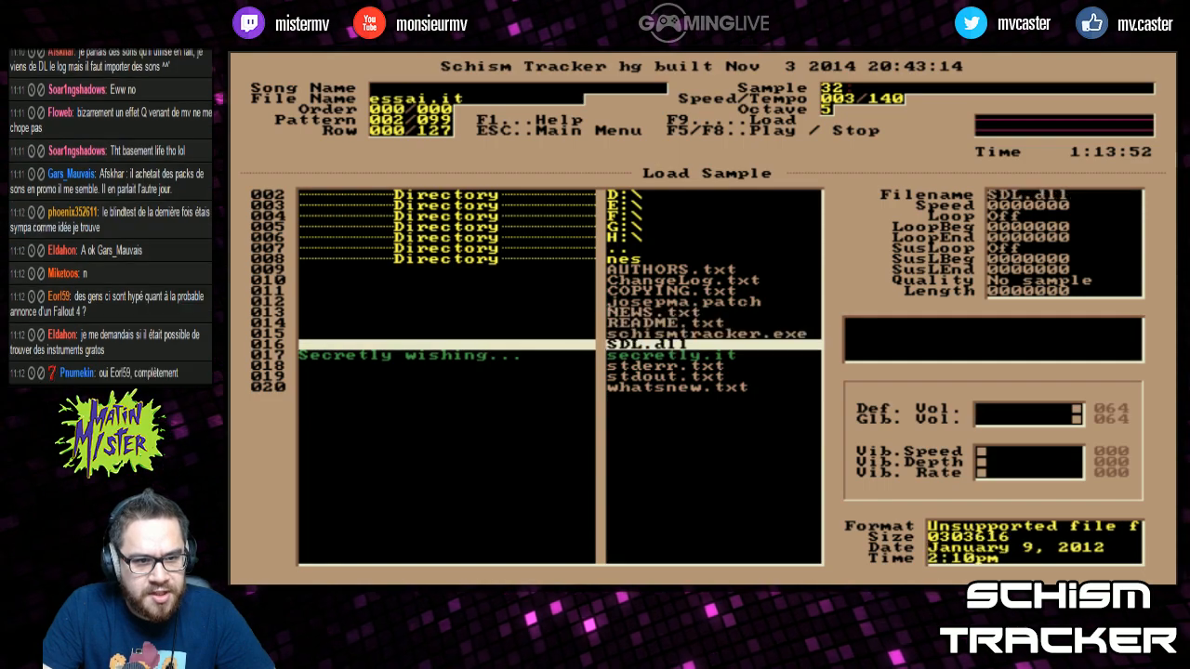
key("Up")
key("Up")
key("Down")
key("Down")
key("Down")
key("Down")
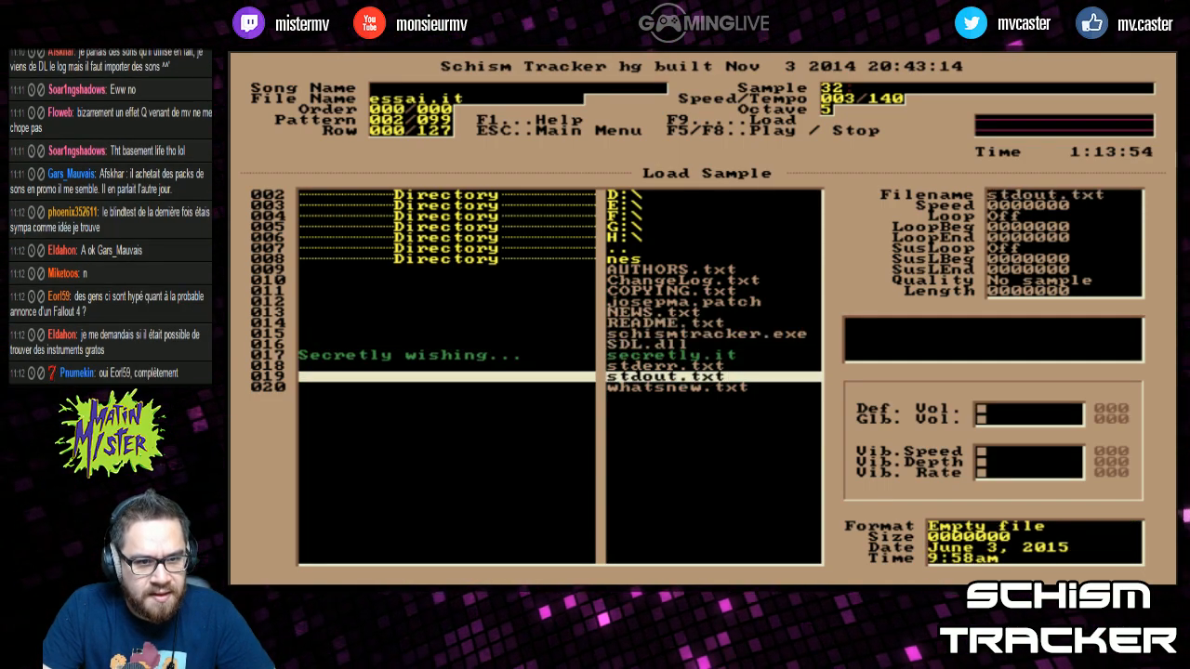
key("Up")
key("Up")
key("Return")
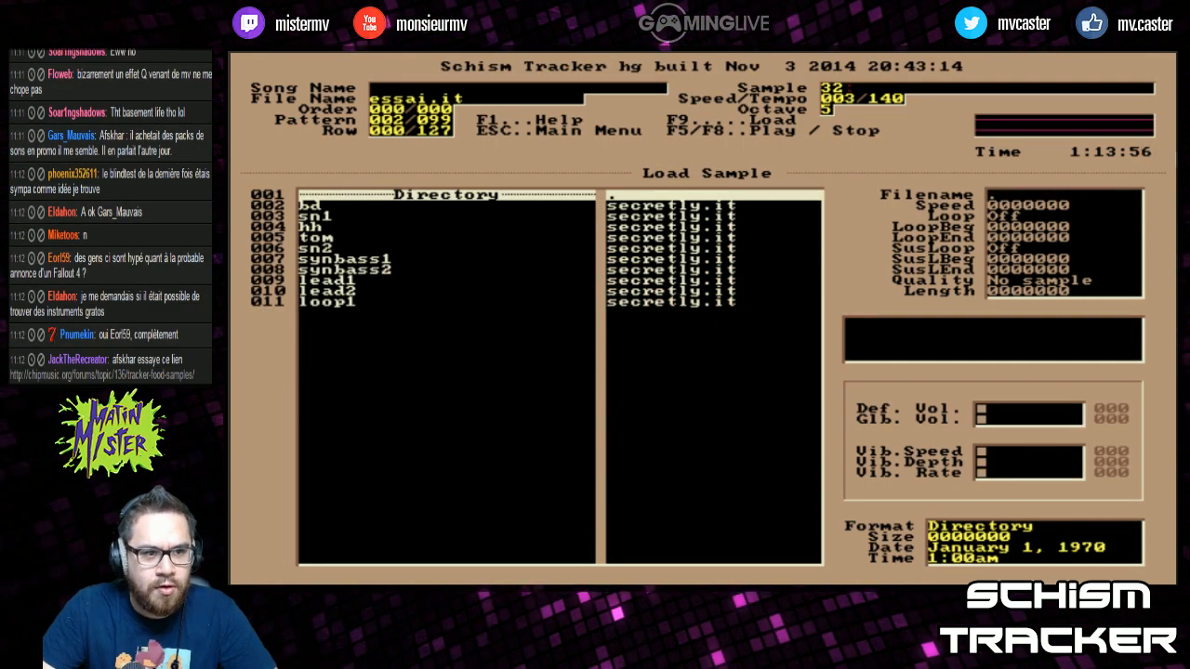
Audition the samples in secretly.it from bd down to loop1
key("Down")
key("Down")
key("Up")
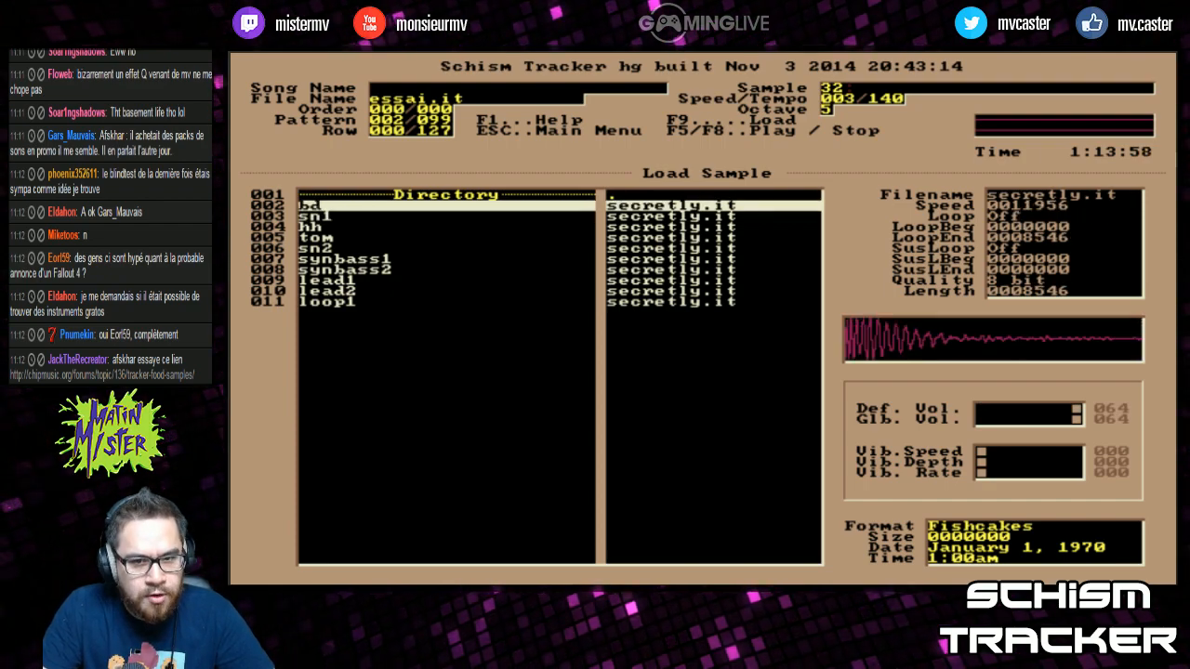
key("Down")
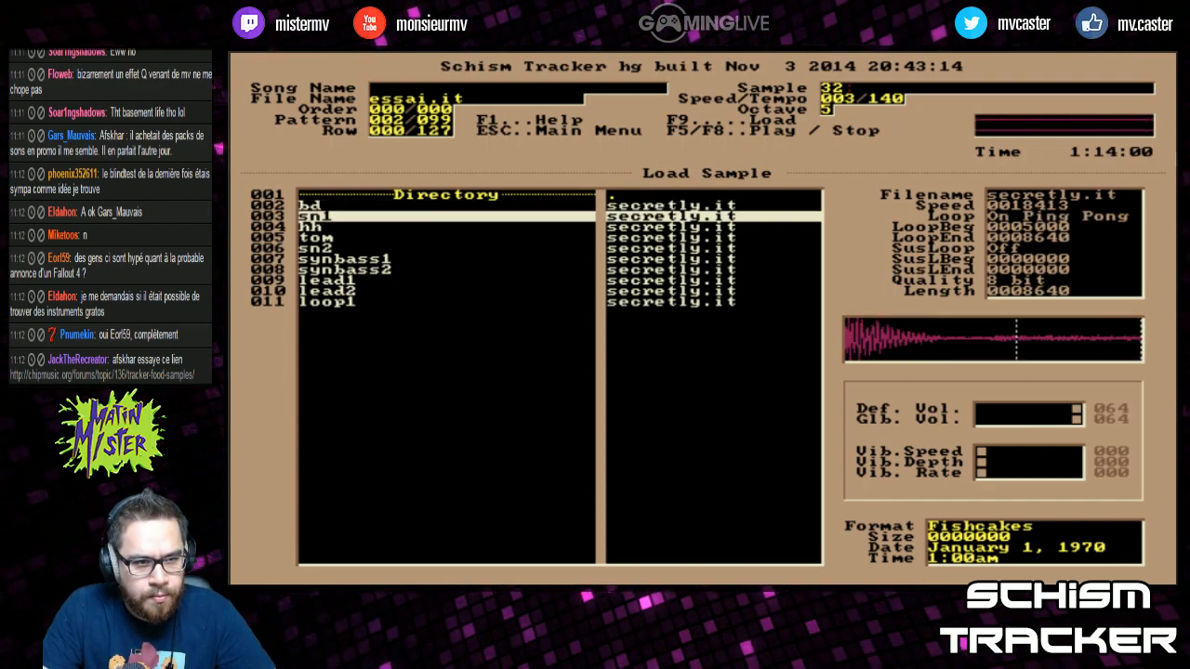
key("Down")
key("Down")
key("Down")
key("Down")
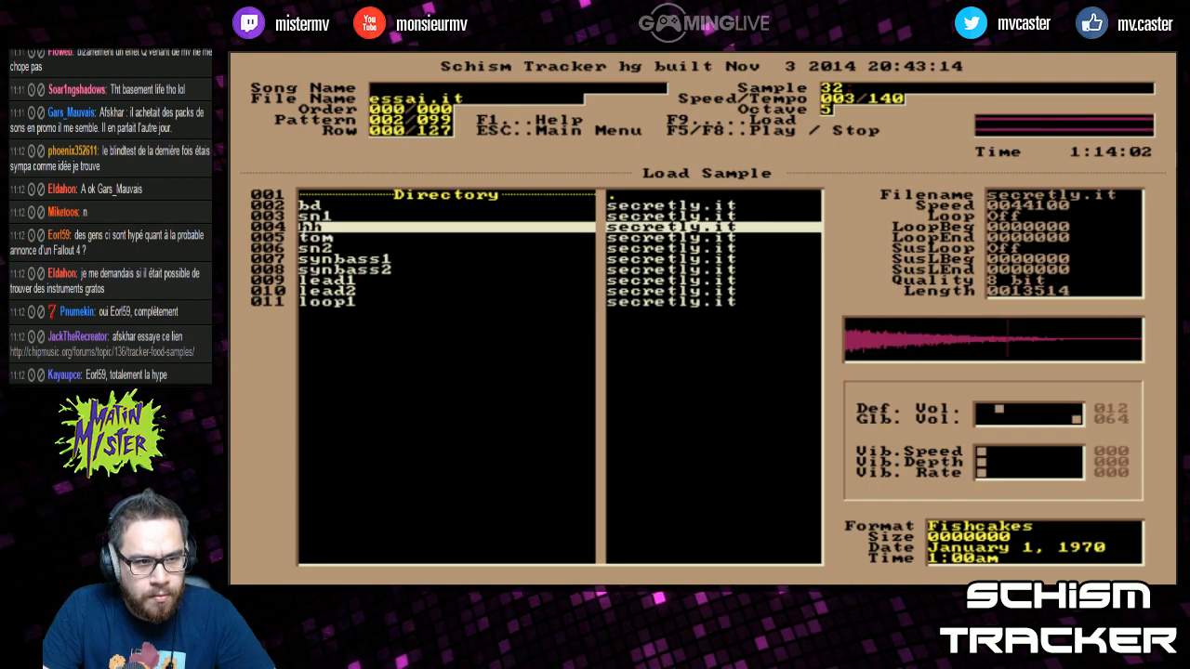
key("Down")
key("Down")
key("Down")
key("Down")
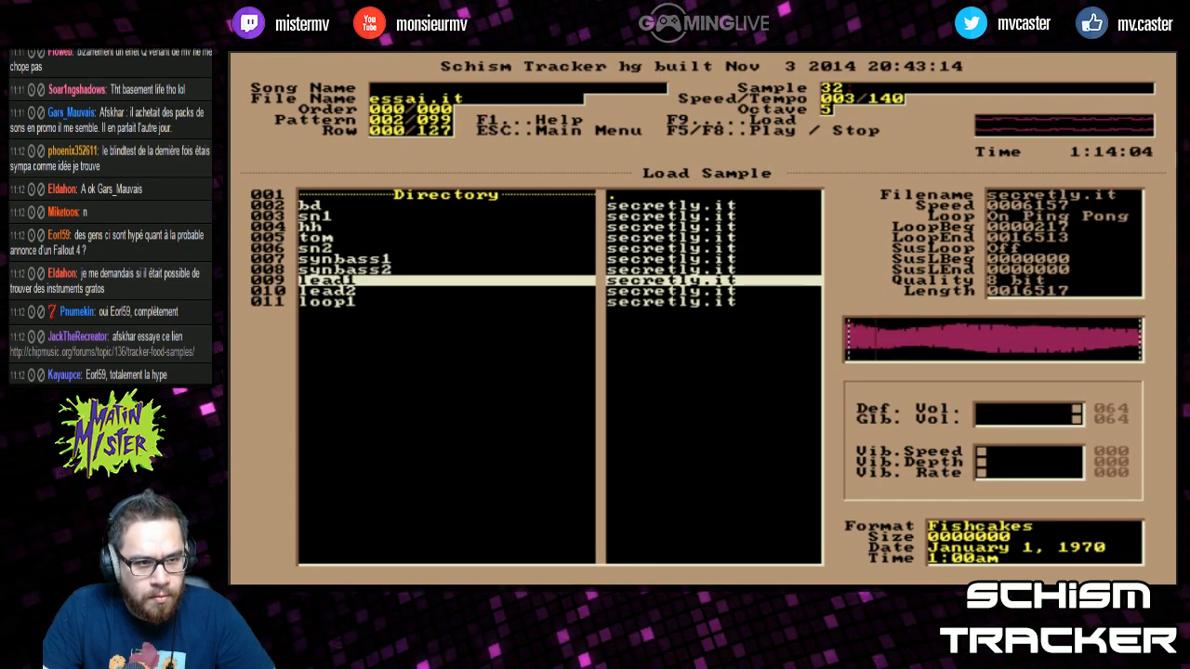
key("q")
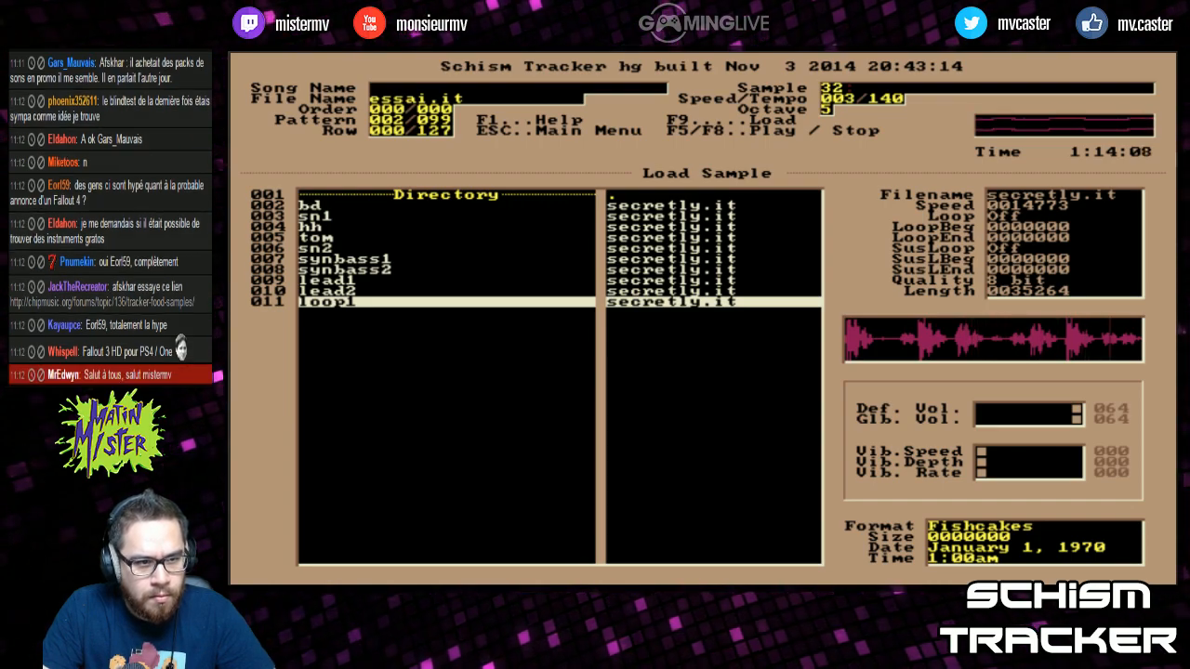
Load the lead1 sample into slot 32, create a host instrument for it, and test its sound
key("Up")
key("Up")
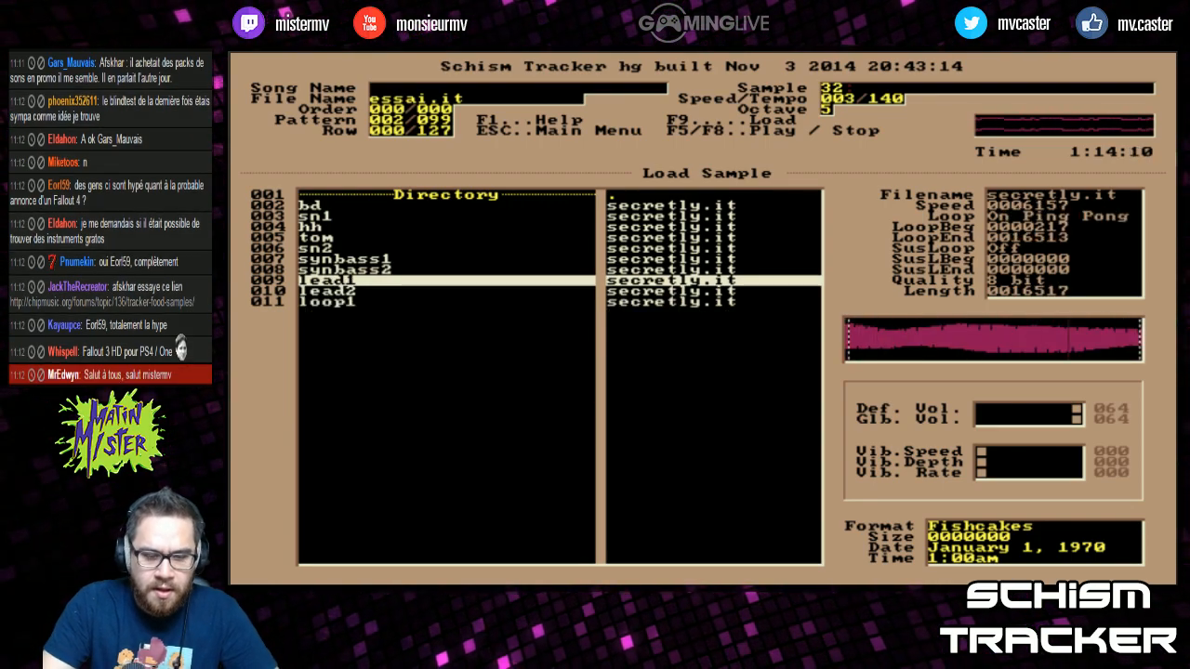
key("Return")
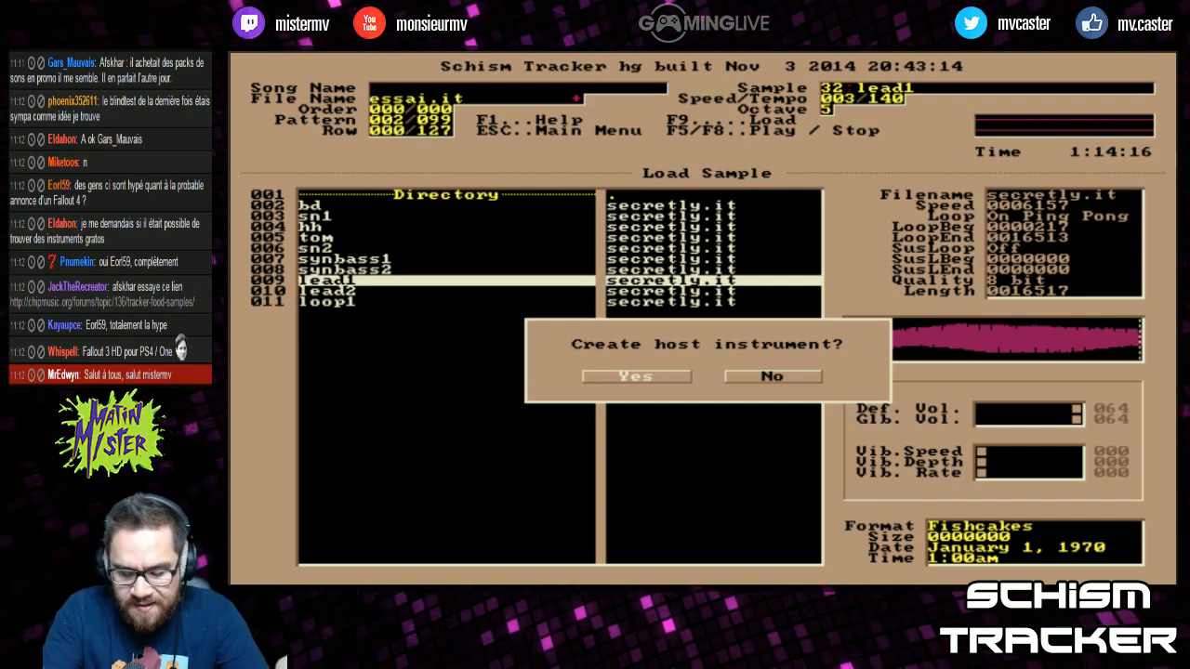
key("Return")
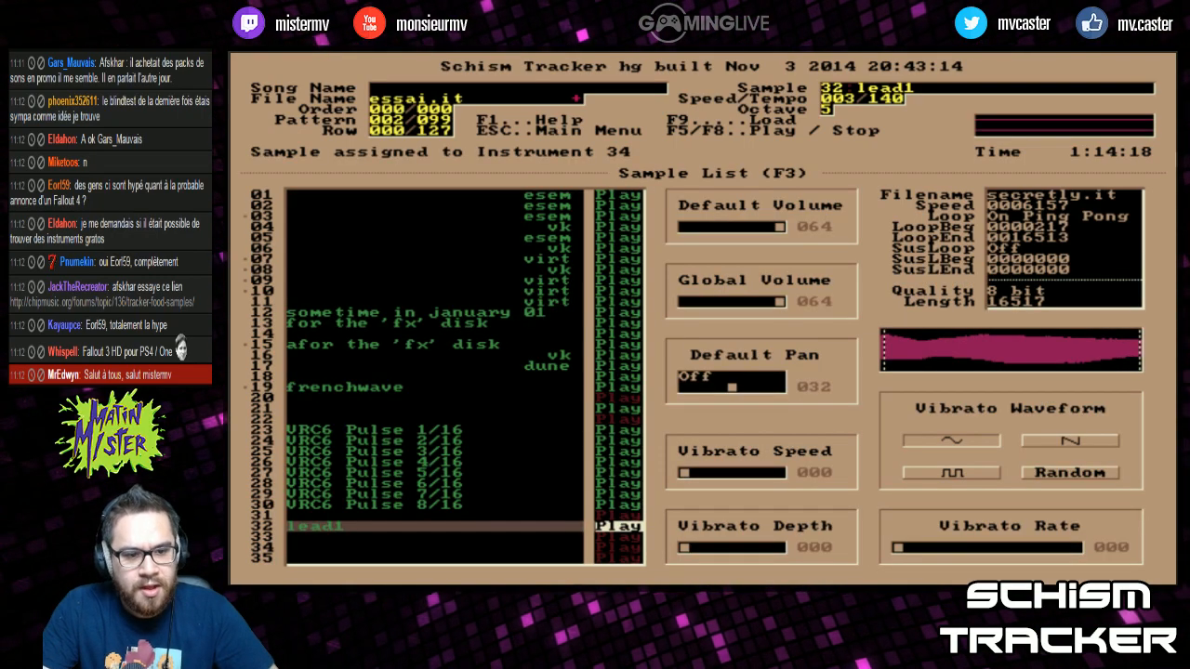
key("q")
key("q")
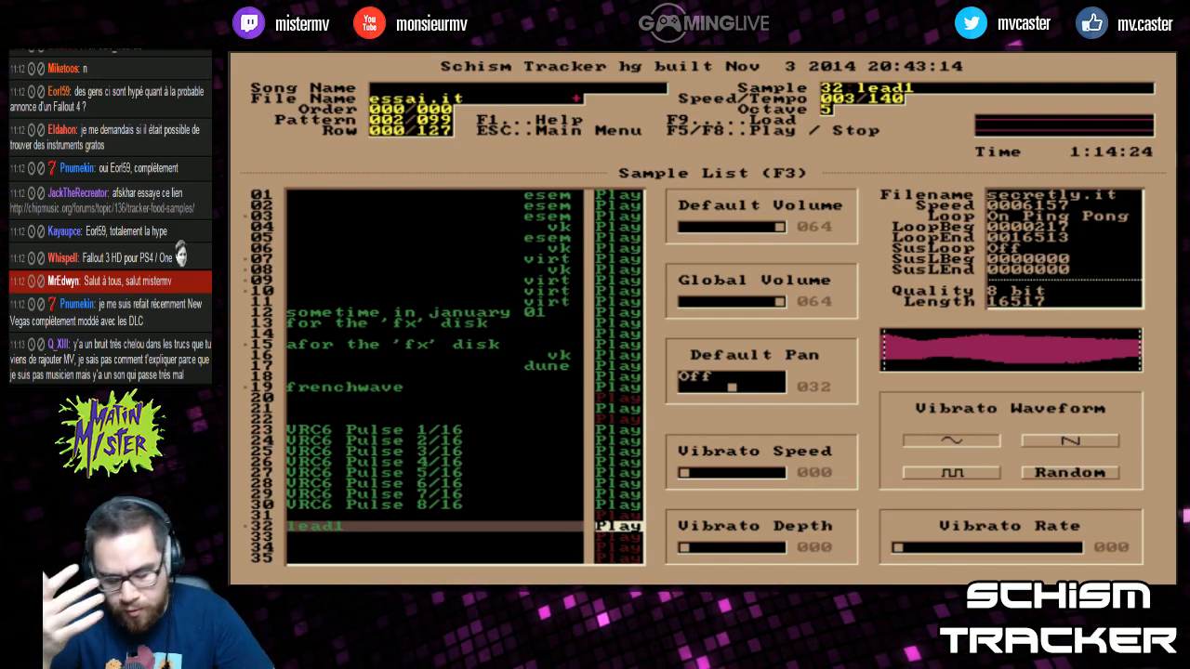
Enable the volume envelope of instrument 34 lead1, add nodes, and lower the ones at ticks 6 and 12
key("F11")
key("F5")
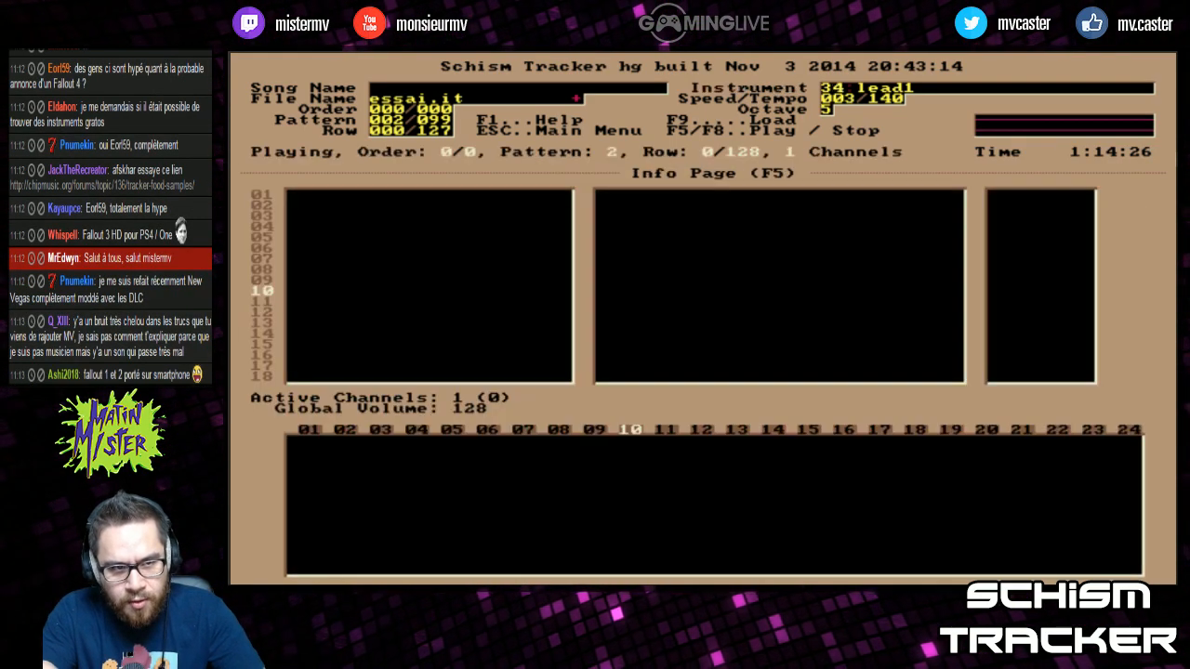
key("F3")
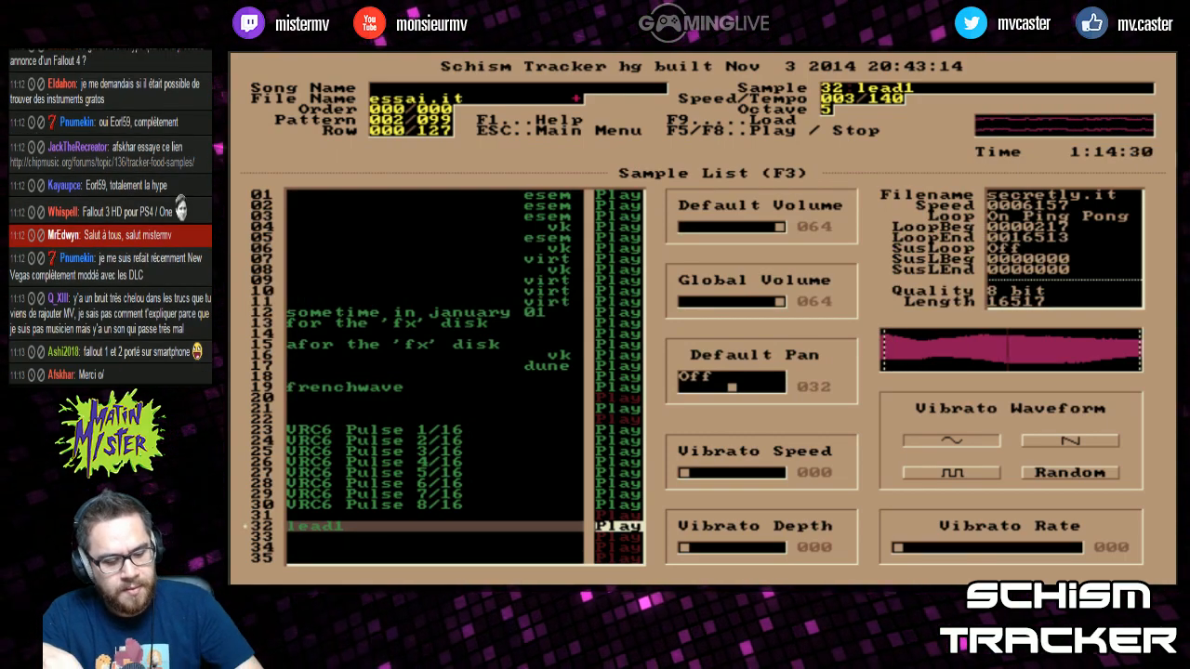
key("F4")
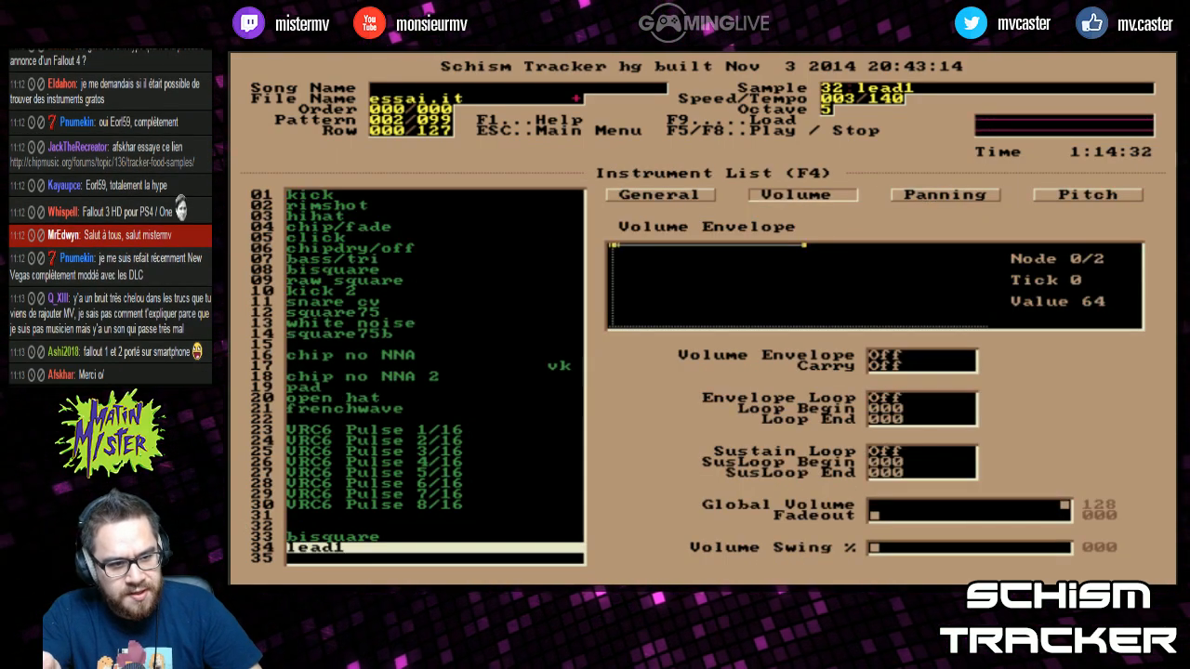
key("Tab")
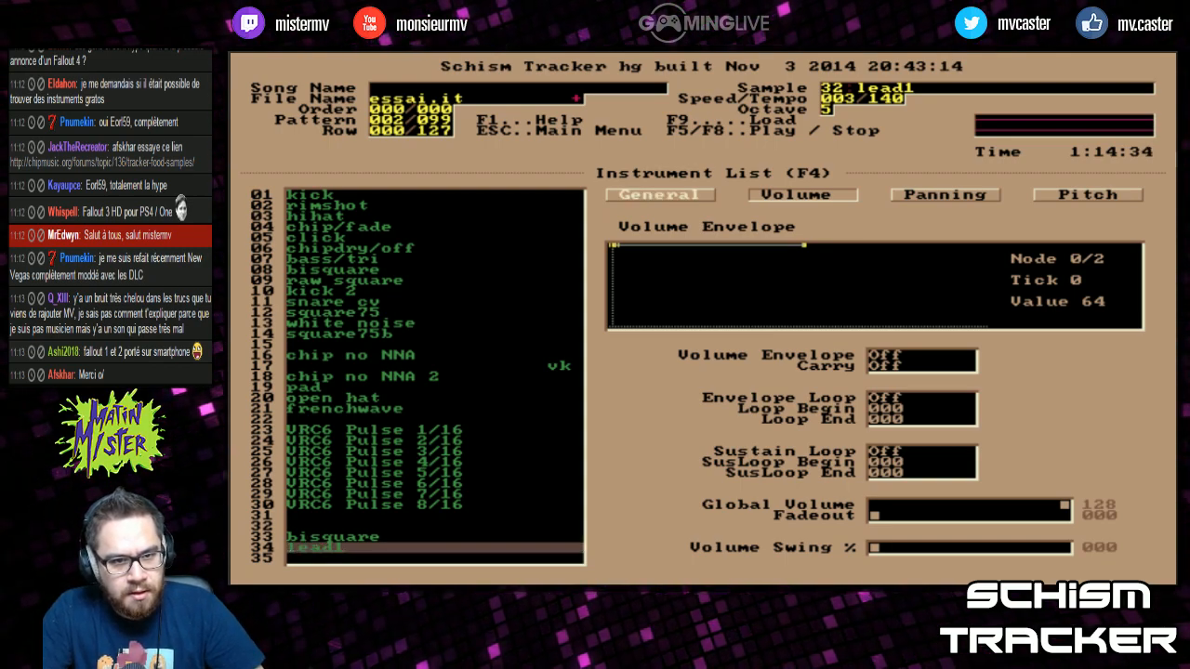
key("Tab")
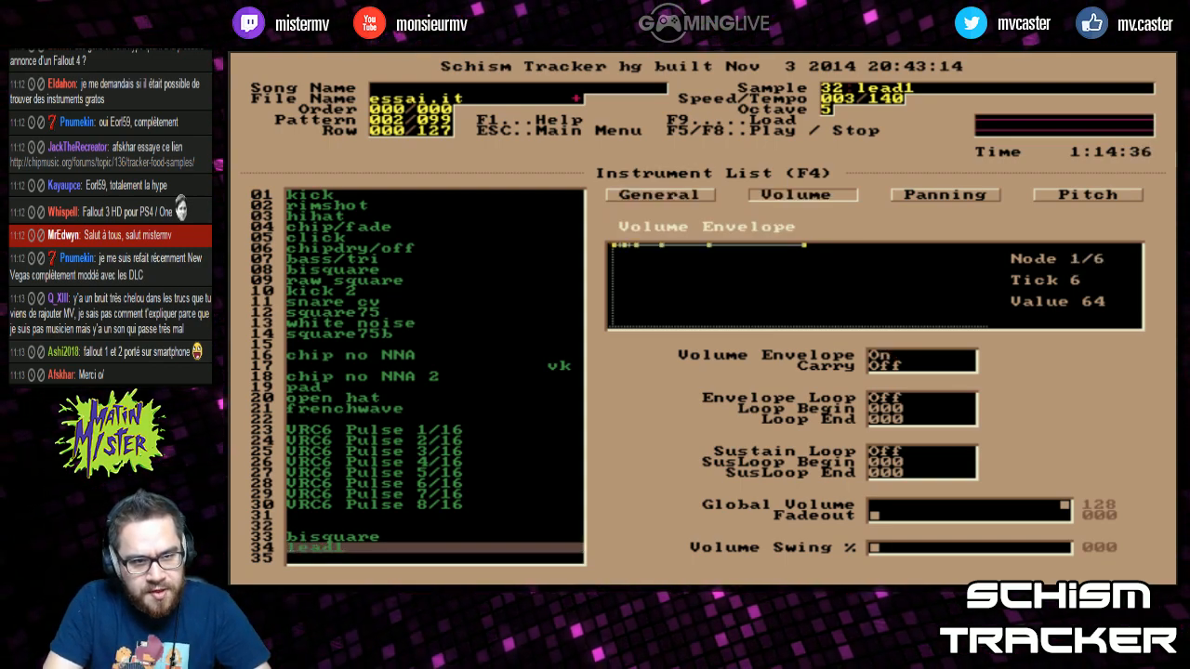
key("Return")
key("Page_Down")
key("Page_Down")
key("Page_Down")
key("Page_Down")
key("Page_Down")
key("Page_Down")
key("Page_Down")
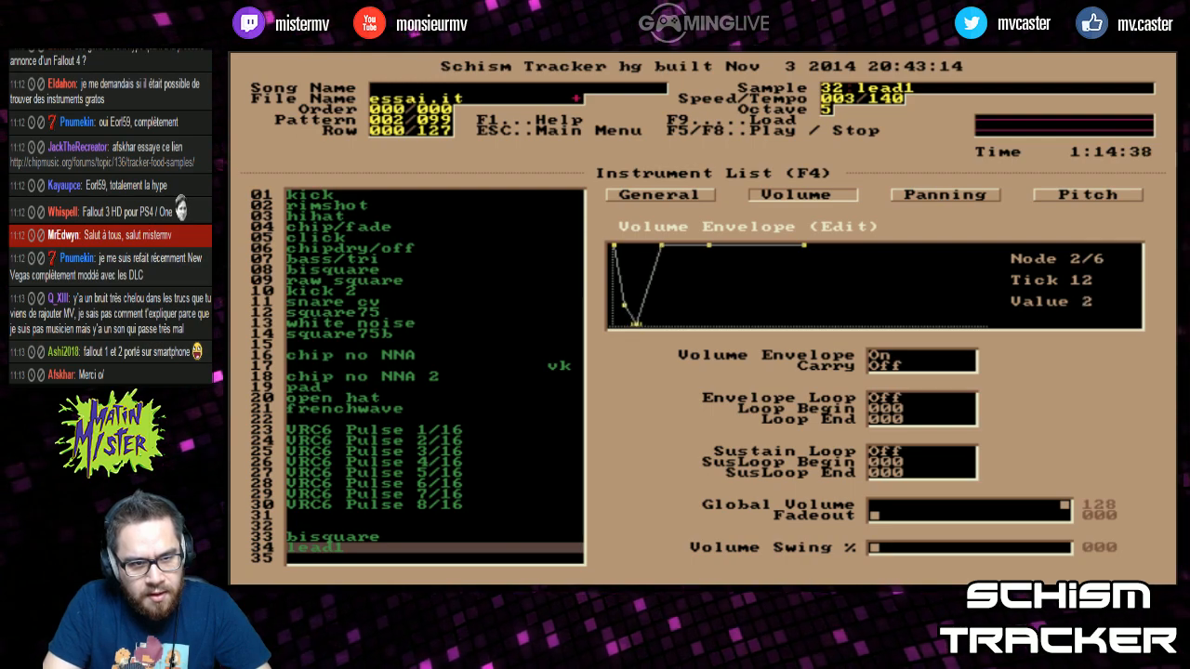
Lower the volume envelope node at tick 25 to value 0
key("Right")
key("Return")
key("Page_Down")
key("Page_Down")
key("Page_Down")
key("Page_Down")
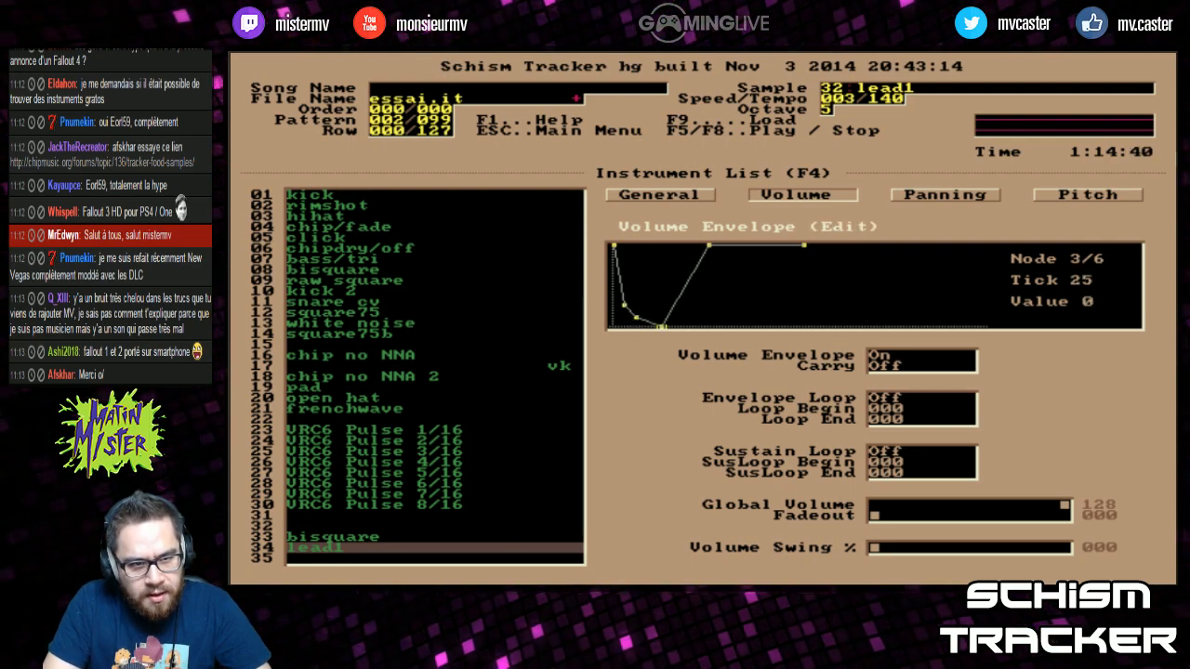
Delete the envelope node after tick 25 and lower the last node at tick 100 to value 0
key("Right")
key("Delete")
key("Return")
key("Page_Down")
key("Page_Down")
key("Page_Down")
key("Page_Down")
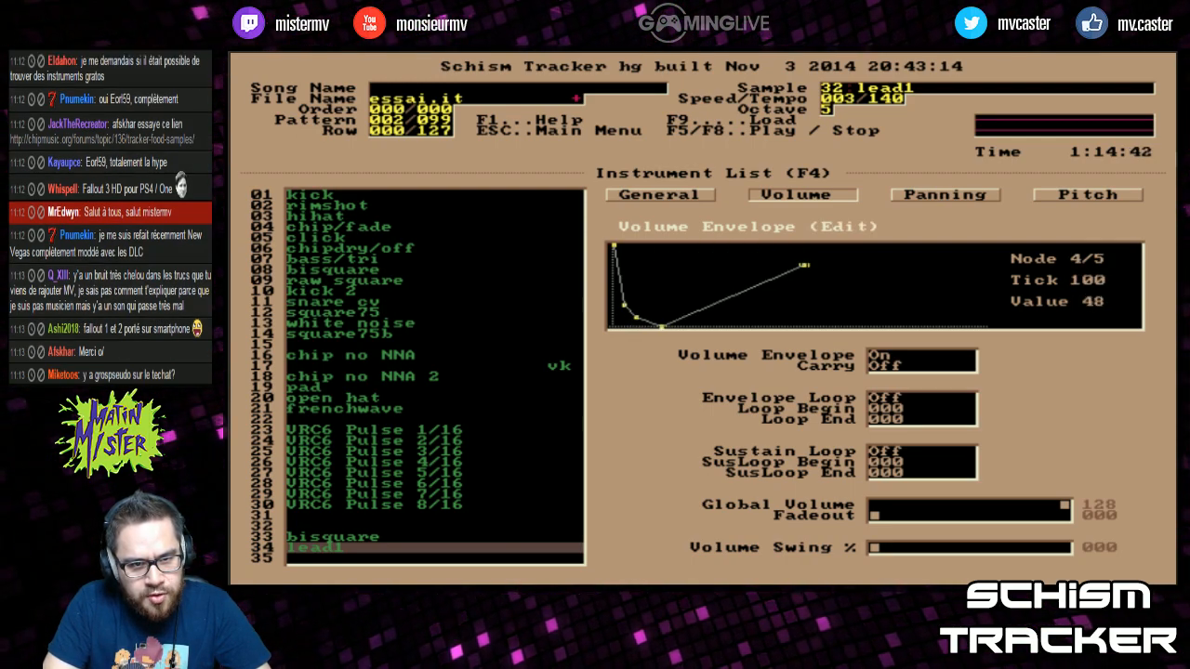
key("Down")
key("Down")
key("Down")
key("space")
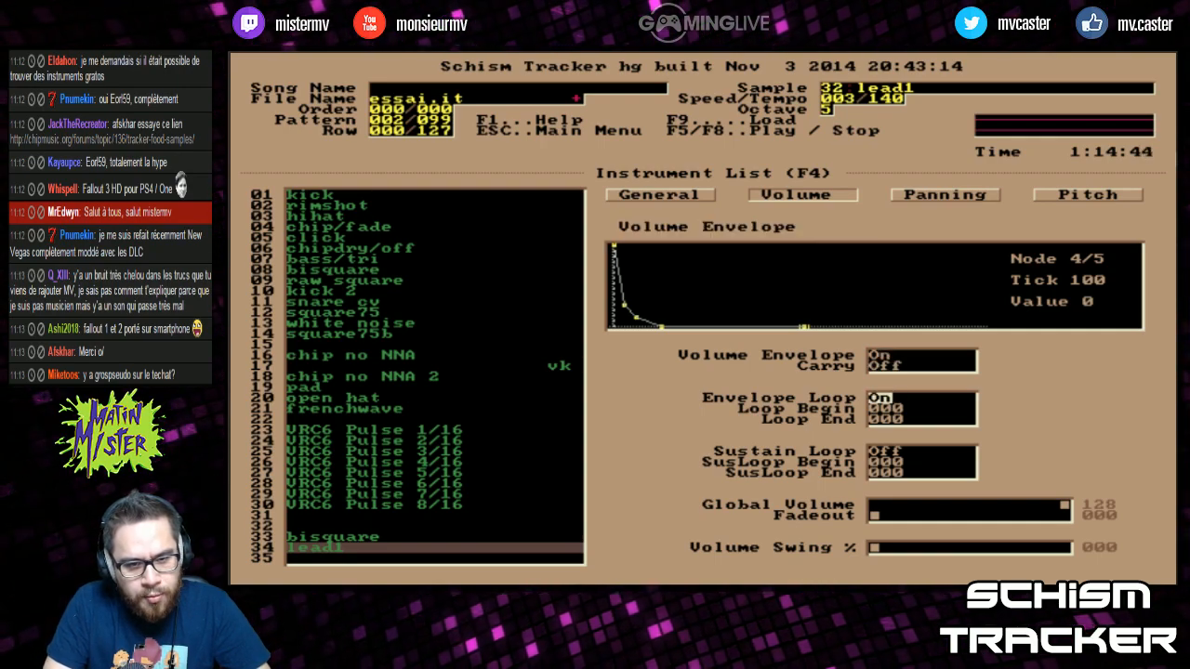
key("Down")
key("Down")
key("Down")
key("shift+Tab")
key("Return")
key("Down")
key("Down")
key("Down")
key("Down")
key("space")
Set the fadeout of instrument 34 lead1 to 8 and listen to the result
key("shift+Tab")
key("Right")
key("Return")
key("Down")
key("Down")
key("Down")
key("Down")
type("8")
key("Return")
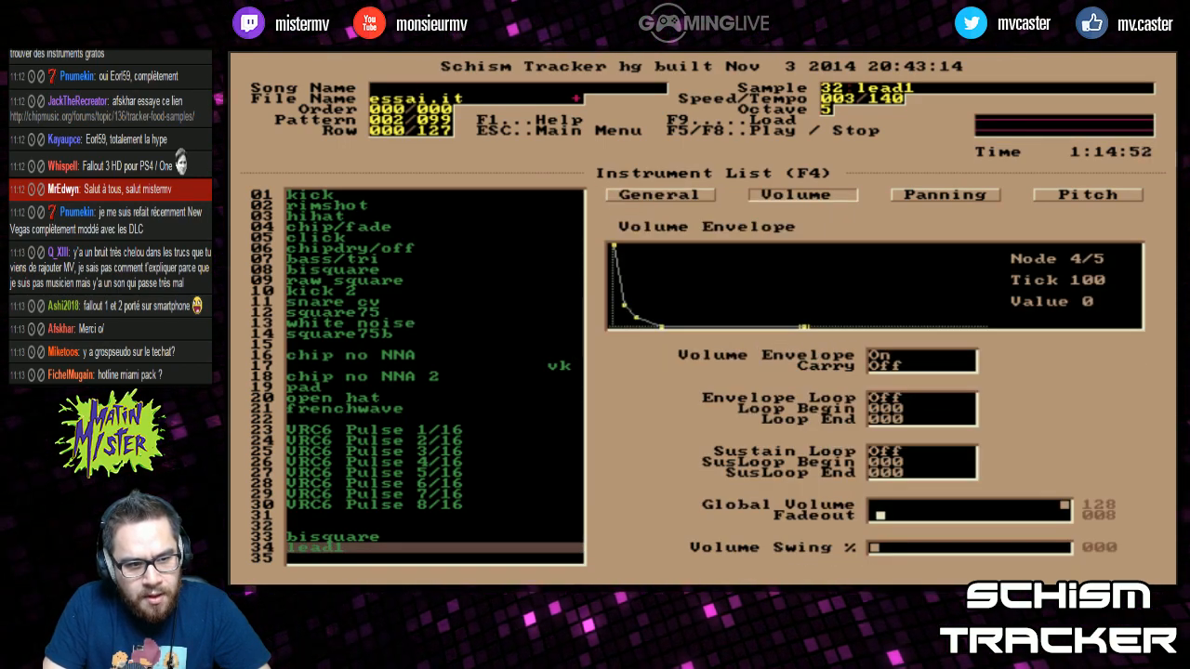
key("Tab")
key("F5")
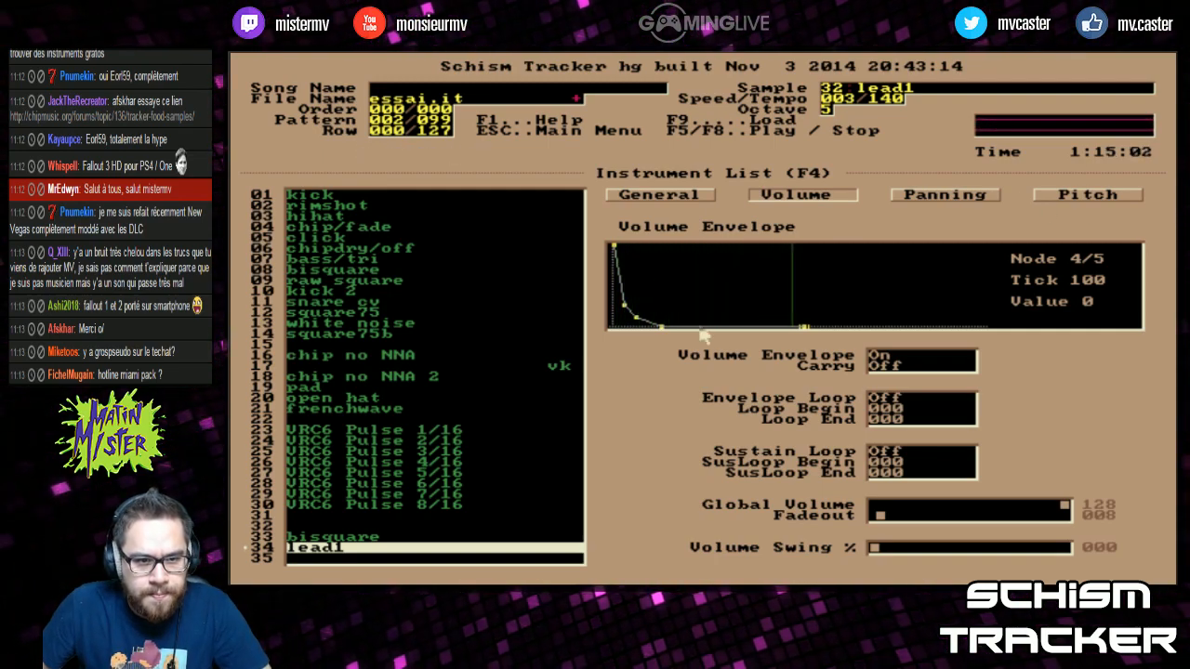
Move lead1's volume envelope node 3 to tick 35 with value 3 and audition the instrument
left_click_drag(660, 331, 682, 333)
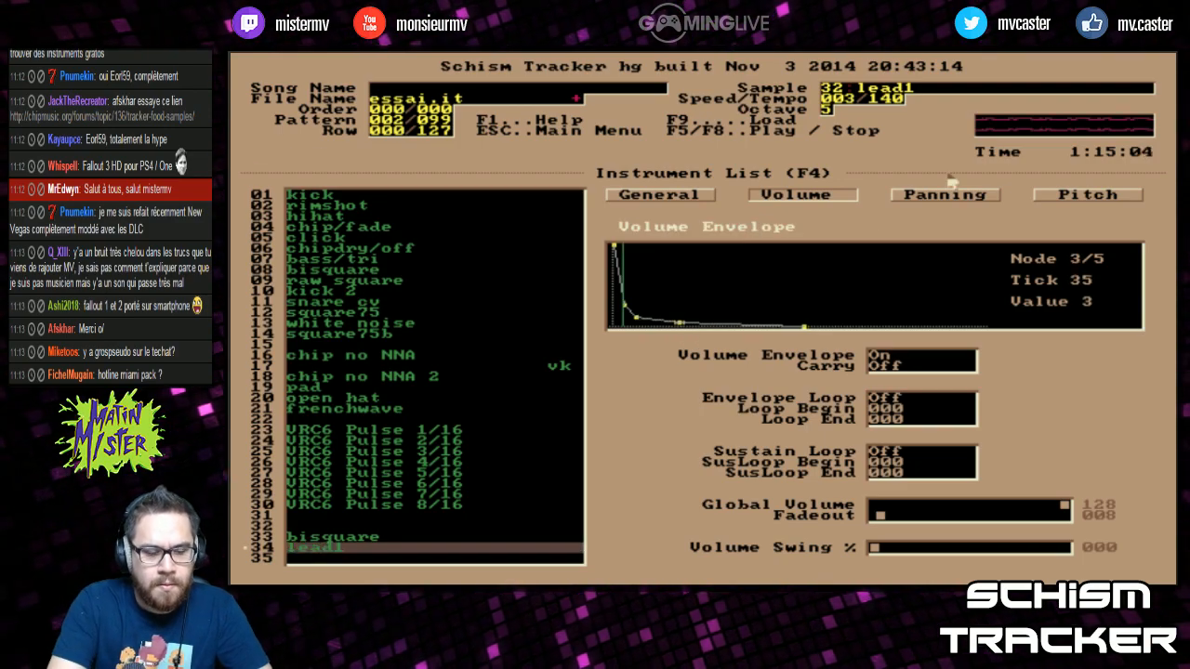
key("F5")
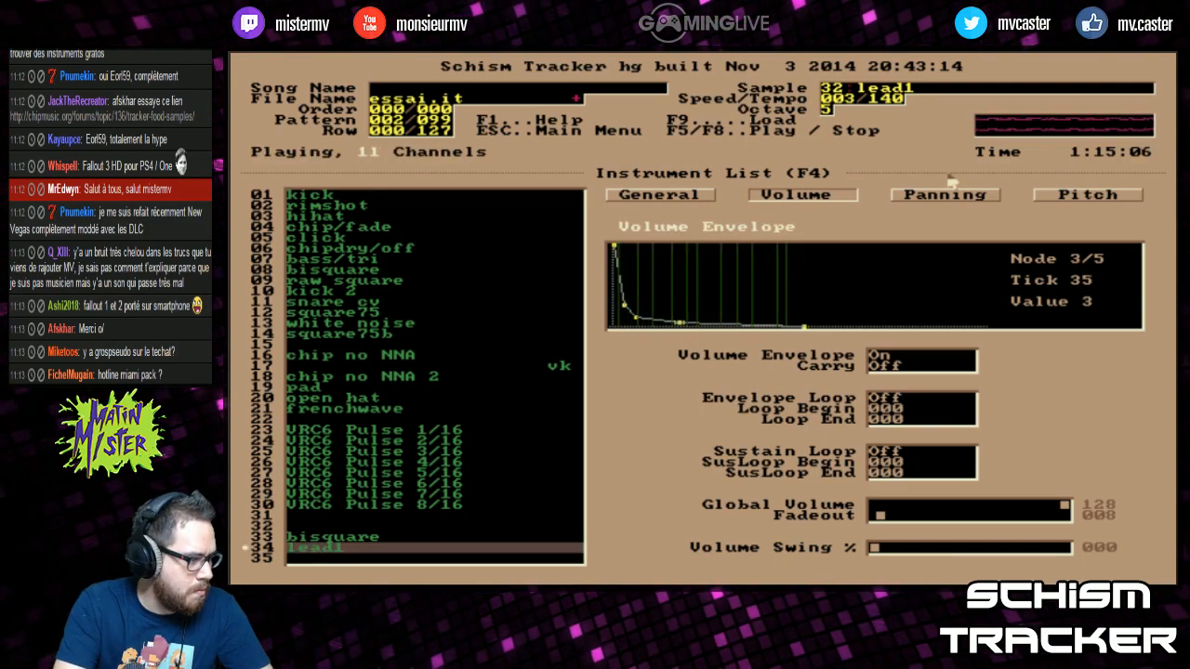
Return to the pattern editor and listen to pattern 002 looping
key("F2")
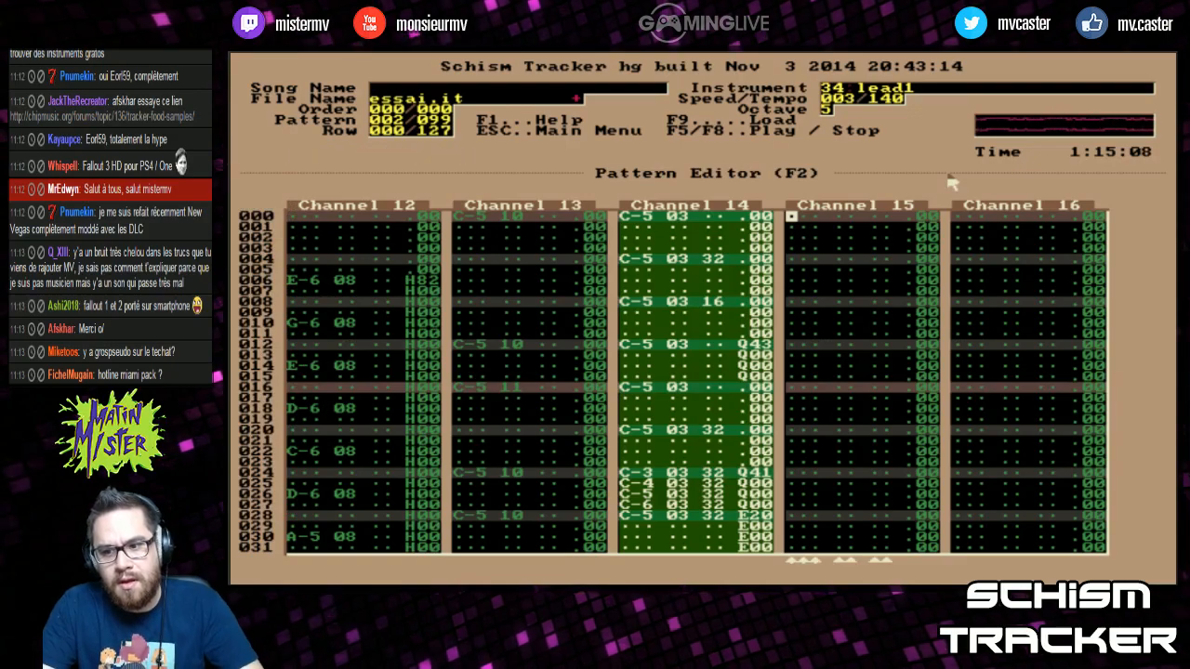
key("F6")
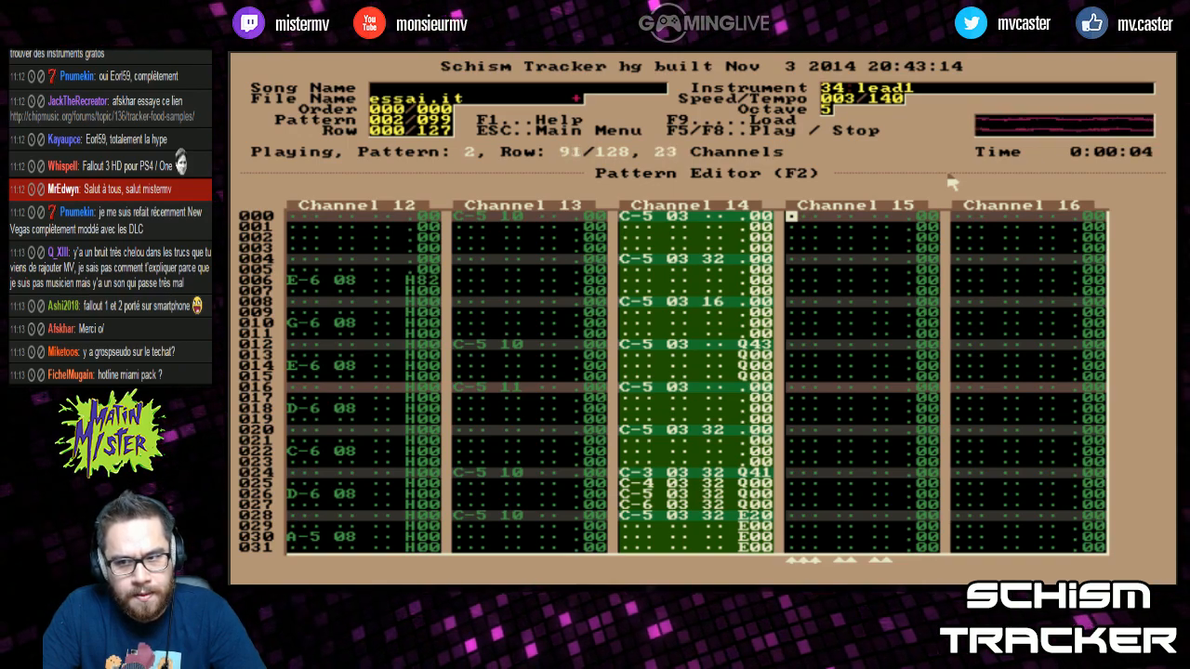
key("Page_Down")
key("Page_Down")
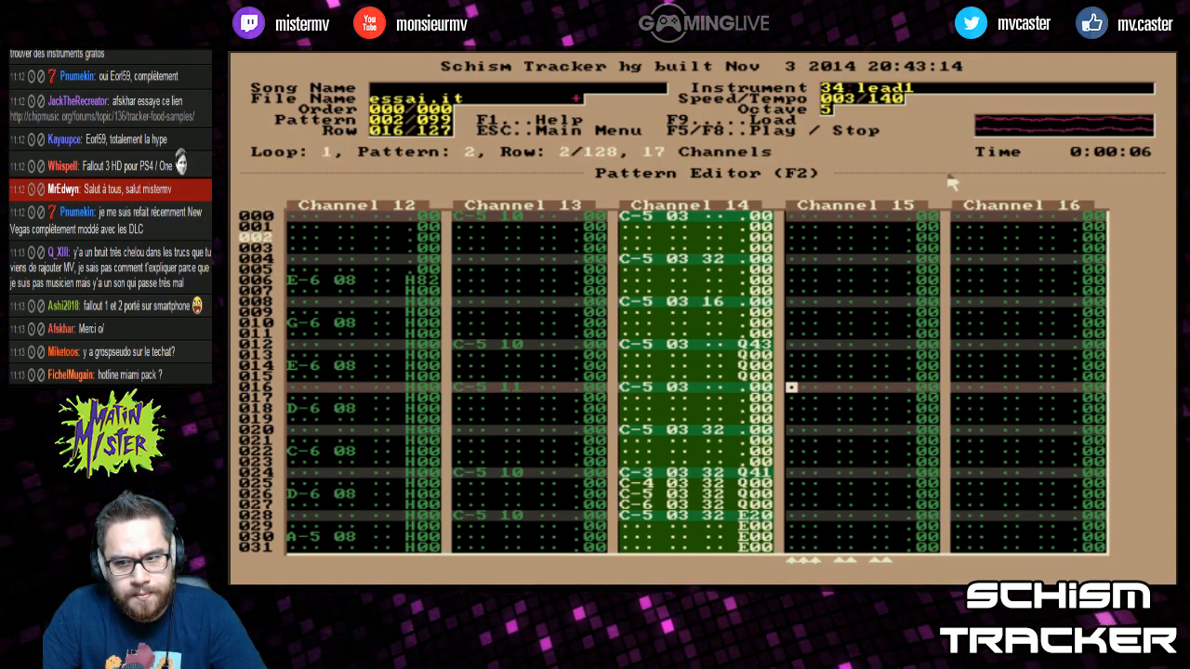
key("Page_Up")
key("Page_Up")
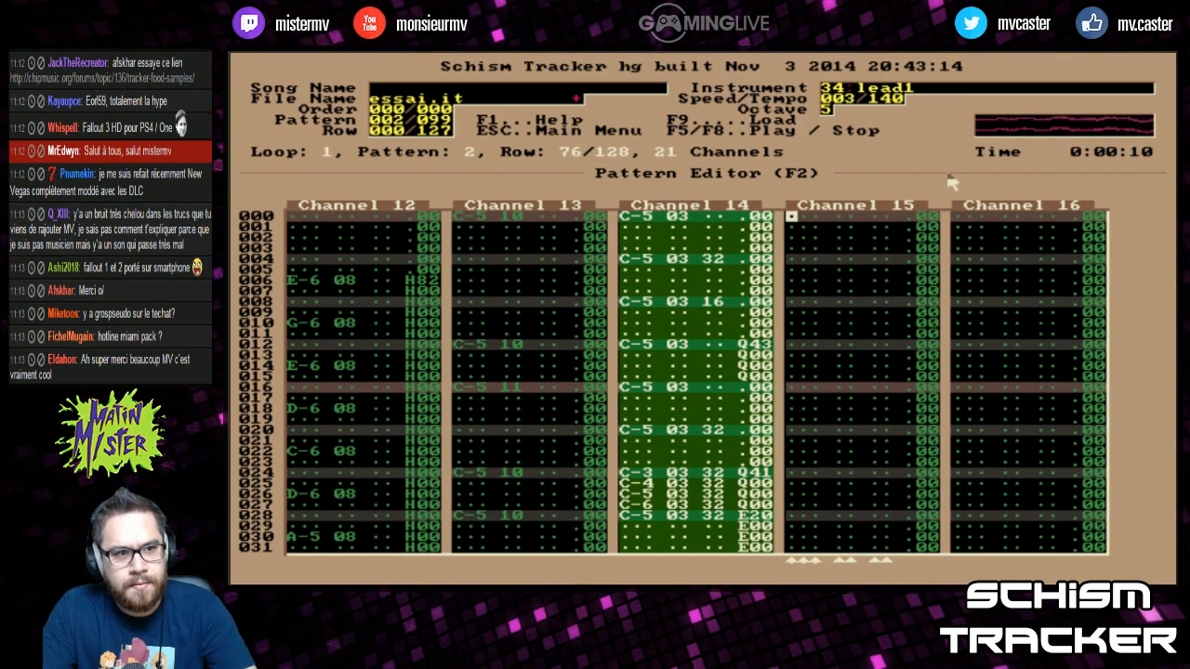
Stop playback and save the updated essai.it module
key("F8")
key("Escape")
key("Return")
key("Up")
key("Return")
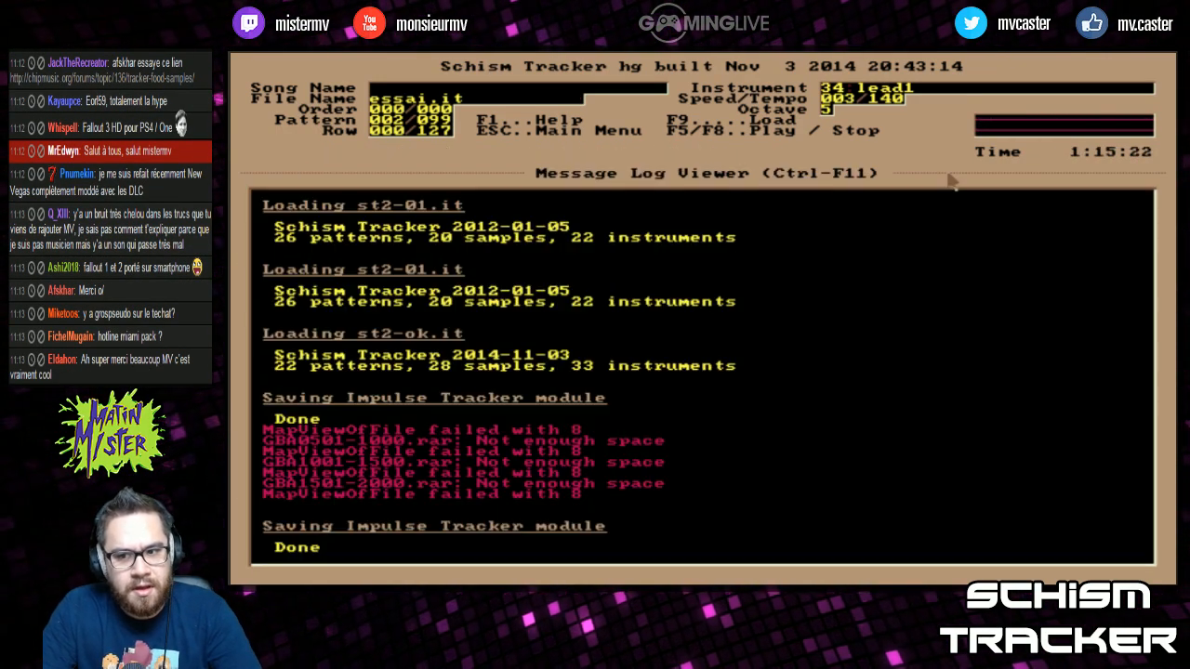
Browse the saved modules in the D:\schism\nes directory
key("F9")
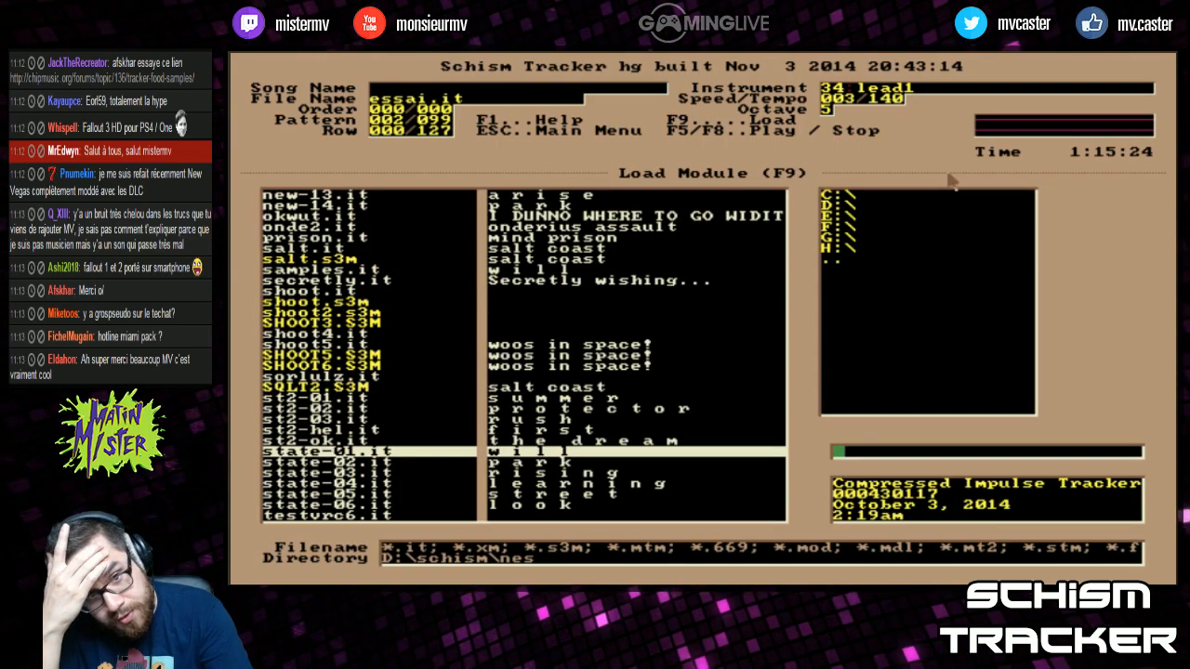
key("End")
key("Up")
key("Up")
key("Up")
key("Up")
key("Up")
key("Up")
key("Up")
key("Up")
key("Up")
key("Up")
key("Up")
key("Up")
key("Up")
key("Up")
key("Up")
key("Up")
key("Up")
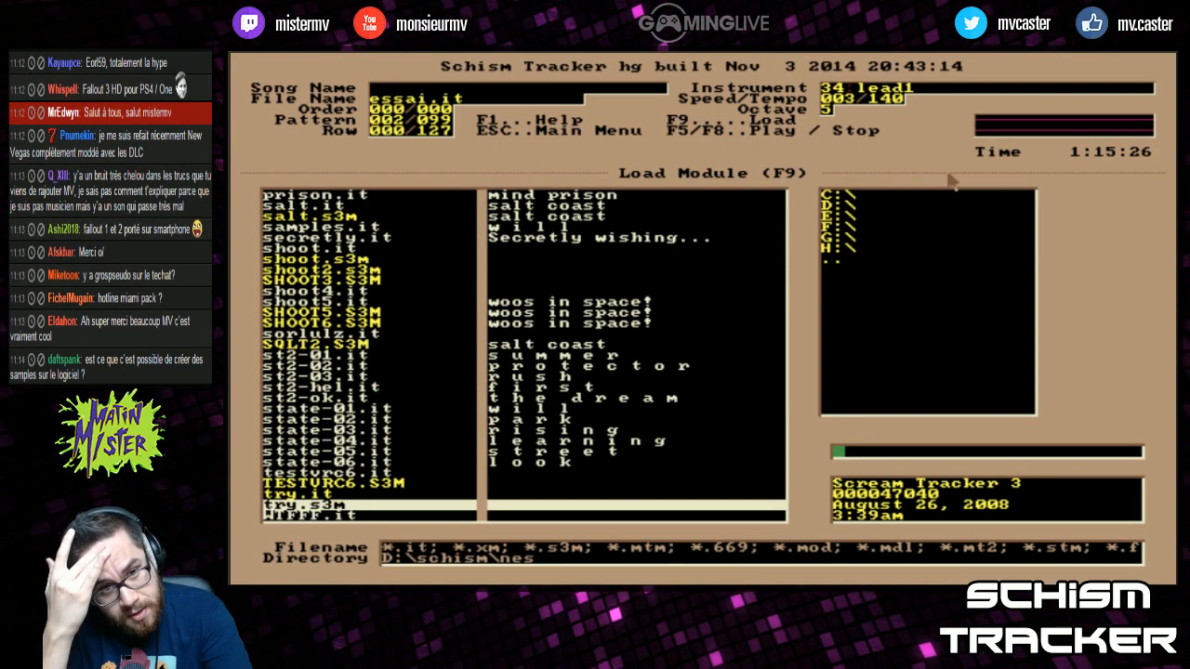
Start a new song, clearing the patterns while keeping the samples and instruments
key("ctrl+n")
key("Up")
key("Up")
key("Up")
key("Up")
key("Right")
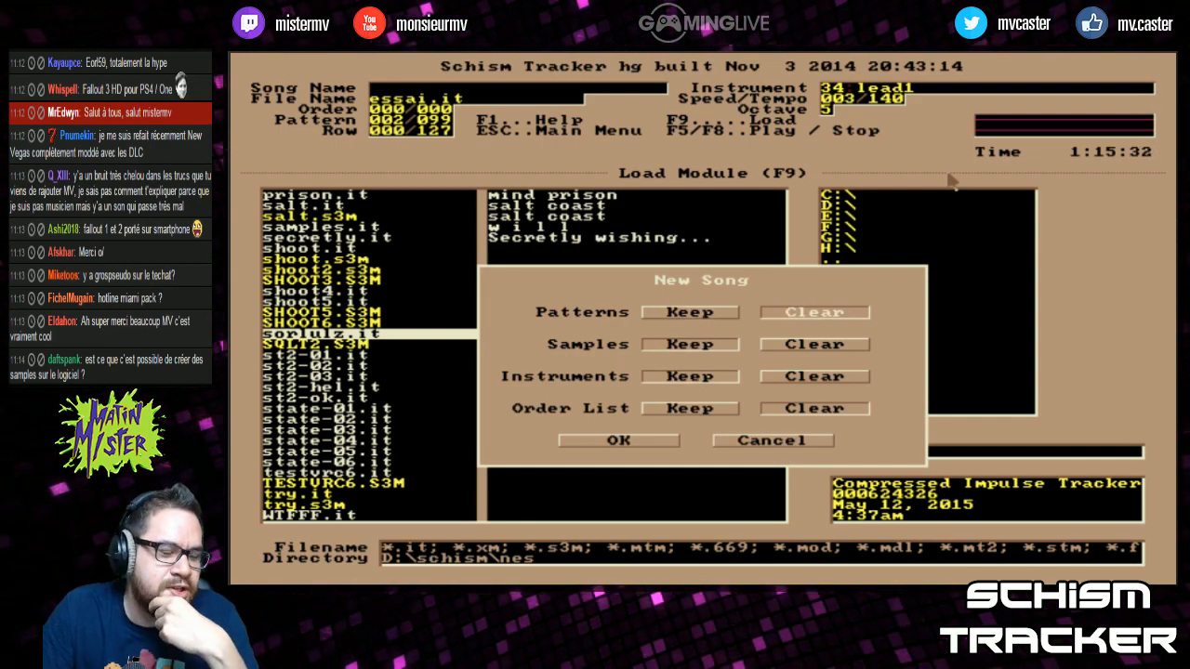
key("Down")
key("Down")
key("Down")
key("Down")
key("Left")
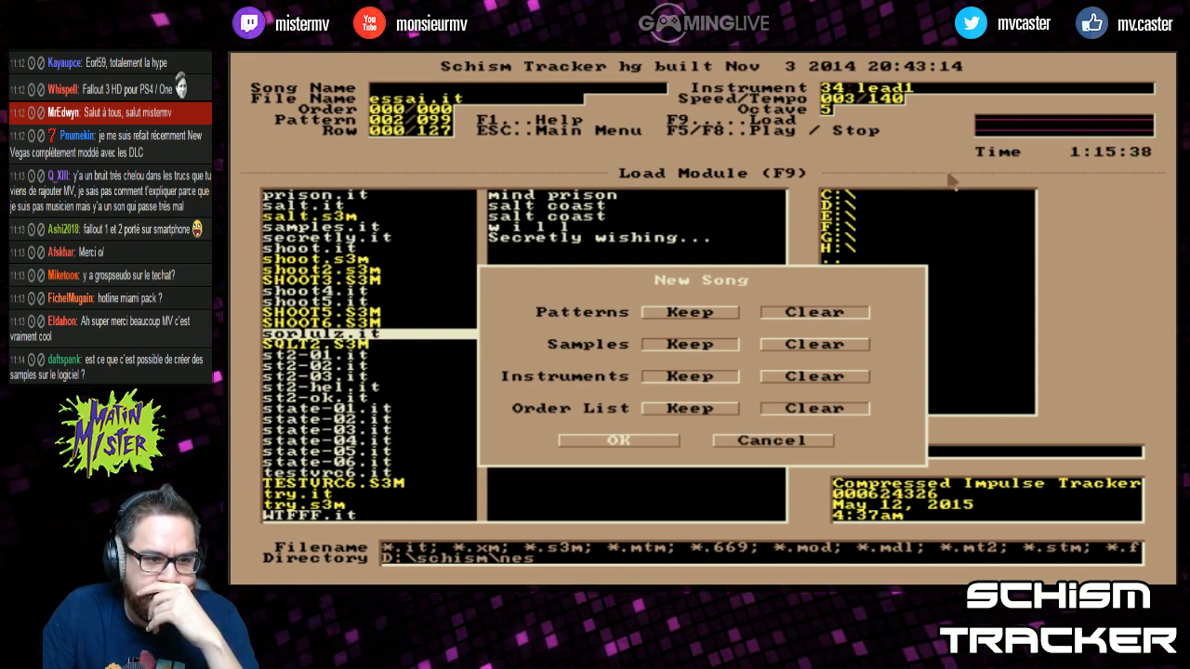
key("Return")
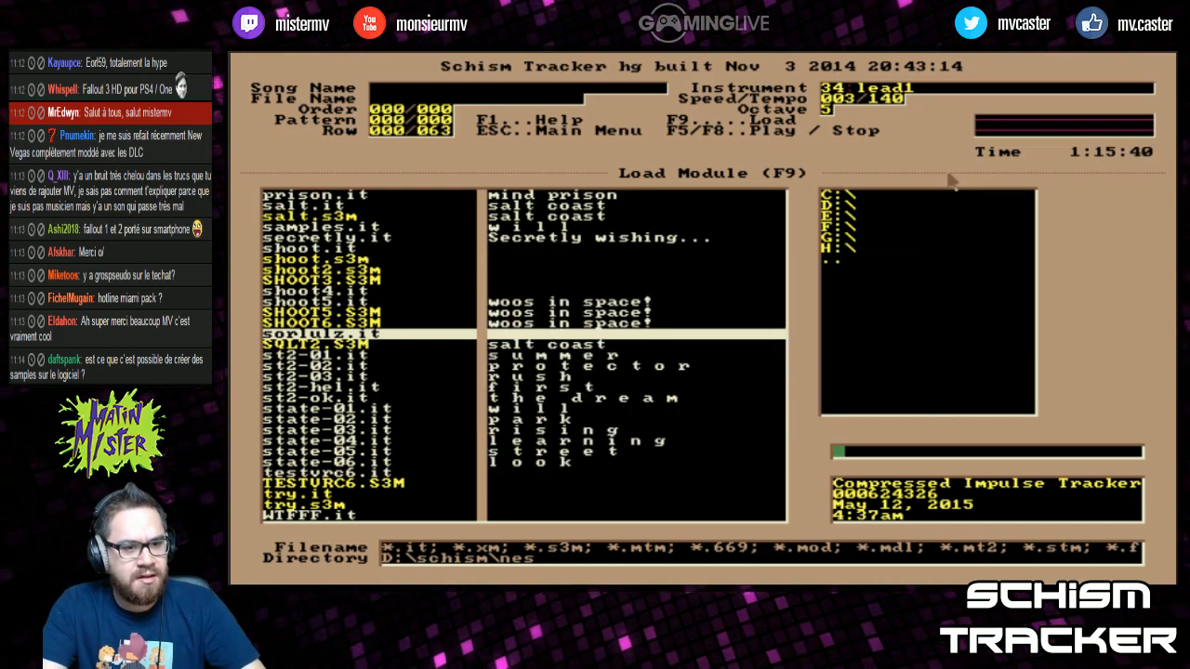
Open the empty pattern 000 for editing at row 000 of Channel 01
key("F2")
key("F3")
key("F2")
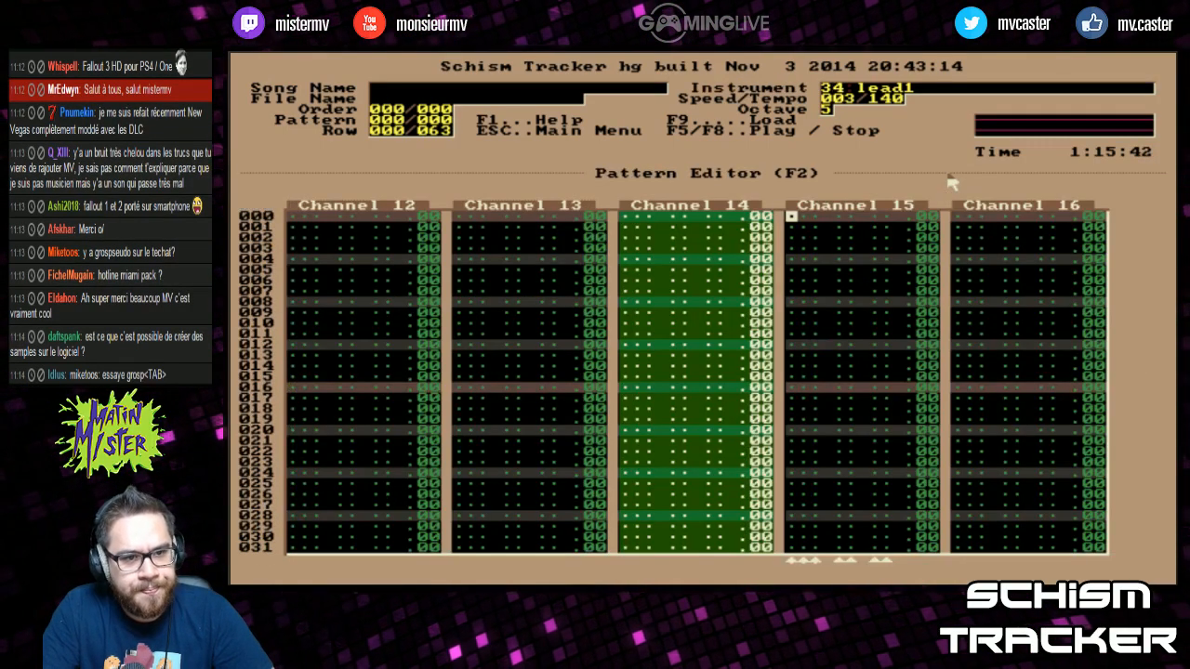
key("less")
key("less")
key("less")
key("less")
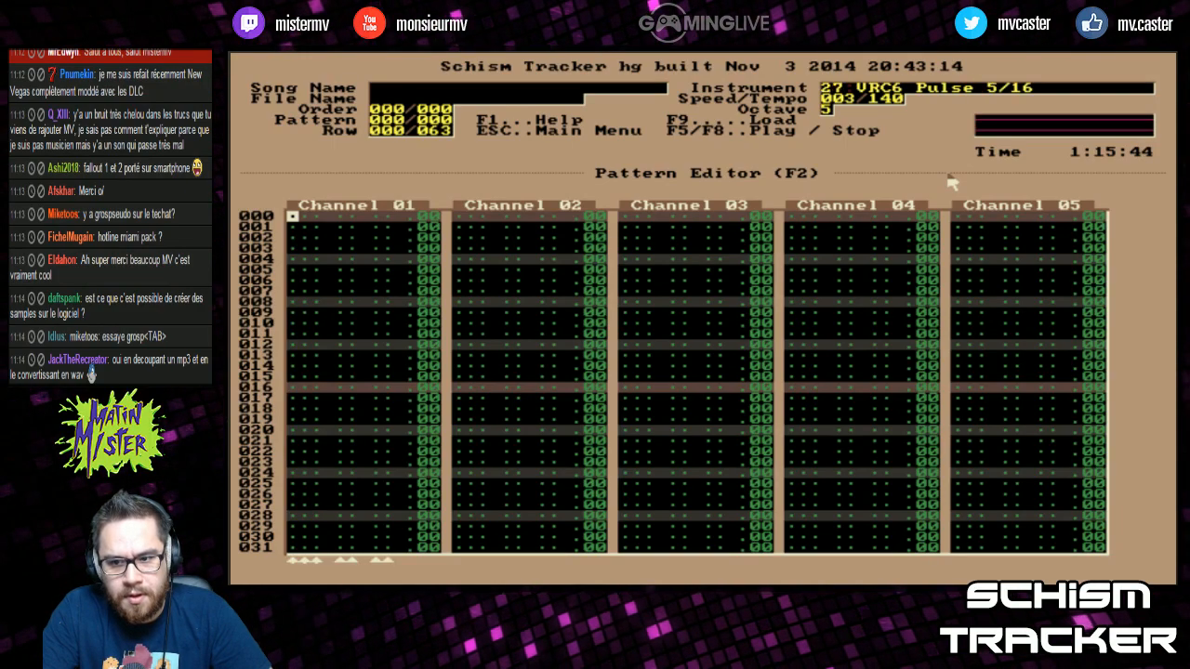
Enter a C-6 note with instrument 01 kick at row 000 of Channel 01 and clear its volume value
key("greater")
key("q")
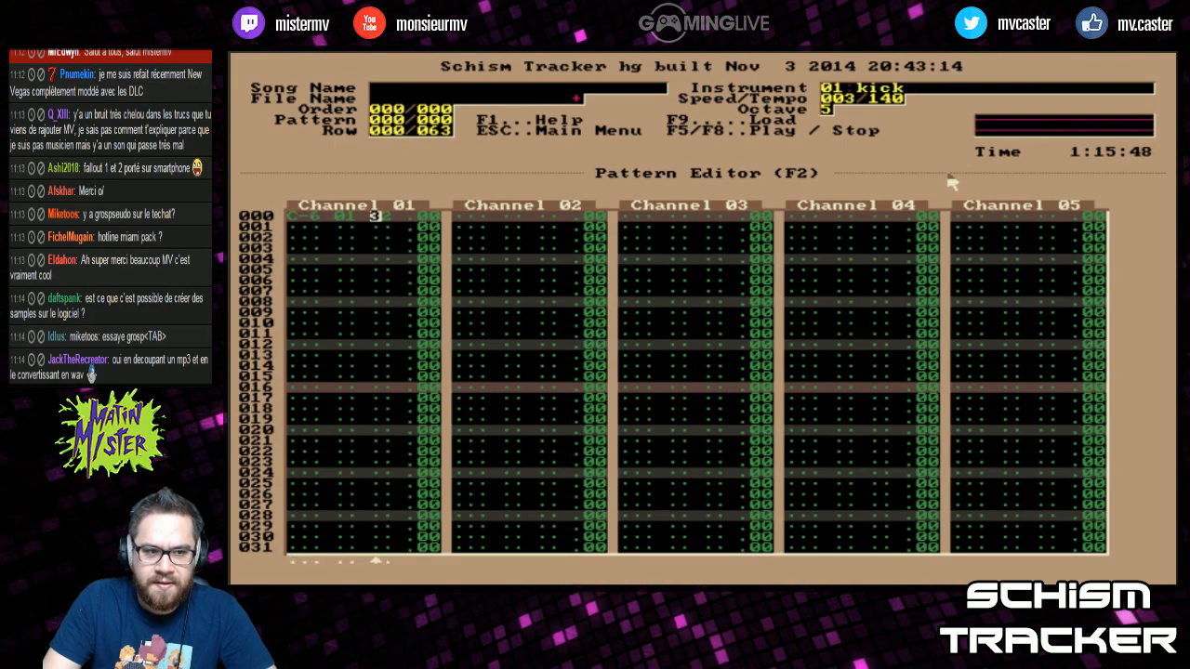
key("Right")
key("Right")
key("Right")
key("period")
key("Left")
key("Left")
key("Left")
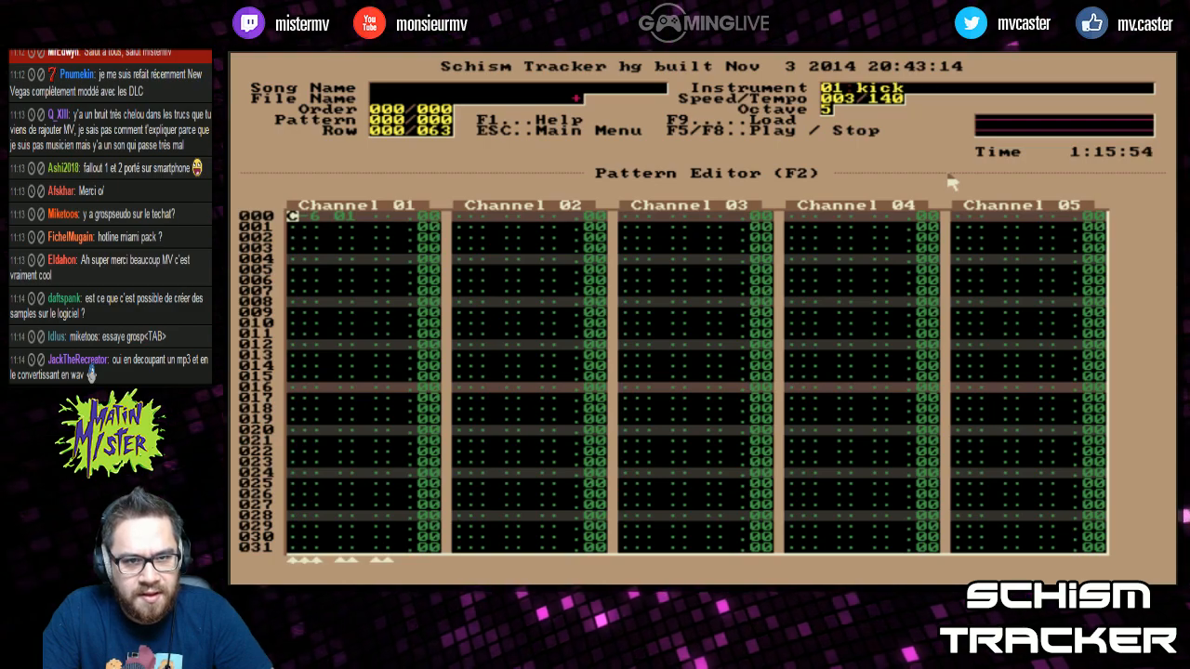
Look through the sample list as far as the VRC6 Pulse samples, then return to the pattern editor with instrument 22 selected
key("F3")
key("Down")
key("Down")
key("Down")
key("Down")
key("Down")
key("Down")
key("Down")
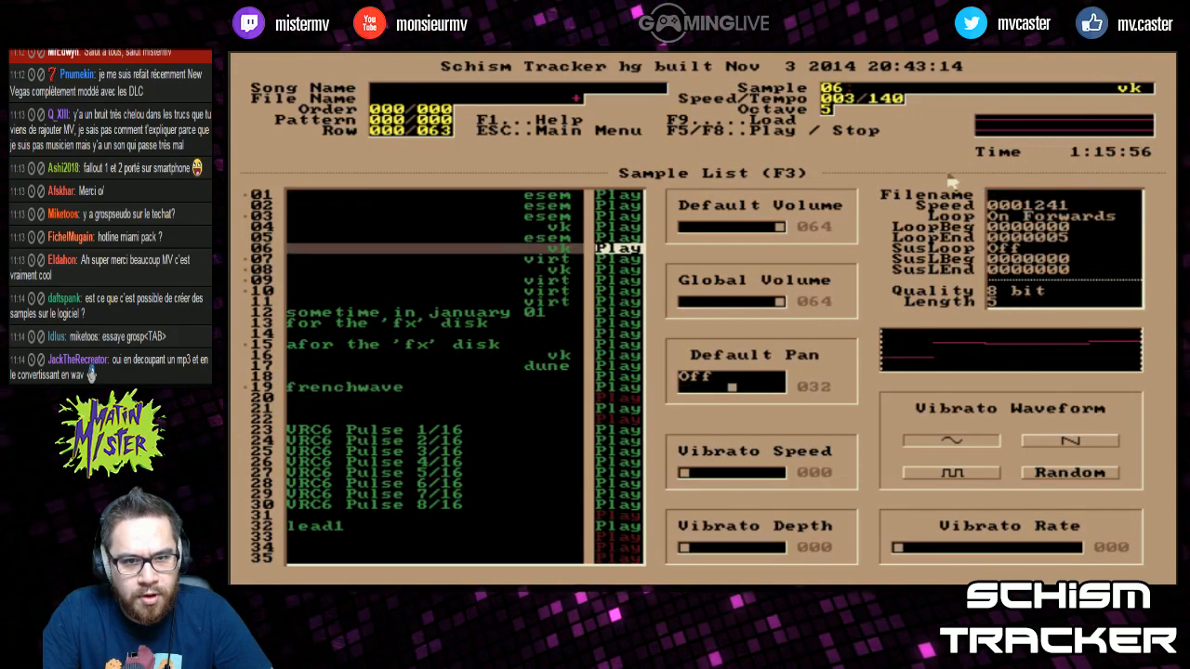
key("Down")
key("Down")
key("Down")
key("Down")
key("Down")
key("Down")
key("Down")
key("Down")
key("Down")
key("Down")
key("Down")
key("Down")
key("Down")
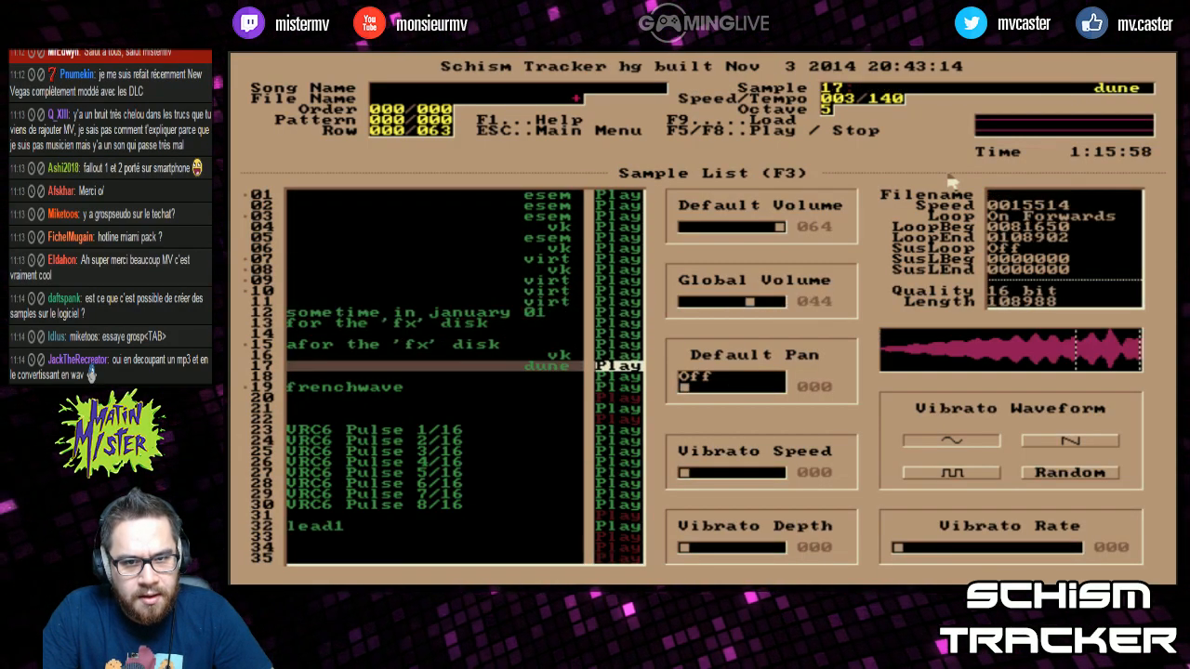
key("Down")
key("Down")
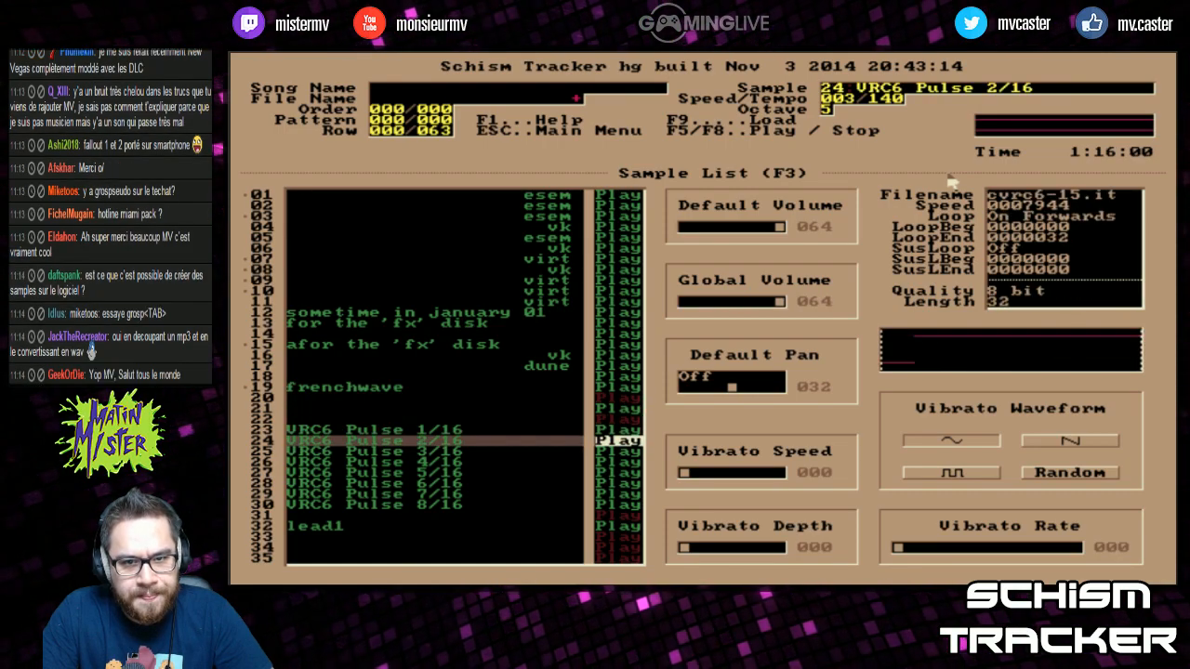
key("Up")
key("Up")
key("F2")
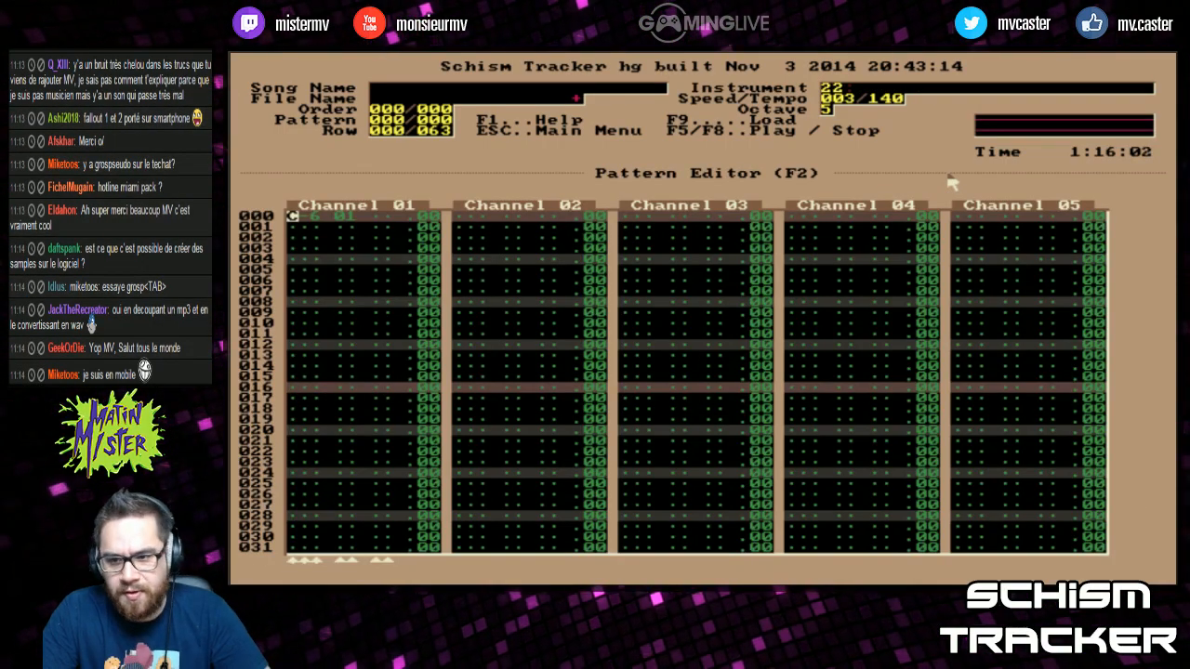
Audition instrument 22 and the VRC6 Pulse instruments up to 27 by entering C notes at row 000 of Channel 01
key("z")
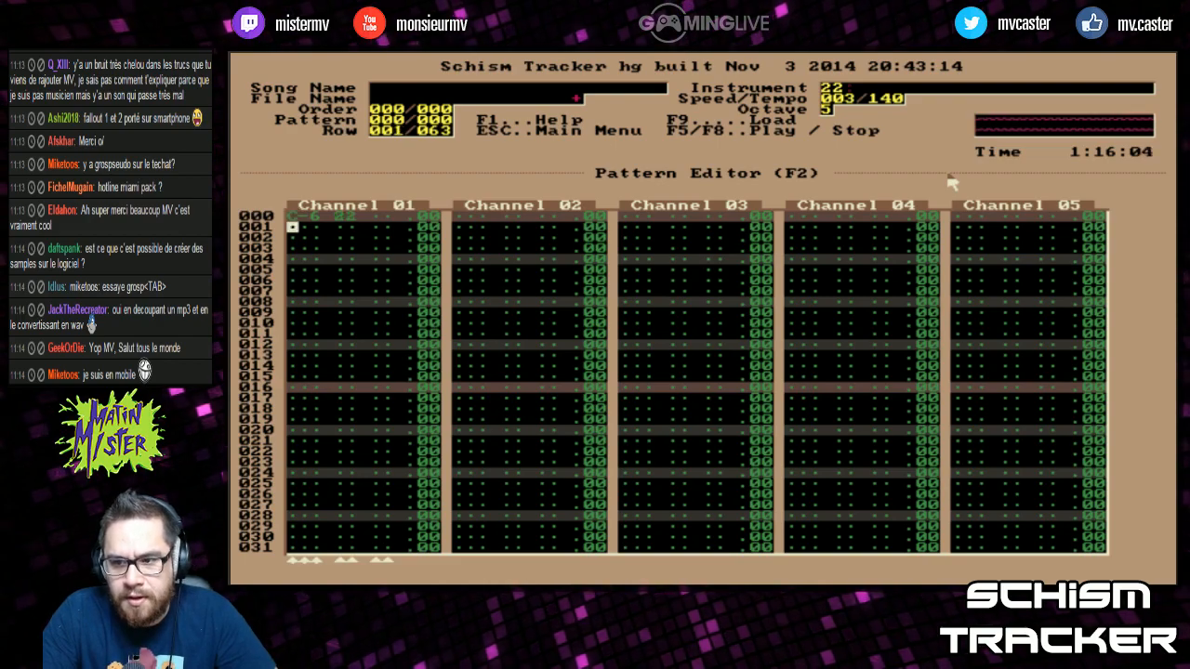
key("shift+period")
key("shift+period")
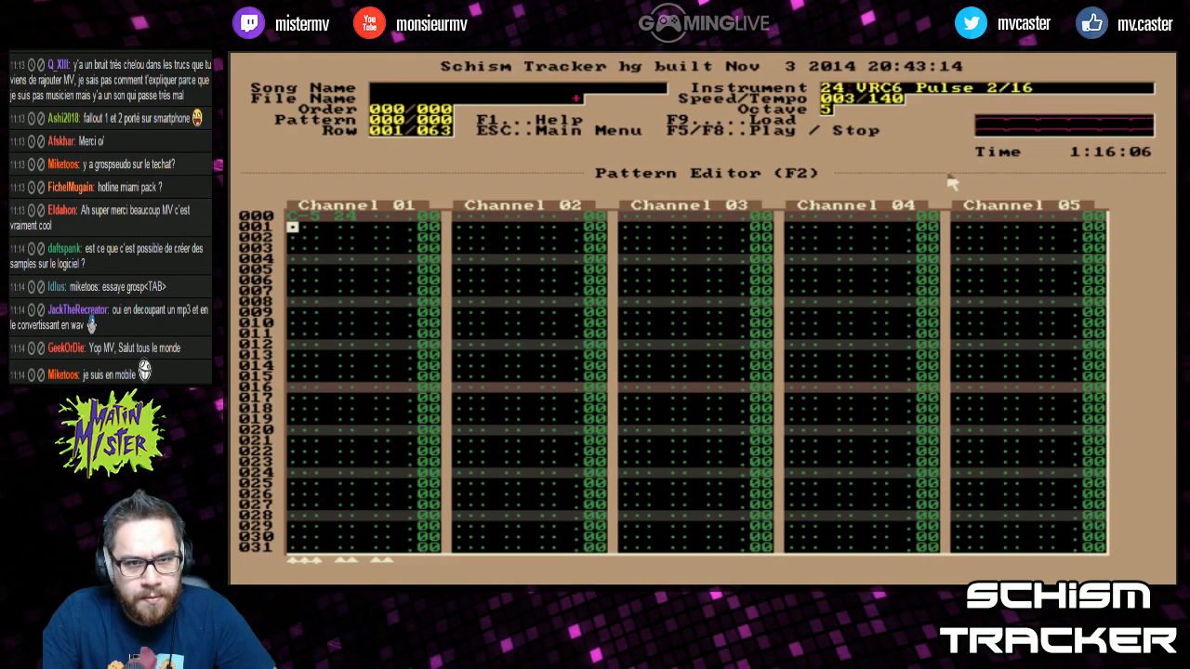
key("z")
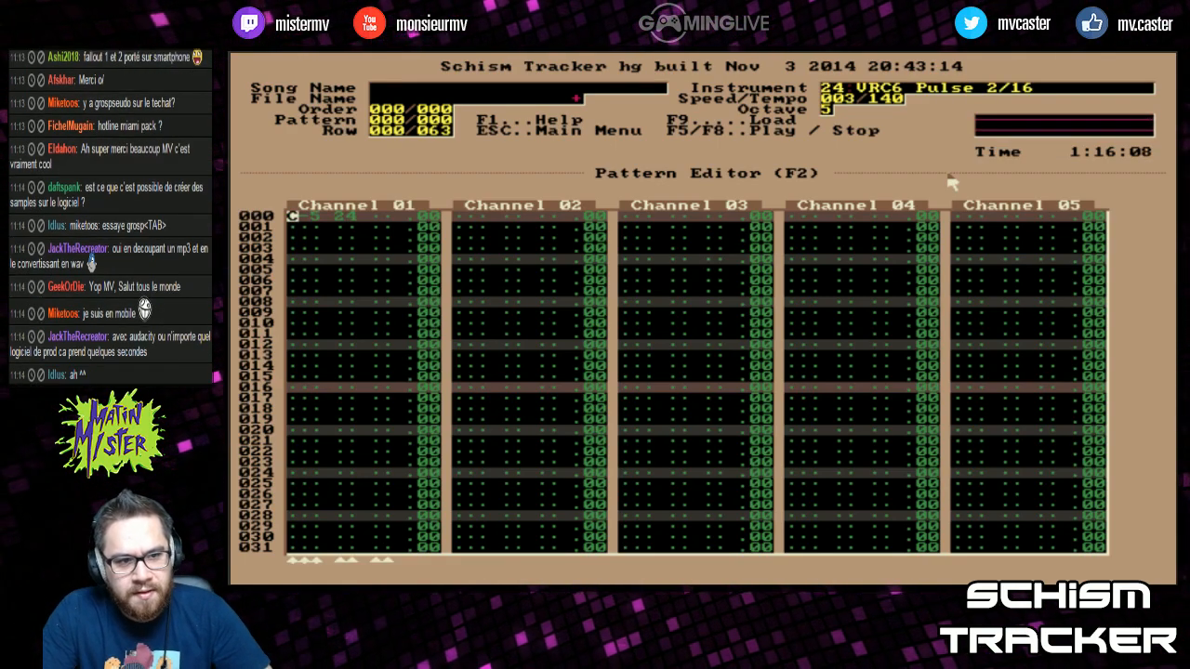
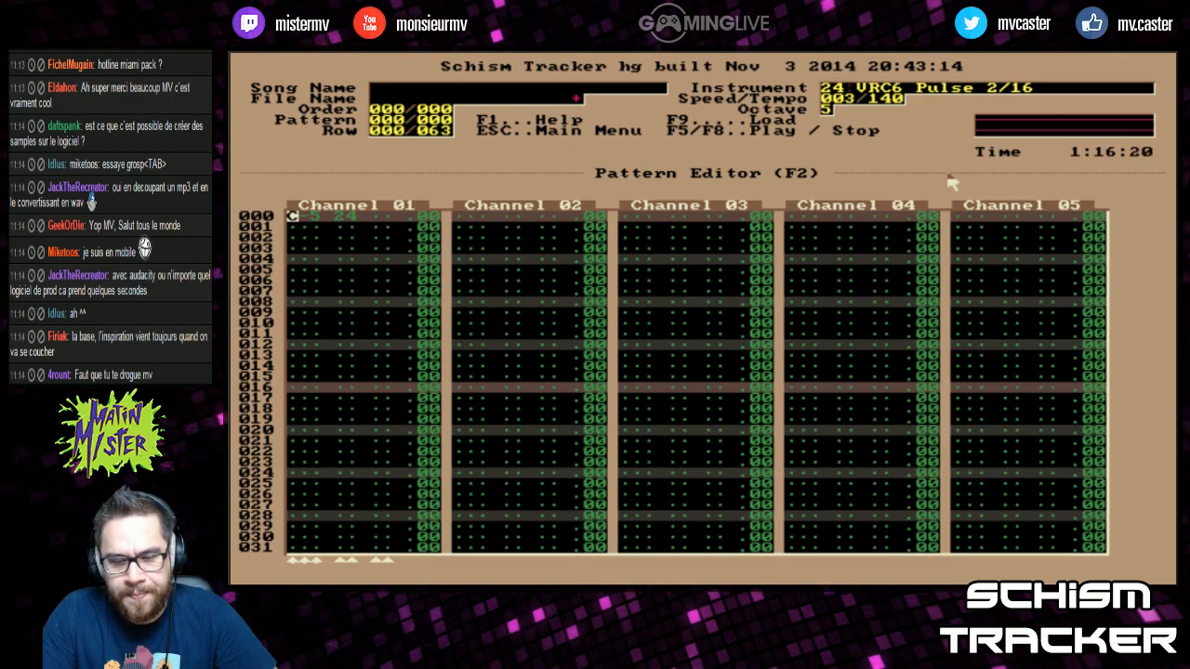
key("greater")
key("greater")
key("z")
key("Up")
key("greater")
key("z")
key("Up")
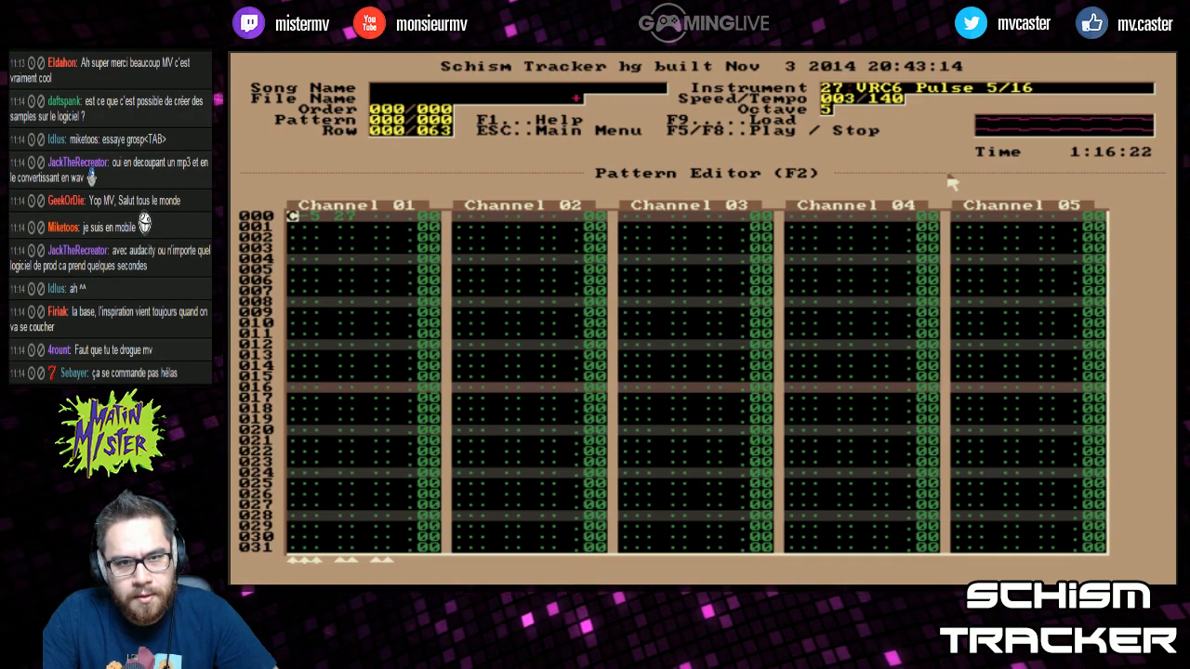
Audition instrument 19 pad with a C-5 note at row 000 of Channel 01
key("less")
key("less")
key("less")
key("less")
key("less")
key("less")
key("less")
key("z")
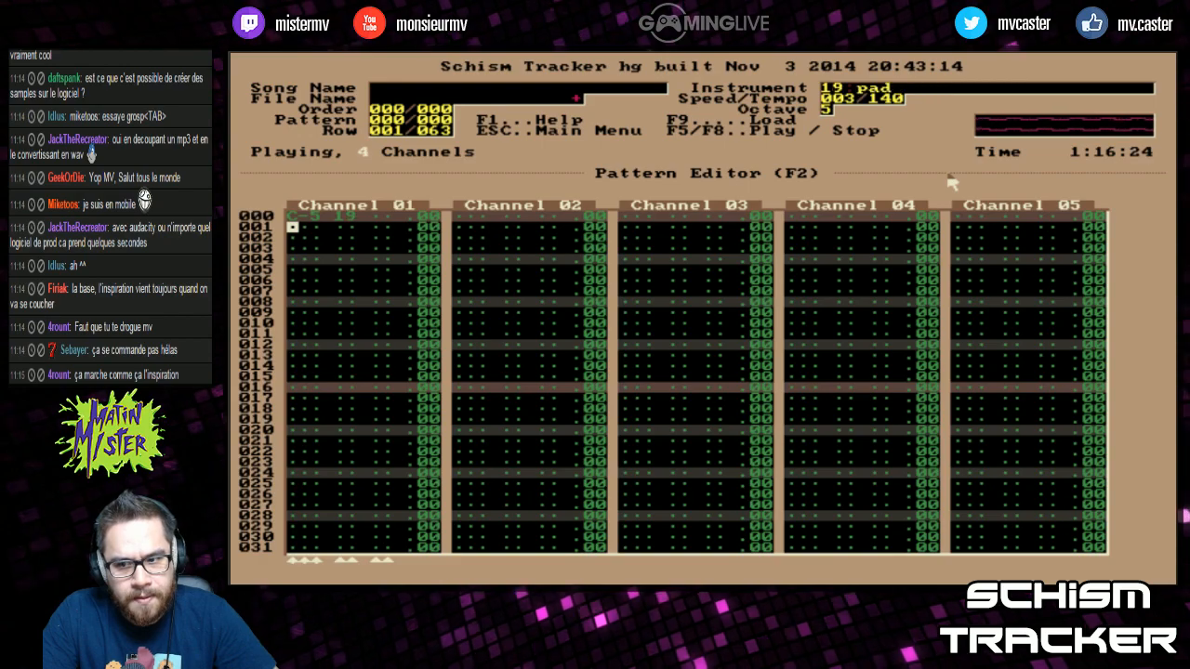
Try lower-numbered instruments on the row 000 note of Channel 01, down to a C-5 with instrument 12
key("less")
key("less")
key("less")
key("less")
key("greater")
key("greater")
key("less")
key("less")
key("Up")
key("z")
key("Up")
key("less")
key("less")
key("less")
key("z")
key("less")
key("Up")
Select instrument 06 chipdry/off for note entry in the pattern editor
key("less")
key("less")
key("less")
key("less")
key("less")
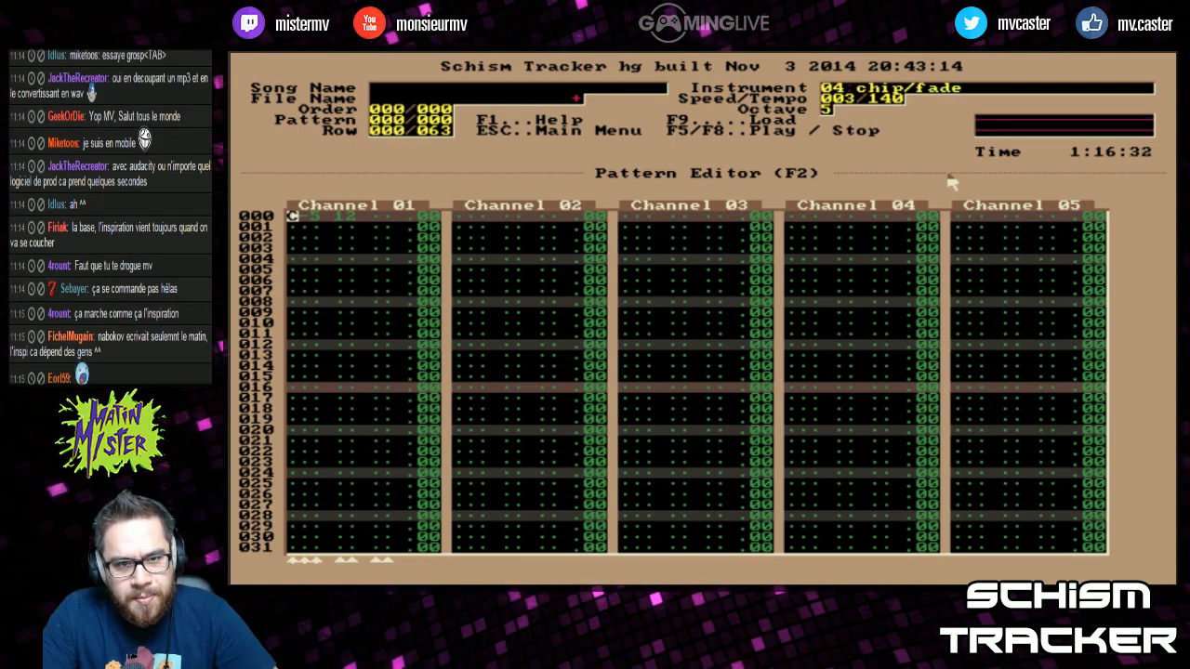
key("less")
key("less")
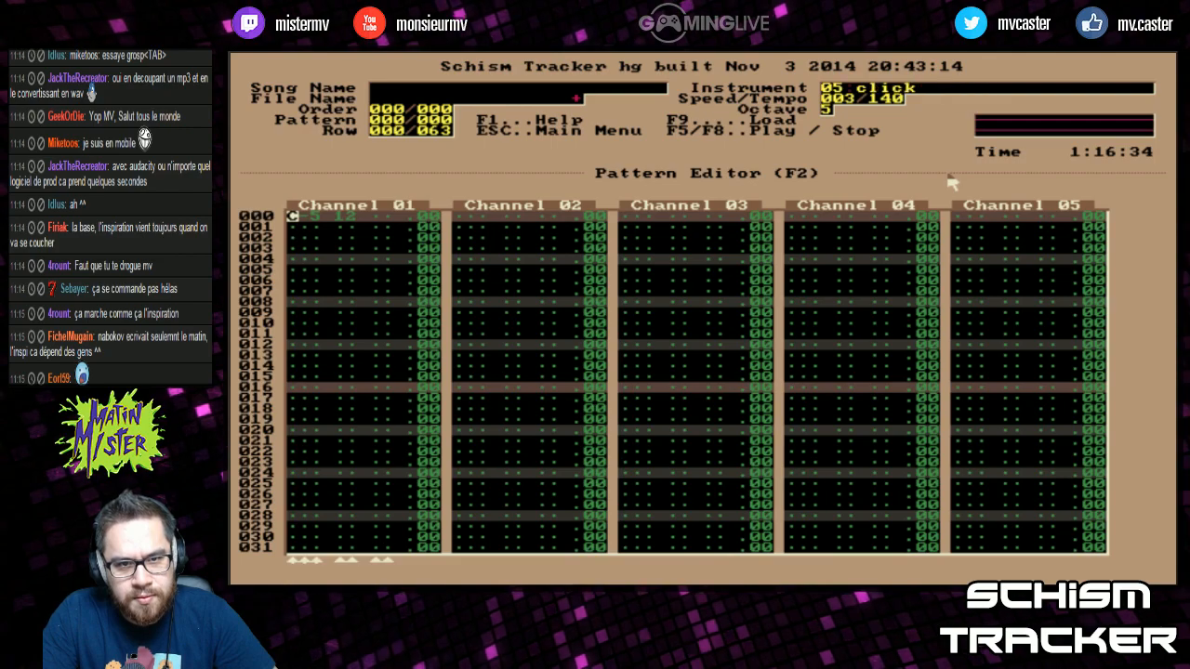
key("F3")
key("F4")
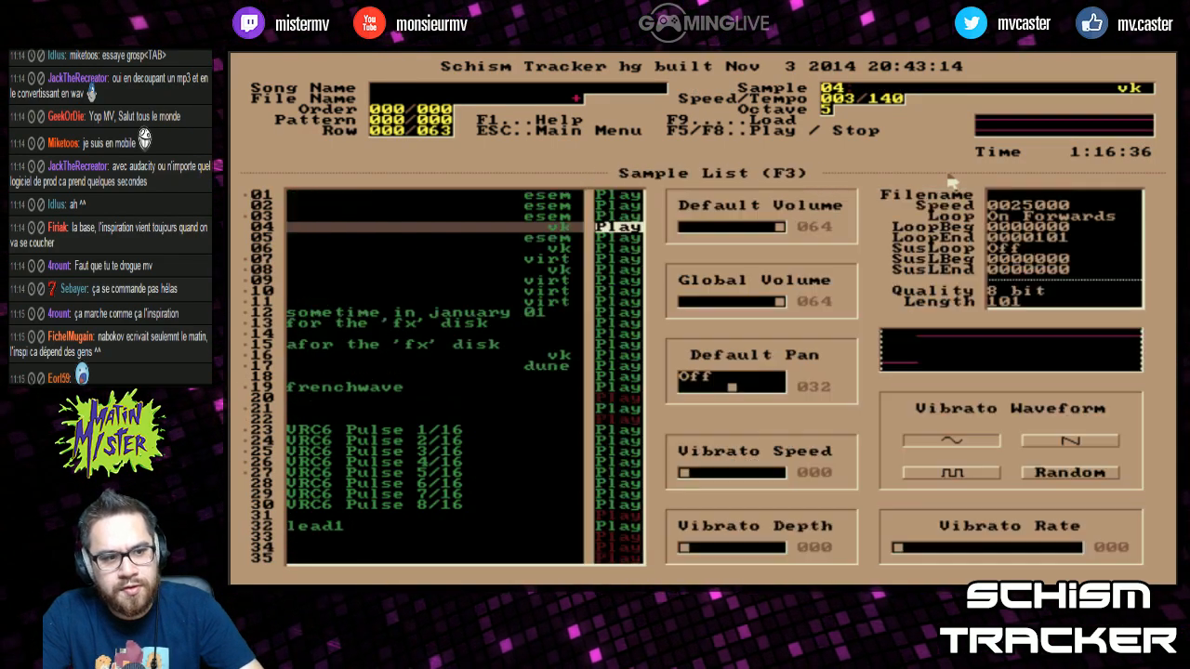
key("F2")
key("less")
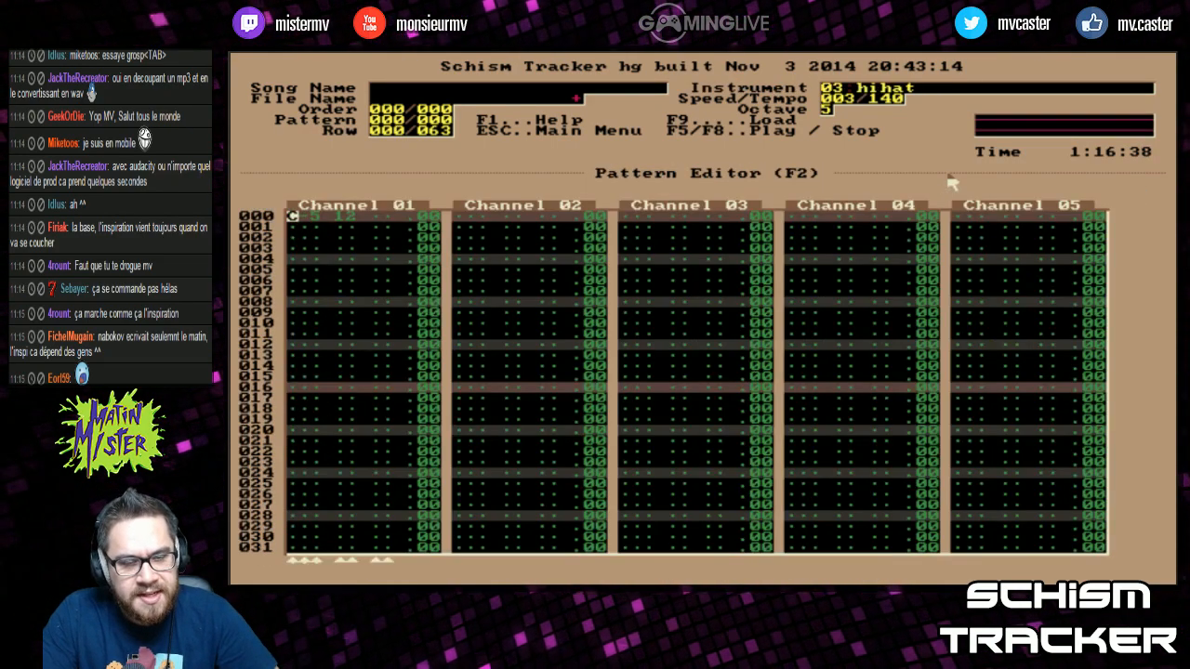
key("greater")
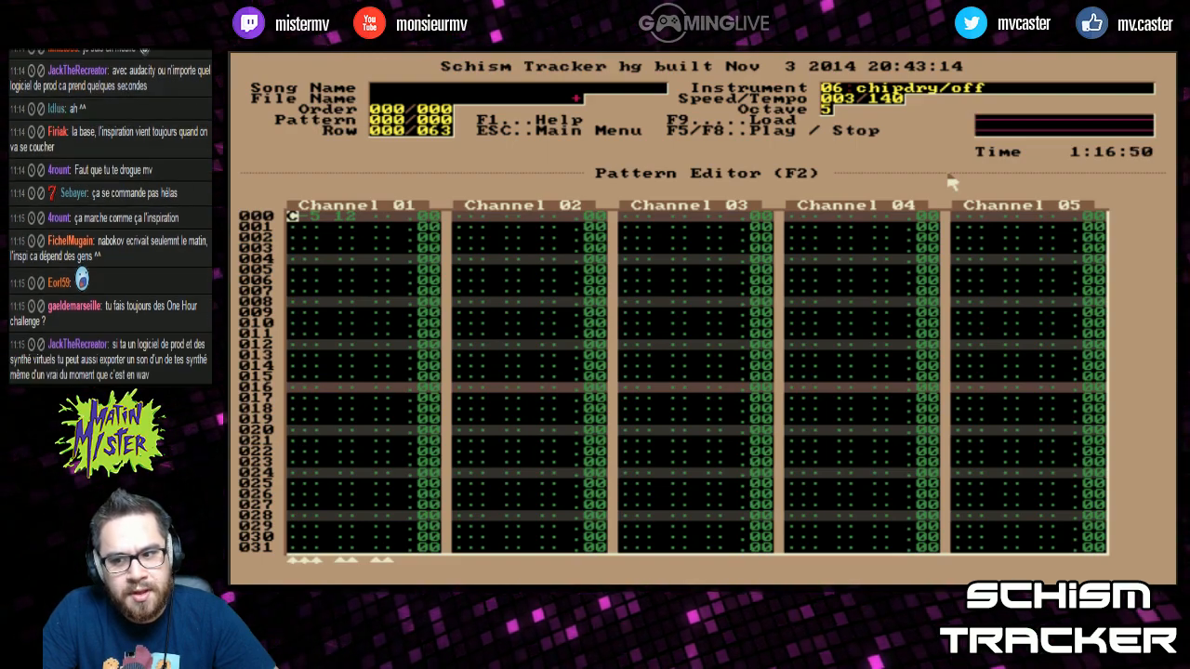
Enter D-5 at row 000 and G-5 at row 002 of Channel 01 with instrument 06 chipdry/off
key("End")
key("Delete")
key("Home")
key("z")
key("Down")
key("Down")
key("b")
key("Up")
key("Up")
key("b")
key("Delete")
key("Up")
key("Up")
key("Up")
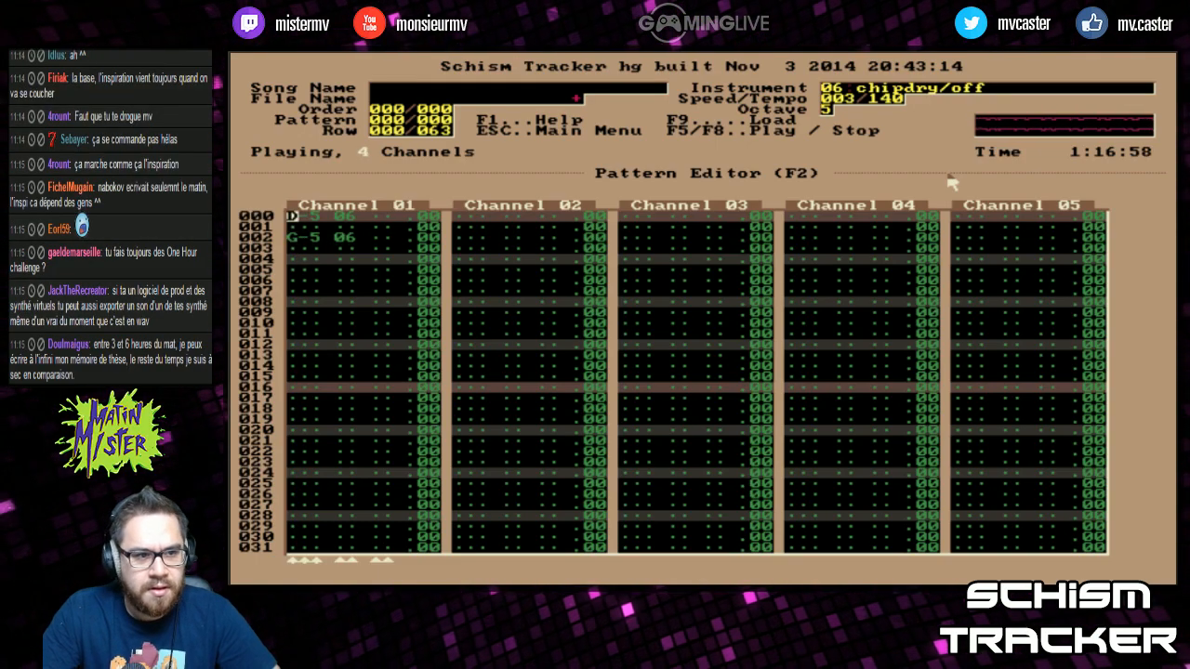
Remove the G-5 note at row 002 of Channel 01 and enter it at row 004 instead
key("Down")
key("Delete")
key("Down")
key("Down")
key("b")
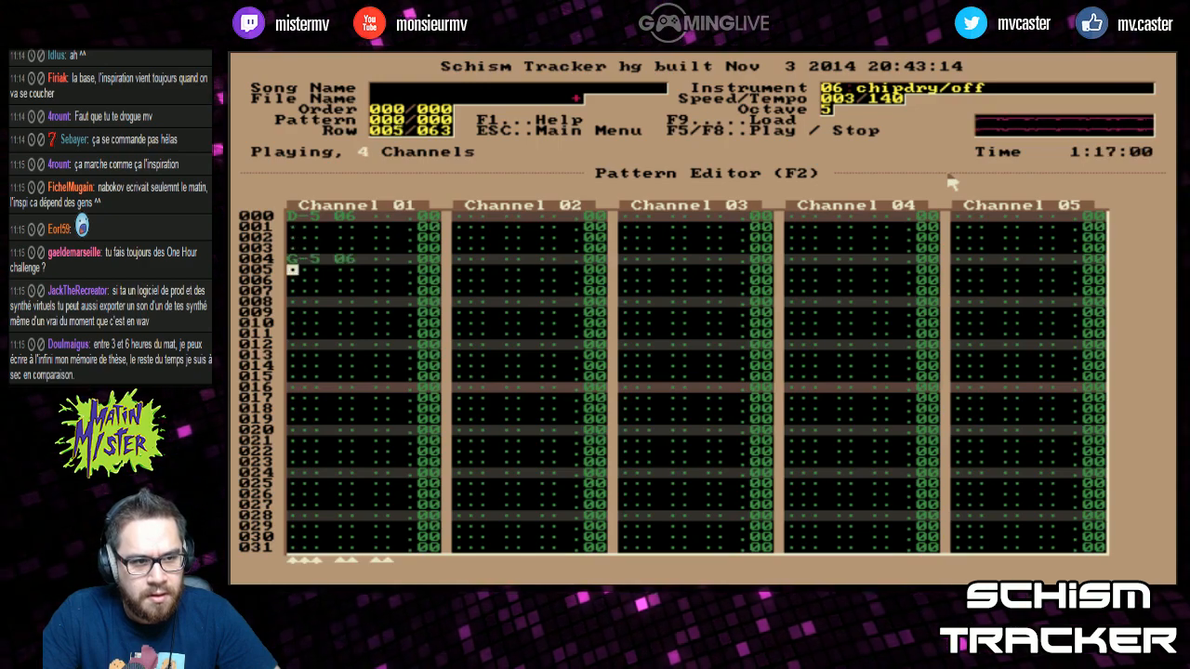
Enter A-5 at row 004, D-5 at row 008 and C-6 at row 012 of Channel 01 with instrument 06
key("Down")
key("Down")
key("Down")
key("x")
key("Down")
key("Down")
key("Down")
key("q")
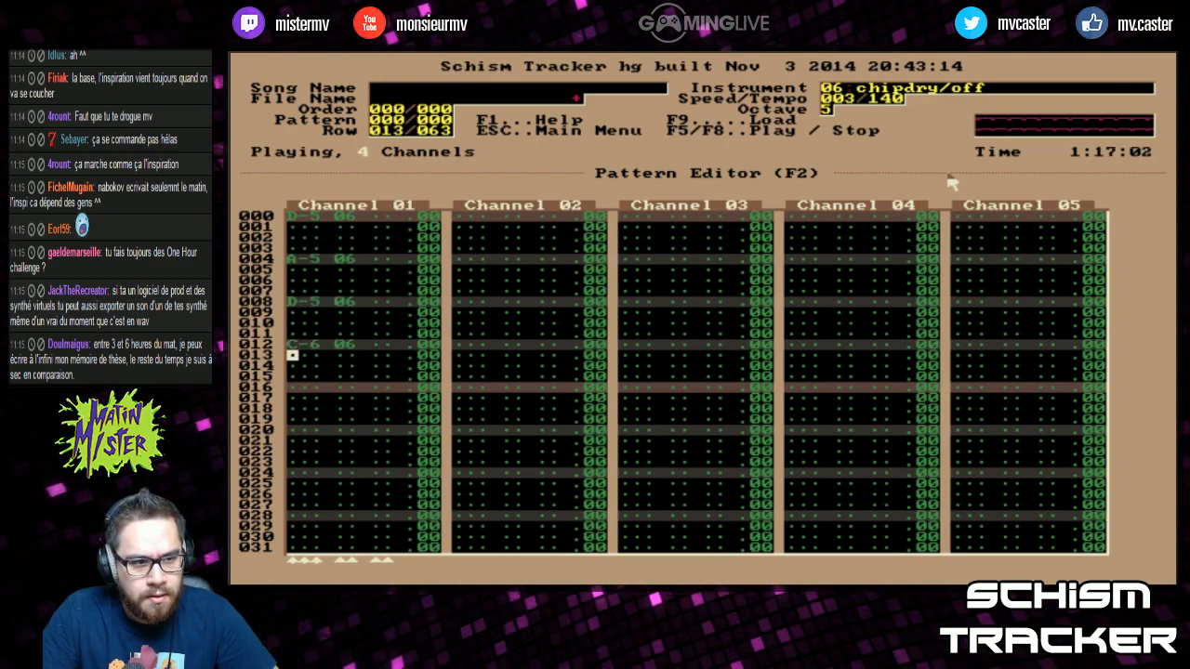
Enter D-5, B-5, D-5 and A-5 at rows 016, 020, 024 and 028 of Channel 01 with instrument 06, and play the pattern
key("Down")
key("Down")
key("Down")
key("b")
key("b")
key("m")
key("period")
key("Down")
key("Down")
key("Down")
key("x")
key("Down")
key("Down")
key("Down")
key("n")
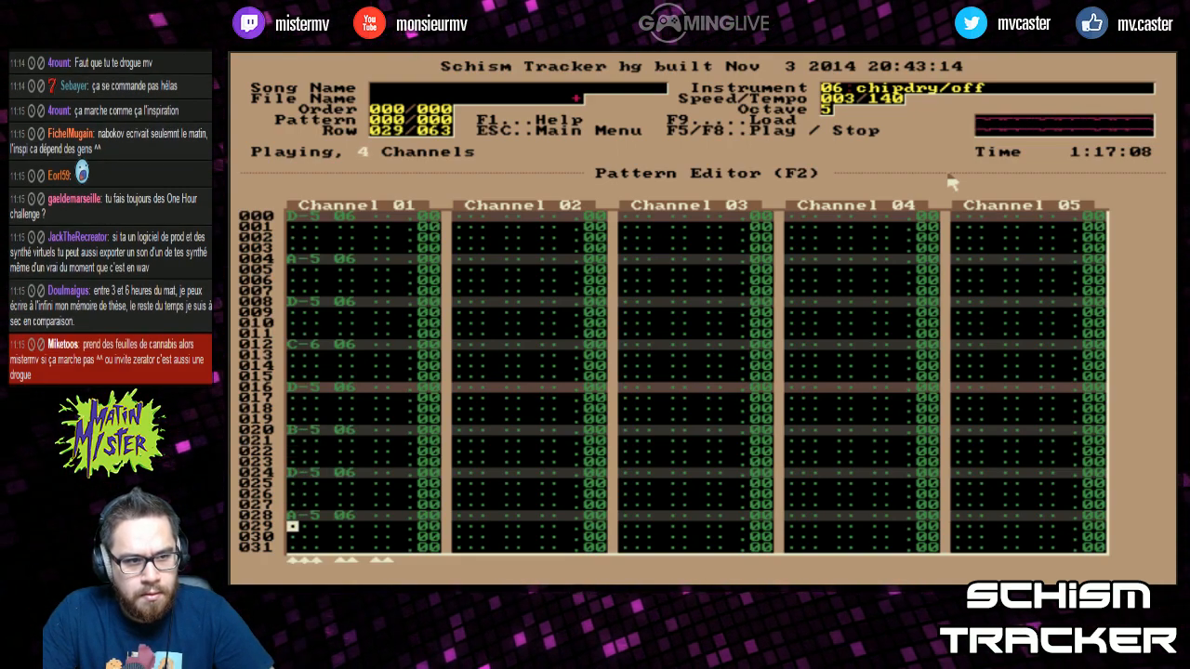
key("F6")
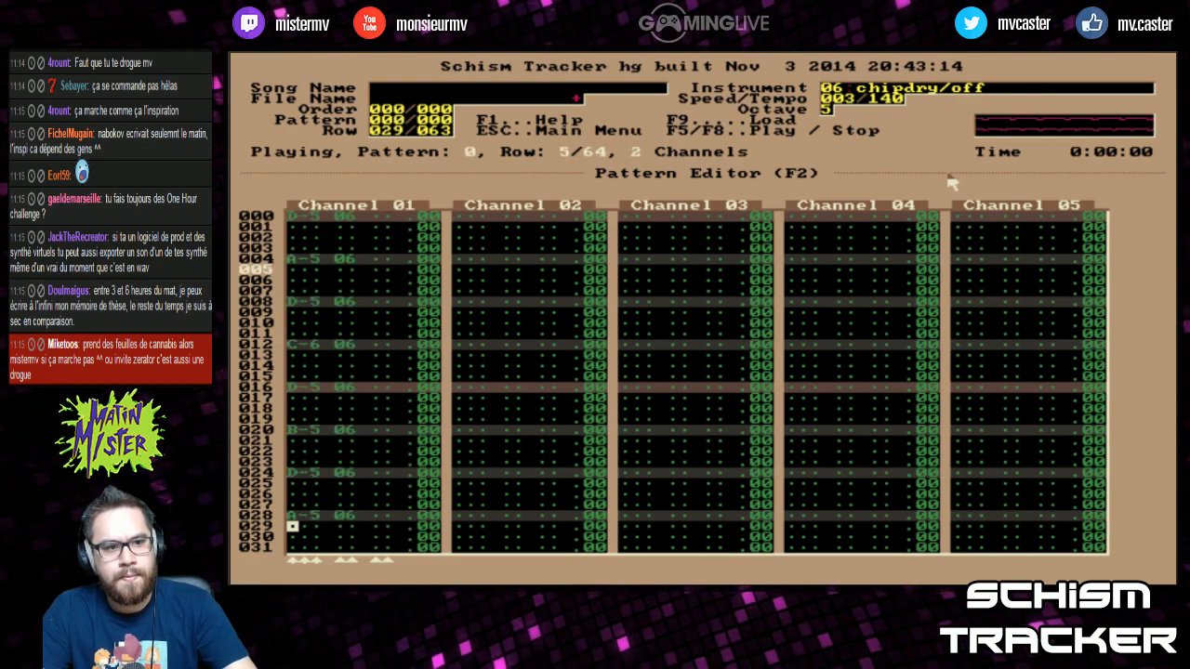
Set the song's initial tempo to 110, play the pattern at that tempo and return to the pattern editor
key("F12")
key("F11")
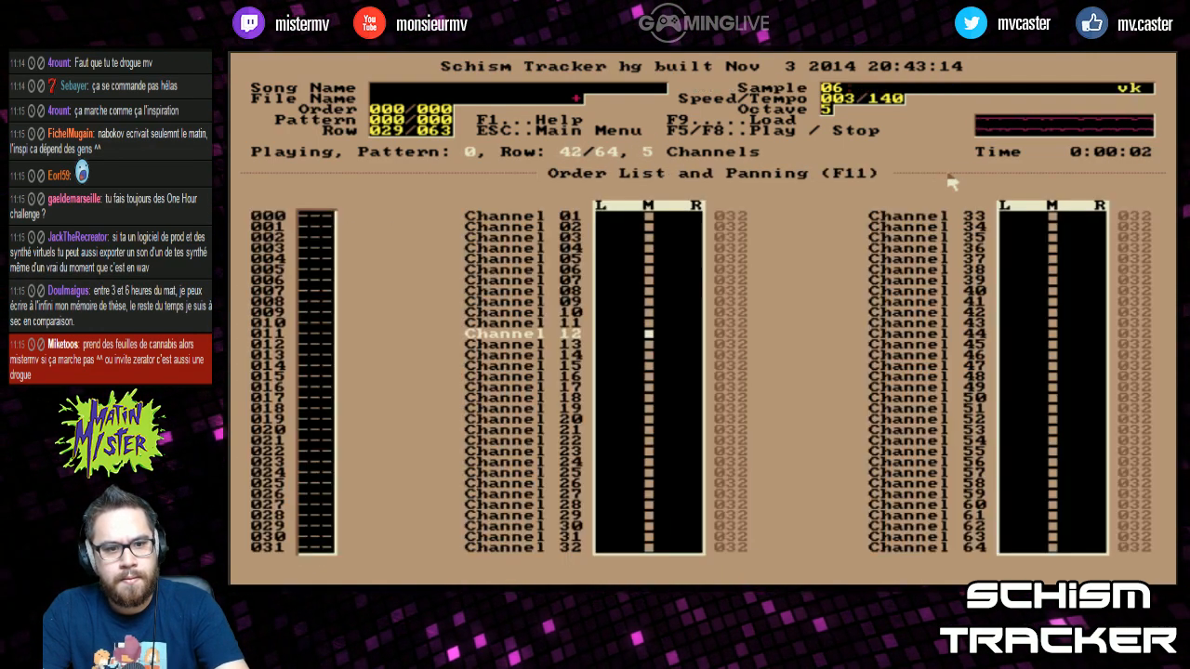
key("F8")
key("F12")
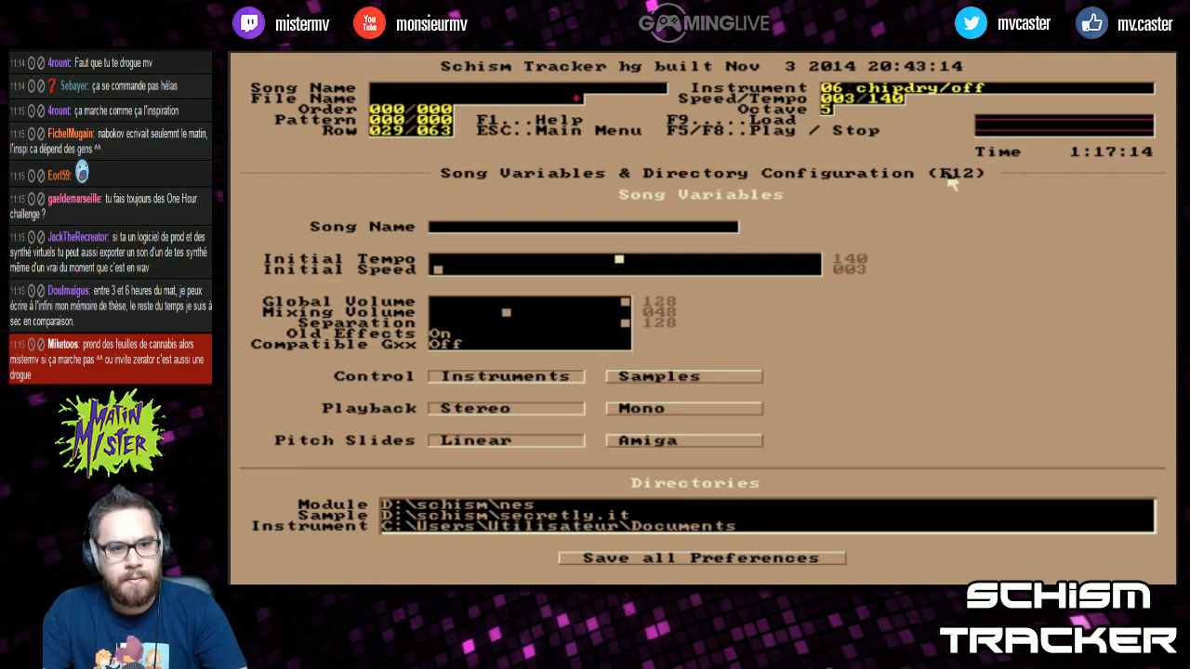
type("110")
key("Return")
key("F6")
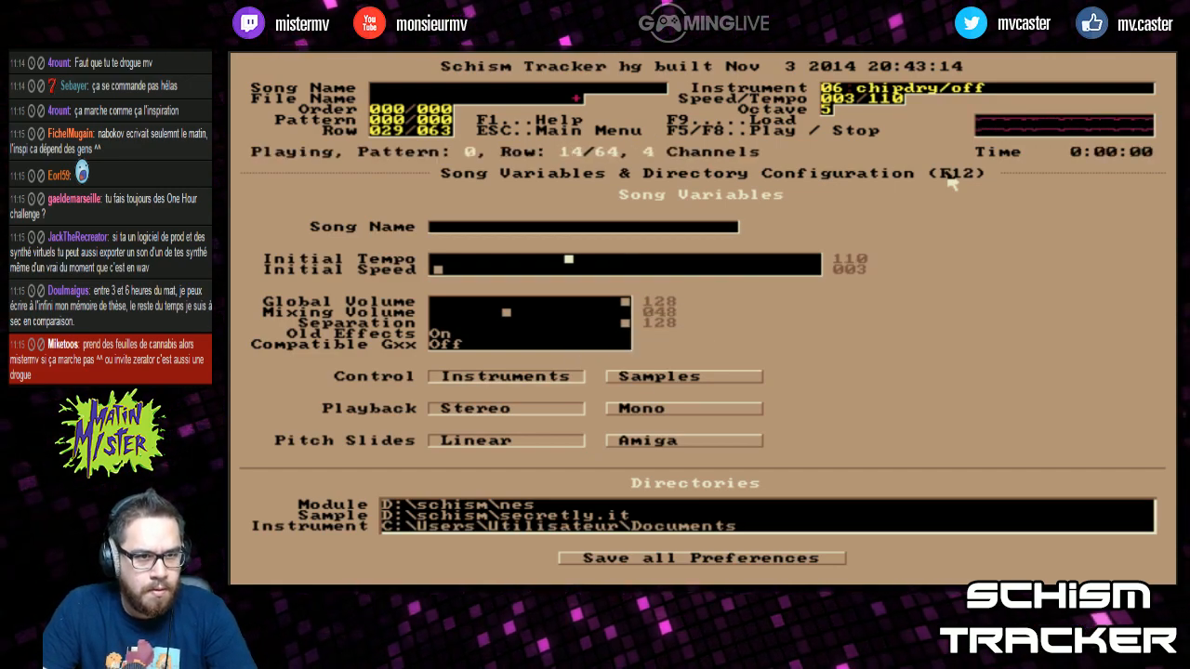
key("F8")
key("F2")
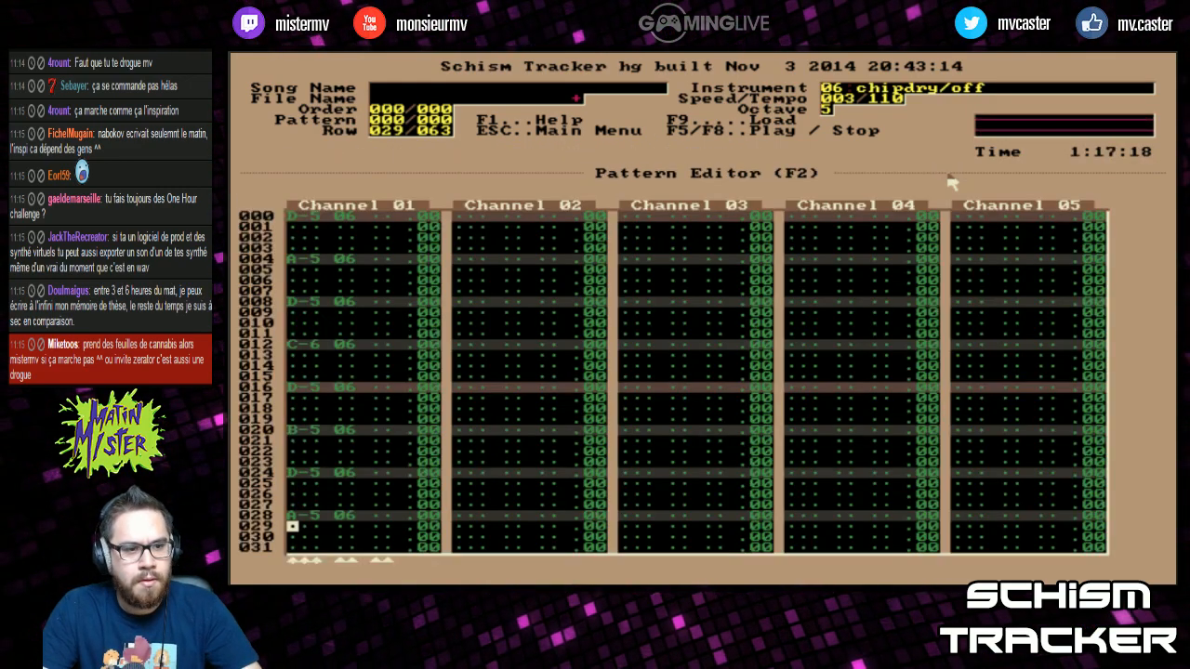
Copy rows 000 to 031 of Channel 01 and paste them from row 032 of the same channel
key("alt+l")
key("Page_Down")
key("Page_Down")
key("alt+c")
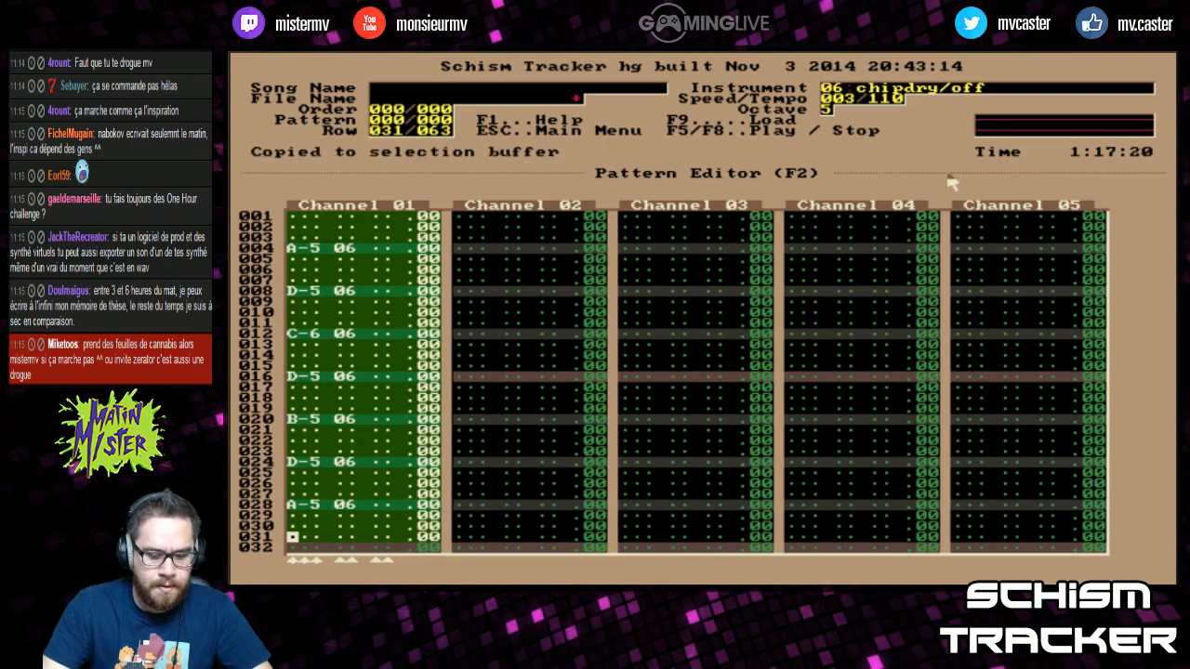
key("Page_Up")
key("Page_Up")
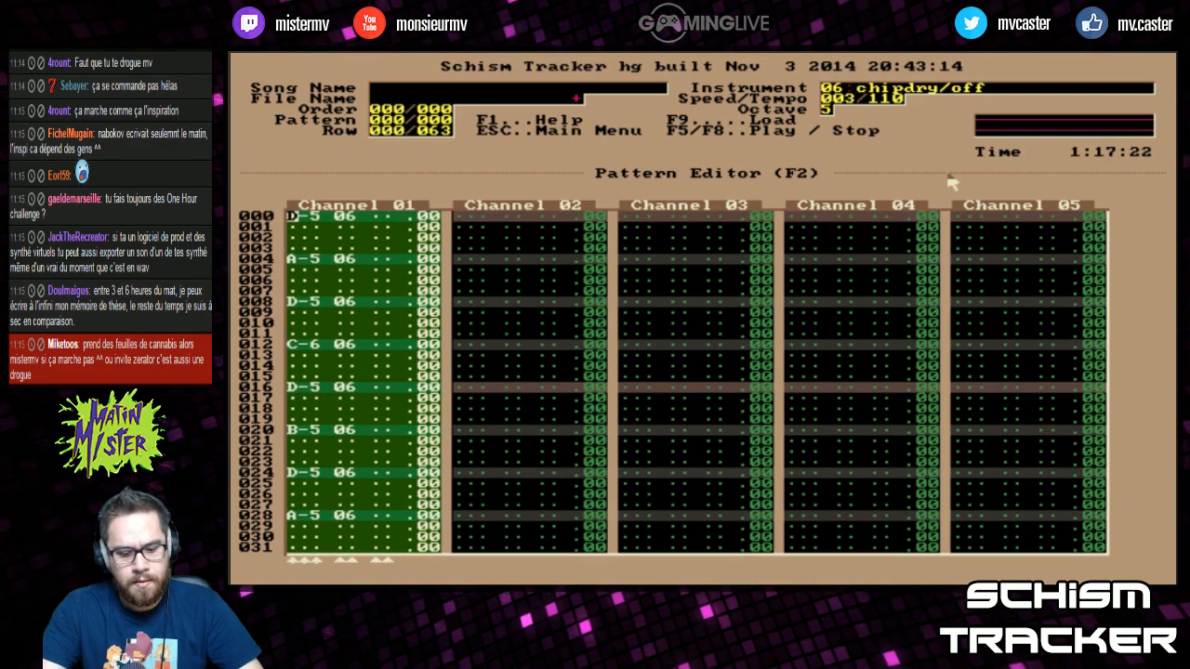
Add vibrato to Channel 01 during playback, with effect H81 at row 000 and H00 on rows 001 to 063
key("F5")
key("Right")
key("Right")
key("Right")
key("Right")
key("Right")
type("h")
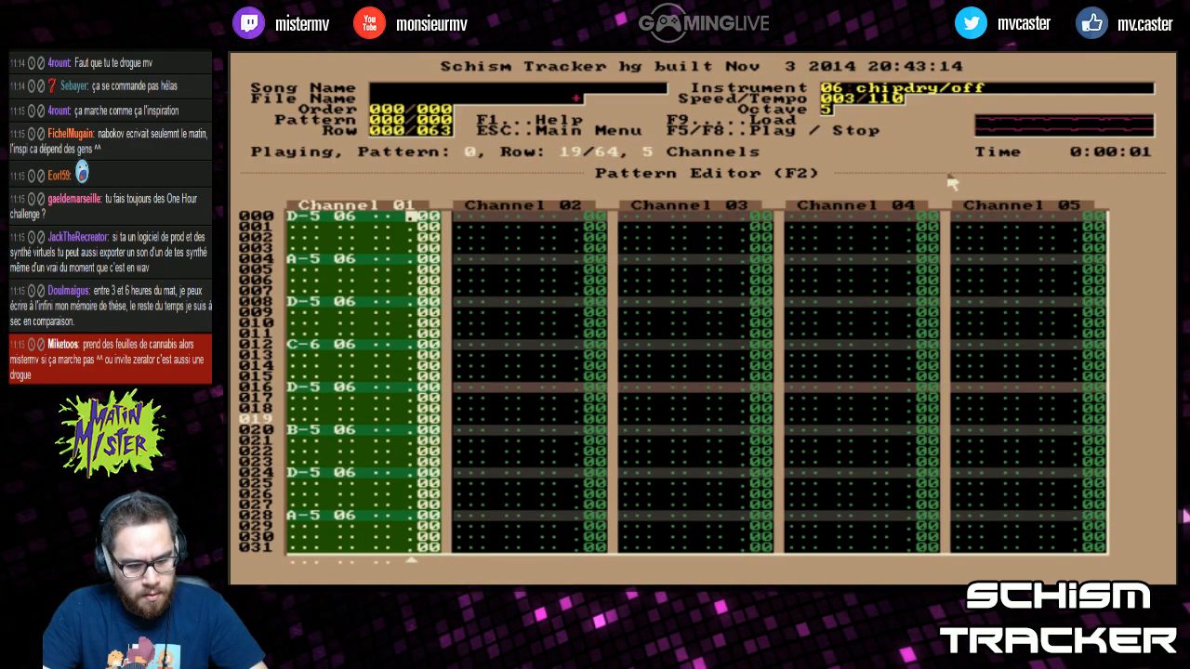
key("Up")
key("Right")
type("81")
key("Left")
type("h")
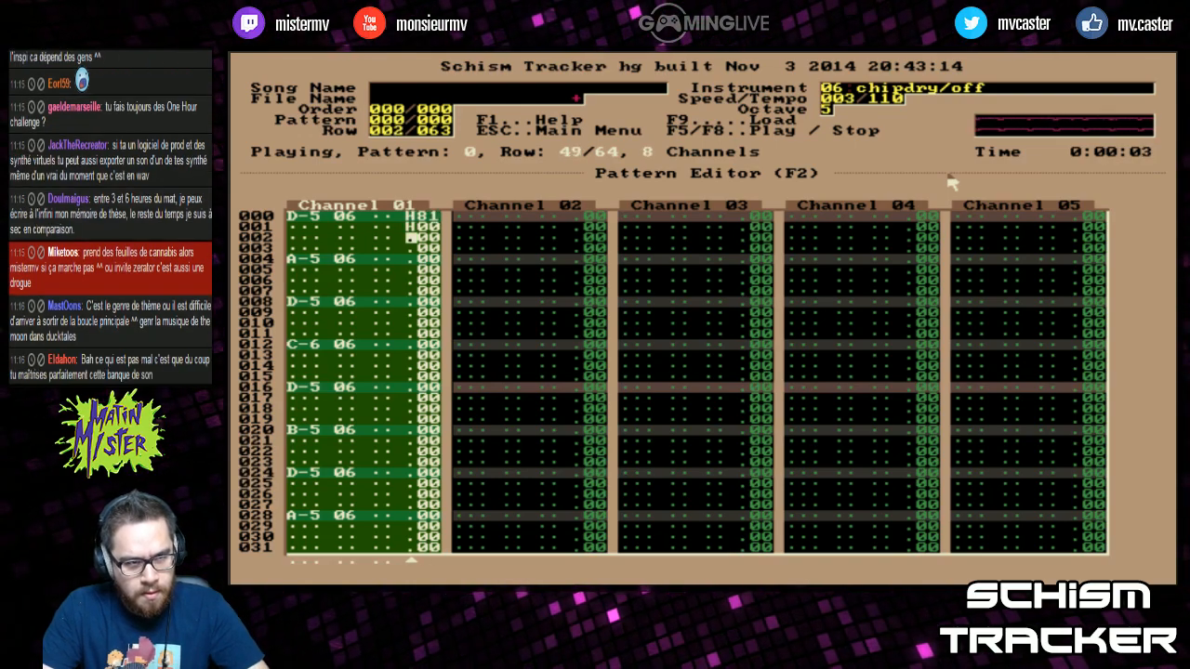
type("hhhhhhhhhhhhhhhhhhhhhhhhhhhhhhhhhhhhhhhhhhhhhhhhhhhhhhhhhhhhh")
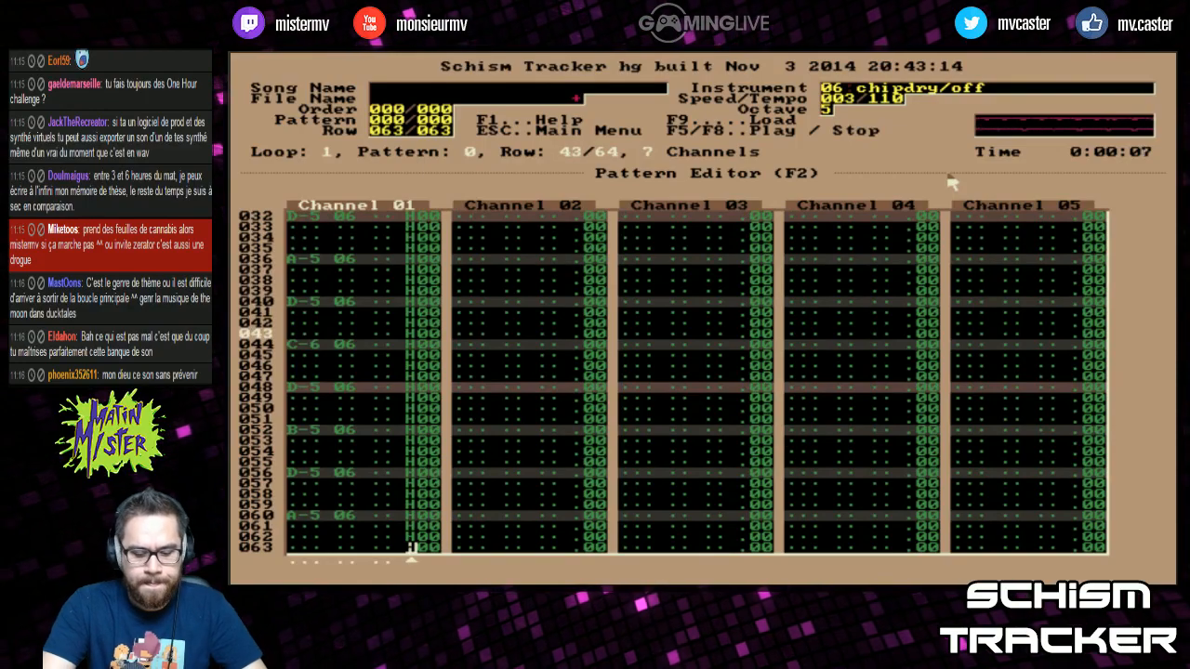
Copy all 64 rows of Channel 01 and paste them into Channel 02 starting at row 006
key("shift+Page_Up")
key("shift+Page_Up")
key("shift+Page_Up")
key("shift+Page_Up")
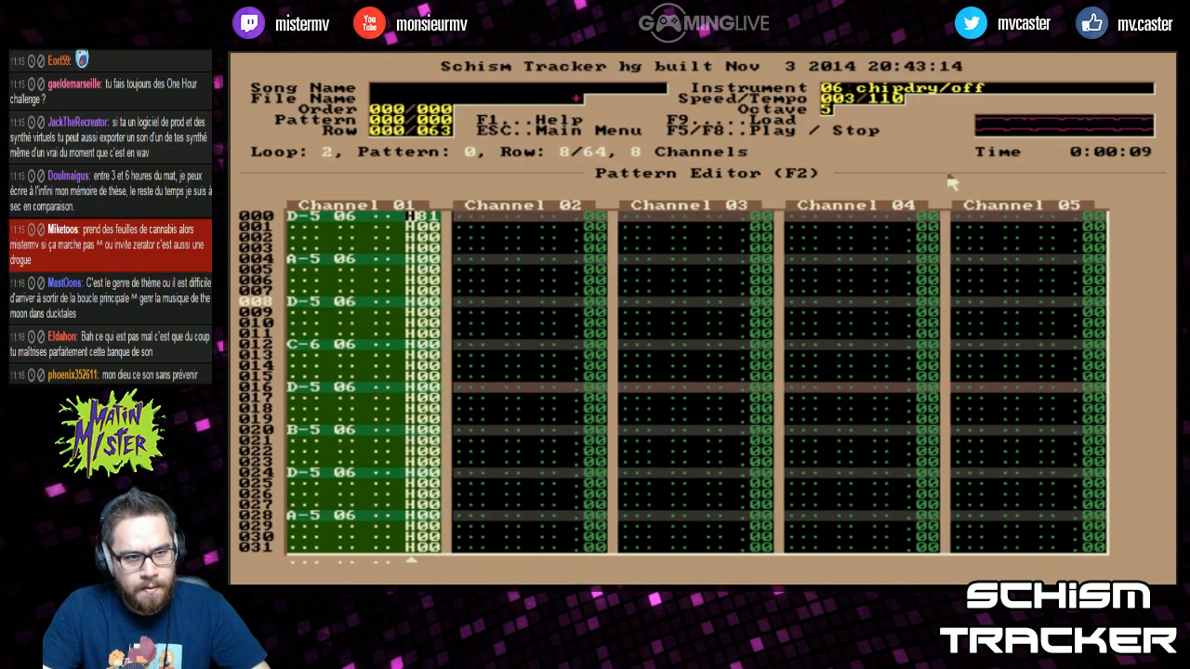
key("alt+c")
key("Tab")
key("Down")
key("Down")
key("Down")
key("Down")
key("Down")
key("Down")
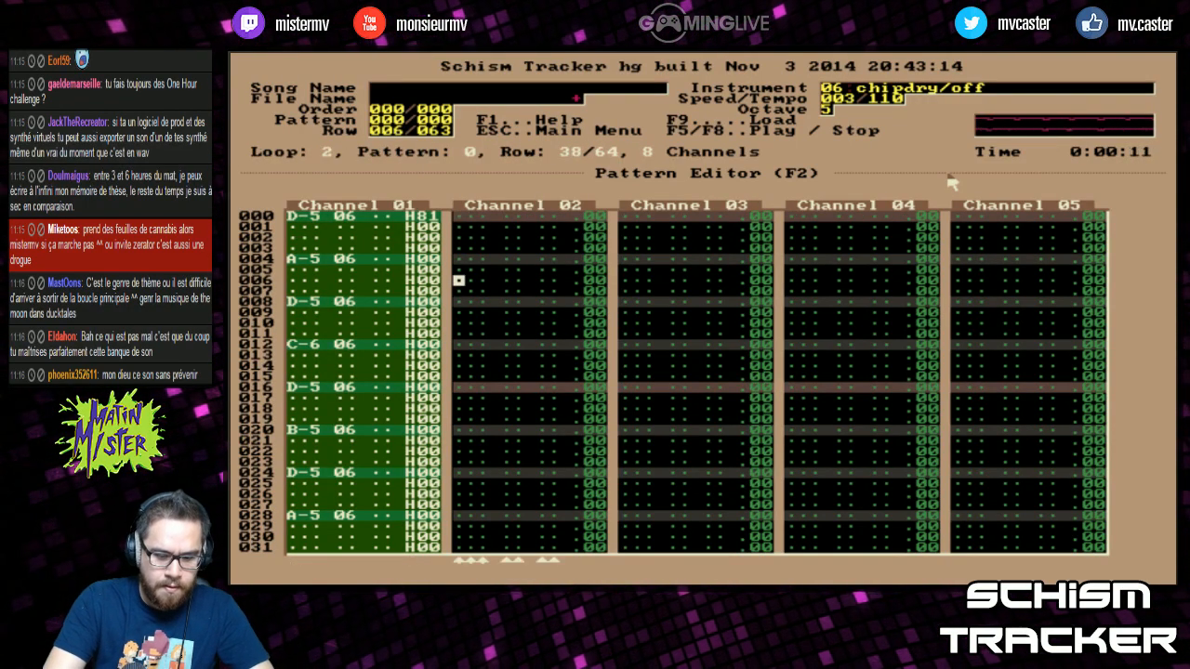
key("alt+p")
Paste the copied Channel 01 melody into Channel 03 starting at row 012
key("Tab")
key("Down")
key("Down")
key("Down")
key("Down")
key("Down")
key("Down")
key("alt+p")
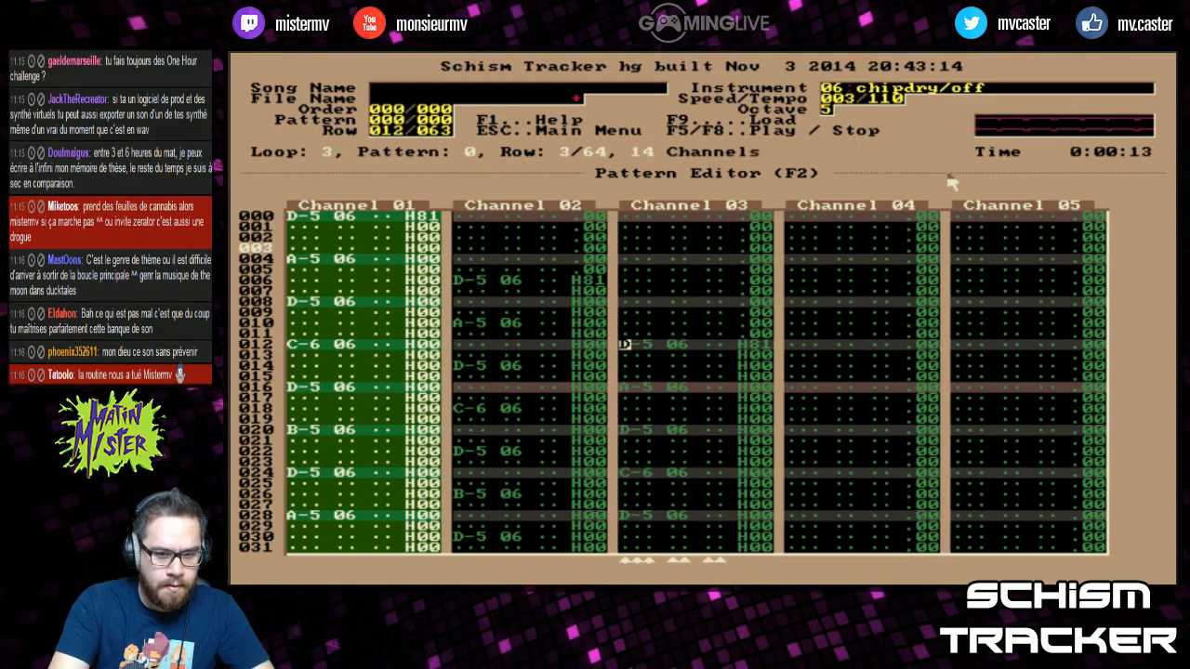
Stop playback, set the panning of Channel 02 to 16 and pan Channel 03 to the right
key("F11")
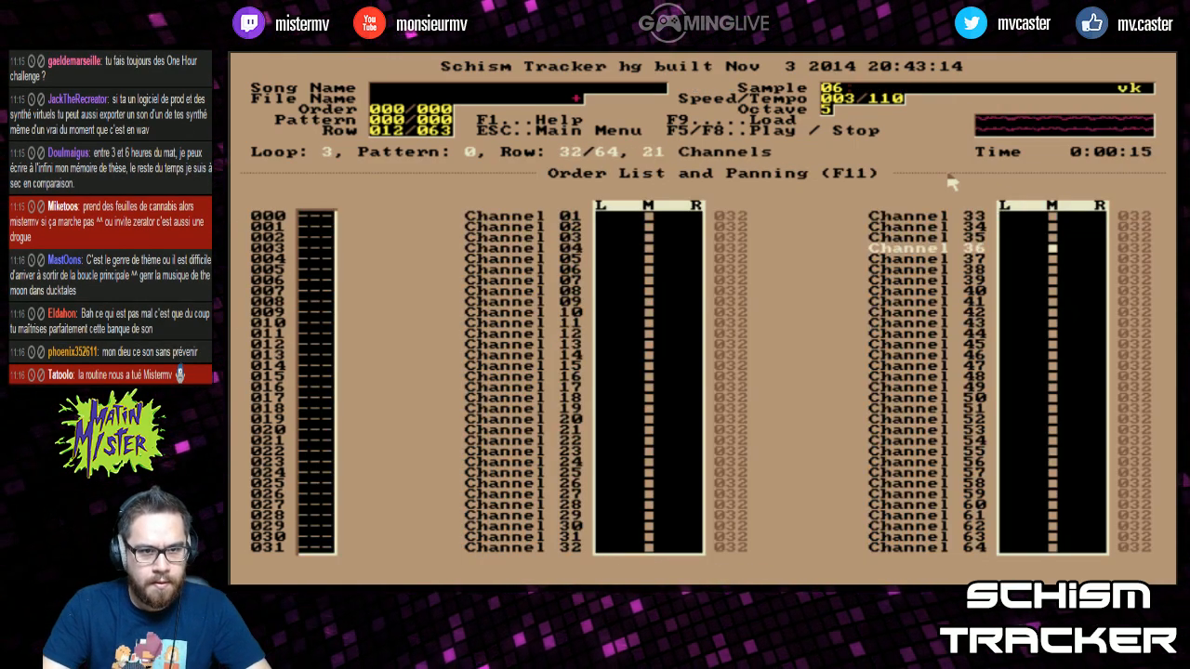
key("Home")
key("F8")
key("Down")
type("16")
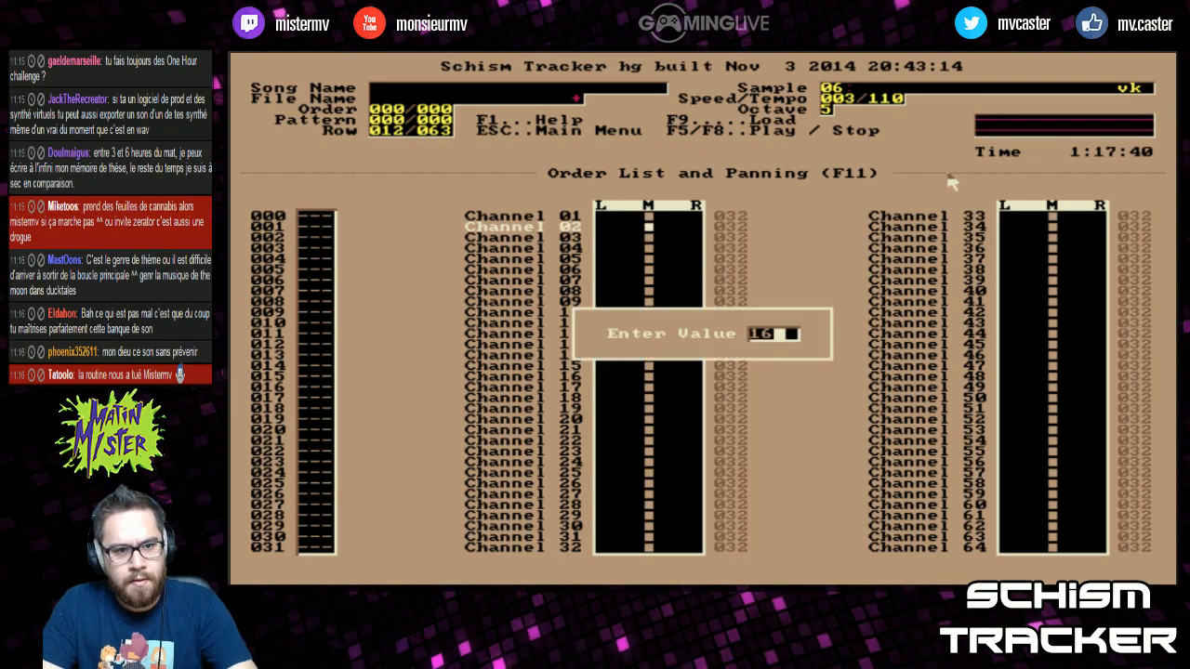
key("Return")
key("Down")
key("r")
Set the channel volumes to 24 for Channel 02 and 12 for Channel 03, and play the pattern
key("F11")
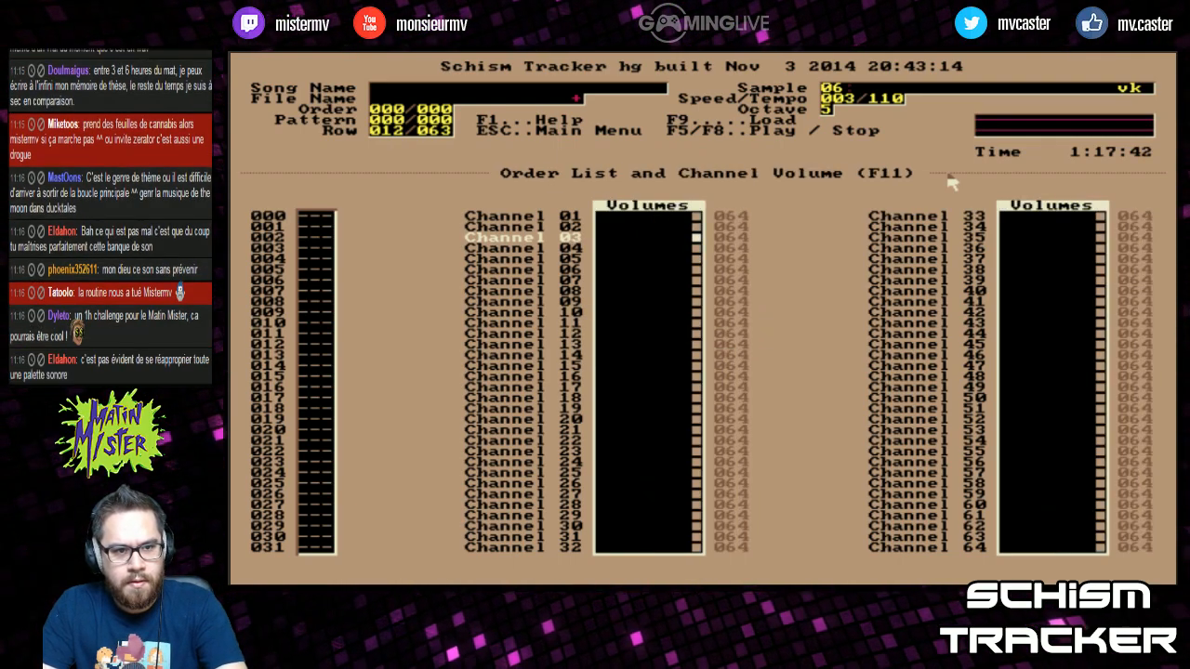
key("Up")
key("Down")
type("16")
key("Return")
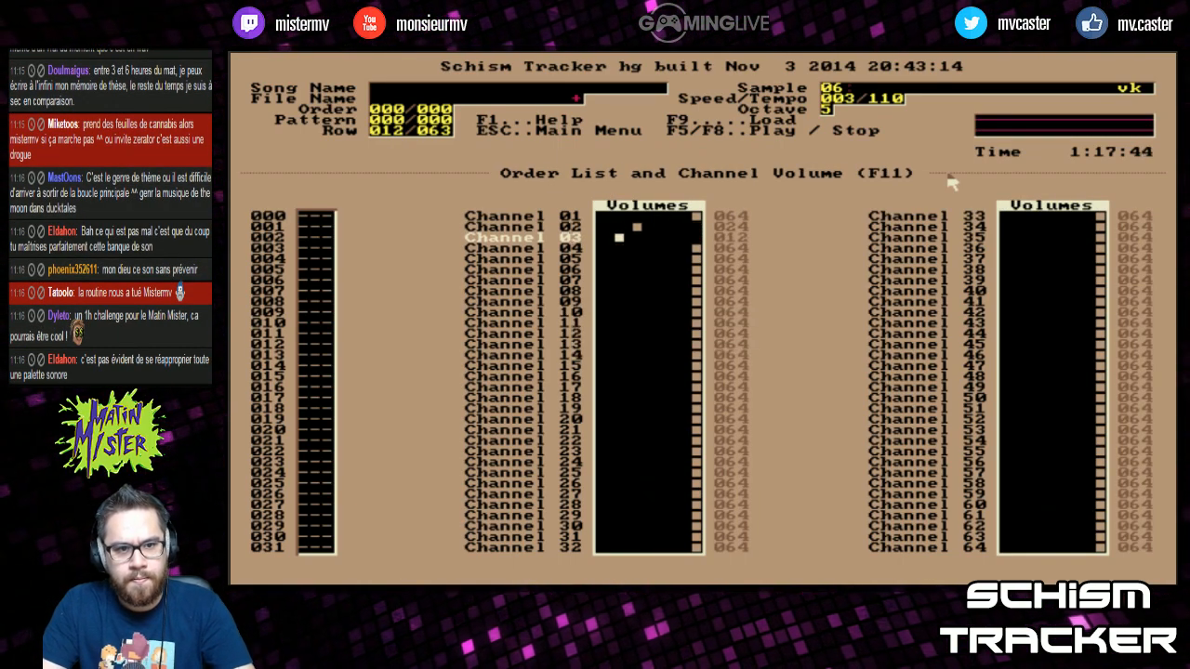
key("F6")
Set the number of rows in pattern 000 to 128
key("F2")
key("F2")
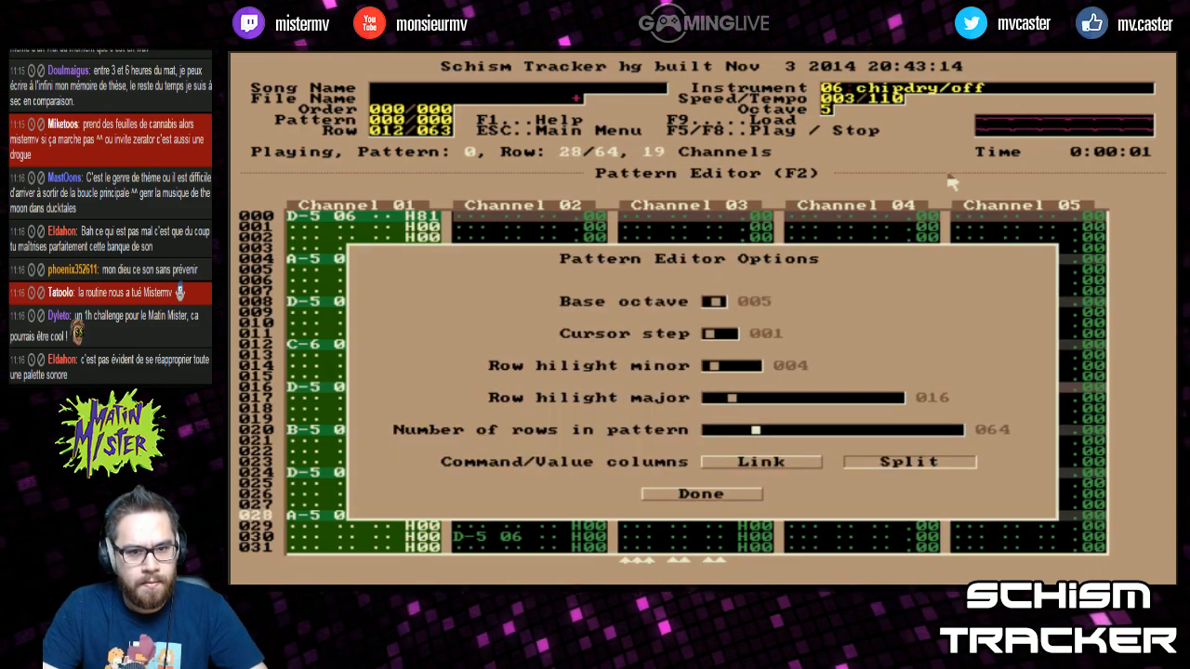
type("128")
key("Return")
key("Return")
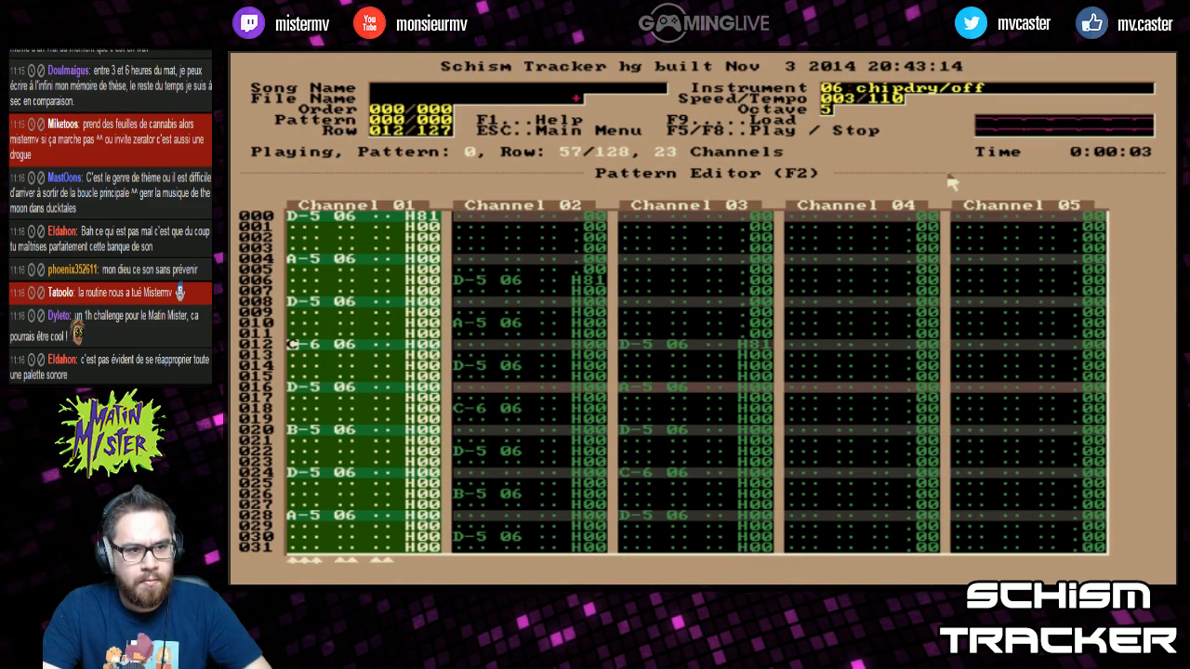
Duplicate rows 000 to 063 of Channel 01 into rows 064 to 127 of the same channel
key("Page_Down")
key("Page_Down")
key("Page_Down")
key("Page_Down")
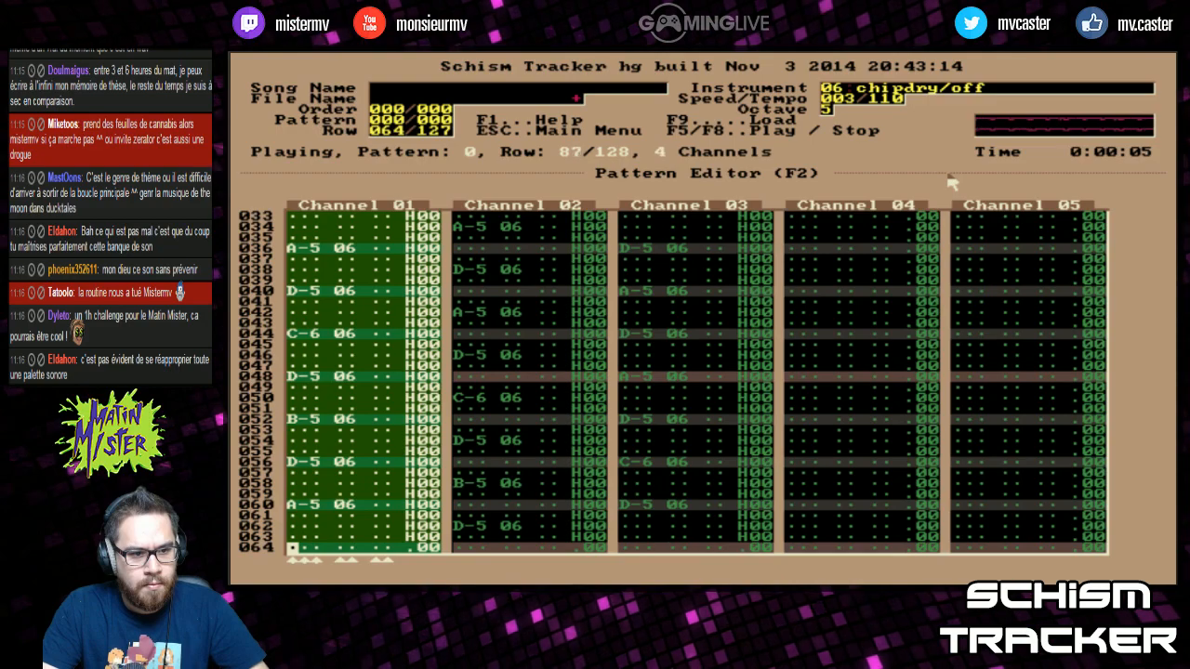
key("alt+c")
key("alt+p")
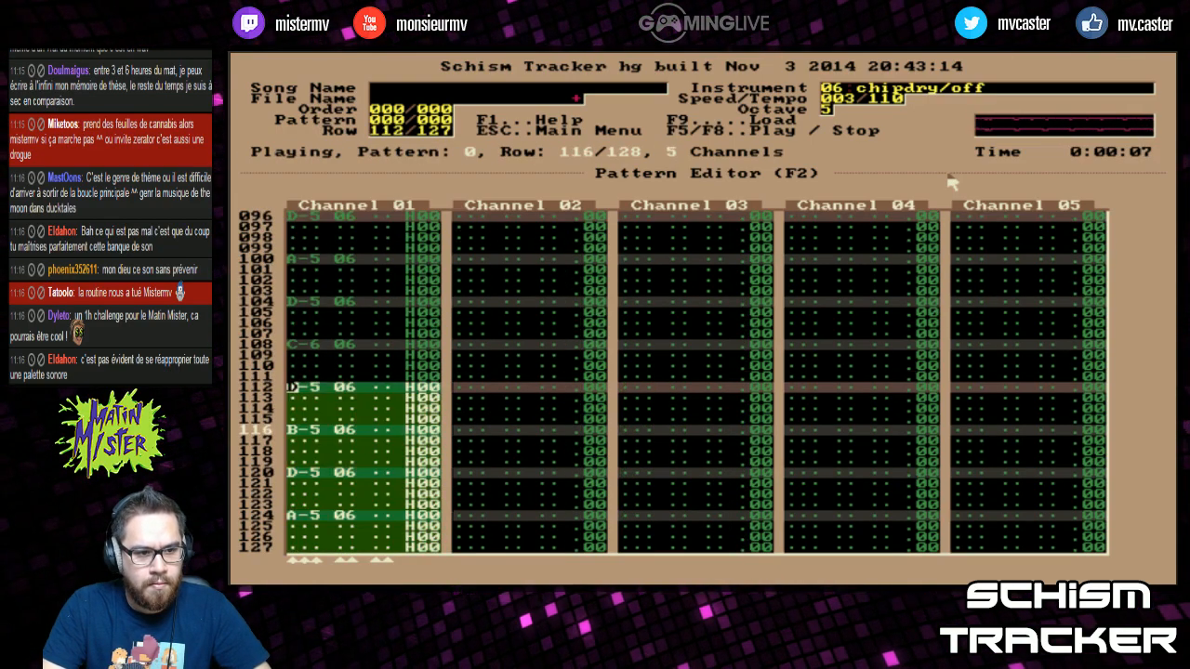
Copy the full 128-row melody of Channel 01 and overwrite Channel 02 with it starting at row 003
key("Home")
key("alt+c")
key("Tab")
key("Down")
key("Down")
key("Down")
key("Down")
key("Down")
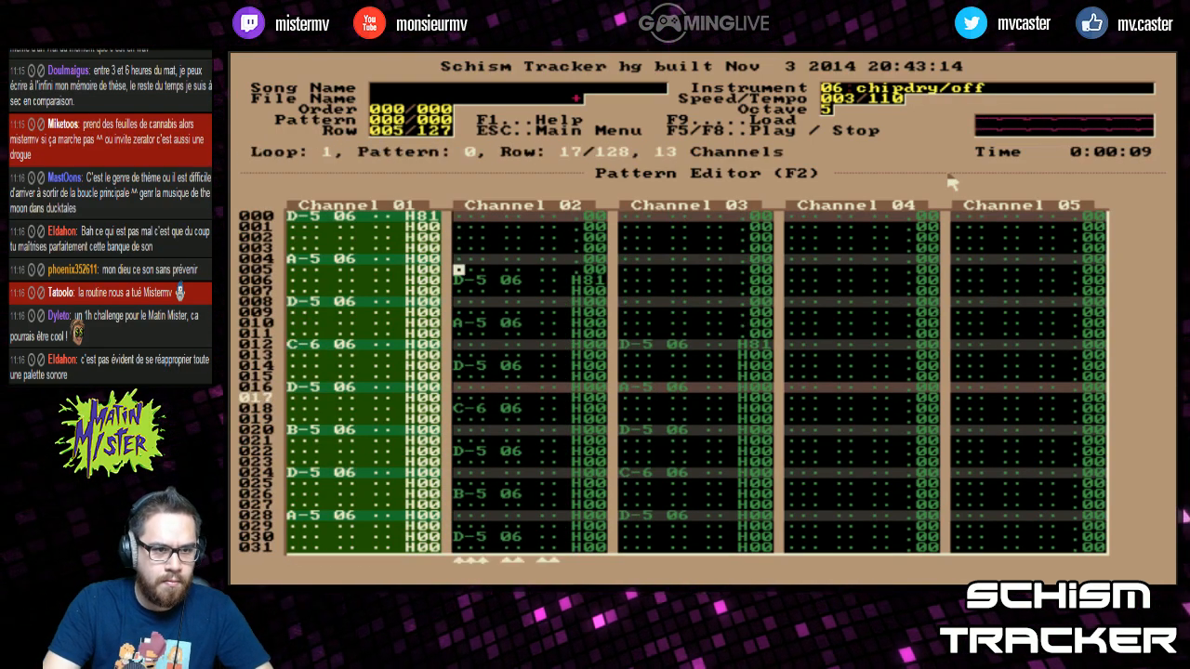
key("Down")
key("Tab")
key("Down")
key("Down")
key("Down")
key("Down")
key("Down")
key("Up")
key("alt+c")
key("alt+o")
Overwrite Channel 03 with the copied Channel 01 melody starting at row 006
key("Tab")
key("Down")
key("Down")
key("Down")
key("alt+o")
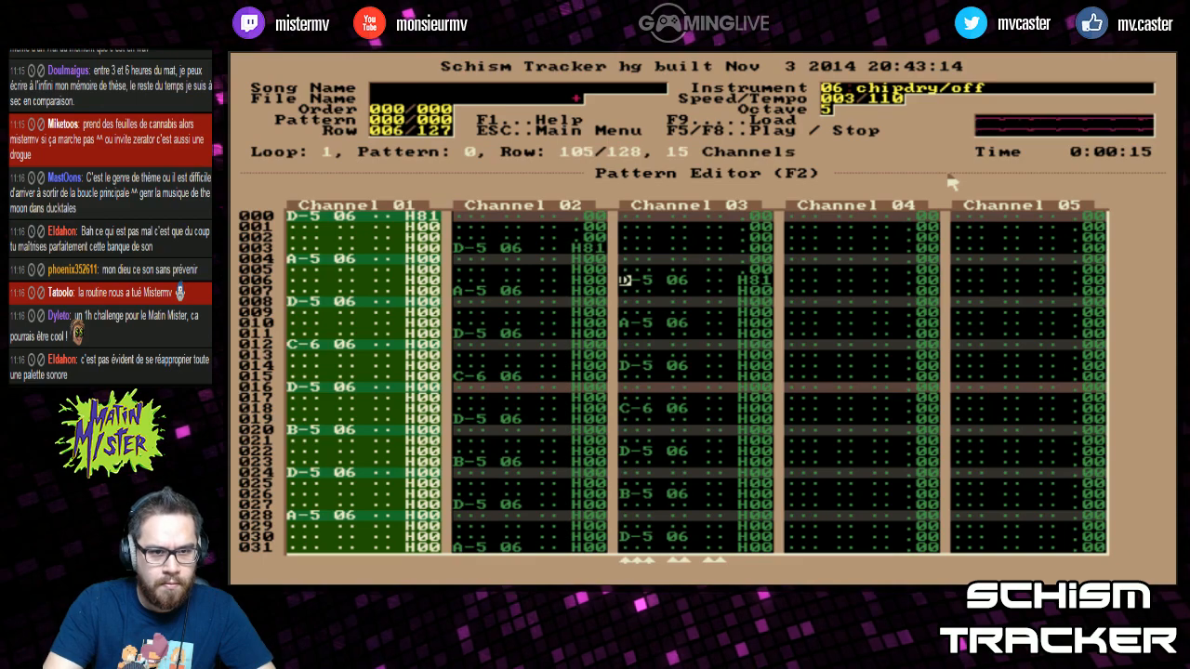
Set the channel volume of Channel 02 to 16 and restart song playback
key("Home")
key("Home")
key("Tab")
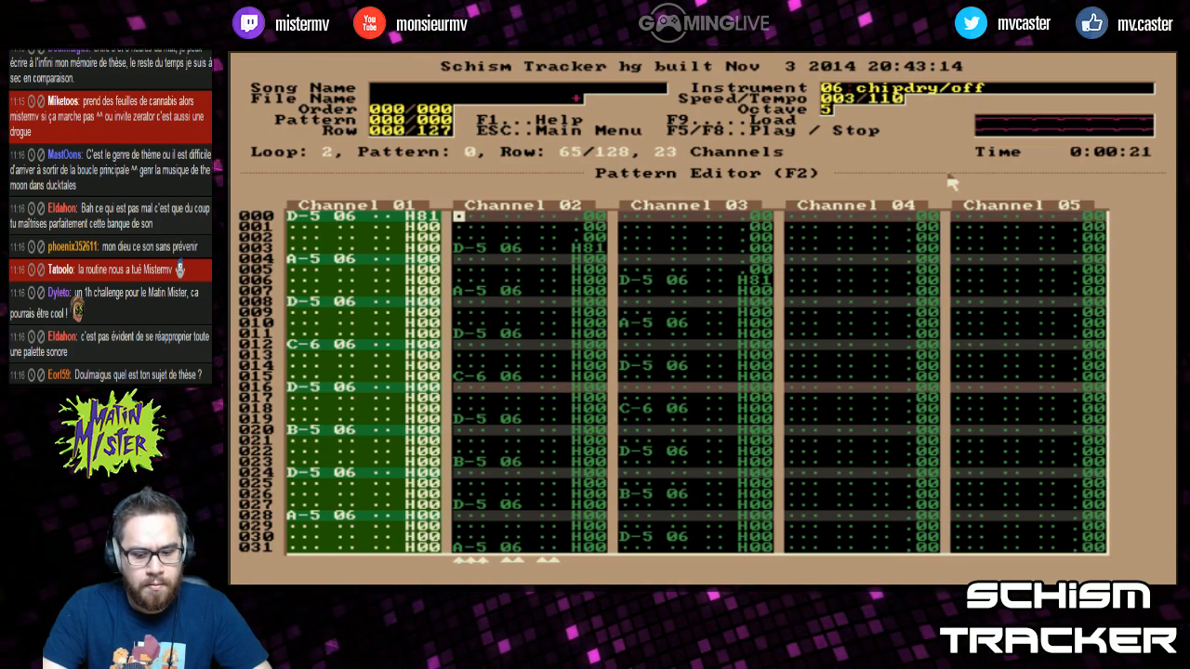
key("F12")
key("F11")
key("F11")
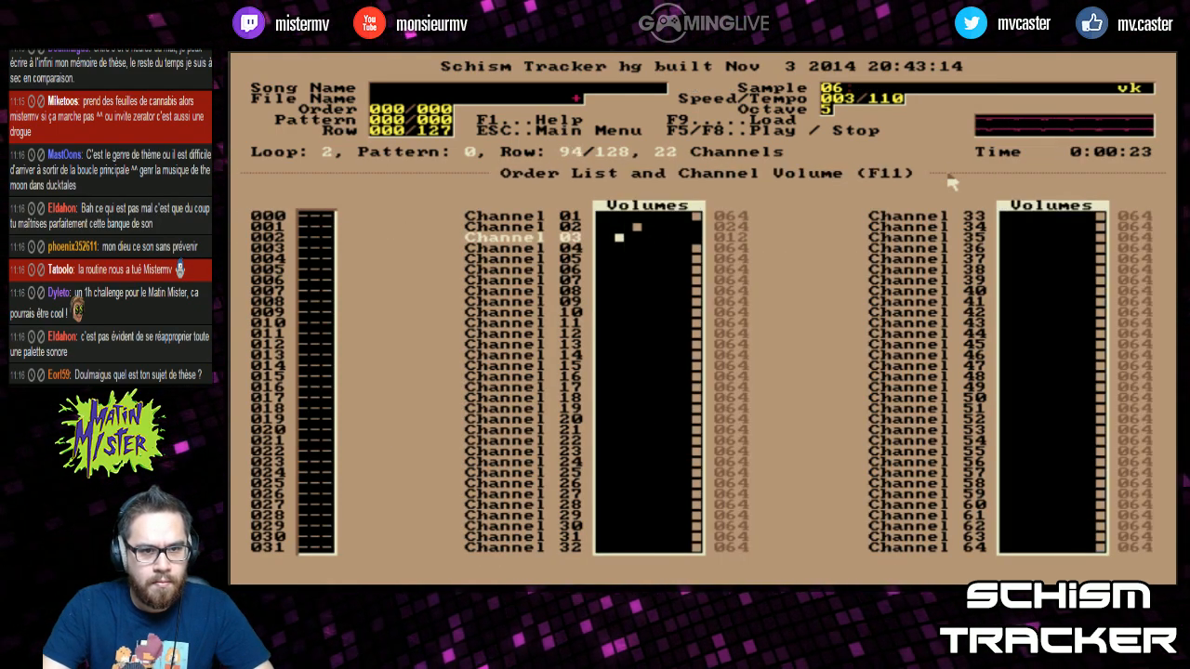
key("1")
key("Escape")
key("F5")
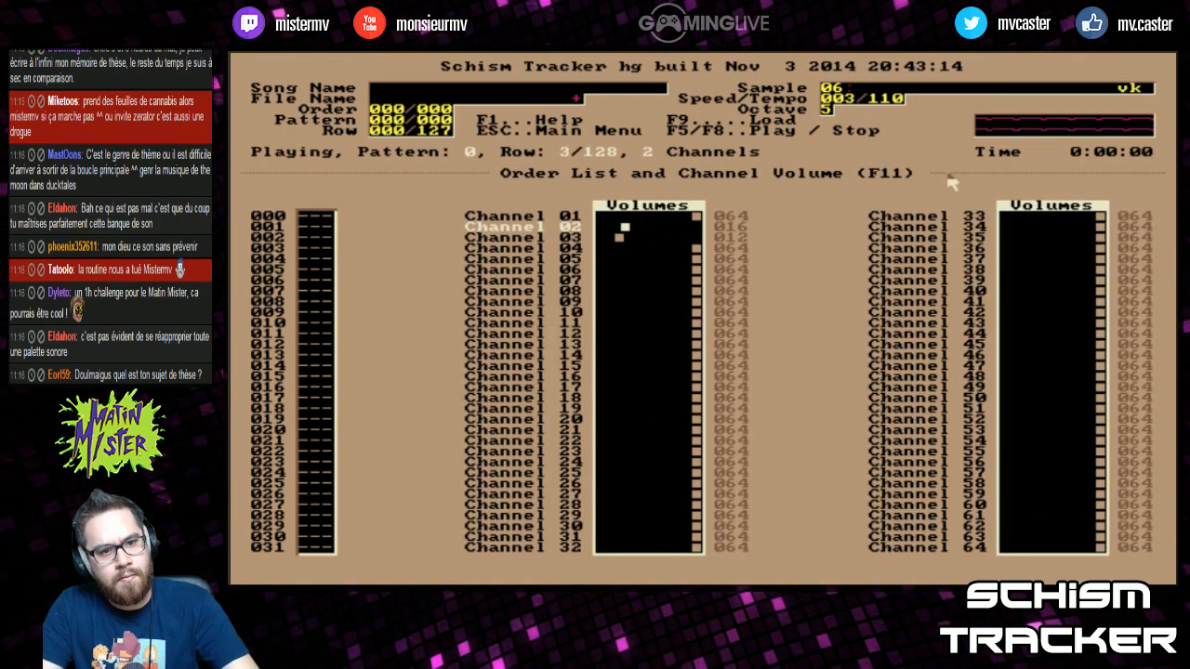
key("F3")
key("F4")
key("F3")
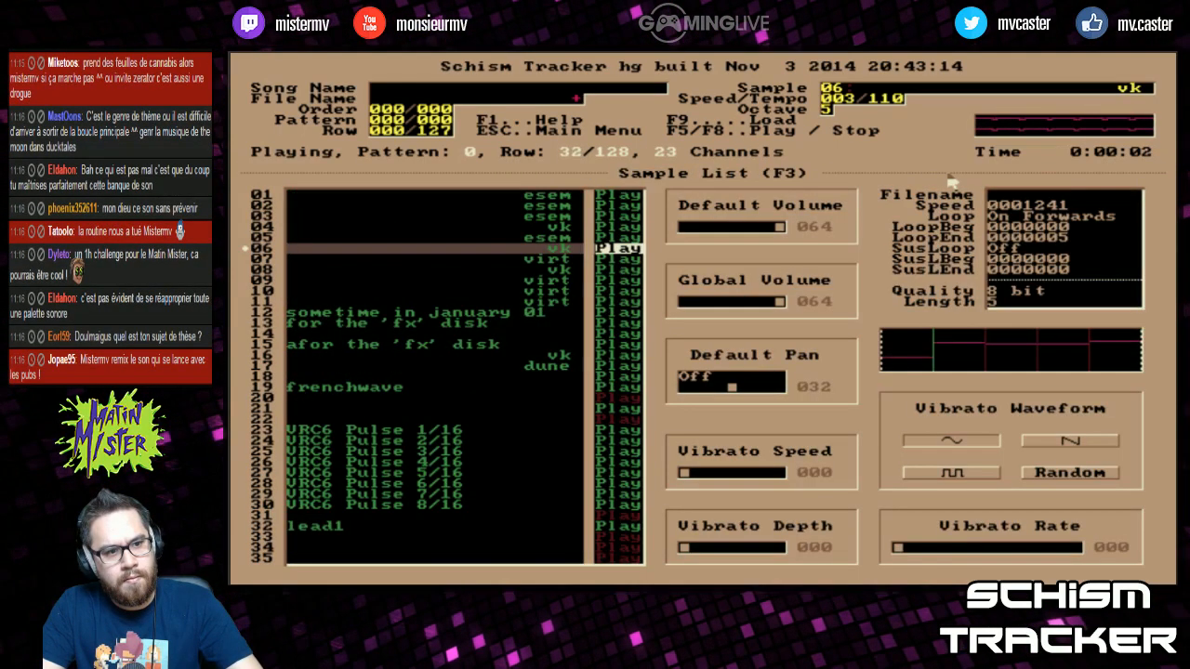
key("F2")
key("F2")
key("Escape")
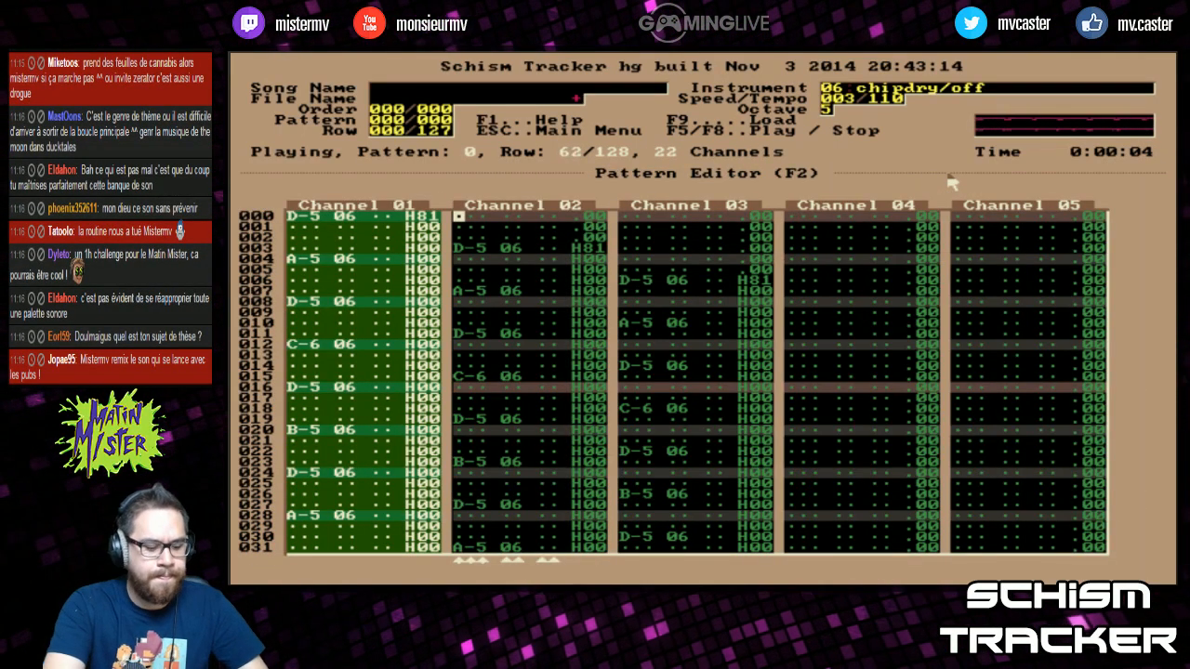
Set the pattern length to 128 rows for patterns 000 to 099
key("ctrl+F2")
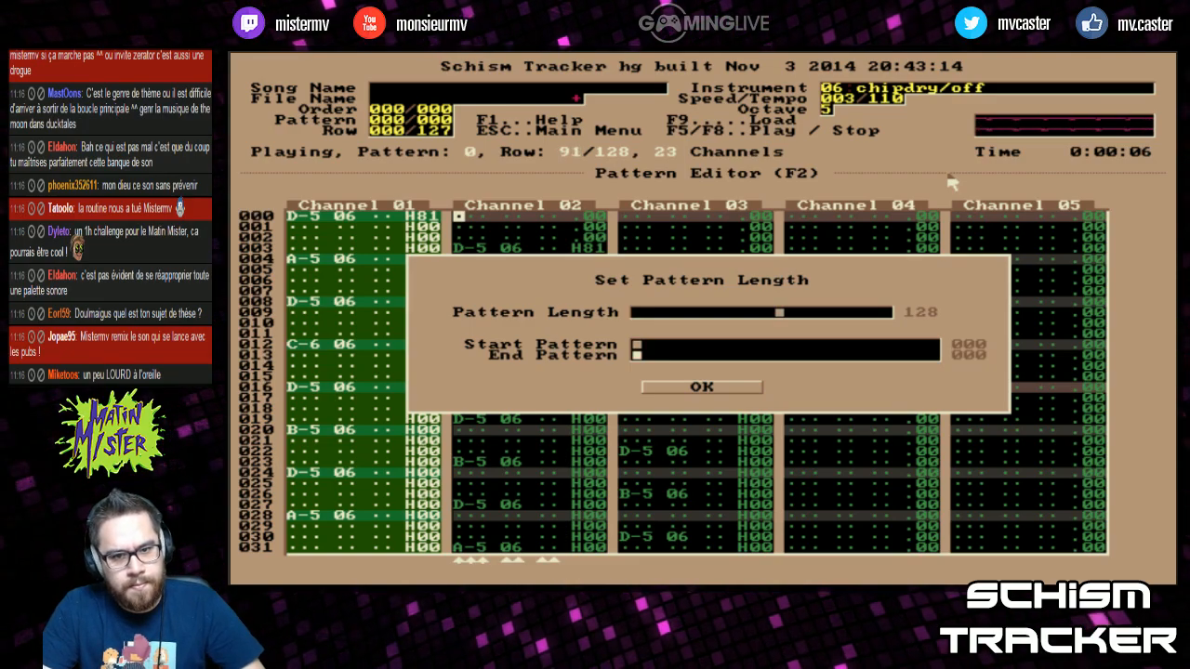
type("99")
key("Return")
key("Return")
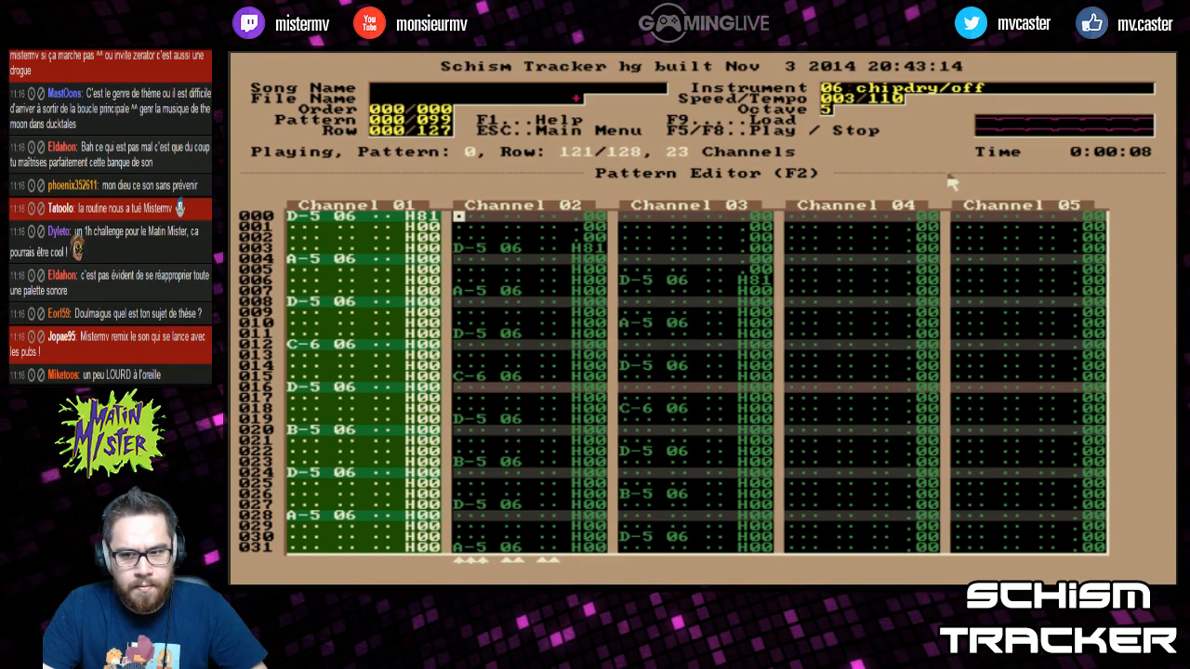
Copy all rows of Channels 01 to 04 in pattern 000 and paste them into pattern 001
key("shift+Tab")
key("shift+Right")
key("shift+Right")
key("shift+Right")
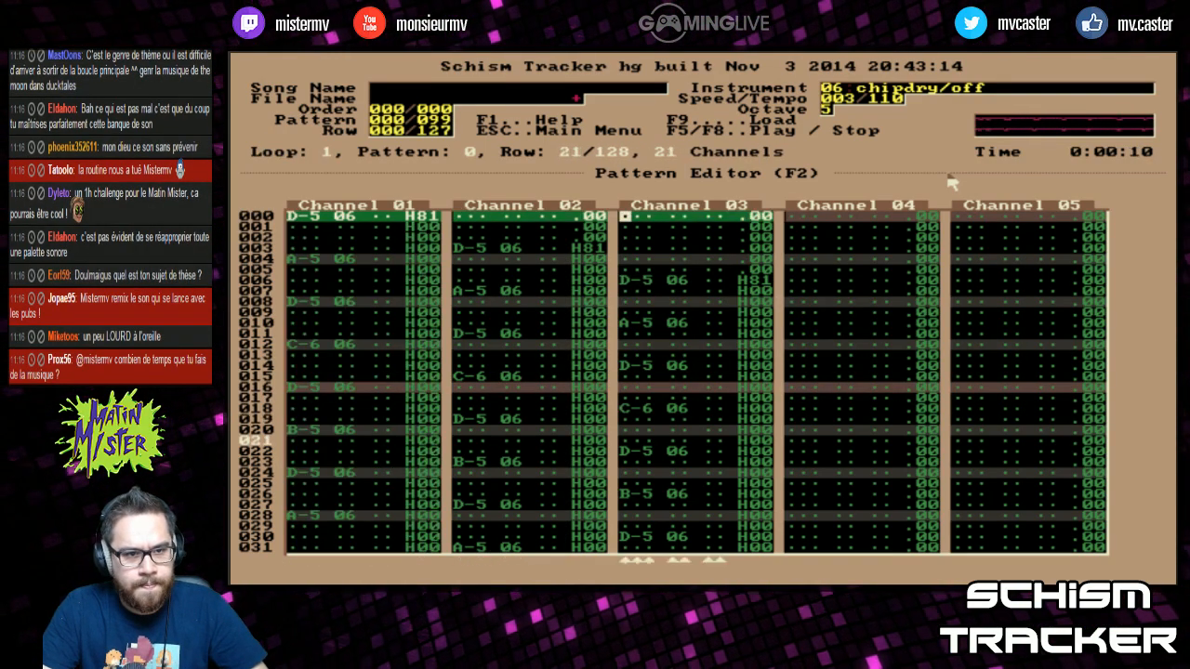
key("shift+Page_Down")
key("shift+Page_Down")
key("shift+Page_Down")
key("shift+Page_Down")
key("shift+Page_Down")
key("shift+Page_Down")
key("shift+Page_Down")
key("shift+Page_Down")
key("alt+c")
key("Home")
key("Home")
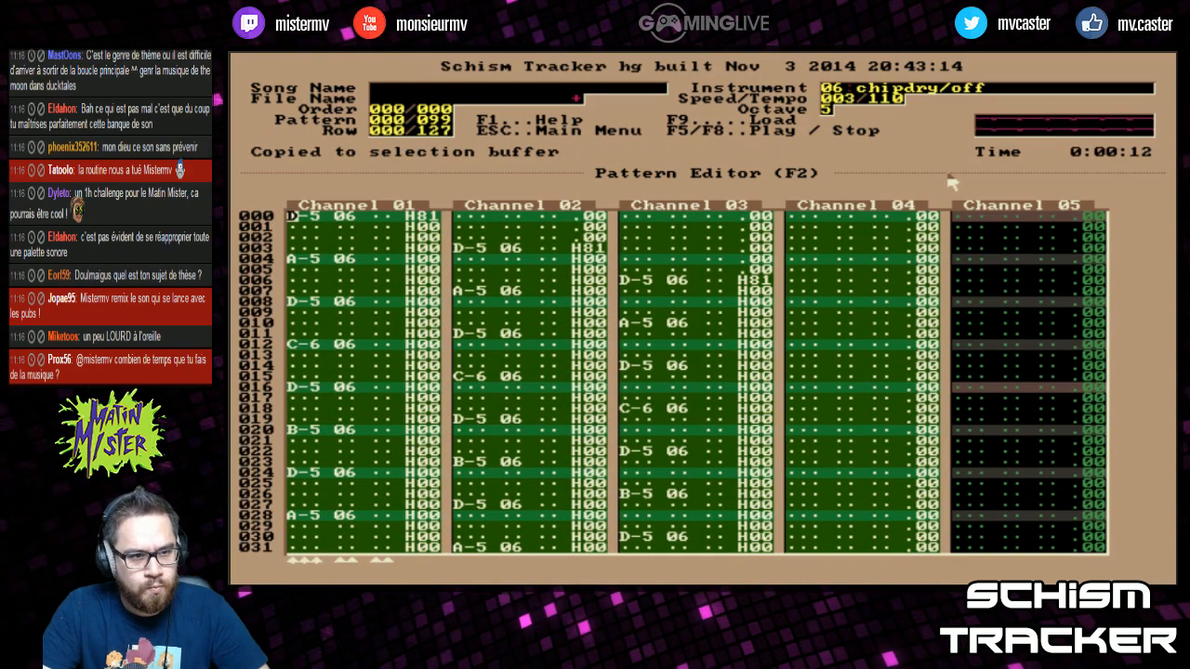
key("KP_Add")
key("alt+p")
Stop playback and enter C-5 at row 000 of Channel 04 in pattern 001 with instrument 07 bass/tri
key("Tab")
key("Tab")
key("Tab")
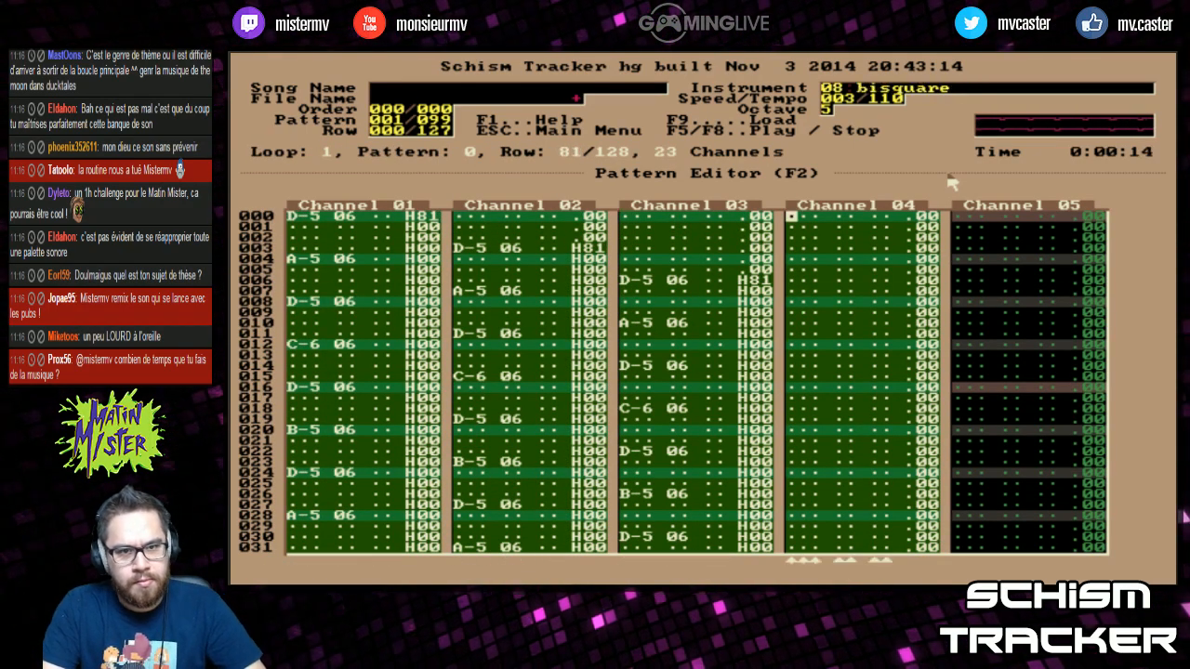
key("F8")
key("KP_Divide")
key("KP_Divide")
key("KP_Divide")
key("z")
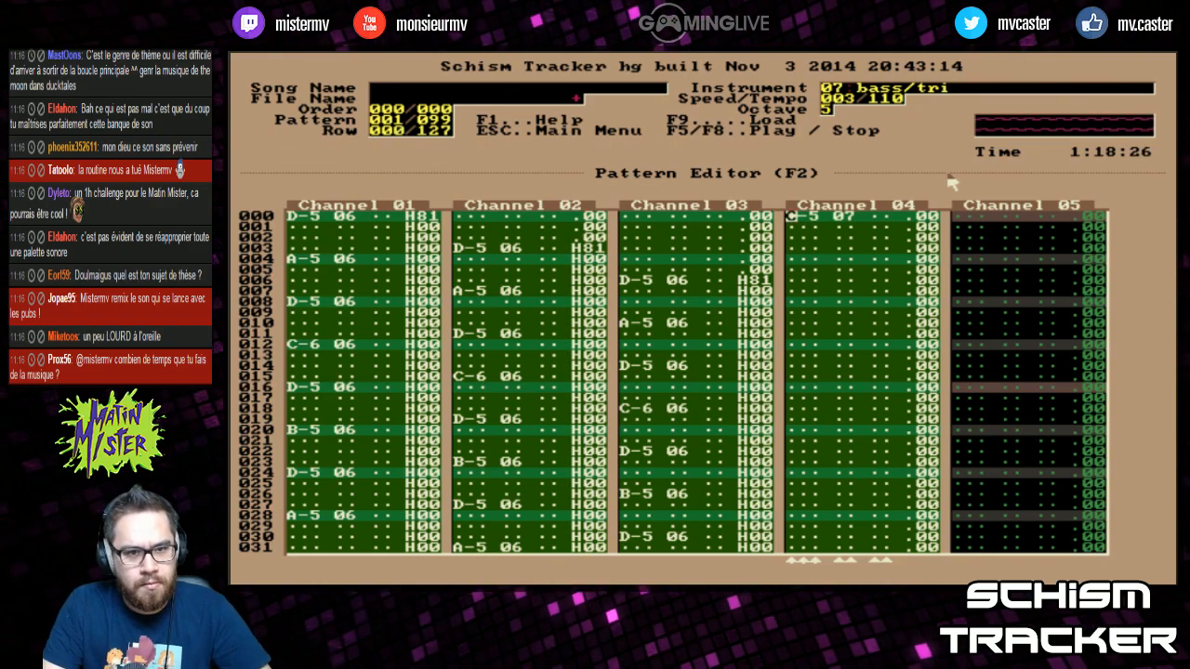
Change the bass note at row 000 of Channel 04 to C-2 and play pattern 001
key("F6")
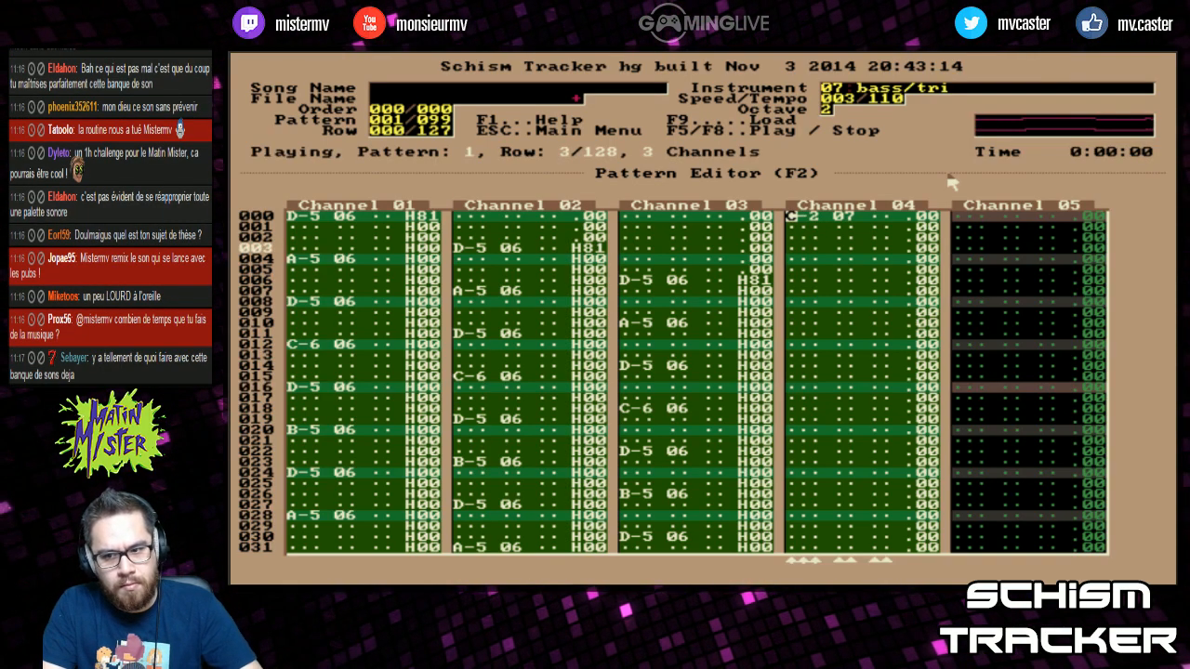
key("Tab")
key("Left")
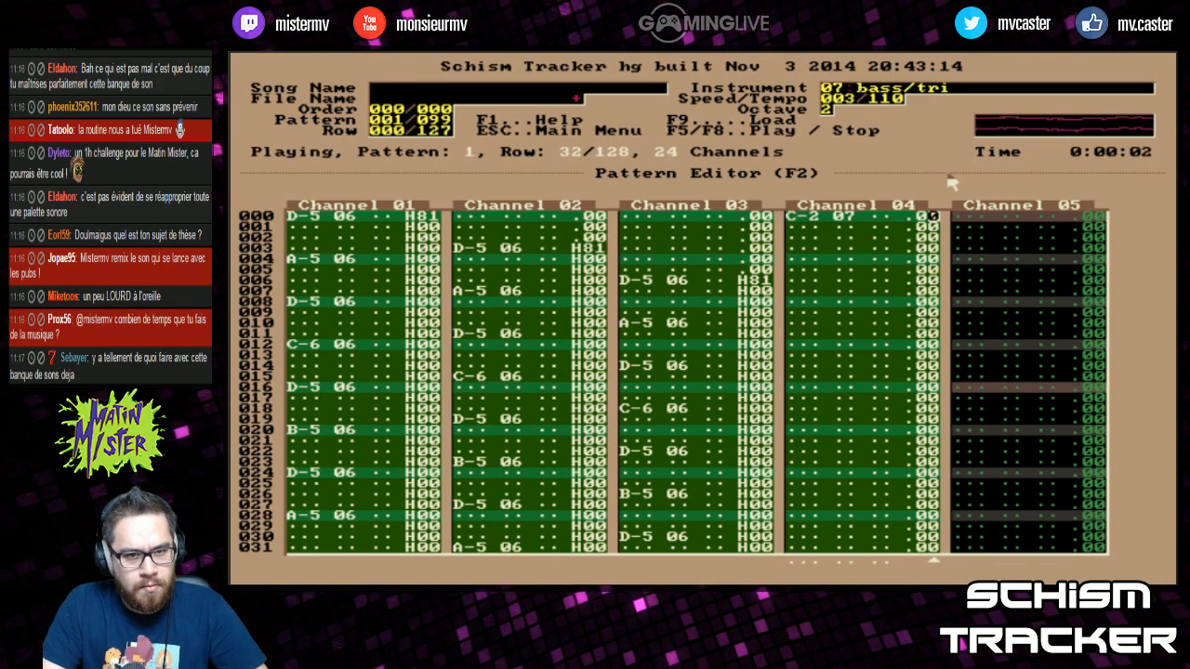
Stop playback and enter D-2 with instrument 07 bass/tri at row 064 of Channel 04 in pattern 001
key("Page_Down")
key("Page_Down")
key("Page_Down")
key("Page_Down")
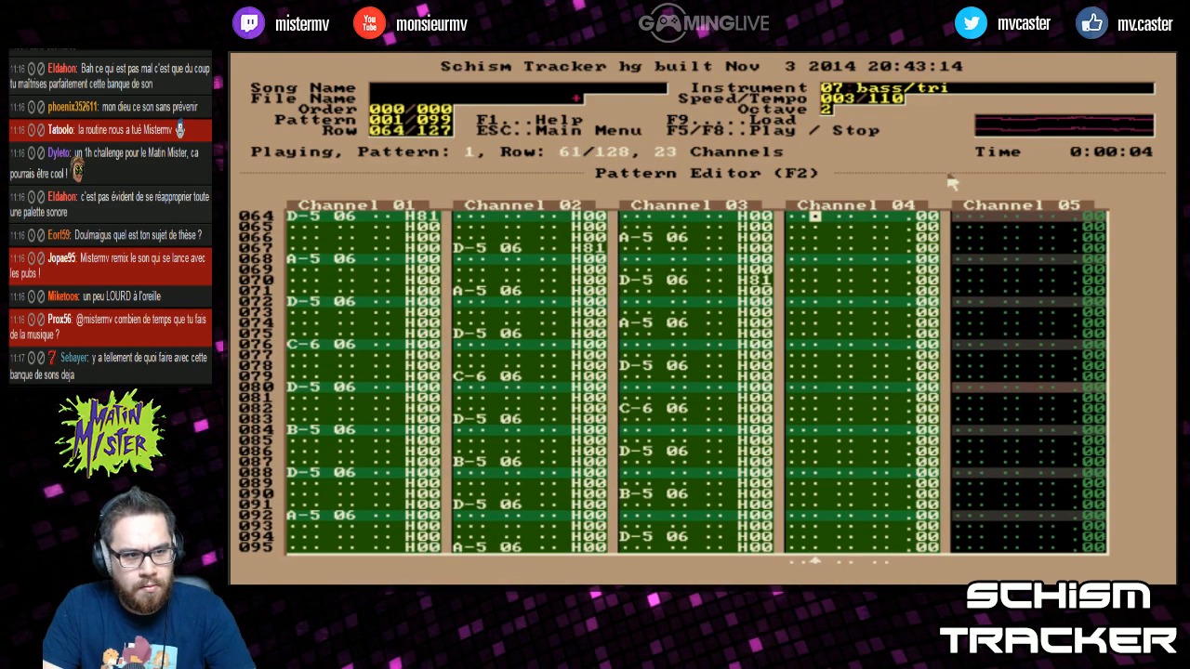
key("F8")
key("Left")
key("x")
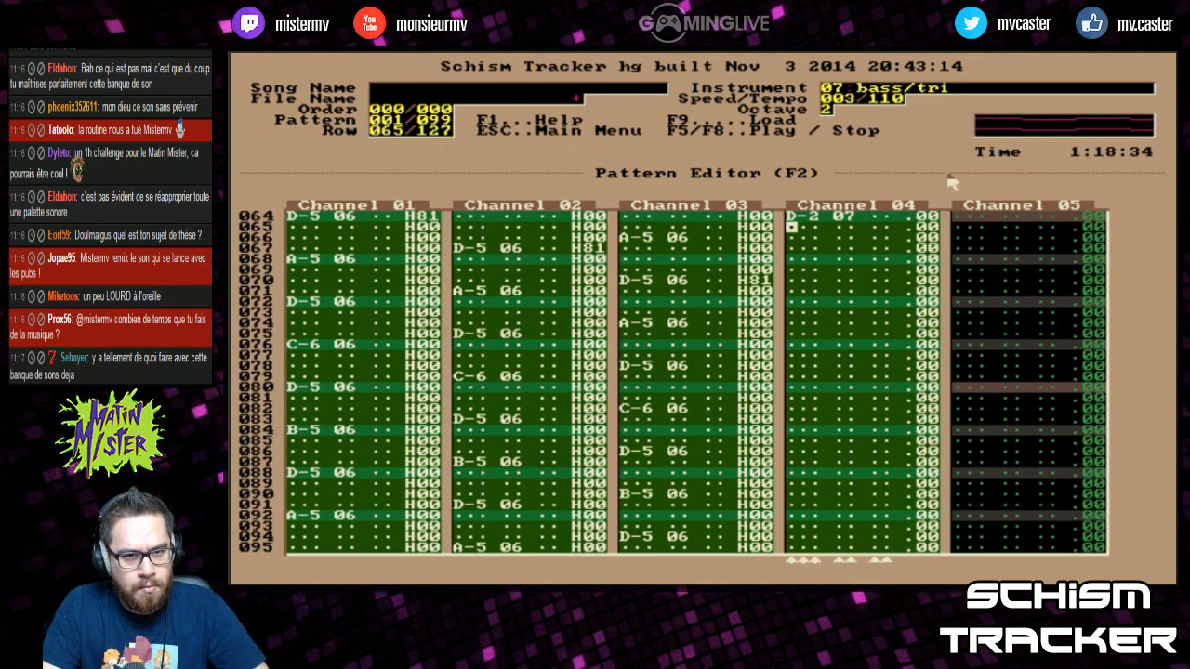
Play pattern 001 to listen to the bass notes in Channel 04 and return to row 000
key("F6")
key("Right")
key("Right")
key("Right")
key("Right")
key("Right")
key("Left")
key("Left")
key("Left")
key("Left")
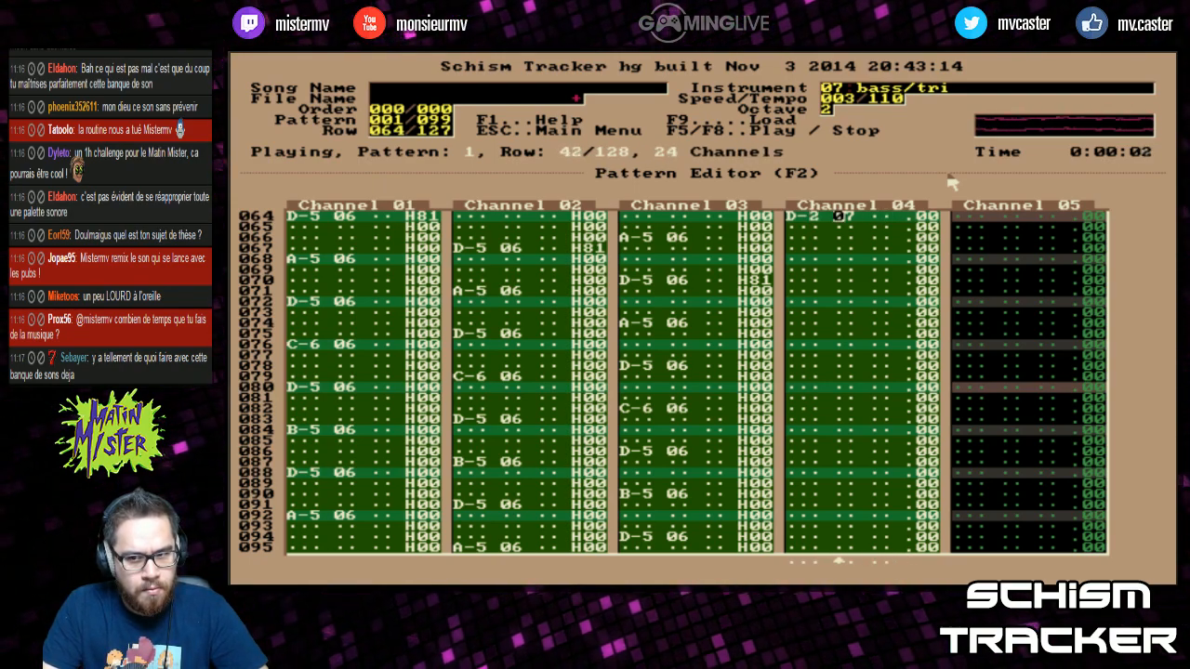
key("Page_Up")
key("Page_Up")
key("Page_Up")
key("Page_Up")
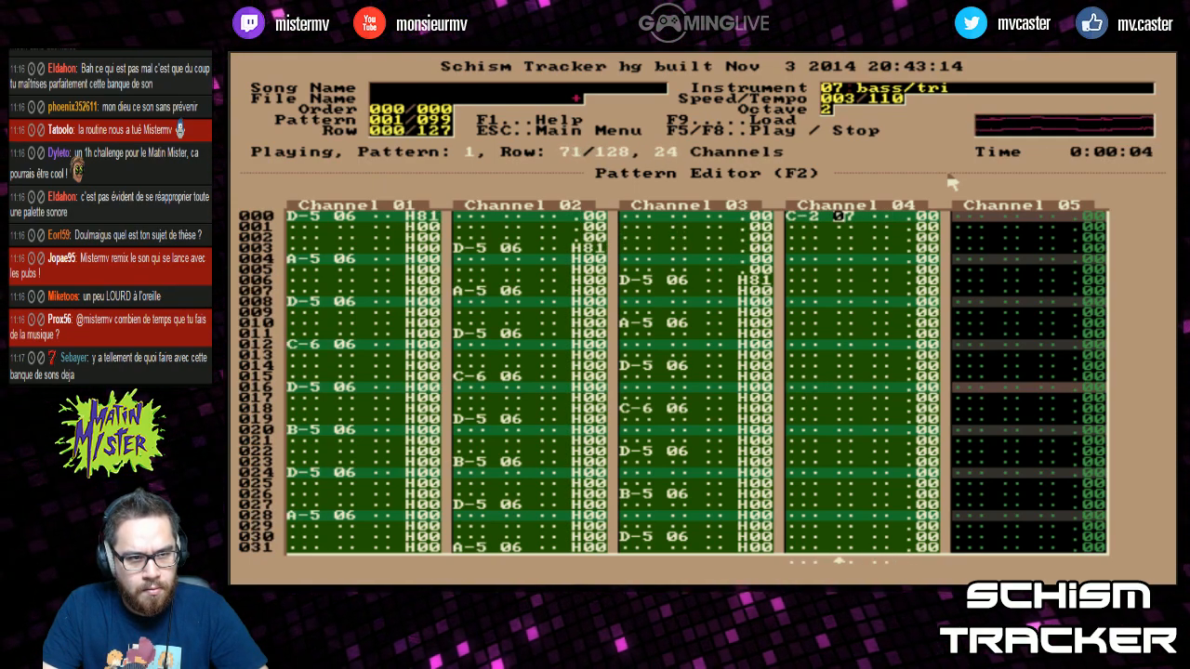
Copy all rows of Channels 01 to 04 in pattern 001 and paste them into pattern 002
key("End")
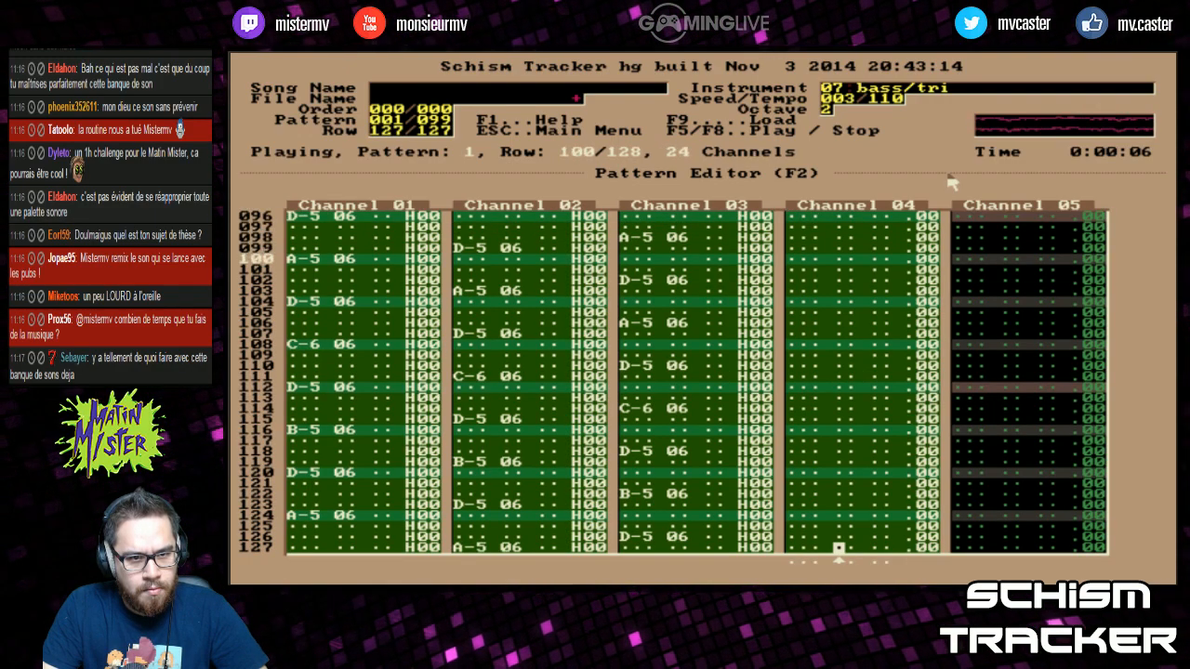
key("alt+l")
key("Home")
key("shift+Tab")
key("shift+Tab")
key("shift+Tab")
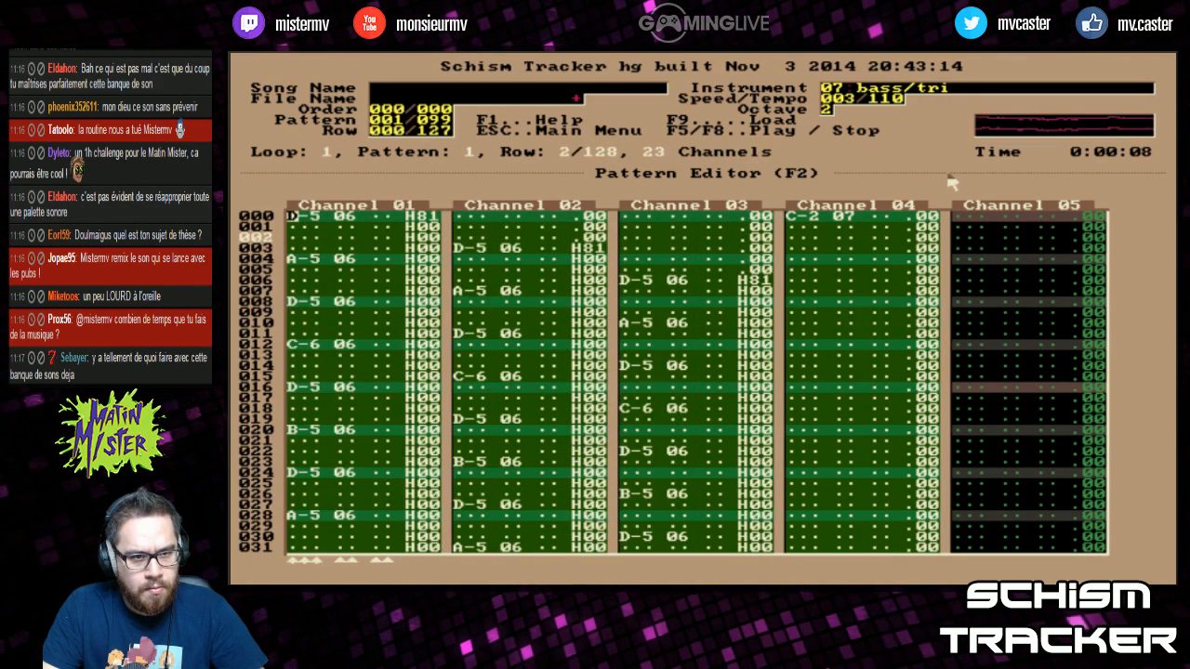
key("alt+c")
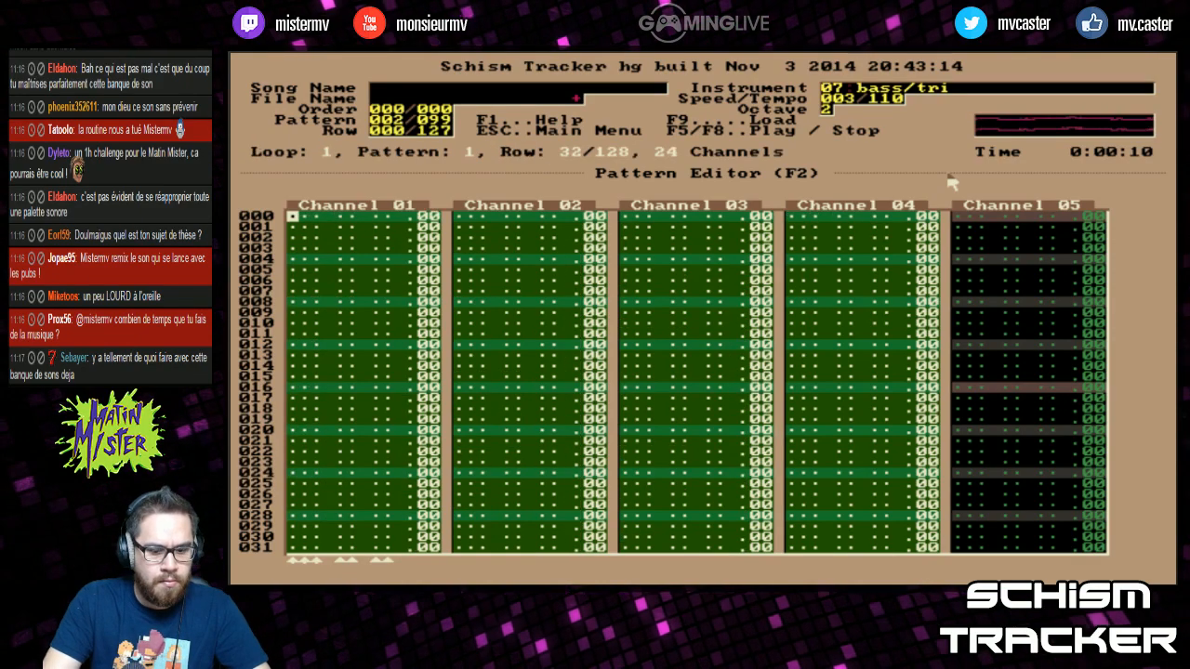
key("Tab")
key("Tab")
key("Tab")
key("Tab")
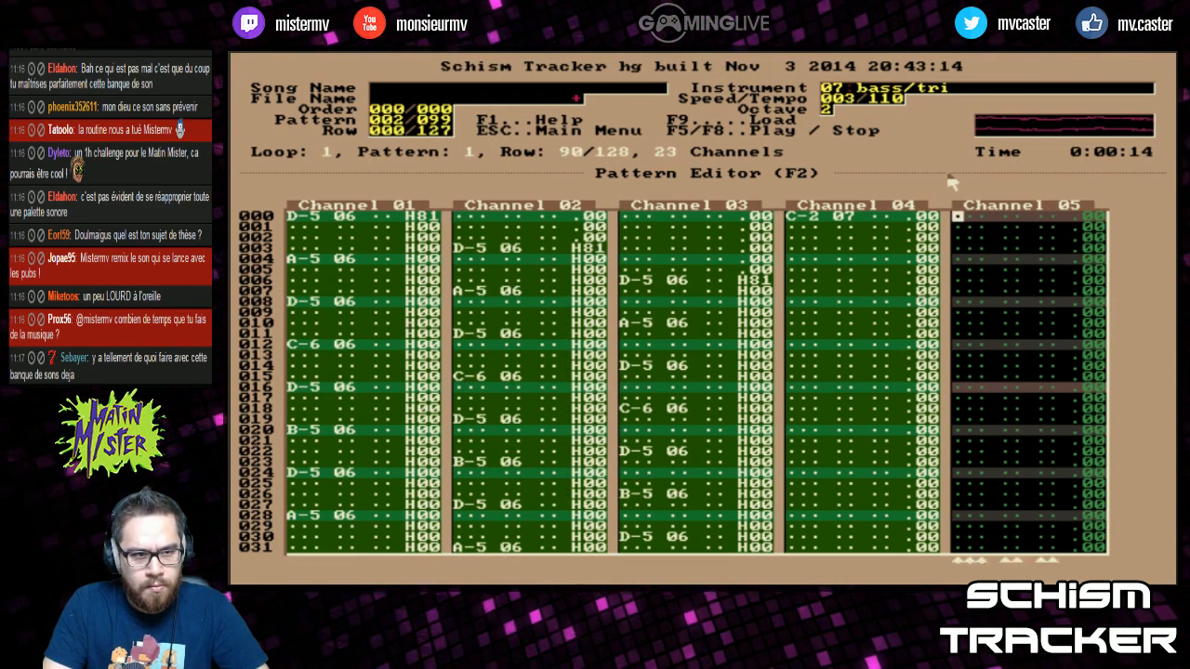
key("Left")
key("Left")
key("Left")
key("Left")
key("Left")
key("Left")
key("Left")
key("Left")
key("Left")
key("Left")
key("Left")
key("Tab")
key("Tab")
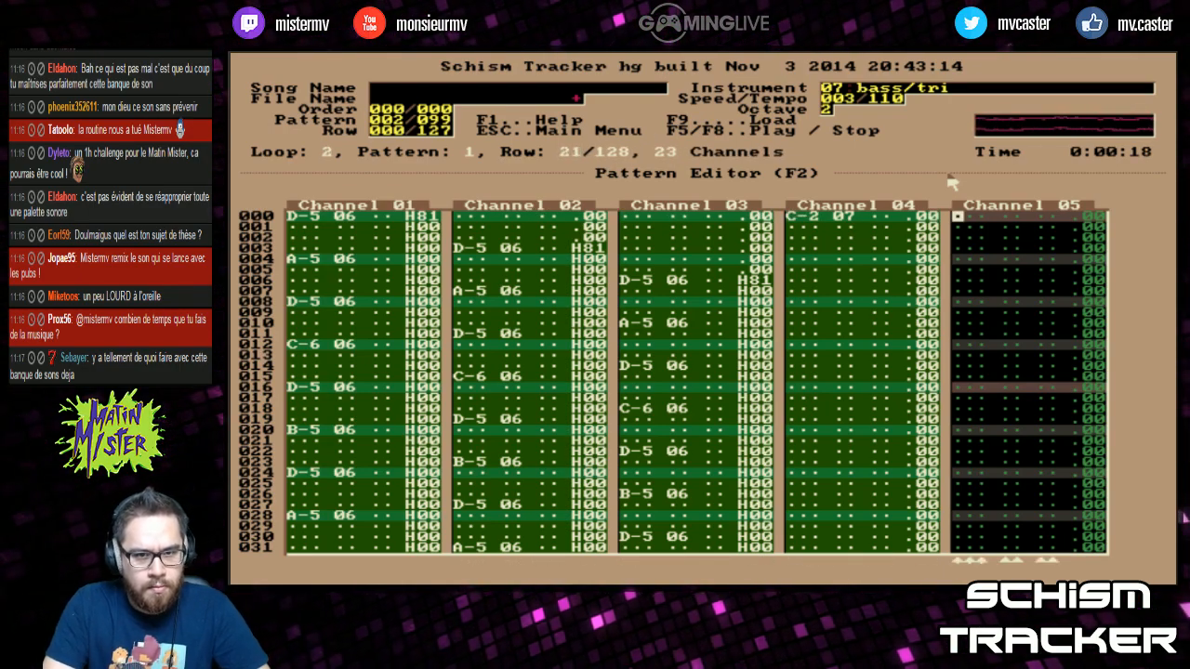
Amplify the volume of all rows of Channels 01 to 03 in pattern 001 to 75 percent and play the pattern
key("Home")
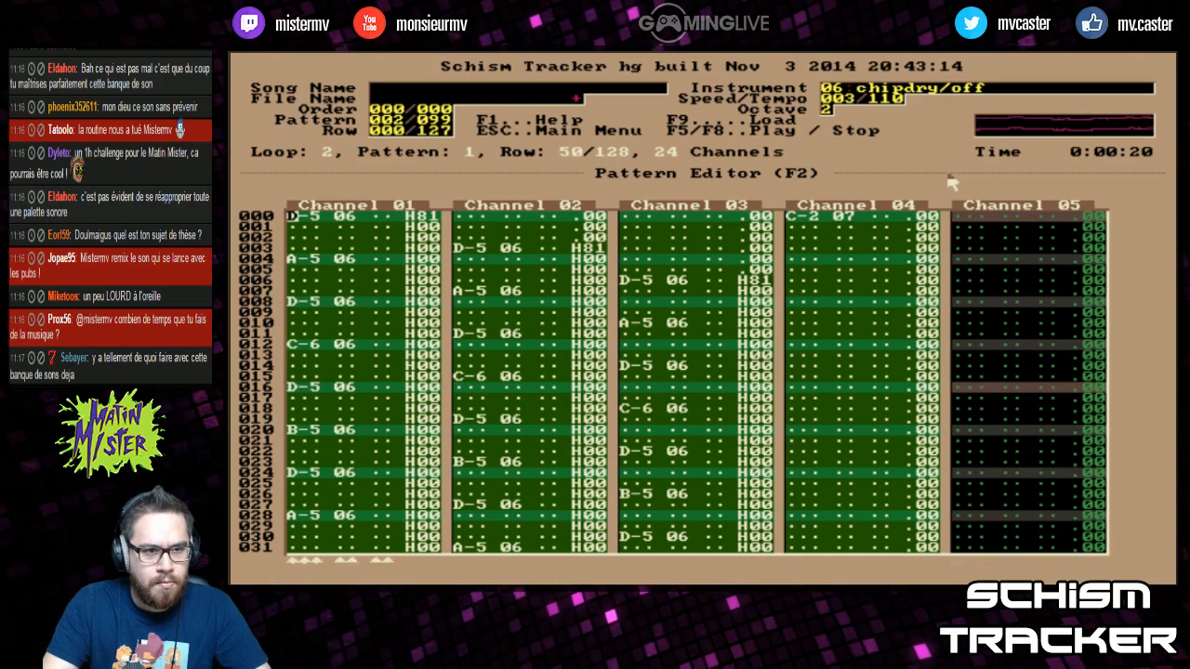
key("ctrl+z")
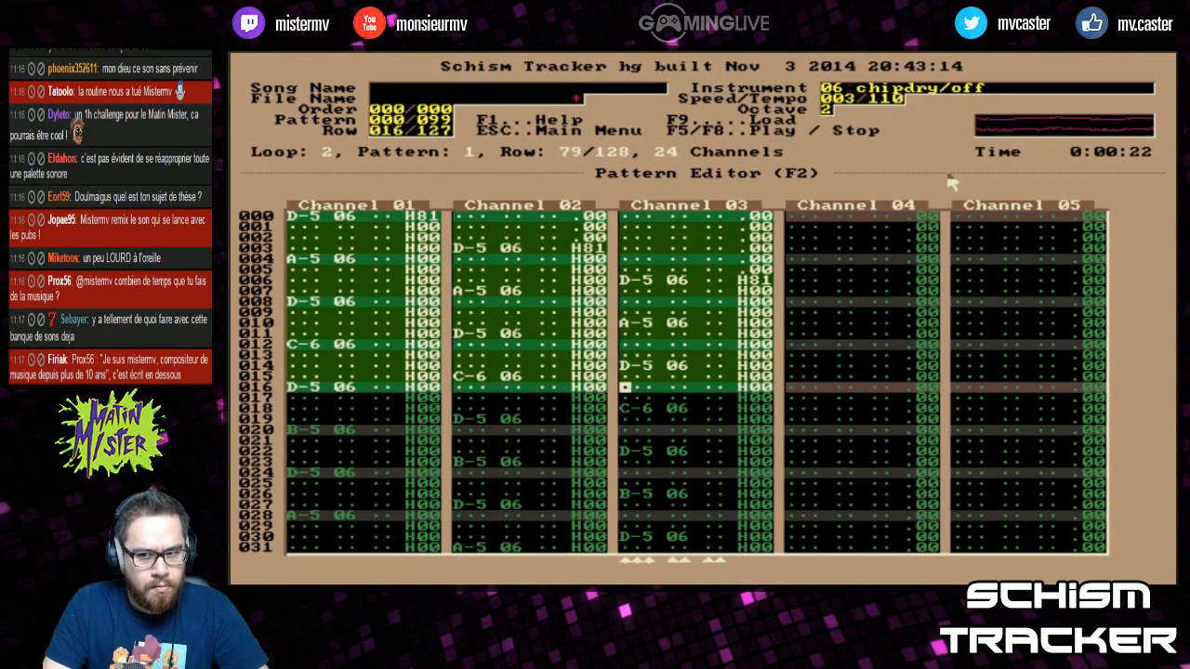
key("End")
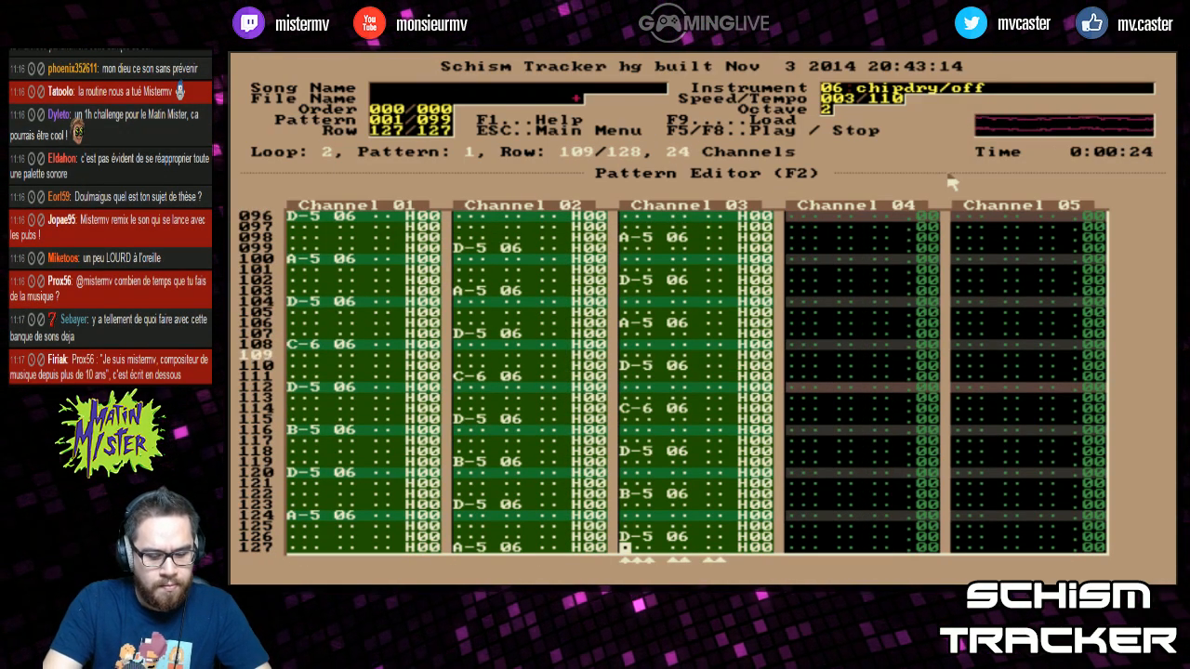
key("alt+j")
type("75")
key("Return")
key("Return")
key("F5")
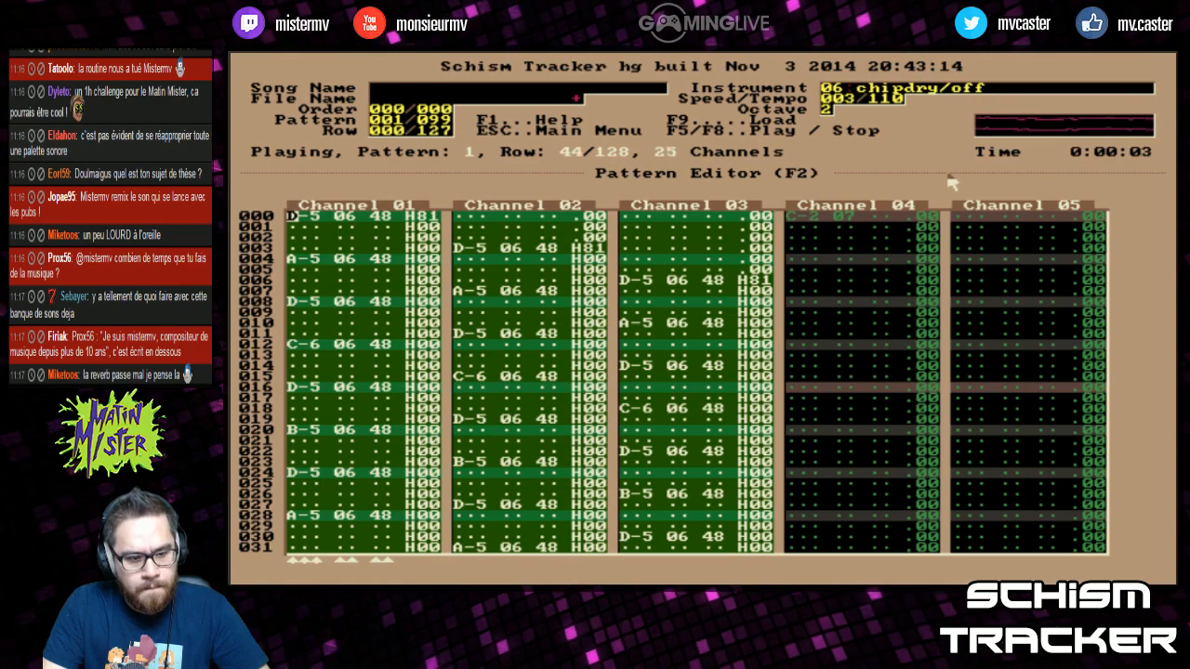
Copy the amplified Channels 01 to 03 of pattern 001 and mark all of Channel 04 in pattern 002
key("alt+c")
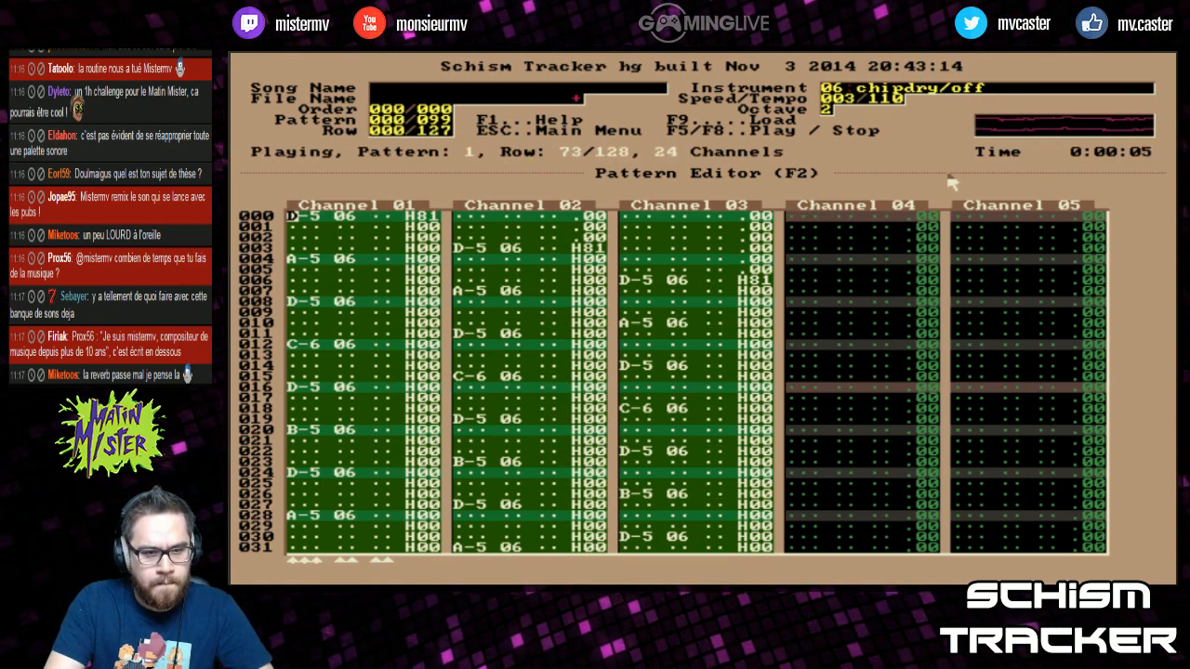
key("Tab")
key("Tab")
key("Tab")
key("Tab")
key("Left")
key("shift+Page_Down")
key("shift+Page_Down")
key("plus")
key("Home")
key("Tab")
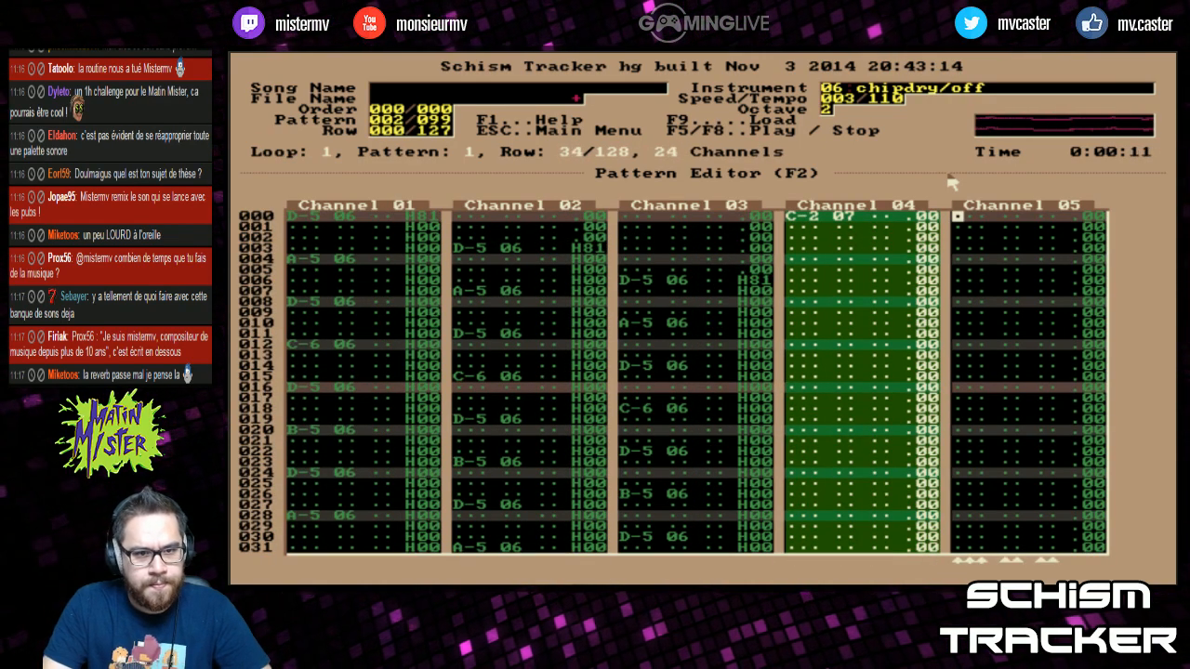
Paste the volume 48 notes over Channels 01 to 03 in pattern 002
key("greater")
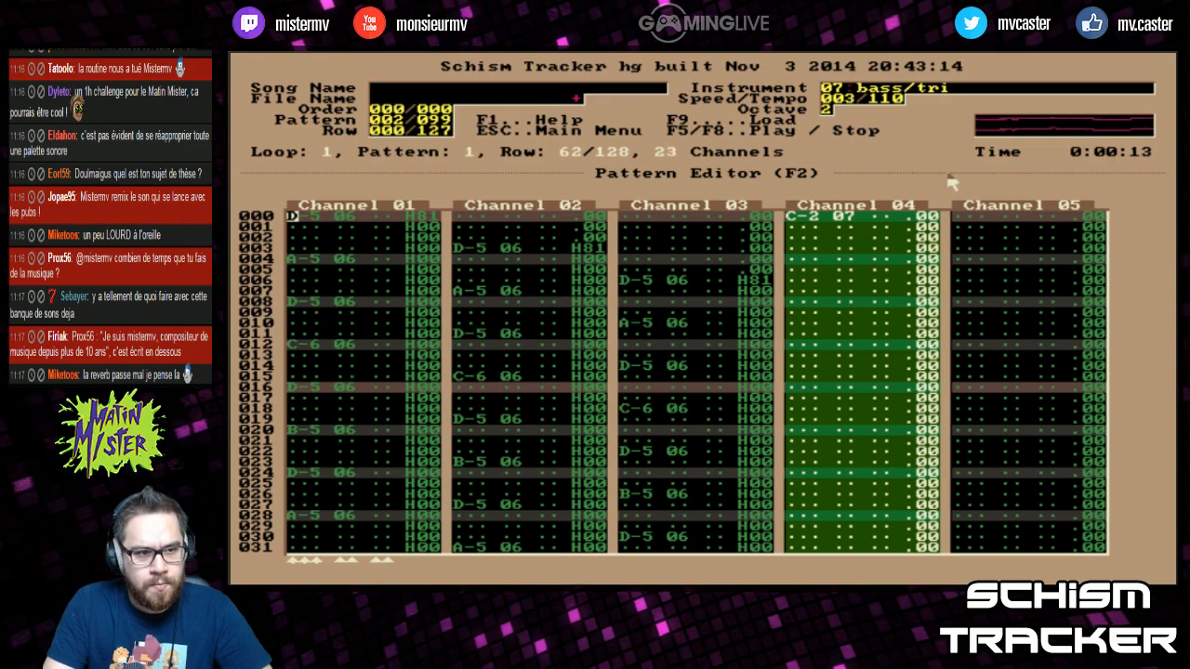
key("ctrl+v")
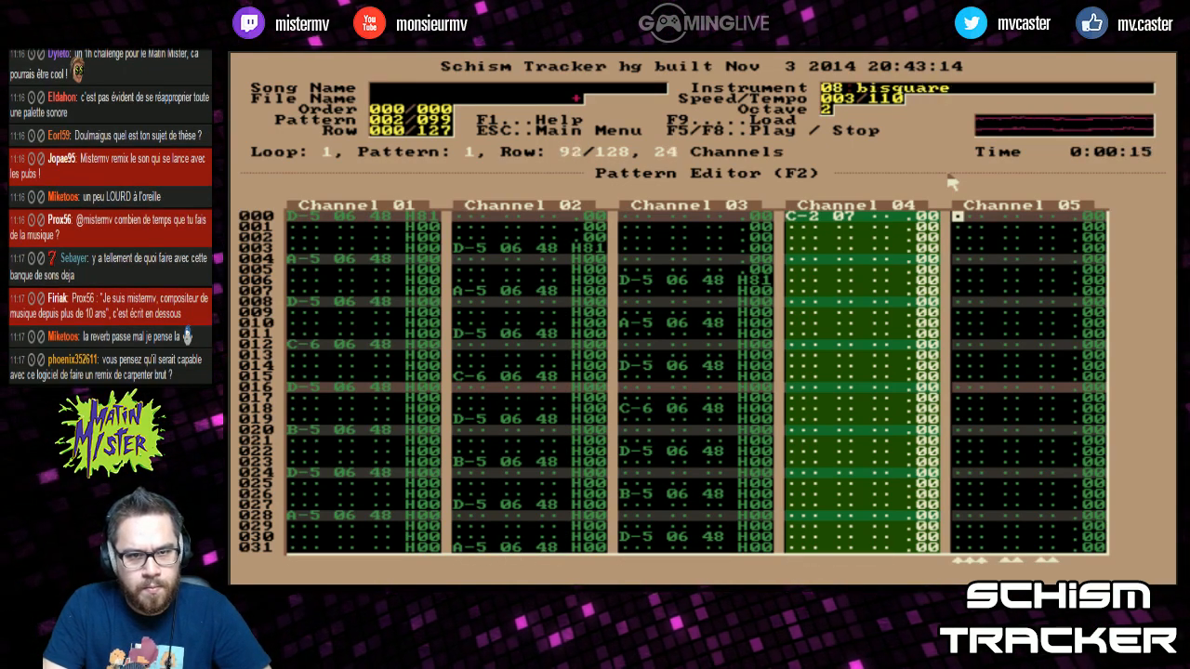
key("greater")
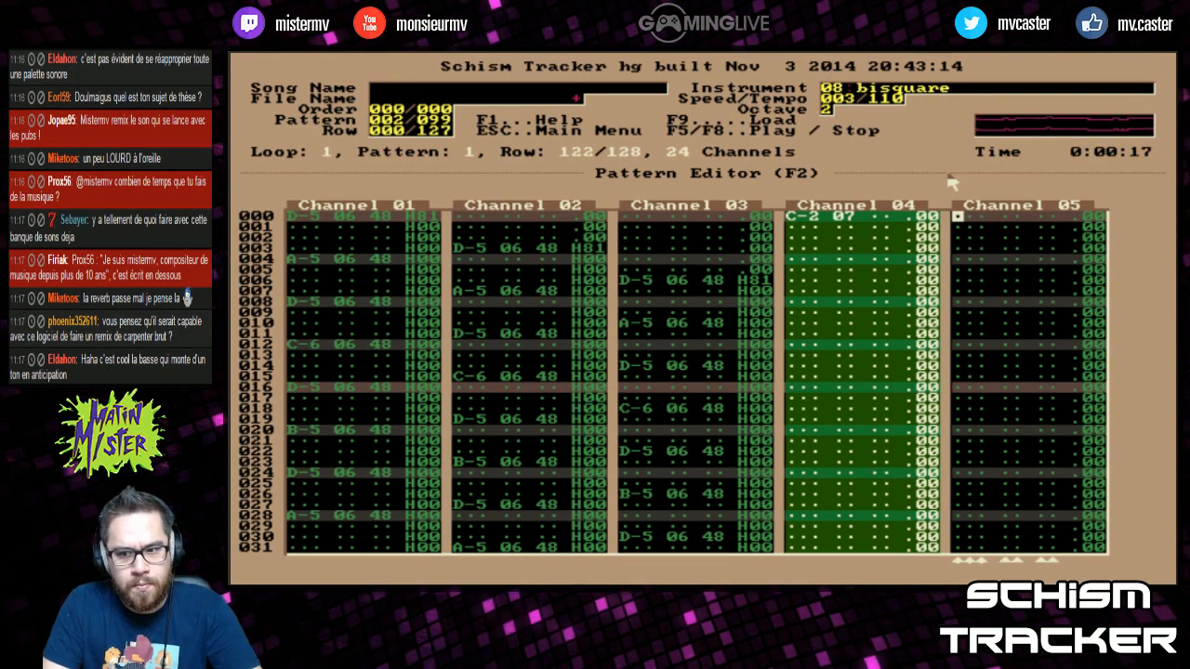
Set the octave to 4 and enter a C-5 note with instrument 10 kick 2 in Channel 05, row 64 of pattern 2
key("F5")
key("Page_Down")
key("Page_Down")
key("Page_Down")
key("Page_Down")
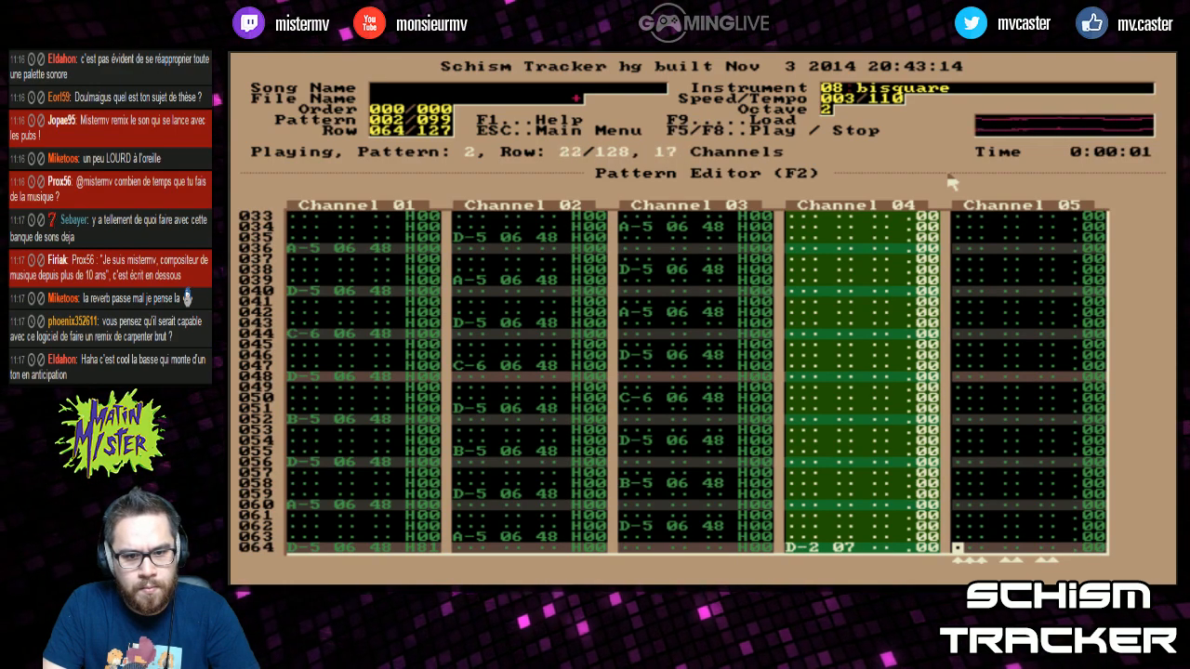
key("greater")
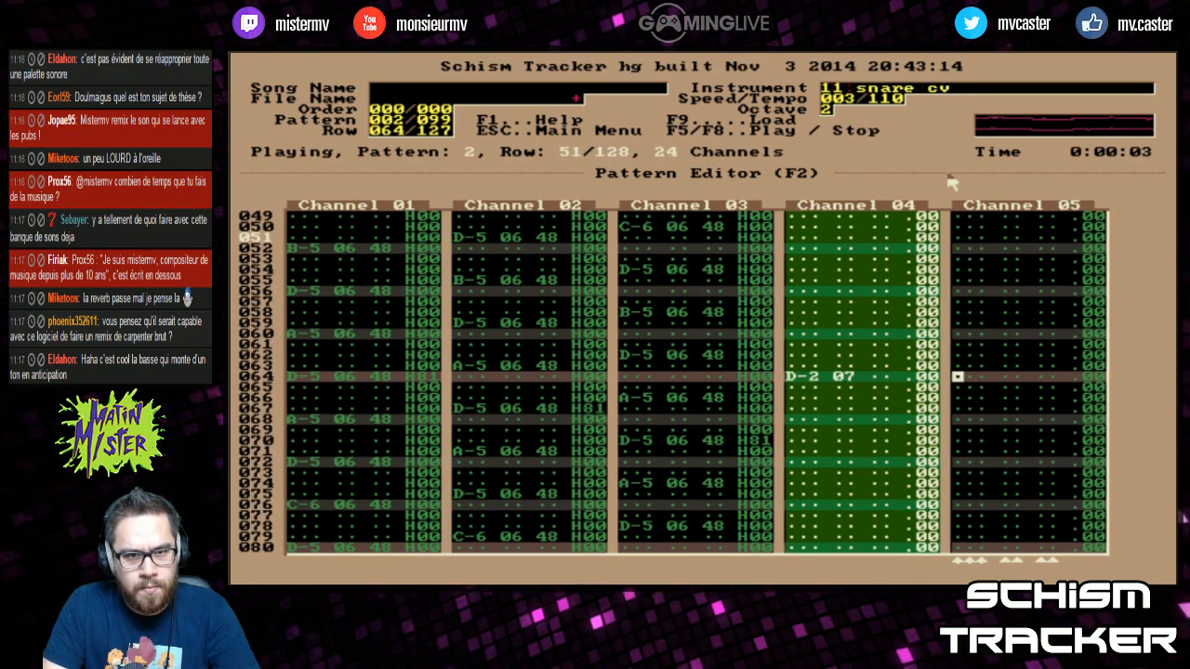
key("F8")
key("z")
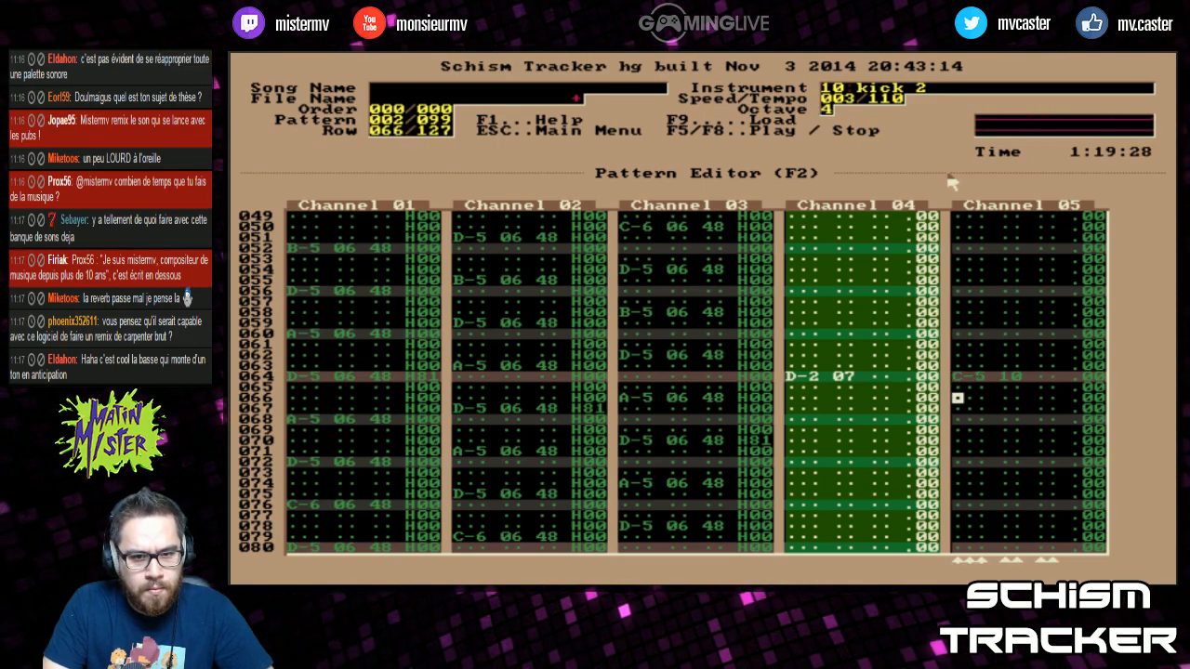
Enter C-5 kick 2 notes in Channel 05 at rows 68 and 72
key("Up")
key("Up")
key("q")
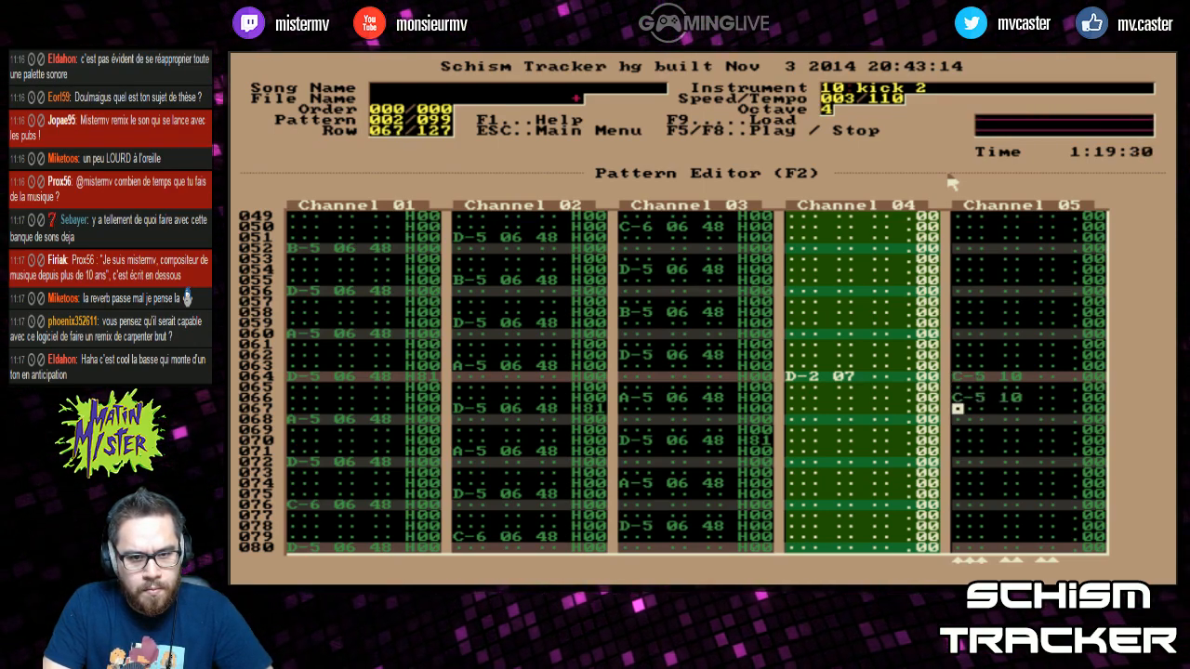
key("Down")
key("Down")
key("q")
key("Down")
key("Down")
key("Down")
key("q")
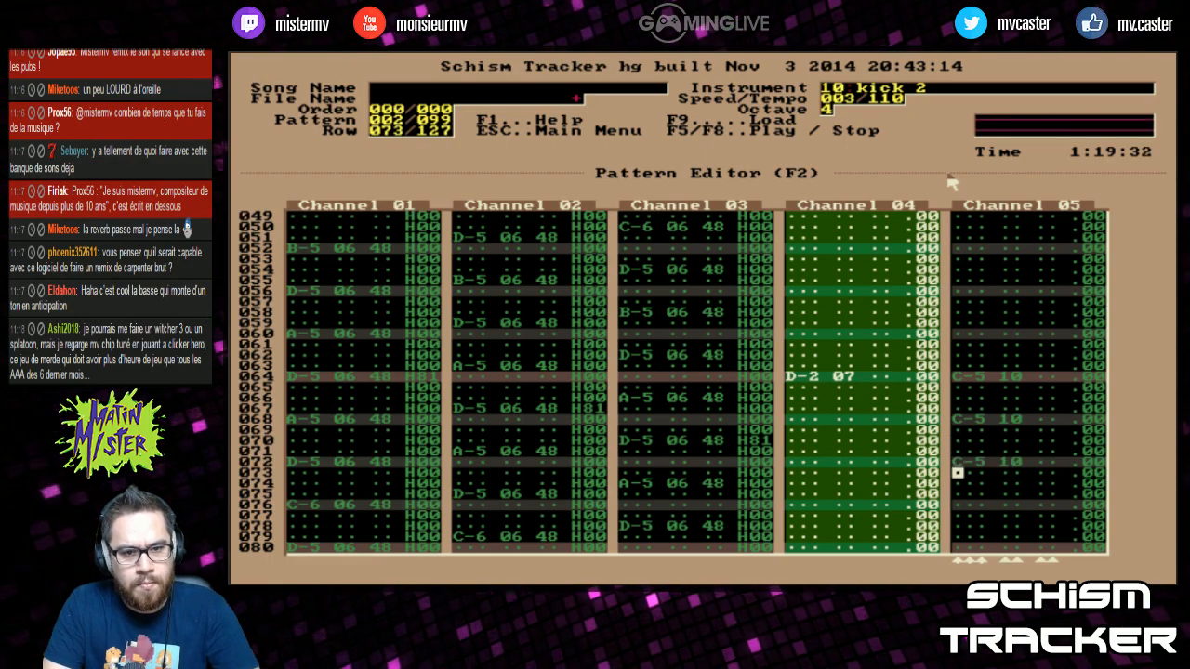
Enter a C-5 note with instrument 11 snare cv in Channel 05 at row 80
key("F6")
key("Page_Down")
key("Page_Down")
key("Page_Down")
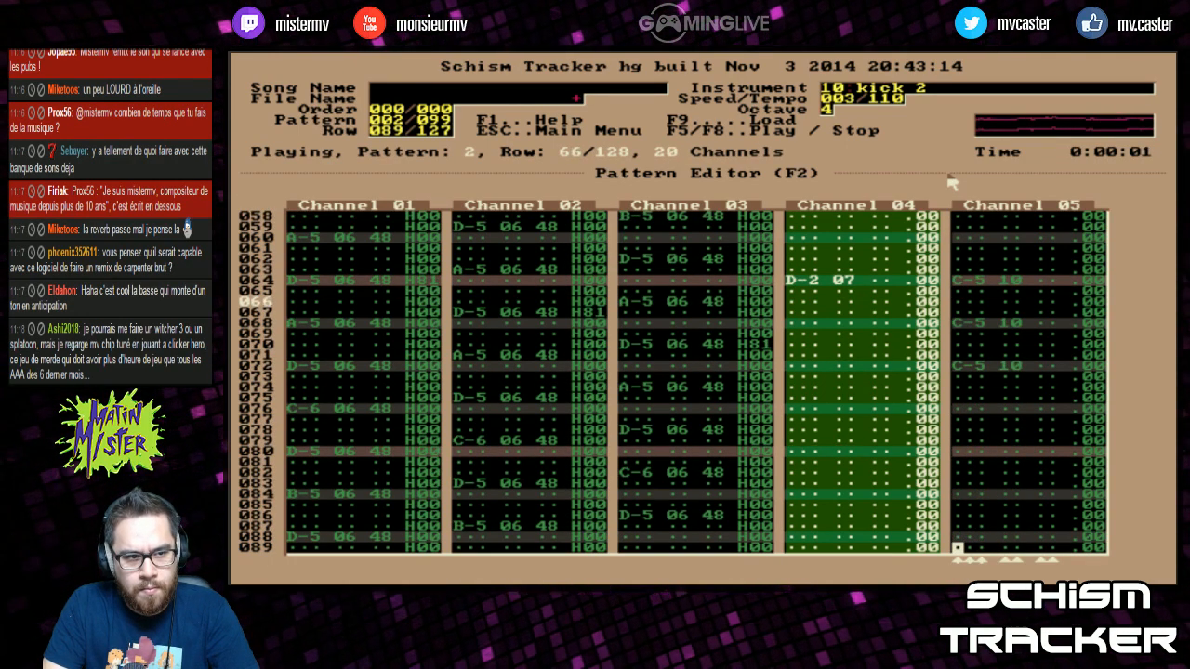
key("F8")
key("Page_Up")
key("Down")
key("Down")
key("Down")
key("Down")
key("Down")
key("Down")
key("Down")
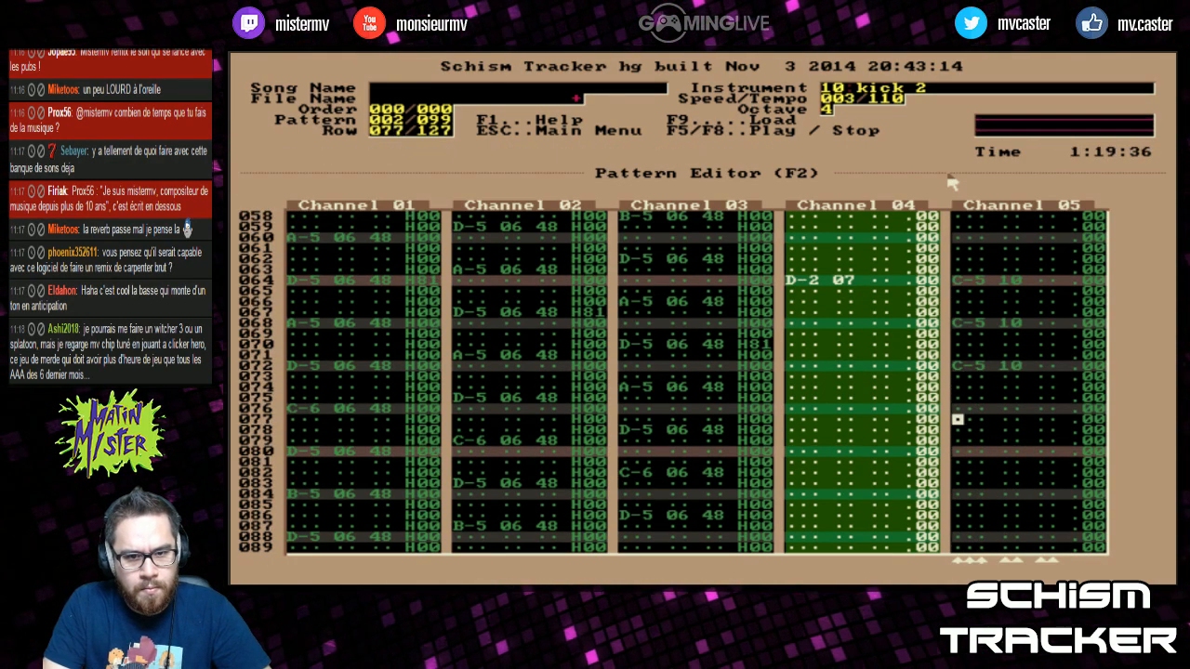
key("shift+period")
key("q")
Play pattern 2 from its start to listen to the drum notes in Channel 05, and stop playback
key("F5")
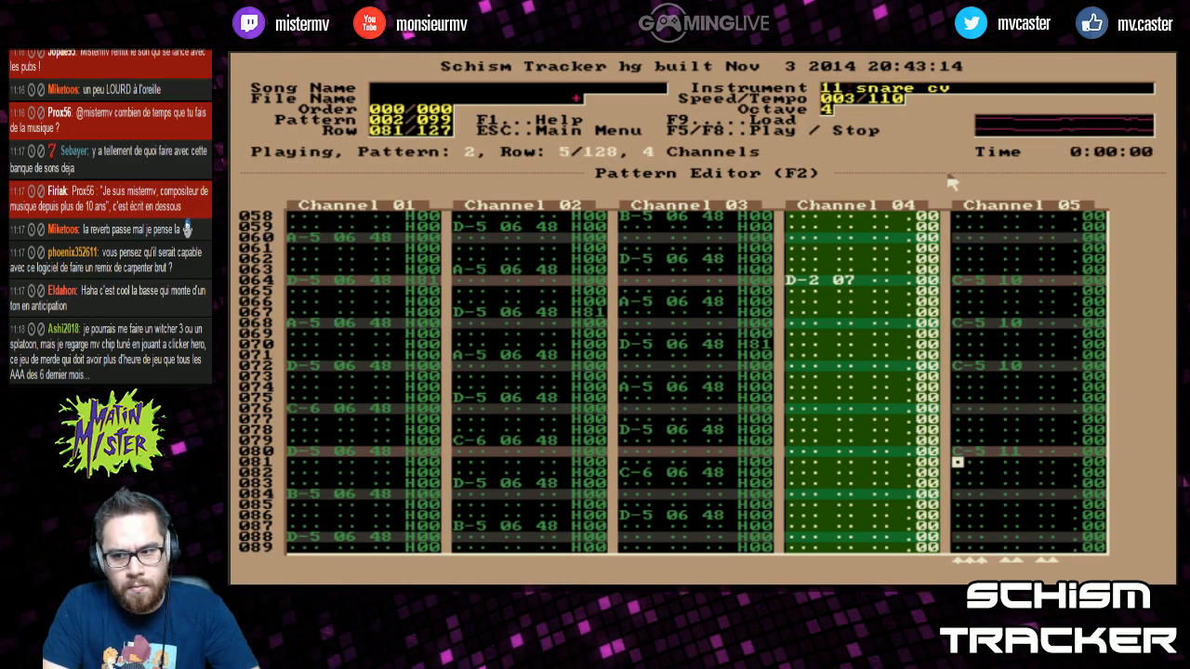
key("Down")
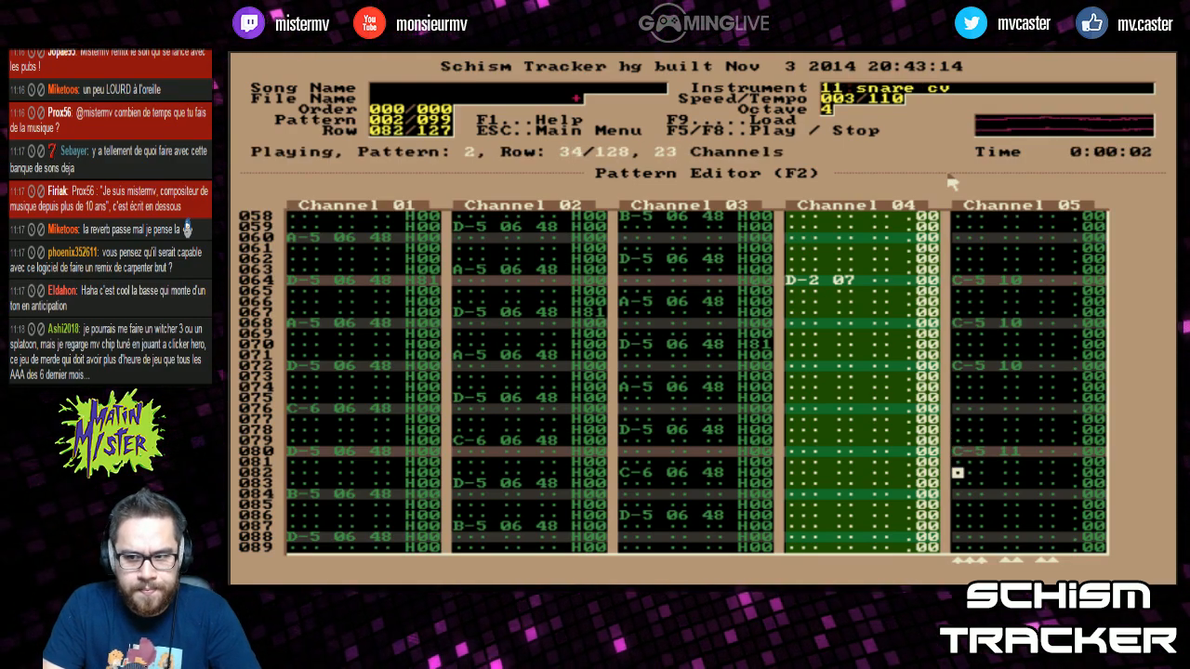
key("Down")
key("Down")
key("Down")
key("Down")
key("Down")
key("Down")
key("Down")
key("Down")
key("Down")
key("Down")
key("Down")
key("Down")
key("Down")
key("Down")
key("Down")
key("Up")
key("Up")
key("Up")
key("Up")
key("Up")
key("Up")
key("Up")
key("Up")
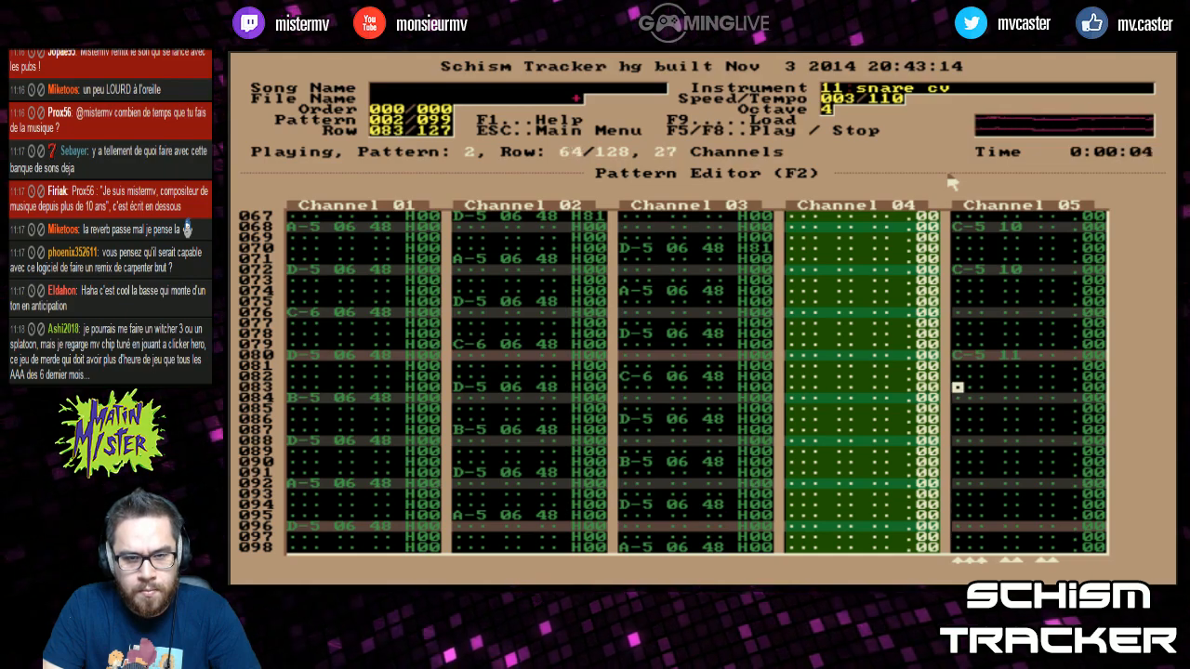
key("F8")
Enter C-5 notes with instrument 10 kick 2 in Channel 05 at rows 76 and 78
key("Down")
key("Down")
key("Down")
key("Down")
key("Down")
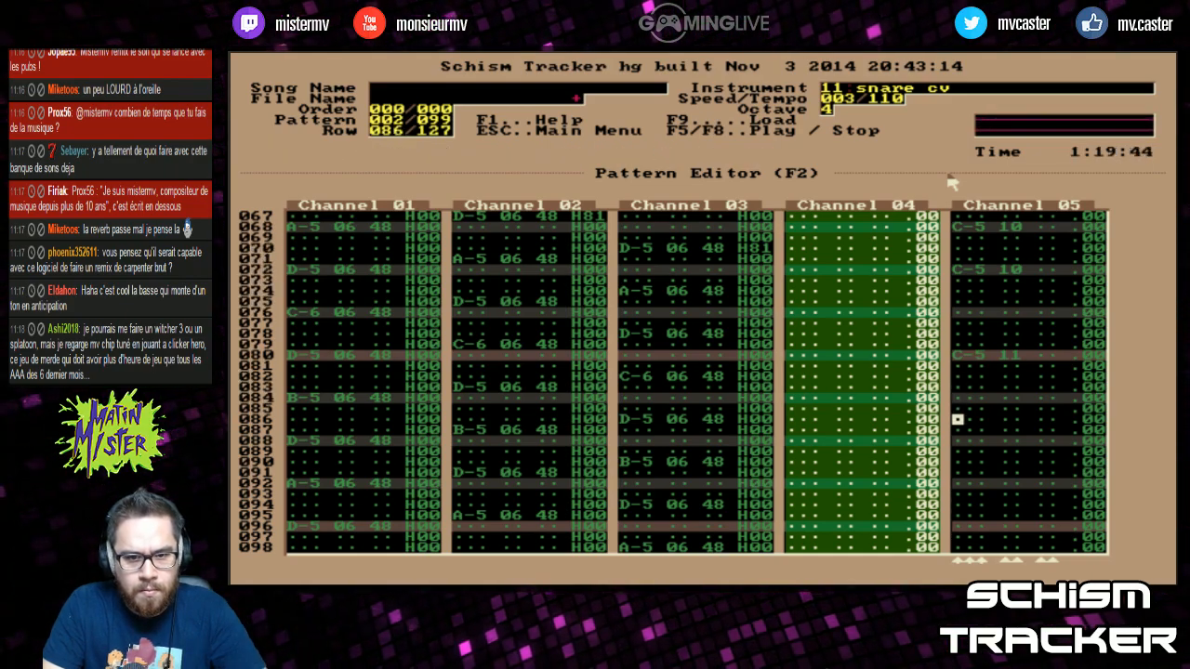
key("Up")
key("Up")
key("Up")
key("Up")
key("Up")
key("Up")
key("Up")
key("Up")
key("Up")
key("Up")
key("Up")
key("Up")
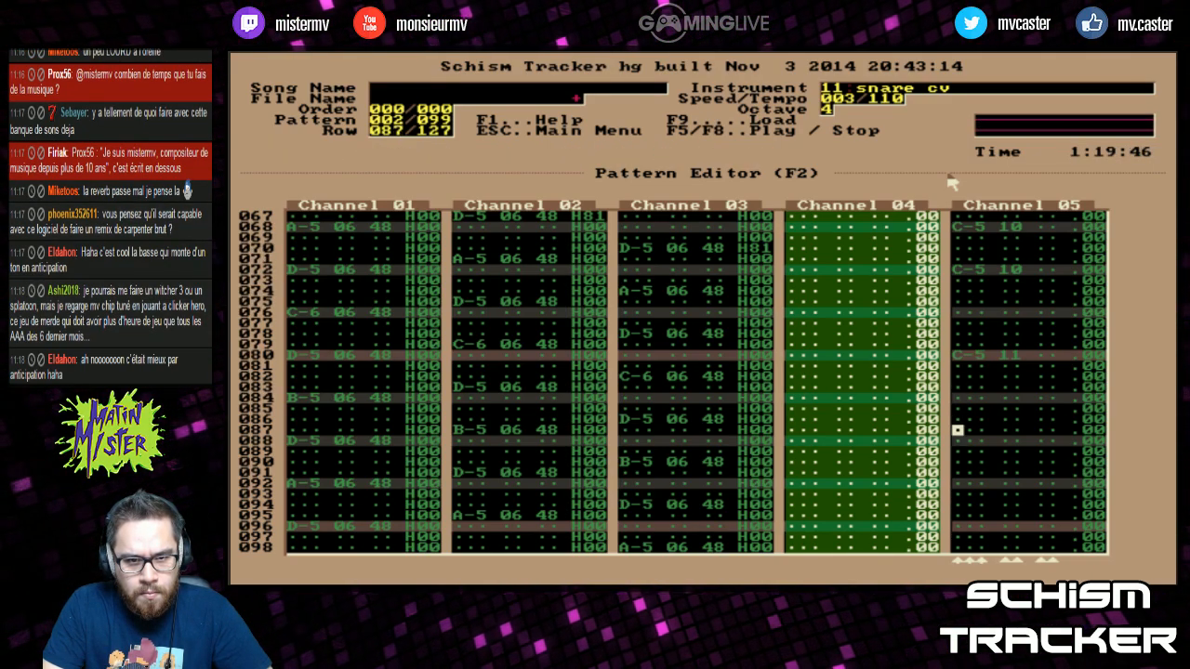
key("ctrl+Up")
key("q")
key("Down")
key("q")
key("Right")
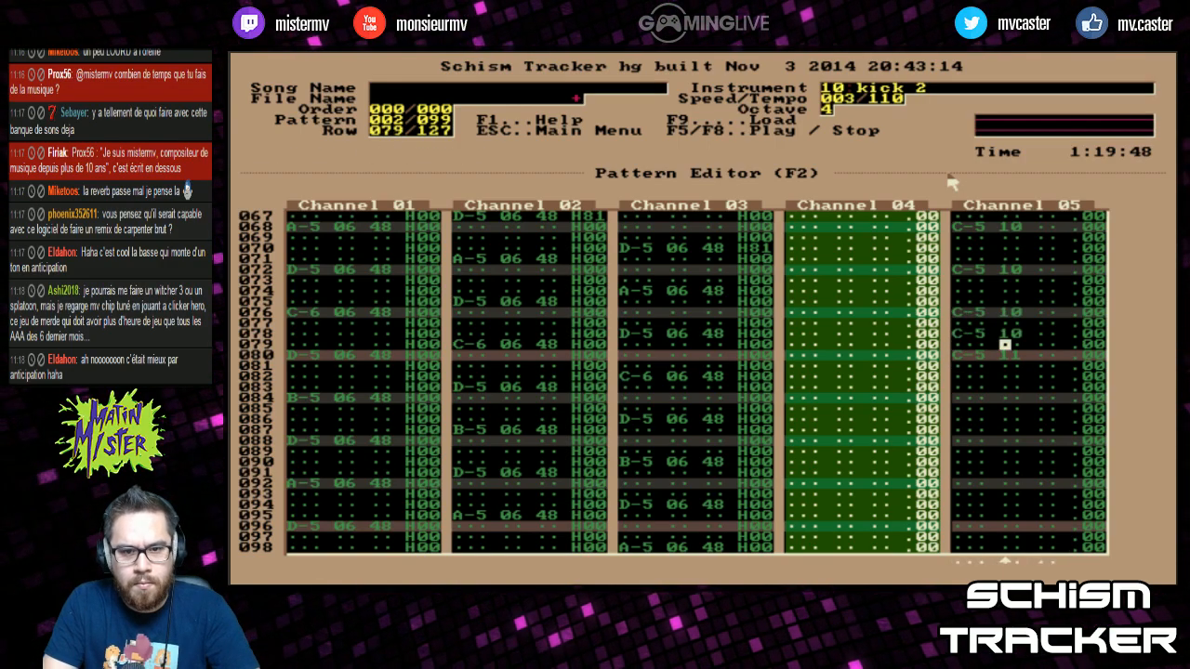
With the pattern playing, set the kick volume in Channel 05 to 16 at row 76 and 32 at row 78
key("F6")
key("Right")
key("Right")
key("Up")
key("Up")
key("Up")
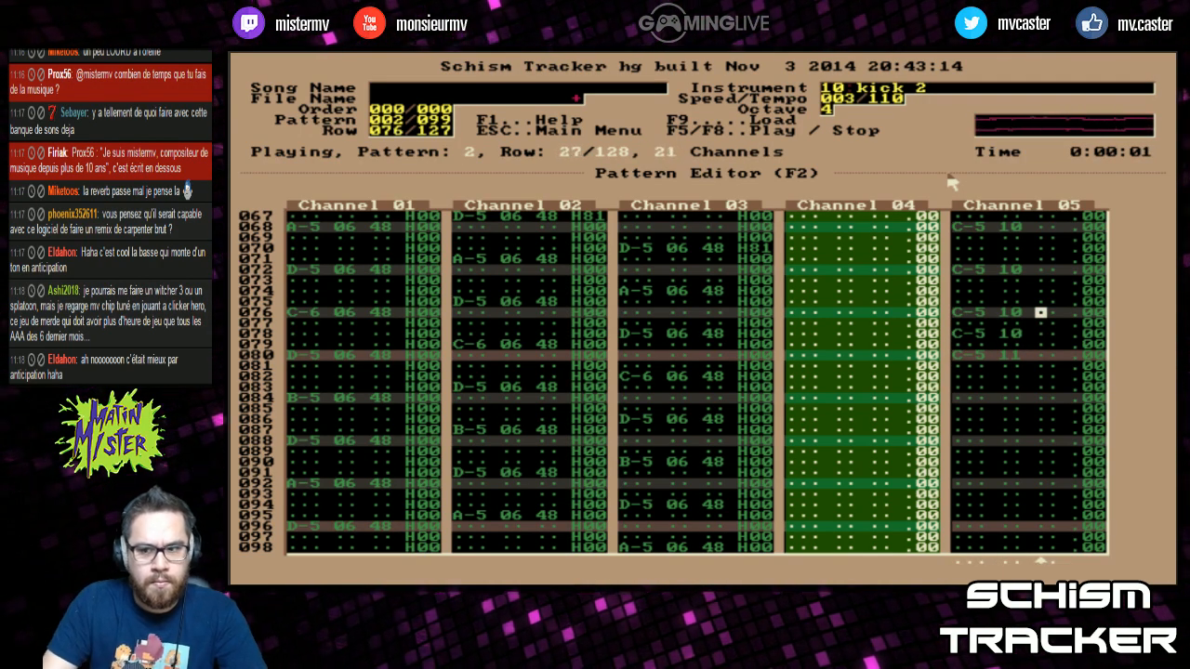
type("16")
key("Down")
type("32")
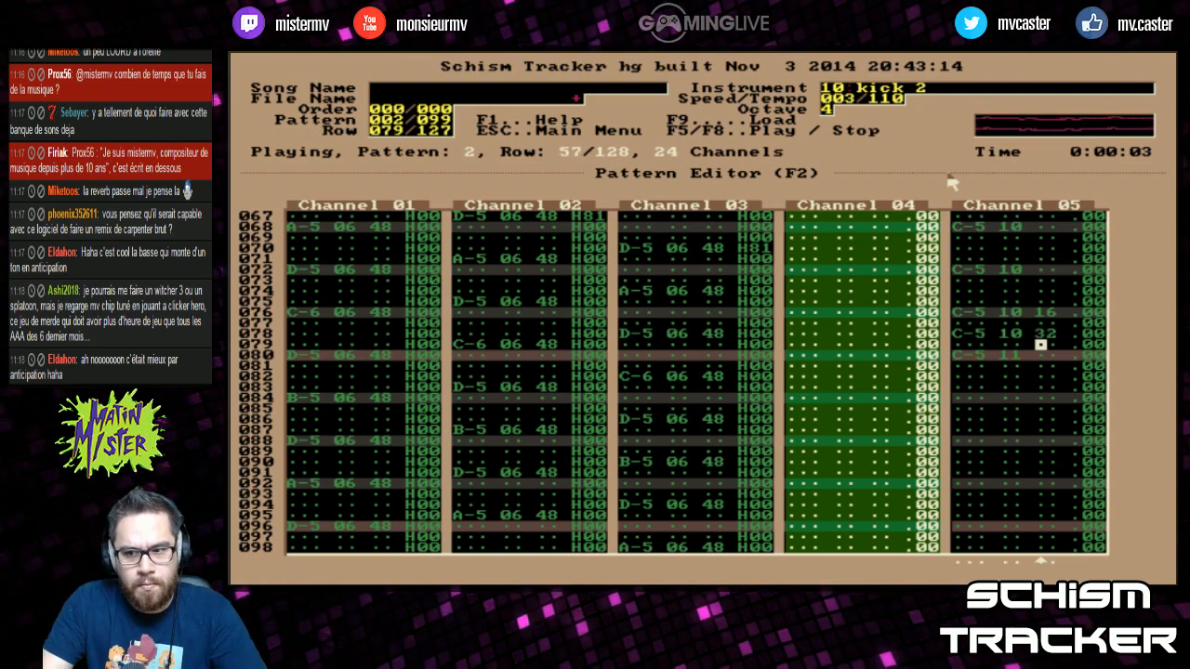
Enter a C-5 note with instrument 11 snare cv at volume 32 in Channel 05, row 86
key("Left")
key("Left")
key("Left")
key("Left")
key("Left")
key("Left")
key("Left")
key("Down")
key("Down")
key("Down")
key("Down")
key("Right")
key("Right")
key("Right")
key("q")
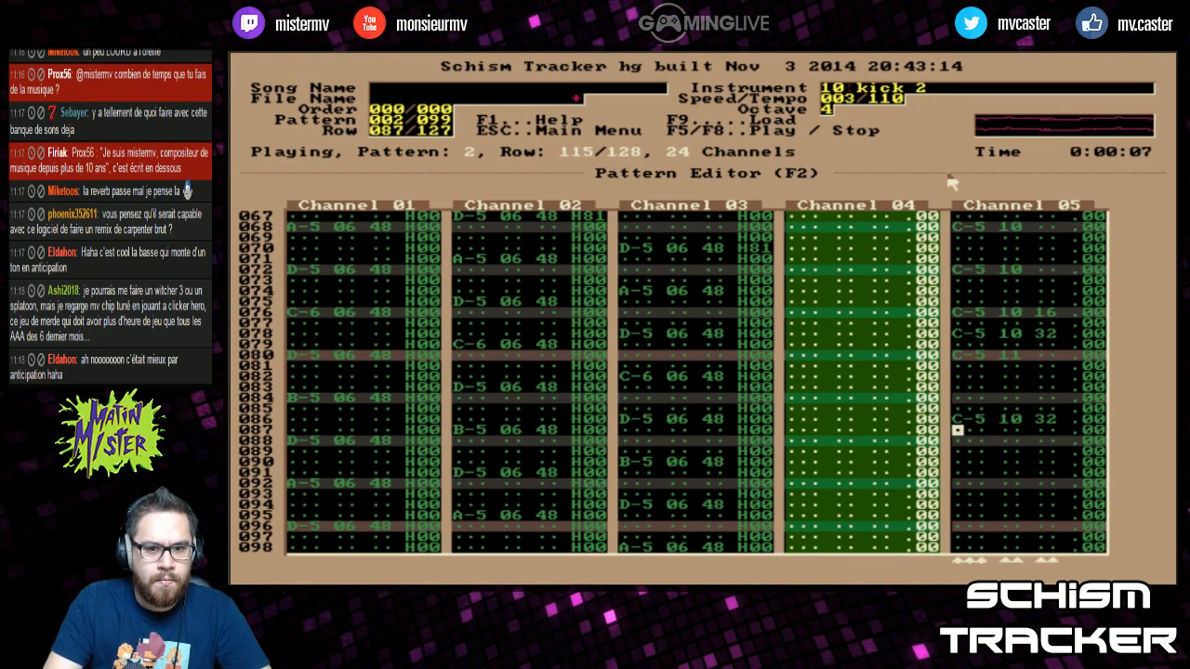
key("Down")
key("Down")
key("Down")
key("Down")
key("Down")
key("Down")
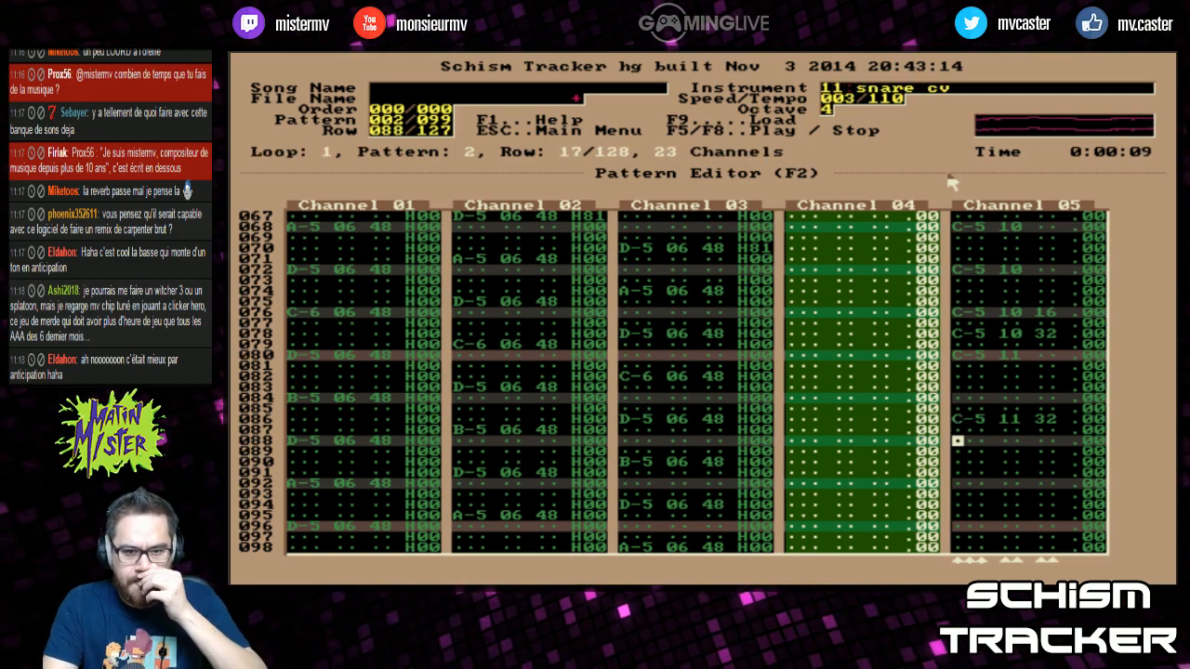
Enter a C-5 note with instrument 10 kick 2 at volume 32 in Channel 05, row 92
key("less")
key("q")
key("Right")
key("Right")
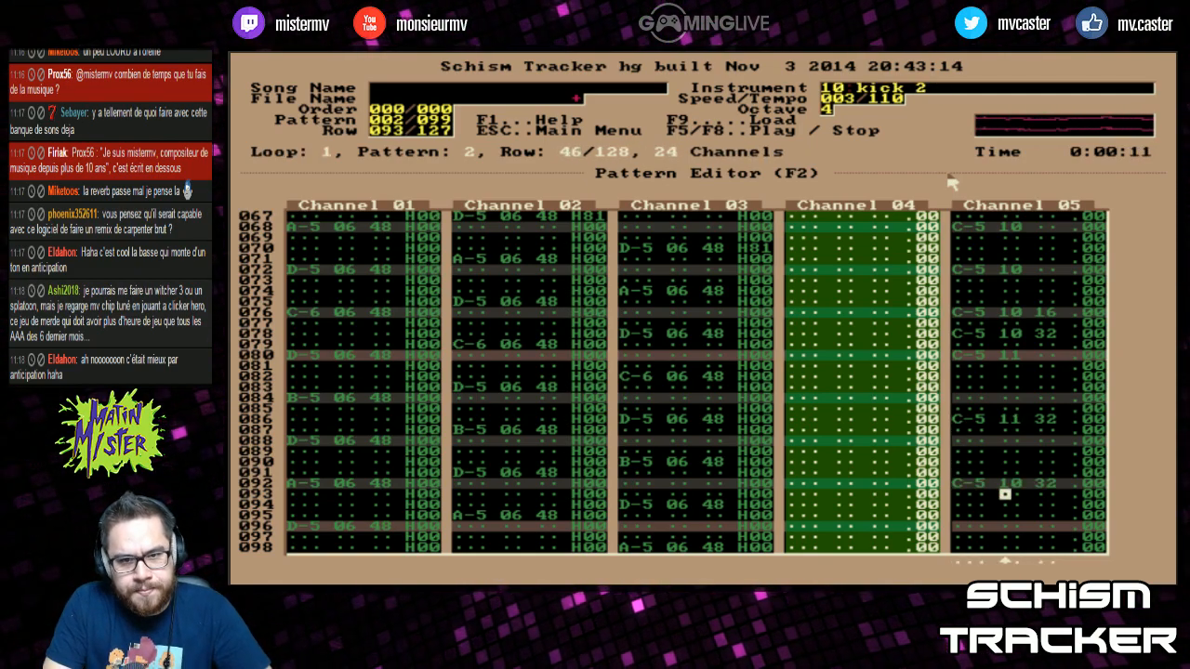
Copy the Channel 05 drum block from row 64 through row 96 and paste it starting at row 96
scroll(1004, 323, "up", 2)
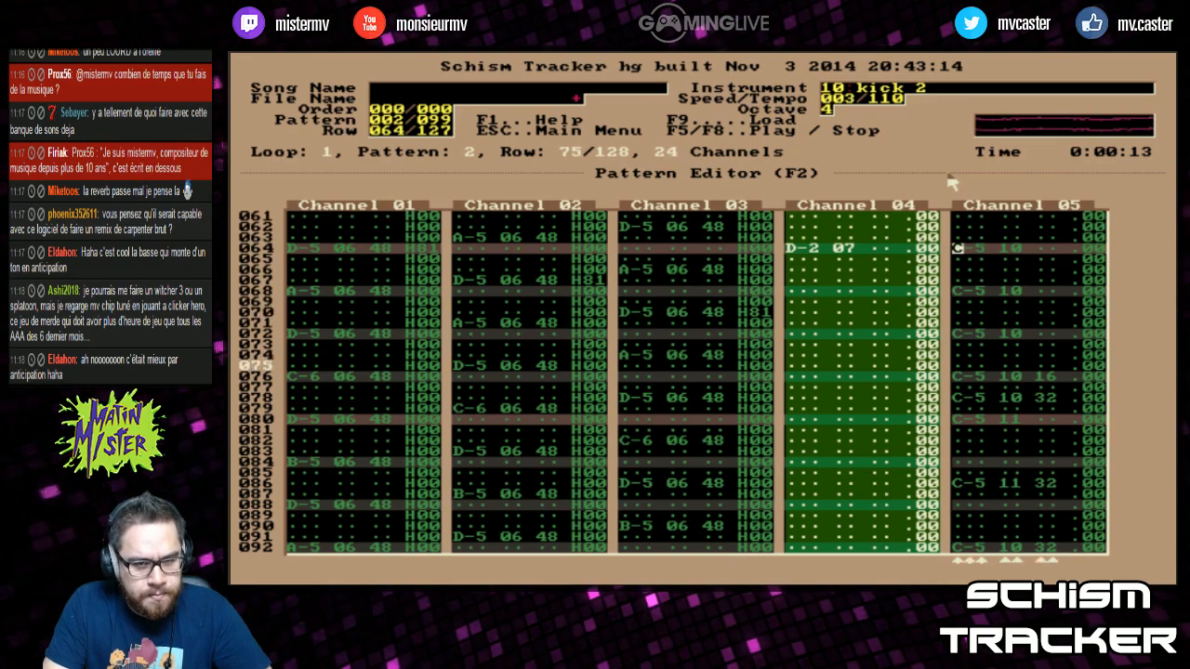
left_click_drag(972, 248, 957, 420)
key("shift+Page_Down")
key("alt+c")
key("alt+o")
key("Page_Down")
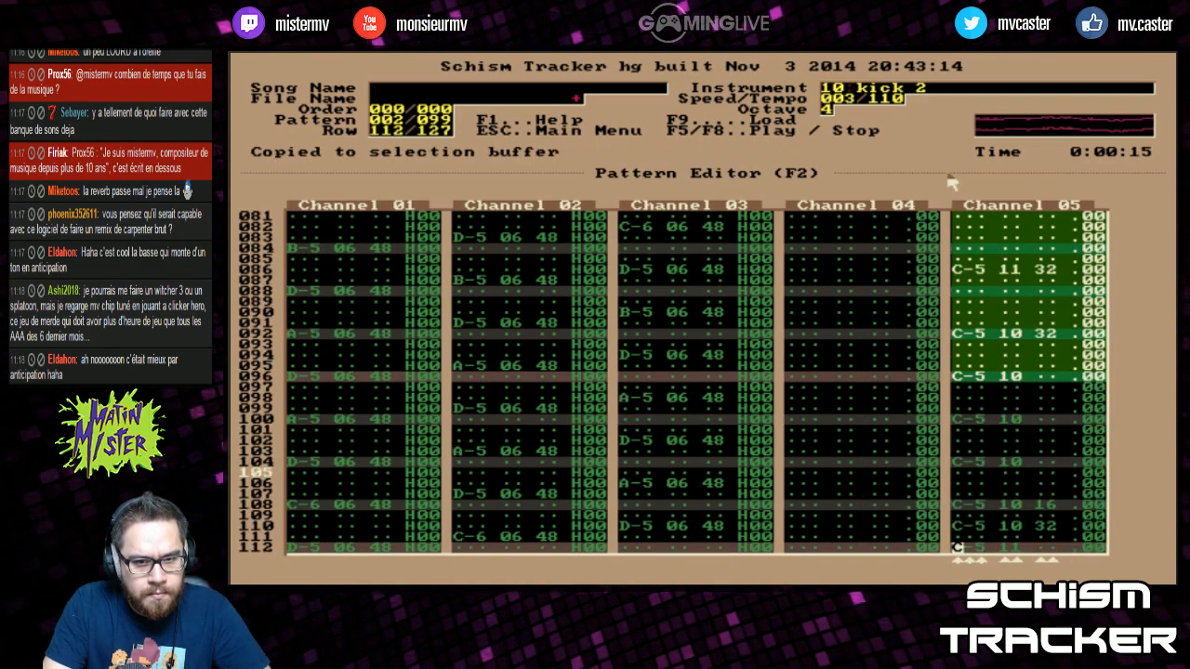
Clear the C-5 kick note at row 96 in Channel 05
key("Page_Down")
key("Page_Up")
key("Page_Up")
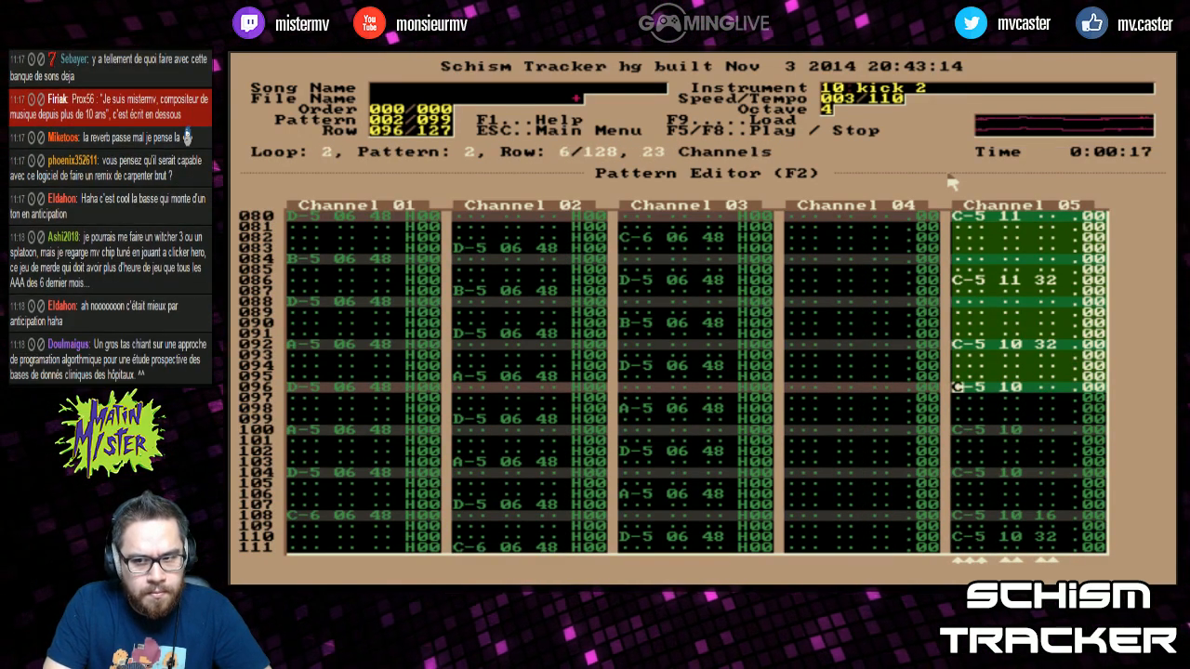
key("Down")
key("Page_Down")
key("Page_Down")
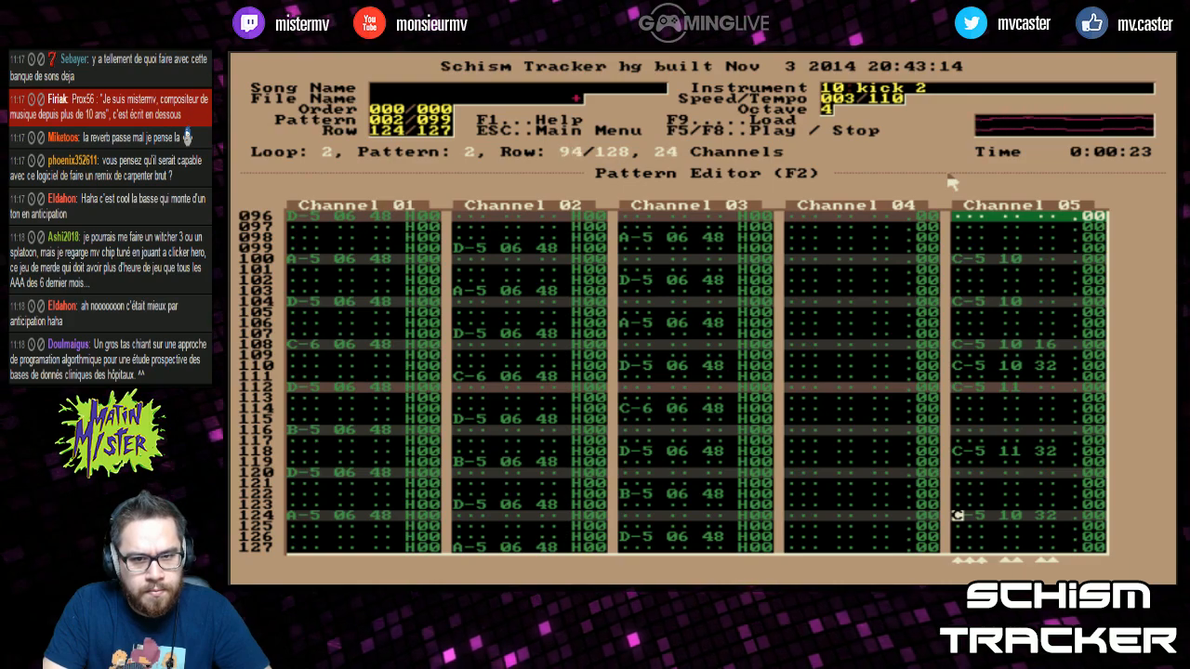
Enter a C-5 note with instrument 10 kick 2 at volume 32 in Channel 05, row 116
key("Up")
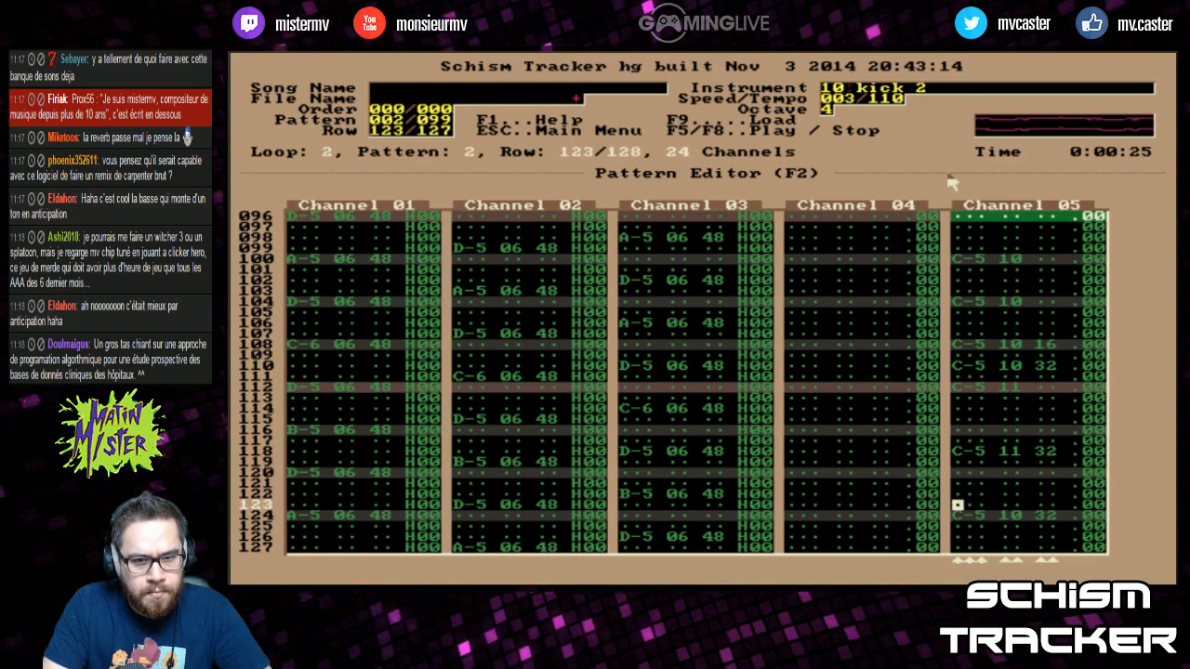
key("Up")
key("Up")
key("Up")
key("Up")
key("Up")
key("Up")
key("Up")
key("Up")
key("less")
key("Down")
key("q")
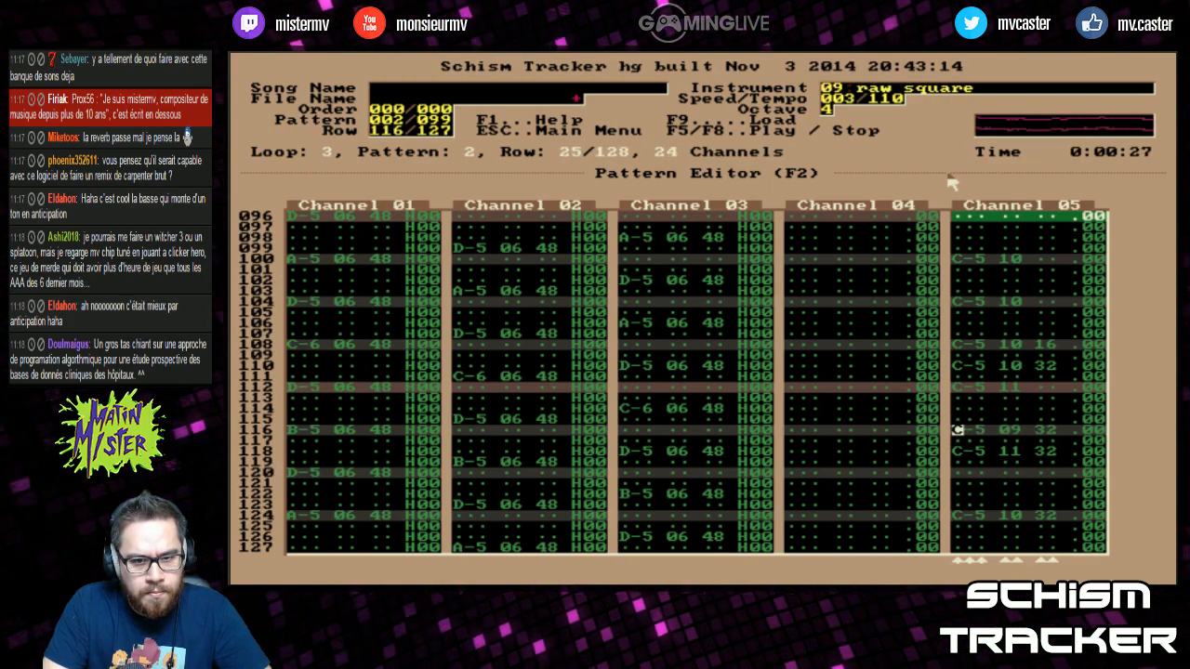
key("greater")
key("Up")
key("q")
key("Down")
Delete the snare cv note at row 118 in Channel 05, pulling the kick at row 124 up one row
key("Delete")
key("Delete")
key("Delete")
key("Delete")
key("Delete")
key("Delete")
key("Delete")
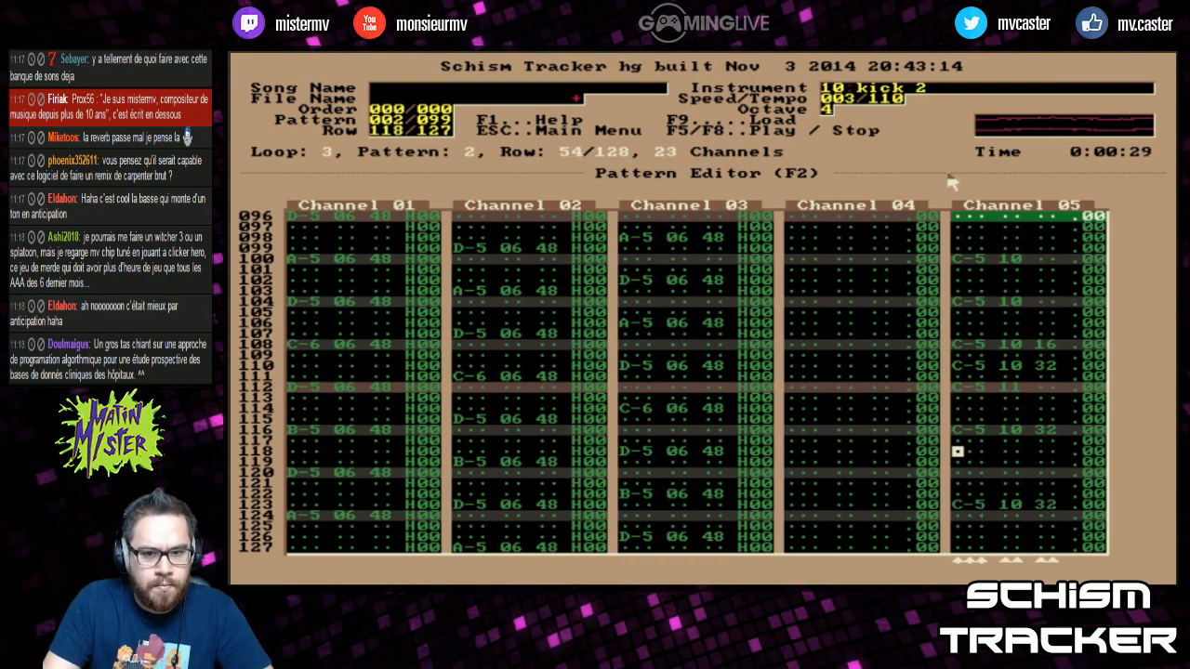
Remove the volume from the kick at row 116 and clear the kick at row 123 in Channel 05
key("Right")
key("Up")
key("Up")
key("Right")
key("period")
key("Left")
key("Left")
key("Left")
key("Down")
key("Left")
key("Down")
key("Down")
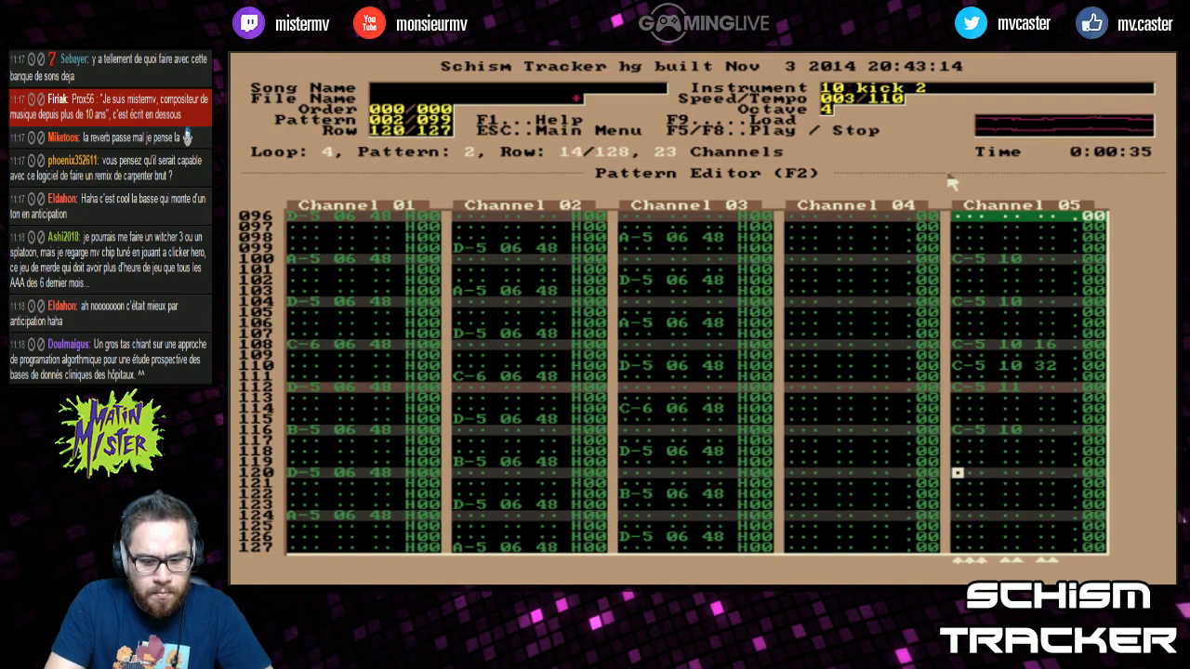
Enter a C-5 note with instrument 11 snare cv at row 120 and a C-5 kick 2 note at row 124 in Channel 05
key("q")
key("Down")
key("less")
key("Down")
key("Down")
key("q")
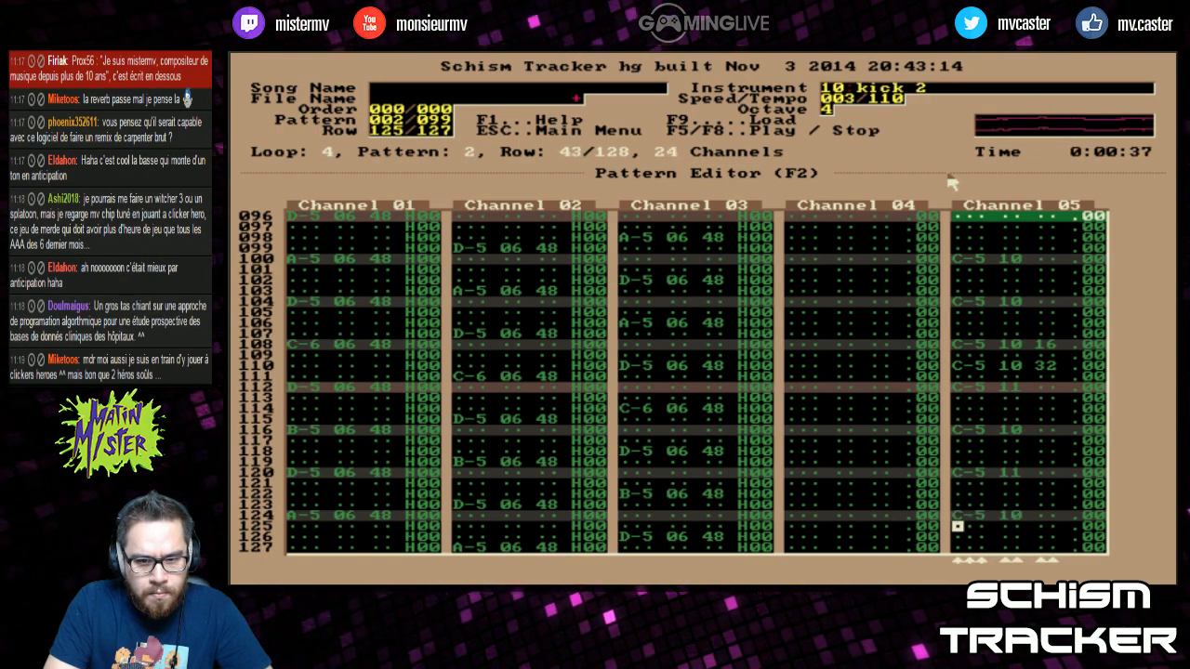
Enter a C-5 note with instrument 11 snare cv at volume 32 in Channel 05, row 126
key("q")
key("Right")
key("Right")
key("Right")
key("Right")
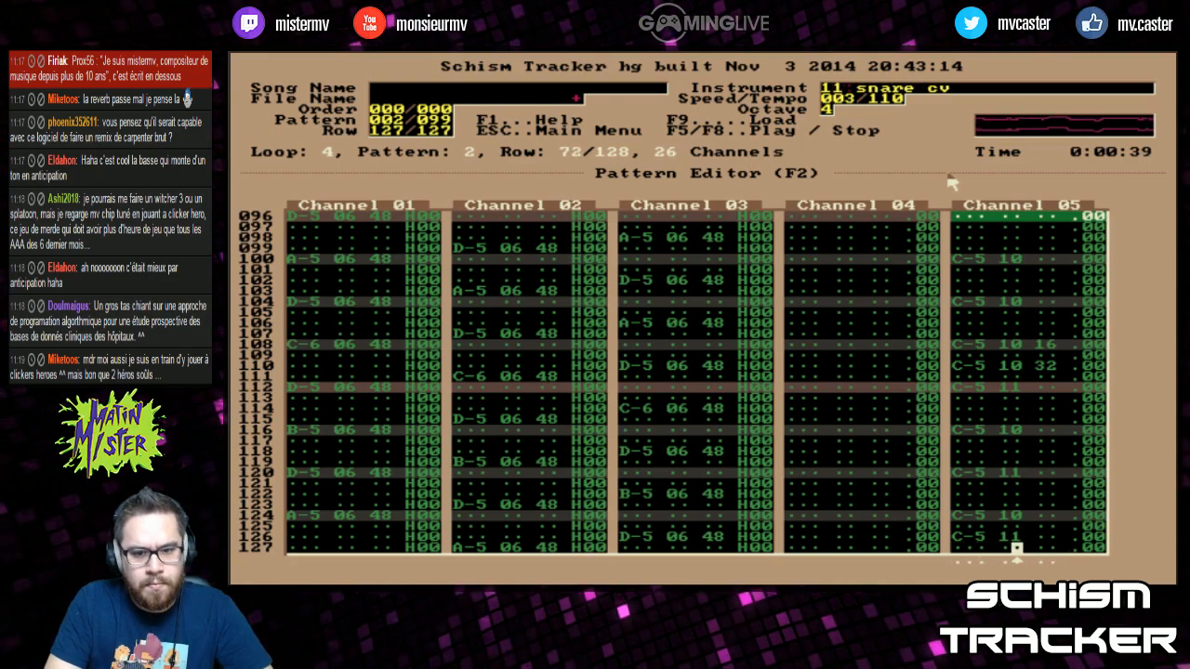
key("Up")
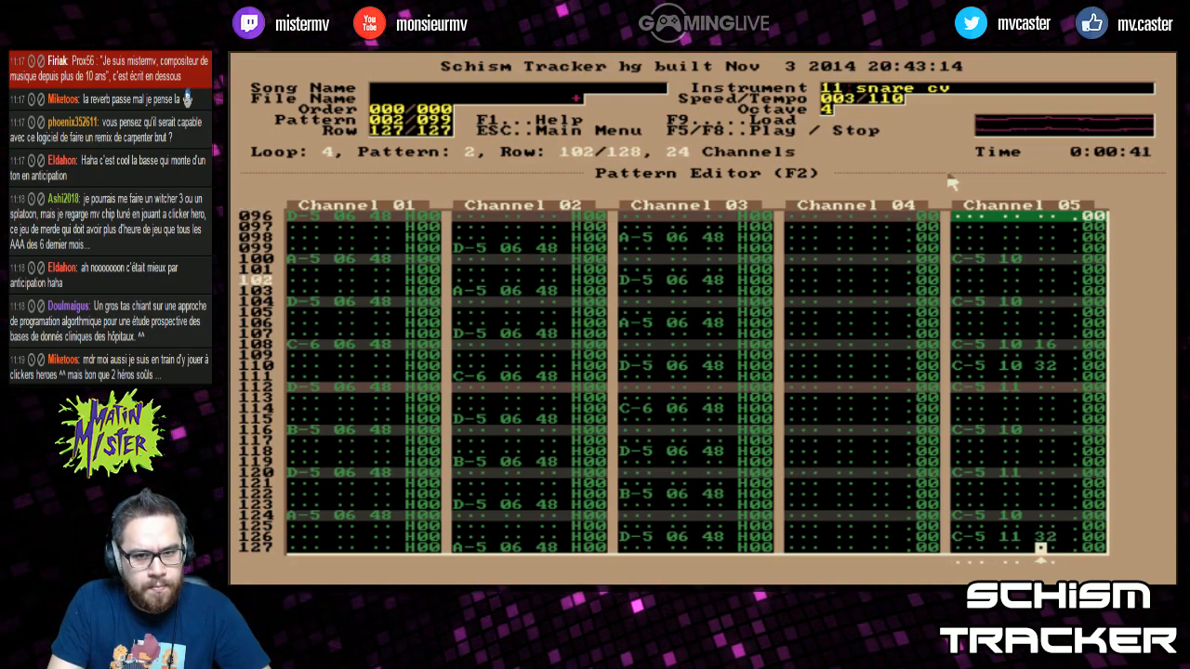
Copy the Channel 05 drum part of pattern 2 and paste it into Channel 05 of pattern 3 from row 0
key("shift+Page_Up")
key("shift+Page_Up")
key("shift+Page_Up")
key("shift+Page_Up")
key("shift+Page_Up")
key("alt+c")
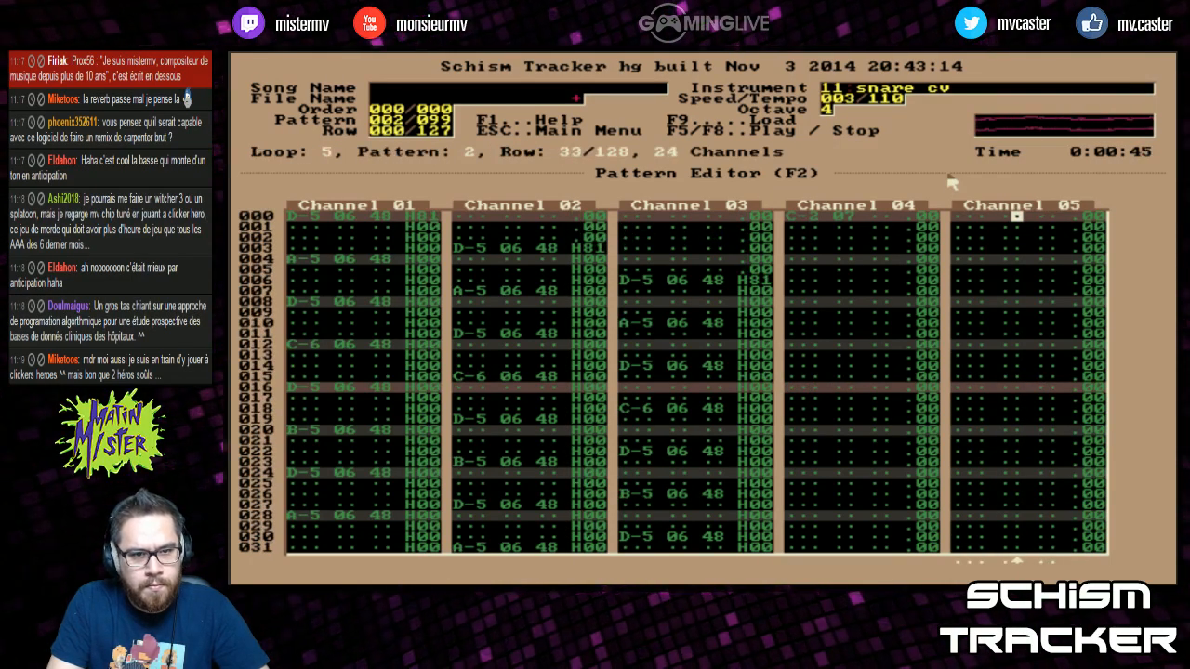
key("Left")
key("Left")
key("alt+p")
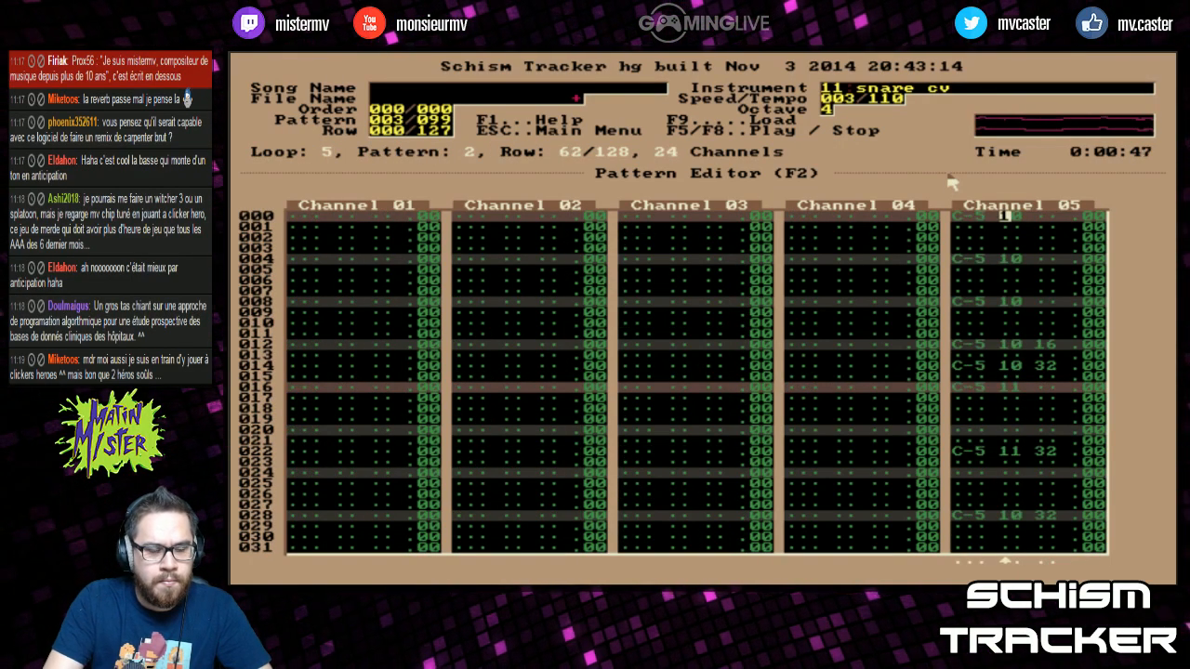
Select Channels 01 to 04 over all rows of pattern 2 and copy them
key("Home")
key("Home")
key("minus")
key("shift+Right")
key("shift+Right")
key("shift+Right")
key("shift+Right")
key("shift+Right")
key("shift+Right")
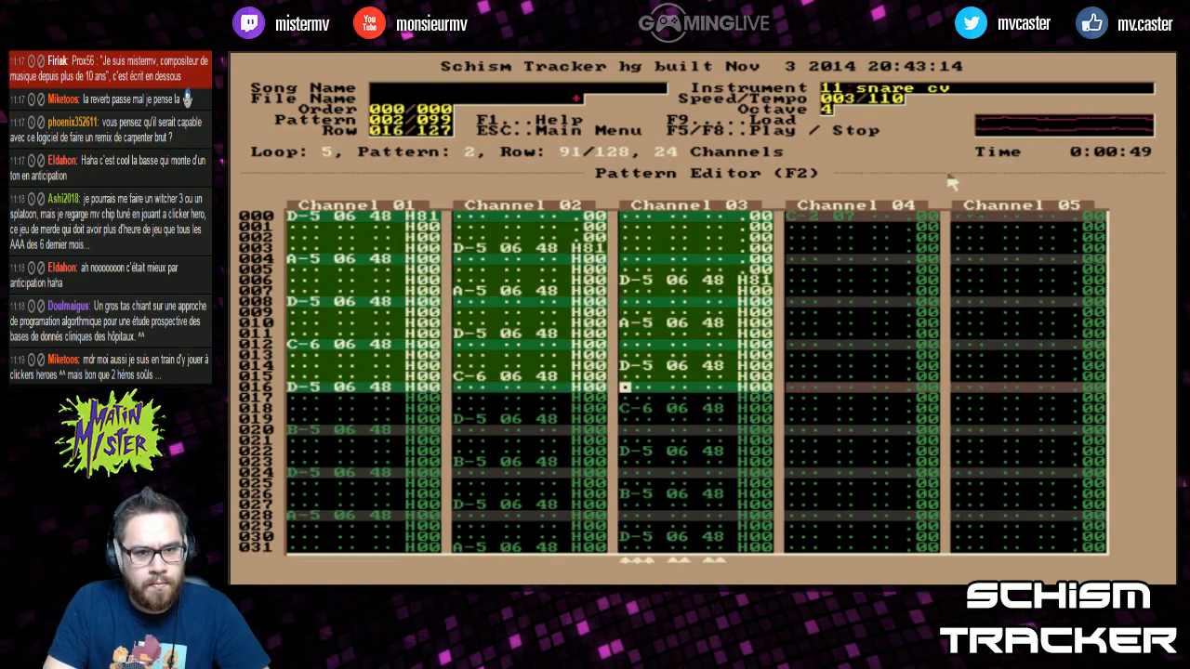
key("shift+Page_Down")
key("shift+End")
key("shift+Right")
key("alt+c")
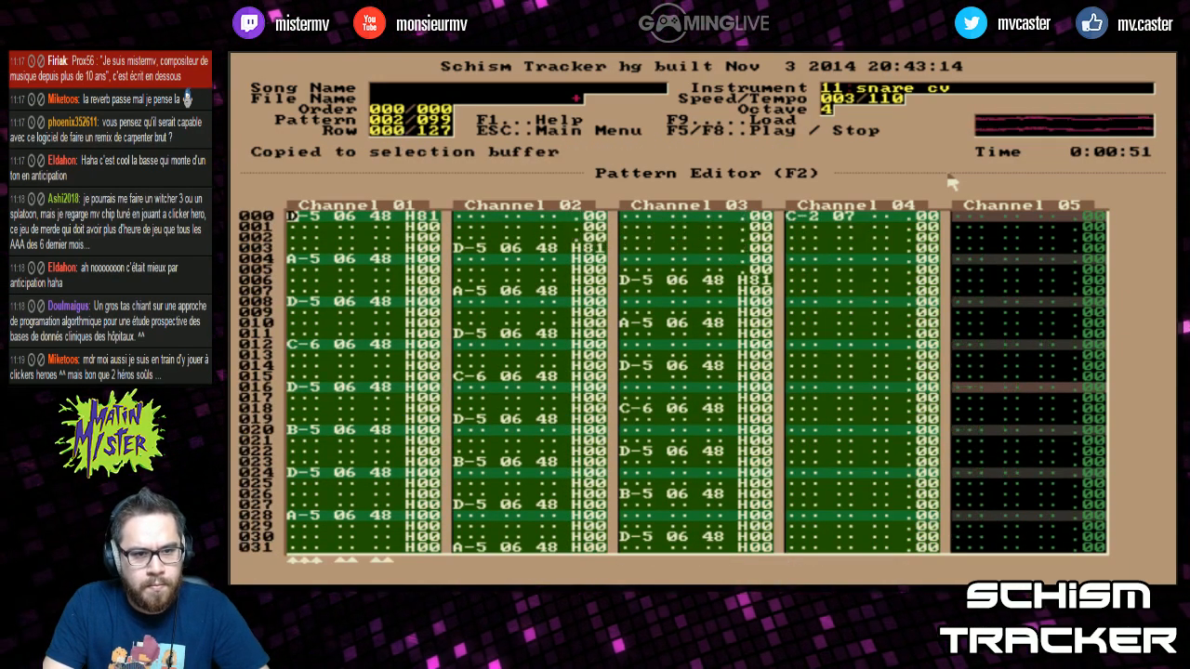
Paste the copied channels at Channel 01, row 0 of pattern 3 and play the song
key("plus")
key("alt+p")
key("F5")
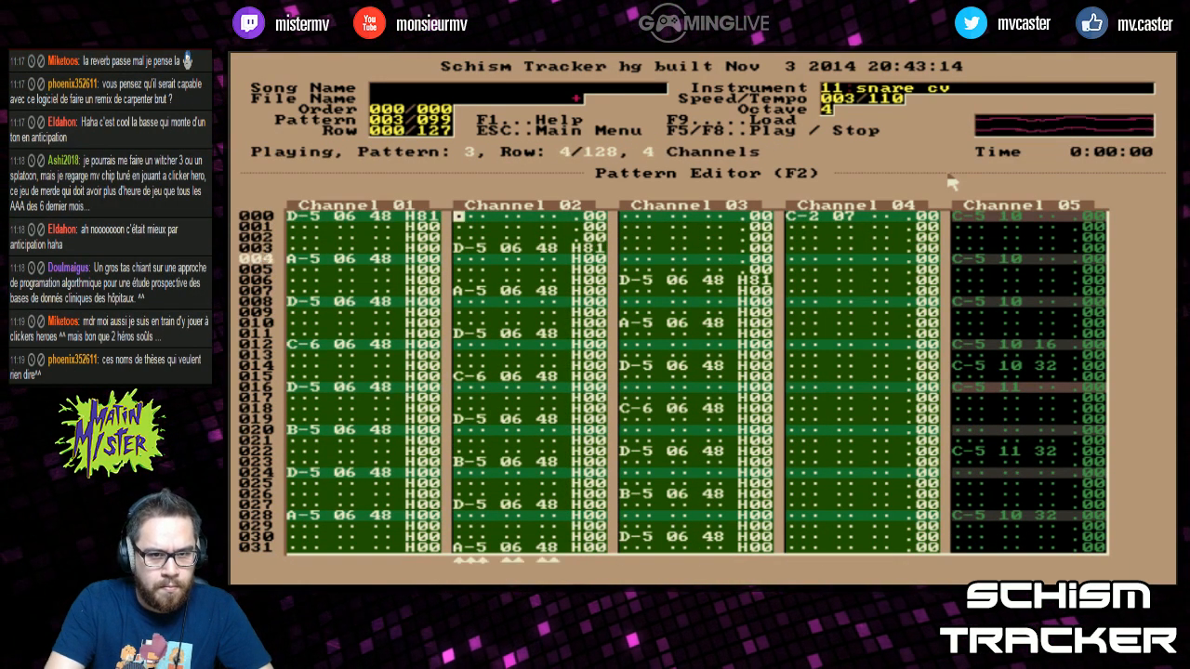
In Channel 04 of pattern 3, enter a note cut at row 4 and a C-2 bass/tri note at volume 32 at row 6
key("Left")
key("Left")
key("Left")
key("Left")
key("Left")
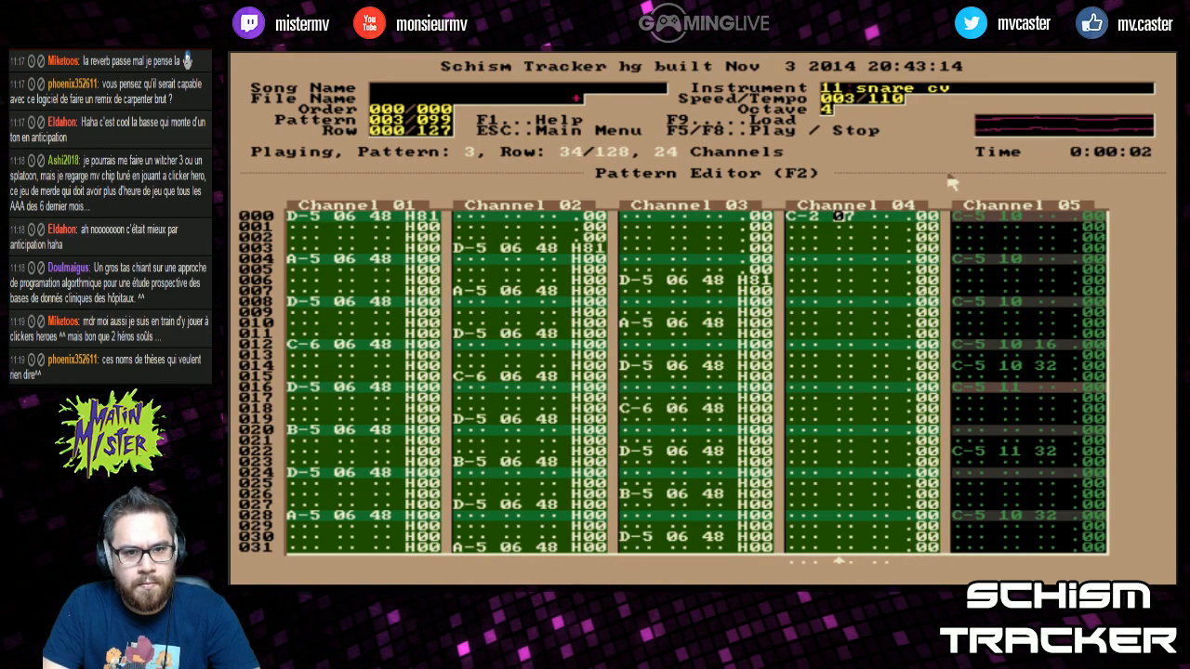
key("F8")
key("Down")
key("Left")
key("Left")
key("Down")
key("Down")
key("Down")
key("1")
key("Down")
key("z")
key("Up")
key("KP_Divide")
key("KP_Divide")
key("z")
key("Right")
key("Right")
key("Right")
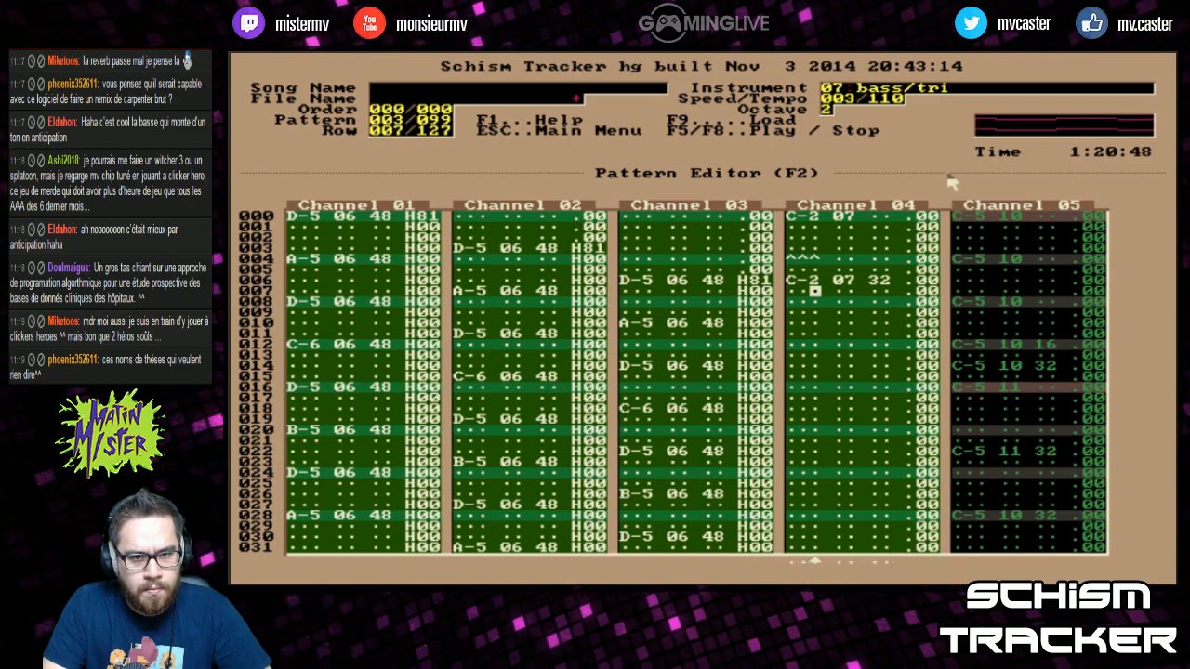
Listen to pattern 3 and clear the volume of the C-2 bass note at row 6 in Channel 04
key("F6")
key("F8")
key("Left")
key("Left")
key("Left")
Enter a note cut at row 10 and an E-2 bass/tri note at row 12 in Channel 04, and play the pattern
key("Down")
key("Down")
key("Down")
key("1")
key("Down")
key("t")
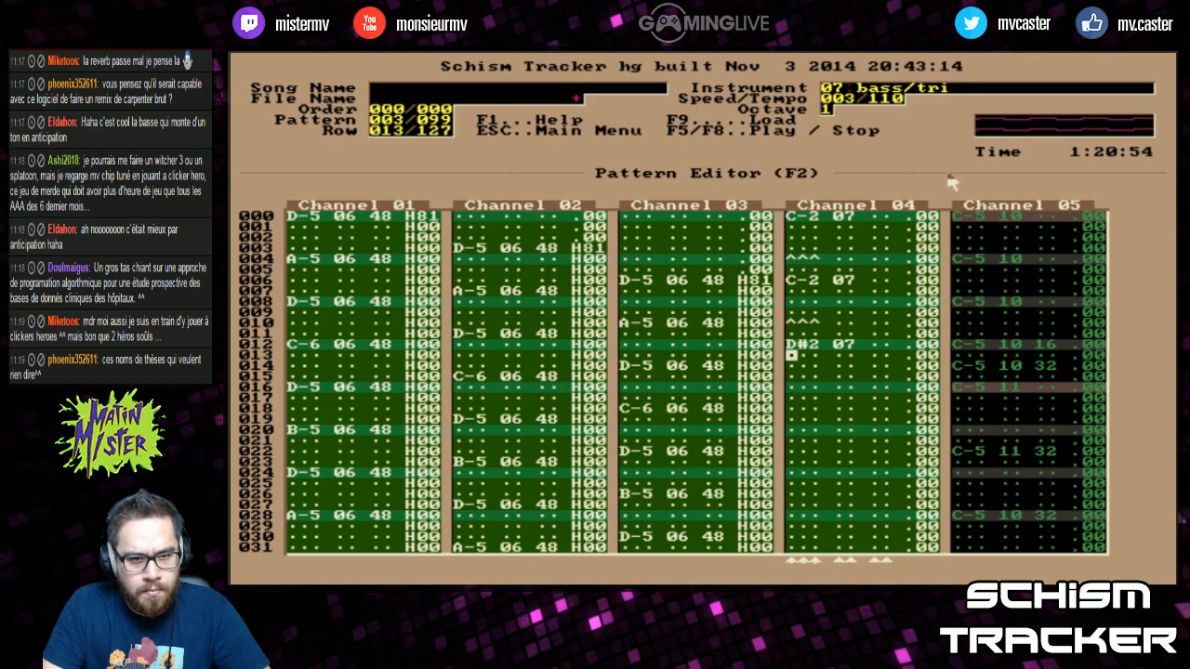
key("Down")
key("F6")
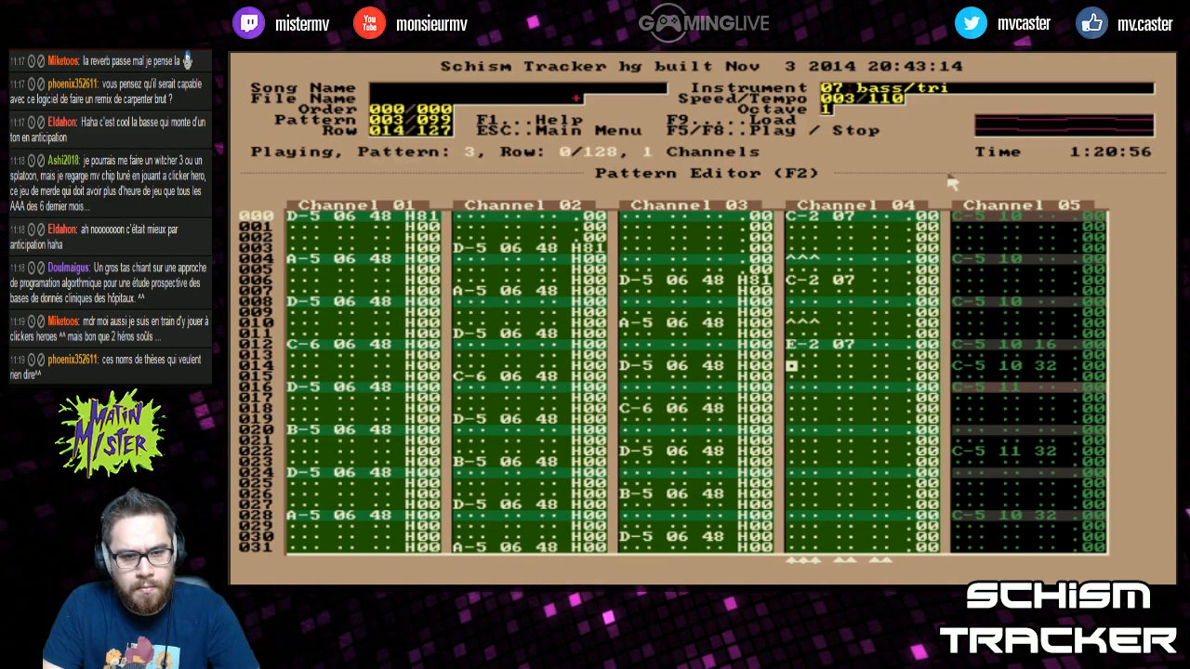
key("F8")
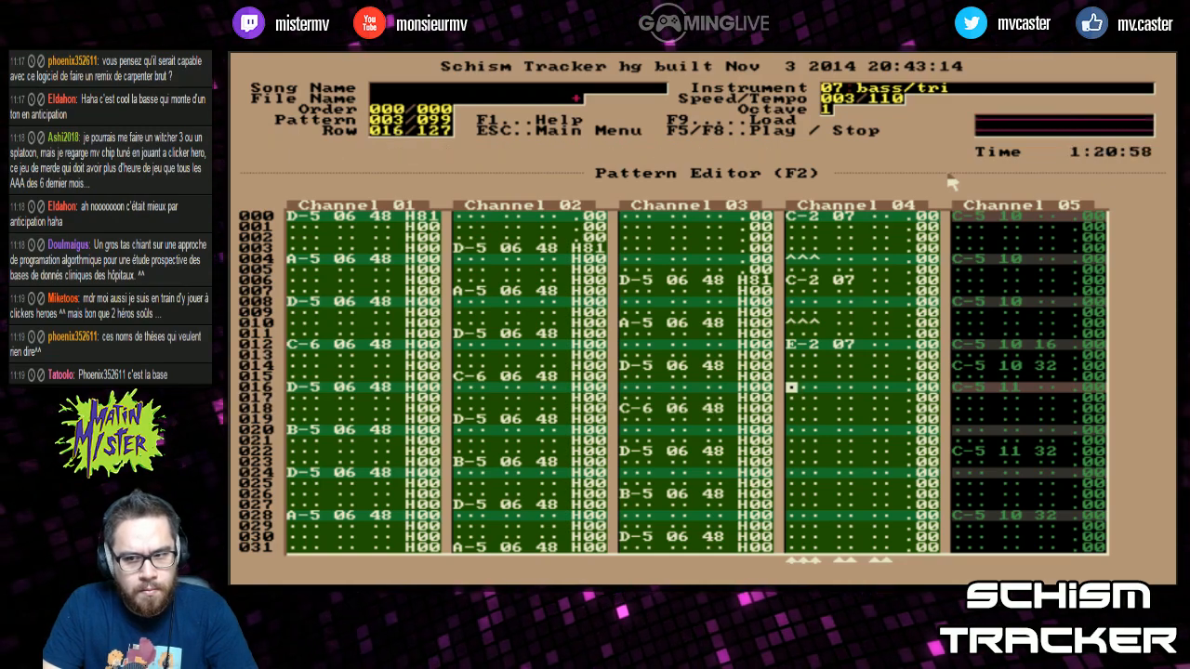
key("F6")
key("F8")
Replace the note cut at row 4 in Channel 04 with a volume of 08
key("Up")
key("Up")
key("Up")
key("KP_Subtract")
key("F6")
key("Up")
key("Up")
key("Up")
key("Up")
key("Up")
key("Up")
key("Up")
key("Up")
key("Up")
key("KP_Add")
key("period")
key("Right")
key("Right")
key("Right")
key("Right")
key("Up")
Replace the note cut at row 10 in Channel 04 with a volume of 08 and play the pattern
key("Down")
key("Down")
key("Left")
key("Left")
key("Left")
key("Down")
key("Right")
key("Right")
key("Right")
key("Up")
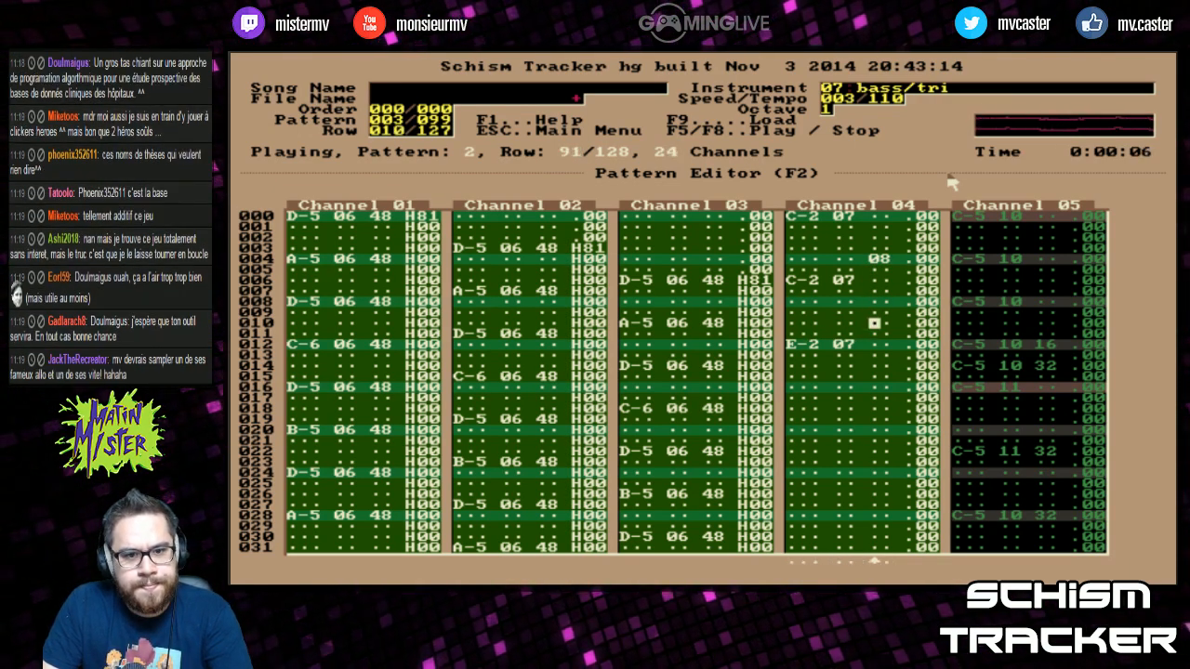
key("Left")
key("Page_Down")
key("Right")
key("Right")
key("F6")
key("Left")
key("F8")
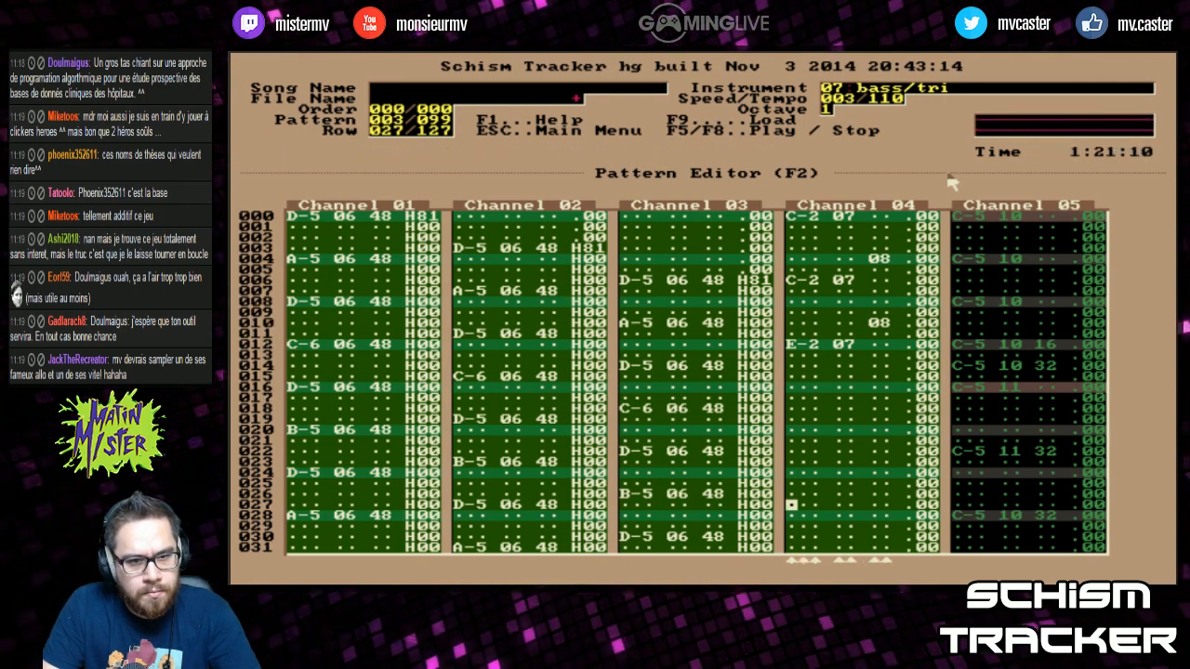
Change the bass note at row 12 in Channel 04 to G-2 and clear its volume
key("t")
key("Right")
key("Right")
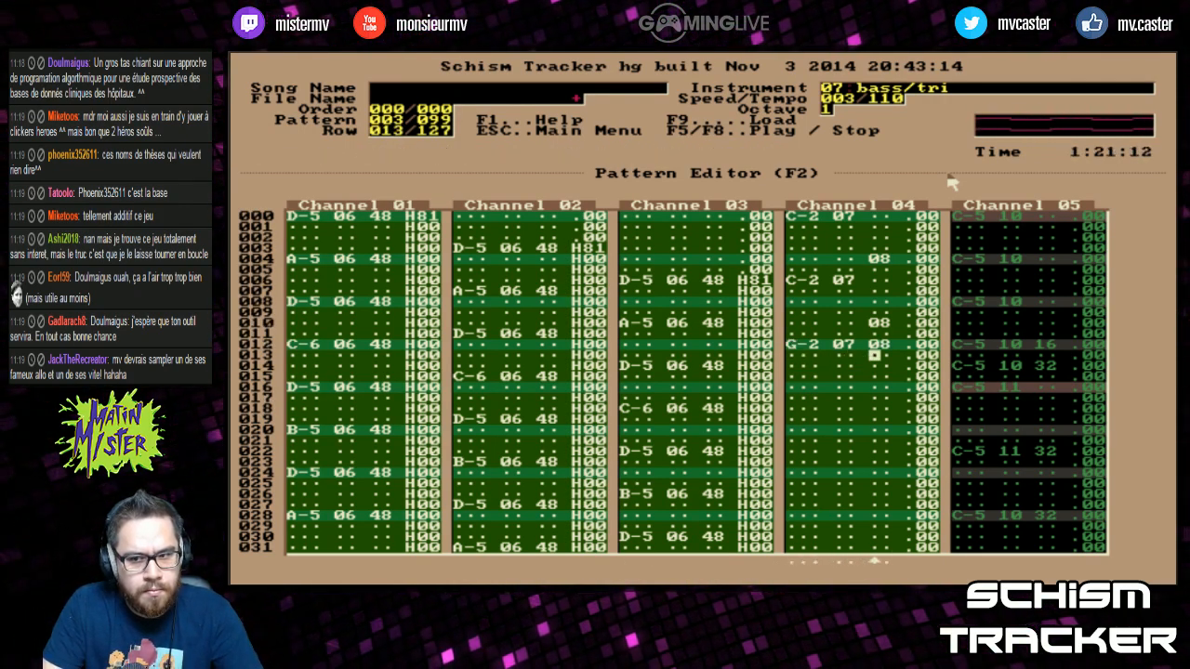
key("Up")
key("F6")
key("period")
Enter an E-2 bass/tri note at row 20 in Channel 04 and play the pattern
key("Left")
key("Left")
key("Left")
key("Left")
key("Left")
key("F8")
key("Down")
key("Down")
key("Down")
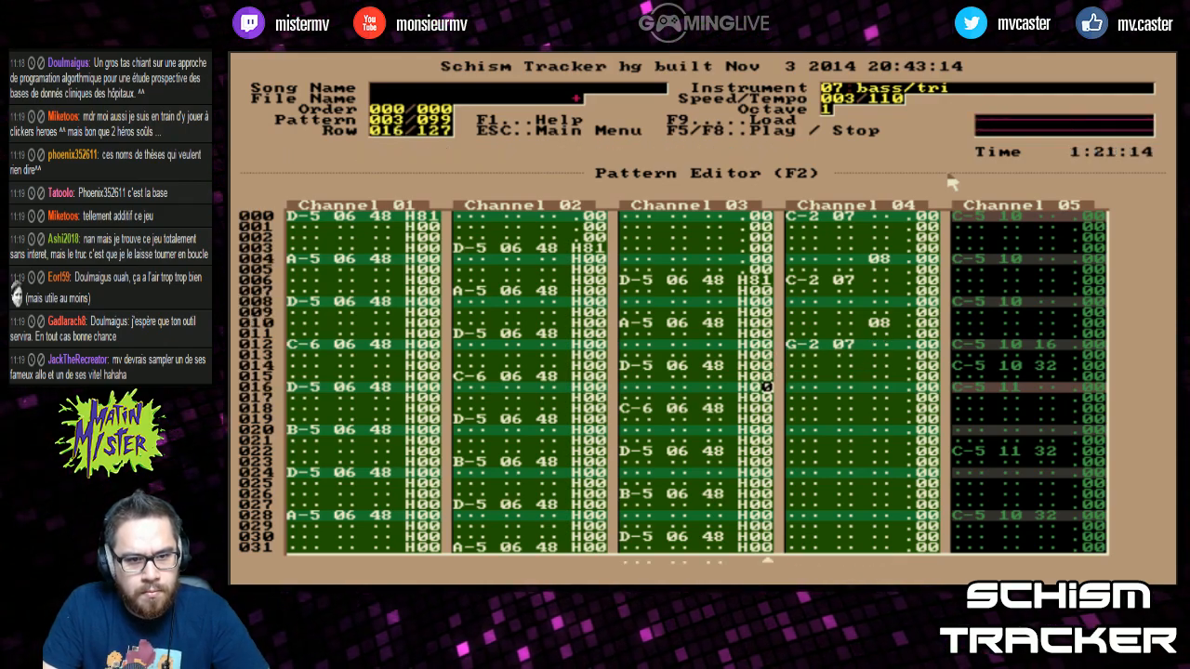
key("Right")
key("Right")
key("Down")
key("Left")
key("e")
key("Up")
key("r")
key("Up")
key("e")
key("F6")
key("Right")
key("Right")
key("Right")
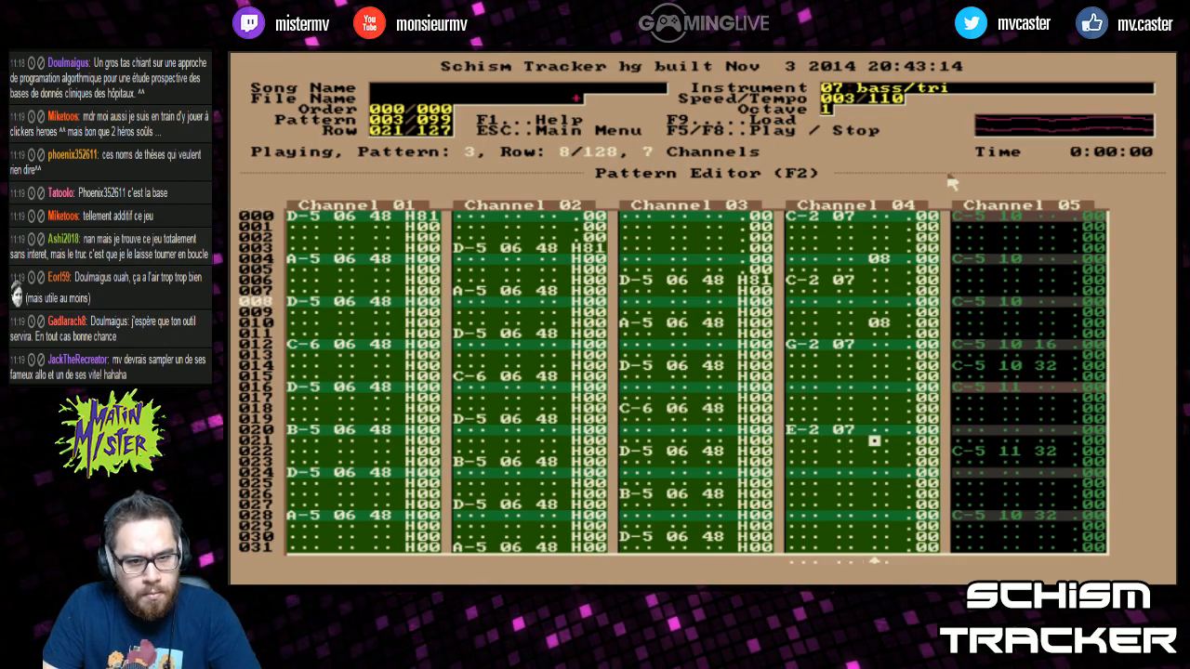
Enter bass/tri notes C-2 at row 28 and D-2 at row 30 in Channel 04 and play the song
key("F8")
key("Left")
key("Left")
key("Left")
key("Down")
key("Down")
key("Down")
key("Down")
key("Left")
key("Down")
key("Down")
key("Down")
key("q")
key("Up")
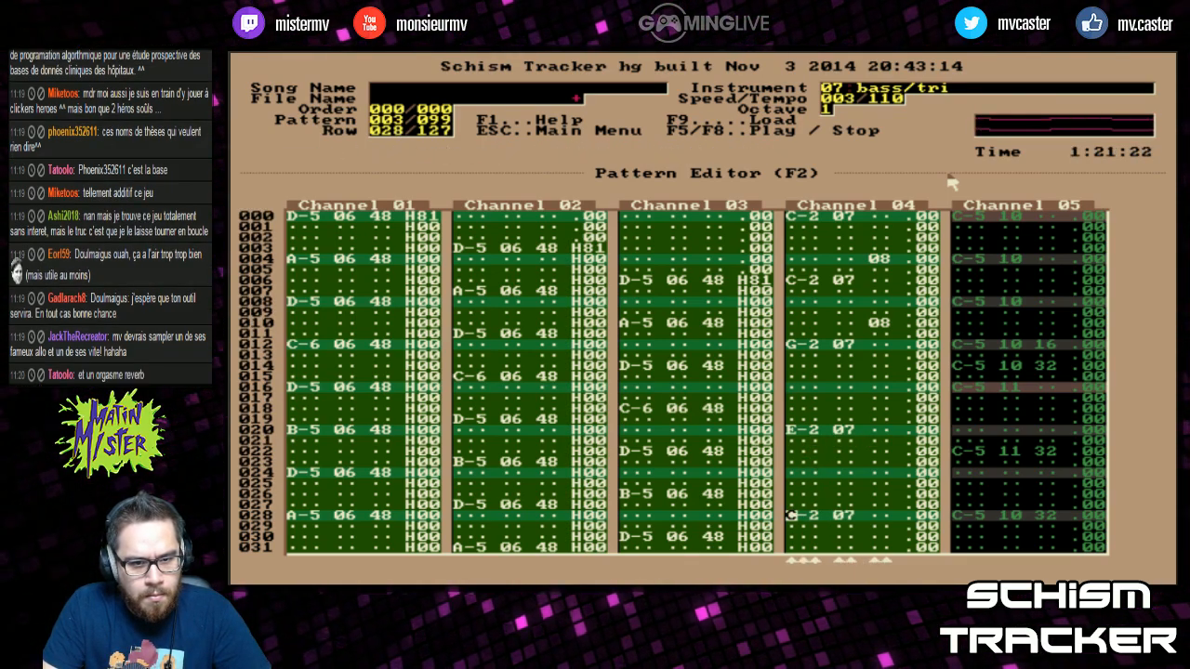
key("F5")
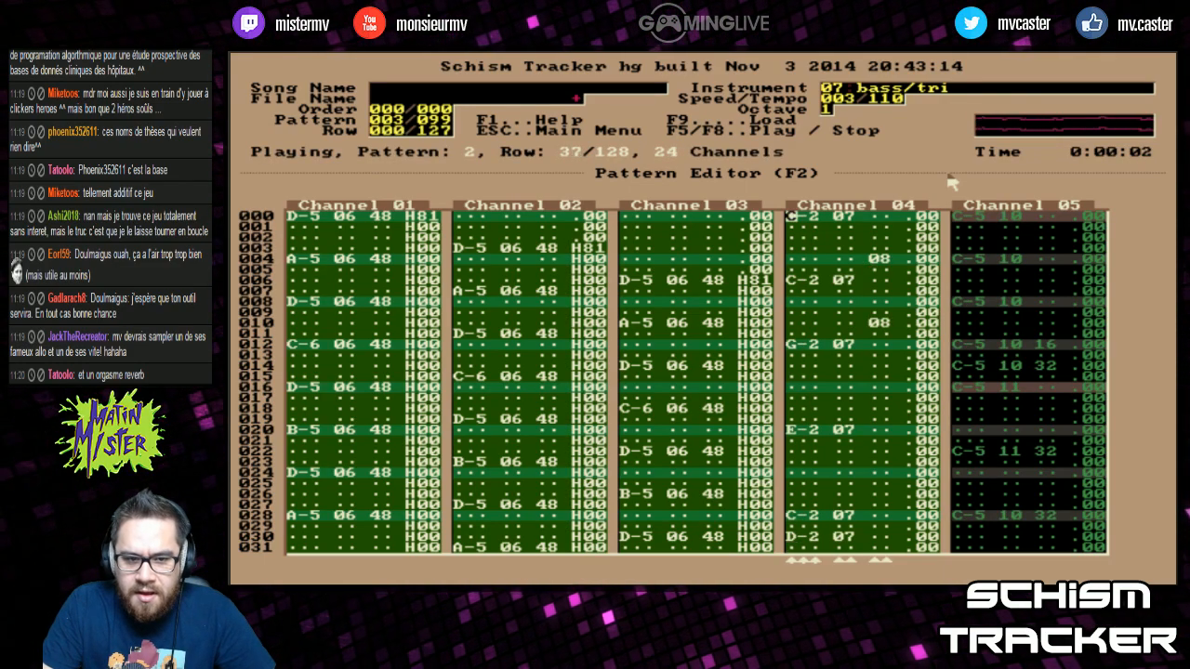
Copy rows 0 to 31 of Channel 04, paste them at row 32 and play the pattern
key("shift+Page_Down")
key("shift+Page_Down")
key("shift+Up")
key("alt+c")
key("Down")
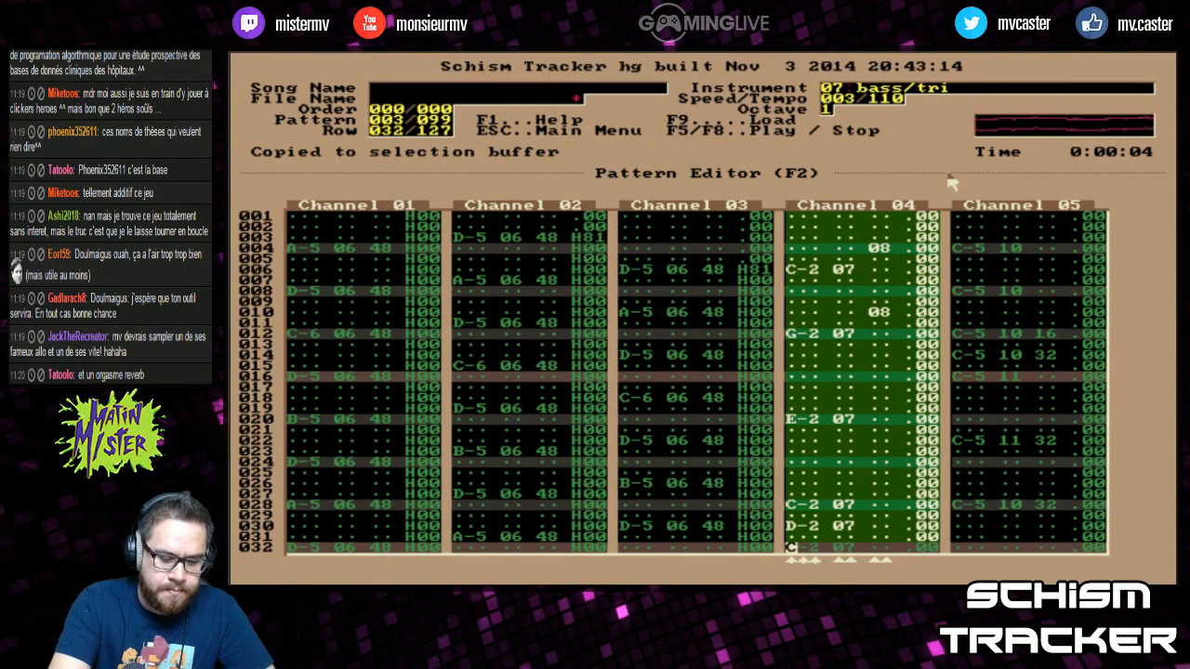
key("F6")
key("alt+p")
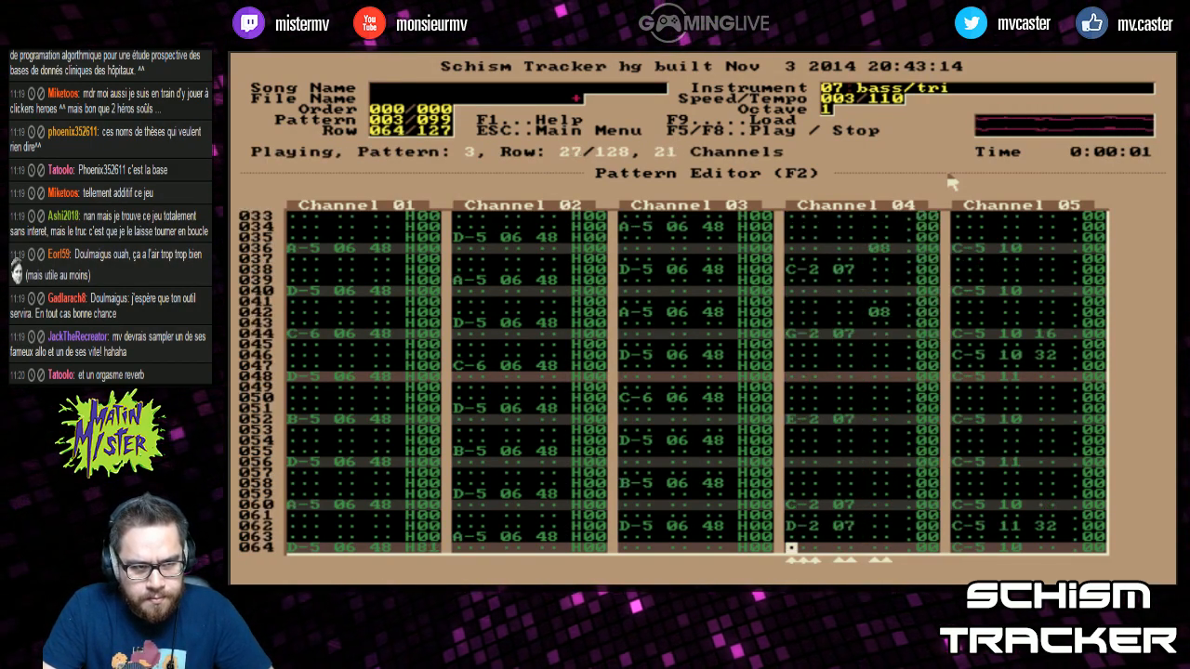
Change the bass note at row 52 in Channel 04 to A-2 and play the pattern
key("Scroll_Lock")
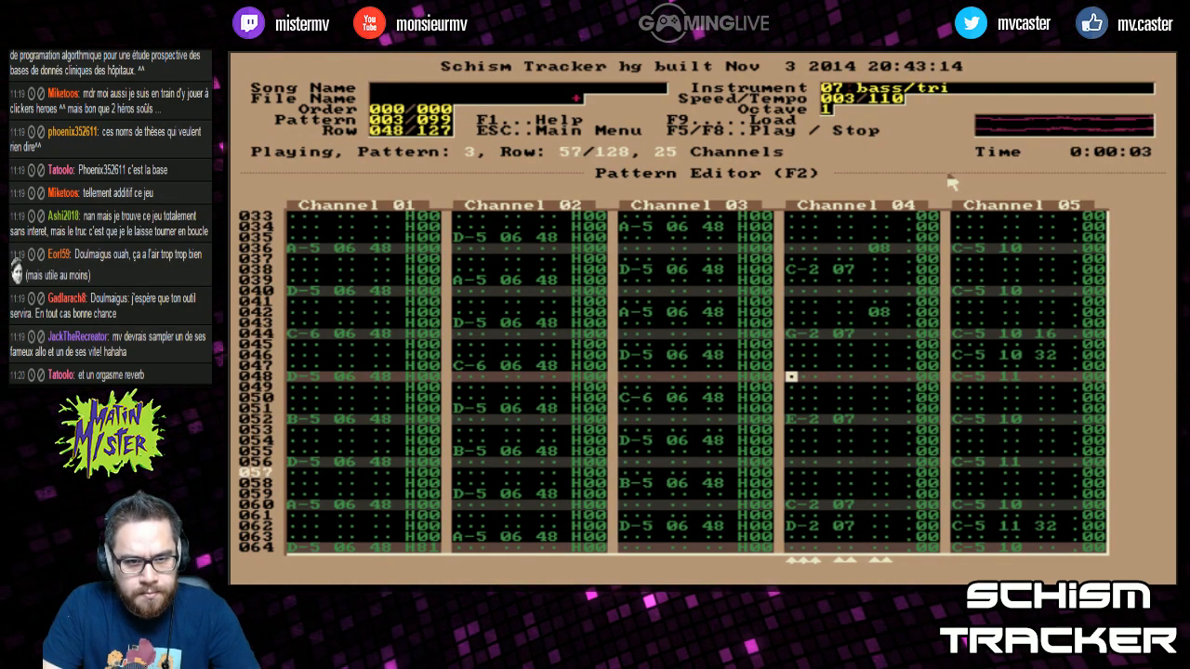
key("F8")
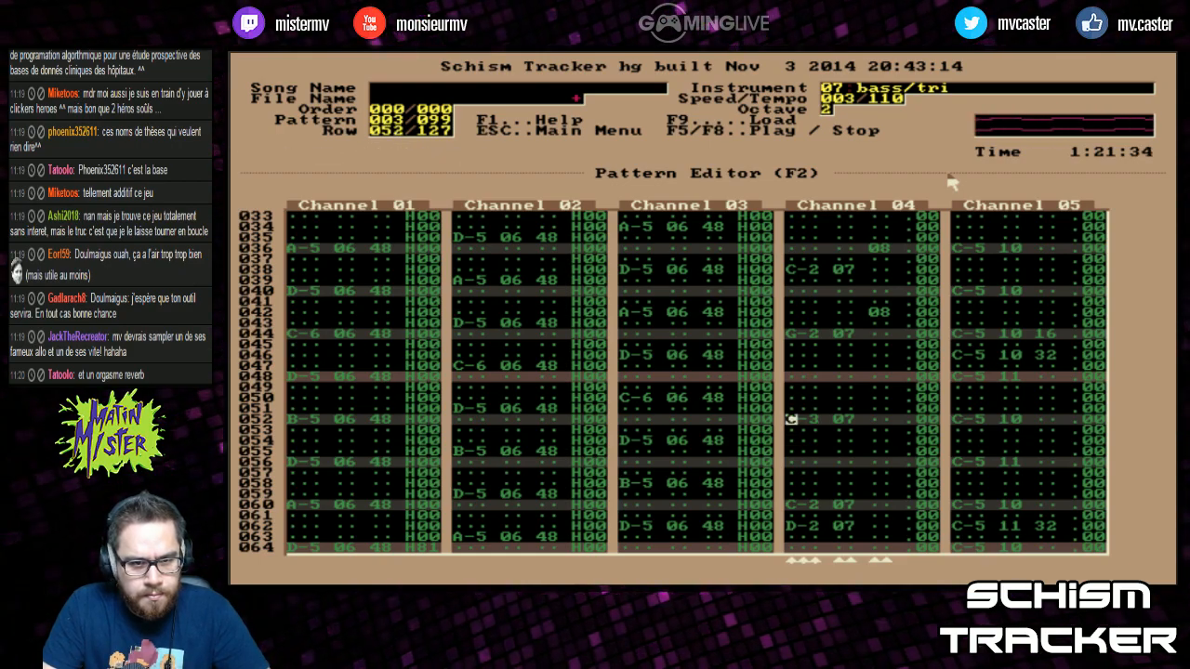
key("F7")
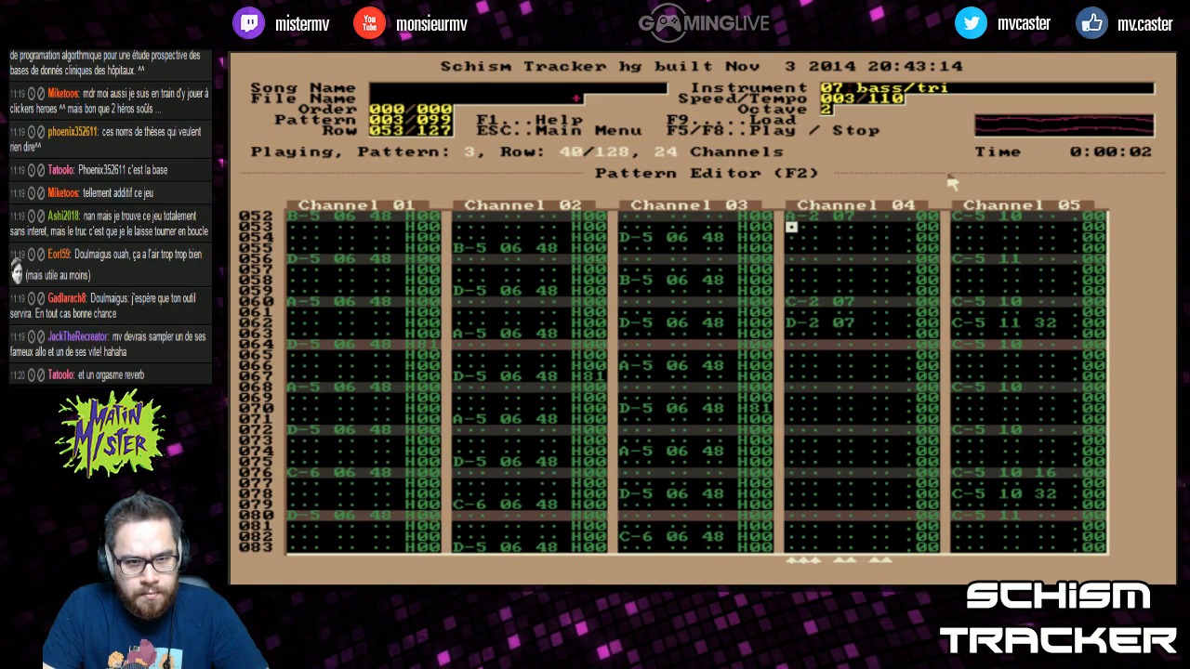
Enter a D-3 bass/tri note at row 64 in Channel 04 and play the pattern
key("Scroll_Lock")
key("F8")
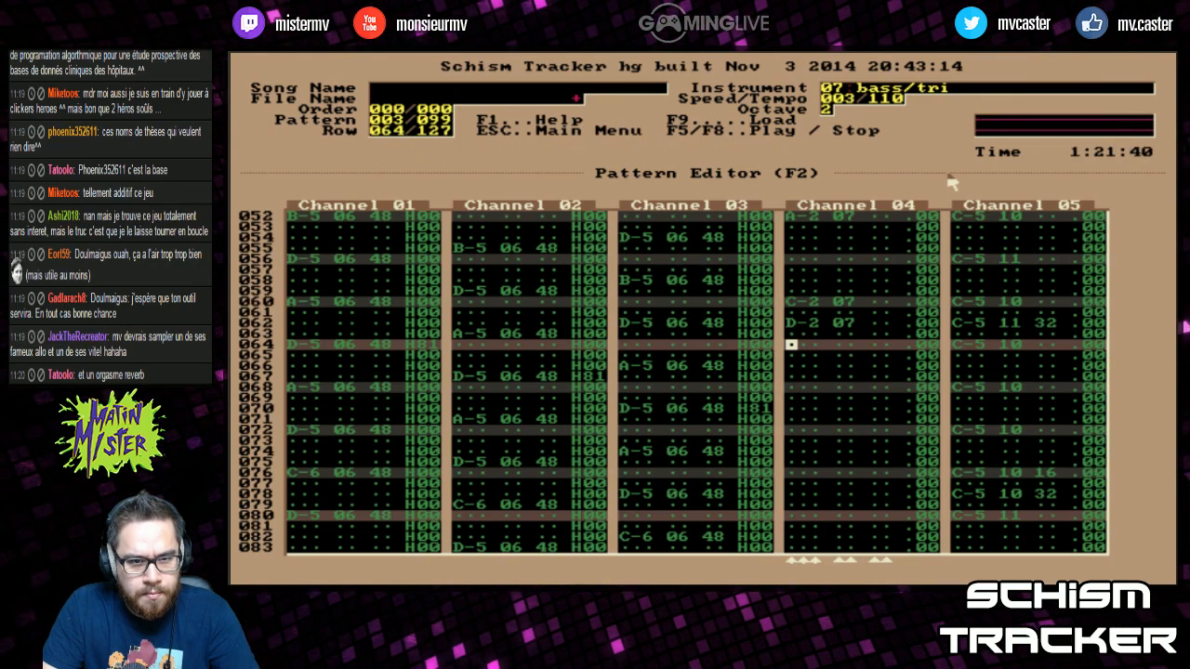
key("w")
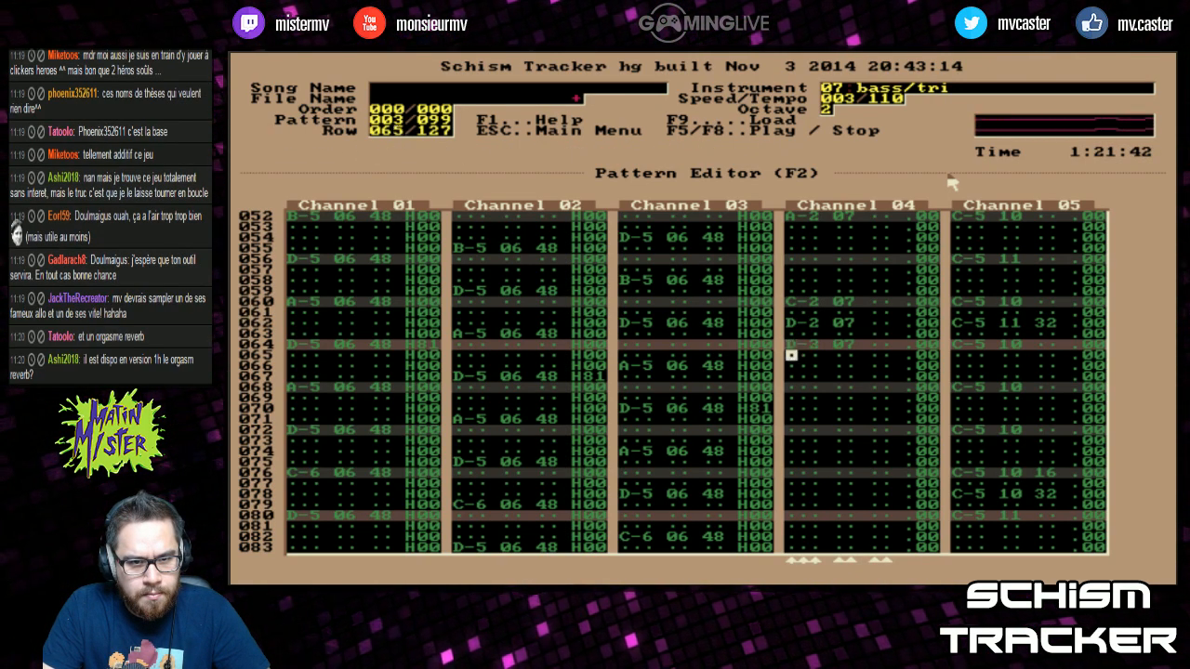
key("F6")
key("Right")
key("Right")
key("Left")
key("Left")
key("Left")
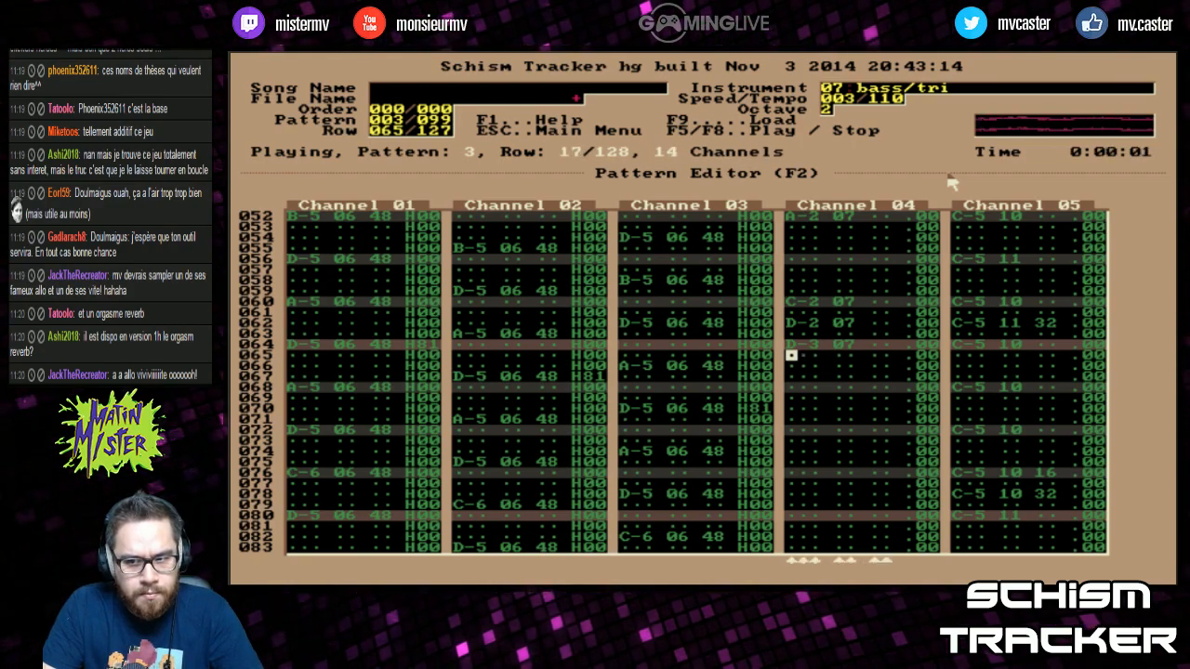
Stop playback and enter an A-2 bass/tri note at row 72 in Channel 04
key("Down")
key("Down")
key("Down")
key("Down")
key("Down")
key("Down")
key("Down")
key("Down")
key("Down")
key("Down")
key("Down")
key("Down")
key("Down")
key("Down")
key("Down")
key("Down")
key("Down")
key("Down")
key("Down")
key("Down")
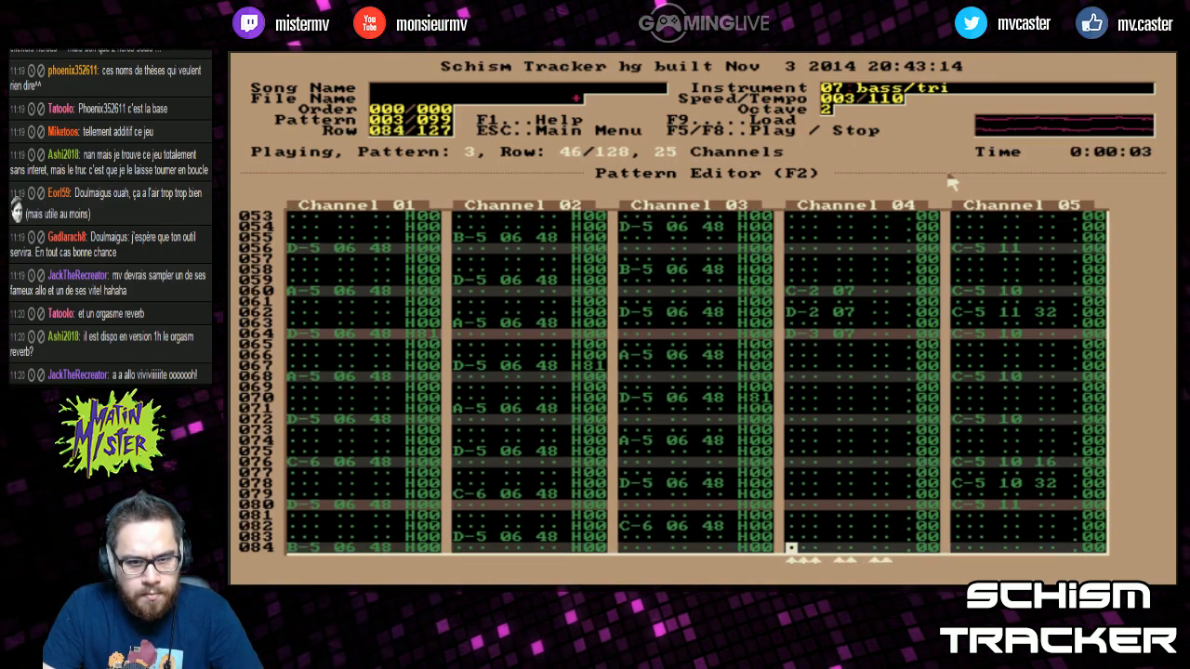
key("Up")
key("Up")
key("Up")
key("Up")
key("Up")
key("Up")
key("Up")
key("Up")
key("Up")
key("Up")
key("Up")
key("Up")
key("Up")
key("Up")
key("F8")
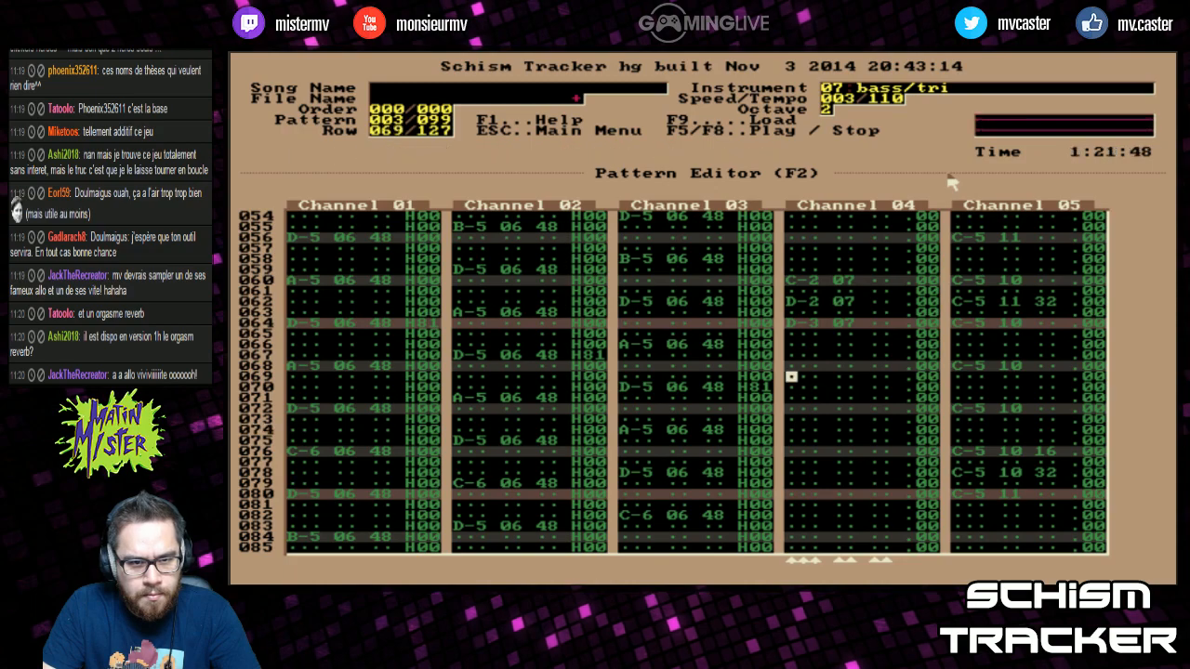
key("Down")
key("q")
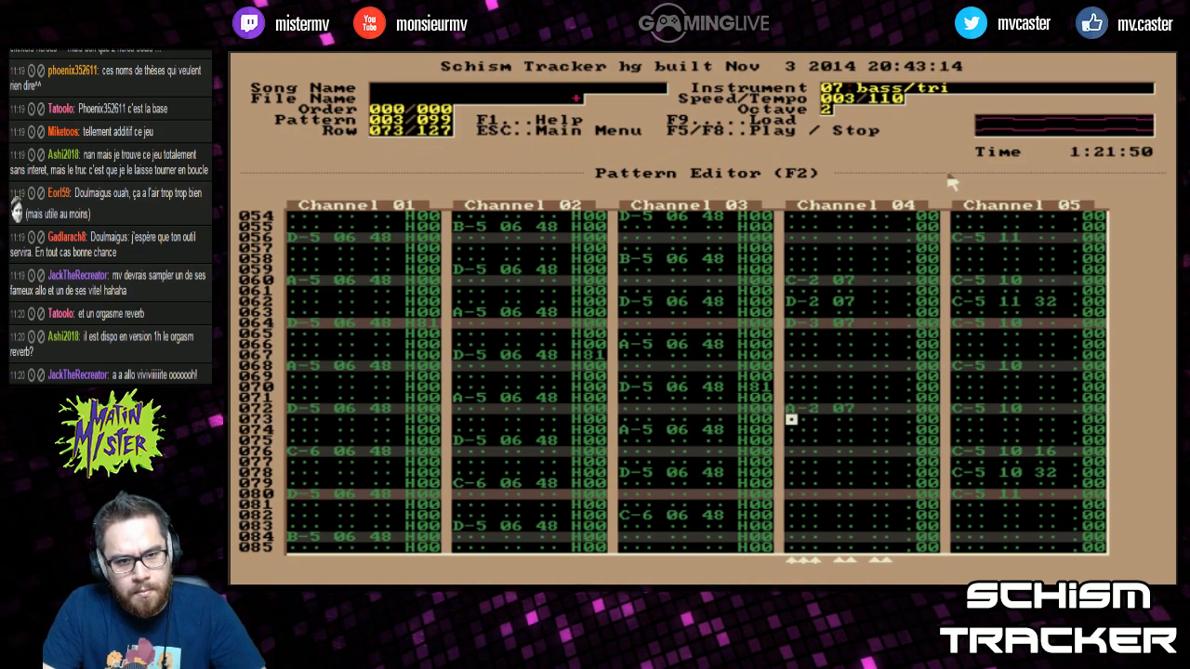
Move the A-2 note at row 72 in Channel 04 down to row 76, checking it by playing from row 56
key("Up")
key("Page_Up")
key("F7")
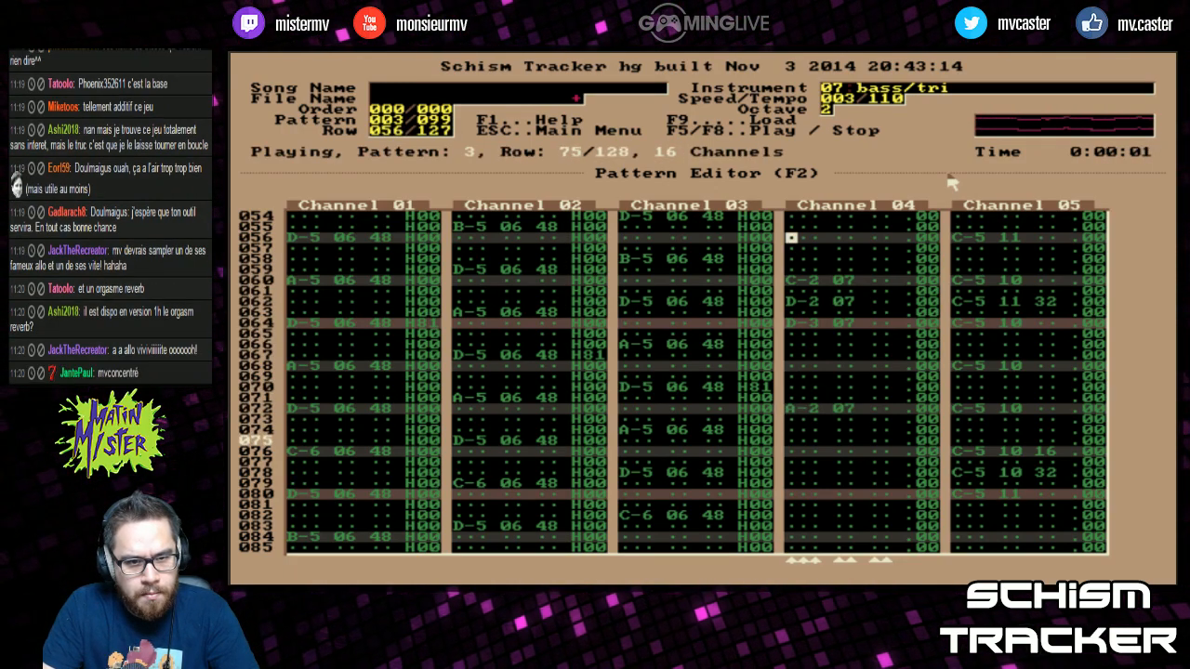
key("Page_Down")
key("F6")
key("Page_Up")
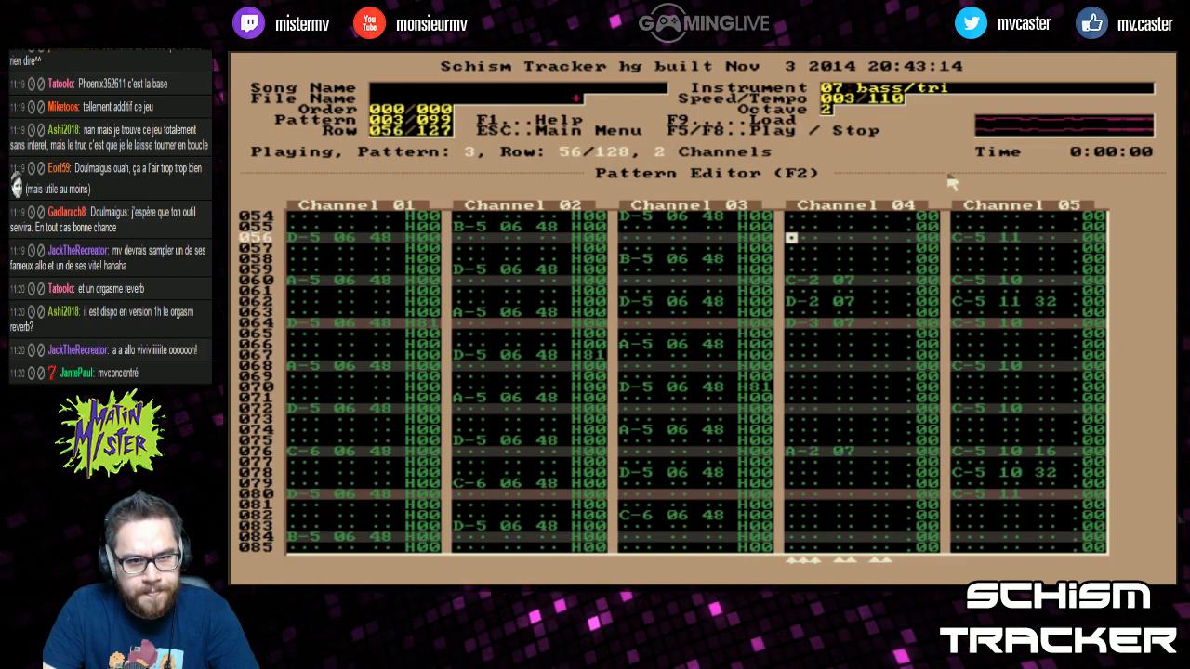
Play from row 56, stop, and enter an F-2 bass/tri note at row 88 in Channel 04
key("F7")
key("Page_Down")
key("Page_Down")
key("Page_Down")
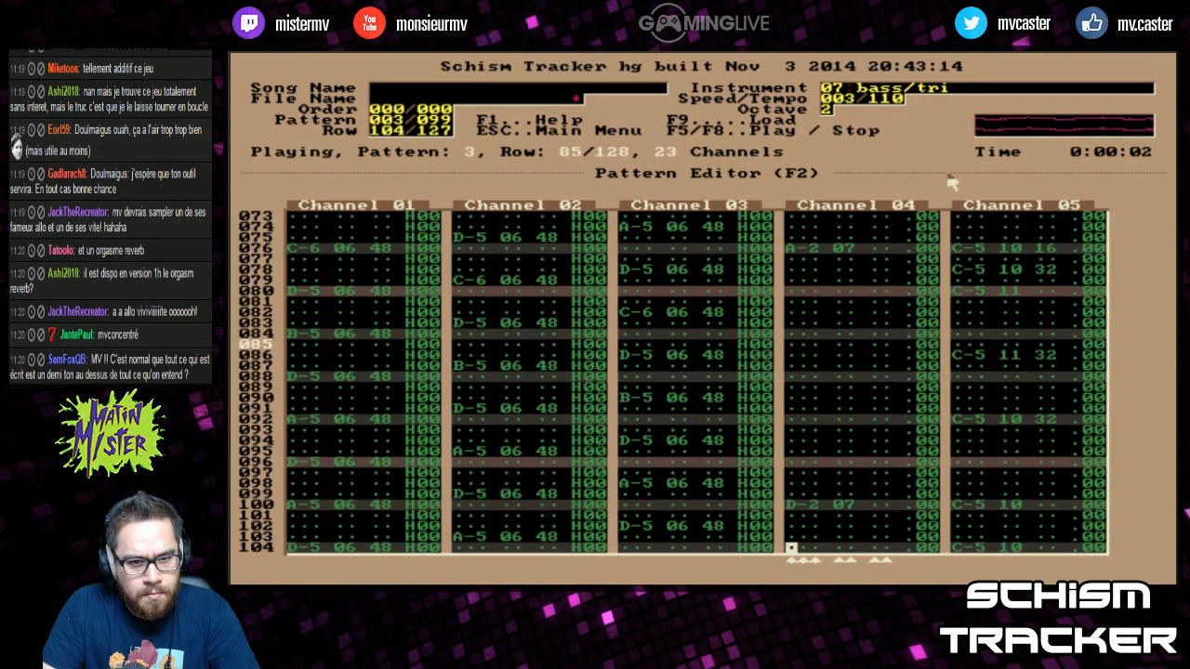
key("F8")
key("Up")
key("Up")
key("Up")
key("Up")
key("Up")
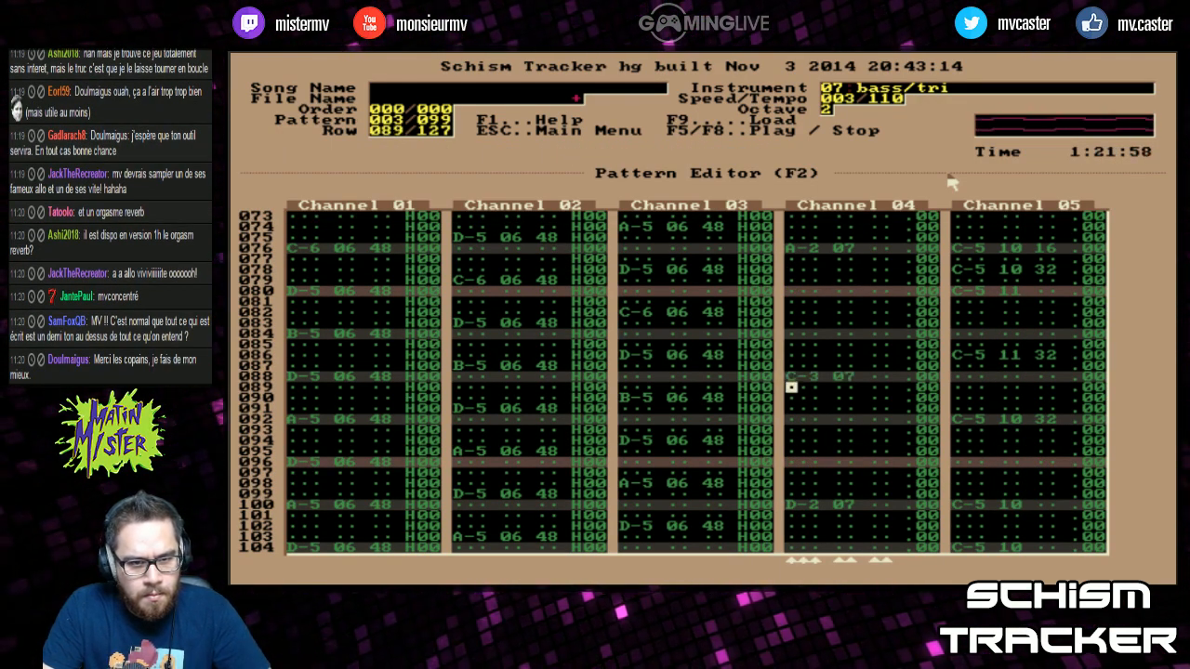
key("b")
key("period")
key("Down")
key("Down")
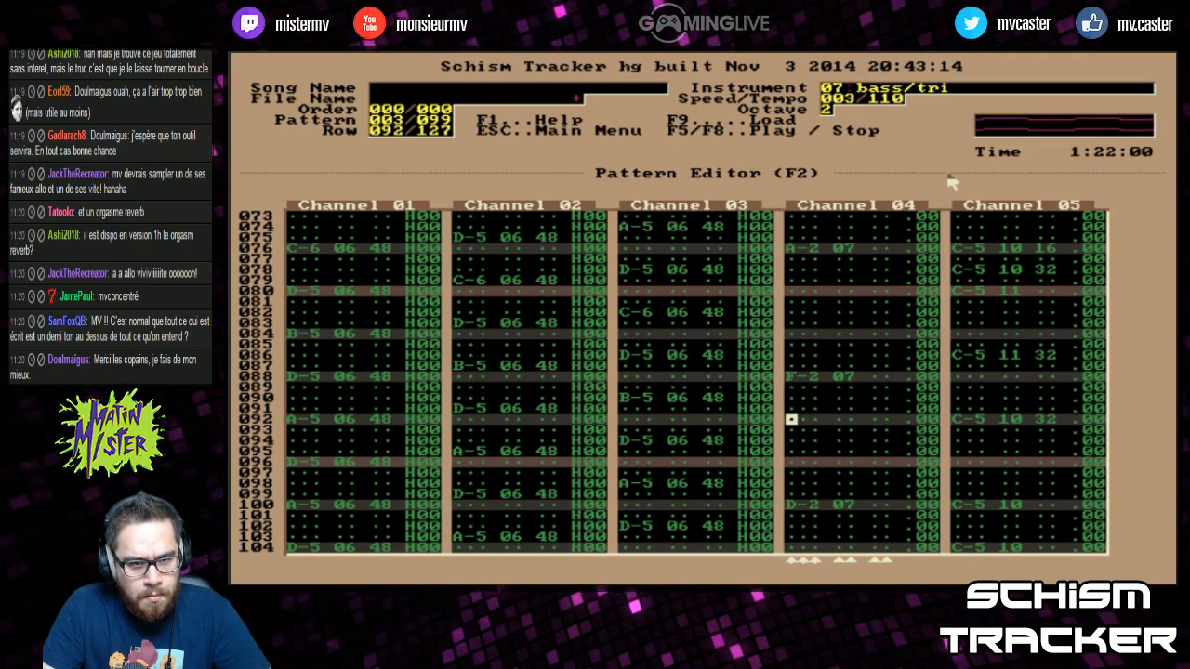
Enter a G-2 bass/tri note at row 92 in Channel 04 and listen to the passage
key("b")
key("F7")
key("Page_Down")
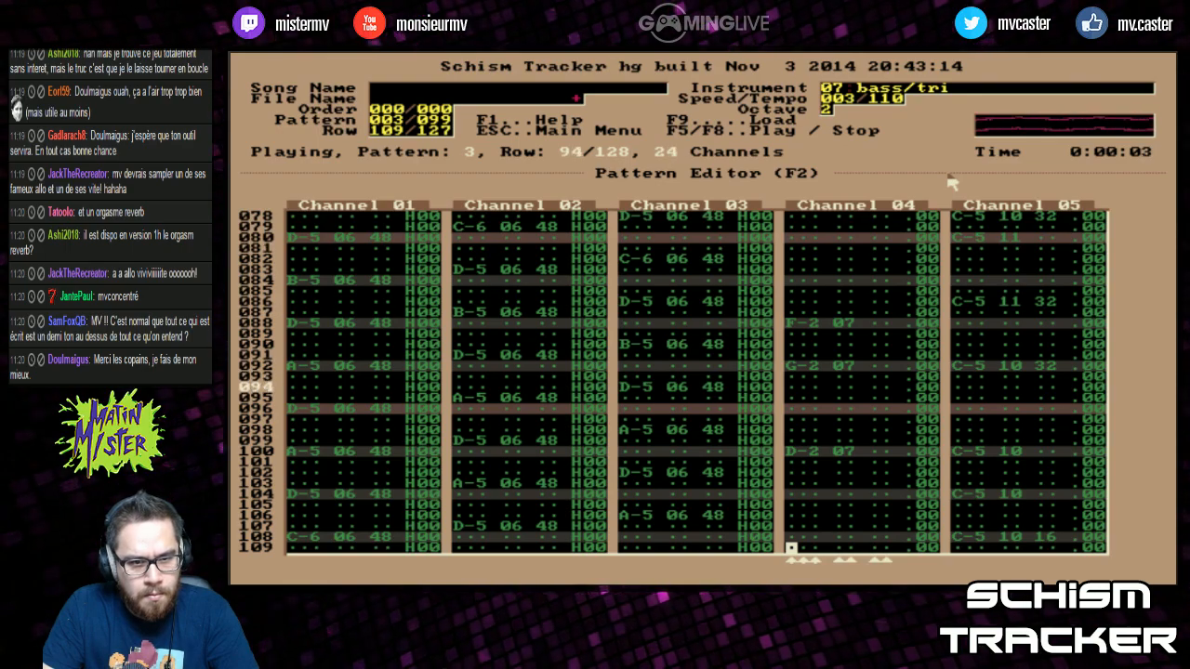
key("Page_Down")
key("Page_Up")
Enter an F-2 bass/tri note at row 112 in Channel 04 and play from that row
key("F8")
key("Down")
key("Down")
key("Down")
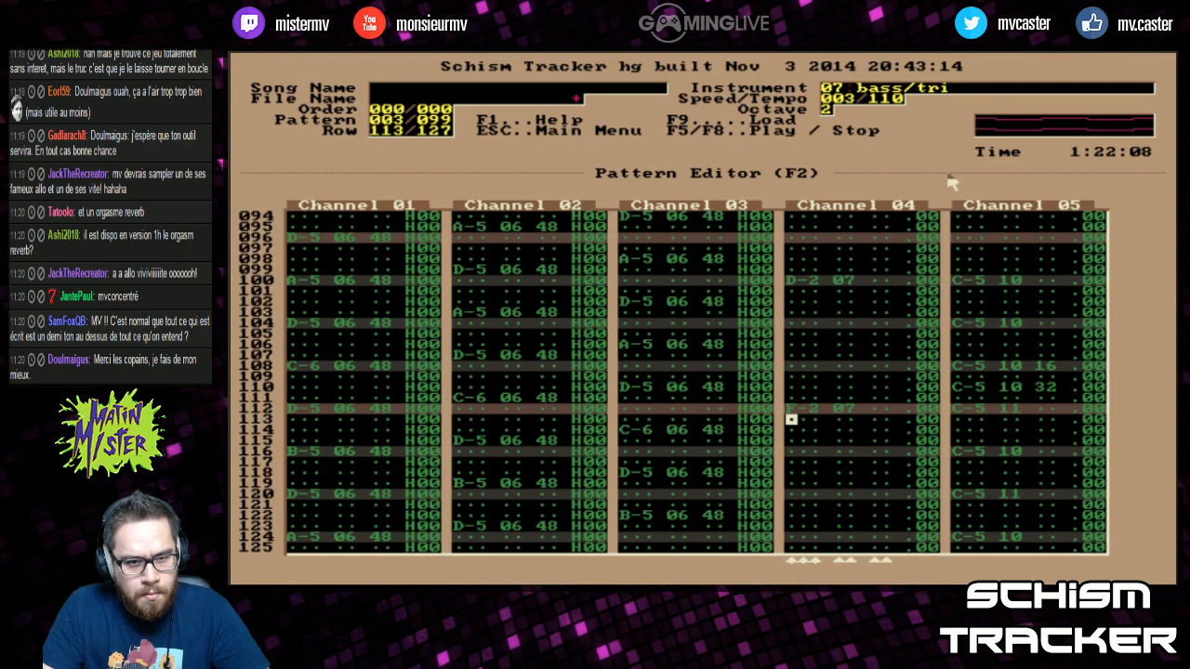
key("Up")
key("F7")
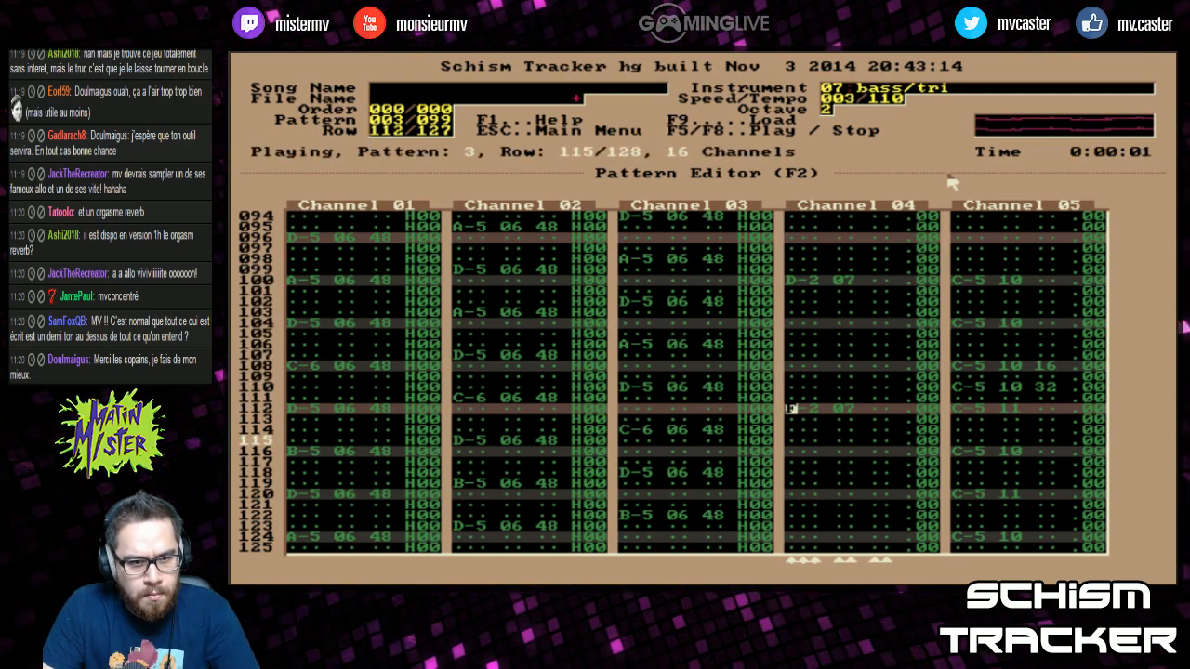
Stop playback and enter bass/tri notes D-2 at row 124 and F-2 at row 126 in Channel 04
key("Page_Down")
key("F8")
key("Up")
key("Up")
key("Up")
key("v")
key("v")
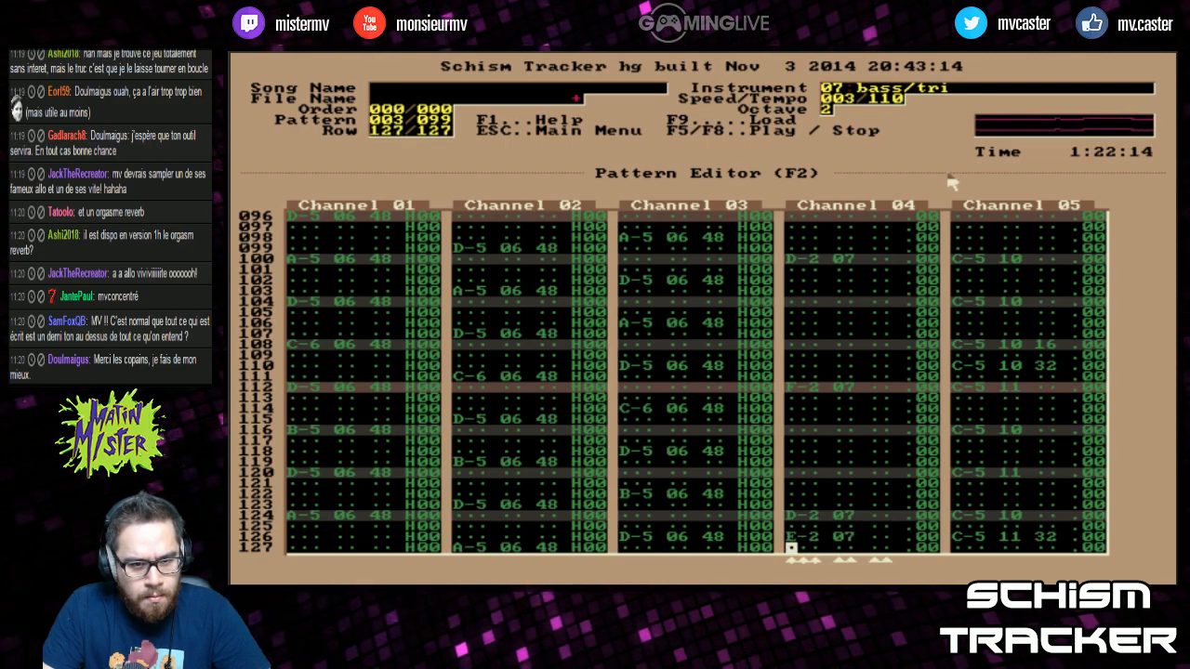
Play pattern 3 from its start, then stop and go to row 0 of the empty Channel 06
key("F6")
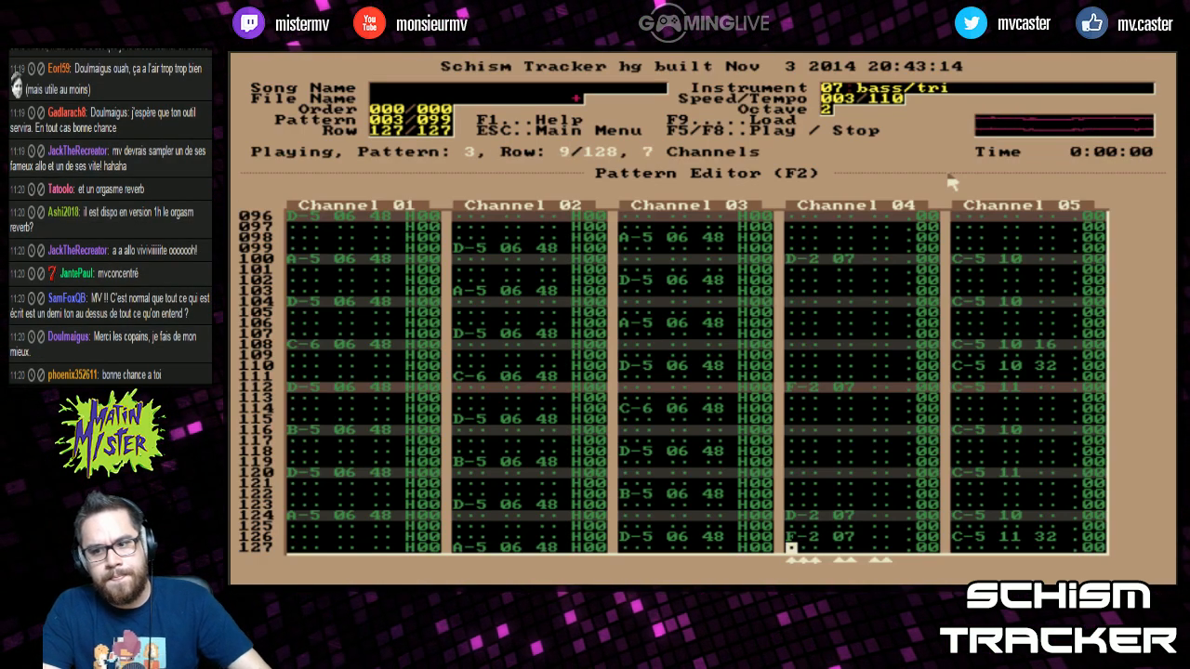
key("Tab")
key("Tab")
key("Page_Up")
key("alt+l")
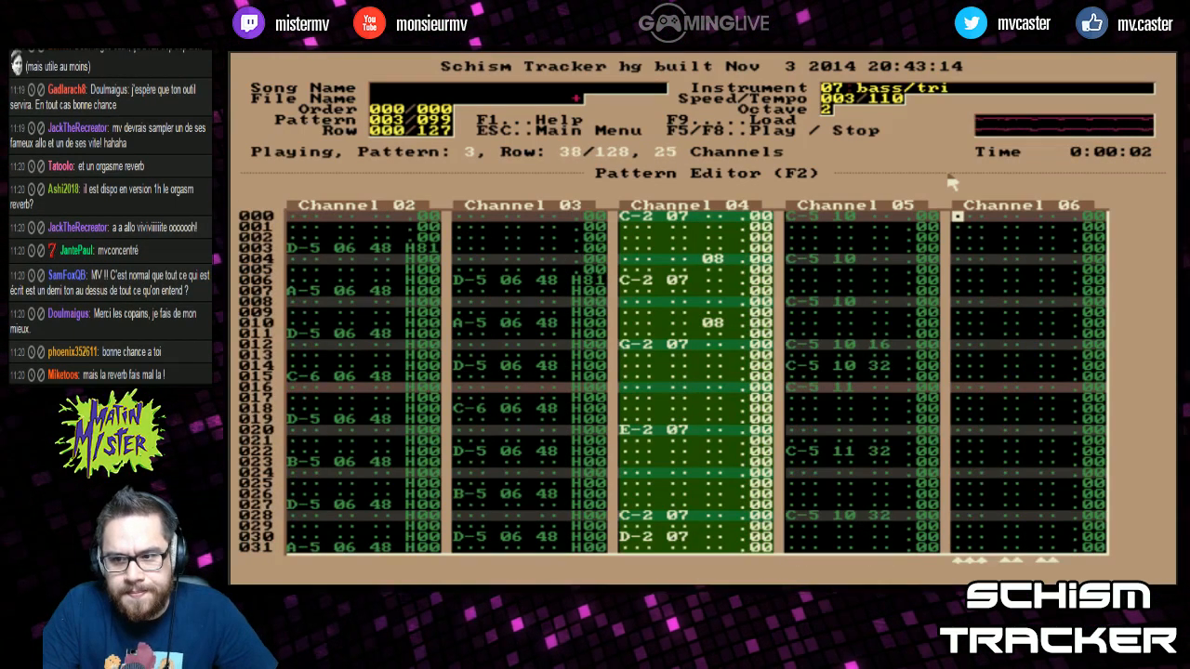
key("shift+Tab")
key("shift+Tab")
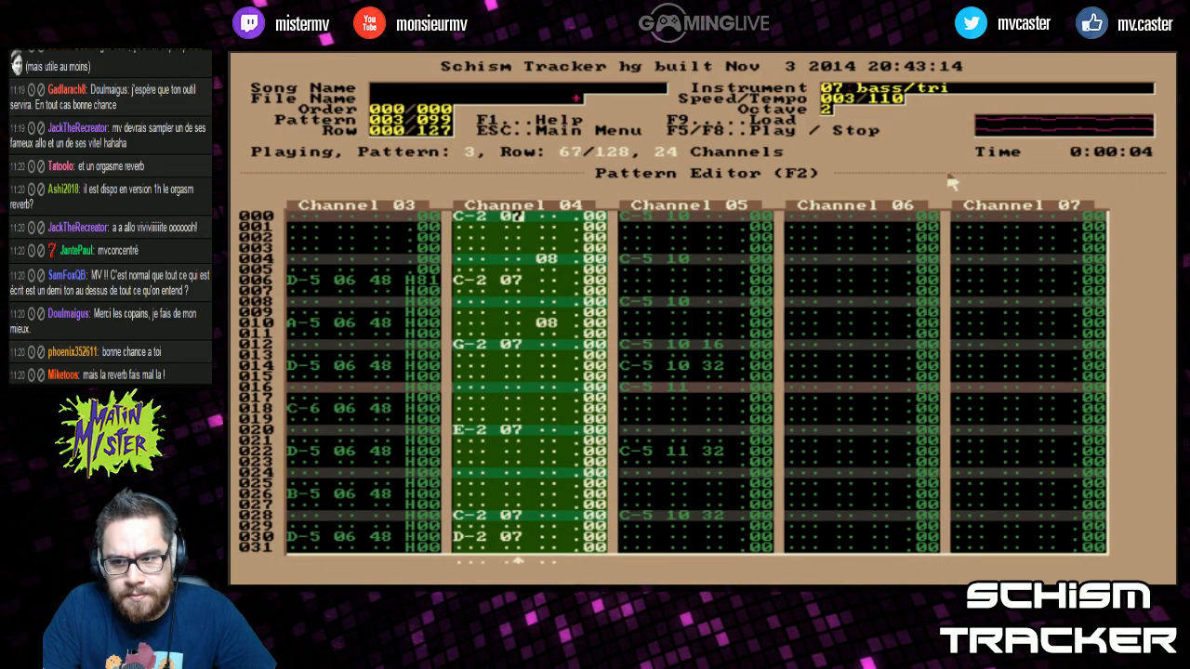
key("Tab")
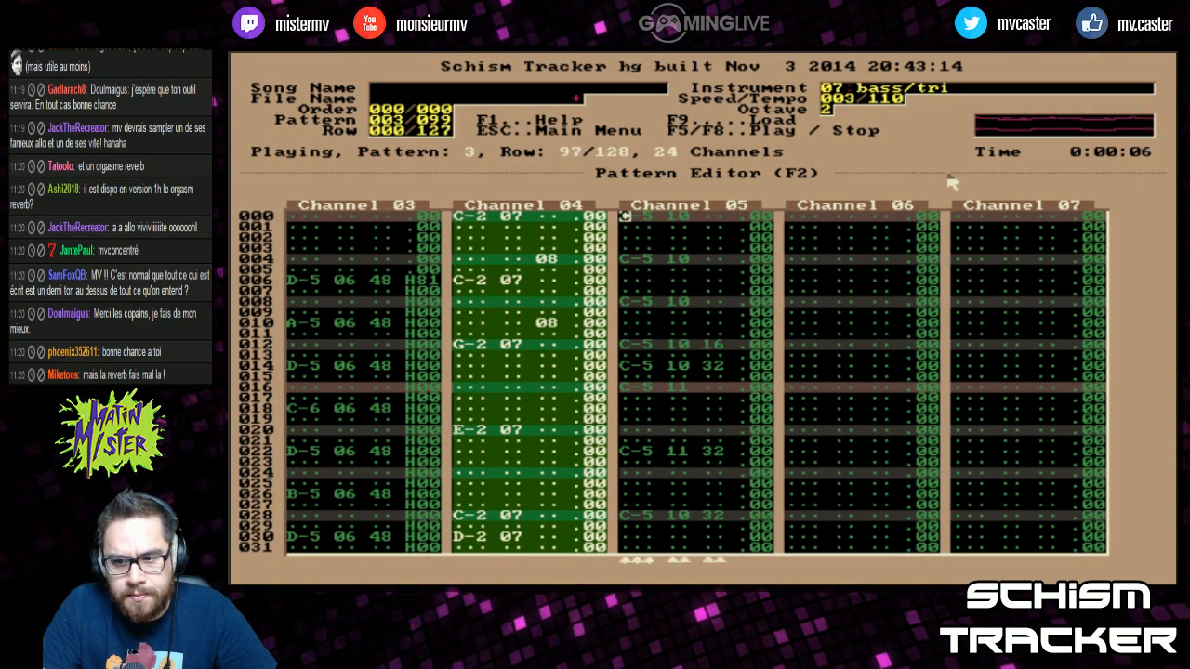
key("F8")
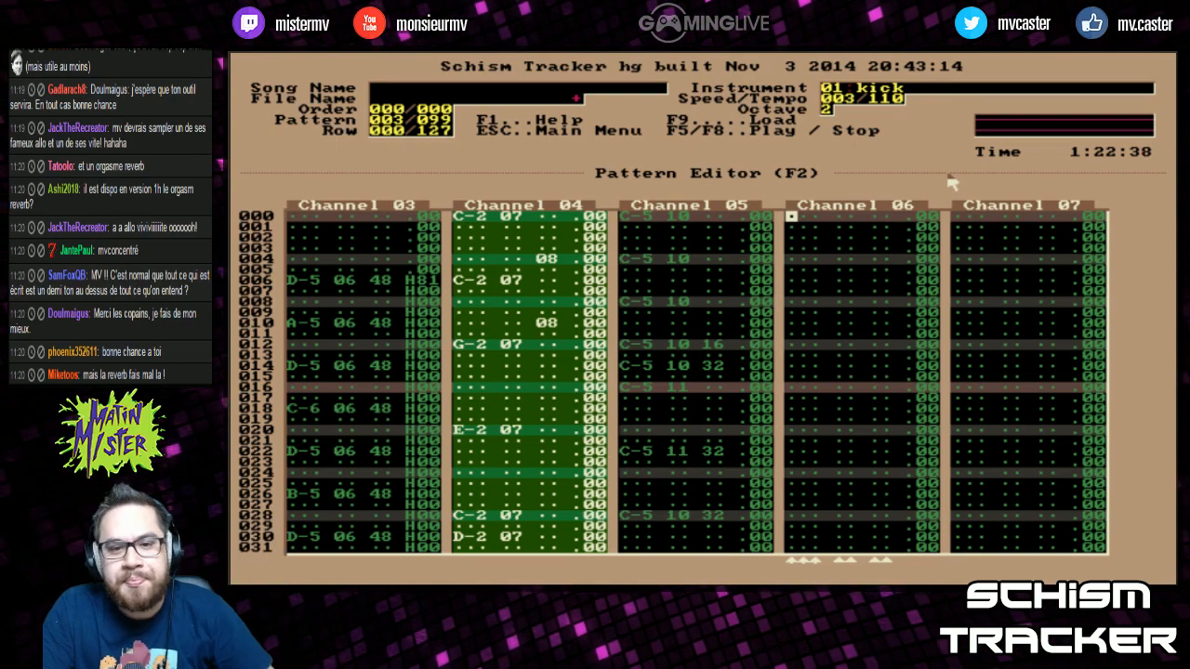
Try C-3 notes with instruments 02 and 04 at row 0 of Channel 06 and set the octave to 5
key("q")
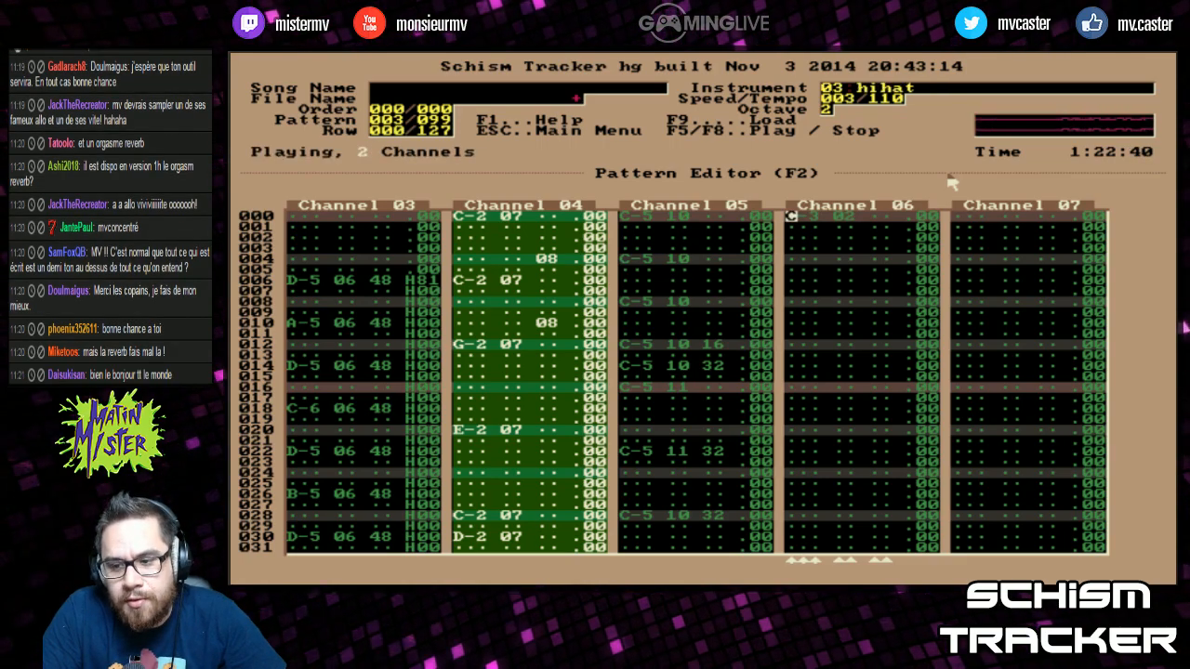
key("KP_Multiply")
key("KP_Multiply")
key("KP_Multiply")
key("KP_Multiply")
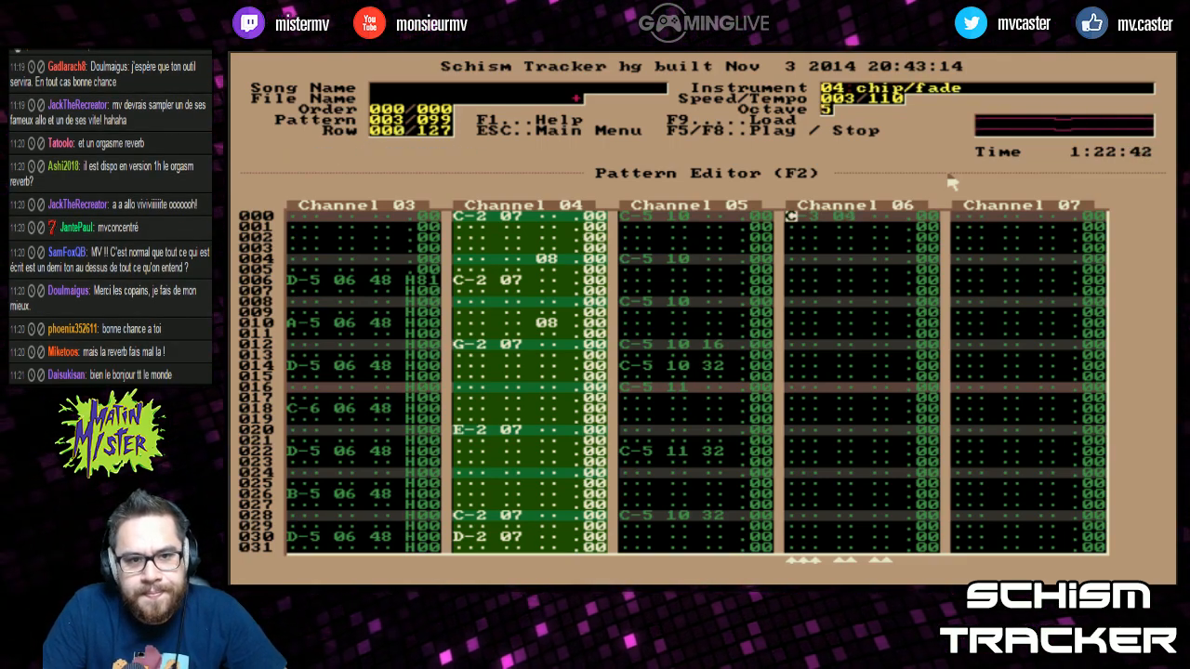
Try a C-6 chip/fade note at row 0 of Channel 06 and browse the instruments up to 09 raw square
key("greater")
key("Up")
key("less")
key("greater")
key("greater")
key("greater")
key("greater")
key("greater")
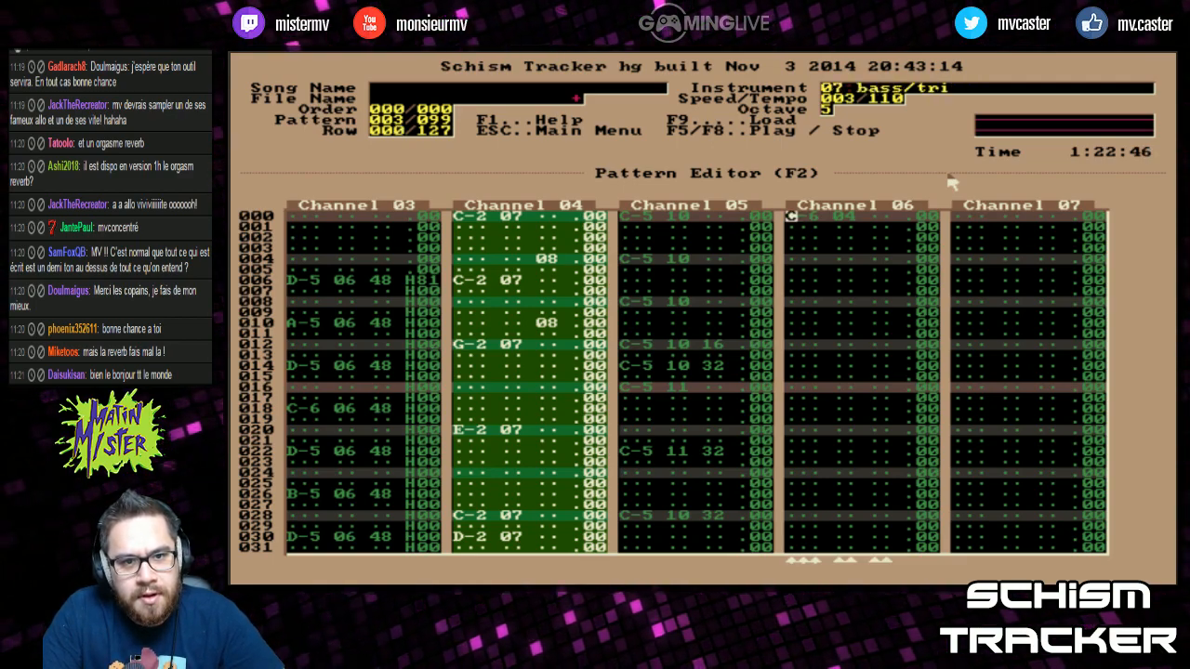
key("less")
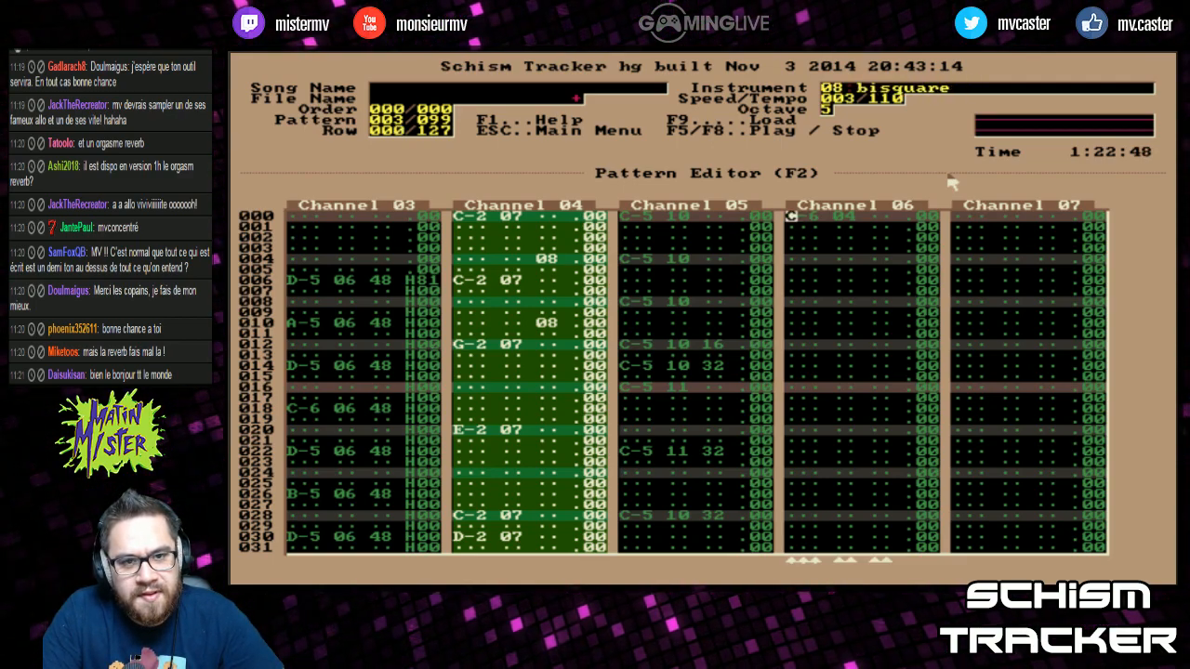
key("greater")
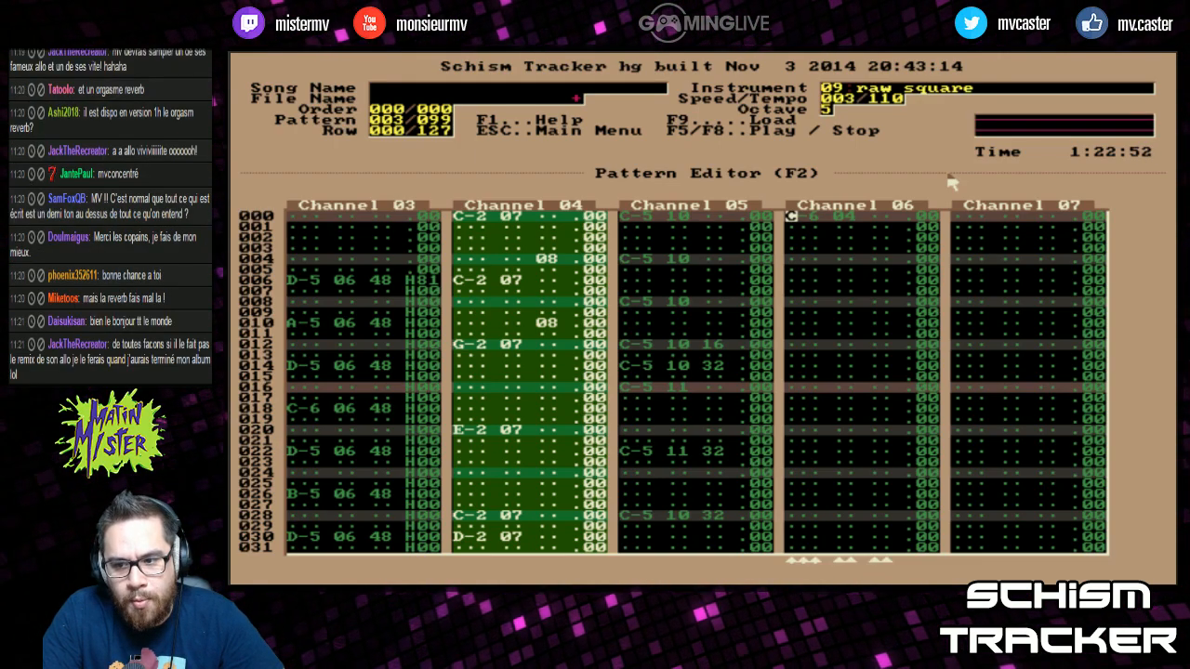
Try a C-5 note with instrument 12 square75 at row 0 of Channel 06
key("greater")
key("greater")
key("less")
key("greater")
key("greater")
key("z")
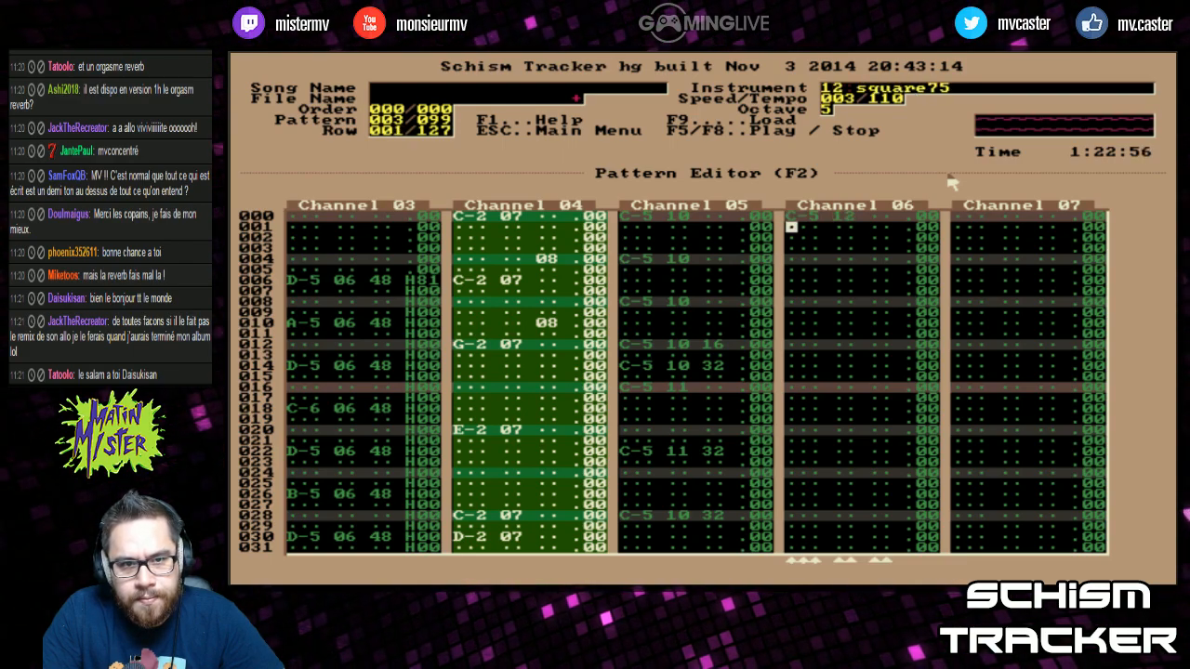
Try a C-5 note with instrument 05 click at row 0 of Channel 06, clear it and select instrument 03 hihat
key("less")
key("less")
key("less")
key("less")
key("less")
key("less")
key("z")
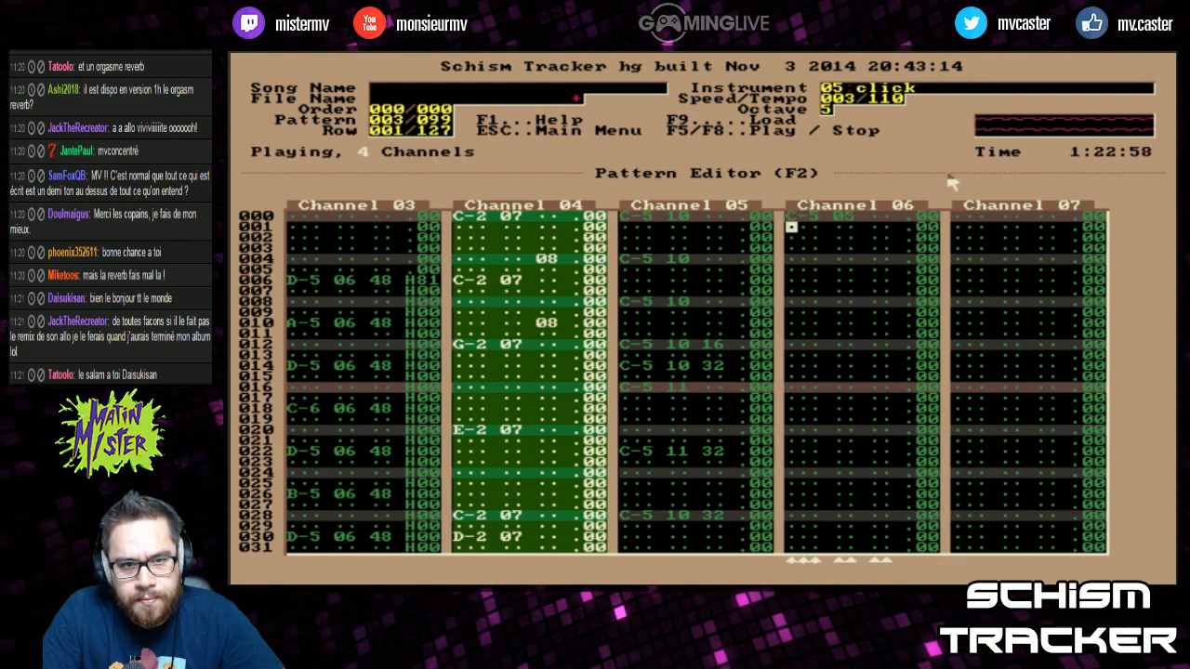
key("Up")
key("less")
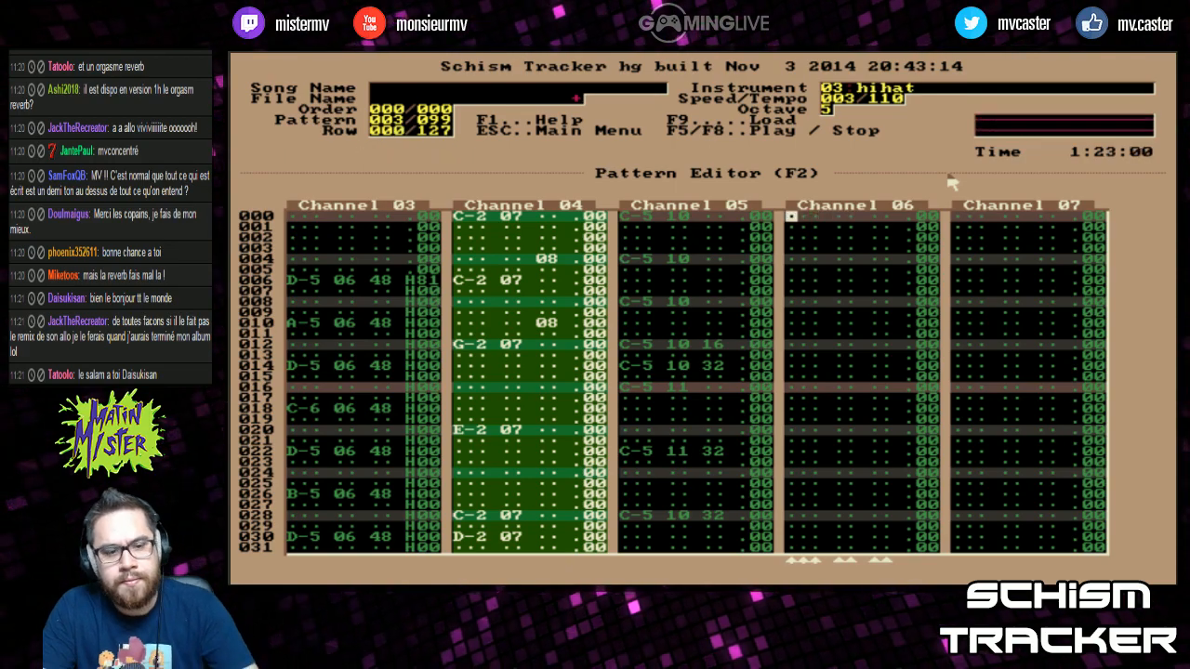
Play the pattern, stop it, and place C-5 hihat notes with instrument 03 at rows 64 and 66 of Channel 06
key("F6")
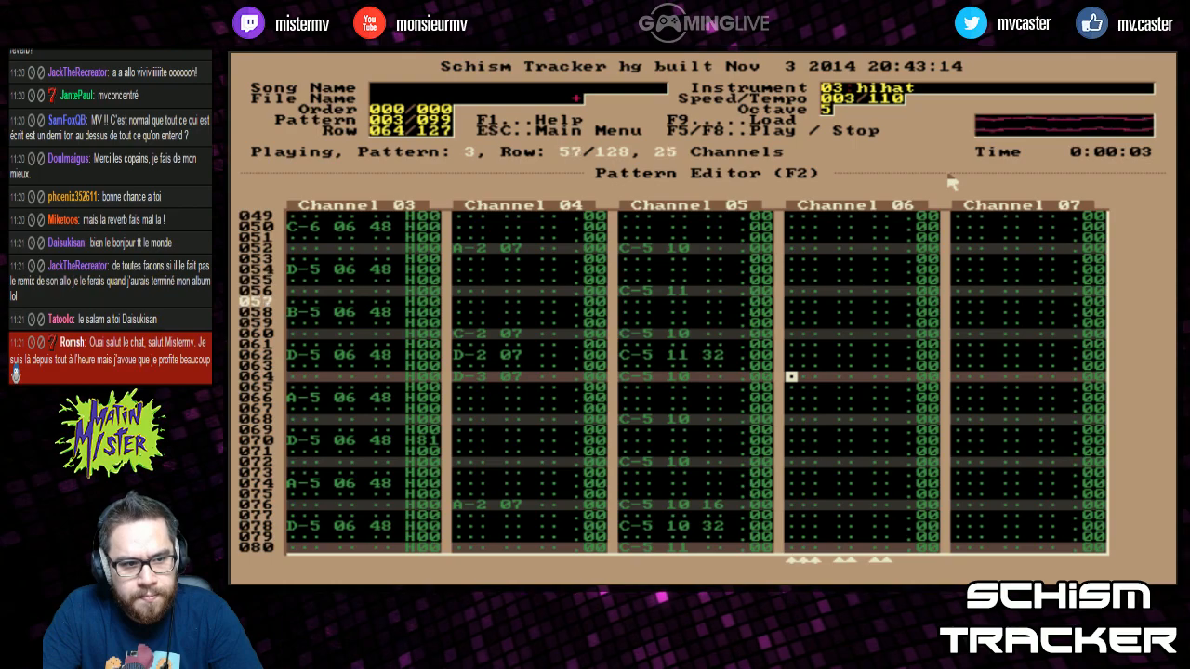
key("F8")
key("z")
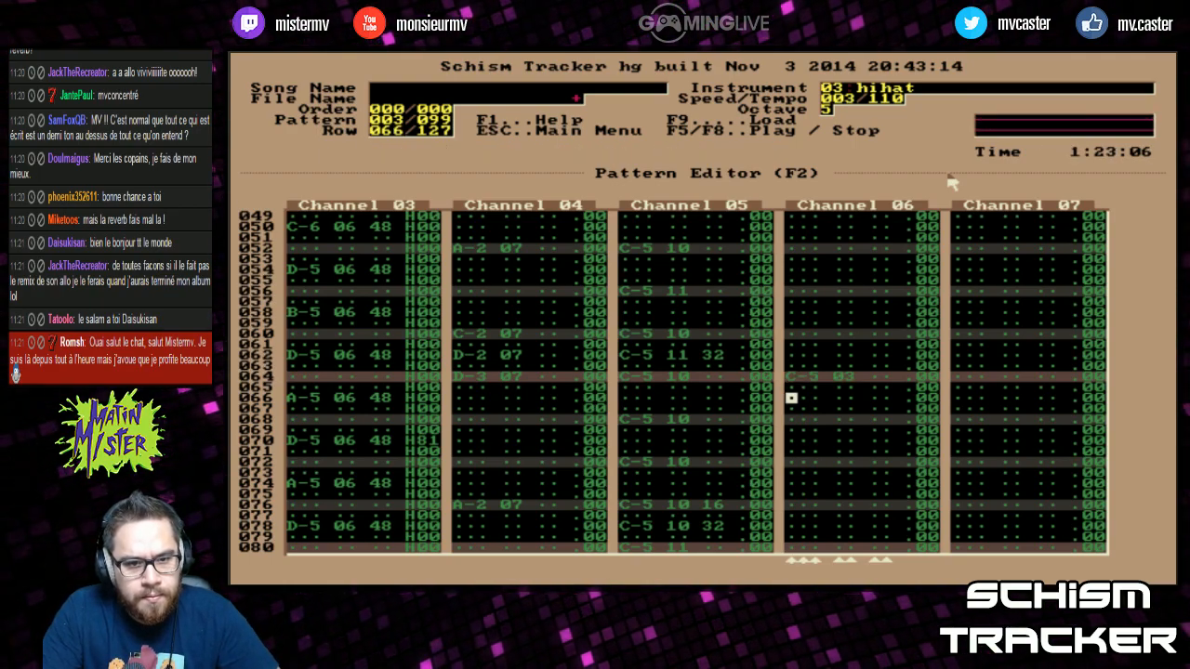
key("z")
key("Up")
key("Up")
key("4")
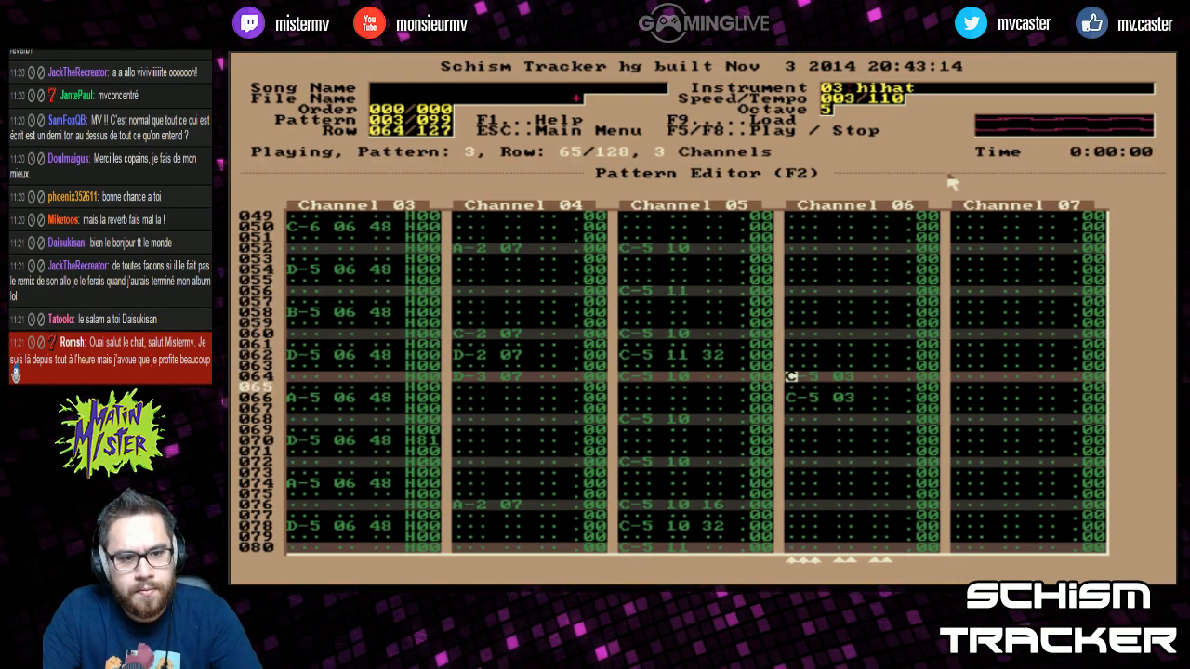
key("4")
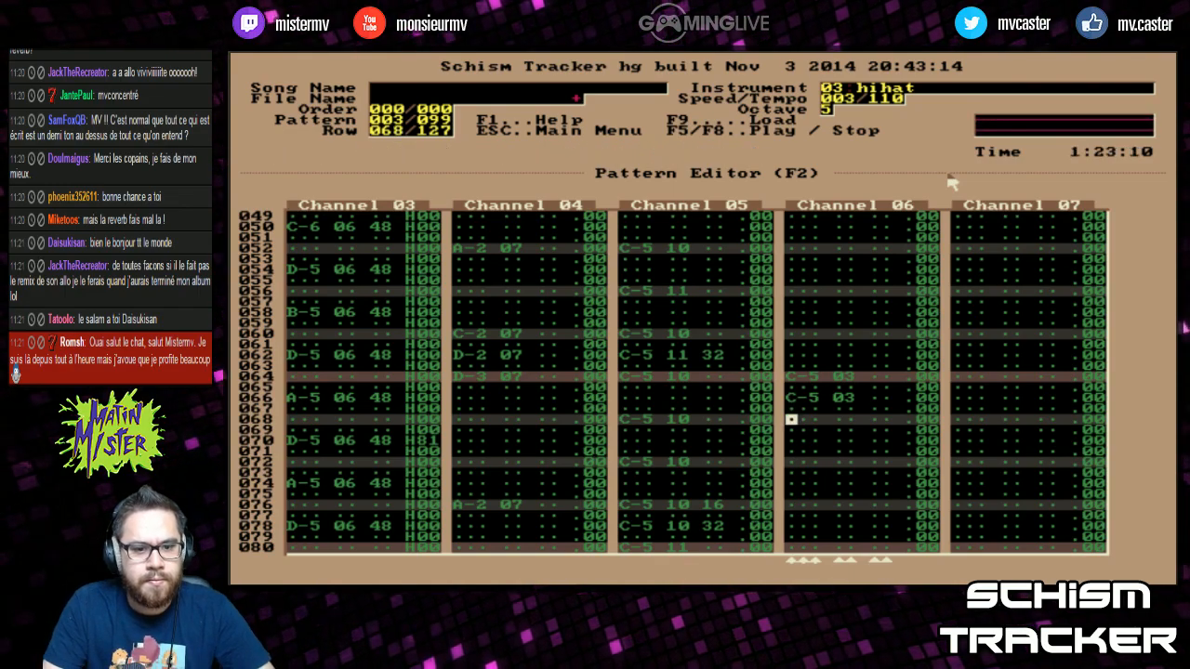
Continue the C-5 hihat notes on every second row from 68 to 78 of Channel 06
key("Down")
key("Down")
key("z")
key("Down")
key("z")
key("Down")
key("z")
key("Down")
key("z")
key("Down")
key("z")
key("z")
key("Page_Up")
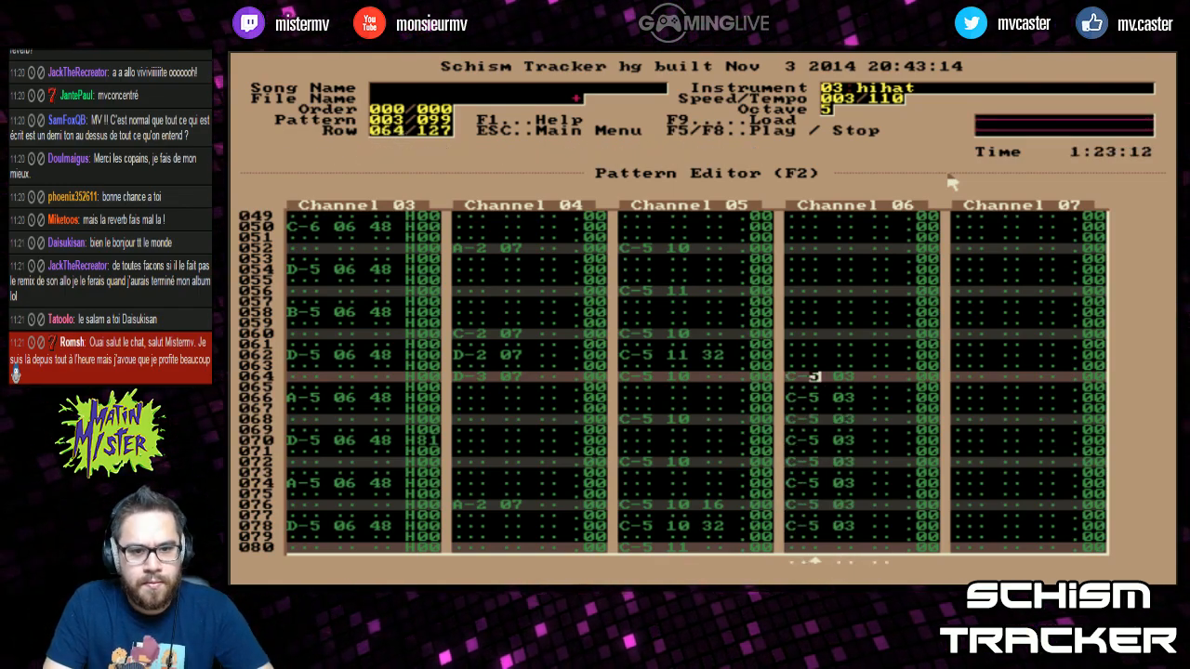
Set the hihat volumes in Channel 06 to 16 at row 66, 32 at row 68 and 16 at row 70
key("Down")
key("Left")
type("16")
key("Down")
key("Down")
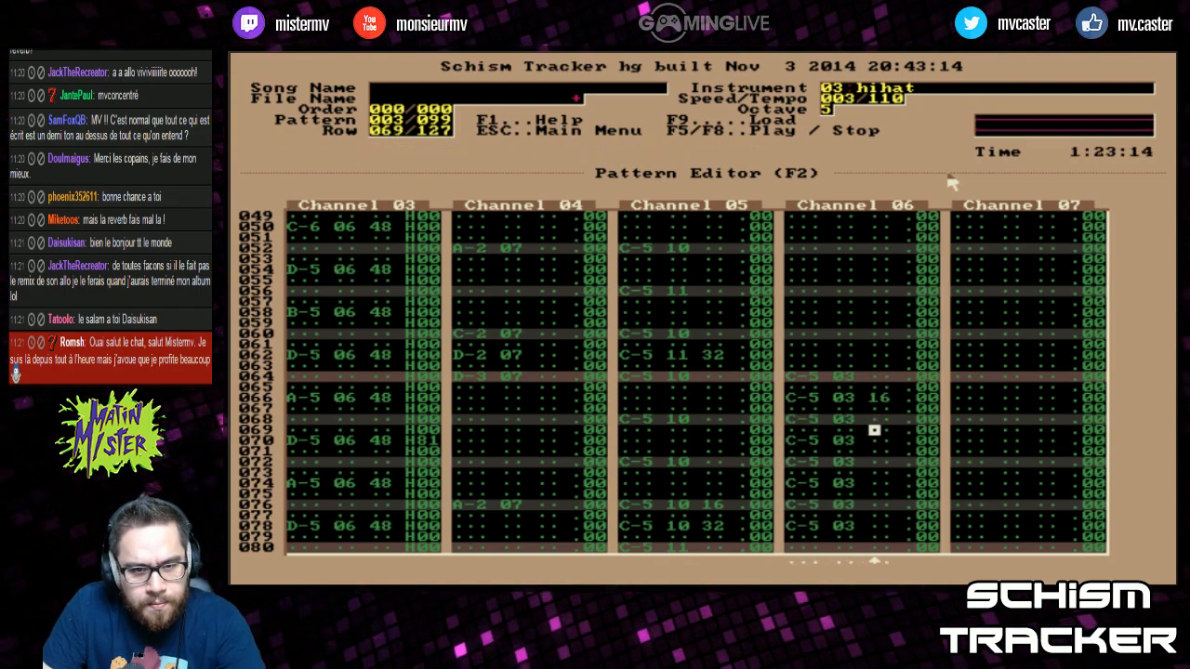
type("16")
key("Up")
key("Up")
key("Up")
type("32")
Set the hihat volumes in Channel 06 to 16 at row 74, 48 at row 76 and 16 at row 78
key("Down")
key("Down")
key("Down")
type("16")
key("Down")
key("Down")
type("16")
key("Down")
key("Down")
type("48")
key("Down")
key("Down")
key("Down")
Add the effect Q41 at row 76 and Q00 at row 77 of Channel 06 and play the pattern
key("Right")
key("Right")
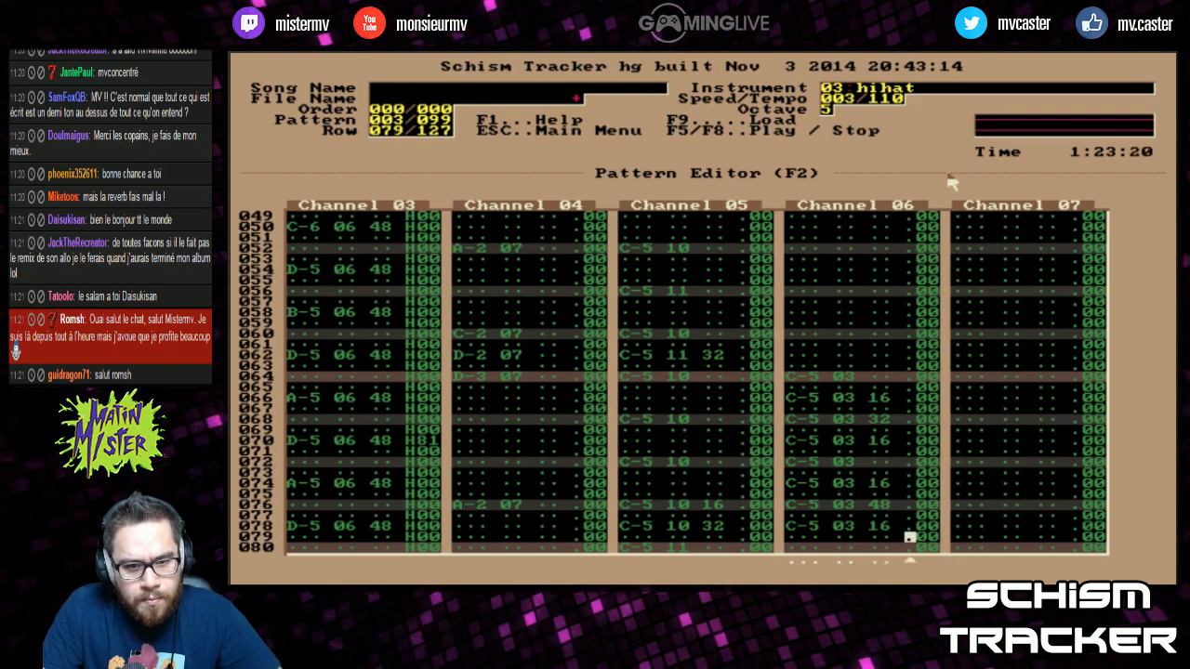
key("Down")
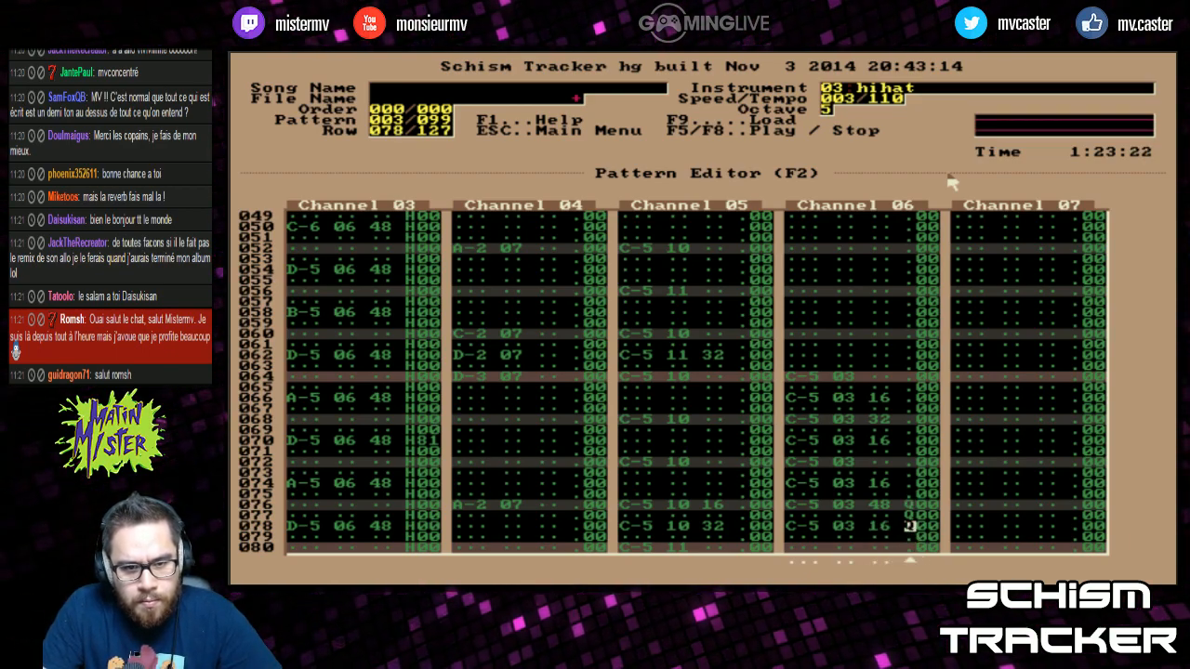
key("F5")
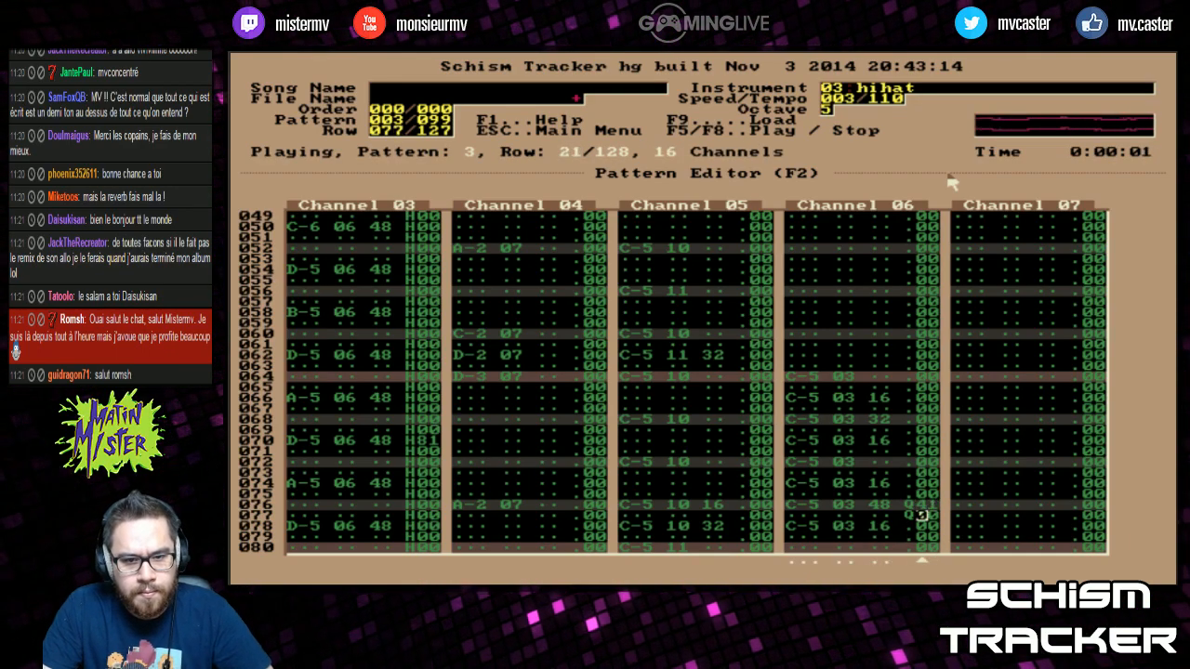
Copy the hihat block in rows 64 to 79 of Channel 06 and paste it at row 80
key("Page_Up")
key("Down")
key("Down")
key("Down")
key("Down")
key("shift+Page_Down")
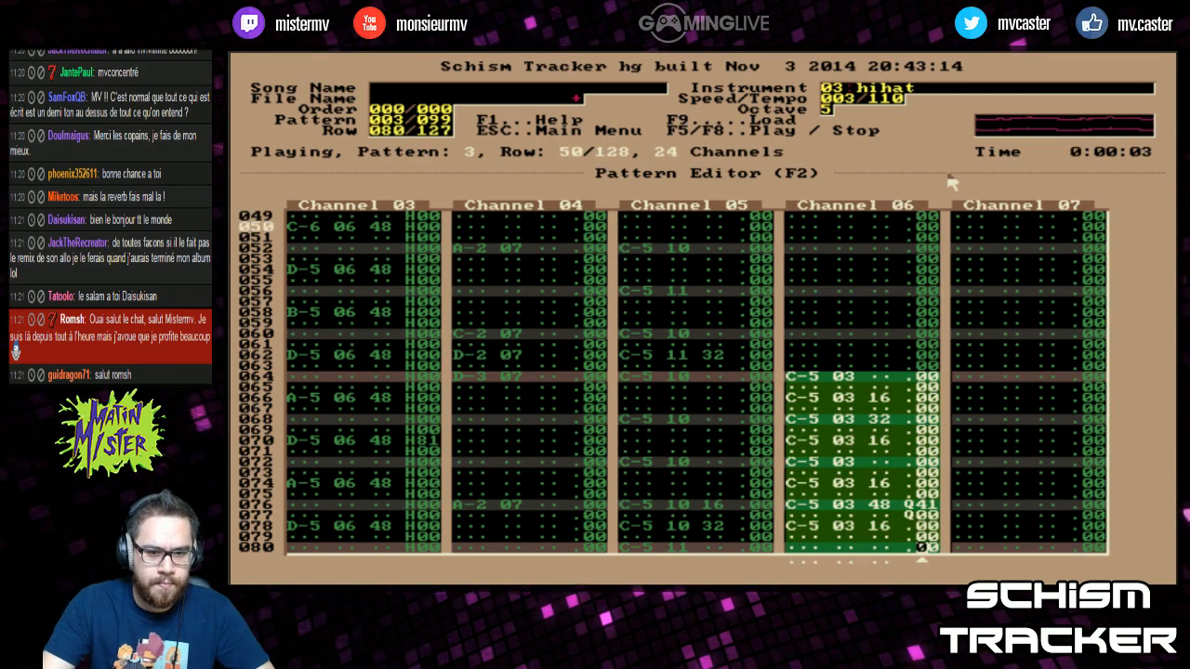
key("alt+c")
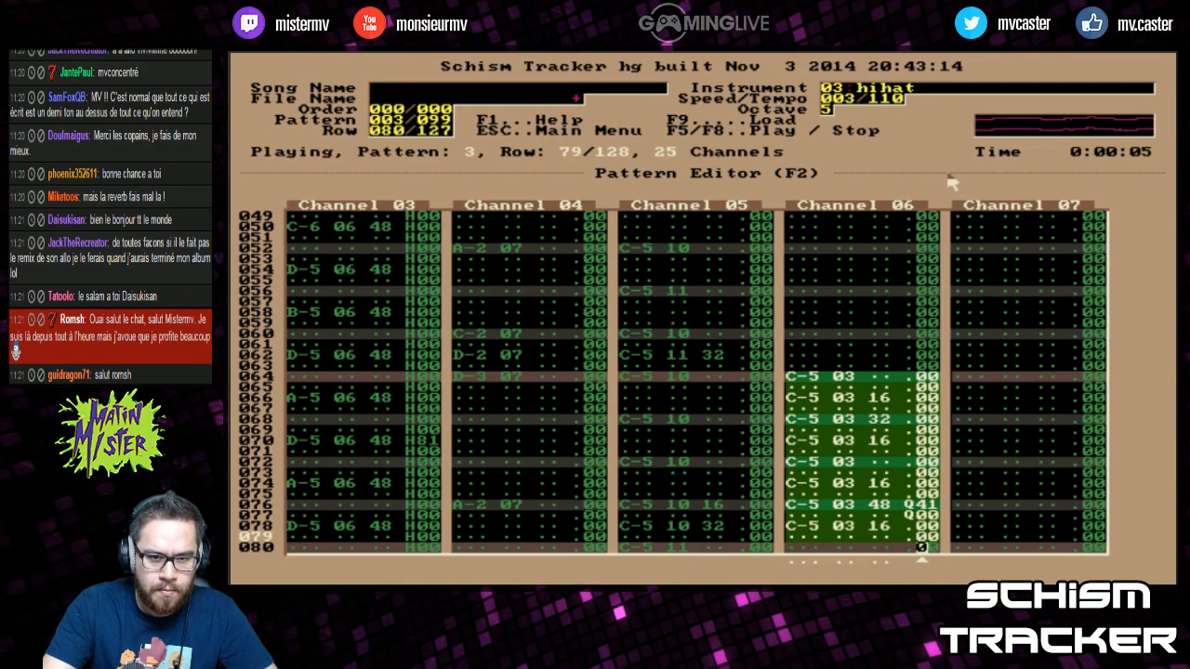
key("Page_Down")
key("Page_Down")
key("Page_Down")
key("Page_Up")
key("Page_Up")
key("Page_Up")
key("Page_Up")
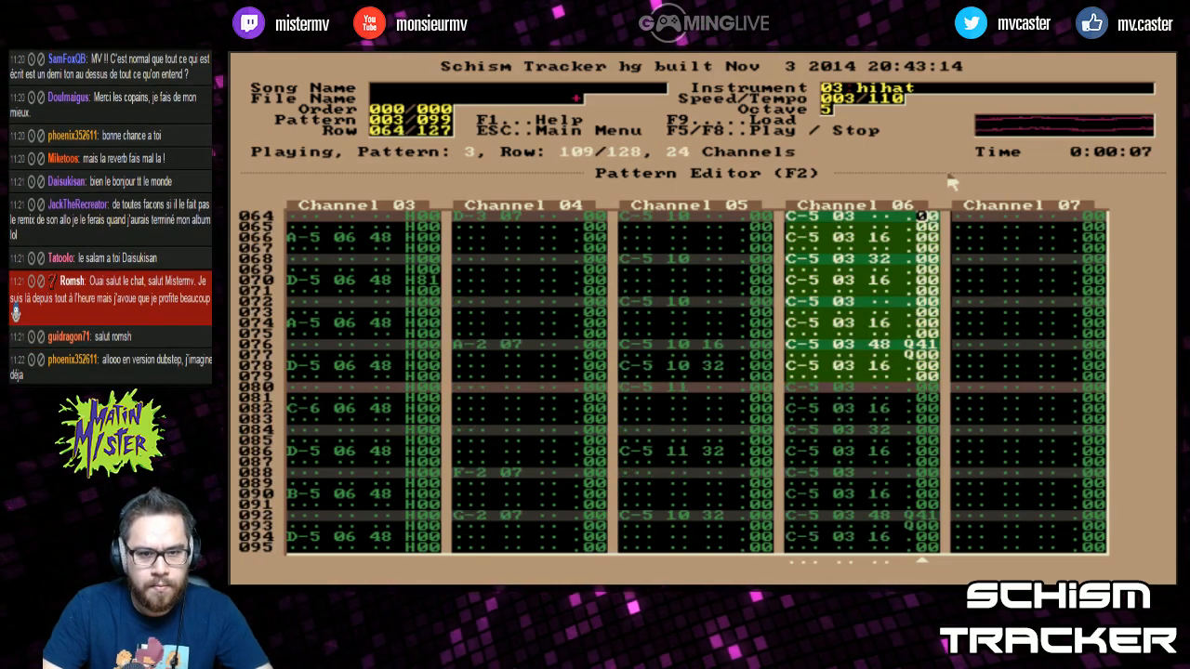
Add the effect Q42 at row 84 and Q00 at row 85 of Channel 06 while playing the pattern
key("Page_Down")
key("F6")
key("Down")
key("Down")
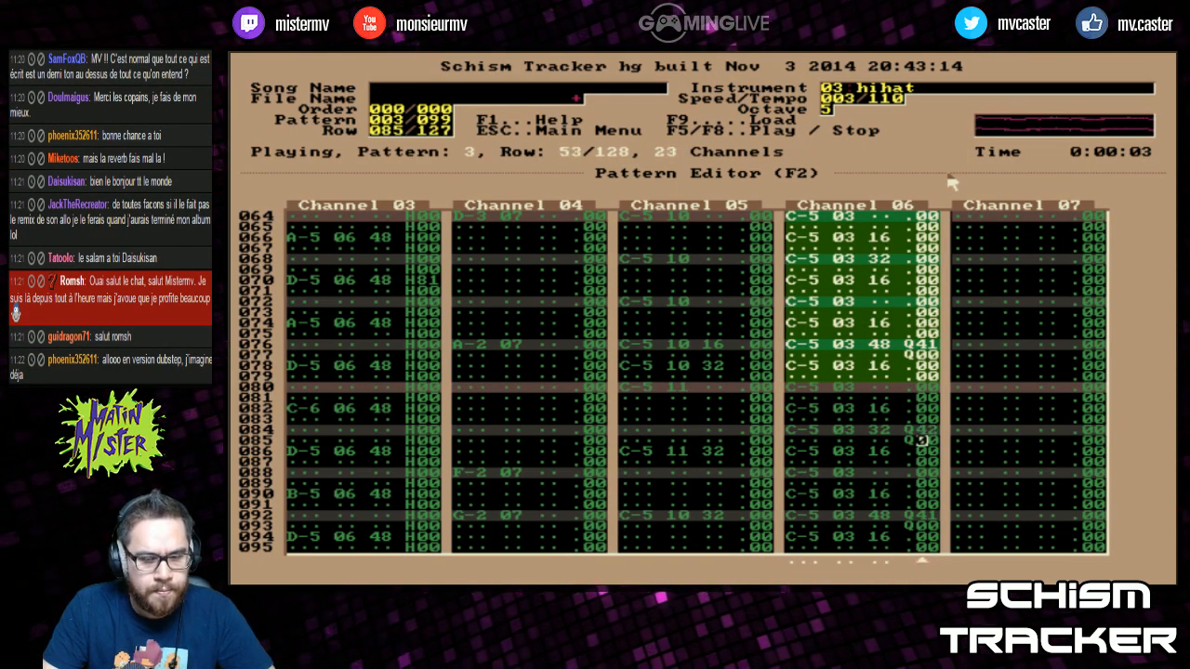
key("Page_Down")
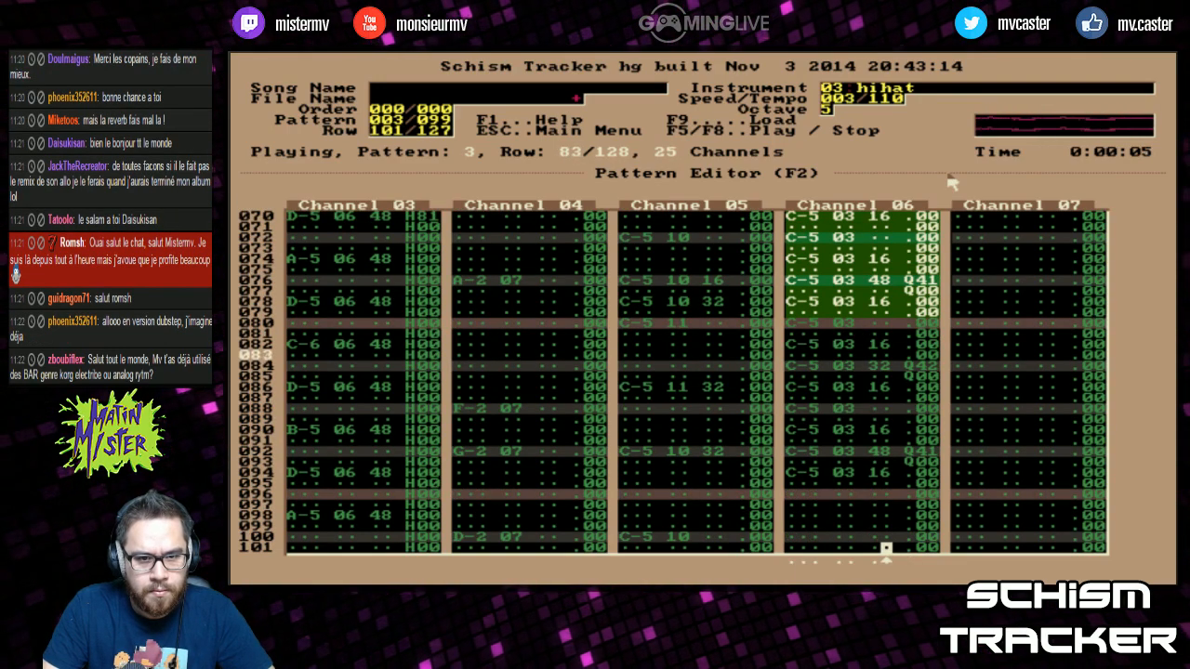
Copy the hihat part in rows 64 to 95 of Channel 06 and paste it at row 96
key("Page_Up")
key("Page_Up")
key("F6")
key("Up")
key("Up")
key("Up")
key("Up")
key("Up")
key("shift+Page_Down")
key("shift+Page_Down")
key("shift+Up")
key("alt+c")
key("Down")
key("alt+p")
Copy the hihat part from row 64 to the end of Channel 06 and paste it at row 0 of Channel 06 in pattern 4
key("Page_Down")
key("Page_Down")
key("shift+Page_Up")
key("shift+Page_Up")
key("shift+Page_Up")
key("shift+Page_Up")
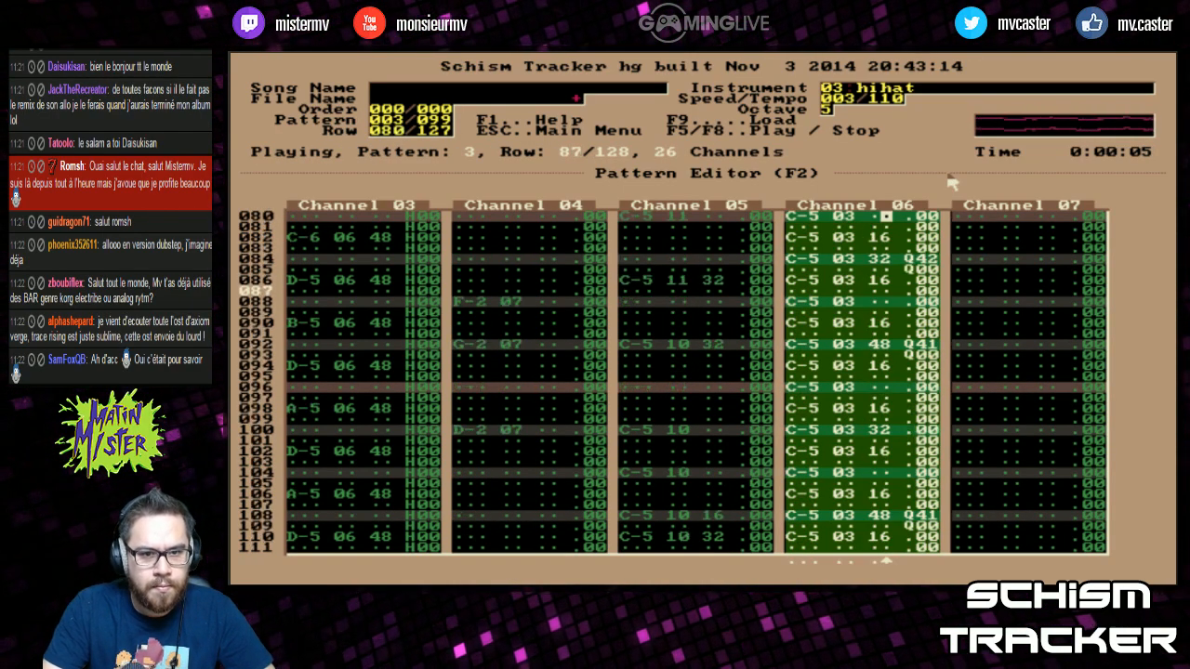
key("alt+c")
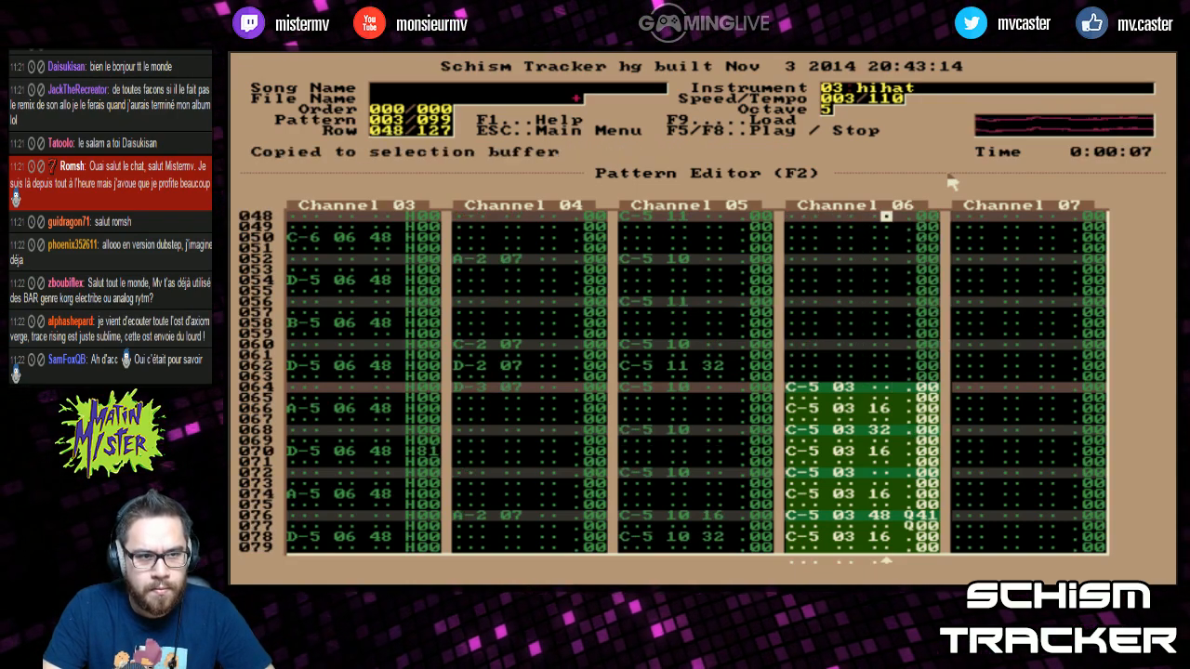
key("KP_Add")
key("Left")
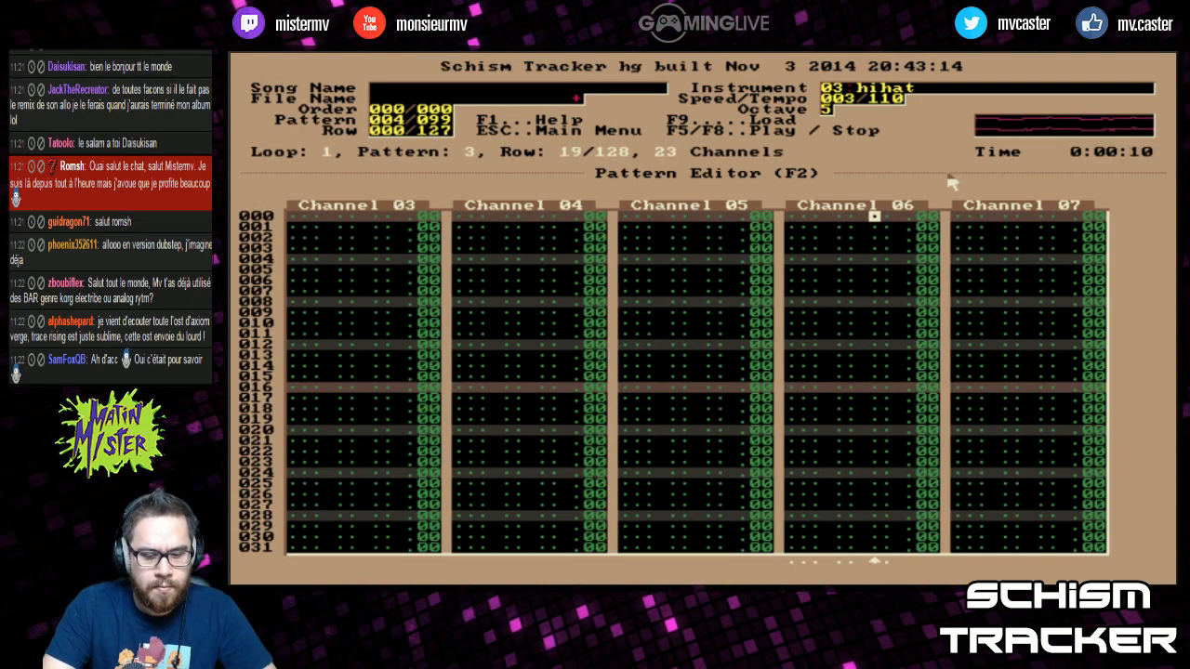
key("alt+p")
key("Home")
Select all rows of Channels 01 to 05 in pattern 3 and copy them
key("KP_Subtract")
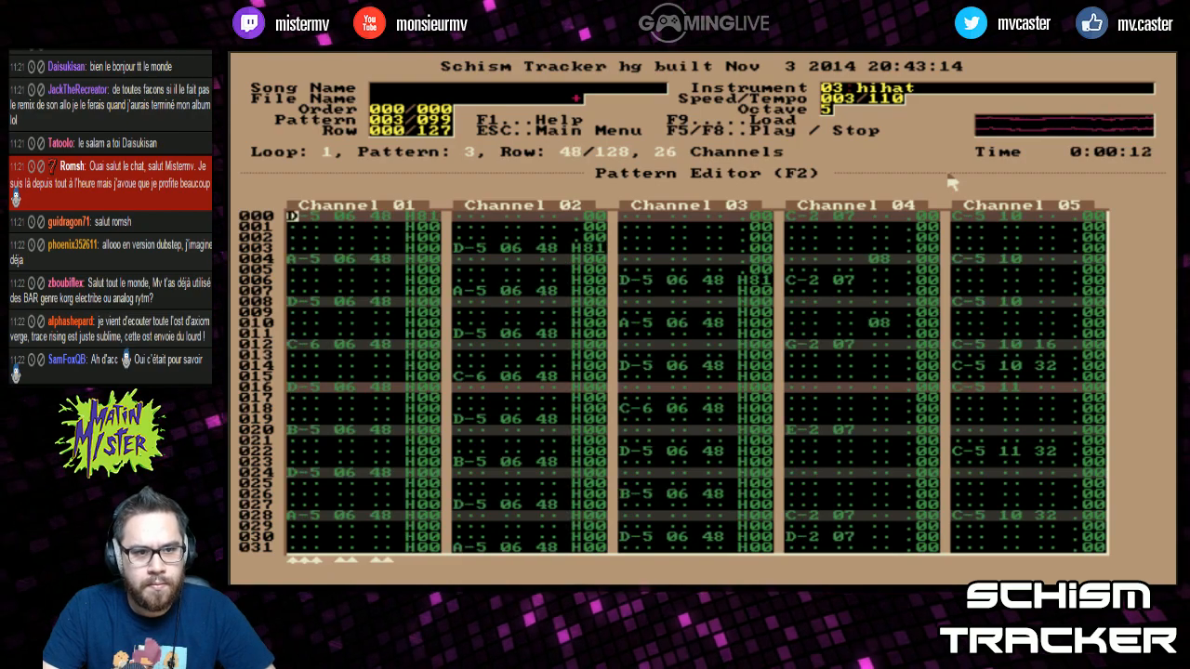
key("Tab")
key("Tab")
key("Tab")
key("Tab")
key("Tab")
key("Tab")
key("Tab")
key("shift+Tab")
key("shift+Tab")
key("shift+Tab")
key("shift+Tab")
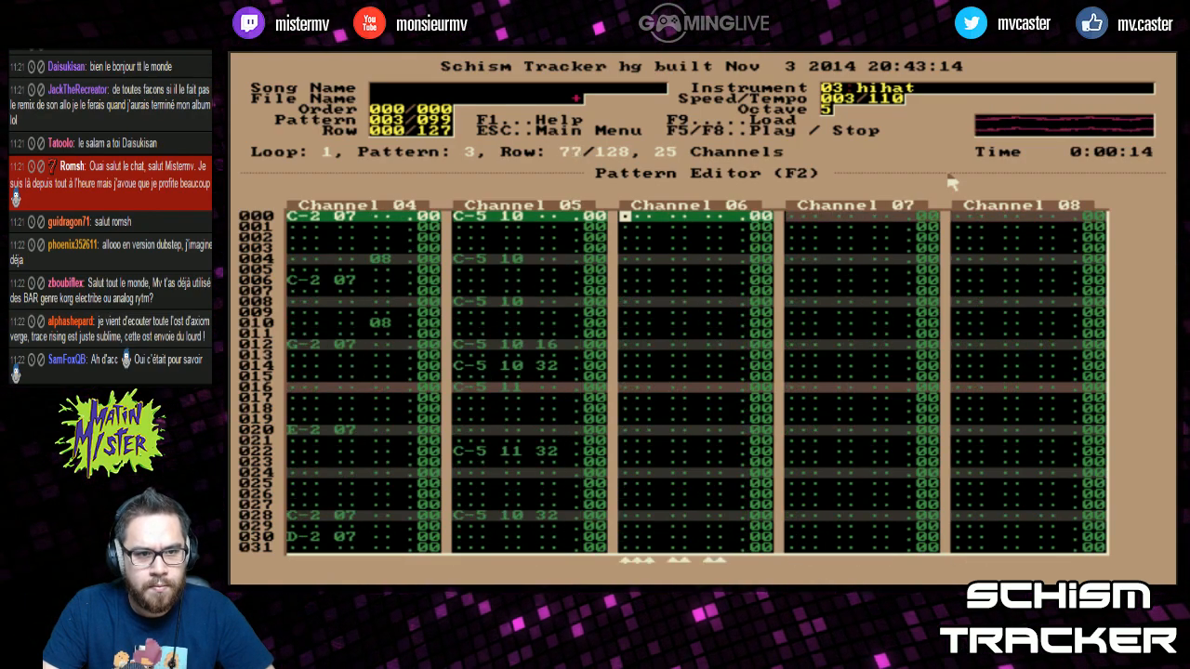
key("shift+Right")
key("shift+Page_Down")
key("shift+Page_Down")
key("shift+Page_Down")
key("shift+Page_Down")
key("shift+Page_Down")
key("shift+Page_Down")
key("alt+l")
key("alt+l")
key("alt+c")
Paste the copied channels into pattern 4, starting at row 0 of Channel 01
key("Home")
key("Home")
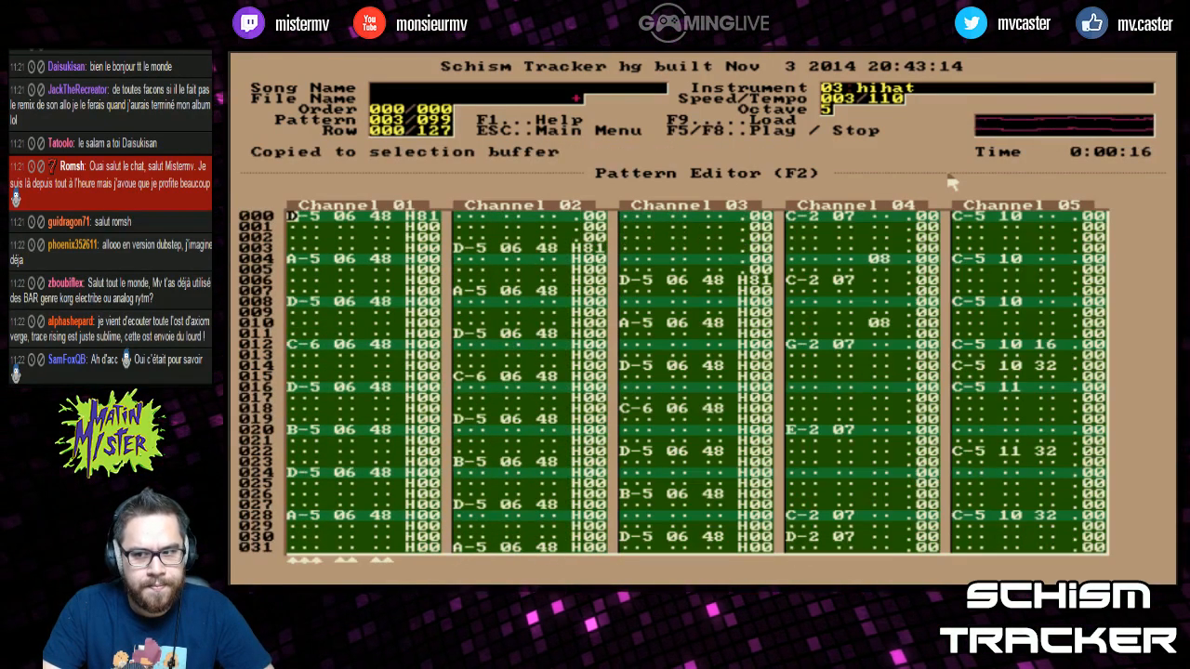
key("KP_Add")
key("alt+p")
Stop playback, select instrument 04 chip/fade and try a C-6 note at row 0 of Channel 07 in pattern 4
key("Tab")
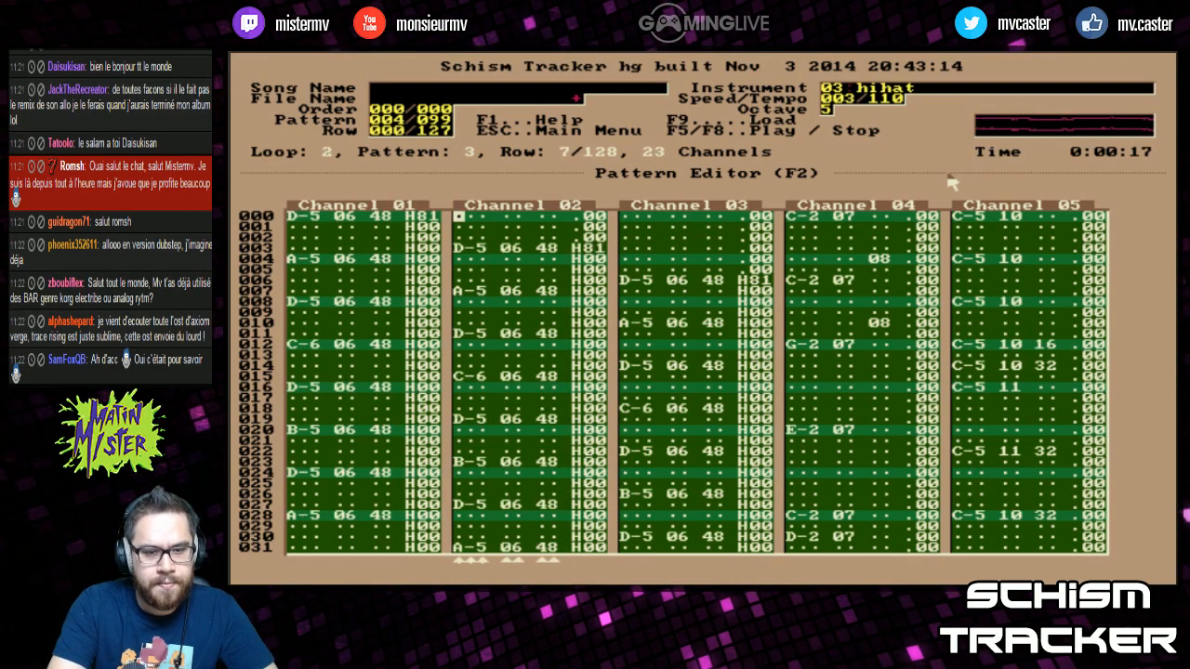
key("Tab")
key("Tab")
key("Tab")
key("Tab")
key("Tab")
key("Tab")
key("Tab")
key("Left")
key("shift+Tab")
key("shift+Tab")
key("greater")
key("F8")
key("q")
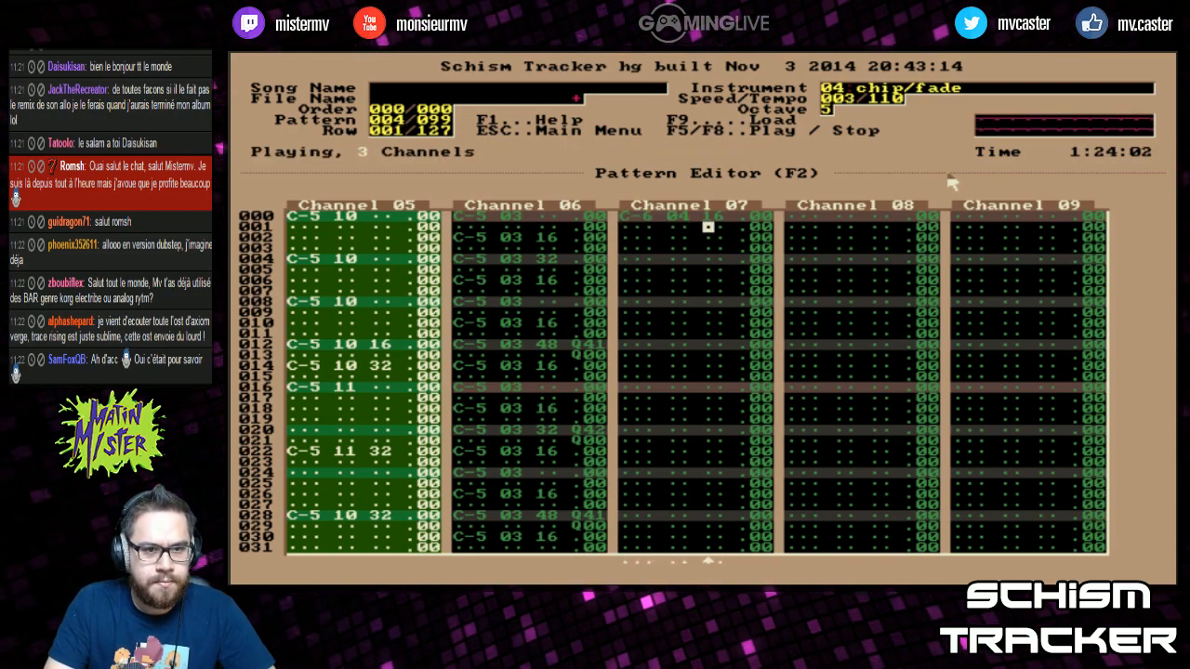
Try C-5 and D-6 chip/fade notes at row 0 of Channel 07 and set the note's volume to 40
key("Left")
key("Left")
key("Left")
key("Left")
key("Right")
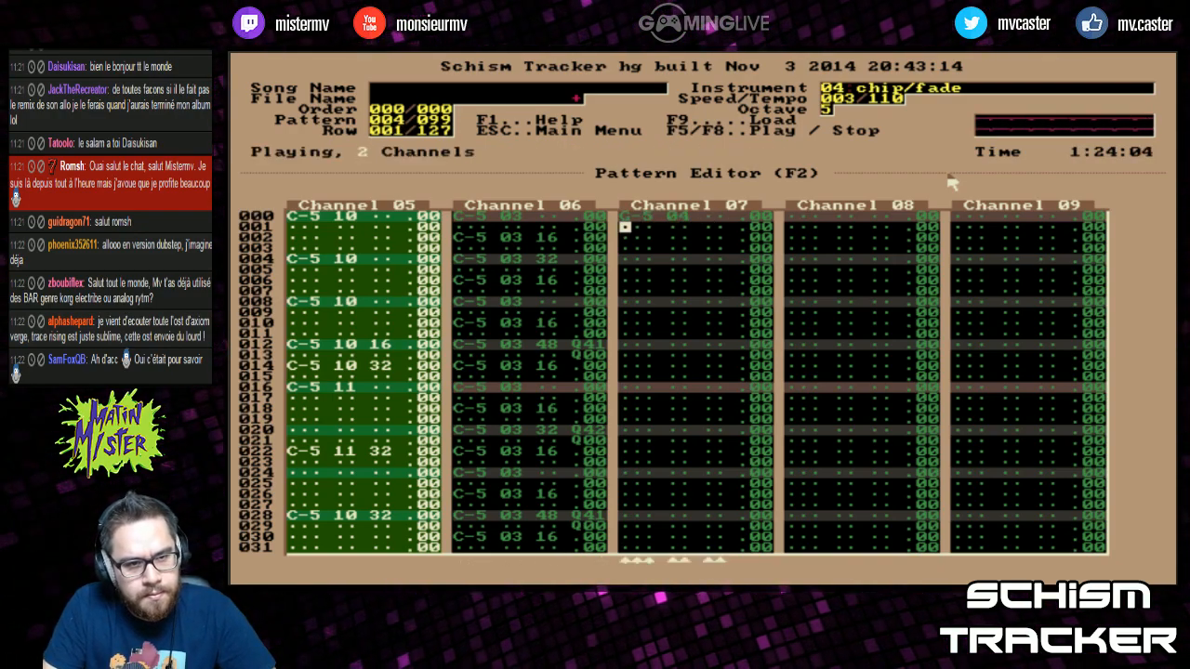
key("Up")
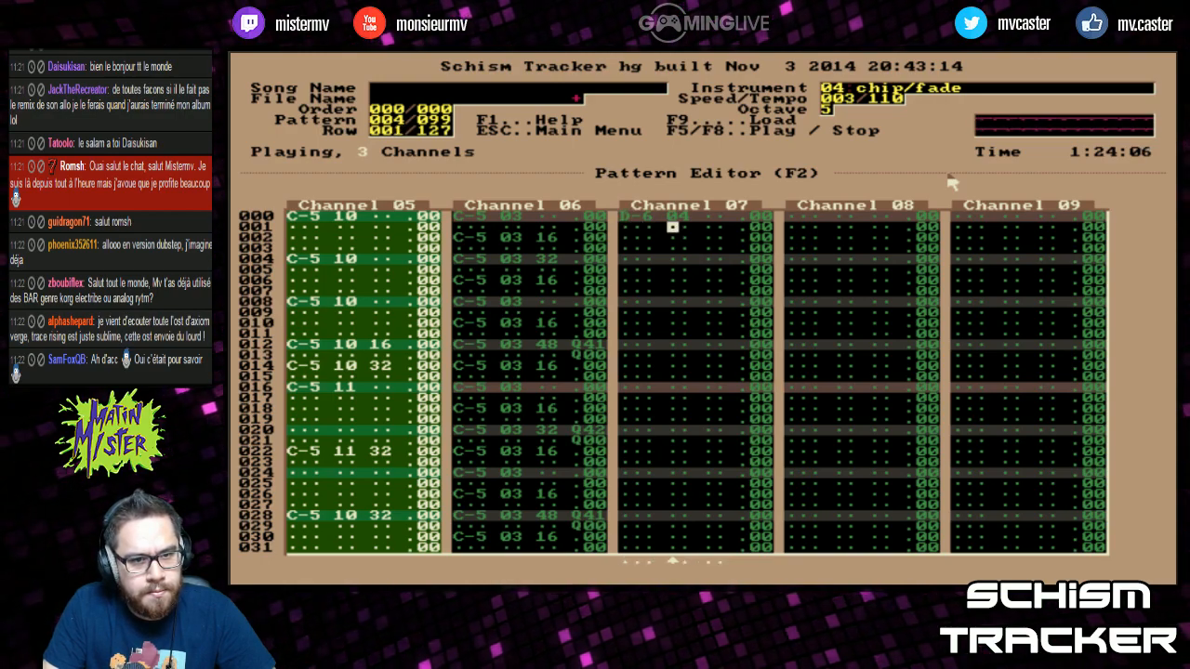
key("Right")
key("Right")
key("Up")
type("40")
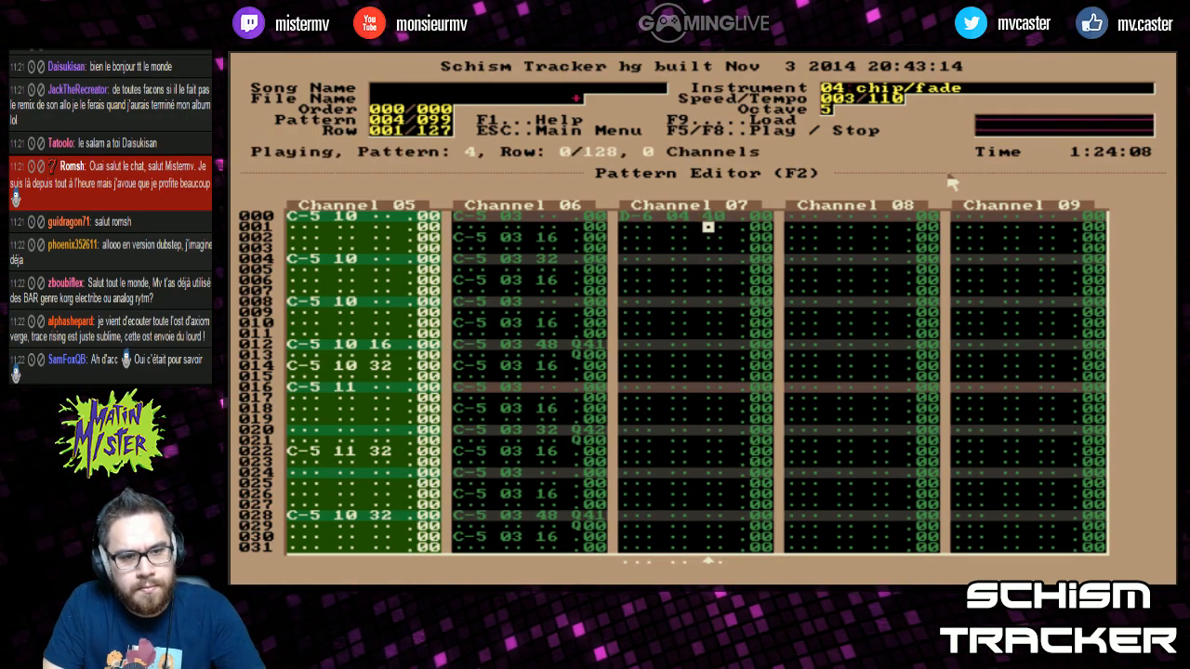
Change the note at row 0 of Channel 07 to A-5 with volume 40 and clear the stray note at row 1
key("Left")
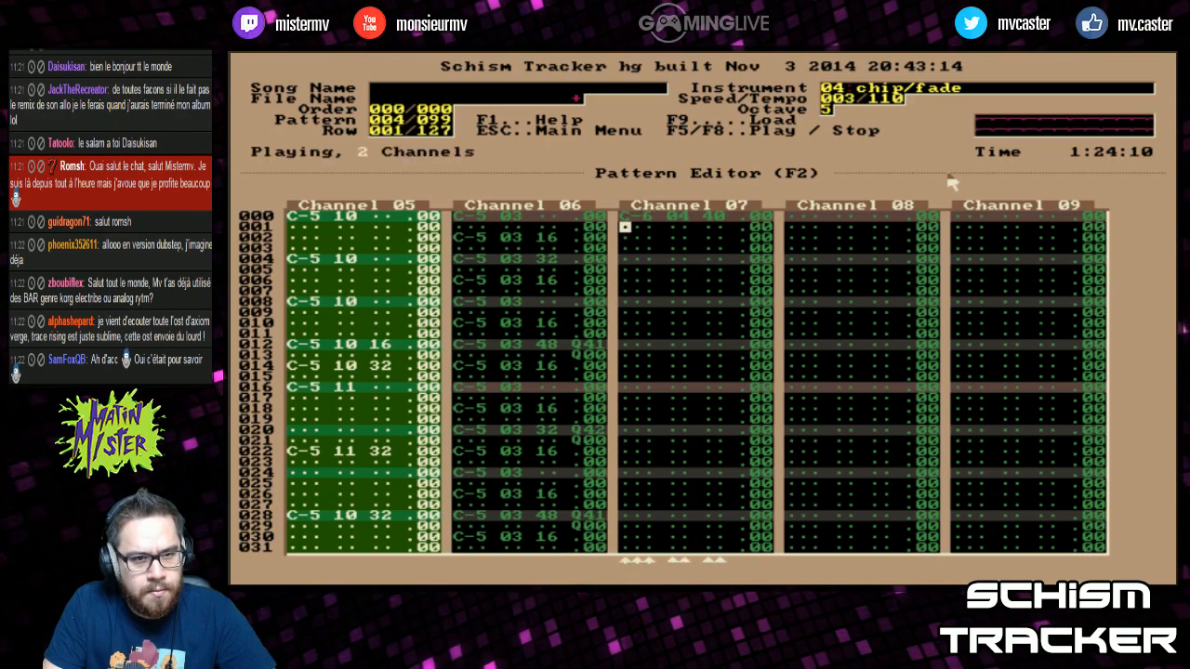
key("z")
key("Down")
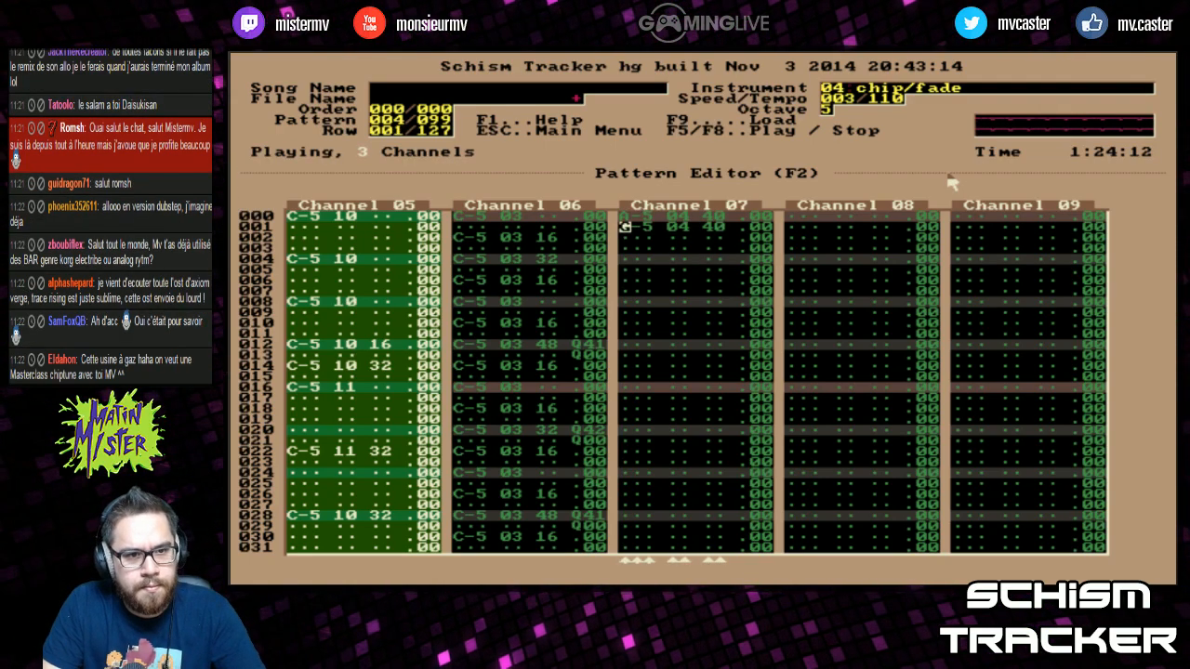
key("period")
Place a C-6 chip/fade note with volume 40 at row 9 of Channel 07
key("Down")
key("Down")
key("Down")
key("Down")
key("Down")
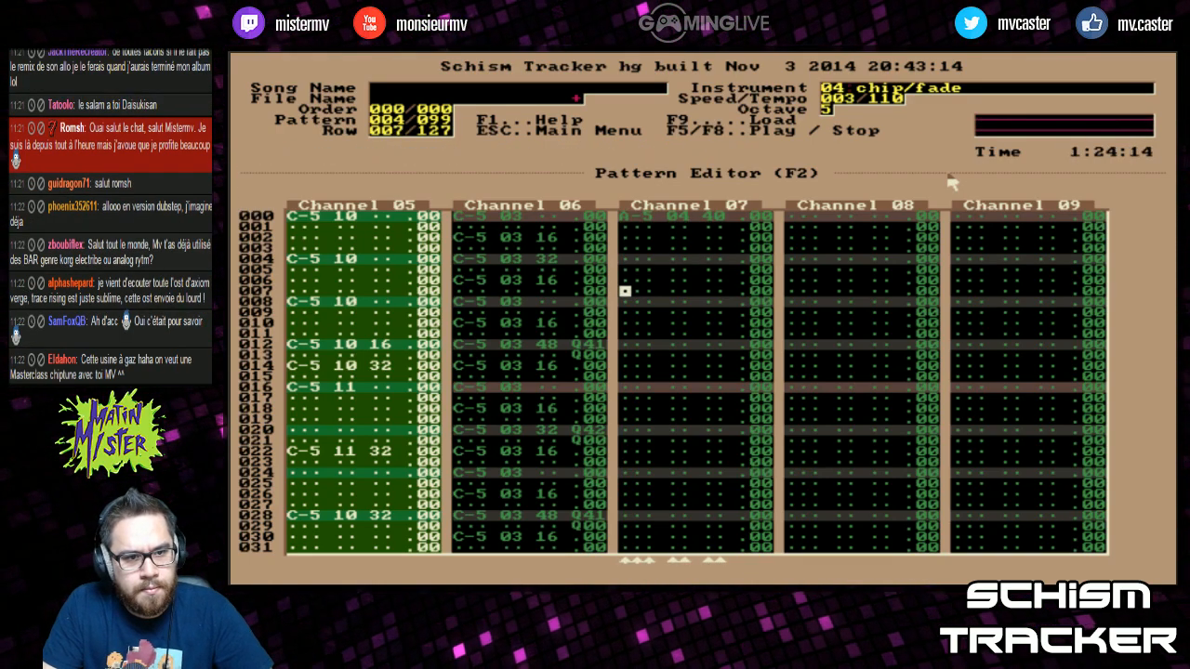
key("w")
key("period")
key("q")
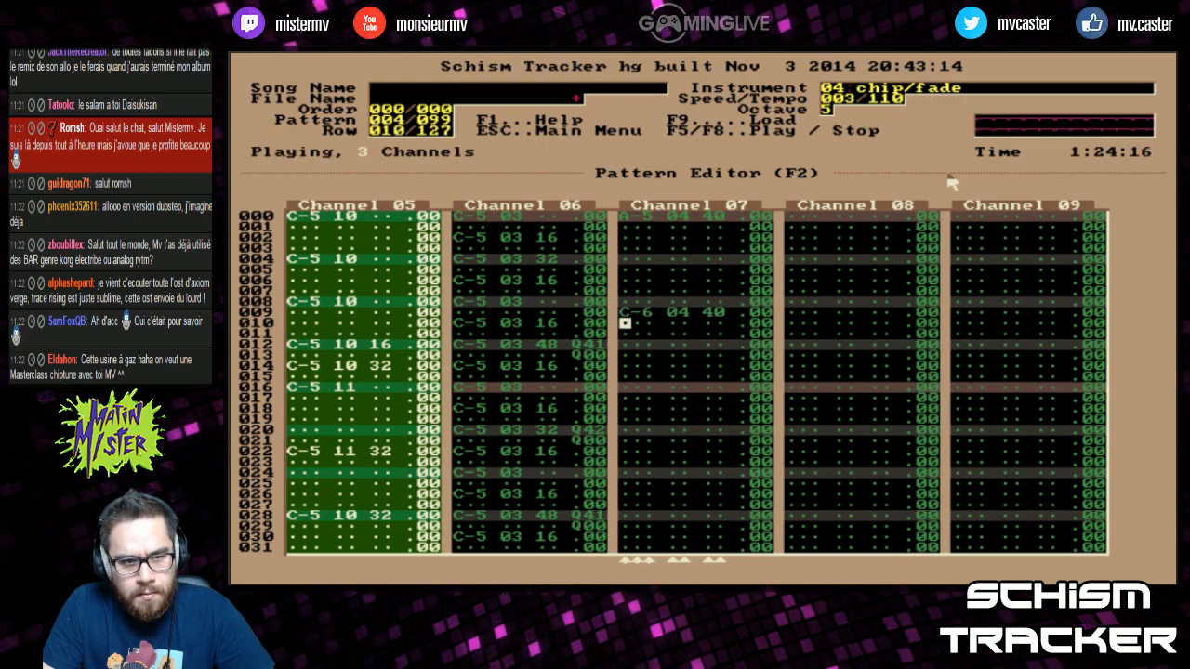
Shift the C-6 note to row 8 of Channel 07 and add a D-6 note with volume 40 at row 13
key("Down")
key("Down")
key("Down")
key("Down")
key("w")
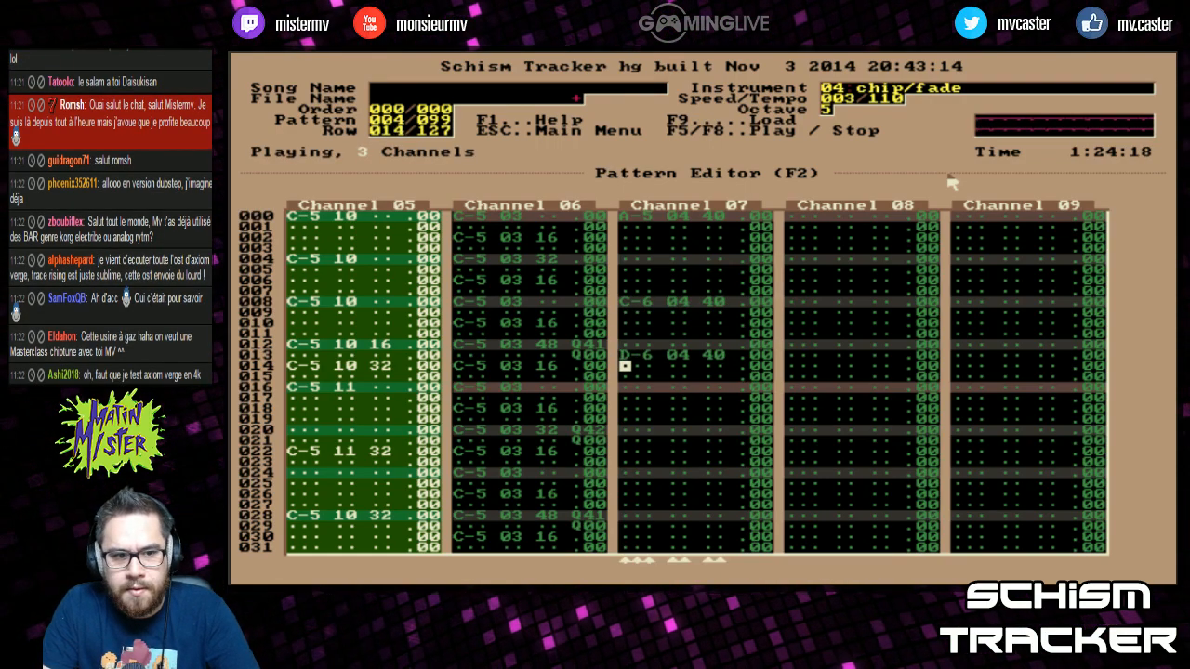
Shift the D-6 note up to row 12 of Channel 07 and play the pattern
key("Up")
key("Up")
key("Up")
key("Delete")
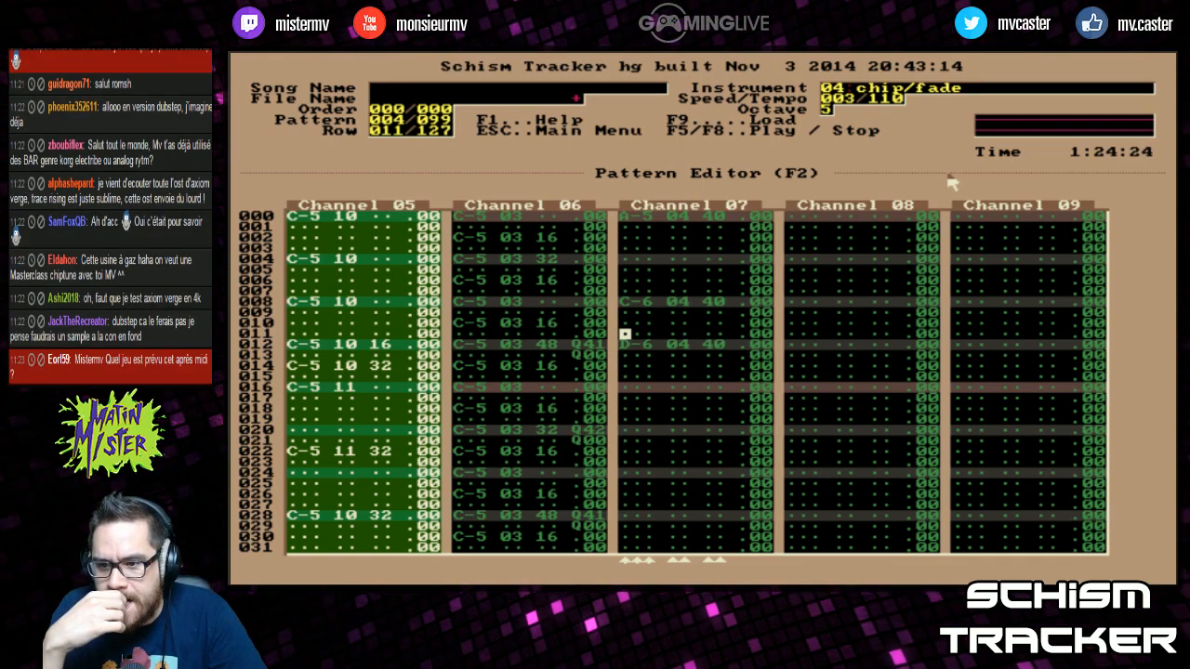
key("F6")
Place a chip/fade note with volume 40 at row 20 of Channel 07, trying F-6 and replacing it with G-6
key("Down")
key("Down")
key("Down")
key("Down")
key("Down")
key("Down")
key("Down")
key("Down")
key("Down")
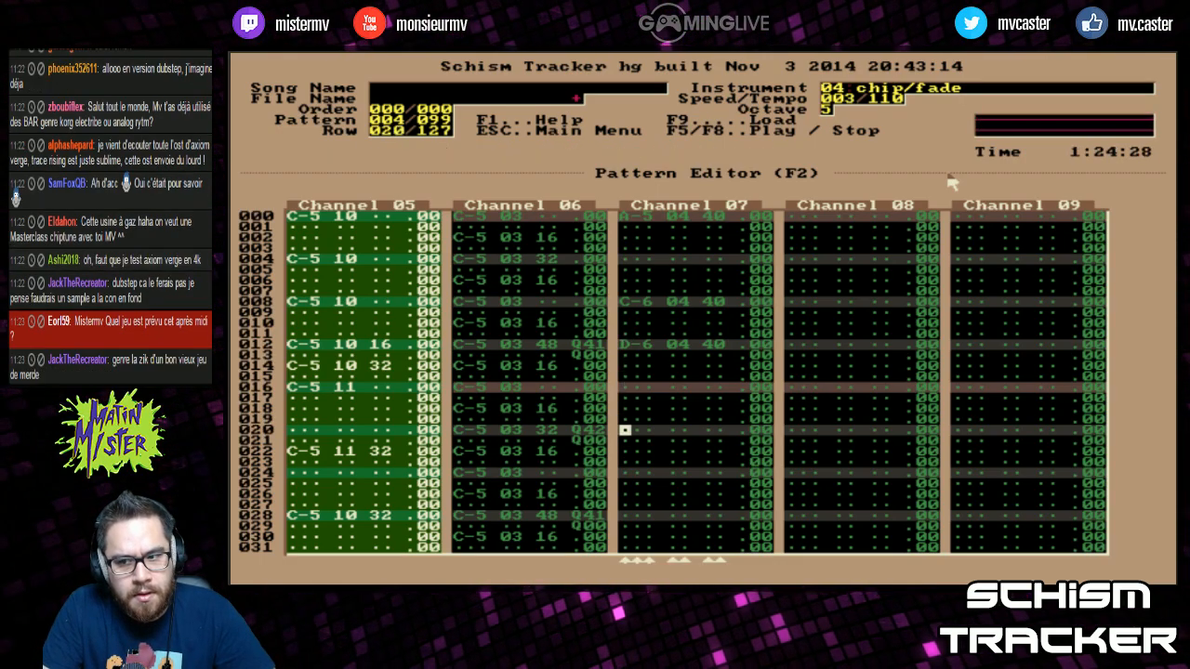
key("q")
key("F6")
key("Page_Down")
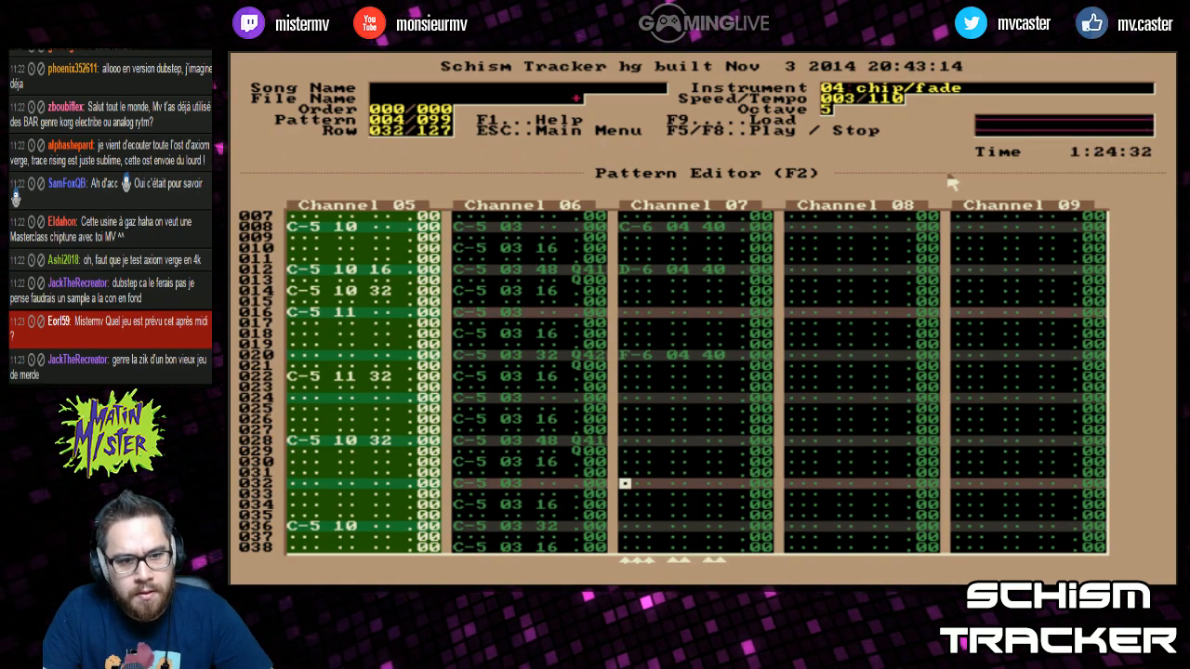
key("r")
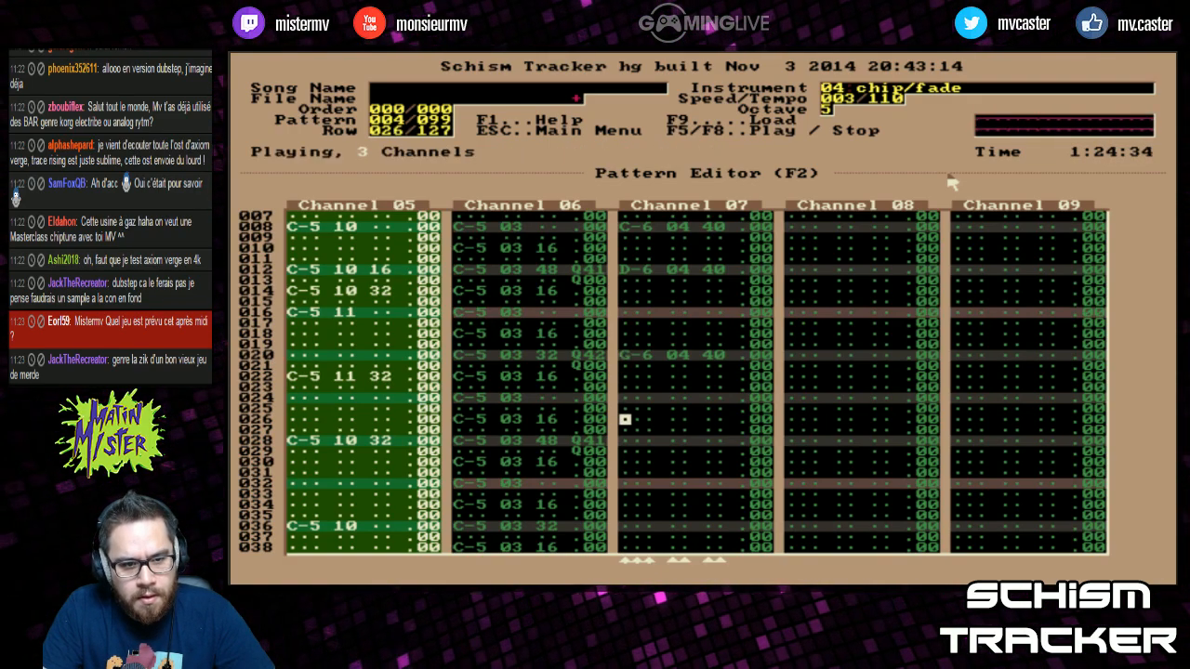
Place an F-6 chip/fade note with volume 40 at row 28 of Channel 07 and play the pattern to check it
key("Down")
key("Down")
key("F6")
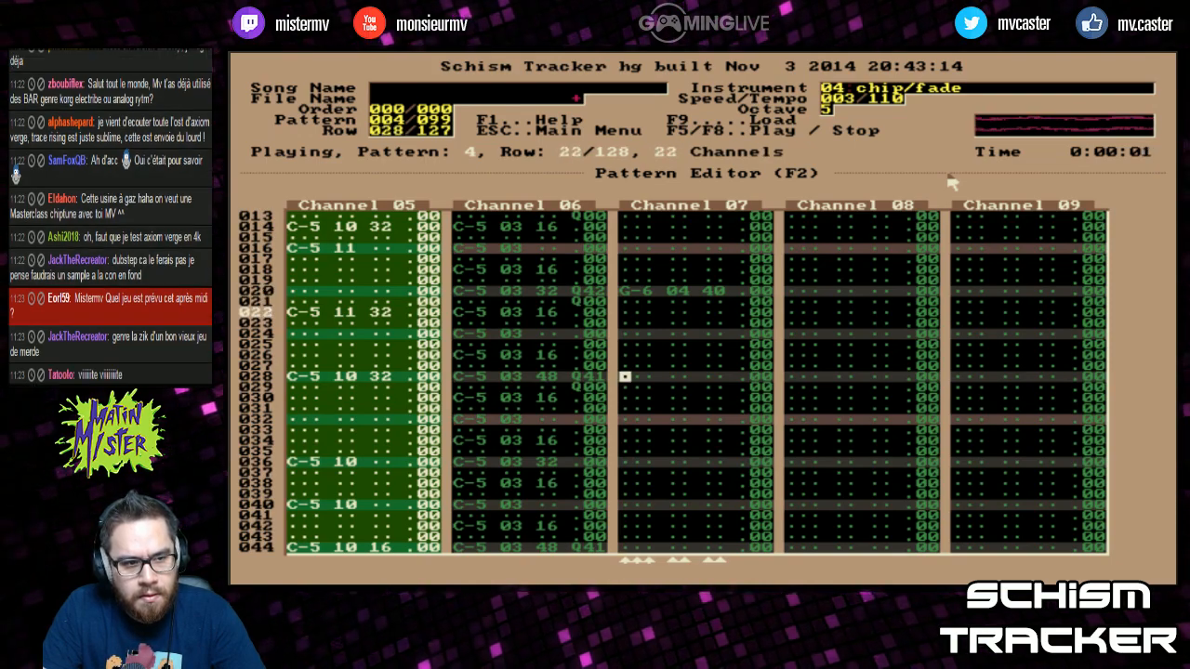
key("F8")
key("r")
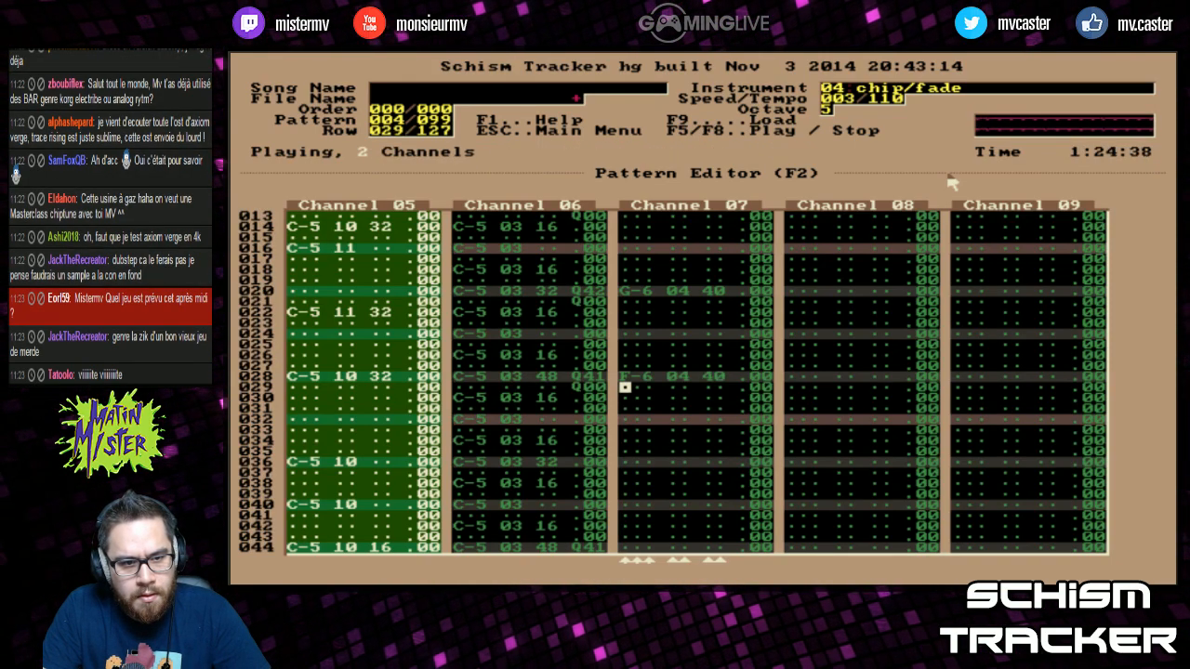
key("F6")
key("Page_Down")
key("Page_Down")
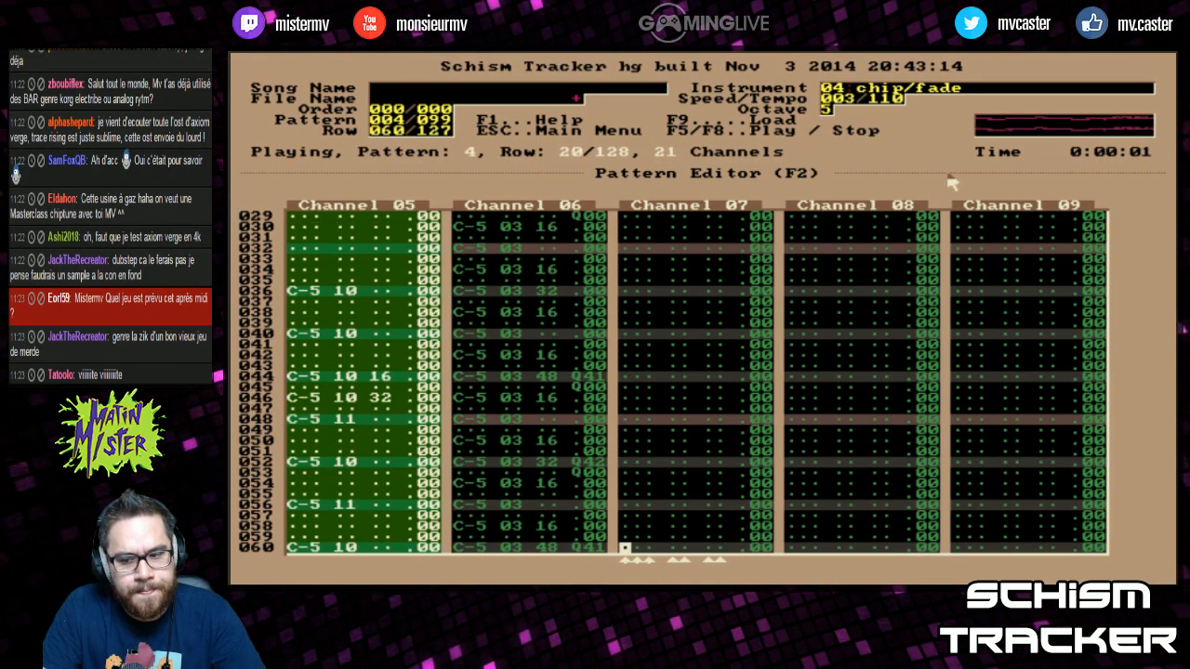
key("F8")
Place a D-6 chip/fade note with volume 40 at row 36 of Channel 07 and listen to the pattern
key("Up")
key("Up")
key("Up")
key("Up")
key("Up")
key("Up")
key("Up")
key("Up")
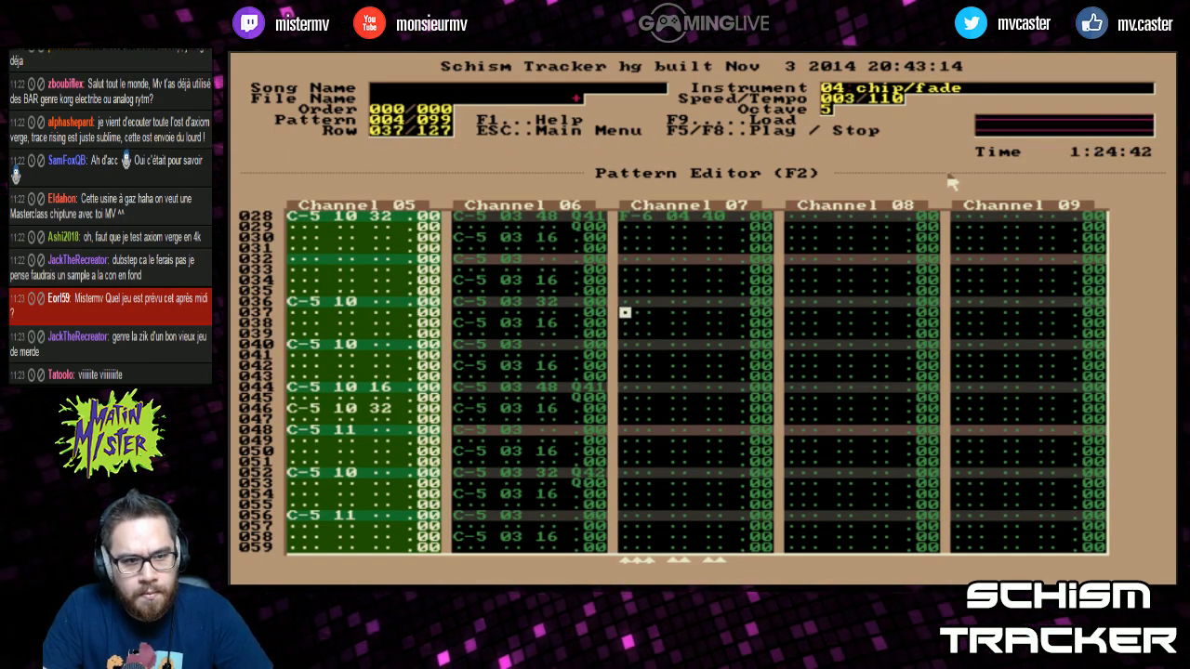
key("w")
key("Page_Up")
key("F6")
key("Up")
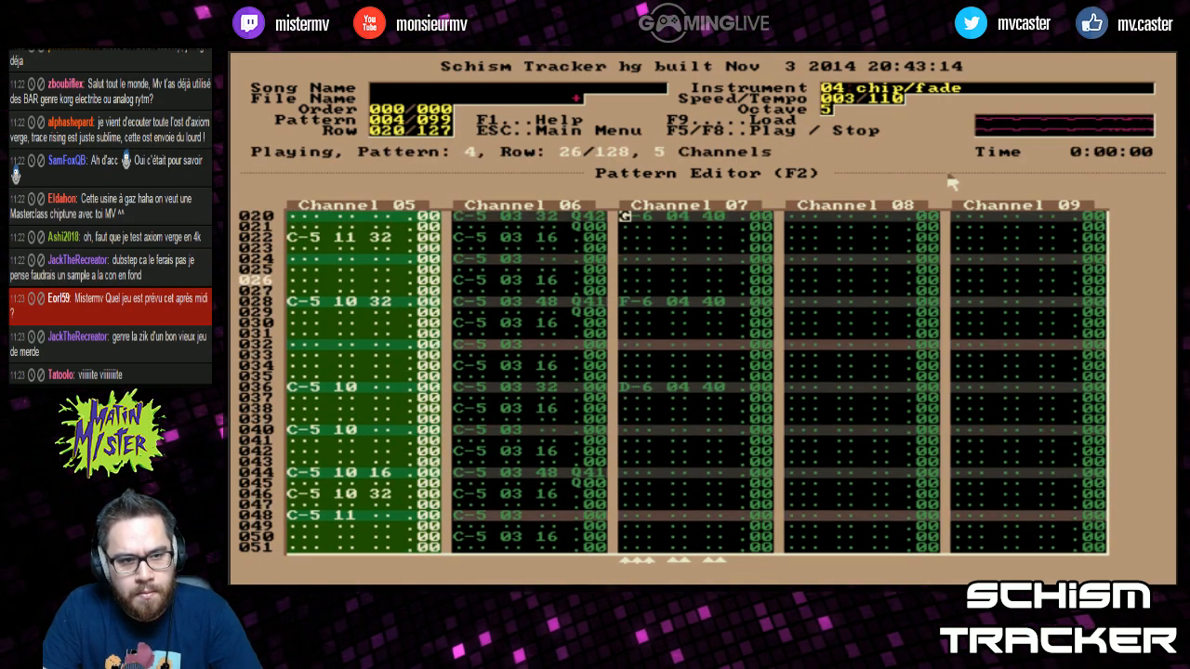
key("Page_Down")
key("Up")
key("Up")
key("F8")
Change the note at row 28 of Channel 07 to E-6 and play the pattern again
key("Up")
key("Up")
key("Up")
key("Up")
key("Up")
key("Up")
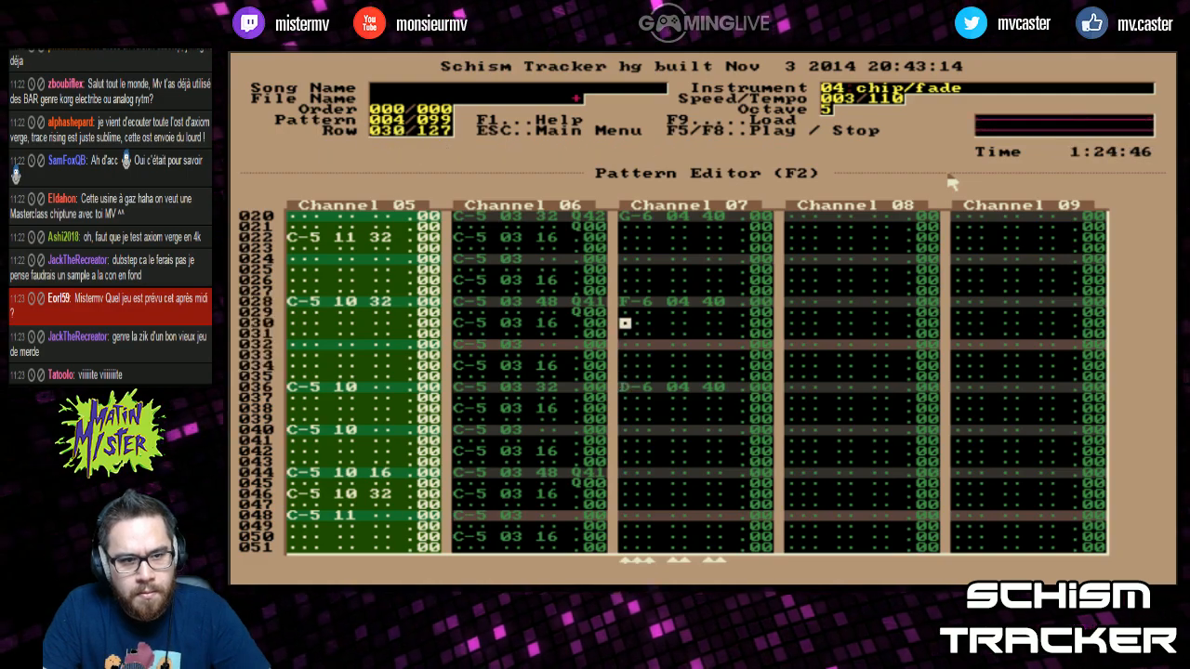
key("w")
key("Up")
key("e")
key("Page_Up")
key("F6")
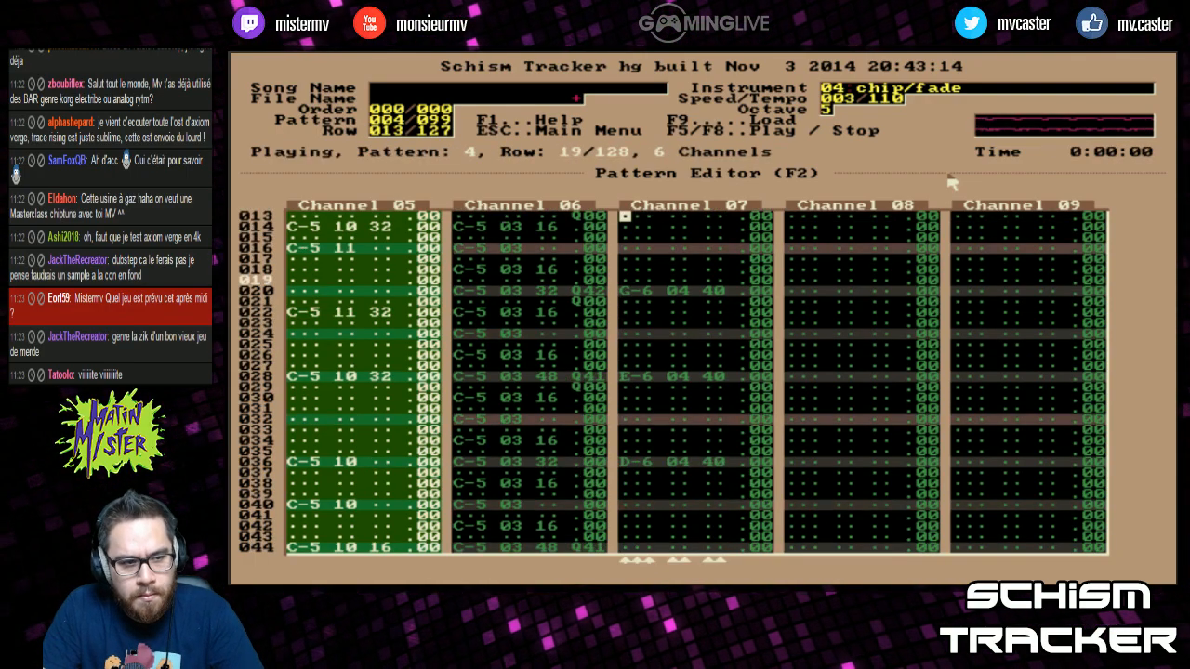
key("Page_Down")
key("Page_Down")
key("F8")
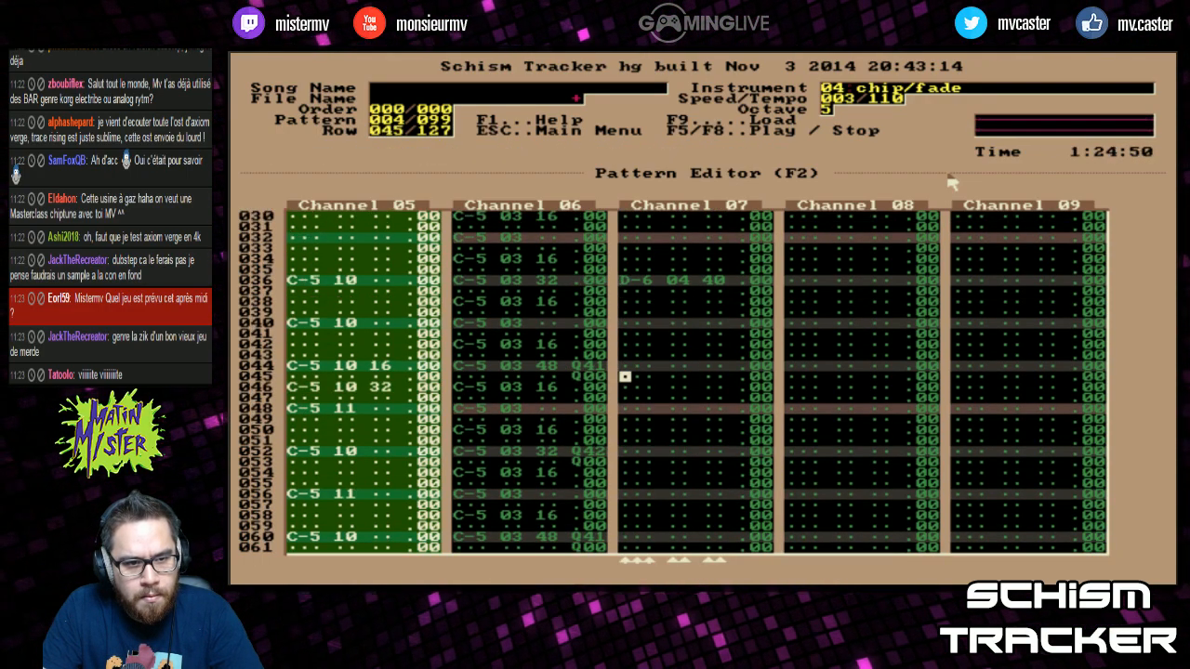
Add chip/fade notes C-6 at row 44 and A-5 at row 48 of Channel 07 with volume 40, and play them back
key("Down")
key("Down")
key("Down")
key("n")
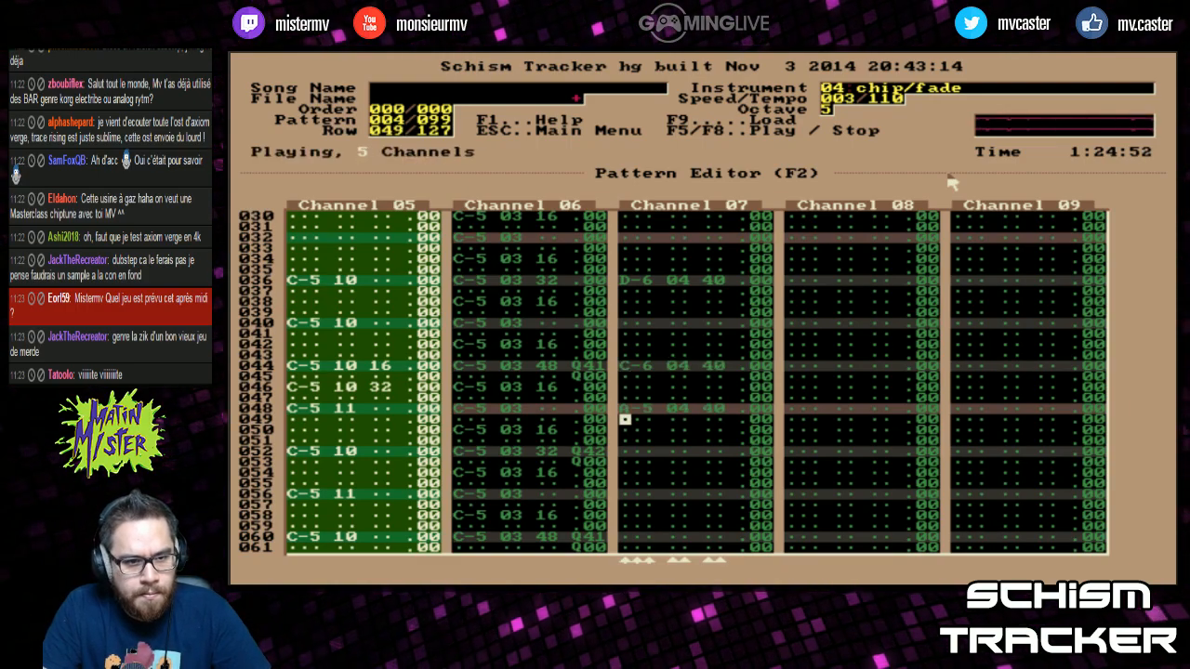
key("Down")
key("Down")
key("F6")
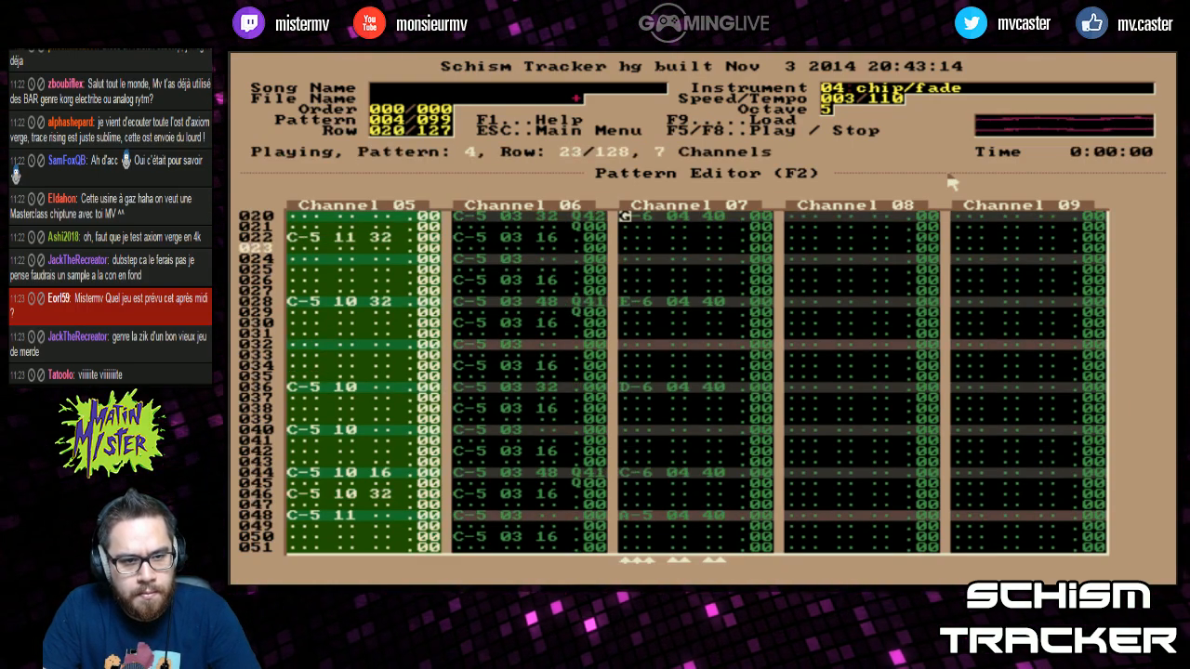
key("Page_Down")
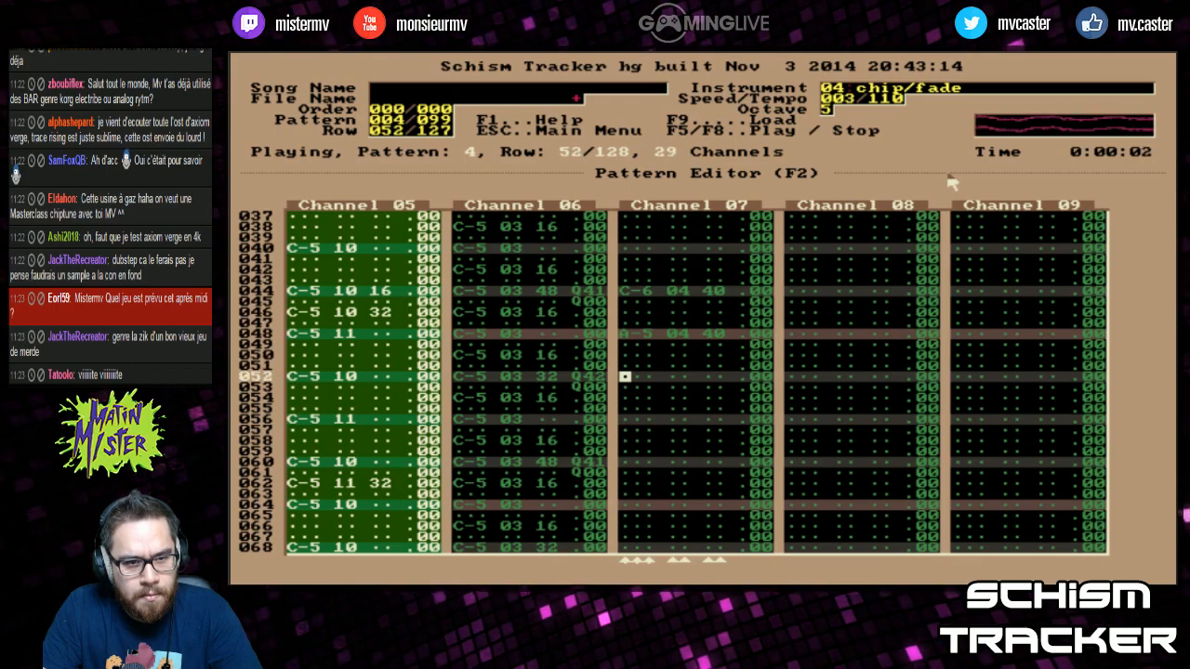
key("F8")
Add chip/fade notes C-6 at row 52, D-6 at row 56 and F-6 at row 60 of Channel 07 with volume 40
key("n")
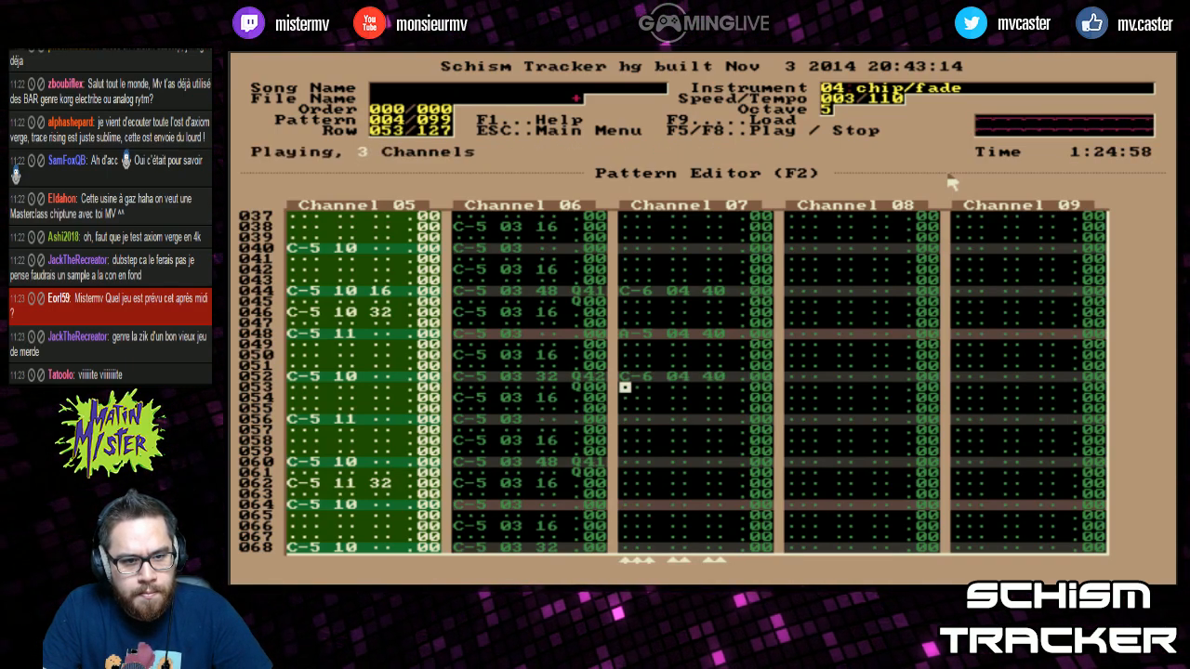
key("Down")
key("Down")
key("Down")
key("w")
key("r")
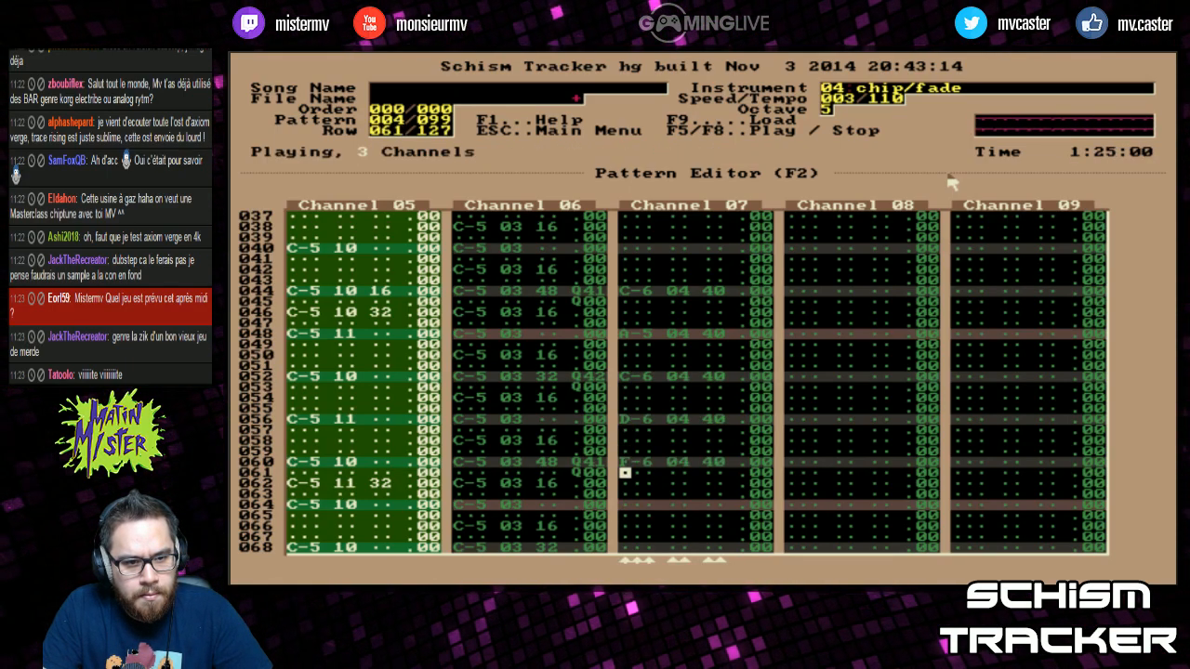
Try a C-6 note at row 65 and a D-6 note at row 64 of Channel 07, both with volume 40
key("Down")
key("Down")
key("Down")
key("Down")
key("q")
key("Up")
key("Up")
key("w")
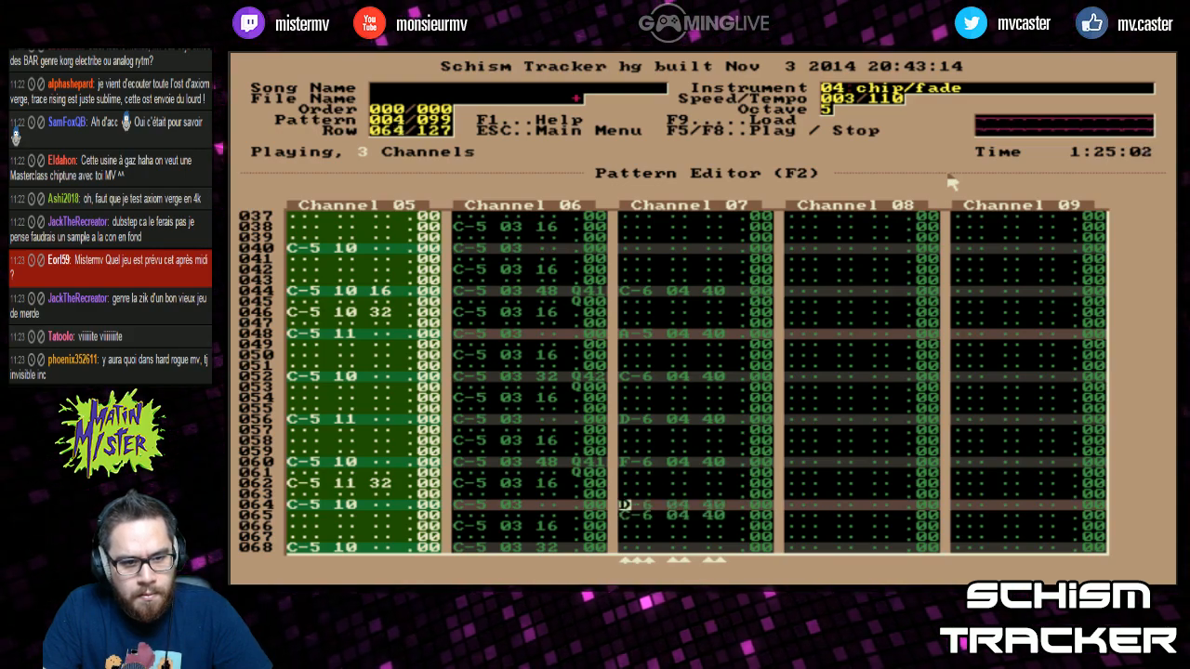
Place an A-5 note with volume 40 at row 64 of Channel 07 and clear the note at row 65 during playback
key("F6")
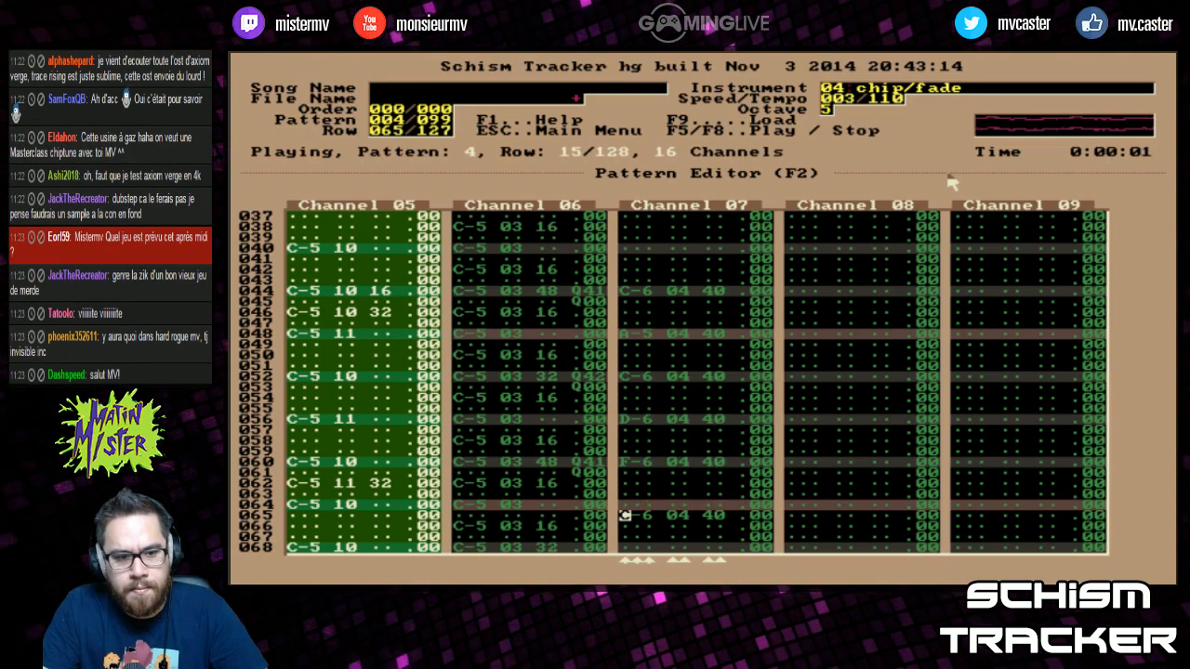
key("n")
key("Up")
key("n")
key("period")
key("Down")
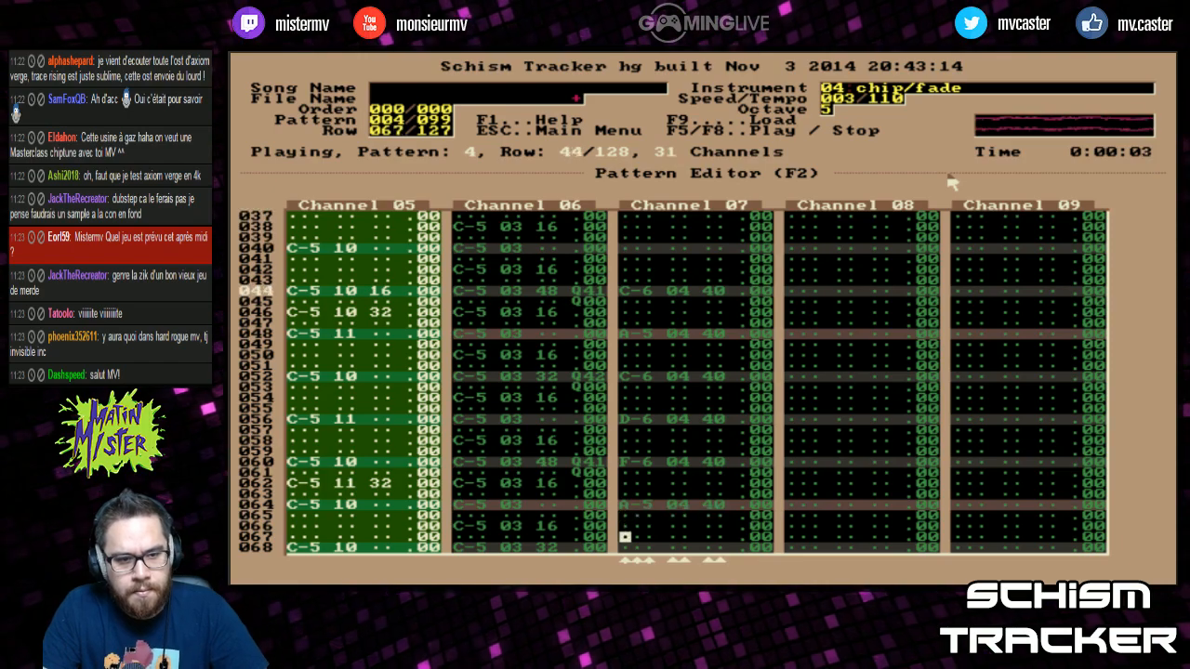
key("Page_Down")
key("F8")
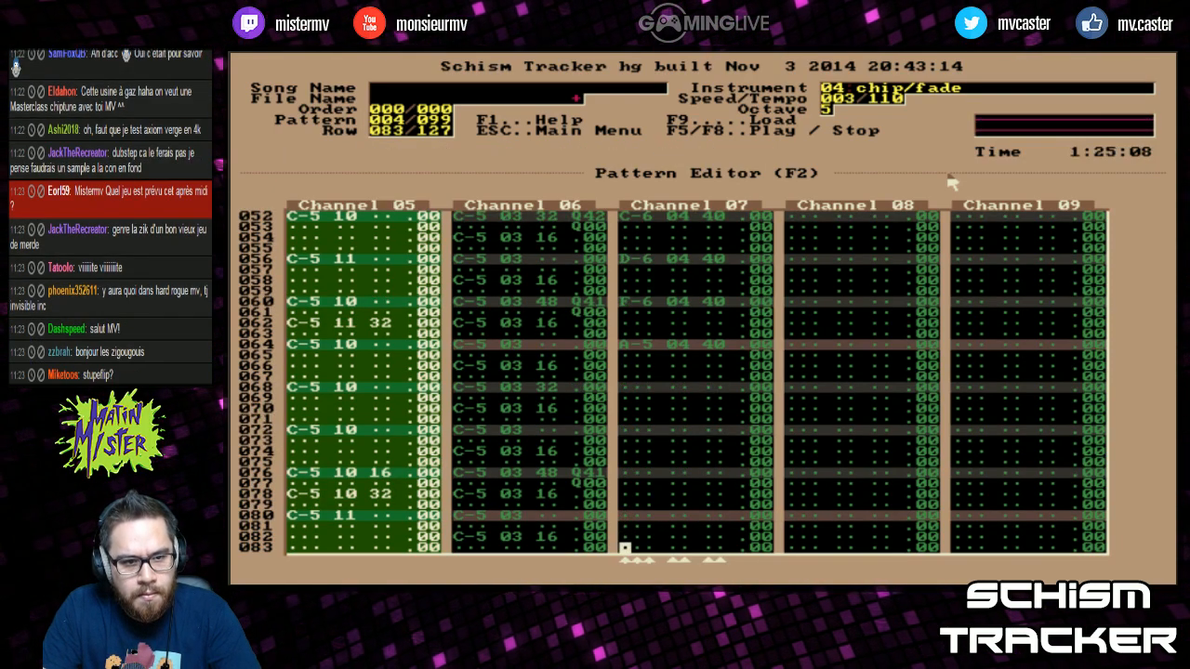
Add chip/fade notes C-6 at row 72 and A-5 at row 76 of Channel 07 with volume 40, and play that passage
key("q")
key("Delete")
key("Down")
key("Down")
key("Down")
key("Down")
key("n")
key("Page_Up")
key("F7")
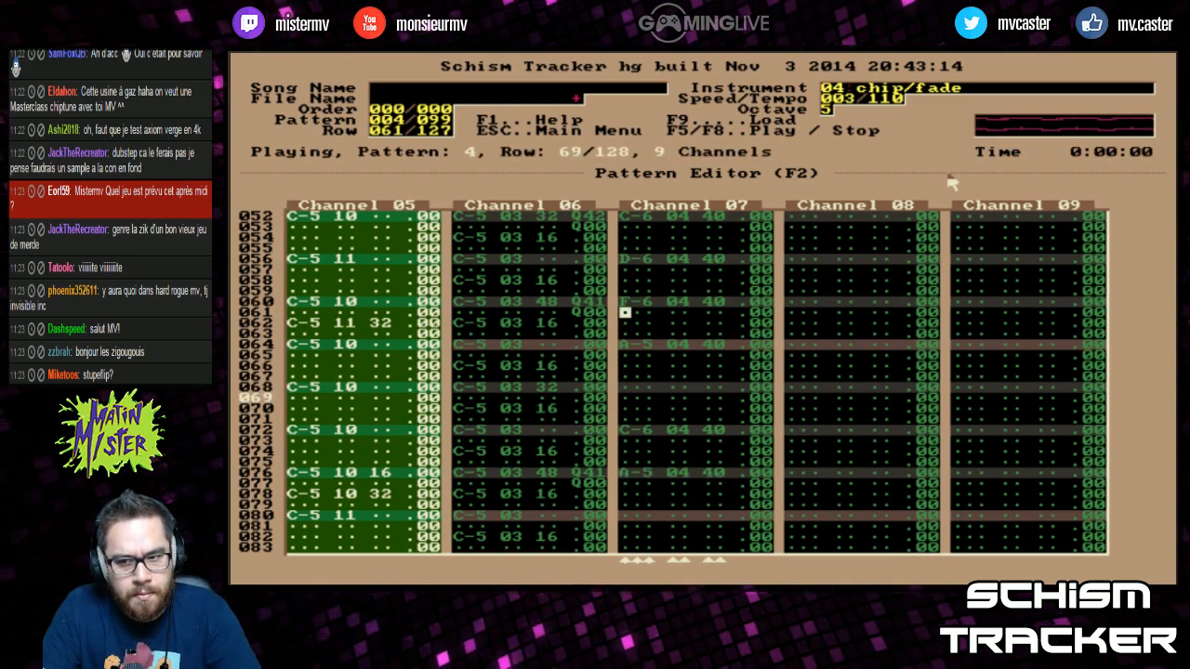
key("Page_Down")
key("F8")
Place an F-5 chip/fade note with volume 40 at row 84 of Channel 07
key("Down")
key("Down")
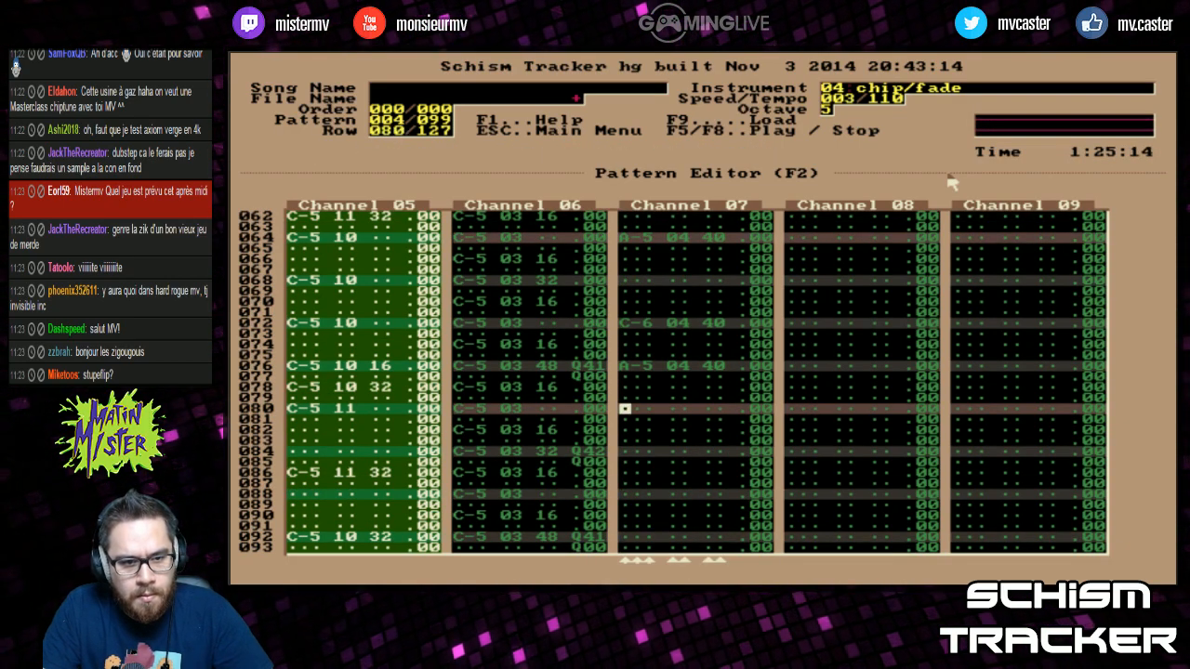
key("Down")
key("Down")
key("Down")
key("Down")
key("Down")
key("v")
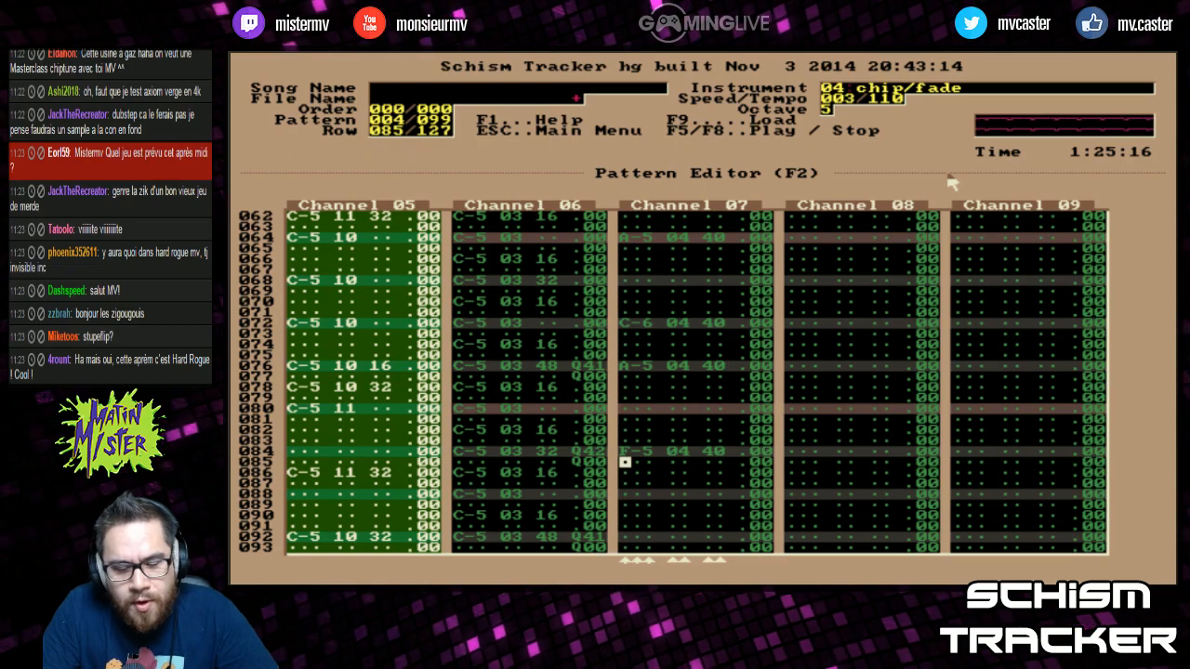
Place a G-5 chip/fade note with volume 40 at row 88 of Channel 07 and play the passage leading to it
key("Down")
key("Down")
key("Down")
key("Down")
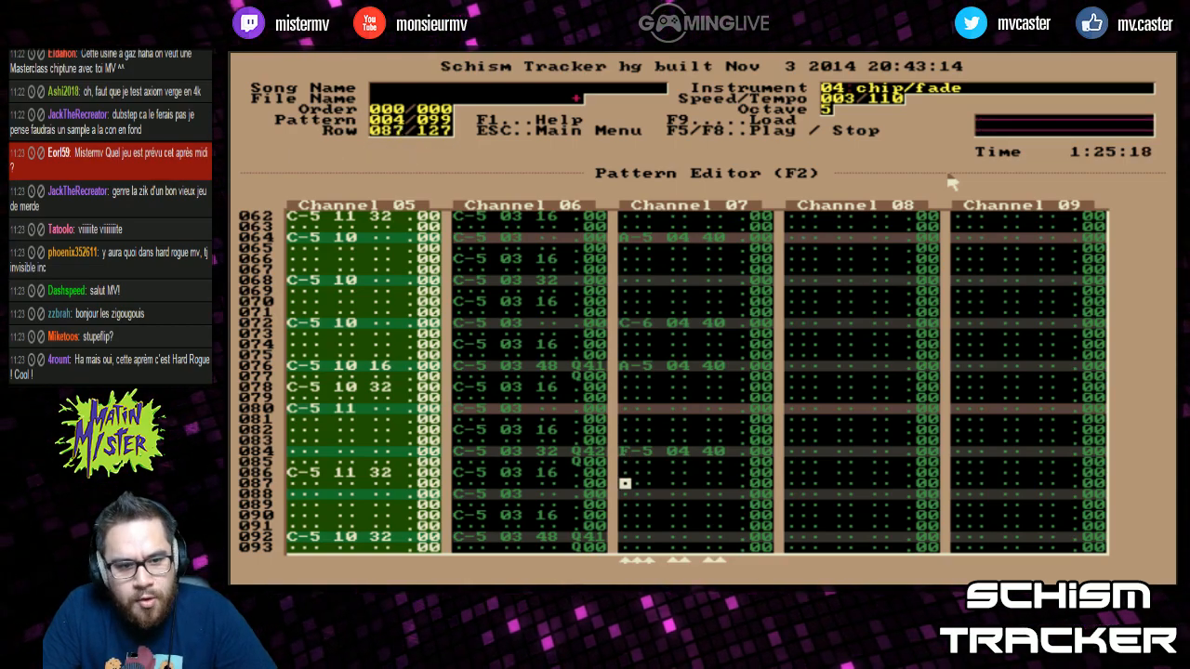
key("Page_Up")
key("Page_Up")
key("F7")
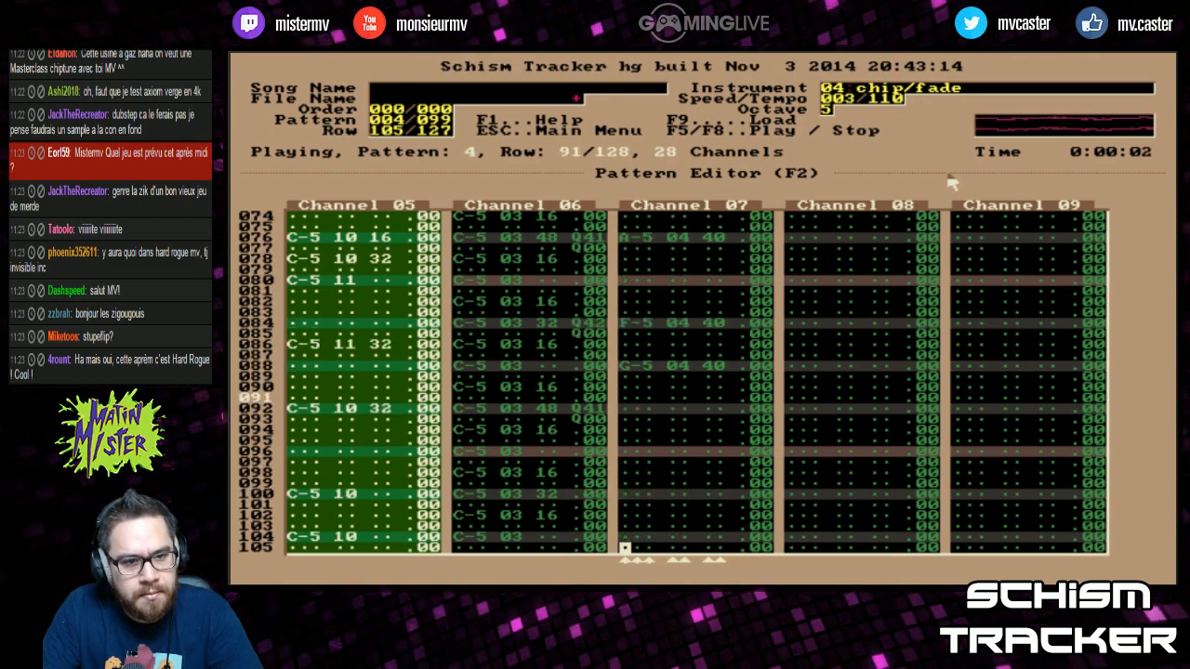
Move the G-5 note to row 92 of Channel 07 and play the pattern from the start
key("F8")
key("Page_Up")
key("Up")
key("Up")
key("F6")
key("b")
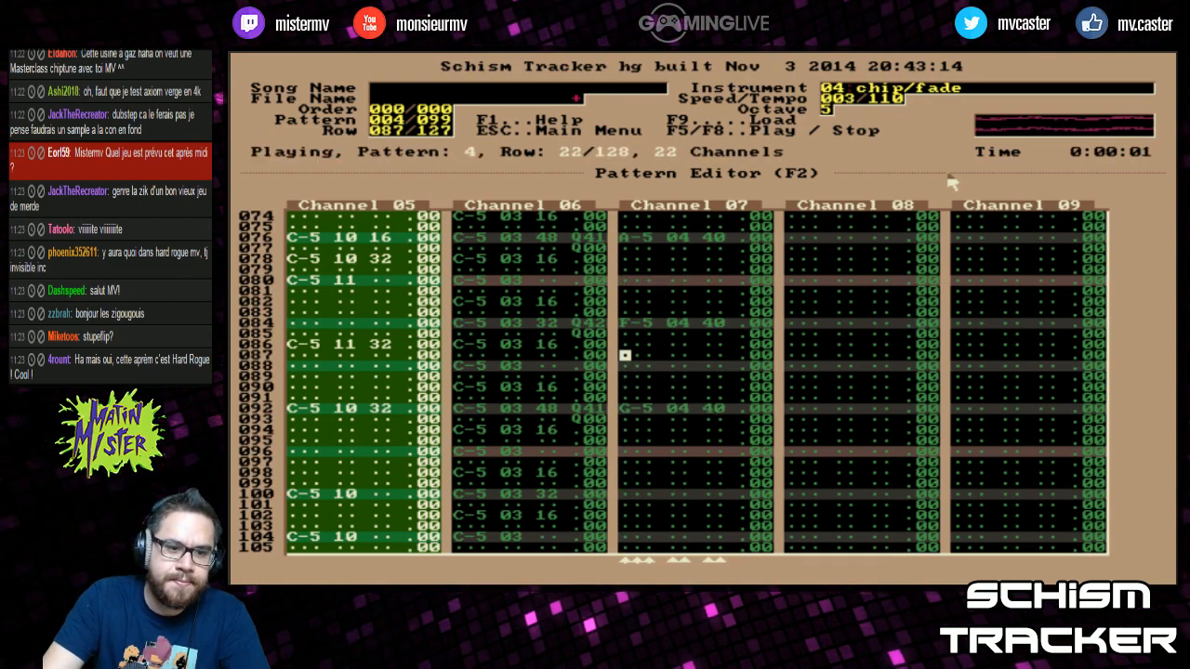
key("Page_Down")
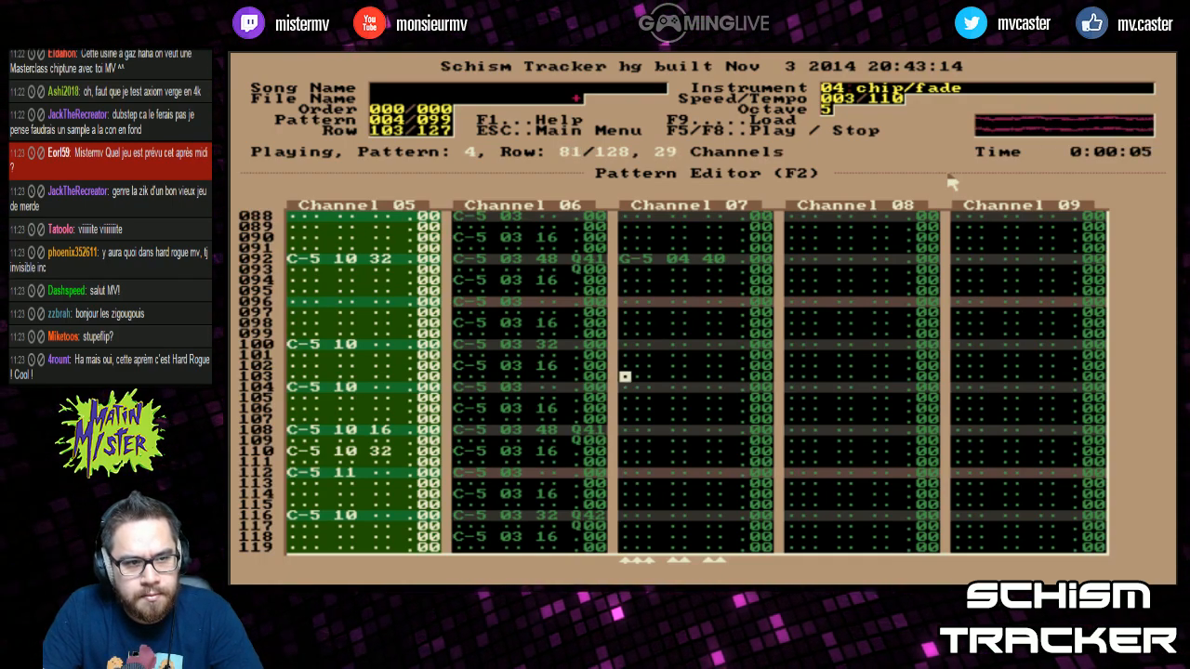
key("F8")
Add chip/fade notes F-5 at row 100, E-5 at row 108 and D-5 at row 112 of Channel 07 with volume 40
key("Up")
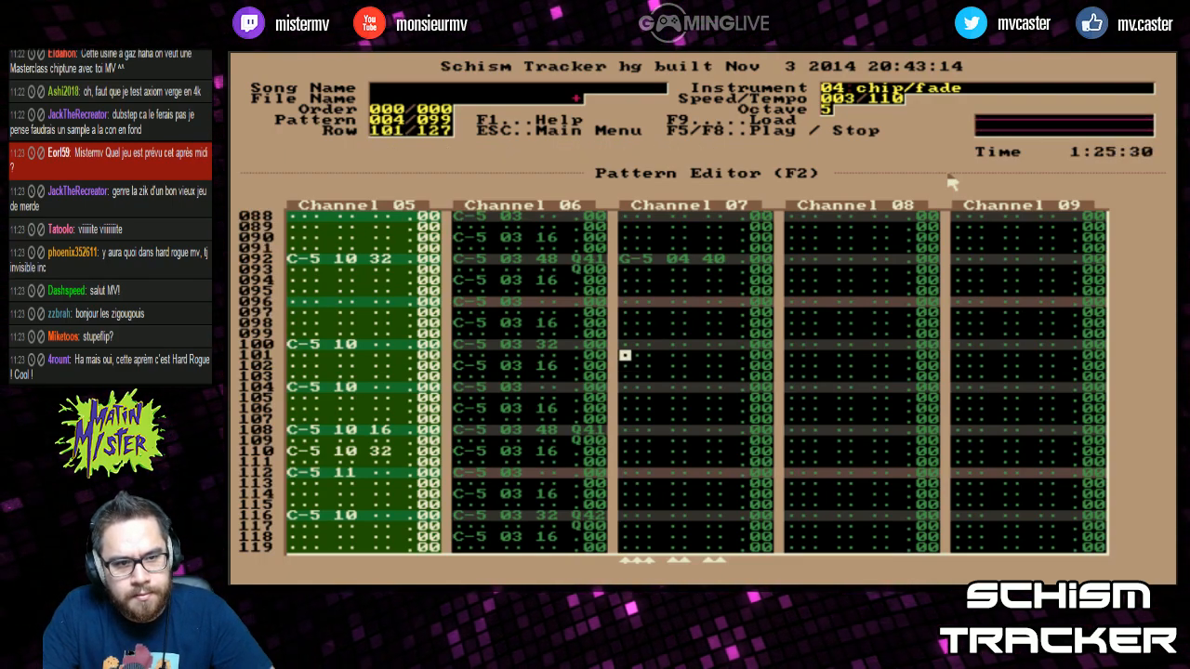
key("v")
key("Down")
key("Down")
key("Down")
key("Down")
key("Down")
key("c")
key("Down")
key("Down")
key("Down")
key("Down")
key("z")
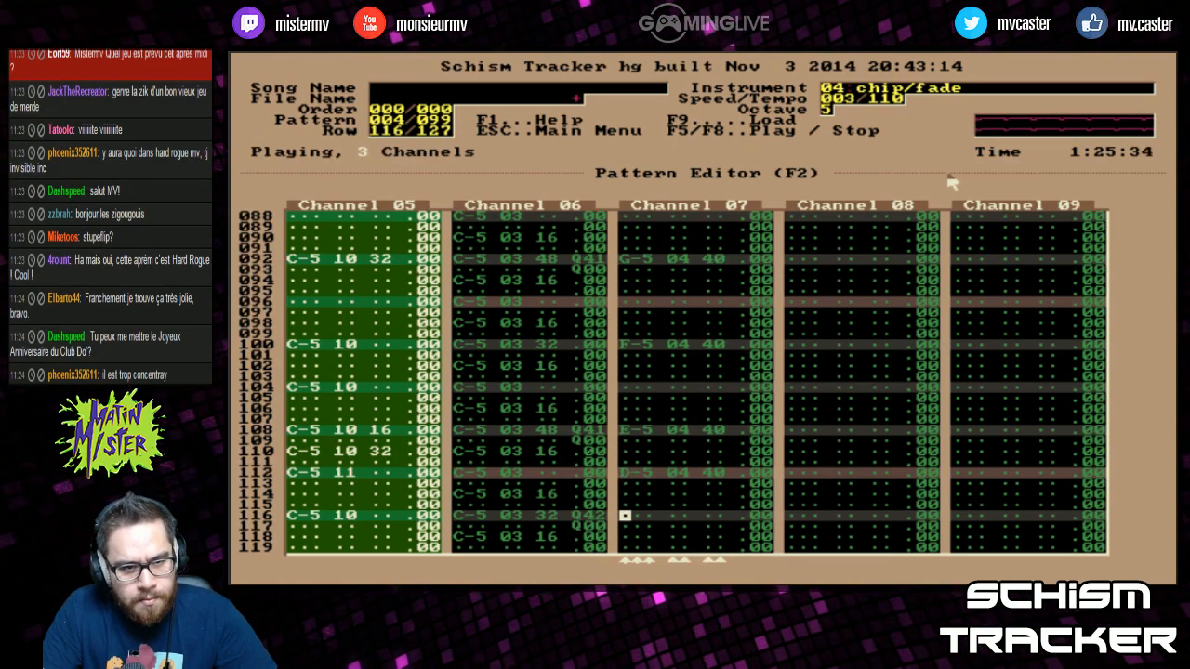
Play pattern 4 to review the Channel 07 melody up to row 112
key("F6")
key("Up")
key("Up")
key("Up")
key("Up")
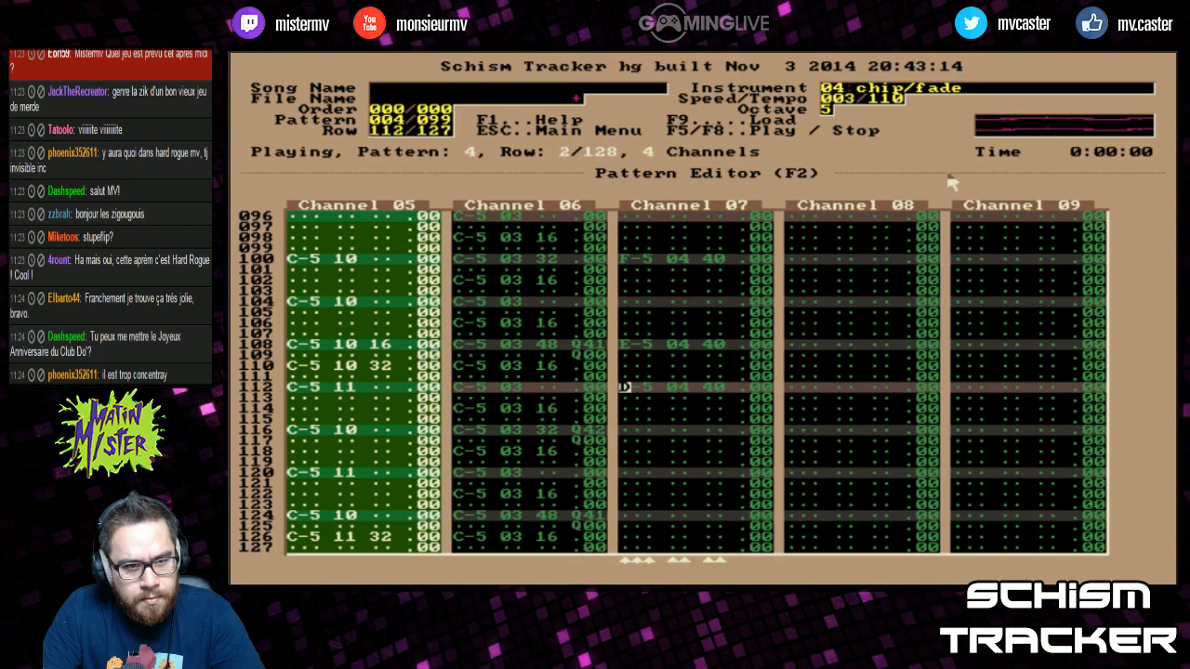
key("Page_Down")
key("Page_Up")
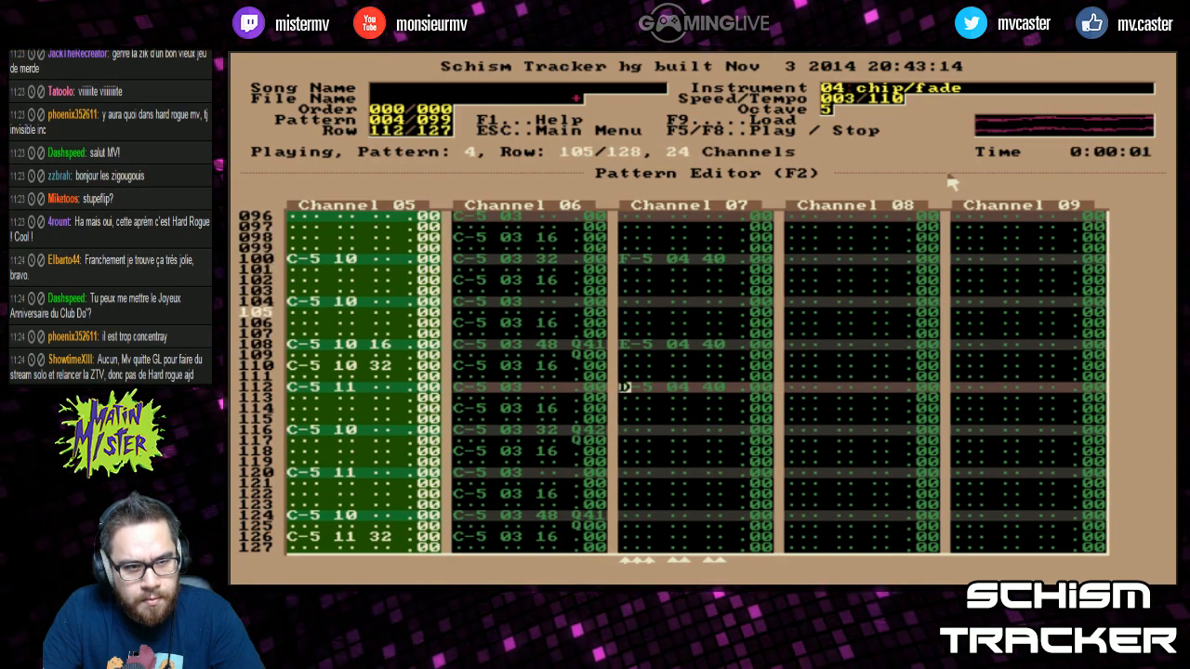
key("F8")
Add chip/fade notes E-5 at row 116, F-5 at row 120 and E-5 at row 121 of Channel 07 with volume 40
key("F7")
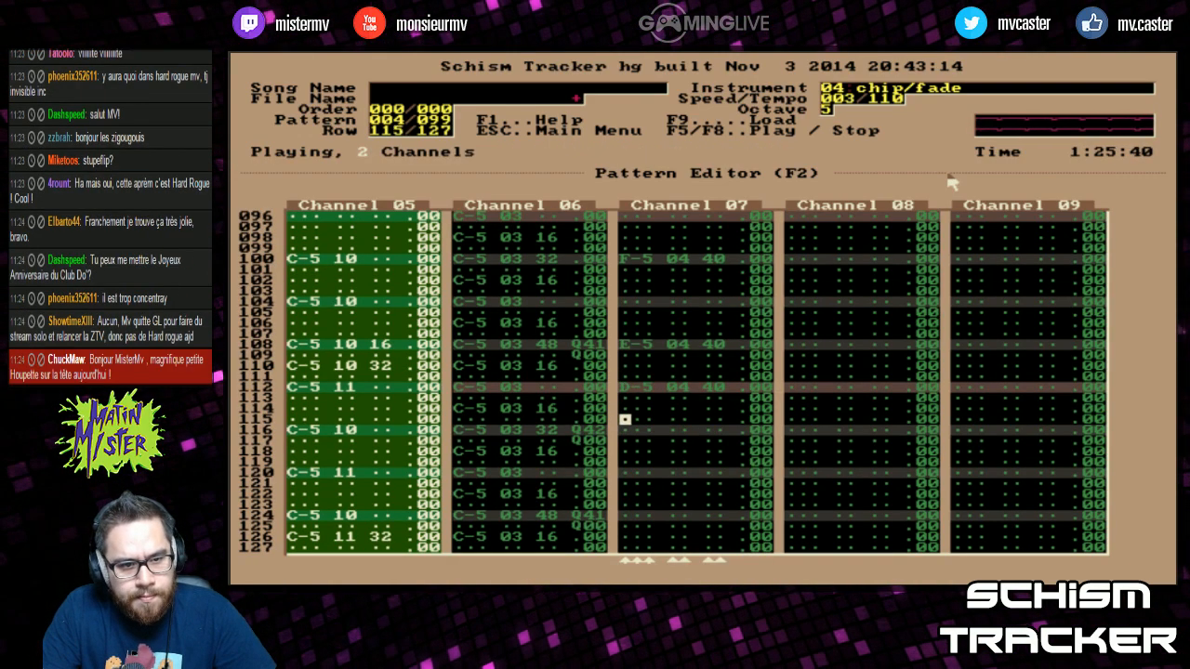
key("v")
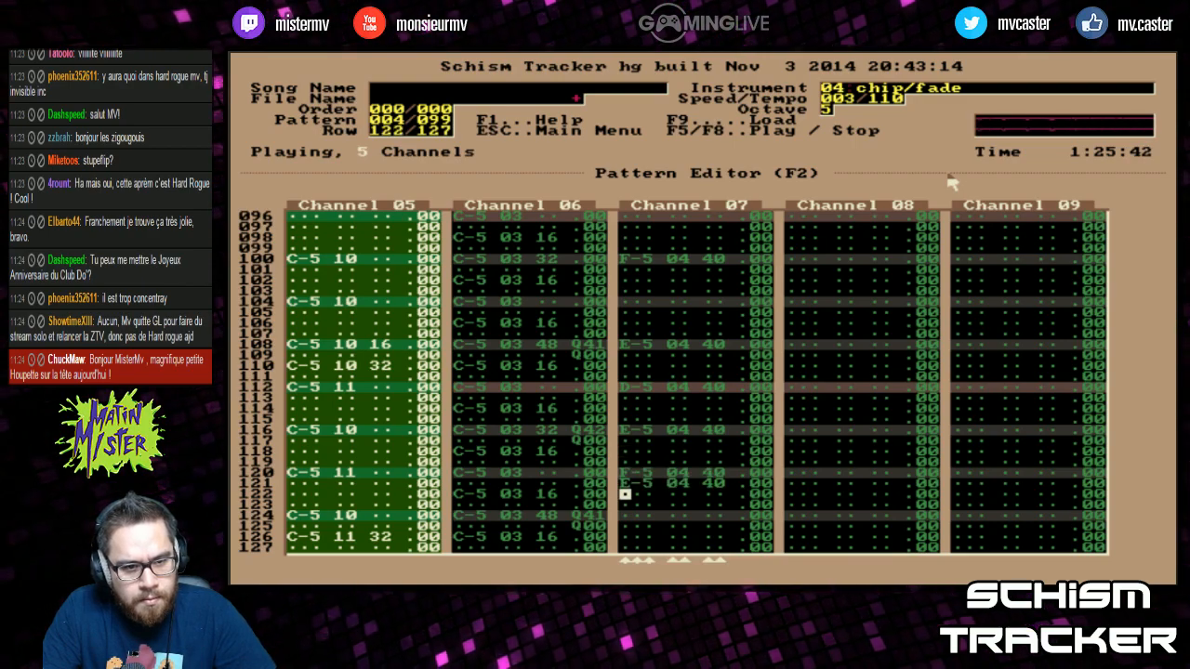
key("c")
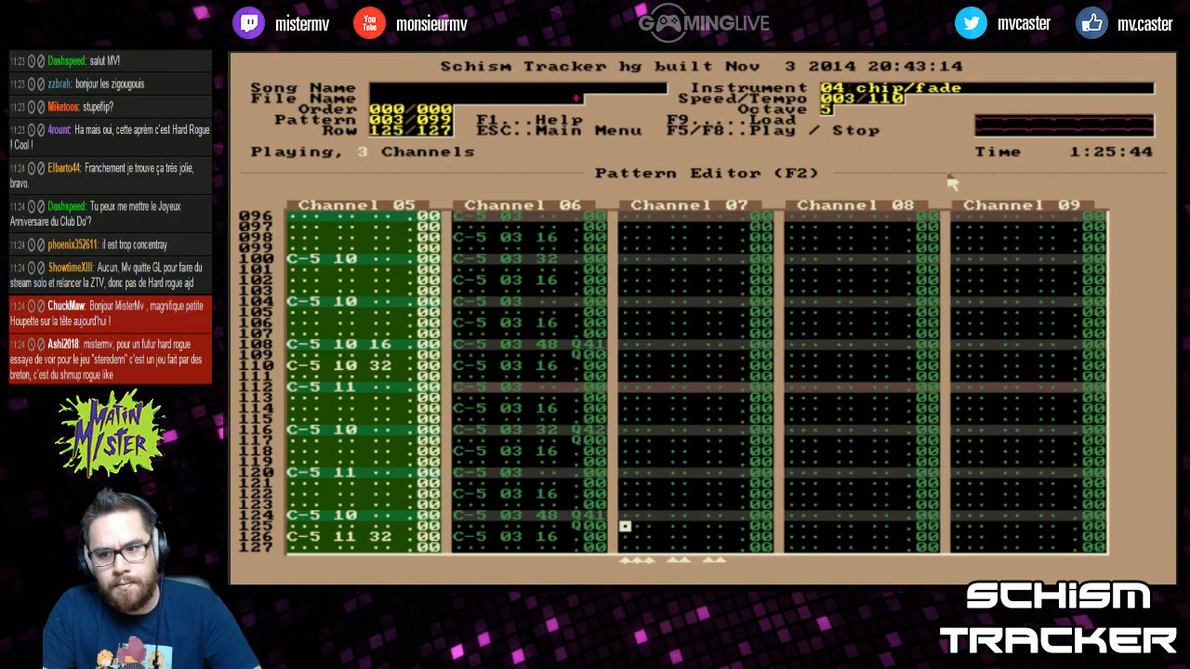
Copy the whole Channel 07 melody of pattern 4 and paste it into Channel 08 starting at row 6
key("F5")
key("alt+l")
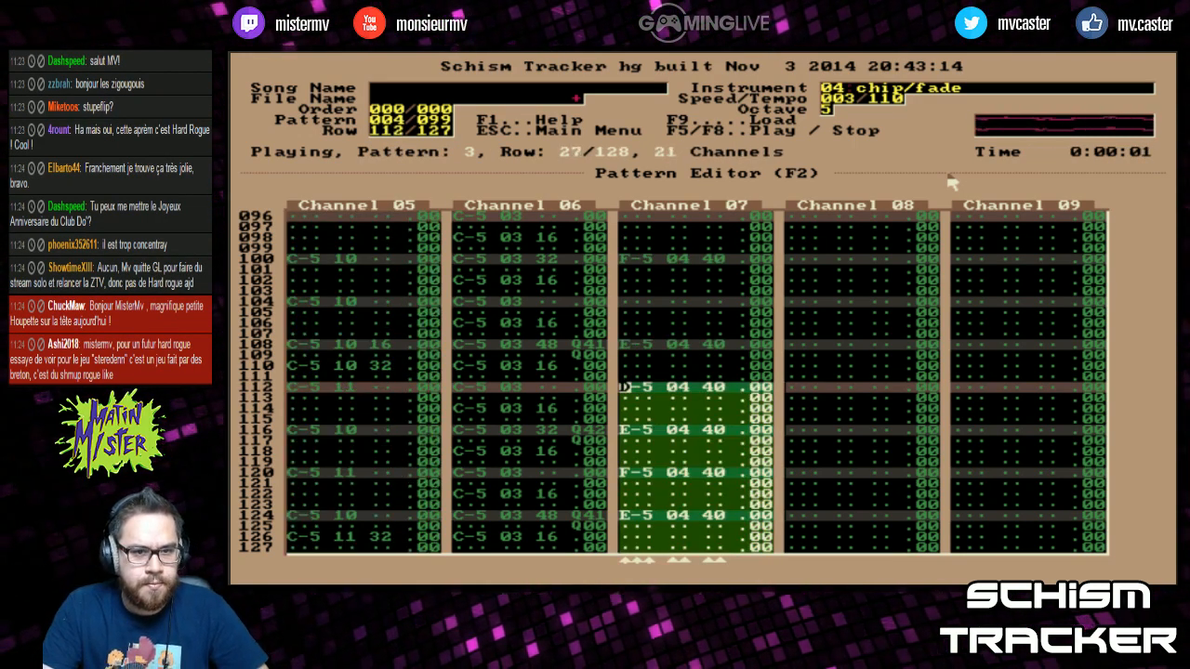
key("Home")
key("alt+c")
key("Tab")
key("Down")
key("Down")
key("Down")
key("Down")
key("Down")
key("Down")
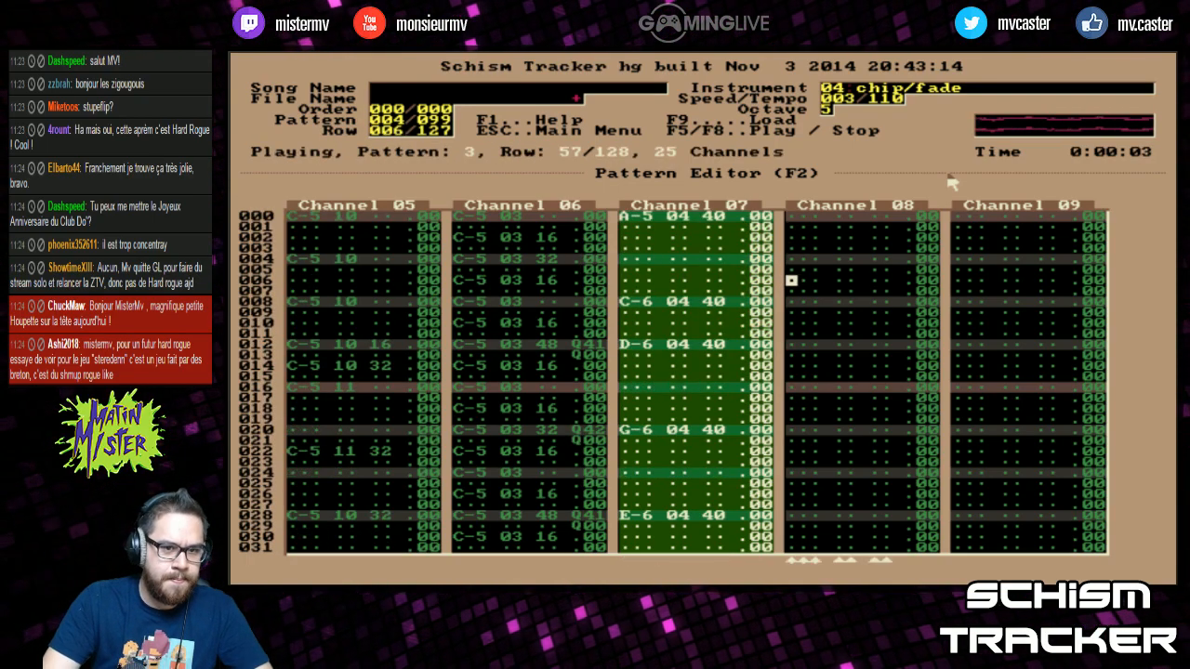
key("alt+p")
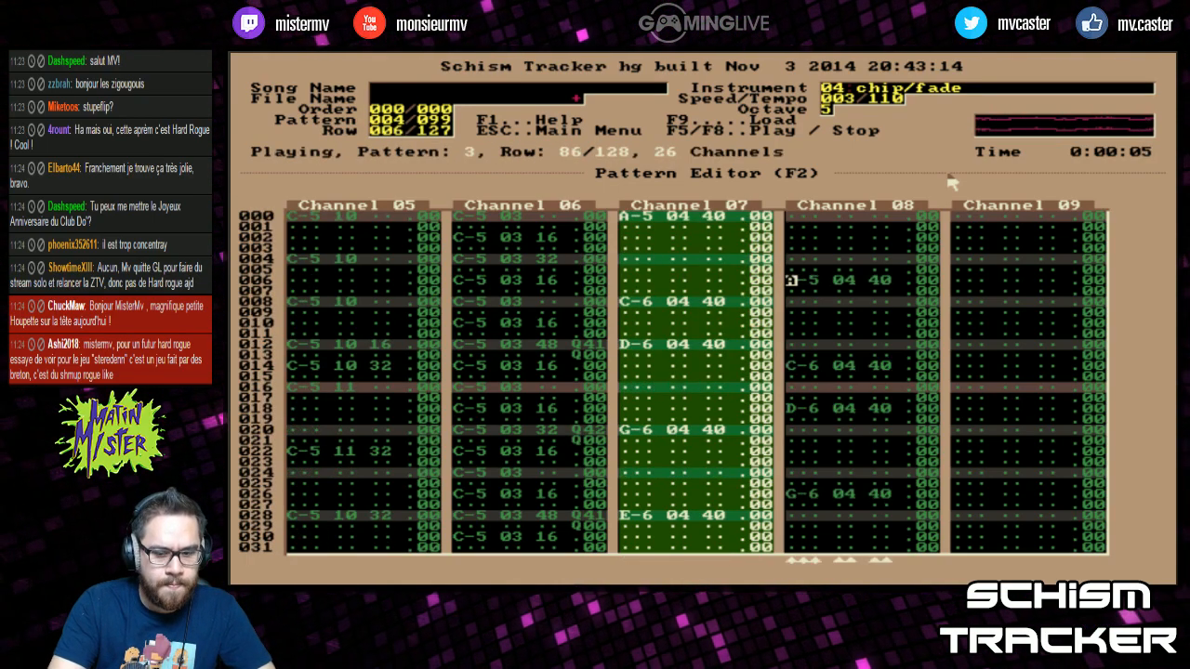
Set the panning of Channel 08 to Surround and return to the pattern editor
key("F11")
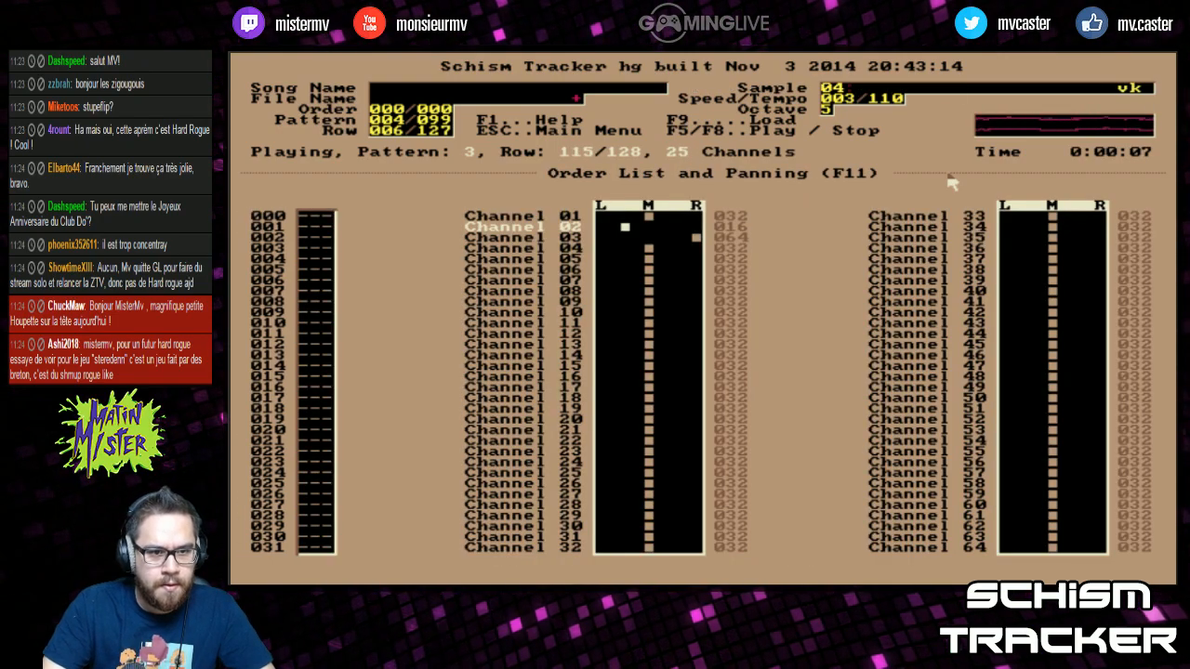
key("Down")
key("Down")
key("Down")
key("Down")
key("Down")
key("Down")
key("s")
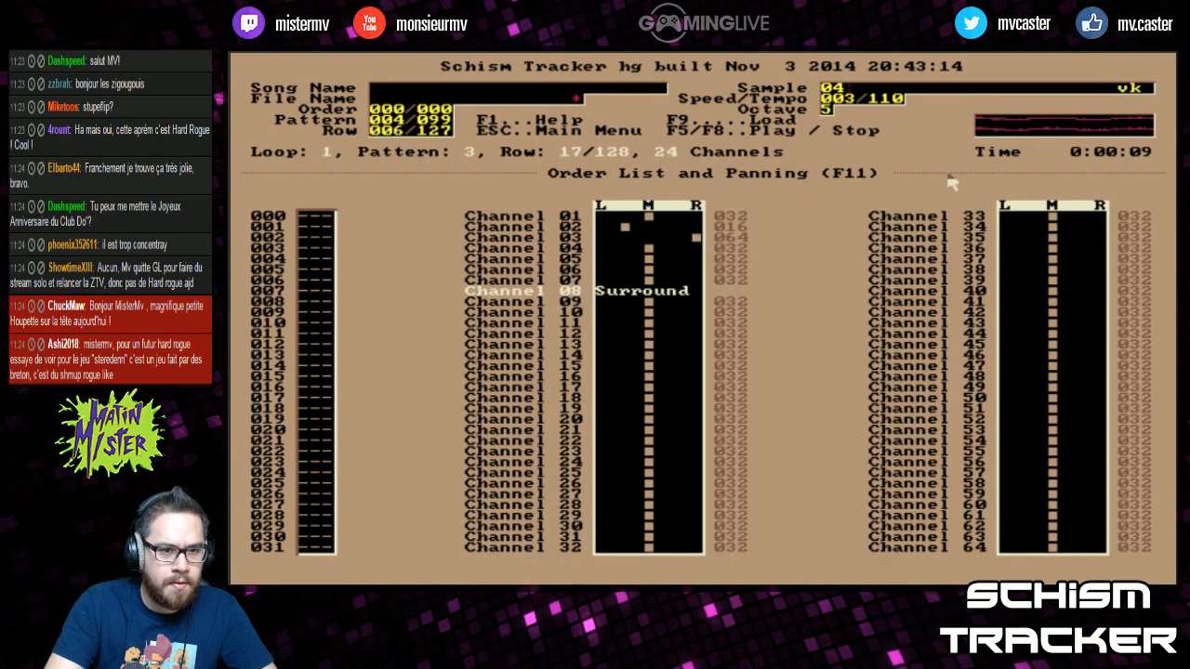
key("F11")
type("0")
key("Return")
key("F2")
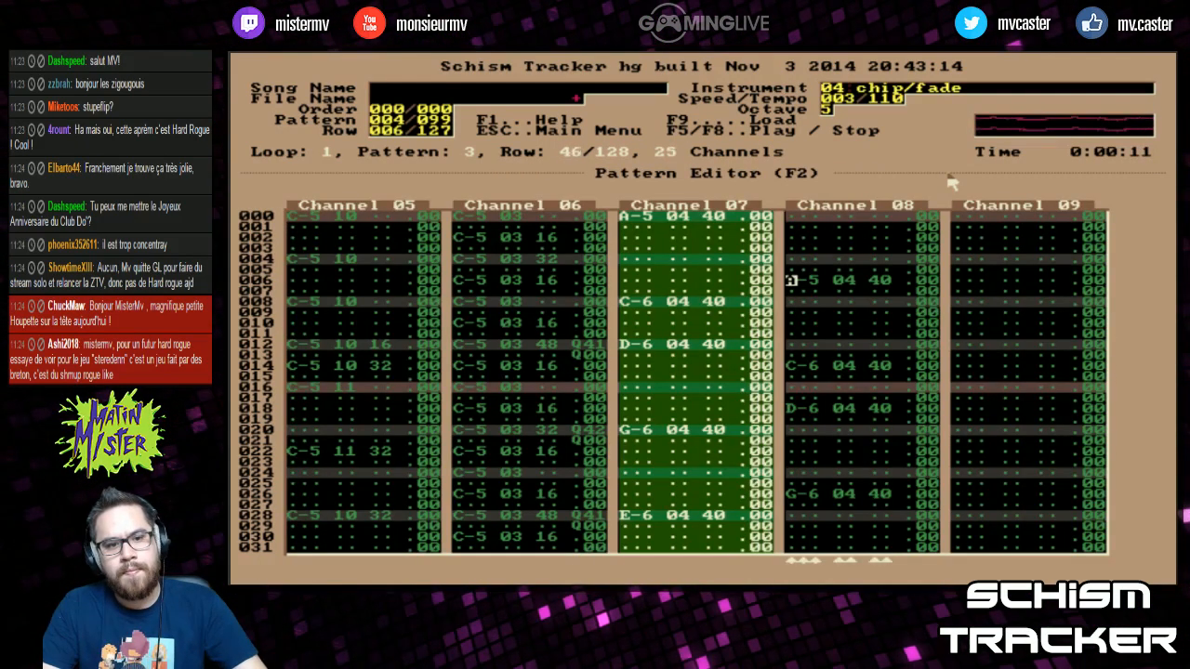
Add a C-5 note with instrument 13 white noise at row 0 of Channel 09
key("Tab")
key("Page_Up")
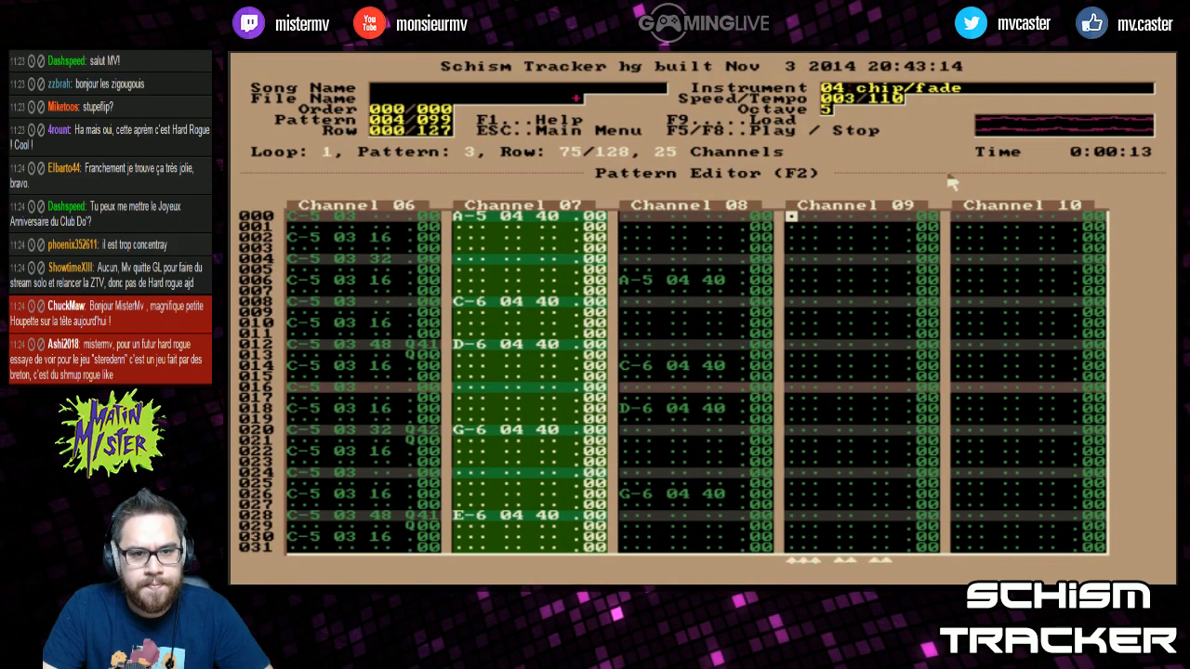
key("greater")
key("greater")
key("greater")
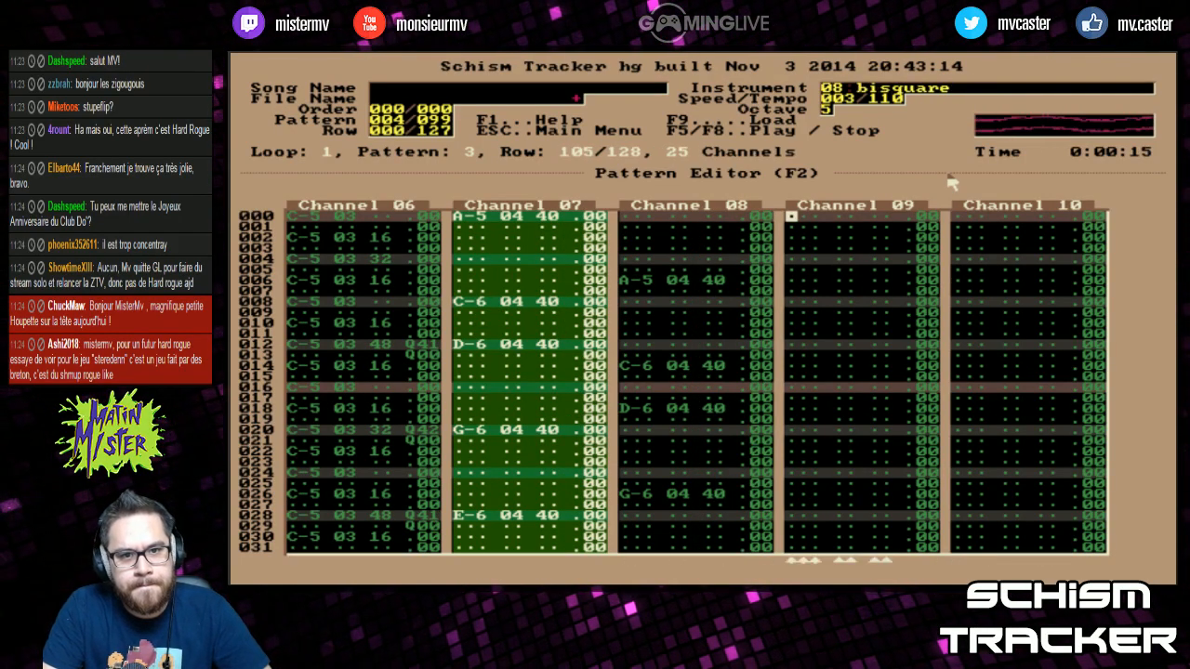
key("less")
key("less")
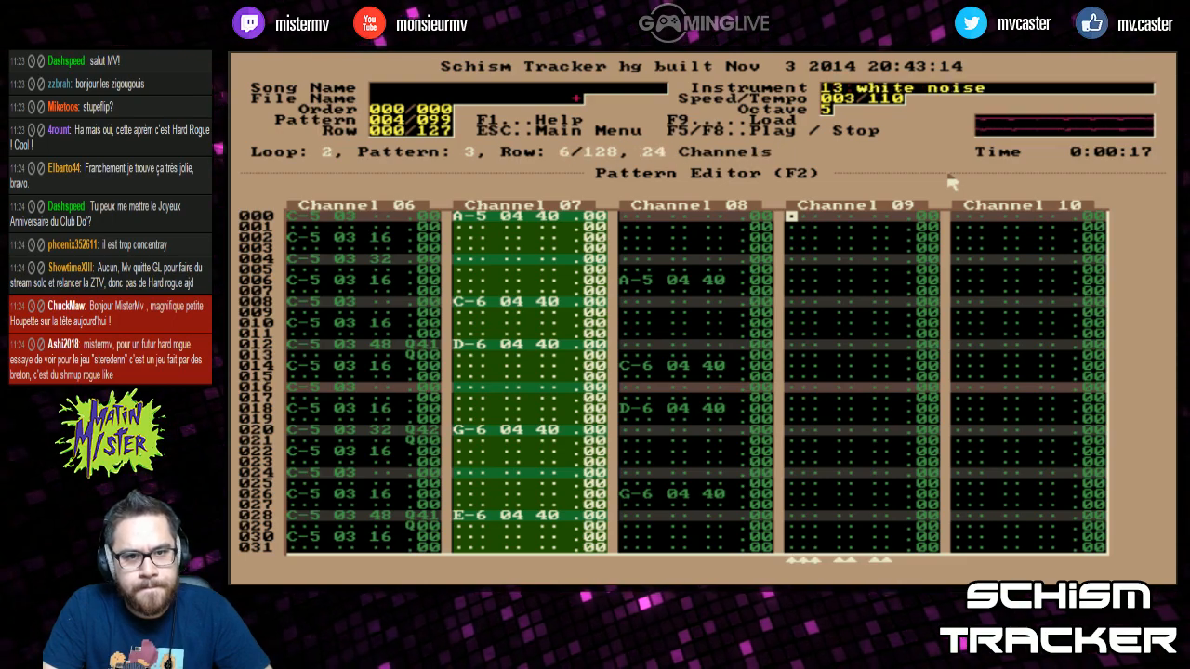
key("z")
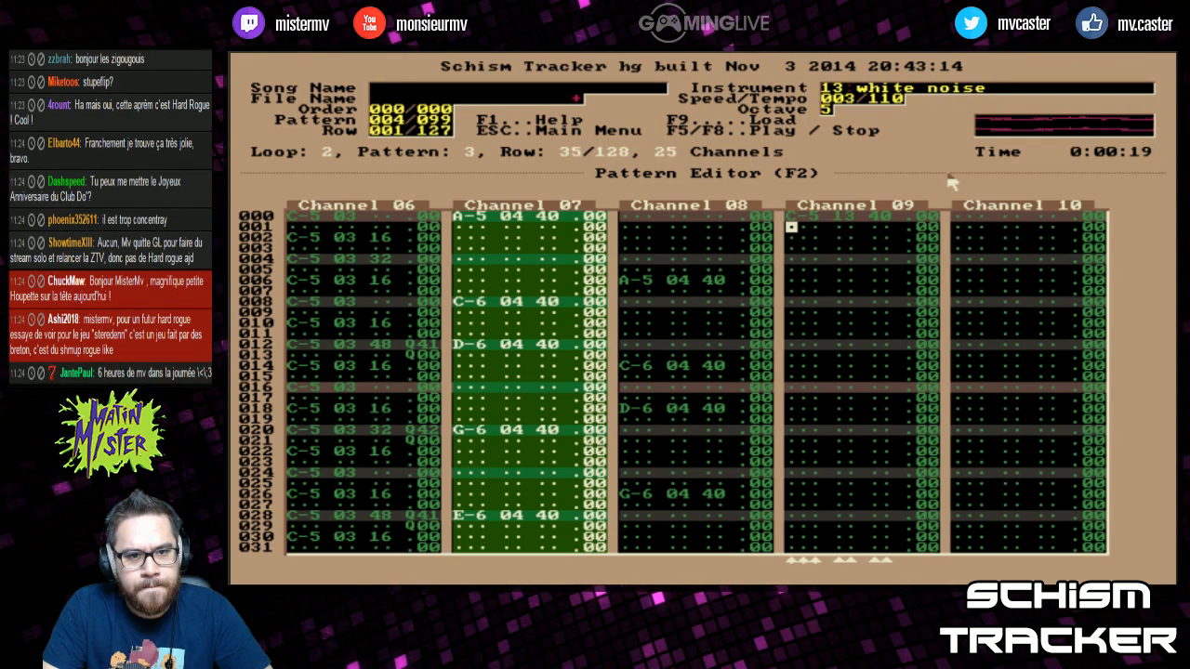
Clear the white noise note's volume, give it effect D02, fill D00 down Channel 09 to row 30 and play the pattern
key("Right")
key("Right")
key("Down")
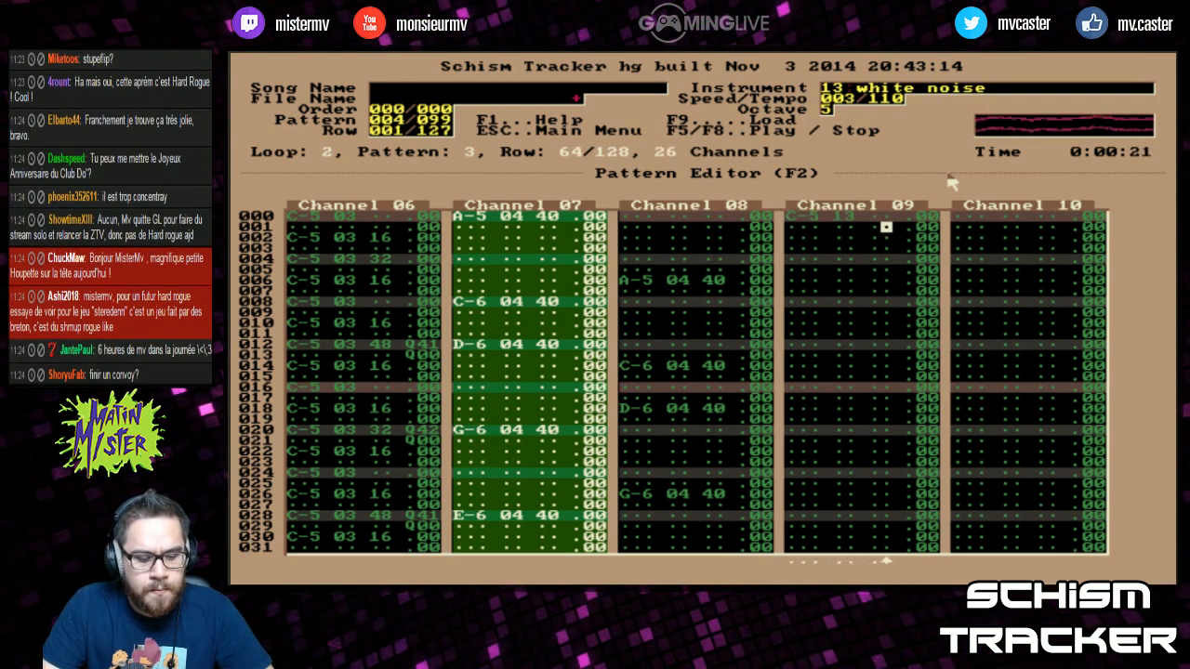
key("Down")
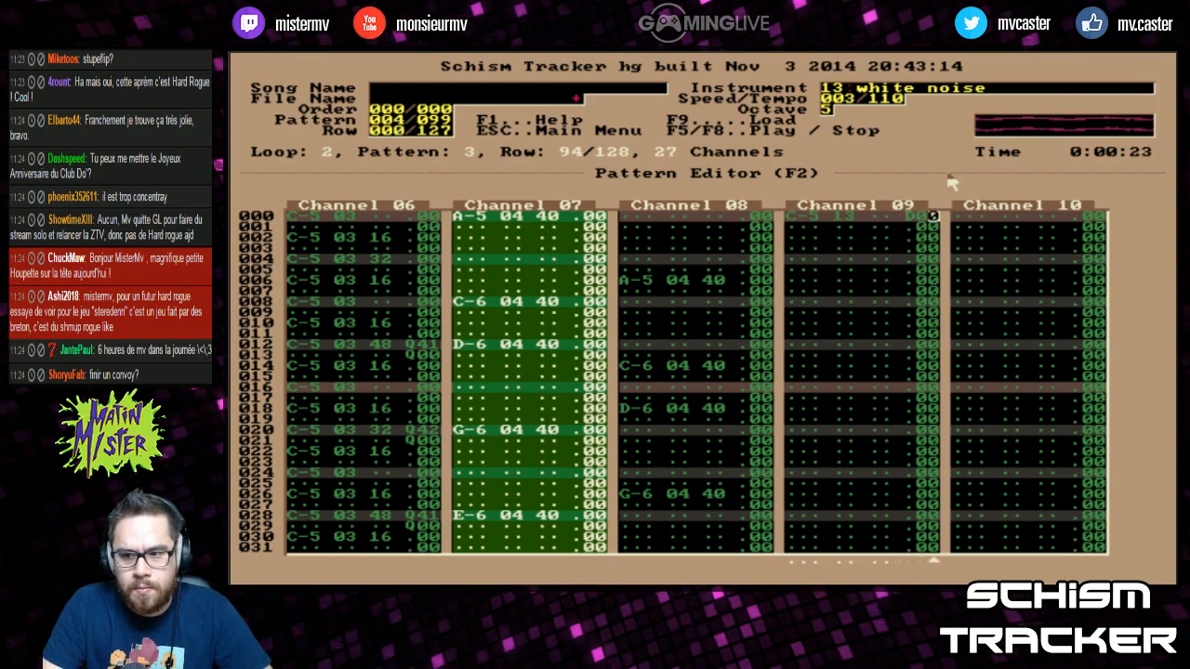
key("2")
key("space")
key("space")
key("space")
key("space")
key("space")
key("space")
key("space")
key("space")
key("space")
key("space")
key("space")
key("space")
key("space")
key("space")
key("space")
key("space")
key("space")
key("space")
key("space")
key("space")
key("F5")
Try effect D01 on the white noise note at row 0 of Channel 09 and play the pattern
key("Left")
key("Left")
key("Left")
key("Left")
key("Left")
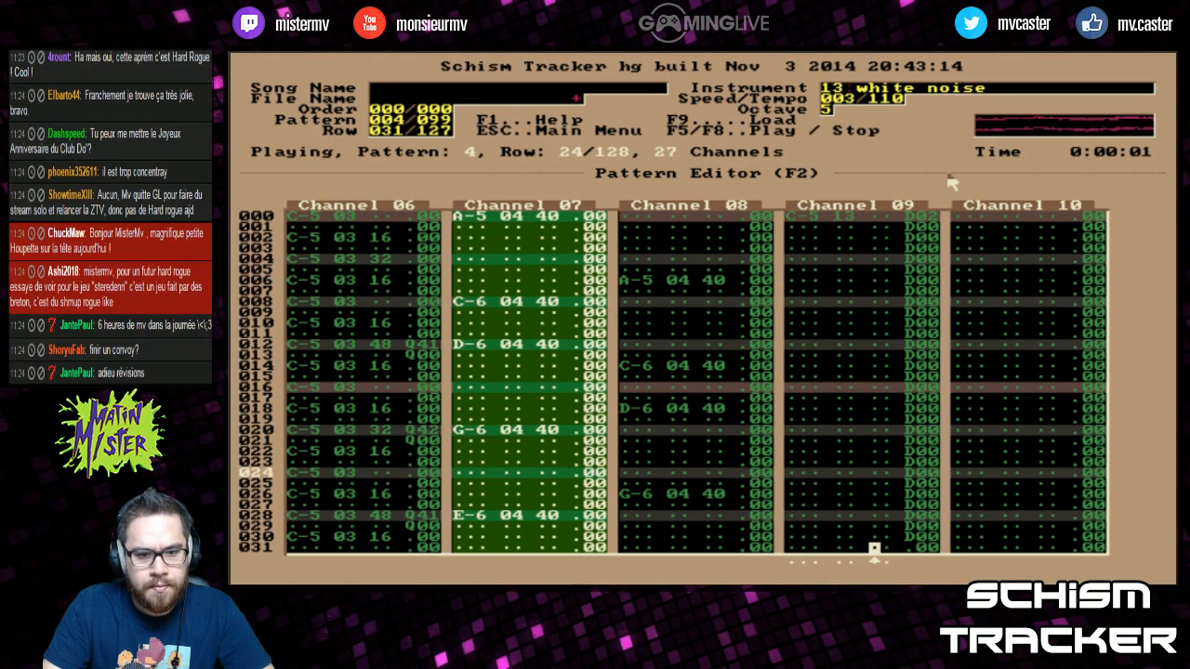
key("Down")
key("Page_Up")
key("Page_Up")
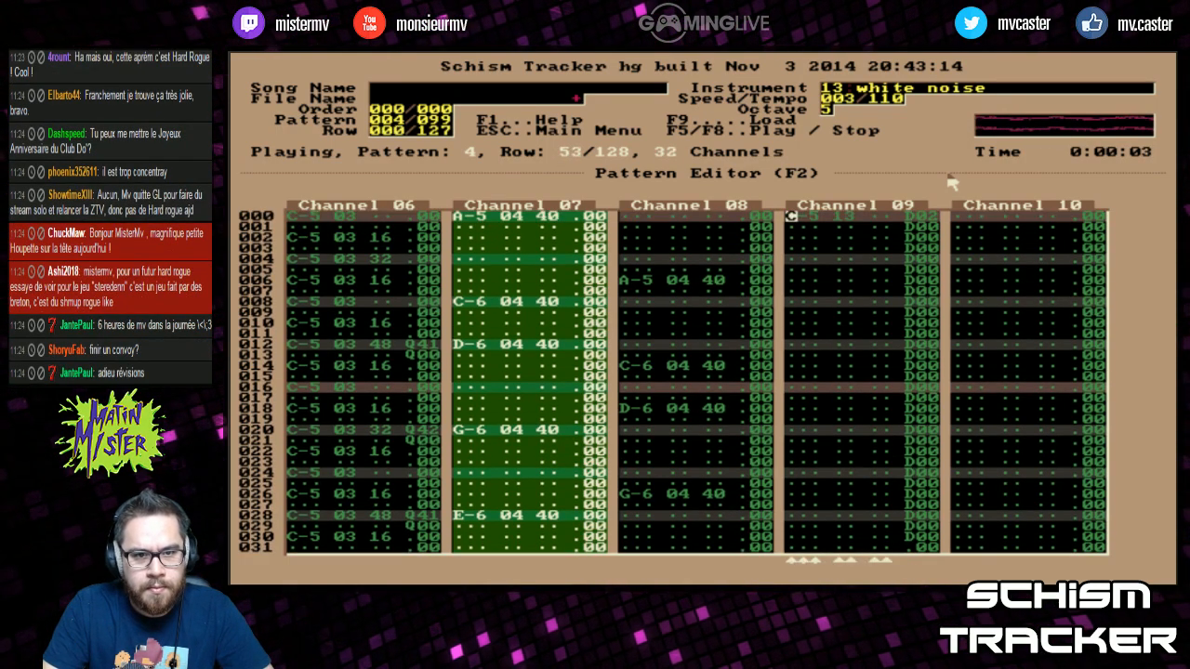
key("Right")
key("Right")
key("Right")
key("Right")
key("Right")
key("1")
key("F5")
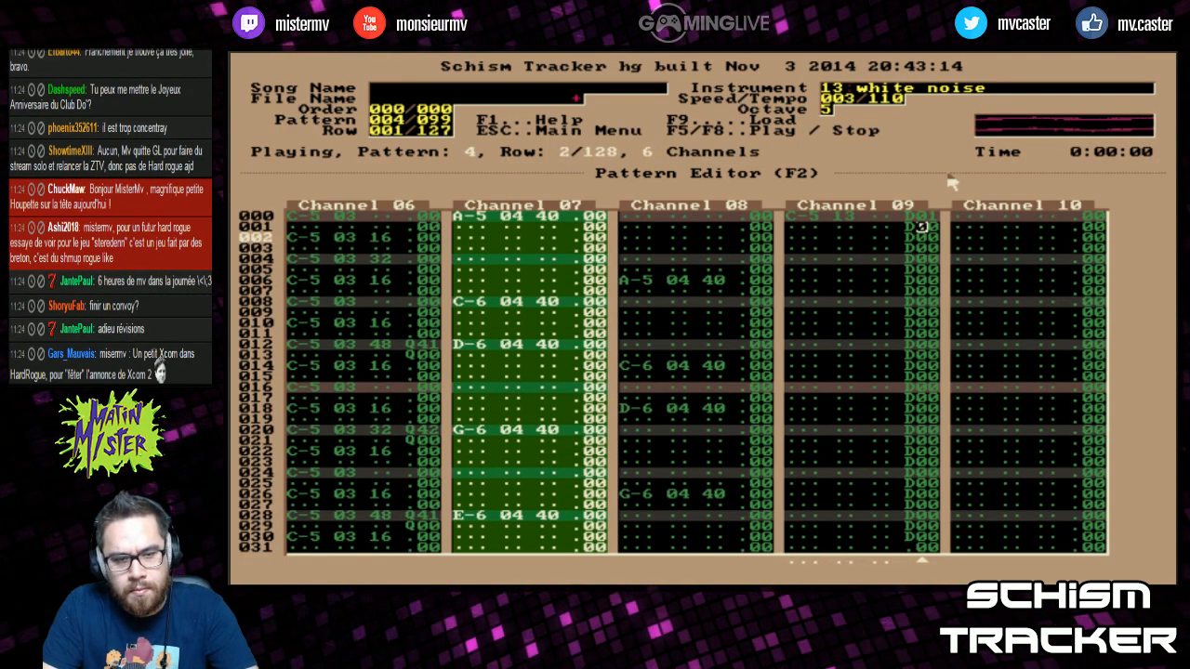
key("F8")
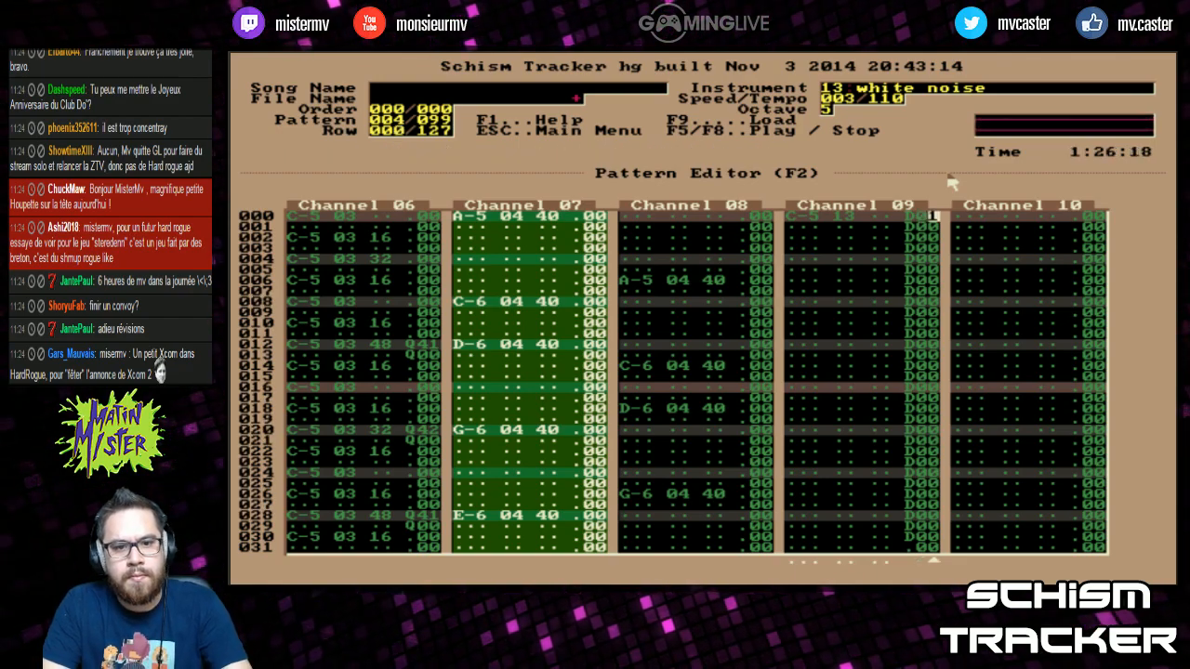
Fill the order list with patterns 000 to 004 in sequence, play the song and append a sixth entry
key("F5")
key("F11")
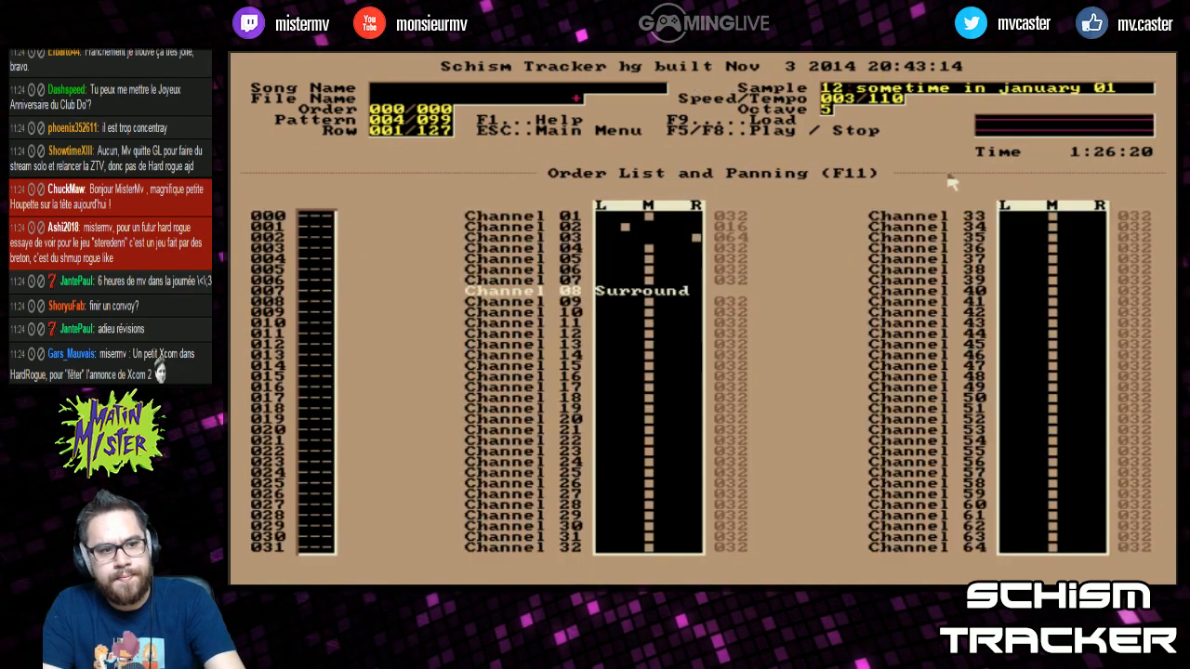
key("Tab")
key("Tab")
key("F5")
key("F11")
key("Down")
type("001 ")
type("002 ")
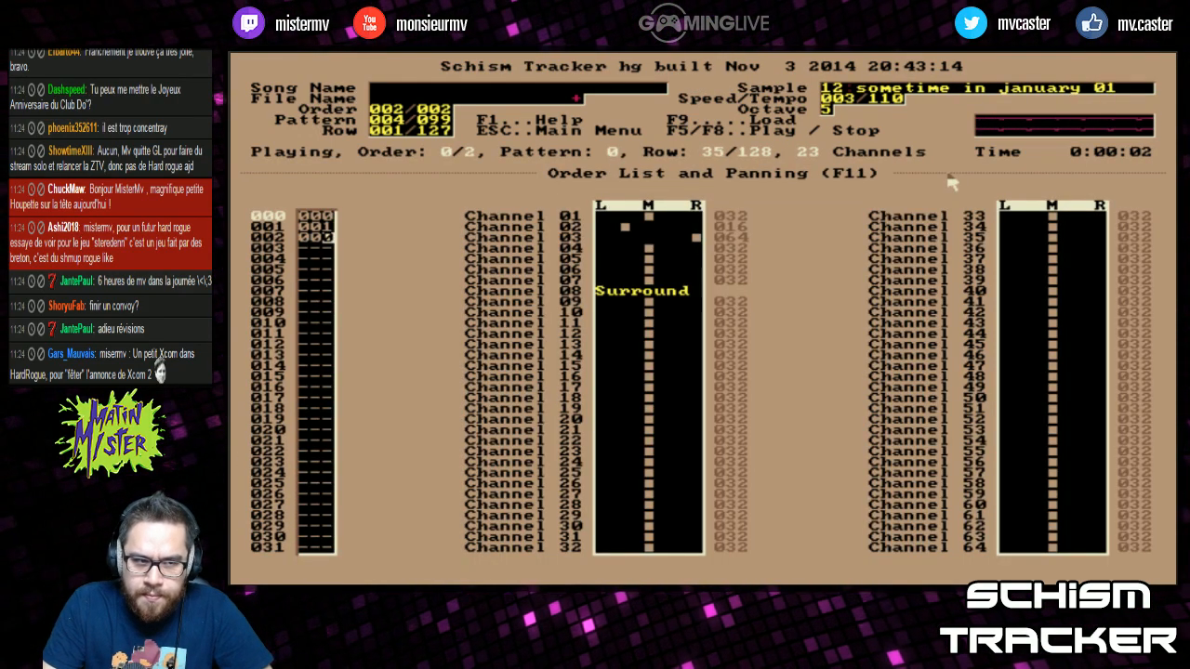
type("003 004")
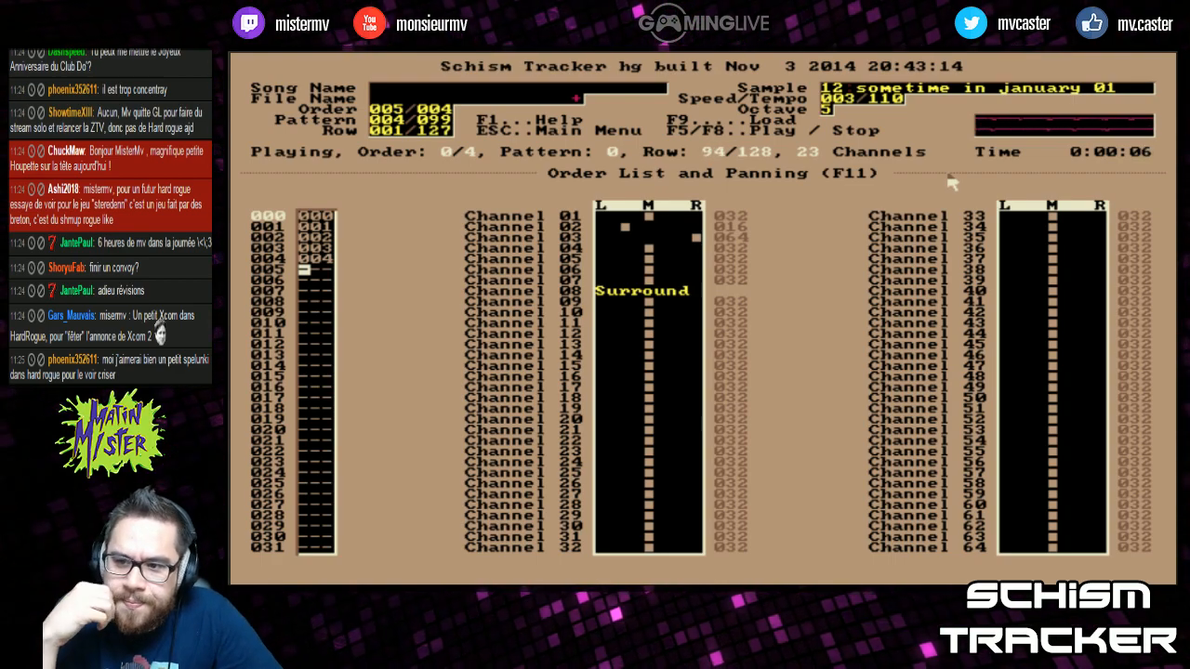
key("F5")
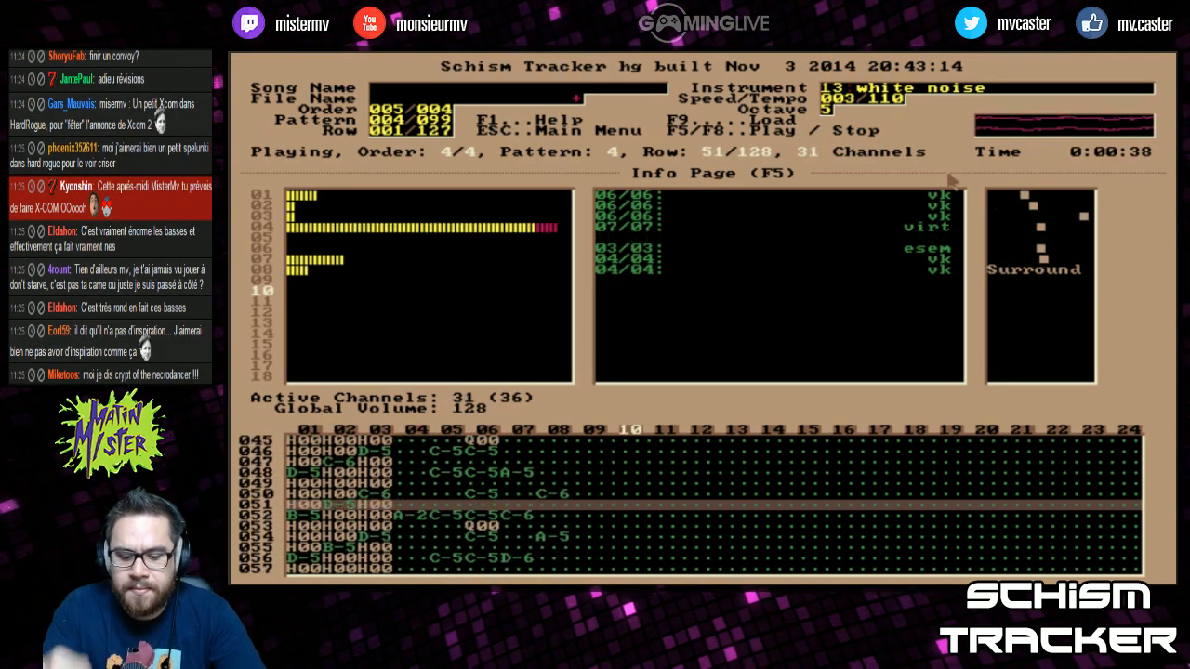
key("F11")
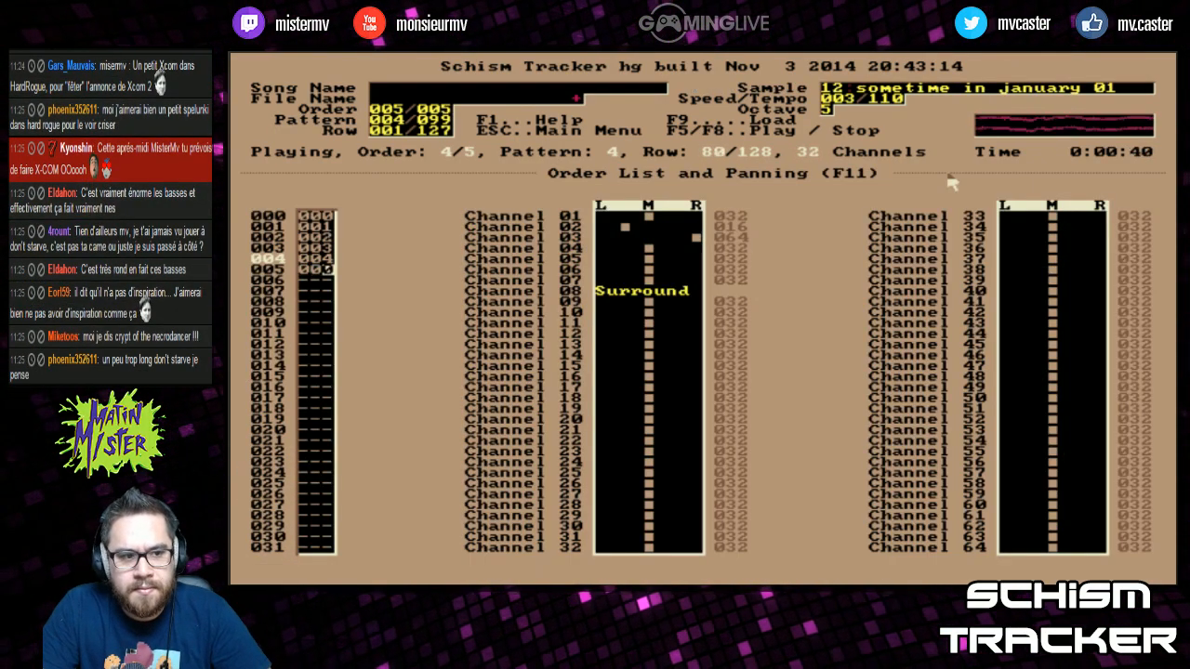
Play pattern 4, select all rows of its 64 channels and copy them
key("F2")
key("Home")
key("Home")
key("Home")
key("Tab")
key("F6")
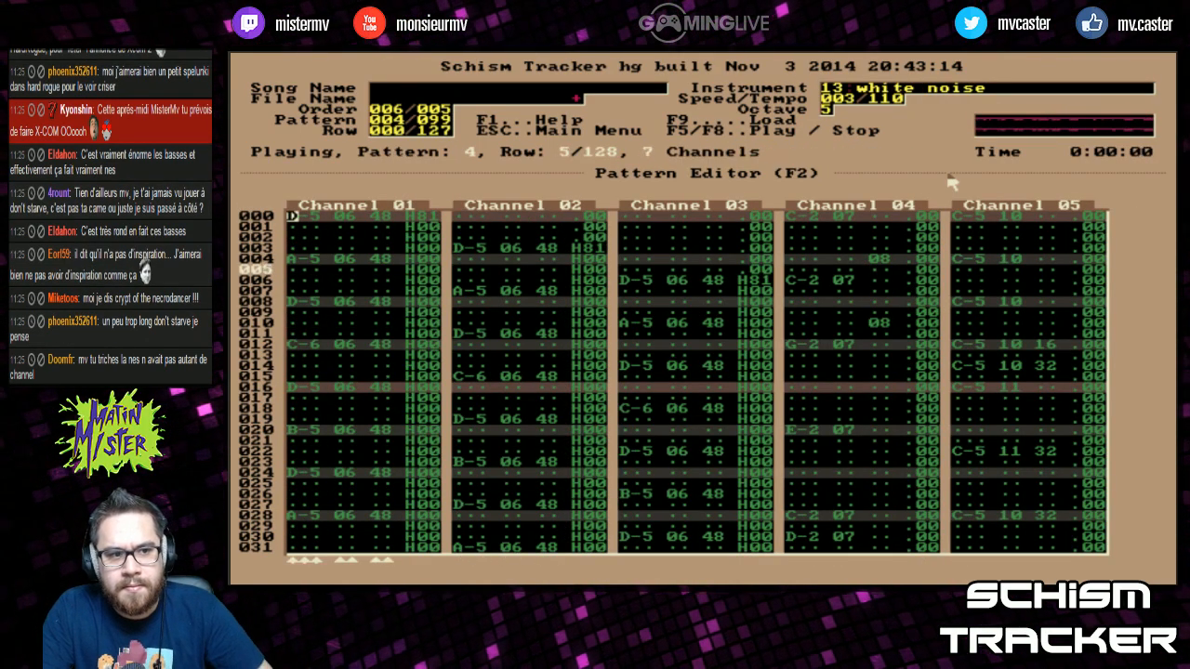
key("End")
key("End")
key("End")
key("alt+c")
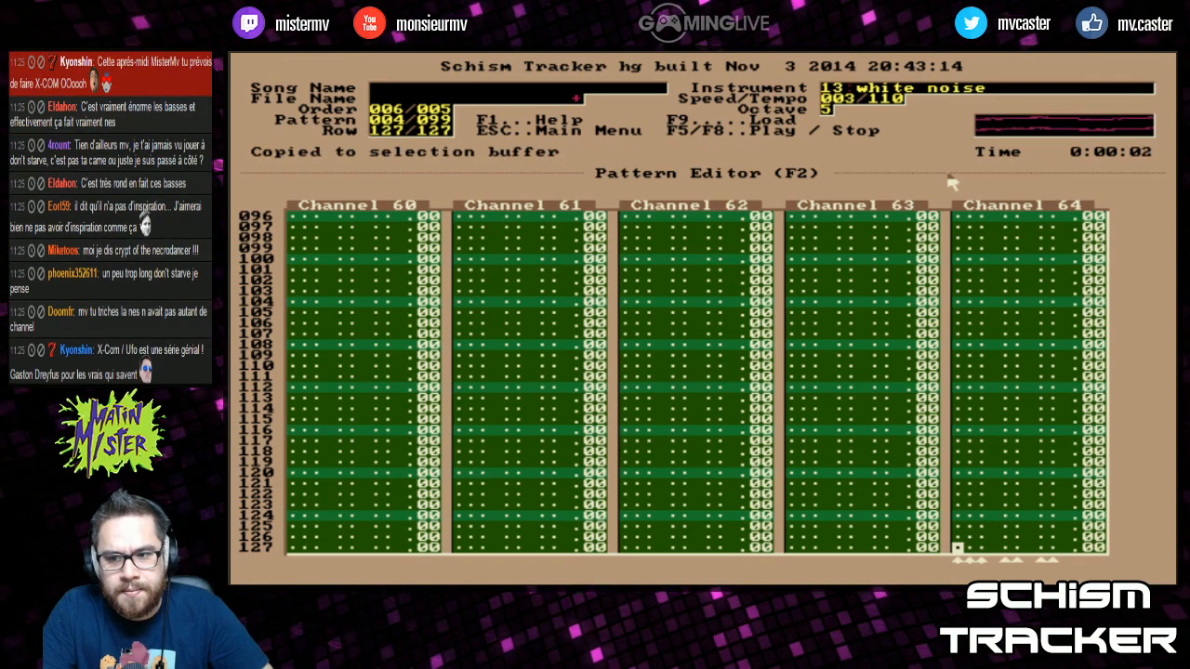
Stop playback and paste the copied channels into pattern 5 from row 0 of Channel 01
key("Home")
key("Home")
key("Home")
key("F8")
key("KP_Add")
key("alt+p")
key("Tab")
key("Tab")
key("Tab")
key("Tab")
key("Tab")
key("Tab")
key("Tab")
key("Tab")
key("Tab")
key("Tab")
key("Tab")
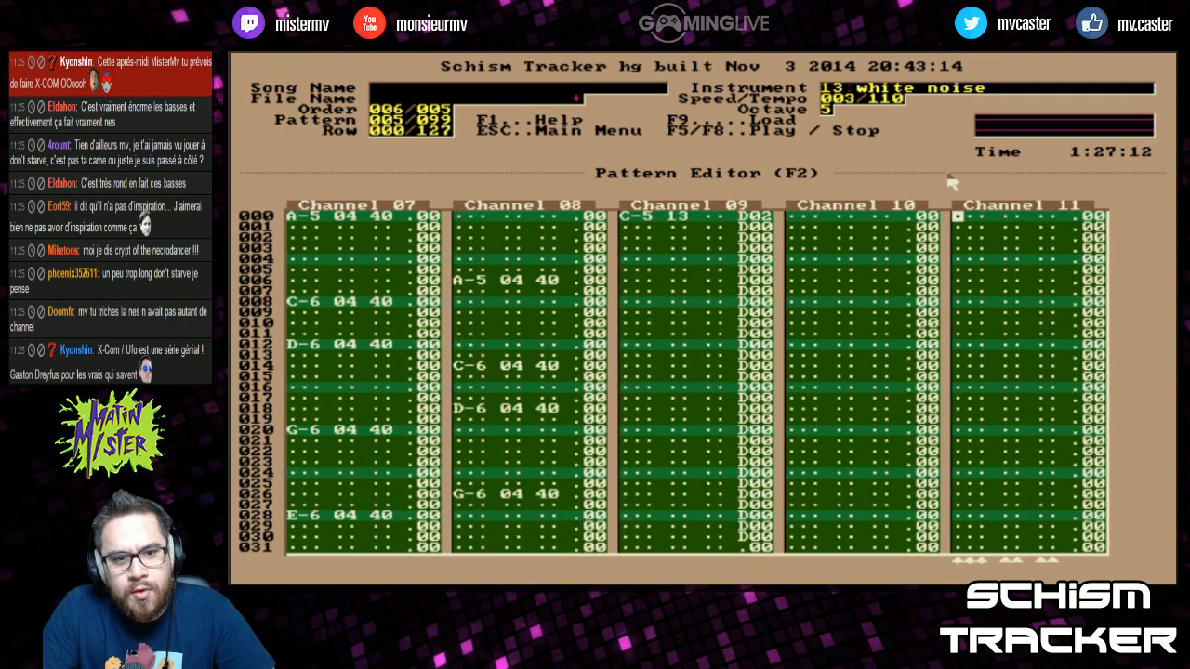
key("shift+Down")
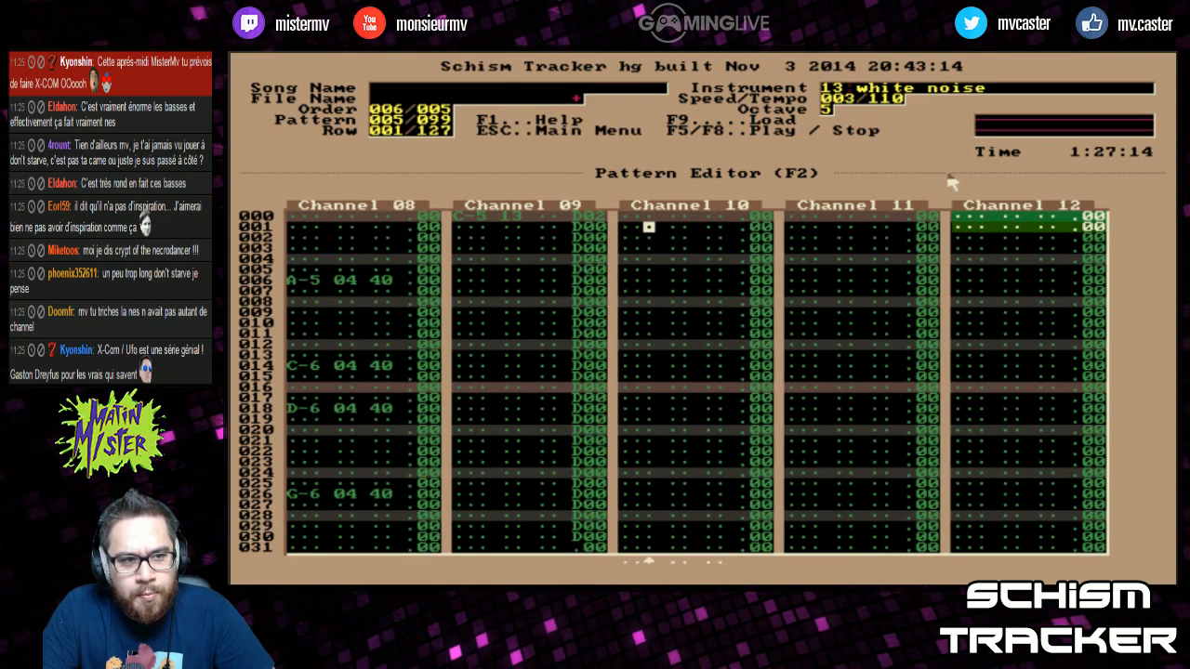
Save the module under the file name melanc in the D:\schism\nes directory
key("Escape")
key("Return")
key("Up")
key("Up")
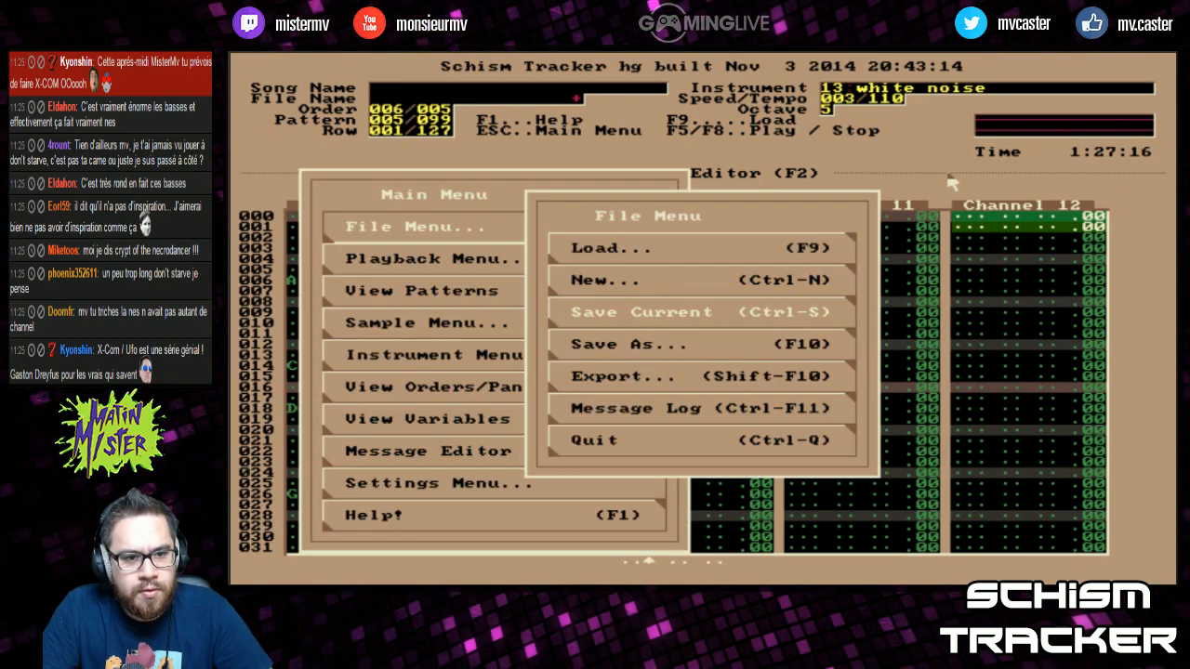
key("Down")
key("Return")
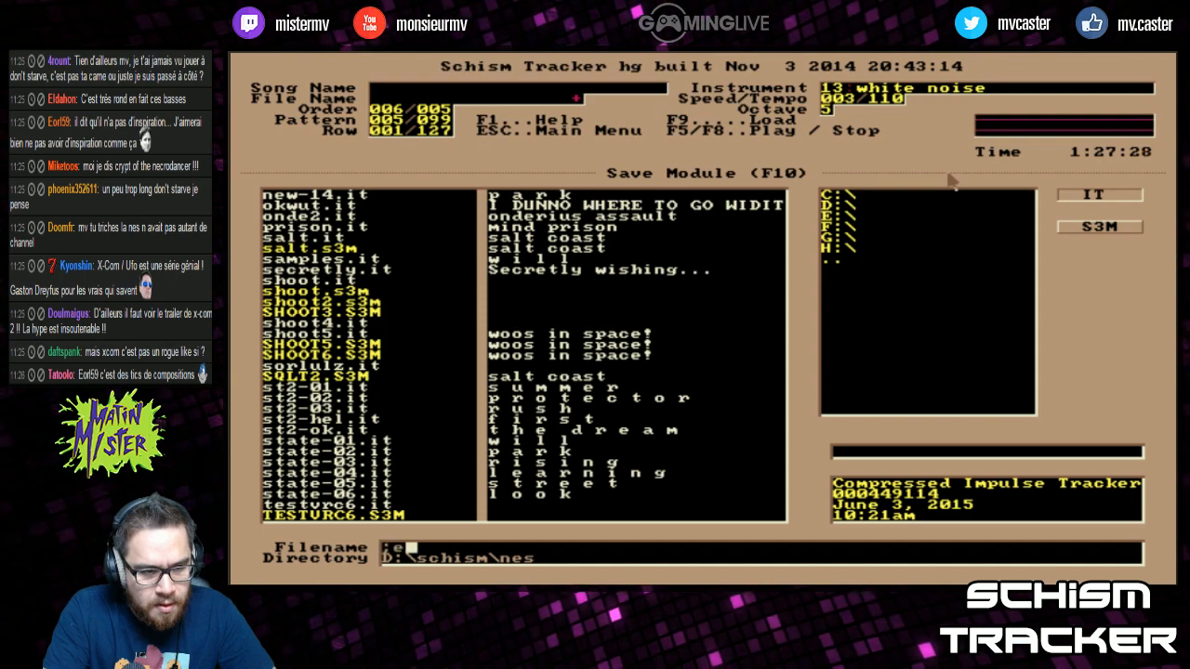
type("melgn")
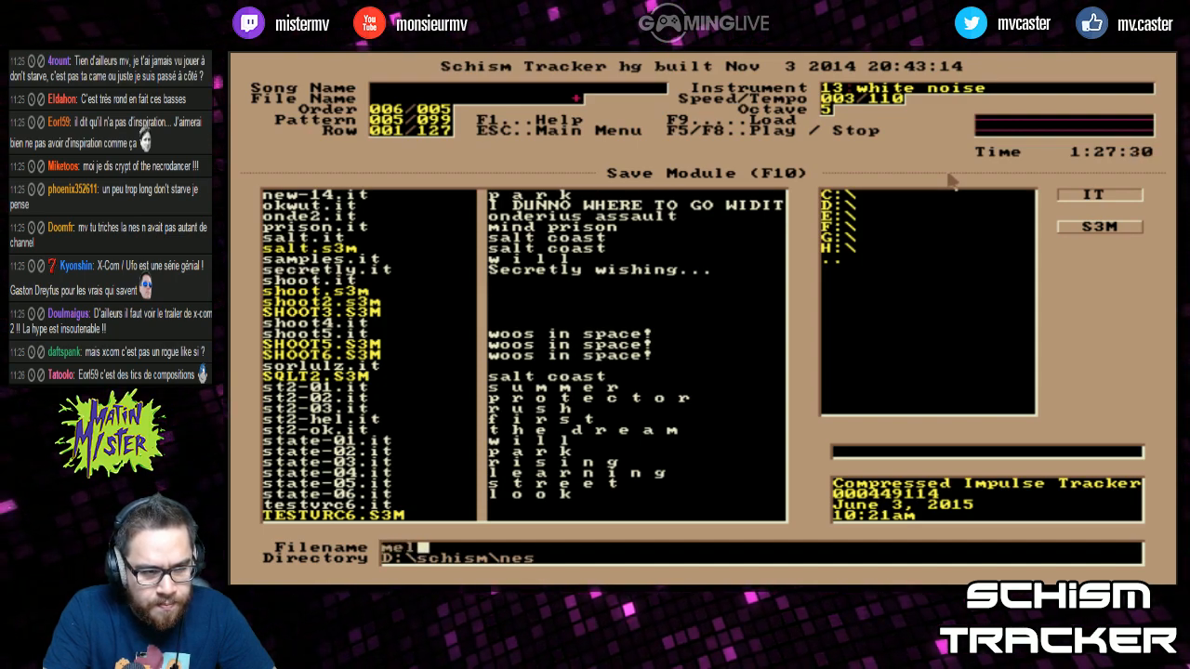
key("BackSpace")
type("anc")
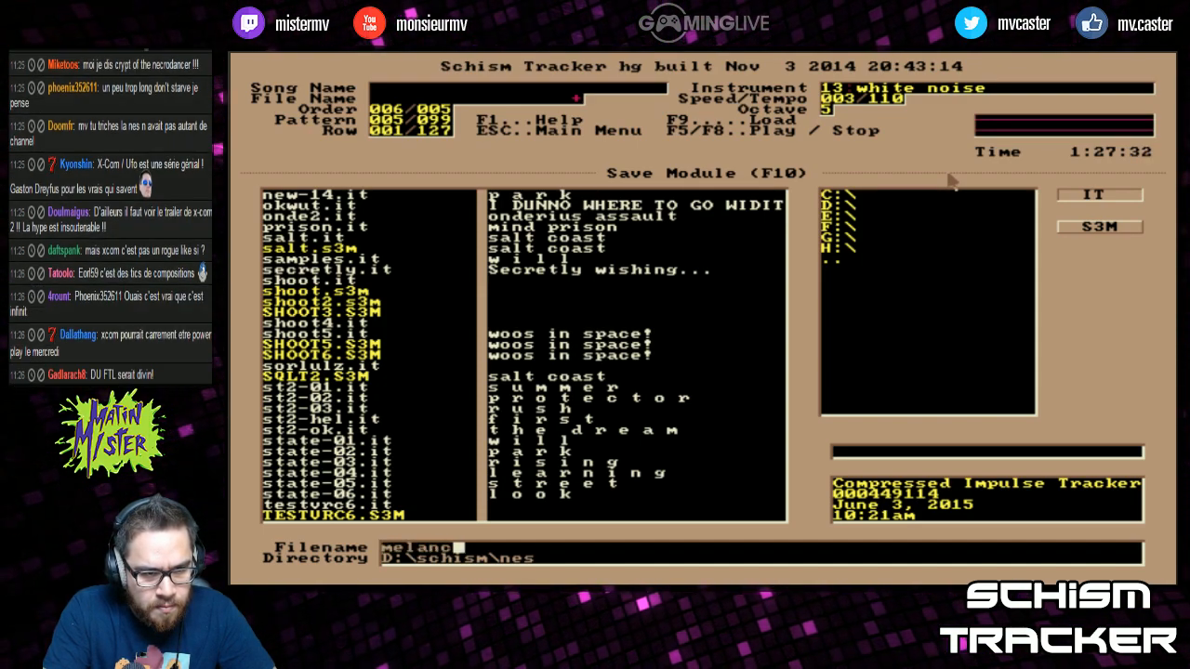
key("Return")
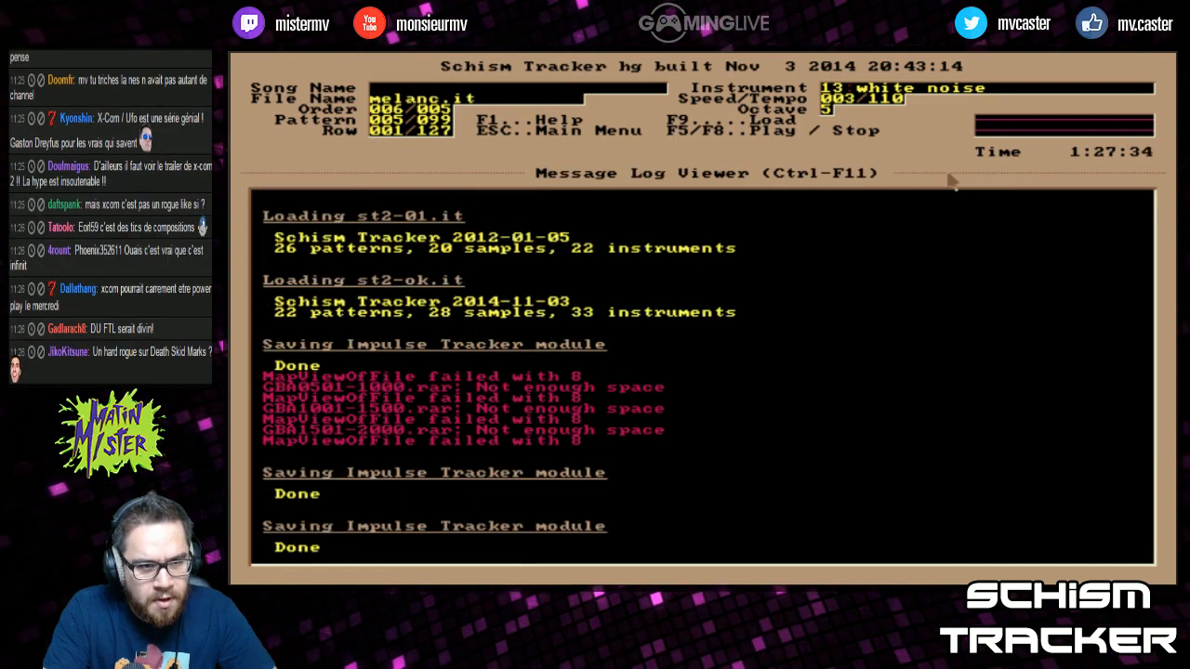
Load the module salt.it from the D:\schism\nes directory
key("F9")
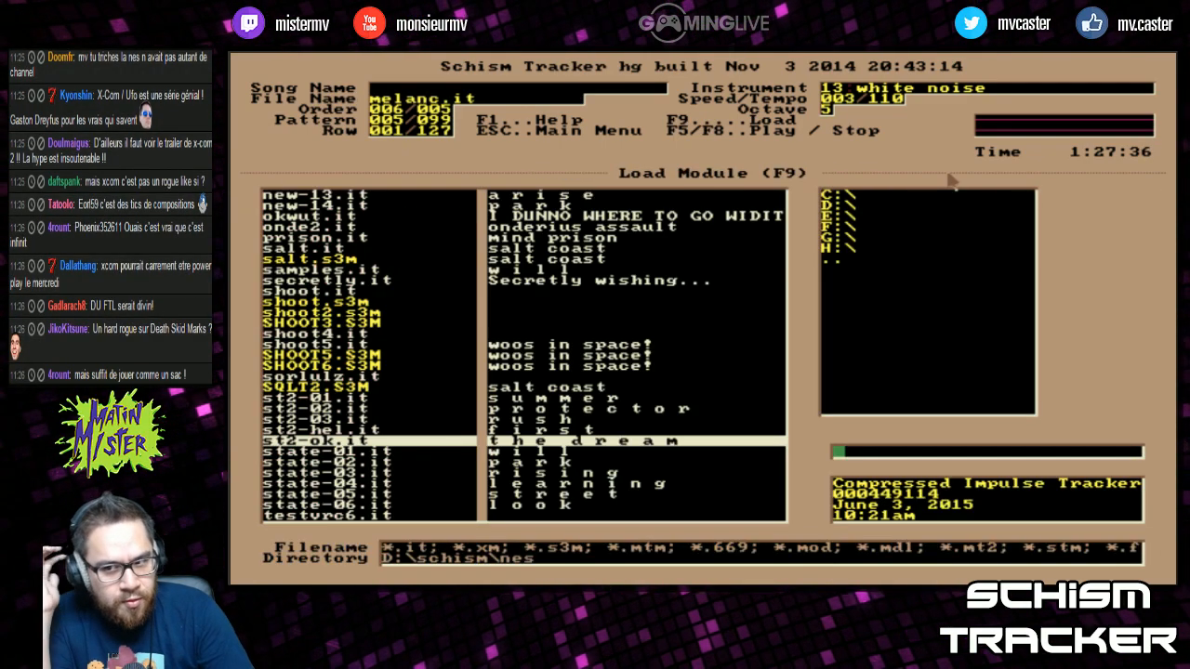
key("Page_Up")
key("Down")
key("Down")
key("Down")
key("Down")
key("Down")
key("Down")
key("Down")
key("Down")
key("Down")
key("Down")
key("Down")
key("Down")
key("Down")
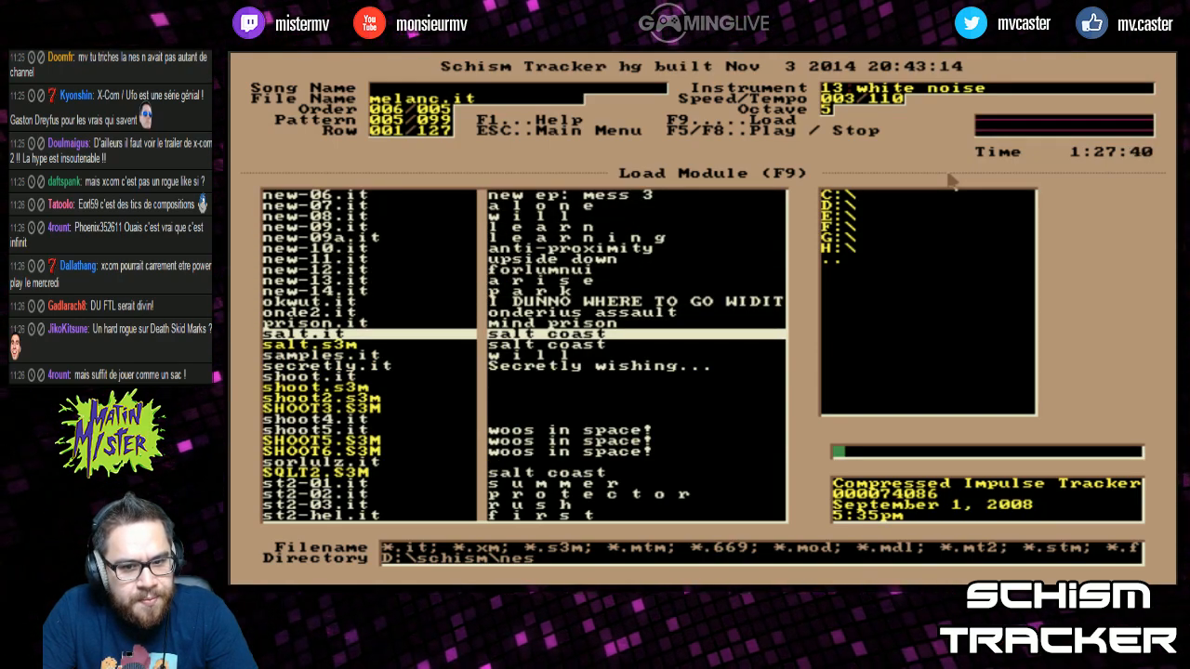
key("Return")
Look through the loaded song's info page, sample list, patterns and order list
key("F5")
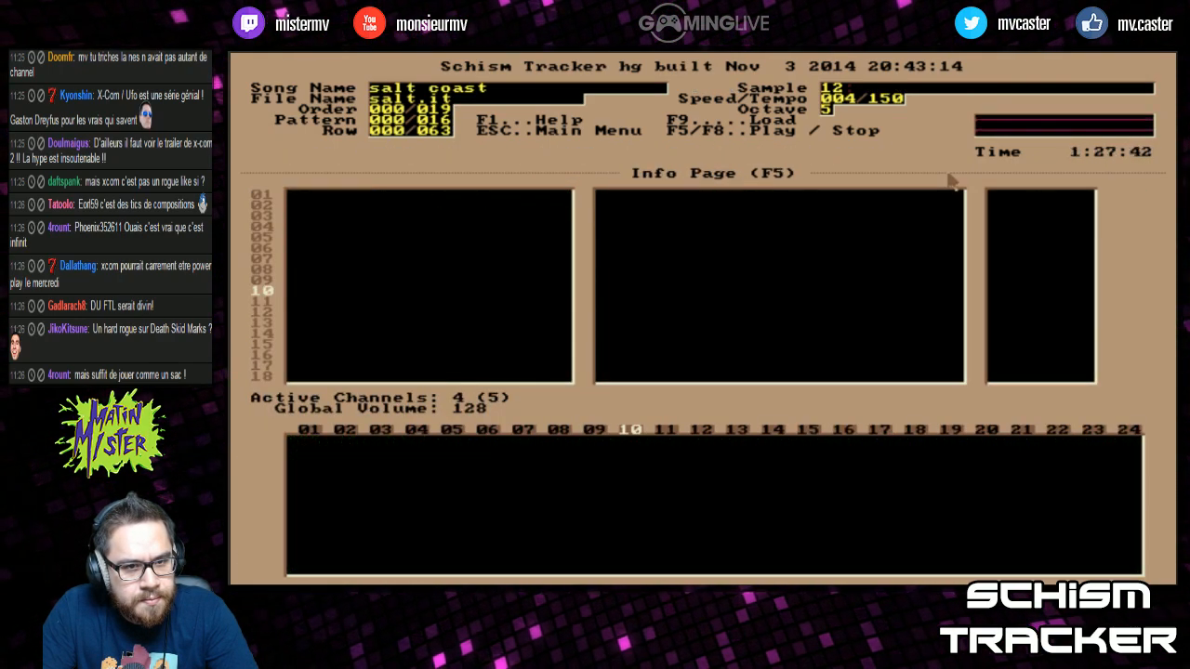
key("F3")
key("F2")
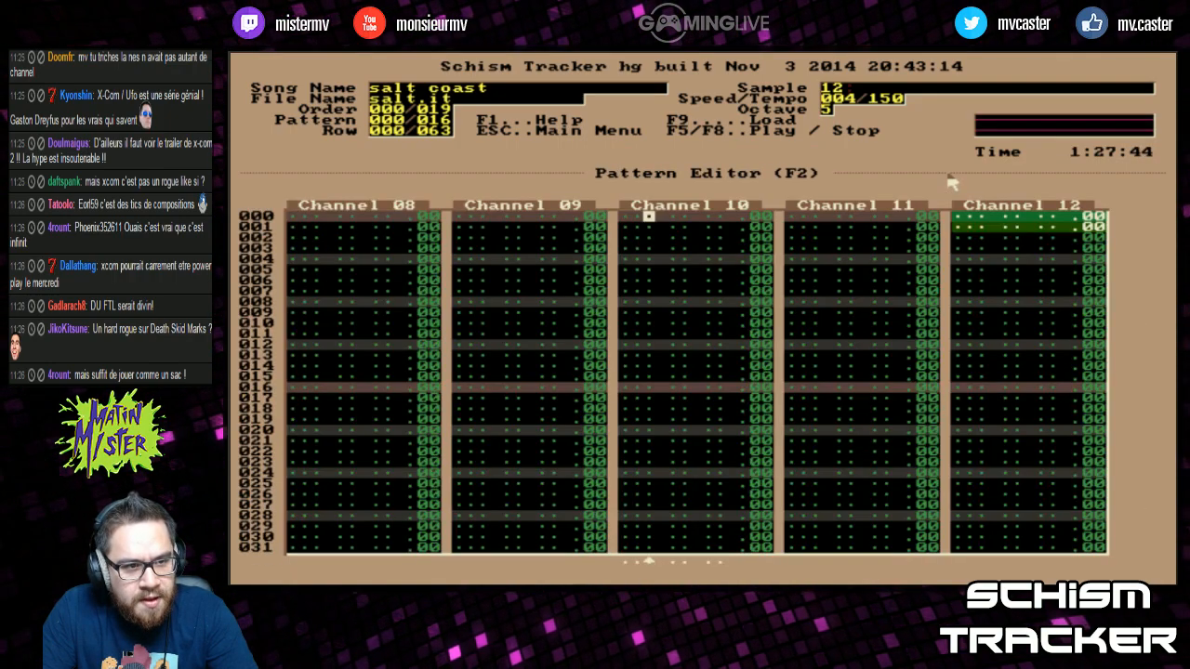
key("F3")
key("F11")
key("F11")
key("F11")
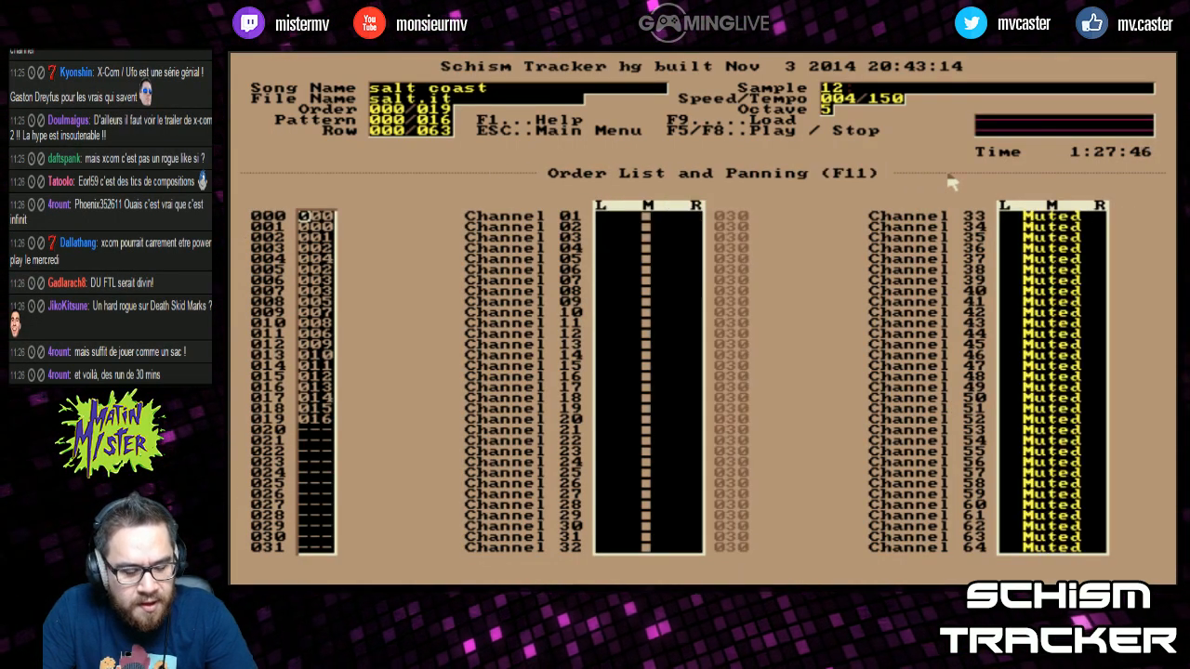
Examine the notes at both ends of pattern 0 and the opening volume-slide effect on Channel 01 of pattern 2
key("F3")
key("F2")
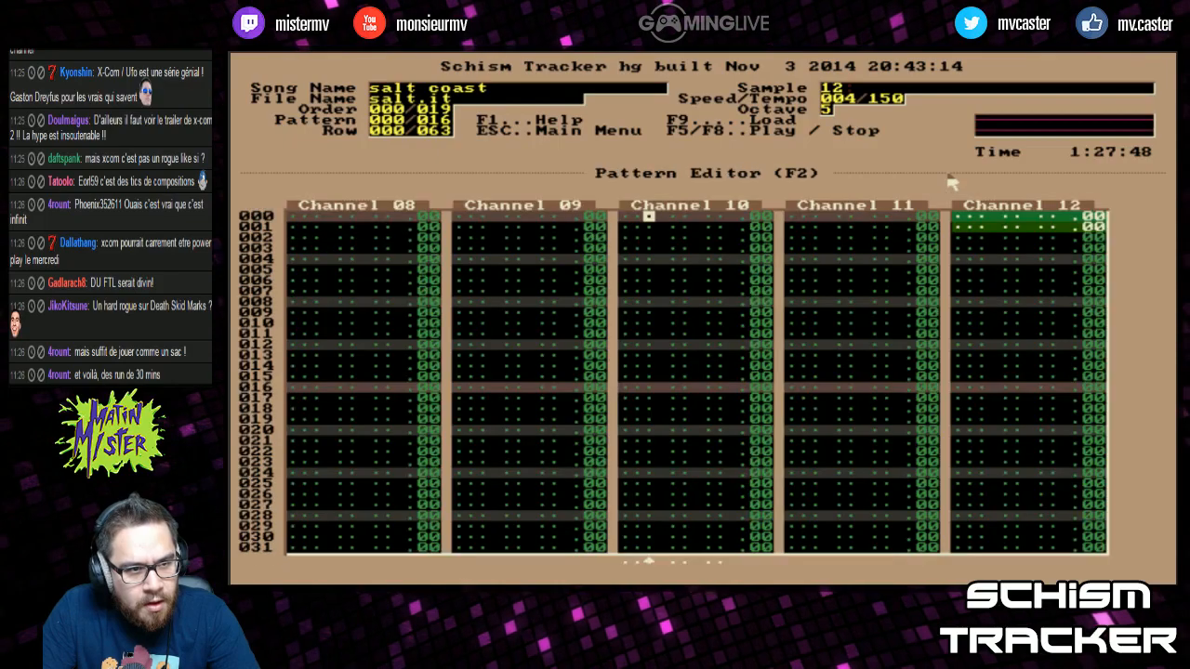
key("End")
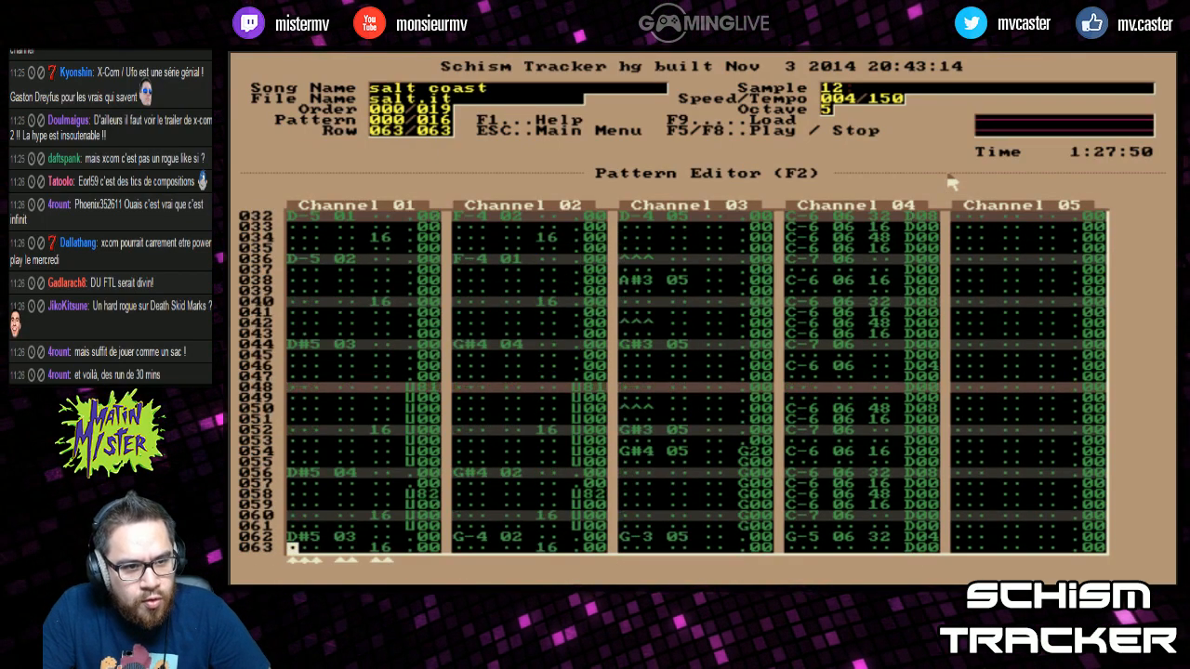
key("Page_Up")
key("Home")
key("KP_Add")
key("KP_Add")
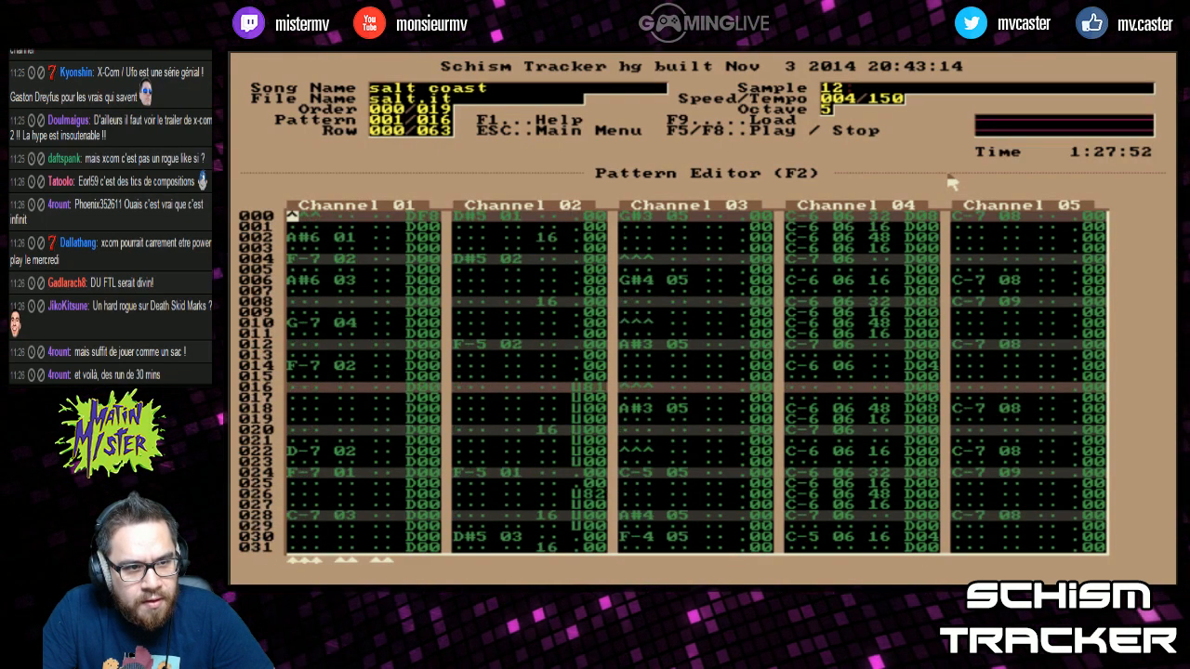
key("Tab")
key("Left")
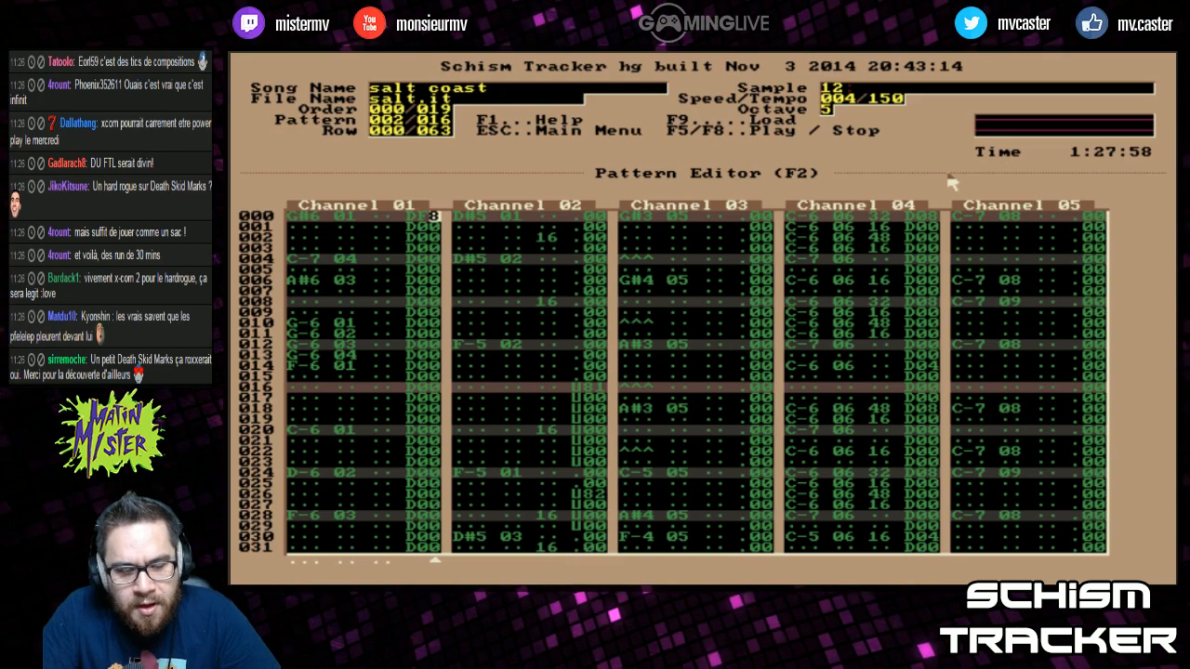
key("Left")
key("Left")
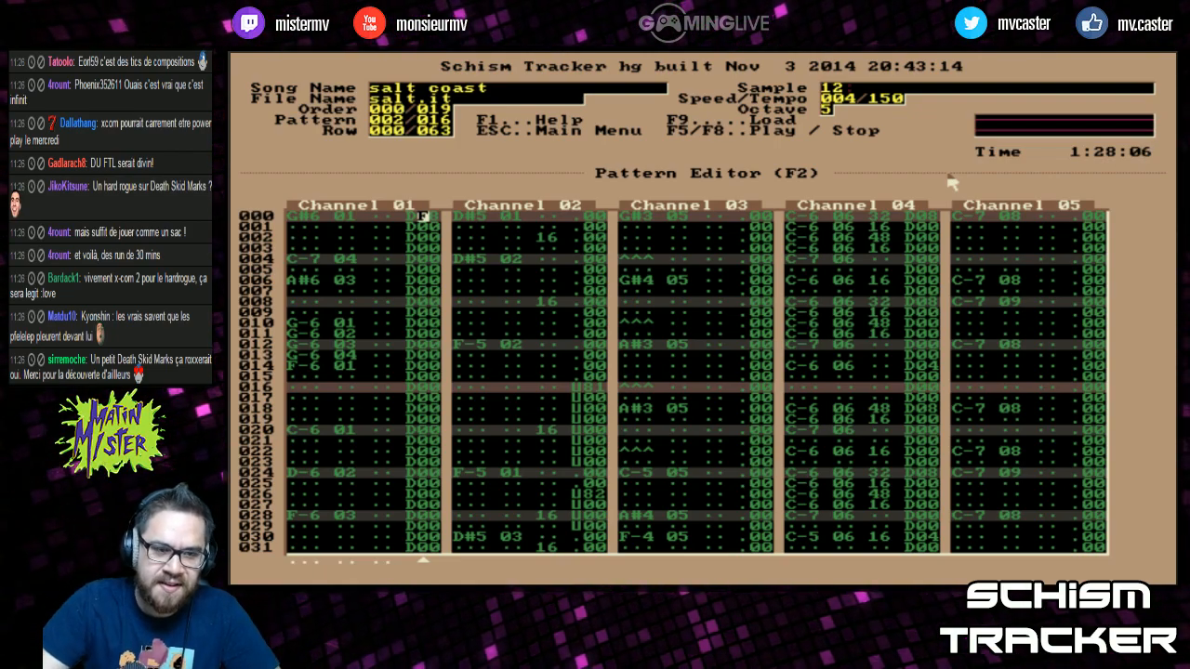
Examine Channel 02's effect column in pattern 2 and compare the neighbouring patterns, ending at row 0 of pattern 1
key("Tab")
key("Tab")
key("Tab")
key("Left")
key("Down")
key("Down")
key("Down")
key("Down")
key("Left")
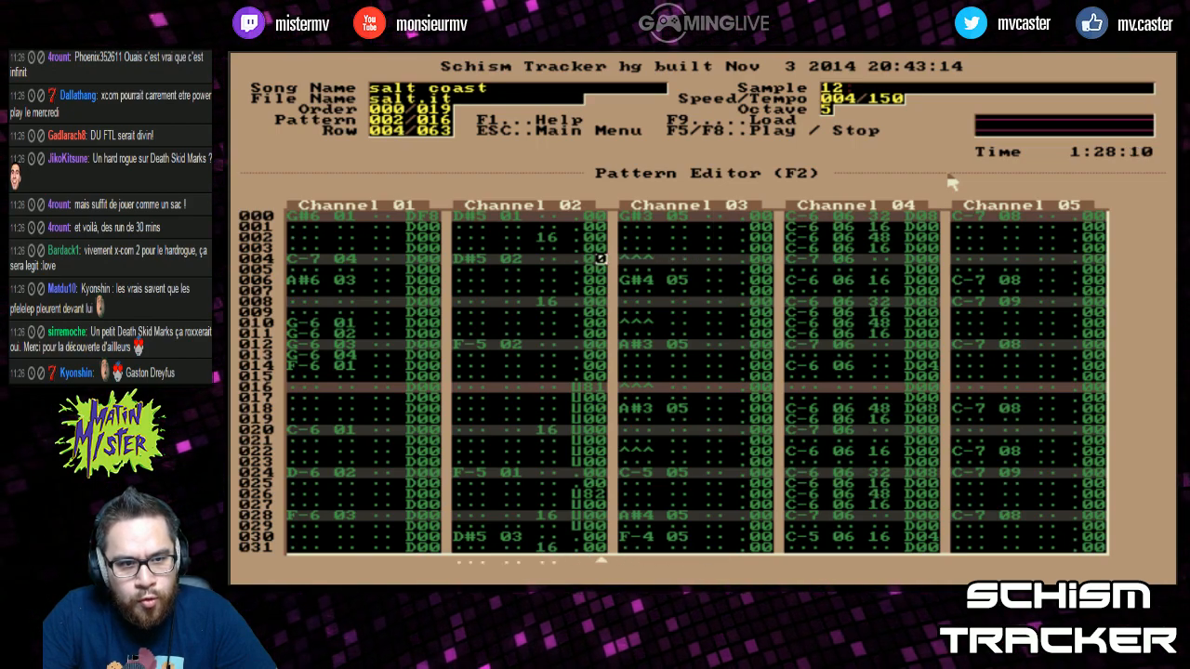
key("Down")
key("Down")
key("Down")
key("Page_Down")
key("plus")
key("plus")
key("minus")
key("minus")
key("minus")
key("Page_Up")
key("Tab")
key("Page_Up")
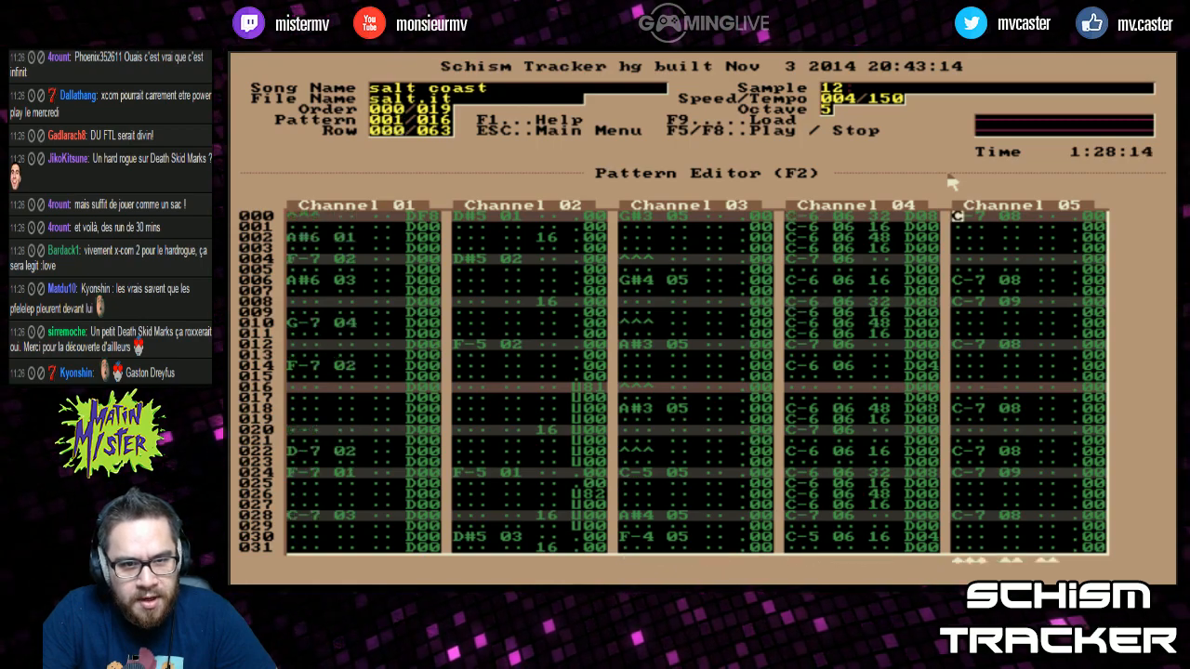
Examine Channel 05 of pattern 1 down to row 32 and check the channels beyond it for notes
key("Tab")
key("Page_Down")
key("Page_Down")
key("Page_Down")
key("Page_Down")
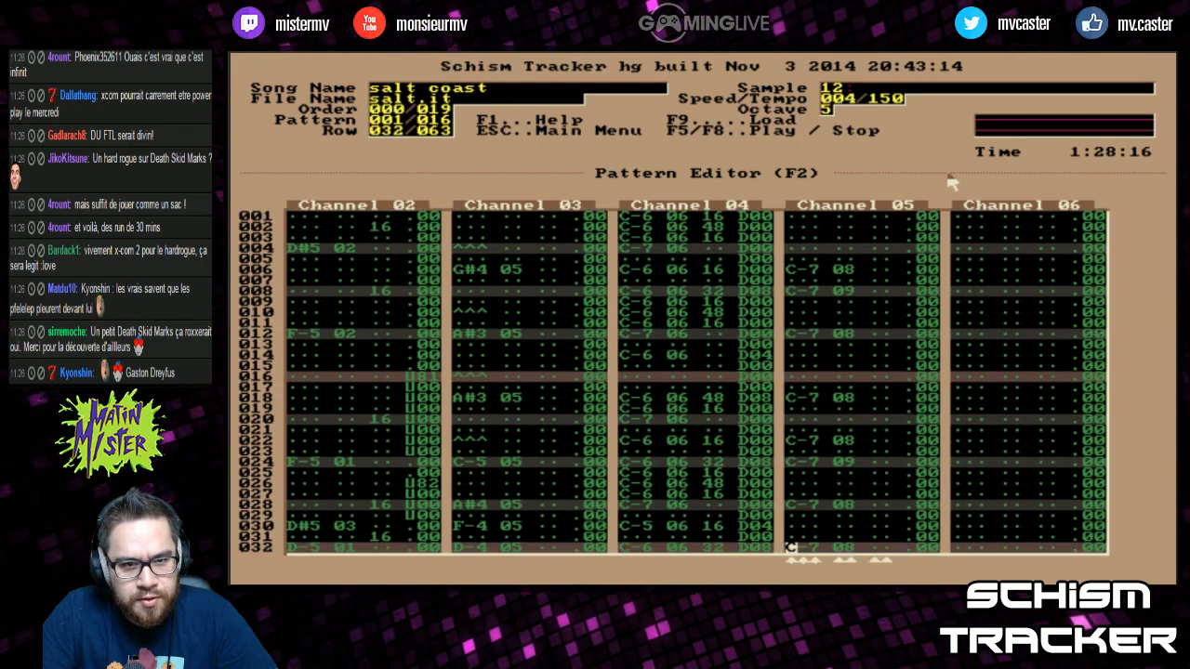
key("Page_Up")
key("Page_Up")
key("Page_Up")
key("Page_Up")
key("Tab")
key("Tab")
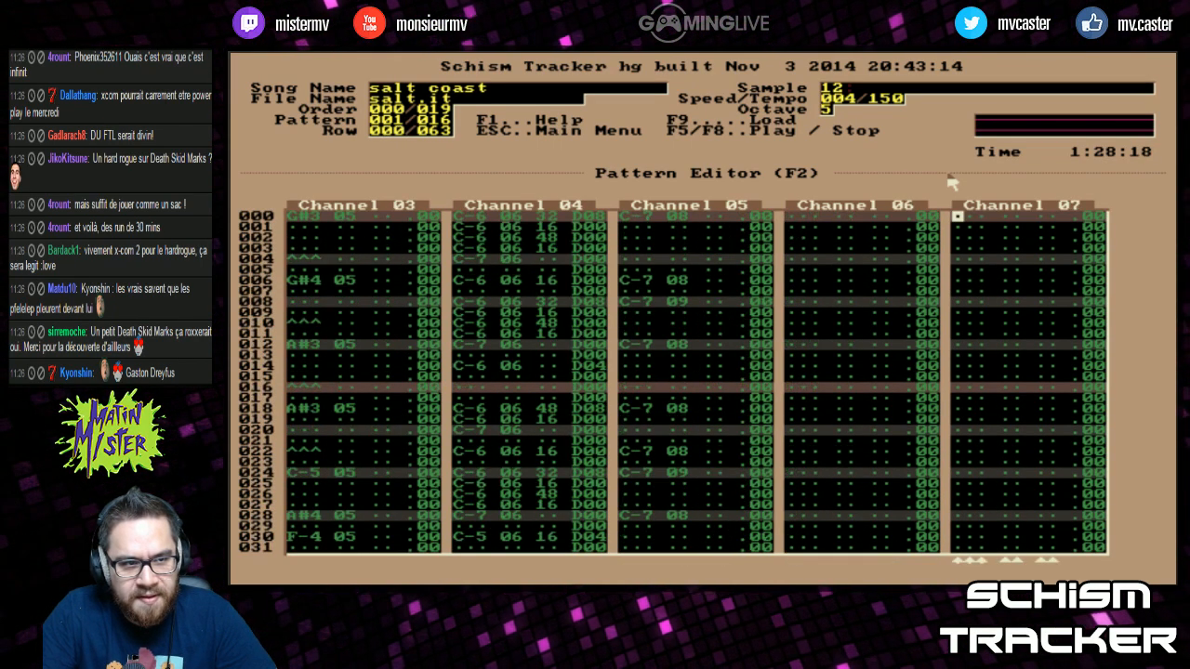
key("shift+Tab")
key("shift+Tab")
key("shift+Tab")
key("shift+Tab")
key("shift+Tab")
key("shift+Tab")
Compare the song's sample list with its instrument list and return to pattern 1
key("F3")
key("F4")
key("F3")
key("F4")
key("F3")
key("F2")
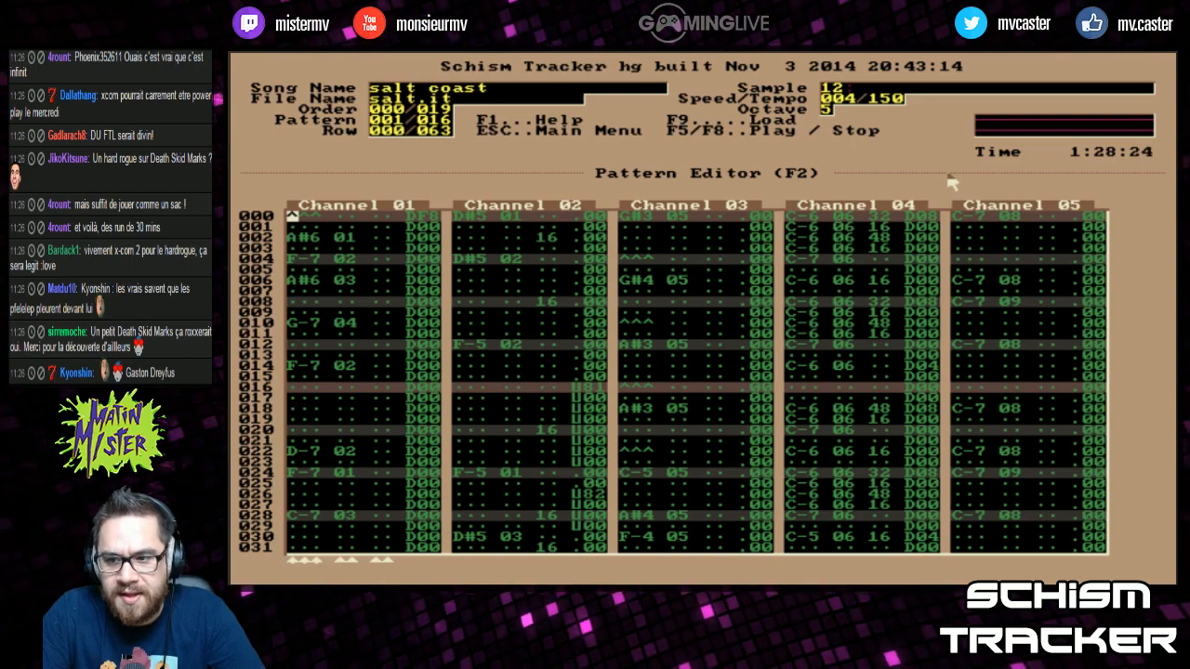
Play salt coast from the start and follow its active channels on the info page
key("F5")
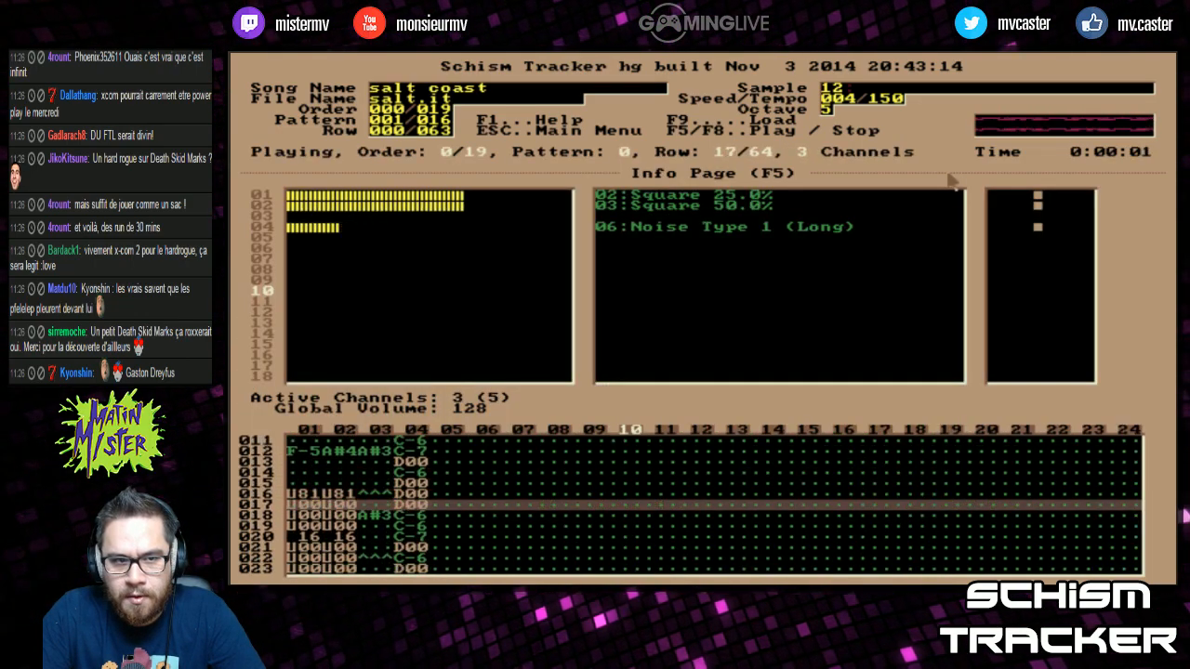
key("F12")
key("5")
key("Escape")
key("F5")
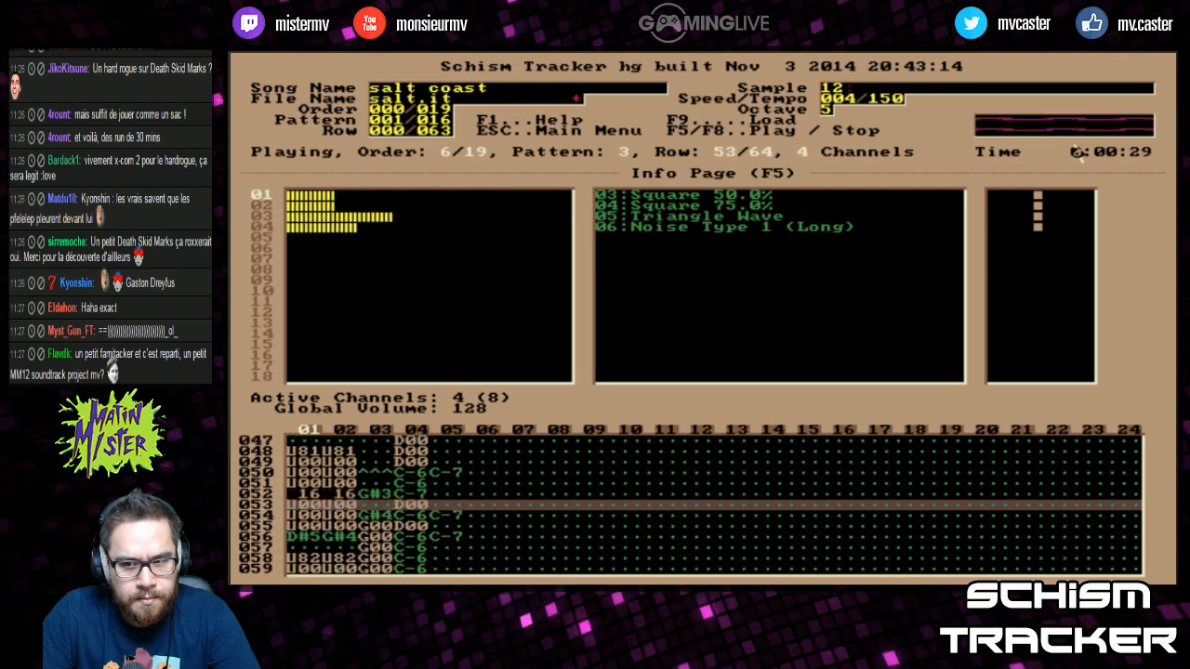
Browse the modules in the D:\schism\nes directory while the song plays
key("F9")
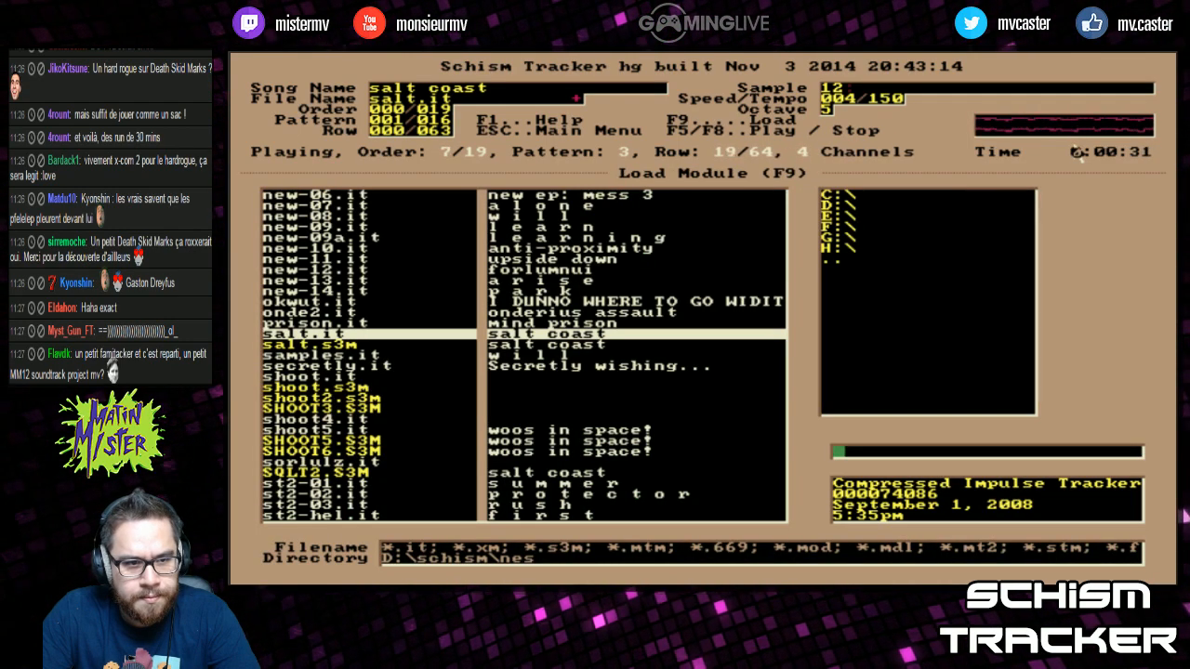
key("Up")
key("Up")
key("Down")
key("Down")
key("Down")
key("Down")
key("Down")
key("Down")
key("Down")
key("Down")
key("Down")
key("Down")
key("Down")
key("Down")
key("Down")
key("Down")
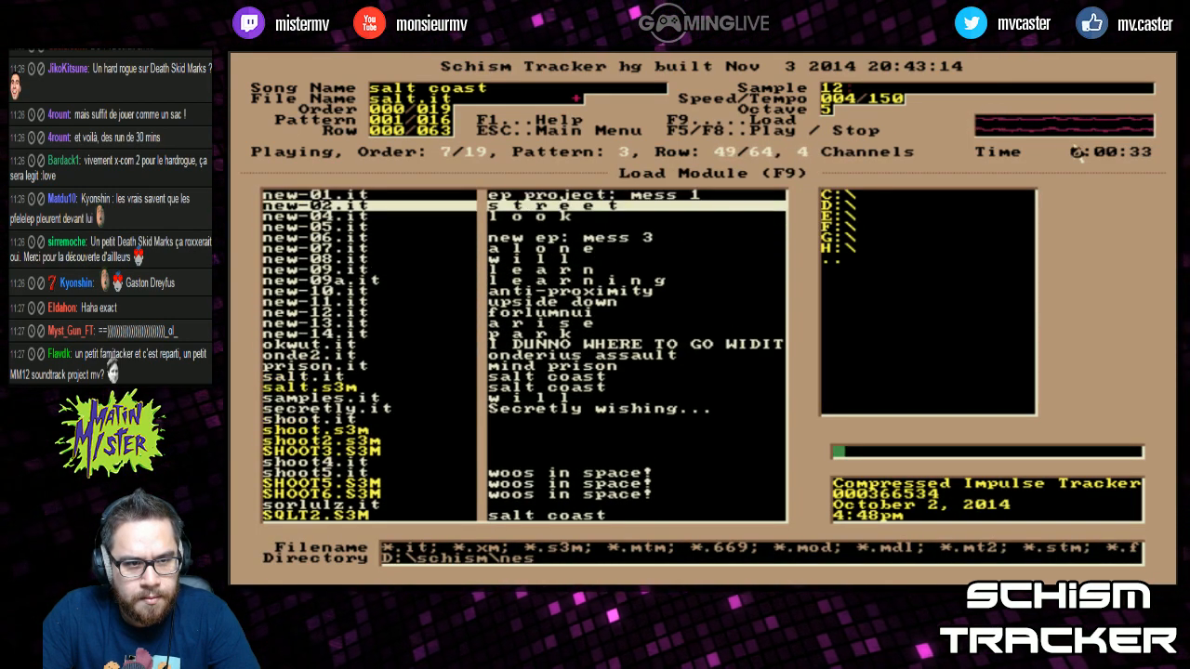
key("Up")
key("Up")
key("Up")
key("Up")
key("Up")
key("Up")
key("Up")
key("Up")
key("Up")
key("Up")
key("Up")
key("Up")
key("Up")
key("Up")
key("Up")
key("Up")
key("Up")
key("Up")
key("Up")
key("Up")
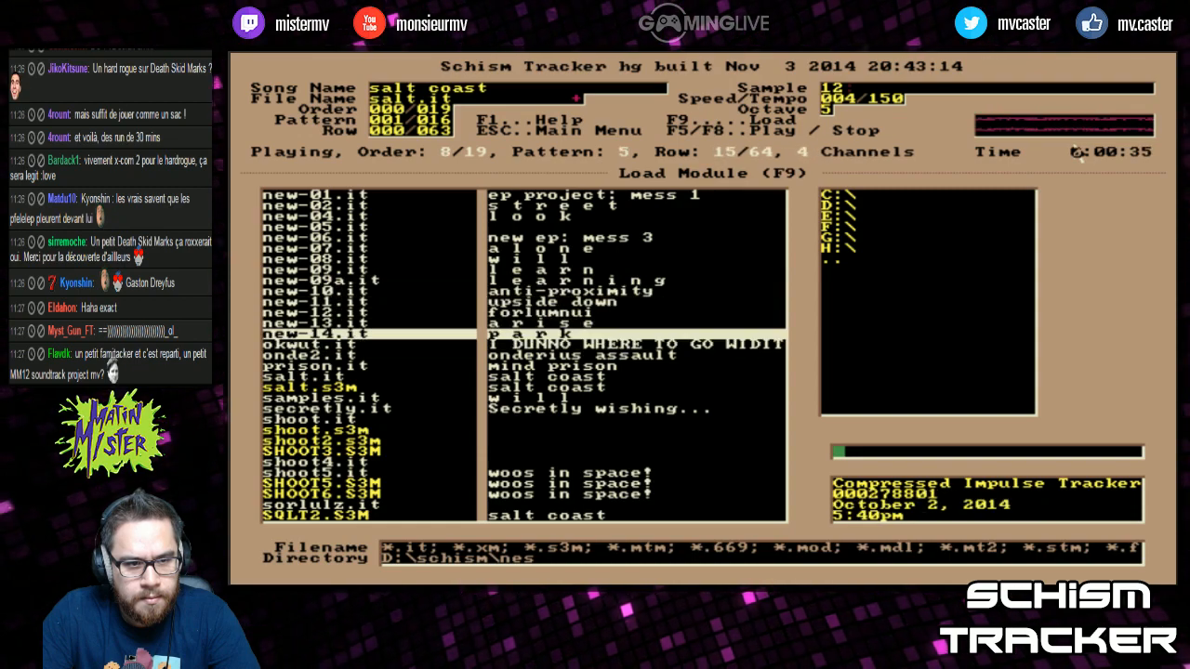
key("Up")
key("Up")
key("Down")
key("Down")
key("Down")
key("Down")
key("Down")
key("Down")
key("Down")
key("Down")
key("Down")
key("Down")
key("Down")
key("Down")
key("Down")
key("Down")
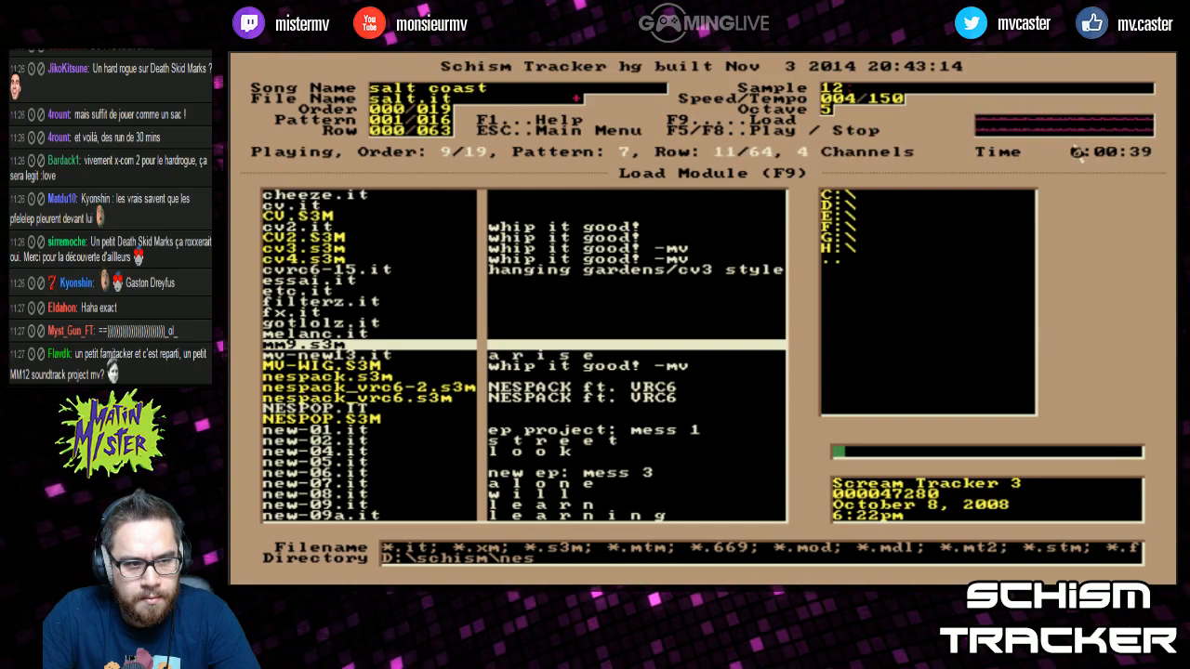
Stop the playback of salt coast and return to the list of loadable modules
key("F5")
key("F8")
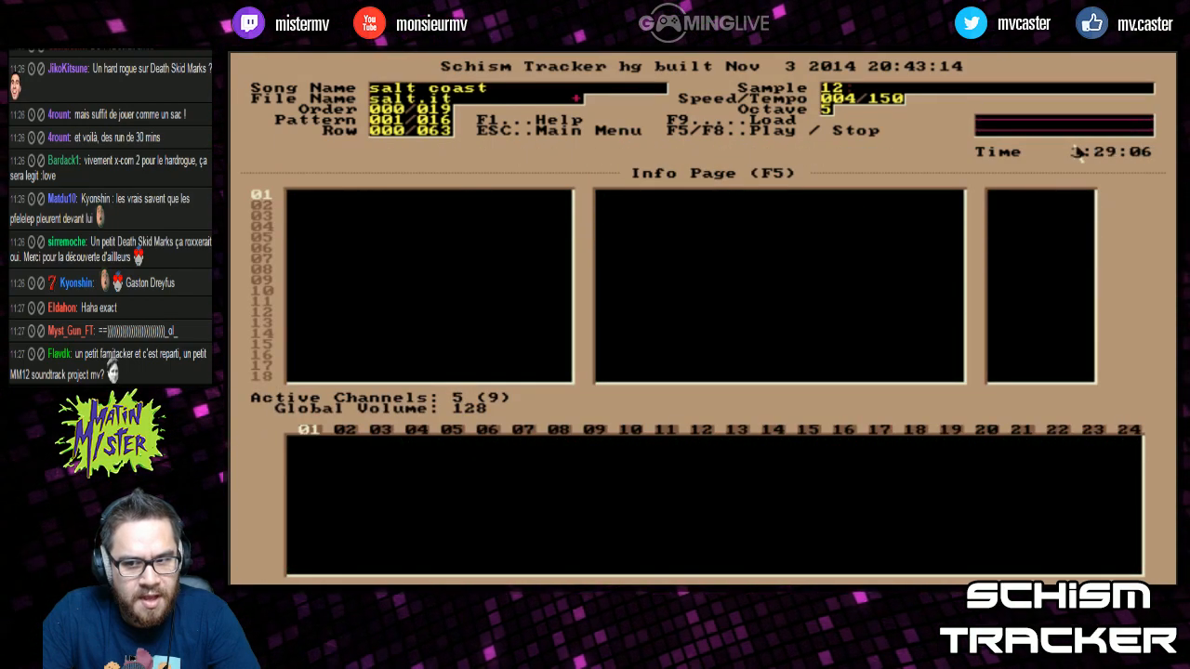
key("F9")
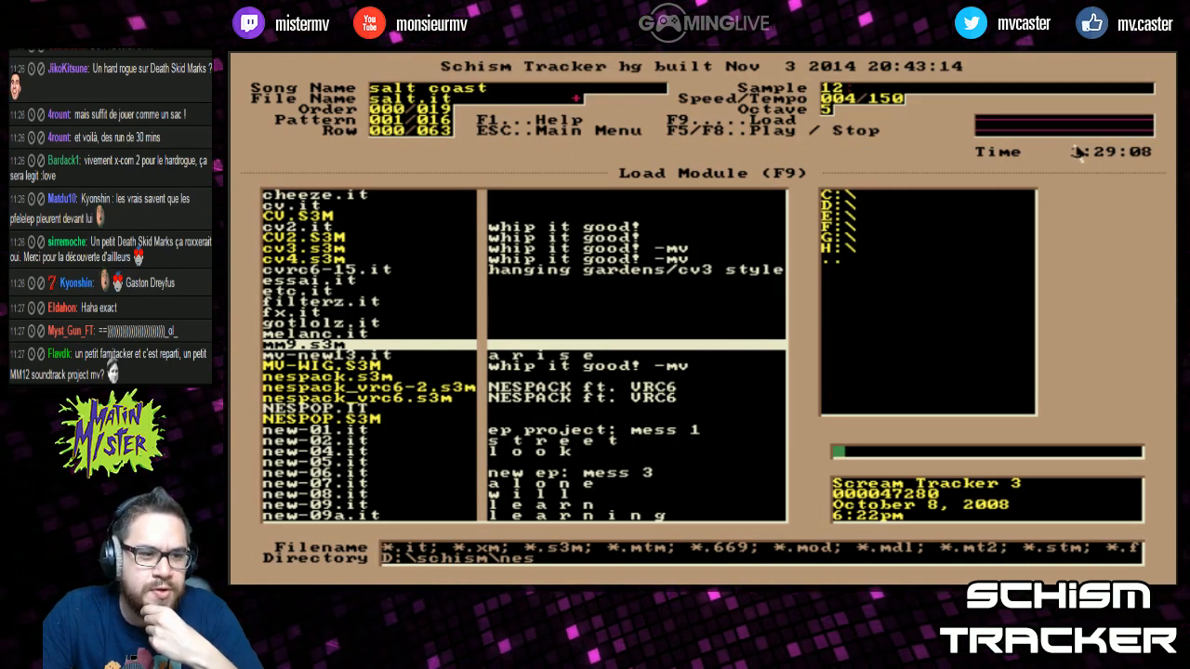
Load the module cvrc6-15.it from the D:\schism\nes directory in place of salt.it
key("Up")
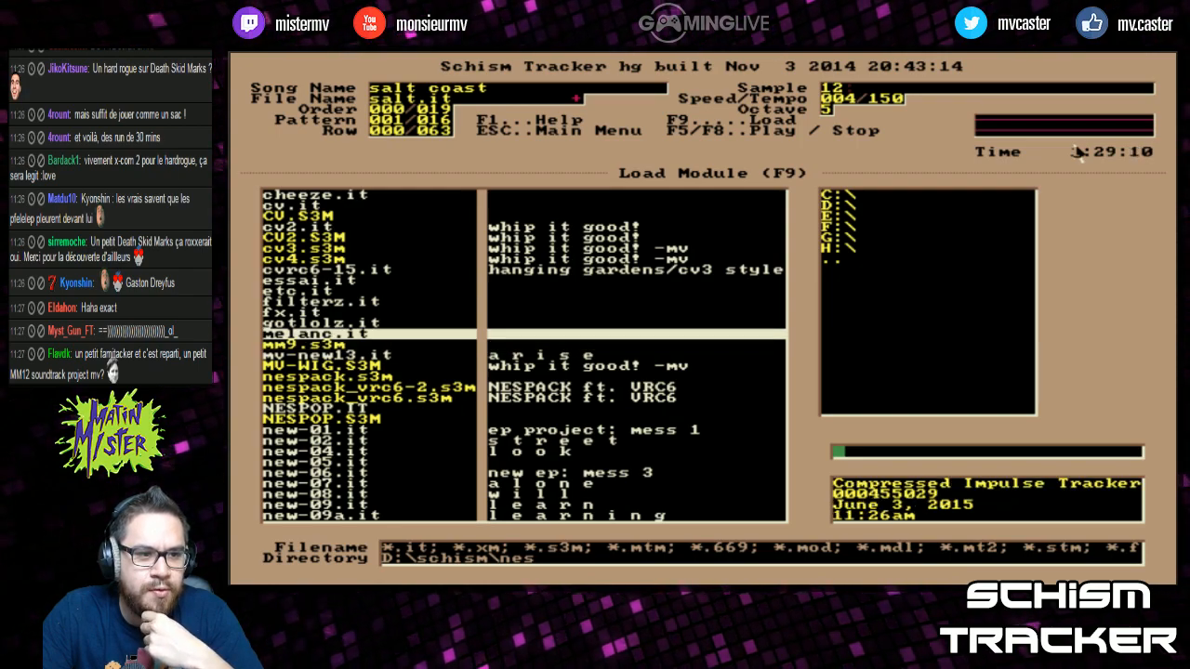
key("Up")
key("Up")
key("Up")
key("Up")
key("Up")
key("Up")
key("Up")
key("Up")
key("Up")
key("Up")
key("Up")
key("Up")
key("Up")
key("Up")
key("Up")
key("Up")
key("Up")
key("Up")
key("Up")
key("Up")
key("Down")
key("Down")
key("Down")
key("Down")
key("Down")
key("Down")
key("Down")
key("Down")
key("Down")
key("Down")
key("Down")
key("Down")
key("Down")
key("Down")
key("Down")
key("Down")
key("Down")
key("Down")
key("Down")
key("Down")
key("Down")
key("Down")
key("Up")
key("Up")
key("Up")
key("Up")
key("Up")
key("Up")
key("Up")
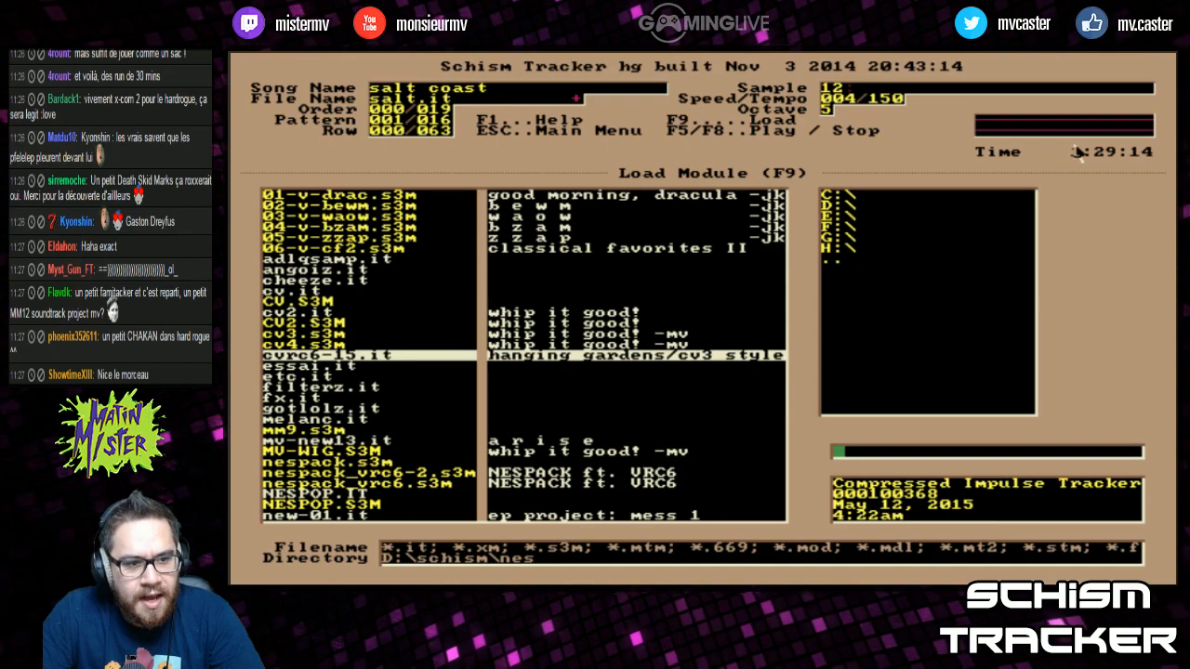
key("Return")
key("Left")
key("Return")
Check the instrument list and pattern 5 of hanging gardens/cv3 style and play the song from the start
key("F4")
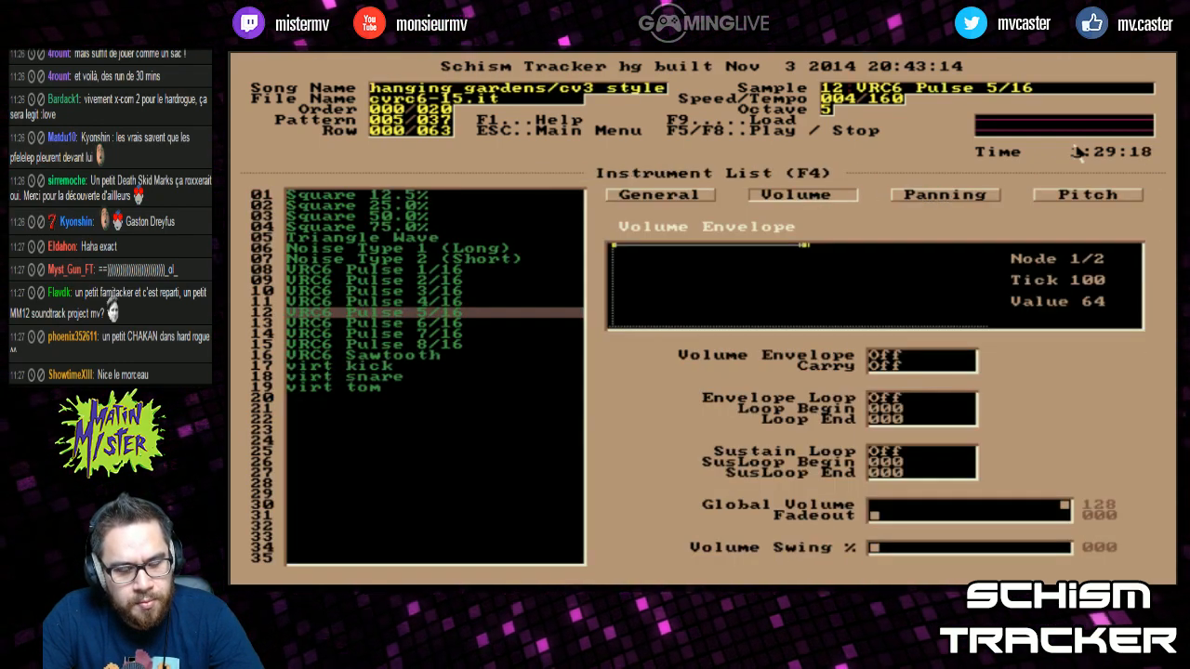
key("F2")
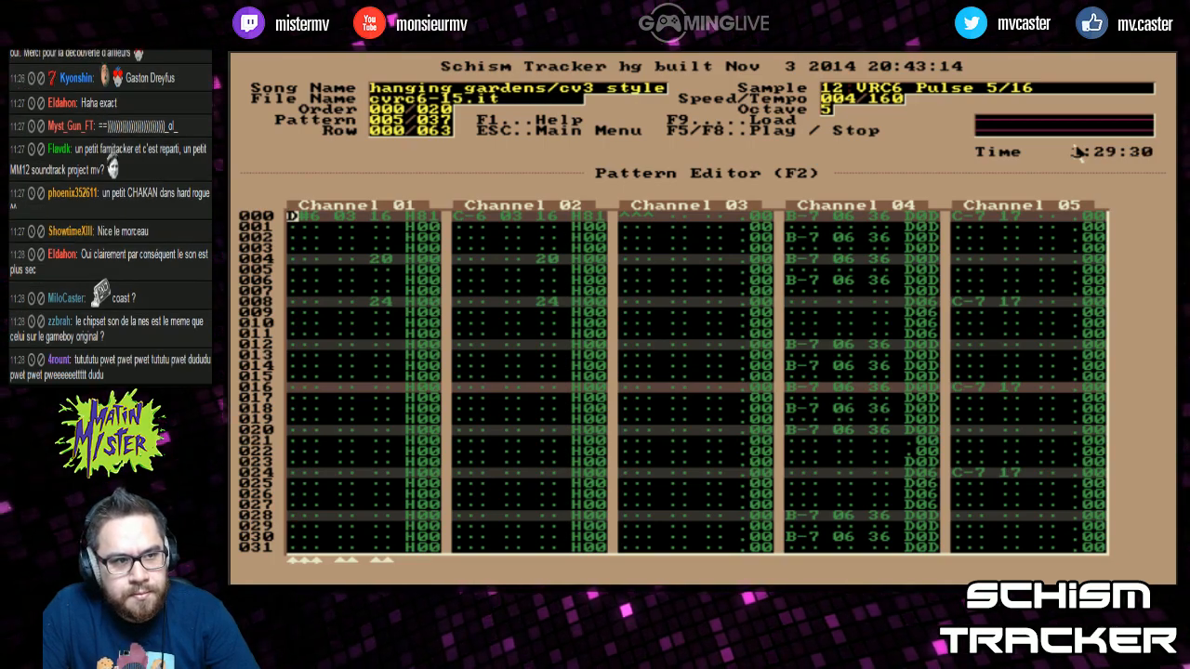
key("F5")
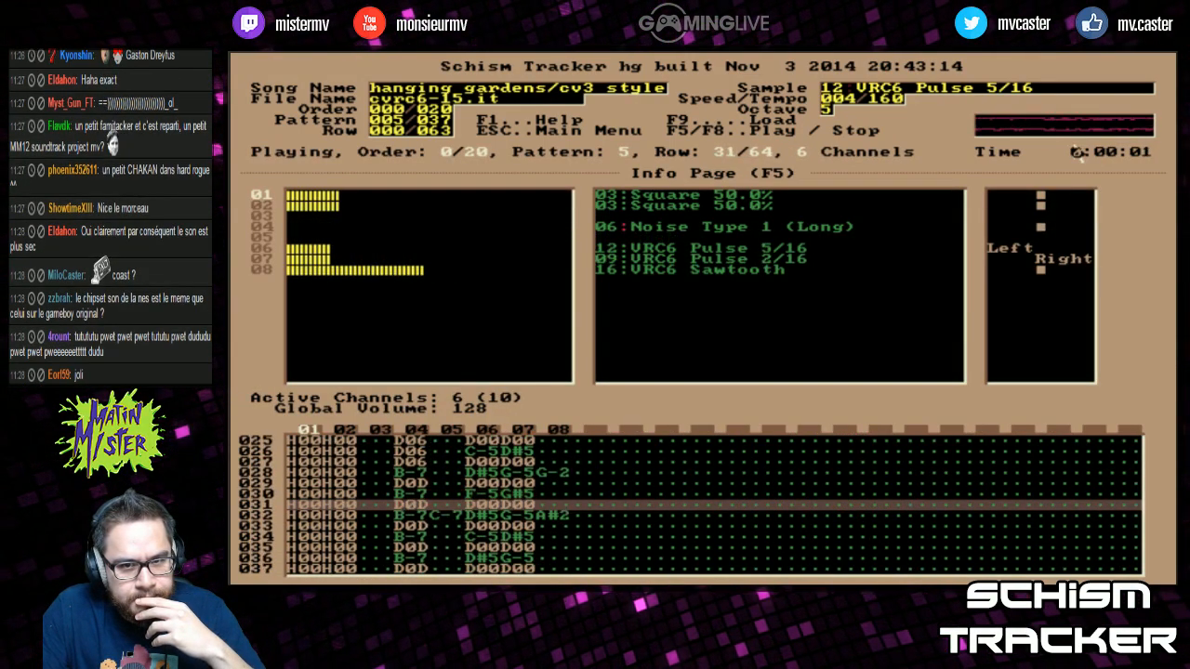
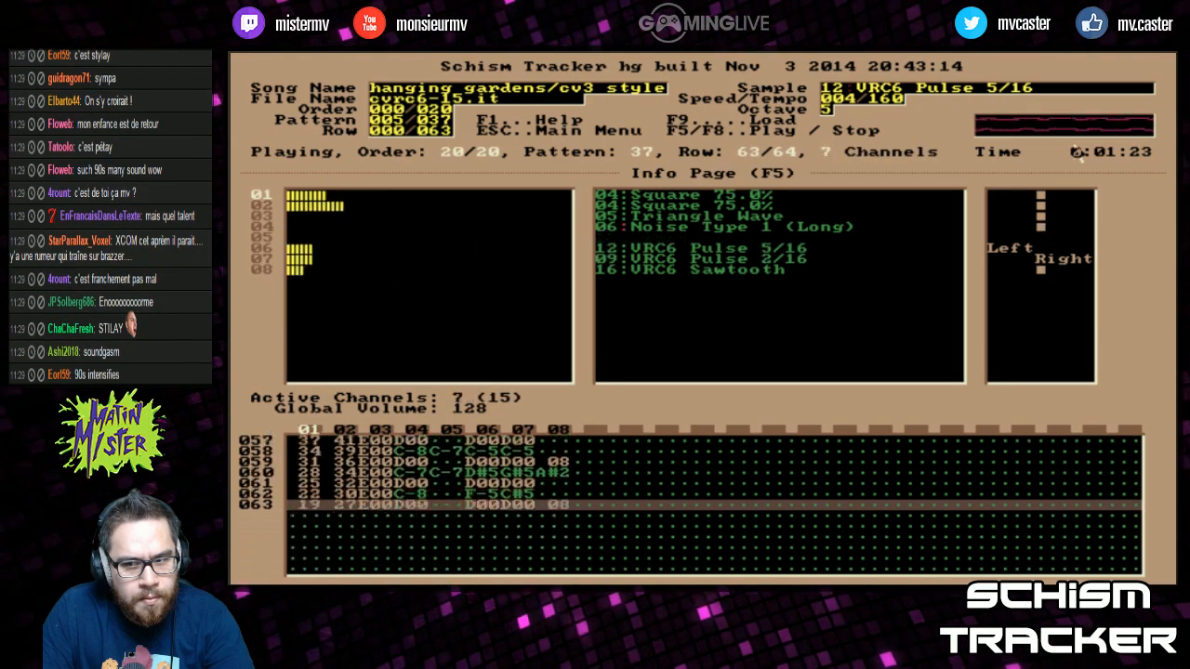
Return to the list of loadable modules and stop the playback of hanging gardens/cv3 style
key("F9")
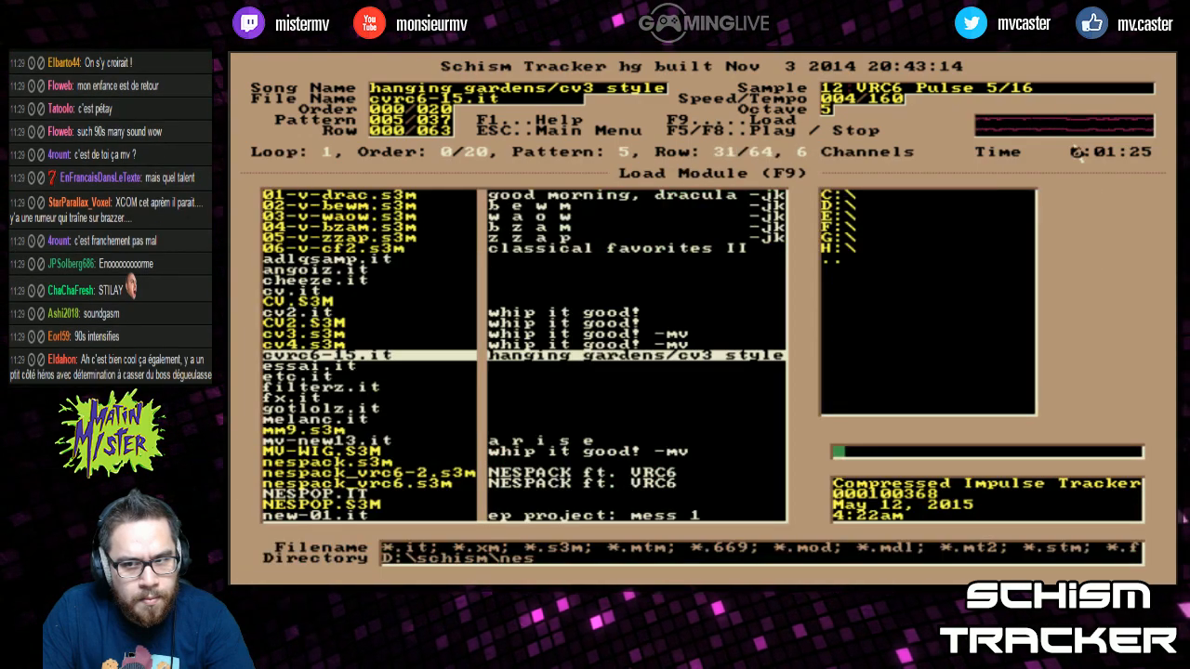
key("Down")
key("Down")
key("Up")
key("F8")
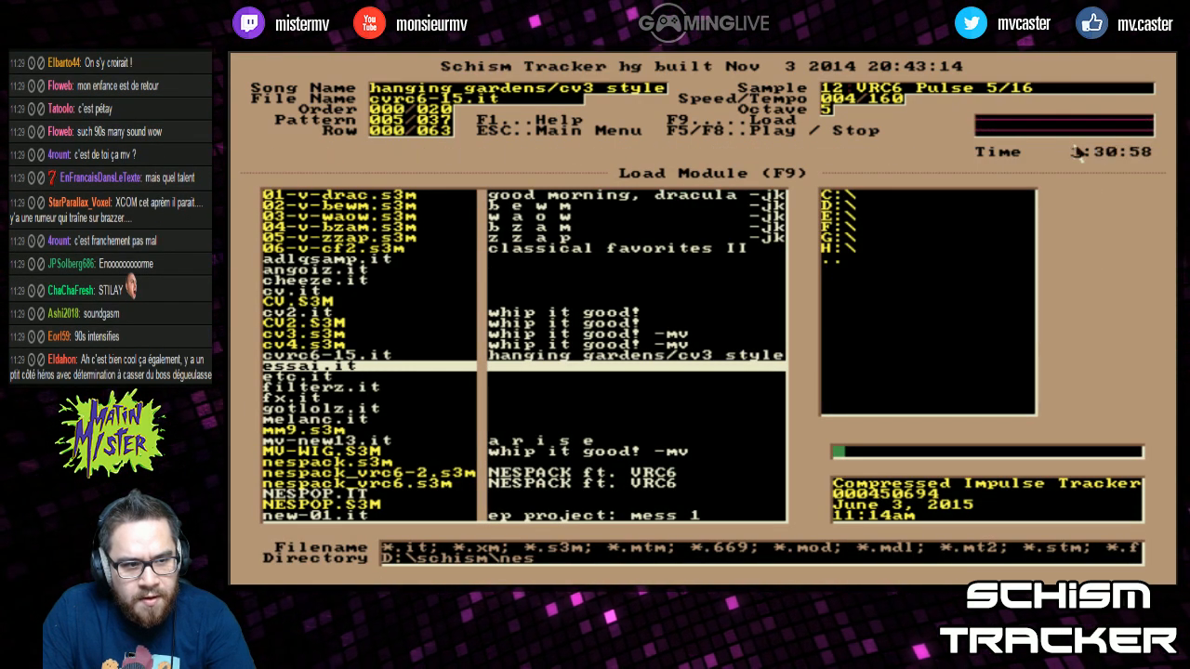
Look through the modules in the D:\schism\nes directory for another song to demonstrate
key("Up")
key("Up")
key("Down")
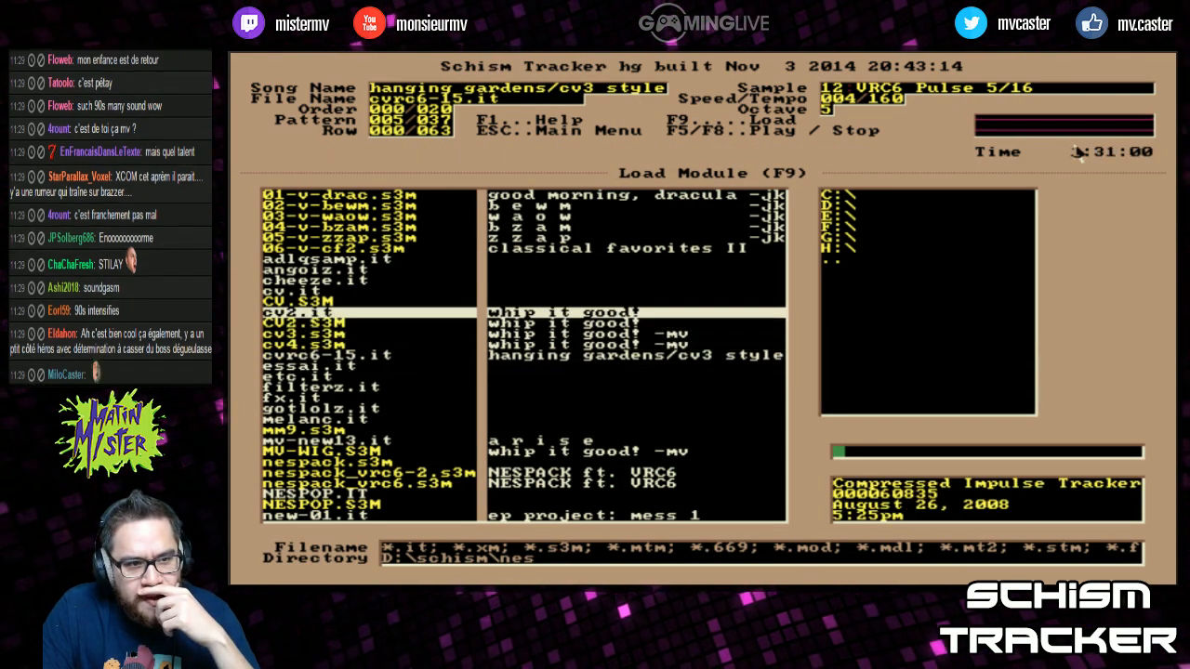
key("Page_Down")
key("Page_Down")
key("Page_Up")
key("Page_Up")
key("Down")
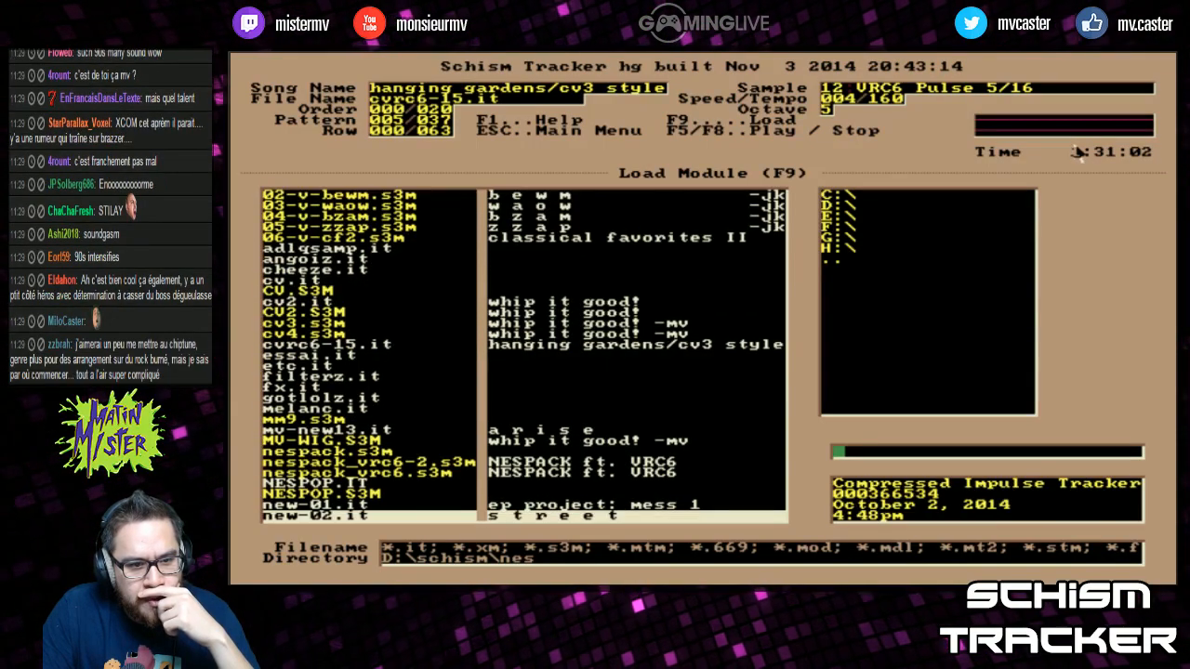
key("Down")
key("Down")
key("Down")
key("Down")
key("Down")
key("Down")
key("Down")
key("Down")
key("Down")
key("Up")
key("Up")
key("Up")
key("Up")
key("Up")
key("Up")
key("Up")
key("Up")
key("Up")
key("Up")
key("Up")
key("Up")
key("Up")
key("Up")
key("Up")
key("Up")
key("Up")
key("Up")
key("Up")
key("Up")
key("Up")
key("Up")
key("Up")
key("Up")
key("Up")
key("Up")
key("Up")
key("Up")
key("Up")
key("Up")
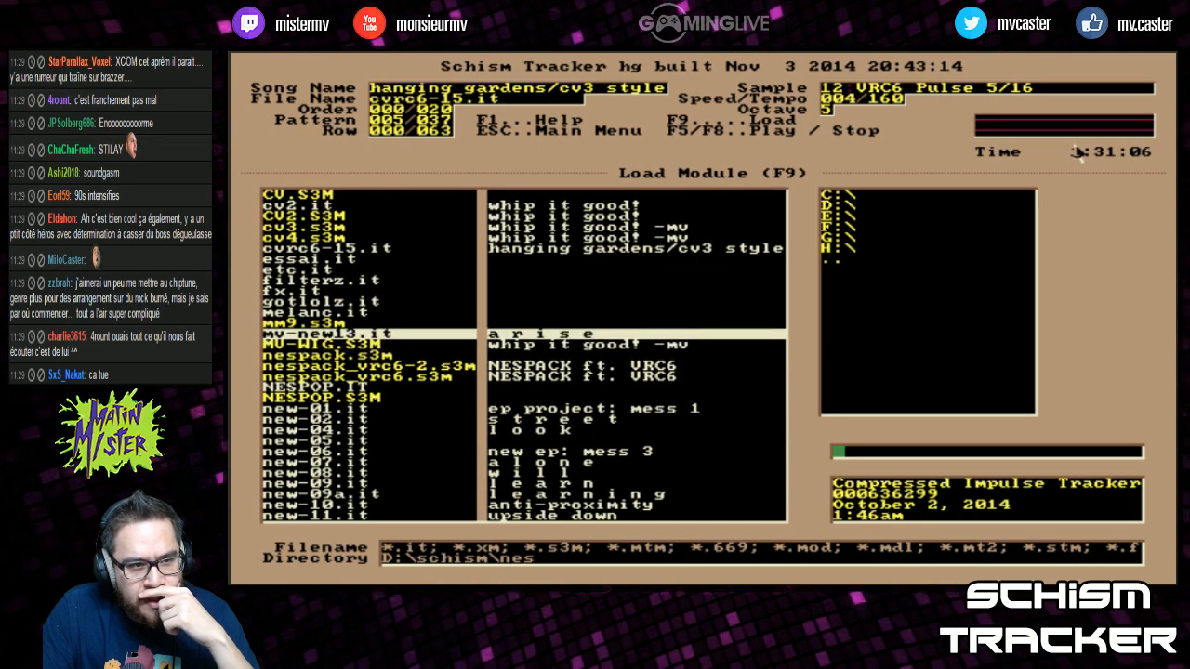
key("Up")
key("Up")
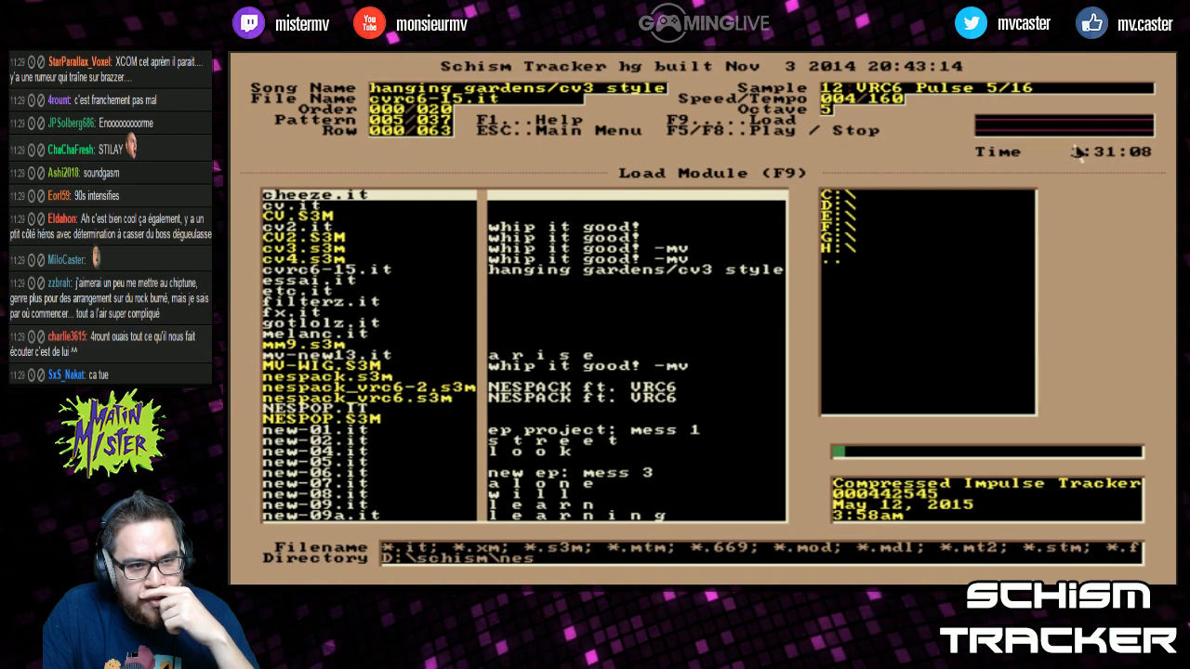
key("Down")
key("Down")
key("Down")
key("Down")
key("Down")
key("Down")
key("Down")
key("Down")
key("Down")
key("Down")
key("Down")
key("Down")
key("Down")
key("Down")
key("Down")
key("Down")
key("Down")
key("Down")
key("Down")
key("Down")
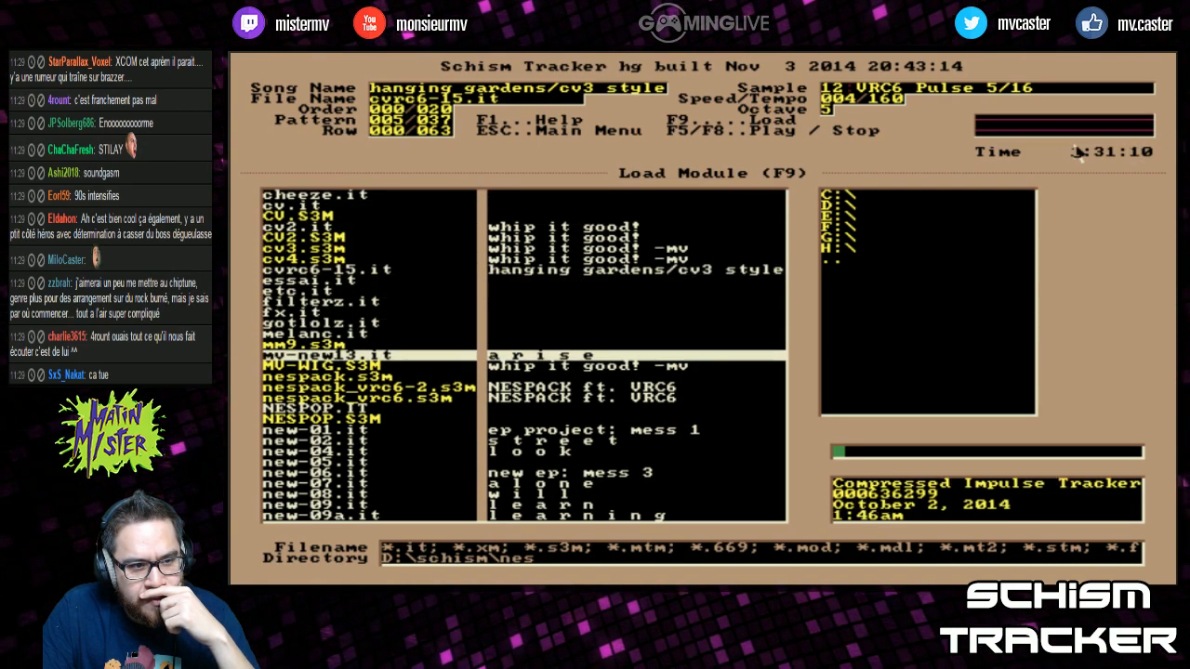
key("Up")
key("Up")
key("Up")
key("Up")
key("Up")
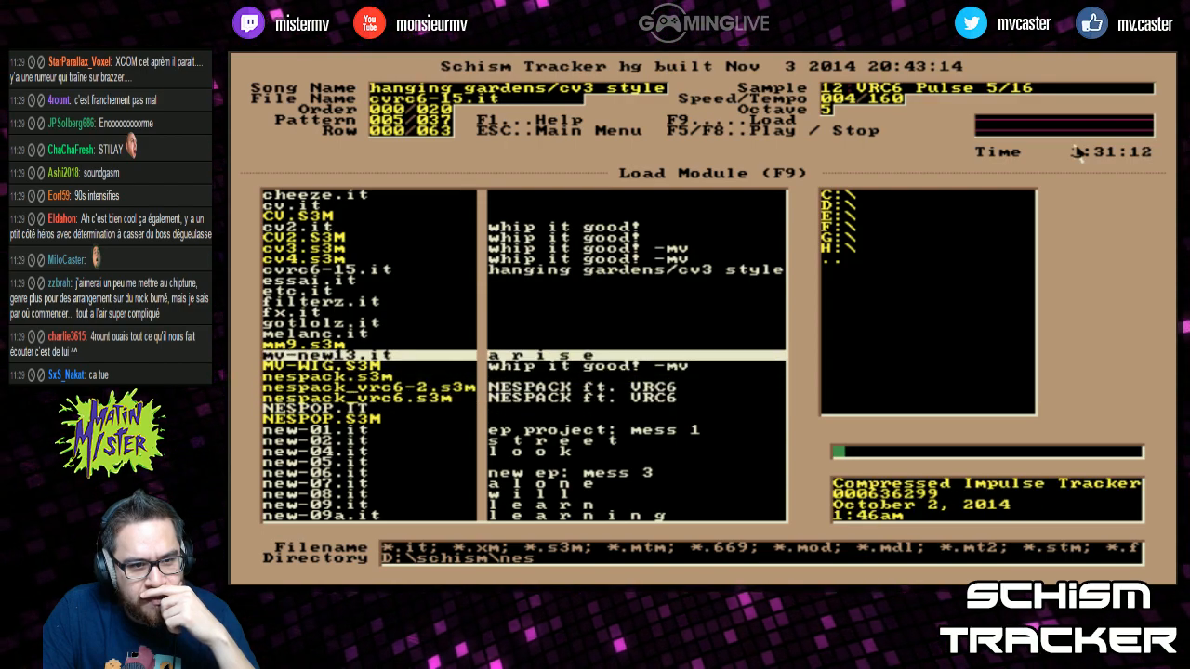
Load the module MV-WIG.S3M and play it from the start
key("Down")
key("Return")
key("F5")
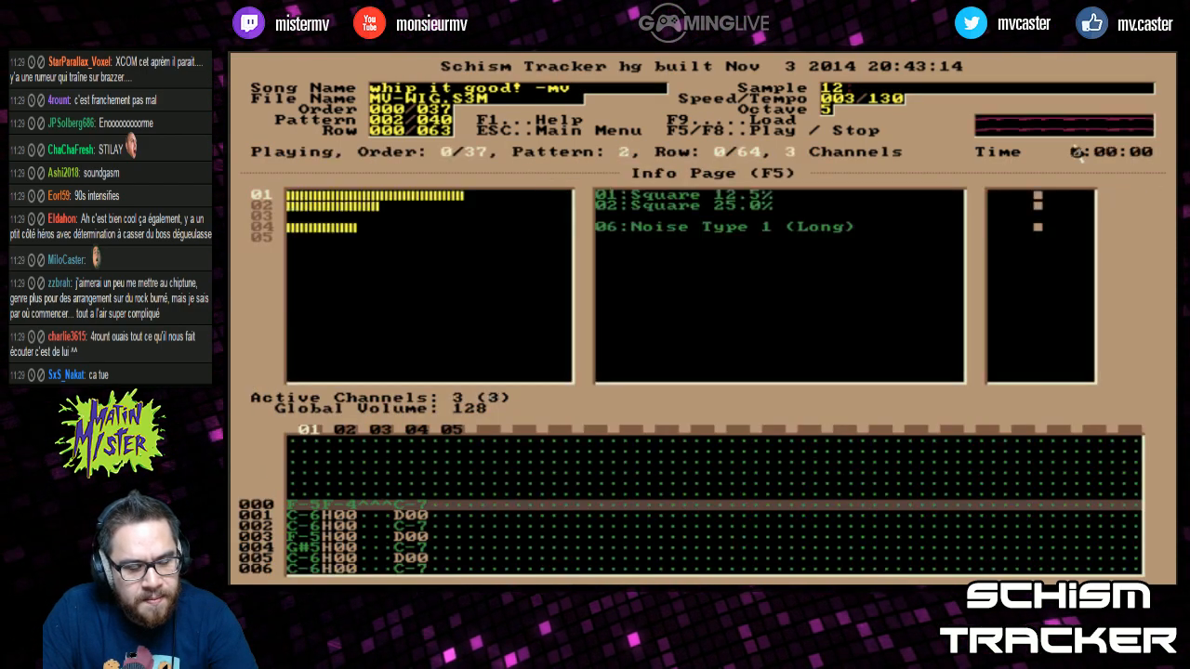
Stop the playback of whip it good! and check its order list and song variables
key("F8")
key("F11")
key("F12")
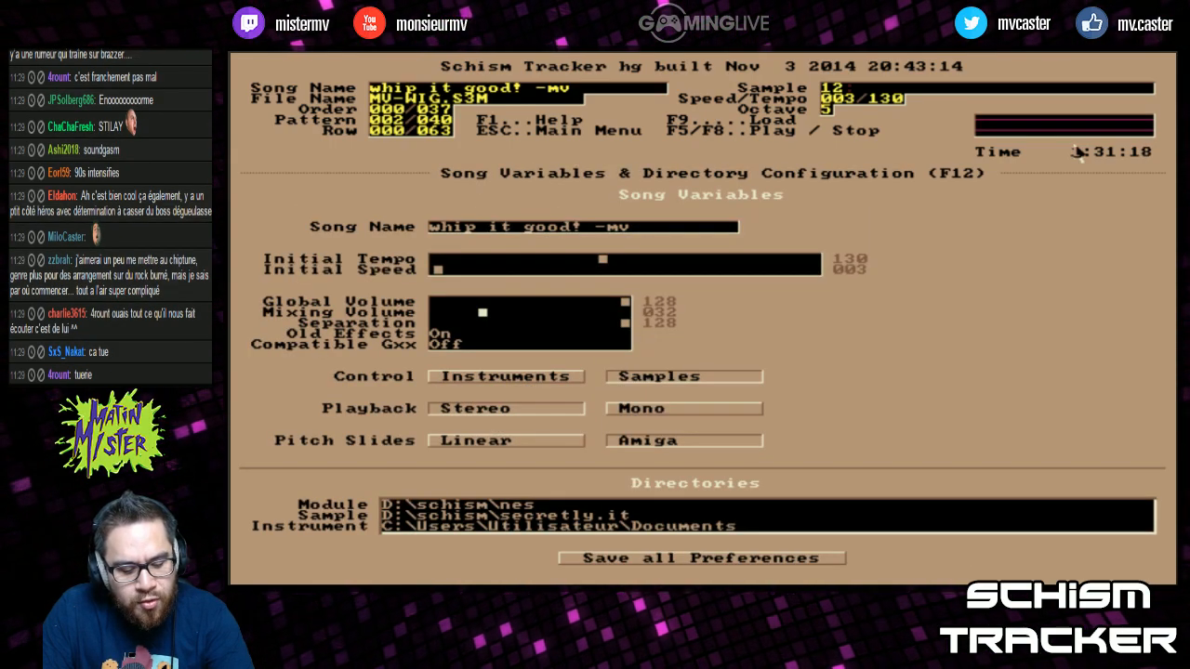
Compare the sample list of whip it good! with its instrument list and return to pattern 2
key("F3")
key("F2")
key("F4")
key("F2")
key("F2")
key("Escape")
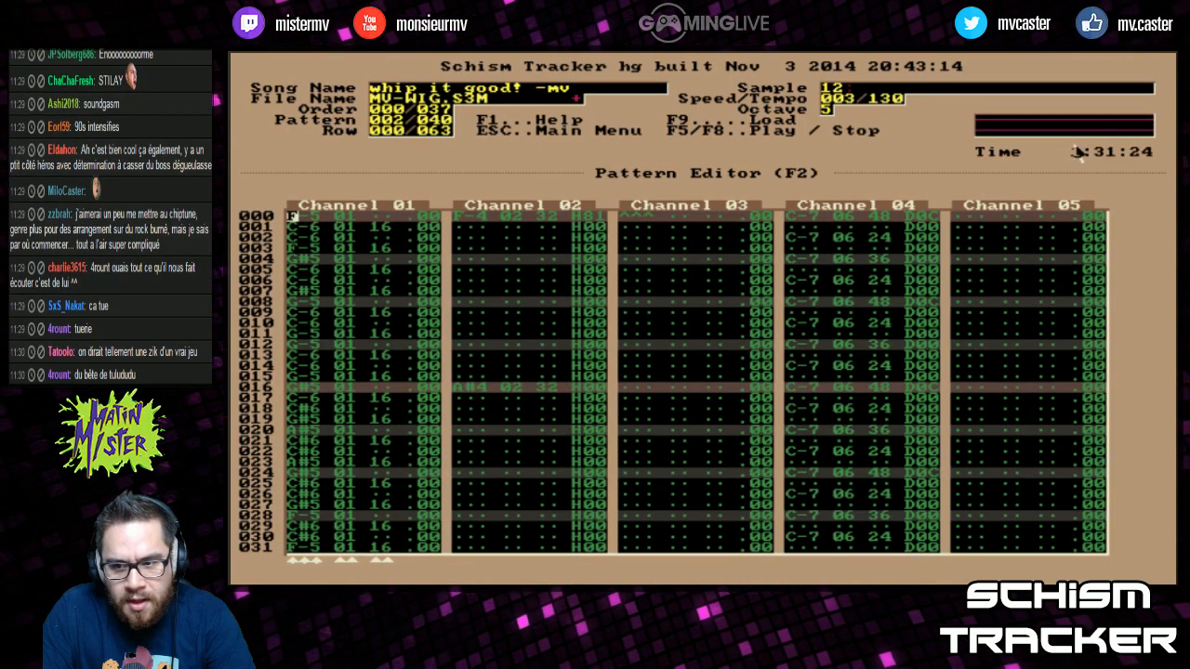
Play whip it good! from the start and follow its active channels on the info page
key("F5")
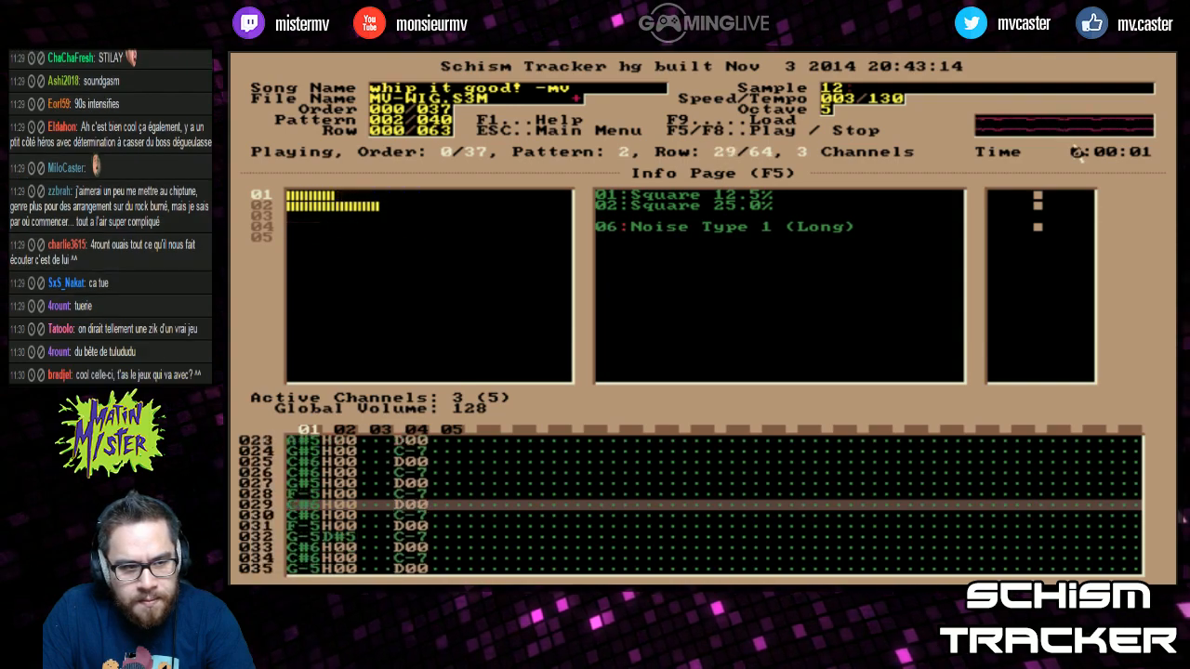
key("Down")
key("Down")
key("Down")
key("Down")
key("Down")
key("Down")
key("Down")
key("Down")
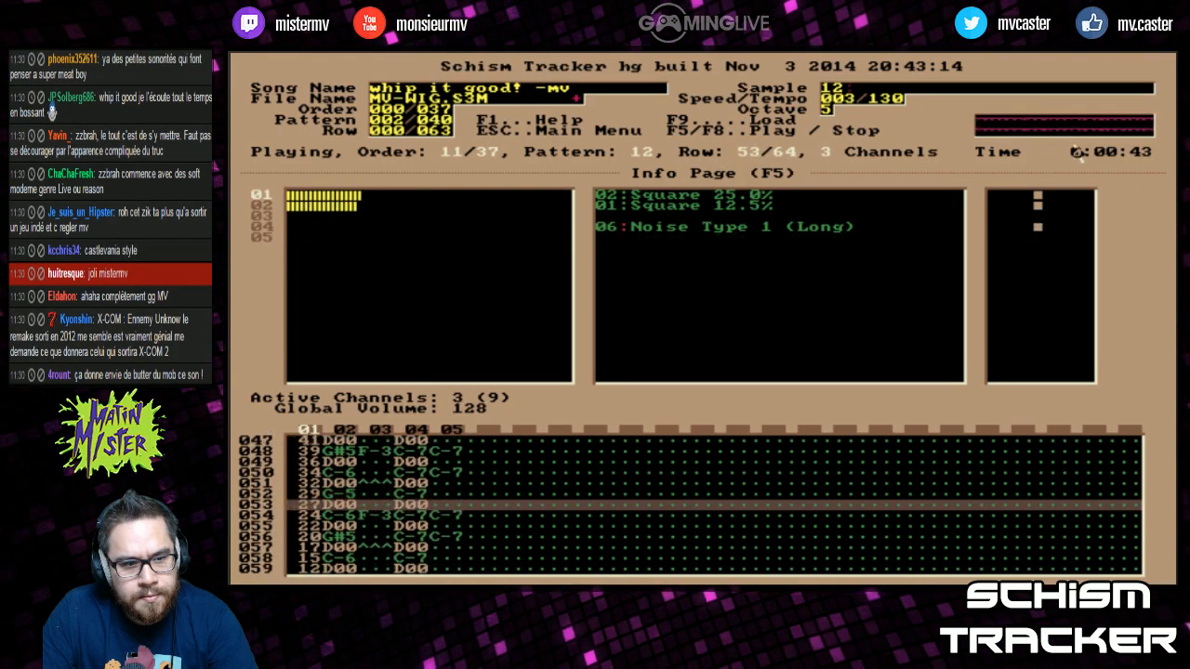
Check the sample list of whip it good! from the square waves to Noise Type 1 (Long) during playback, and return to the info page
key("F3")
key("F5")
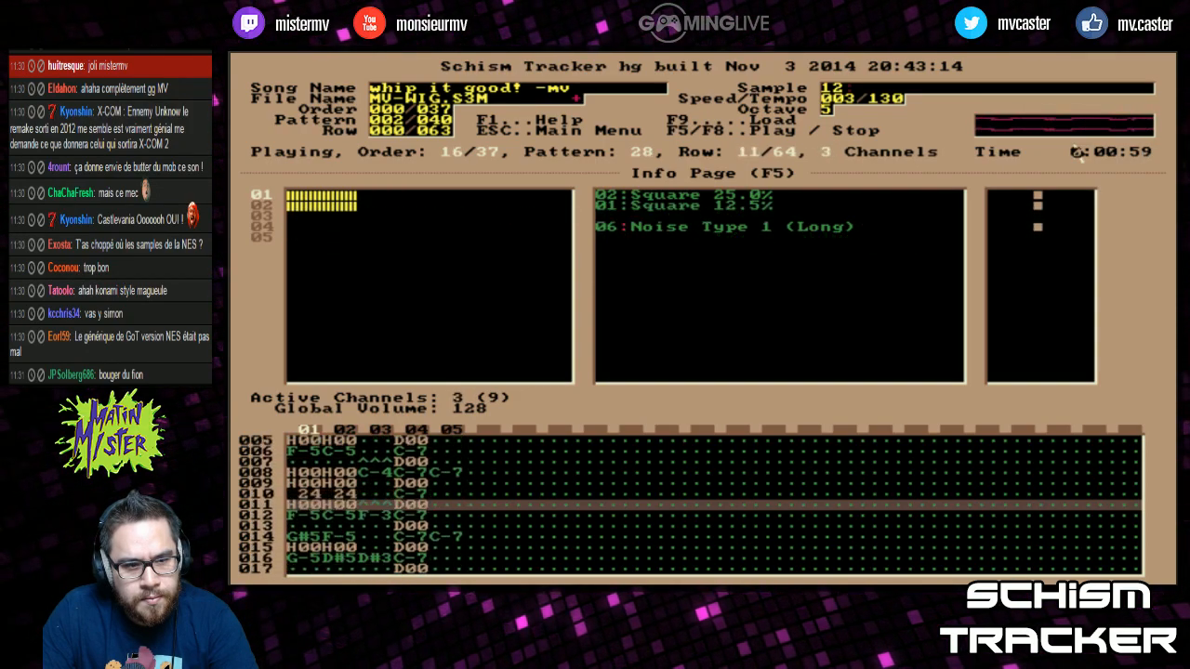
key("F3")
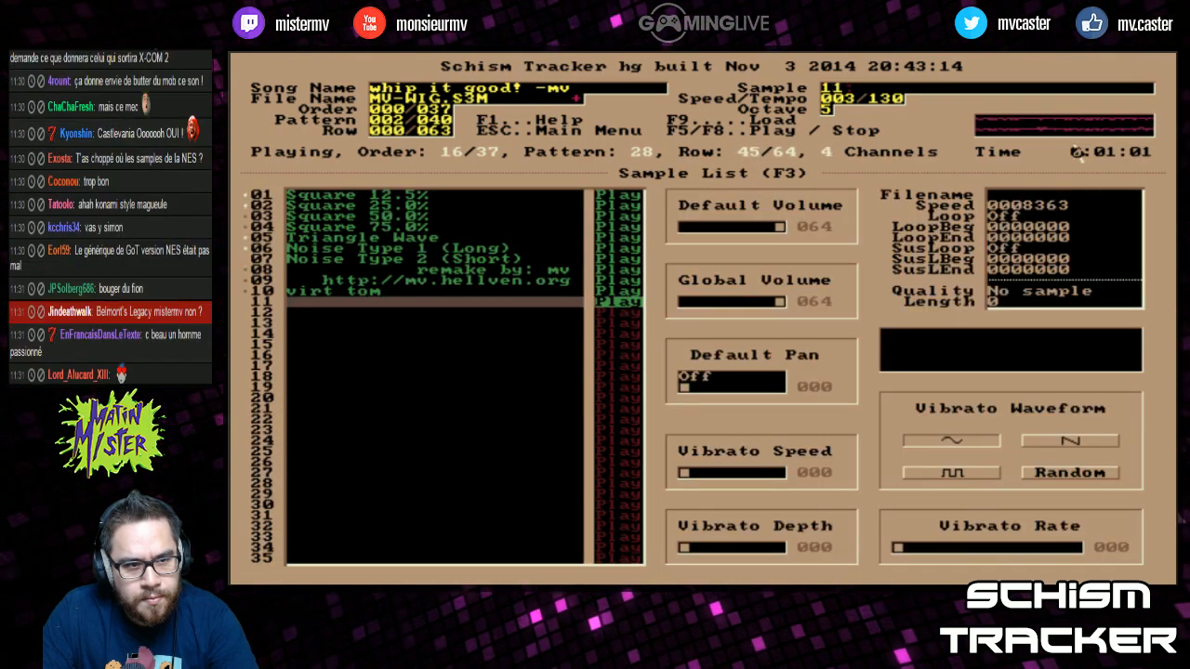
key("Home")
key("Down")
key("Down")
key("Down")
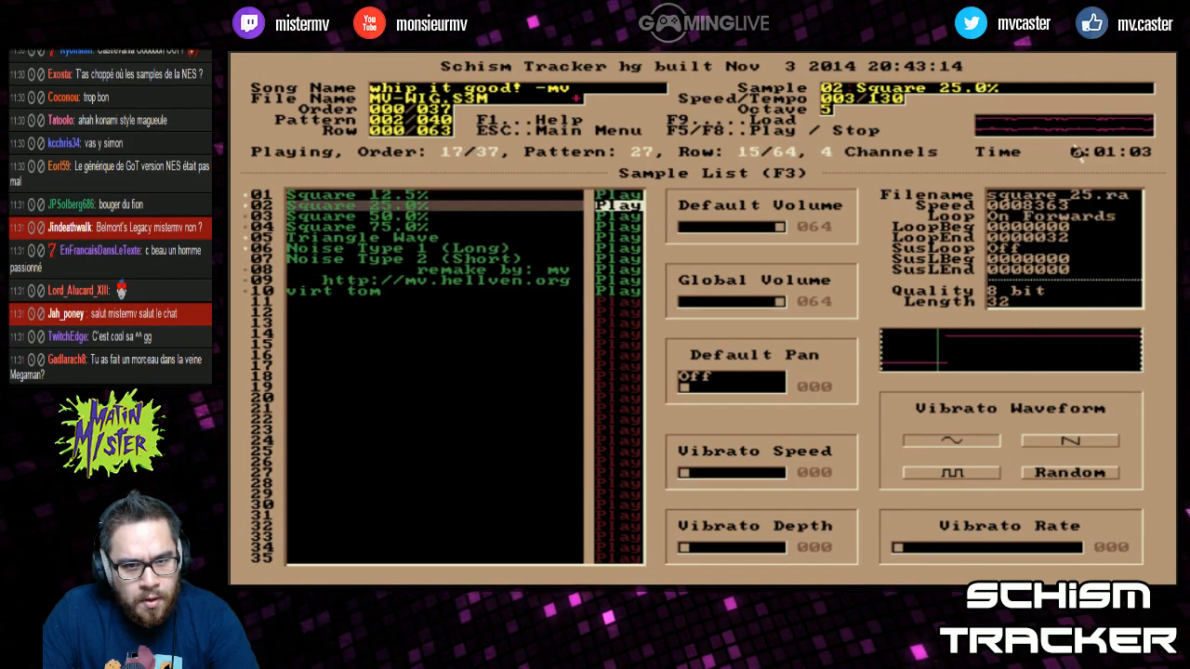
key("Down")
key("Down")
key("F5")
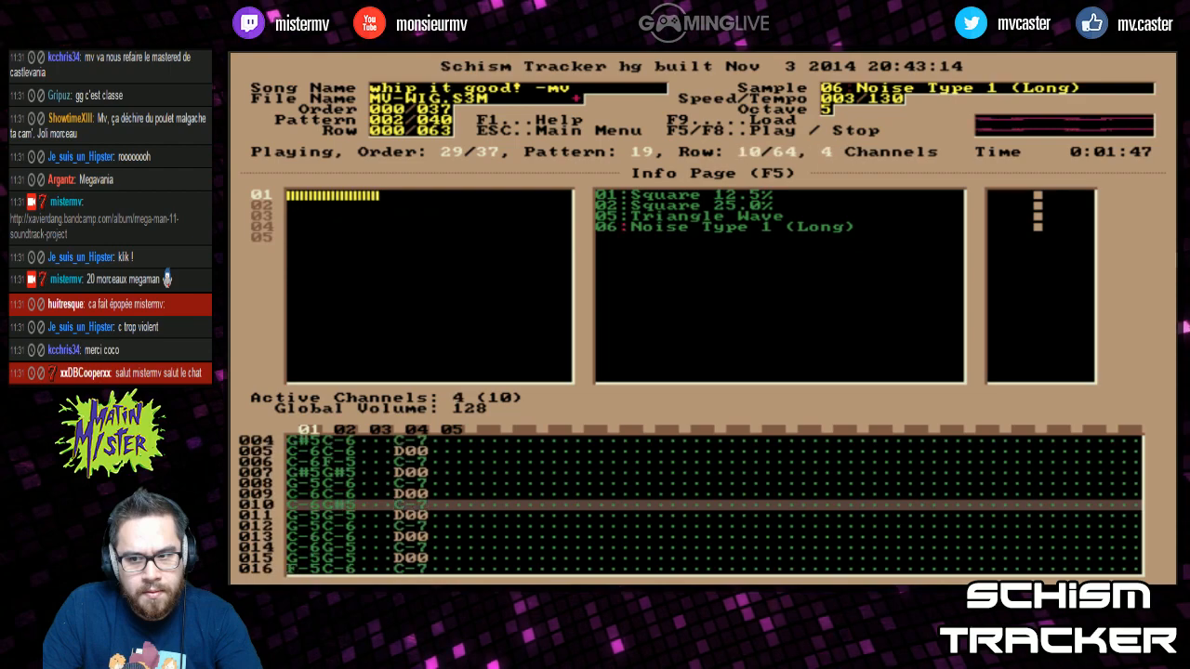
Browse the modules in D:\schism\nes from MV-WIG.S3M down through the new- series
key("F9")
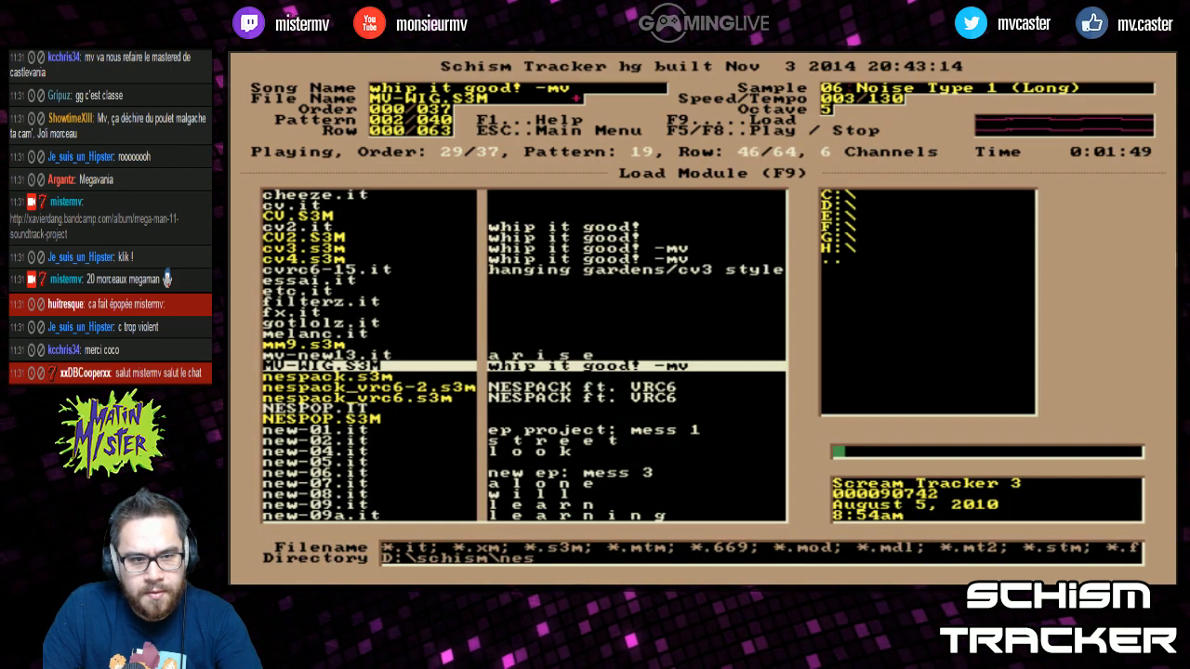
key("Down")
key("Down")
key("Down")
key("Down")
key("Down")
key("Down")
key("Down")
key("Down")
key("Down")
key("Down")
key("Down")
key("Down")
key("Up")
key("Up")
key("Up")
key("Up")
key("Down")
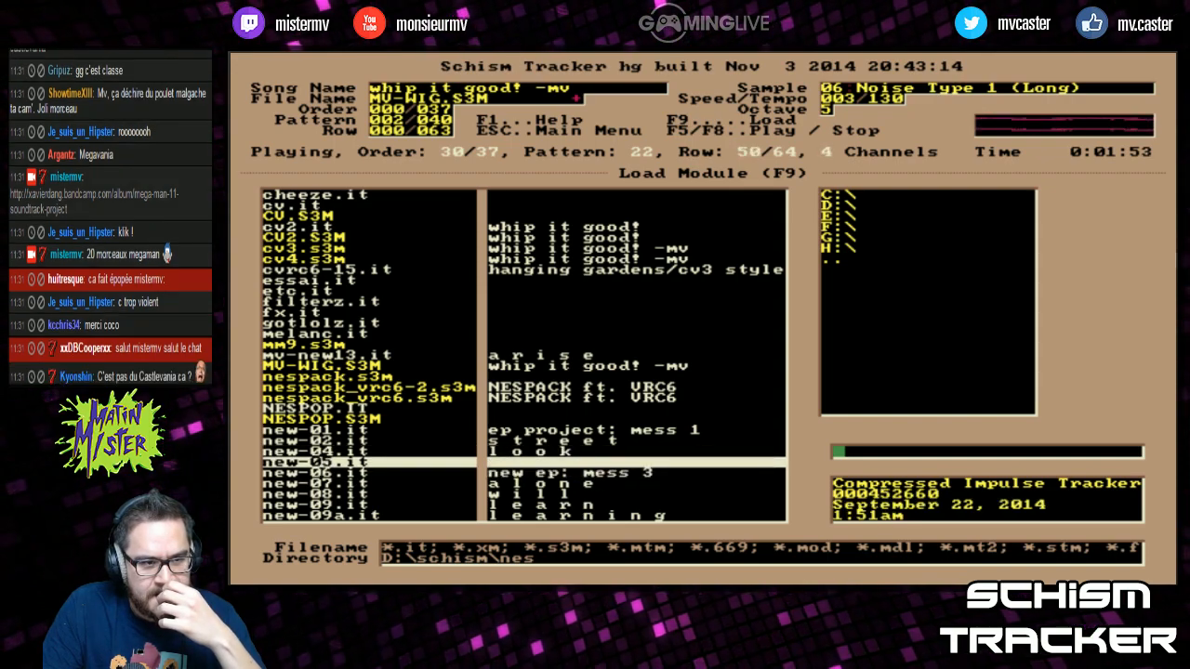
Look through the earlier modules in the nes folder, ending on 01-v-drac.s3m at the head of the list
key("Up")
key("Up")
key("Up")
key("Up")
key("Up")
key("Up")
key("Up")
key("Up")
key("Up")
key("Up")
key("Up")
key("Up")
key("Up")
key("Up")
key("Up")
key("Up")
key("Up")
key("Up")
key("Up")
key("Up")
key("Up")
key("Up")
key("Up")
key("Up")
key("Up")
key("Up")
key("Up")
key("Up")
key("Up")
key("Down")
key("Down")
key("Down")
key("Down")
key("Down")
key("Down")
key("Down")
key("Down")
key("Down")
key("Down")
key("Down")
key("Down")
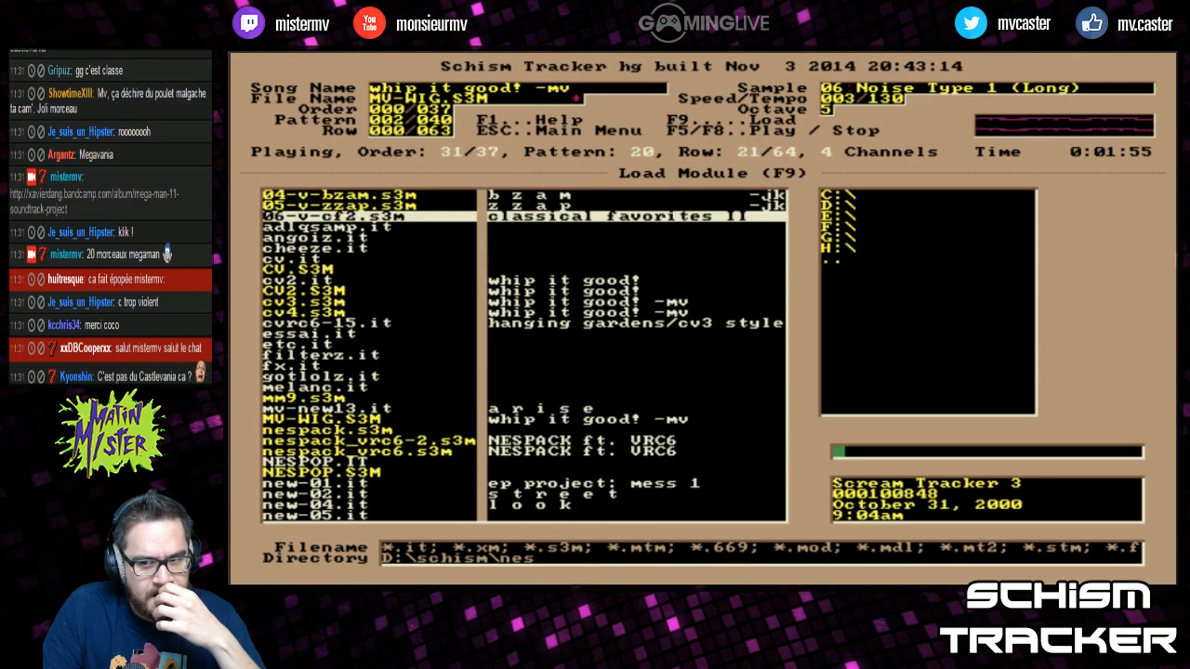
key("Up")
key("Up")
key("Up")
key("Up")
key("Up")
key("Up")
key("Up")
key("Up")
key("Up")
key("Up")
key("Up")
key("Up")
key("Up")
key("Up")
key("Up")
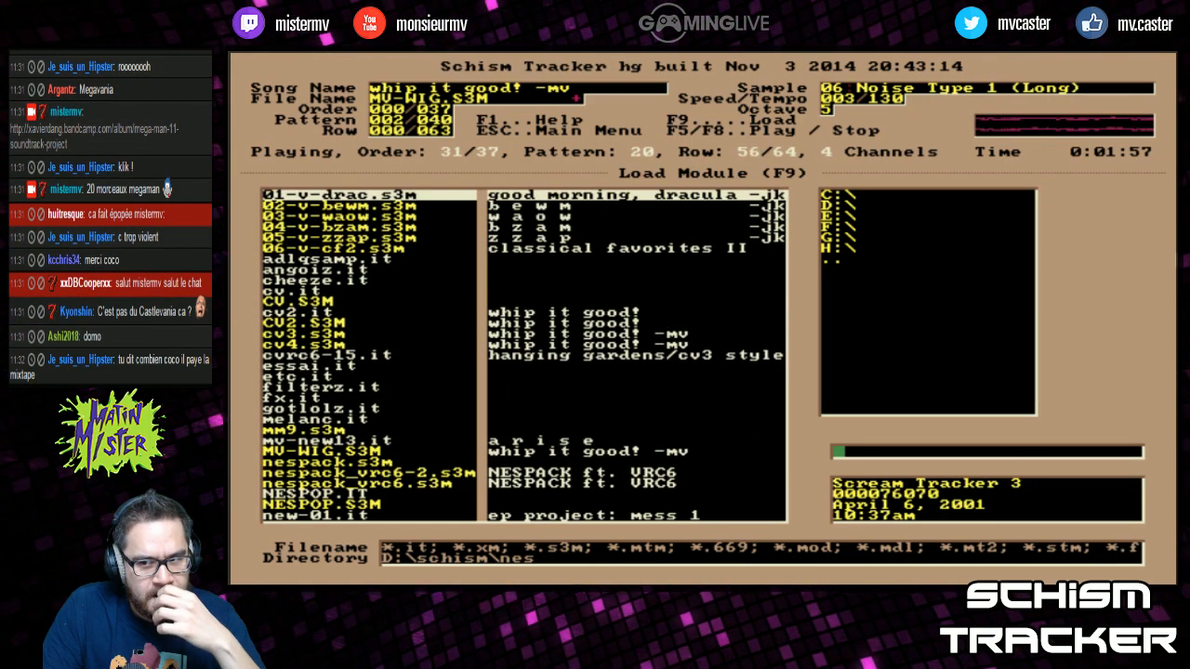
Check the active channels of whip it good!, stop its playback and reopen the module list
key("F5")
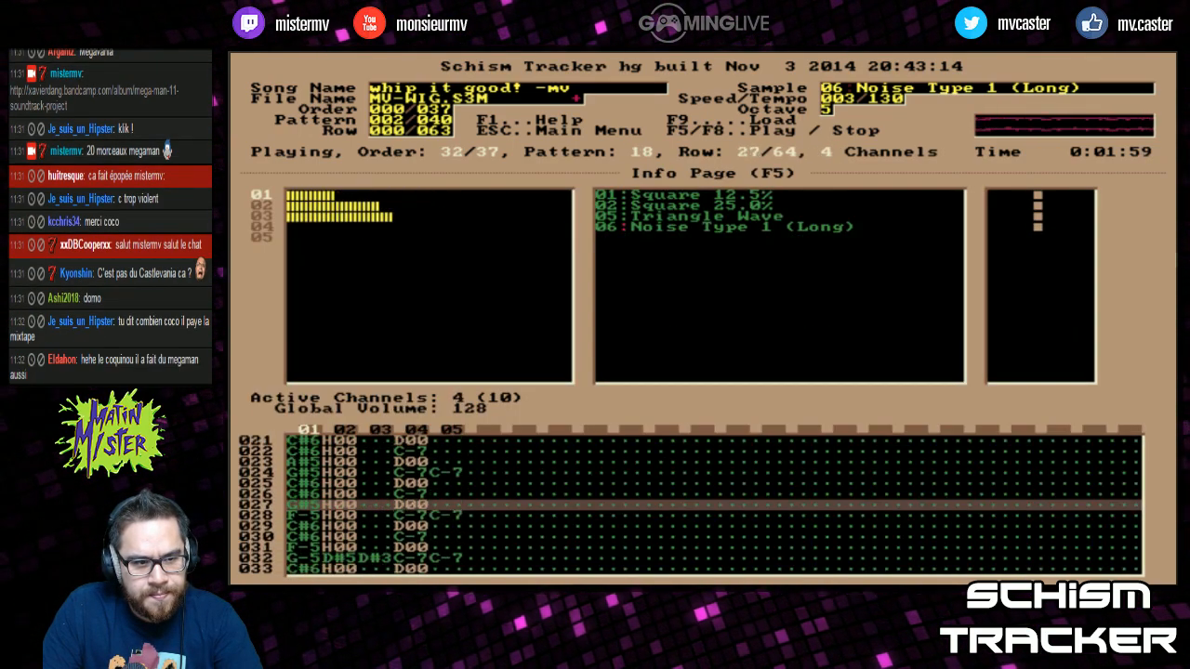
key("F9")
key("F5")
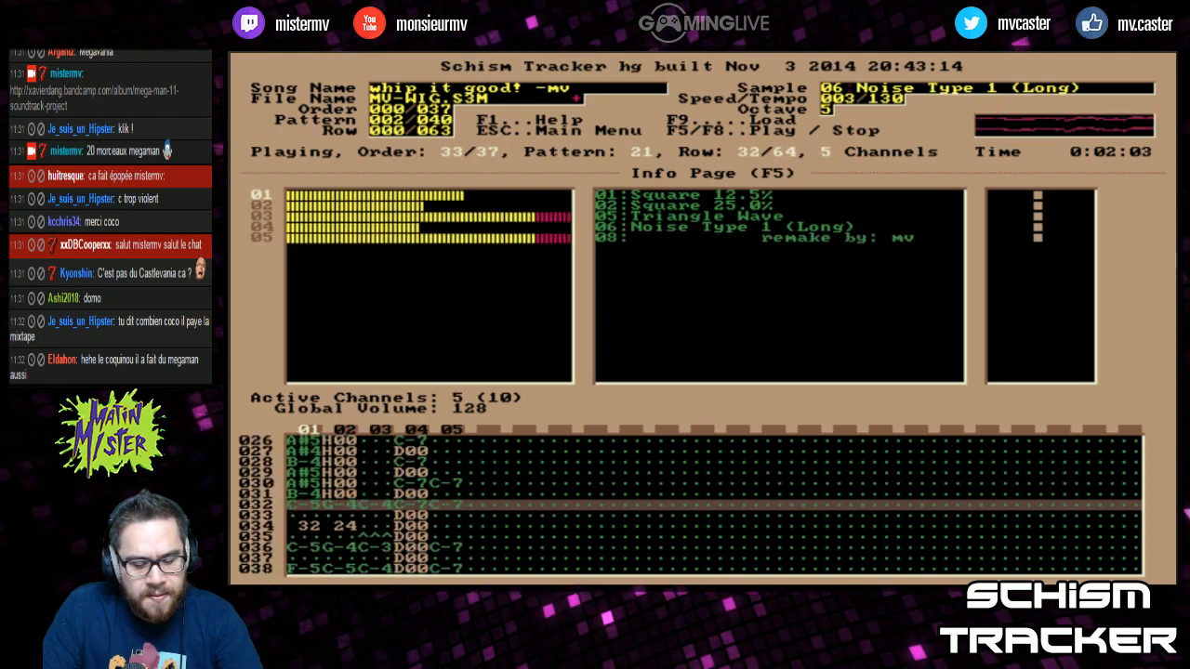
key("F8")
key("F9")
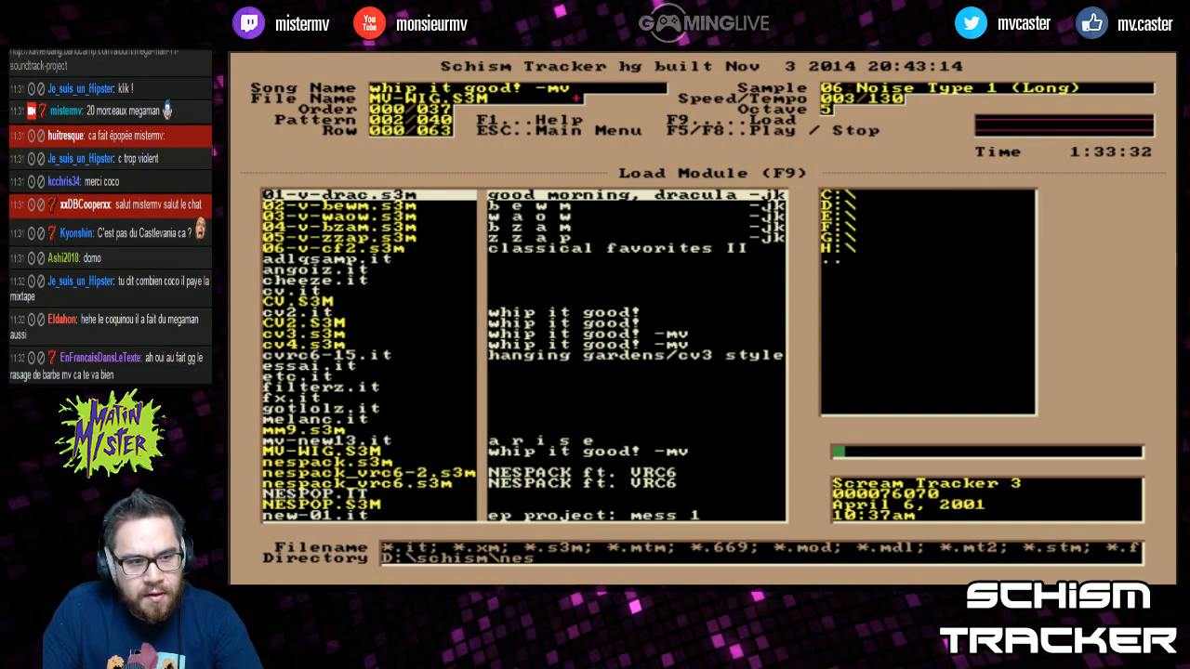
Look over the modules from 01-v-drac.s3m to 05-v-zzap.s3m and return to 01-v-drac.s3m
key("Down")
key("Down")
key("Down")
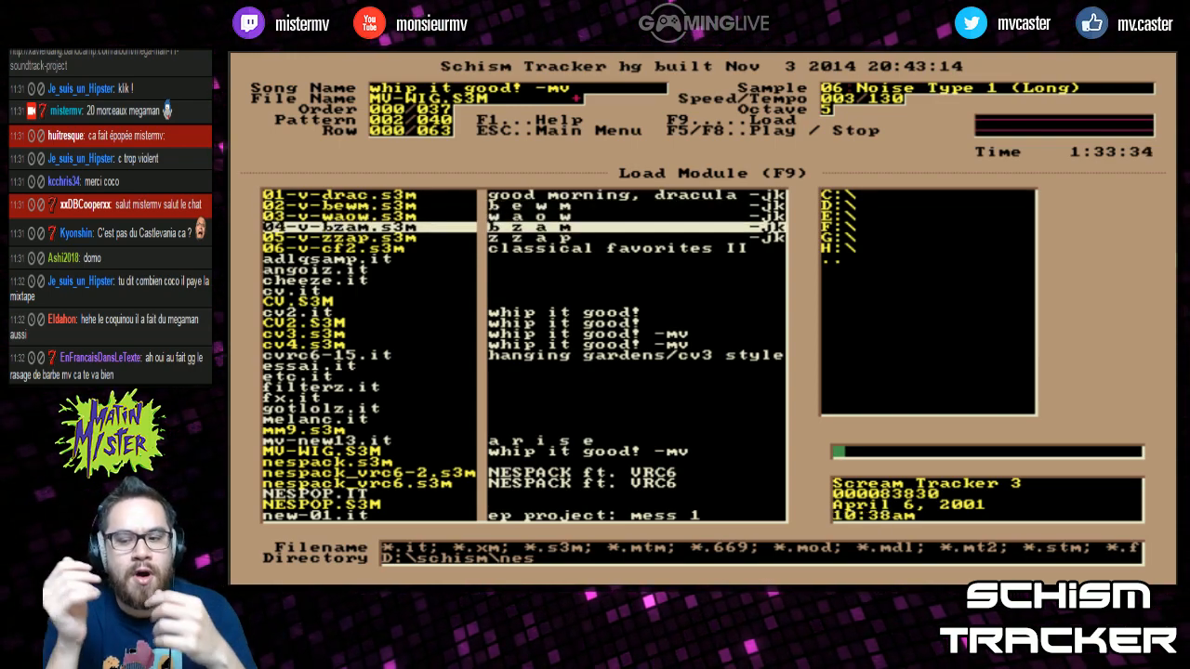
key("Up")
key("Up")
key("Up")
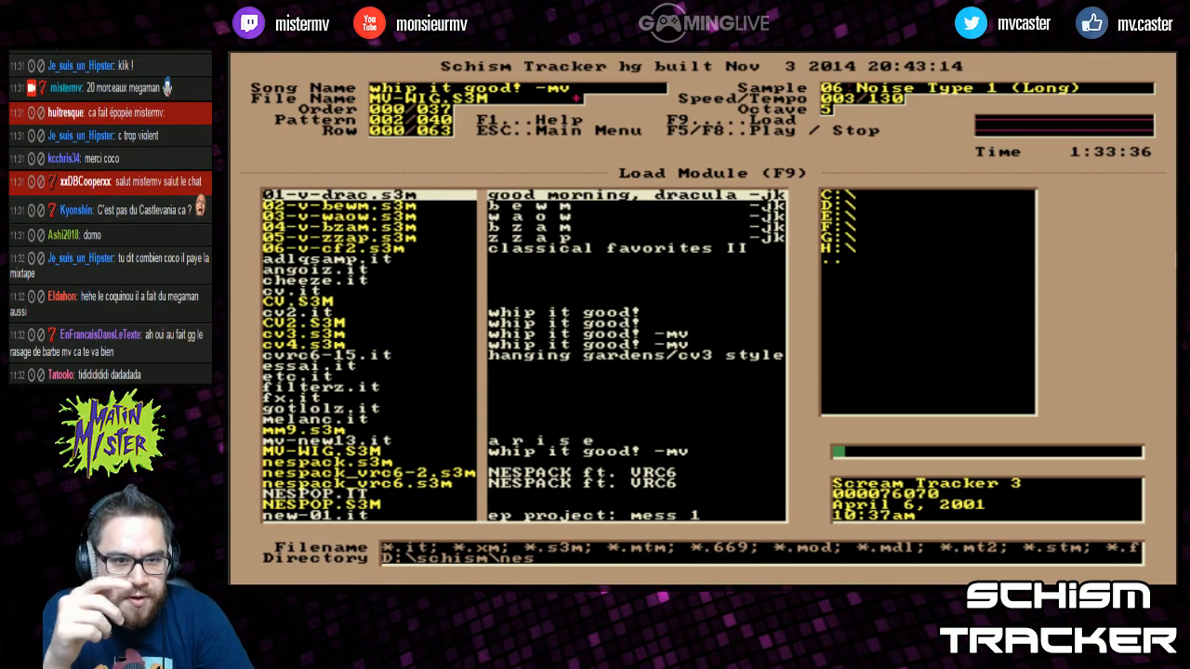
key("Down")
key("Down")
key("Down")
key("Down")
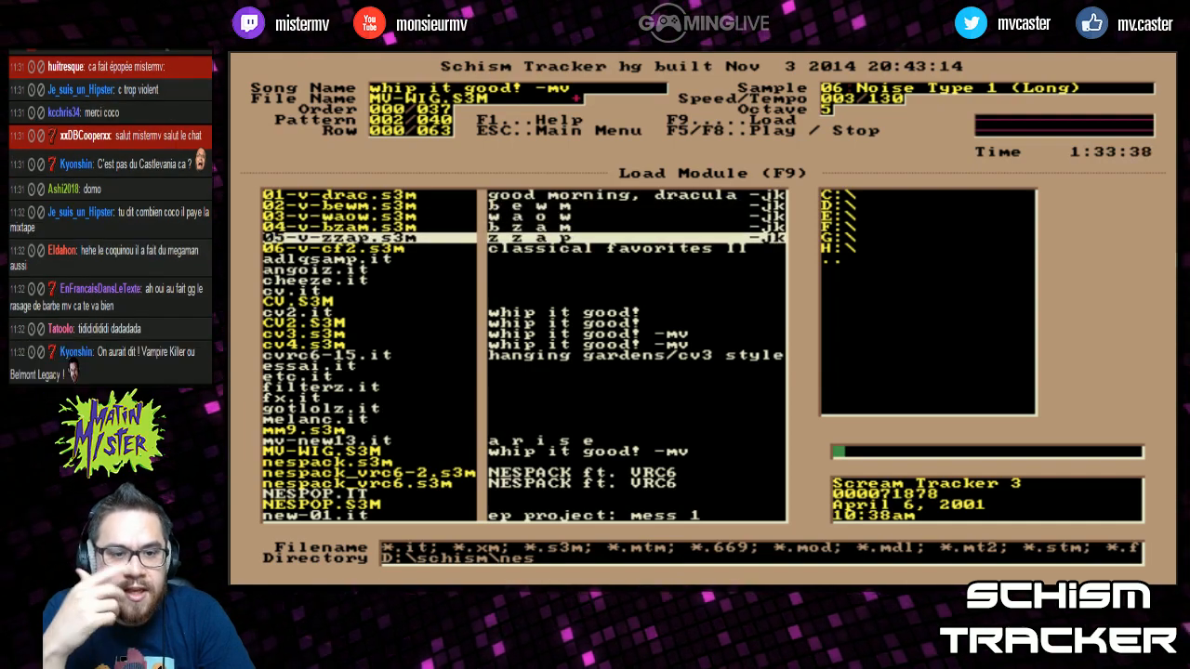
key("Up")
key("Up")
key("Up")
key("Up")
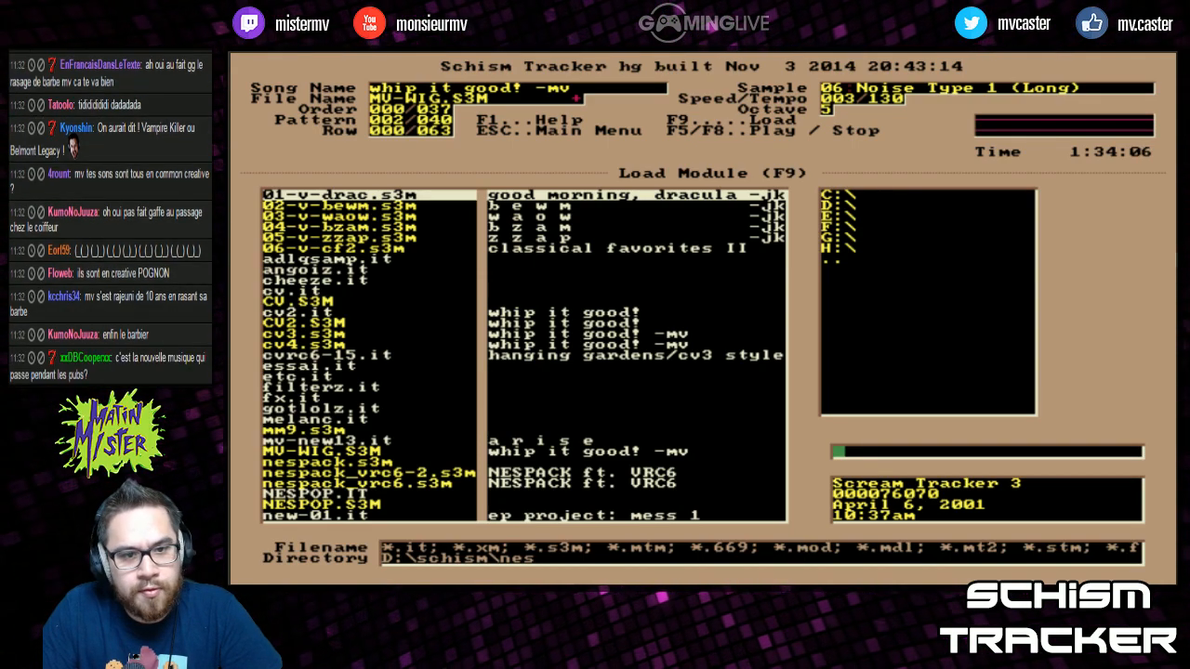
Examine the first part of the module list, from 01-v-drac.s3m down to cv.it and back
key("Down")
key("Down")
key("Down")
key("Down")
key("Down")
key("Down")
key("Down")
key("Down")
key("Down")
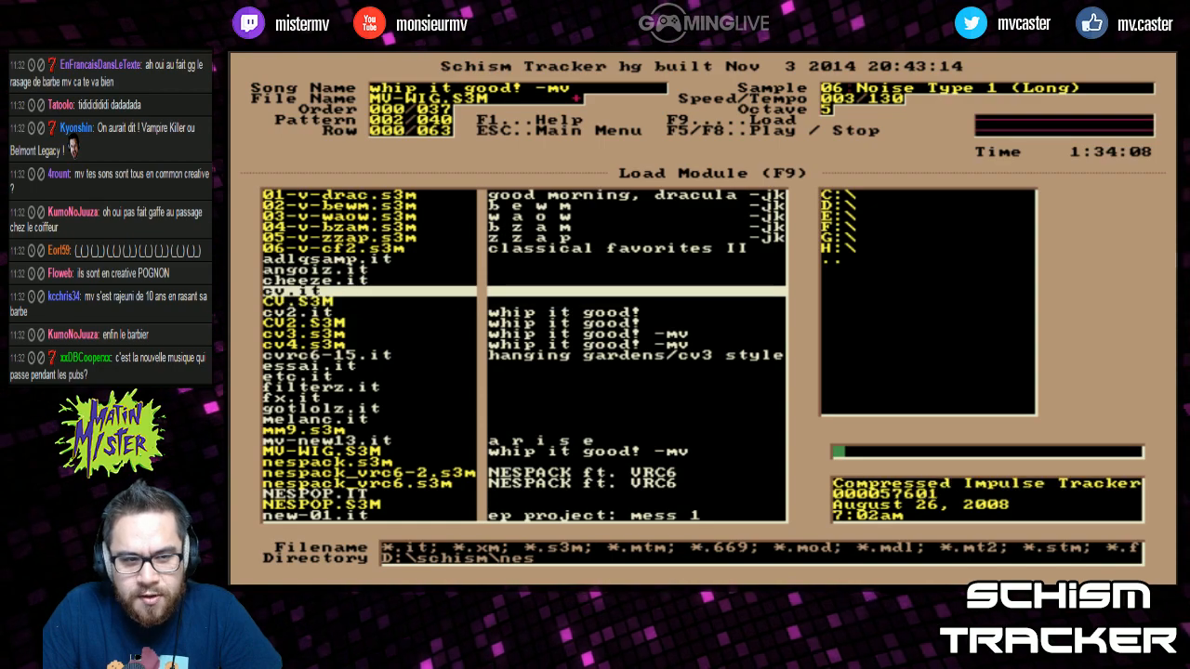
key("Home")
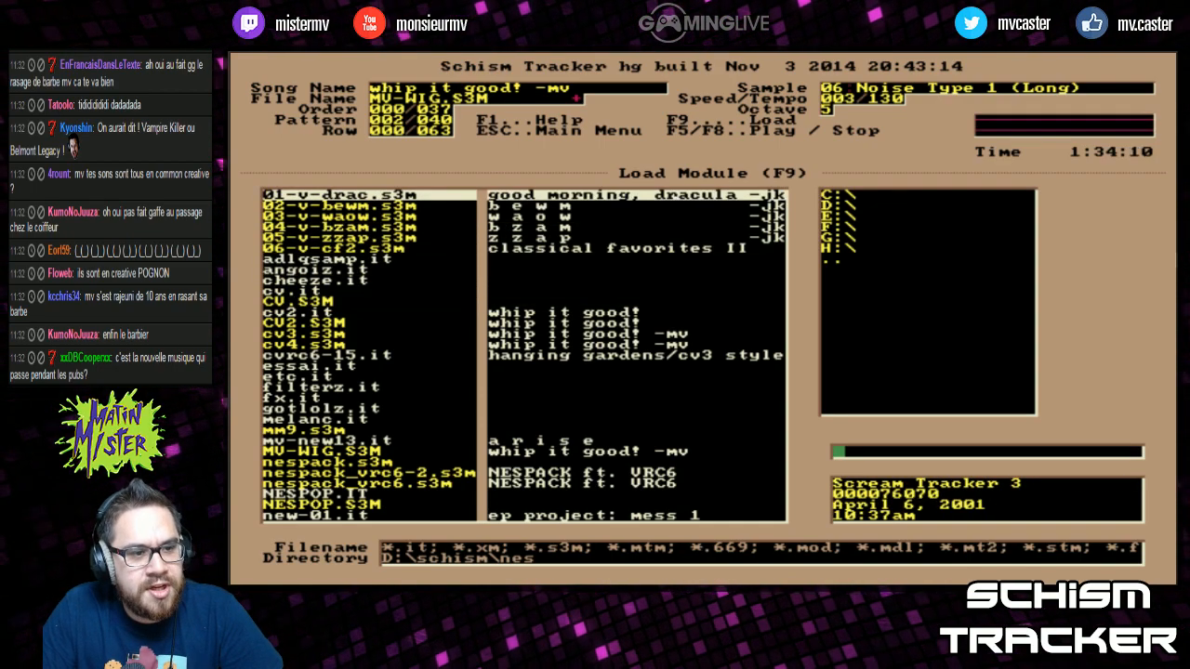
key("Down")
key("Down")
key("Down")
key("Down")
key("Down")
key("Down")
key("Down")
key("Down")
key("Down")
key("Up")
key("Up")
key("Up")
key("Up")
key("Up")
key("Home")
key("Down")
key("Down")
key("Down")
key("Down")
key("Down")
key("Down")
key("Down")
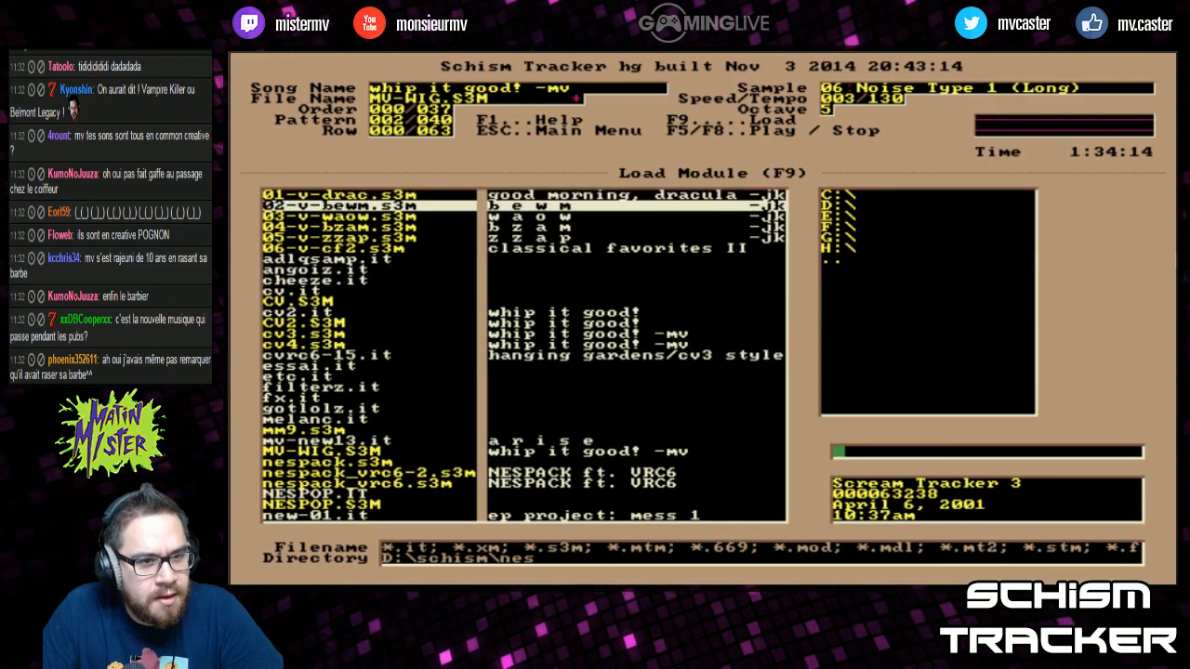
Compare the file details of the modules from 01-v-drac.s3m to 05-v-zzap.s3m
key("Up")
key("Home")
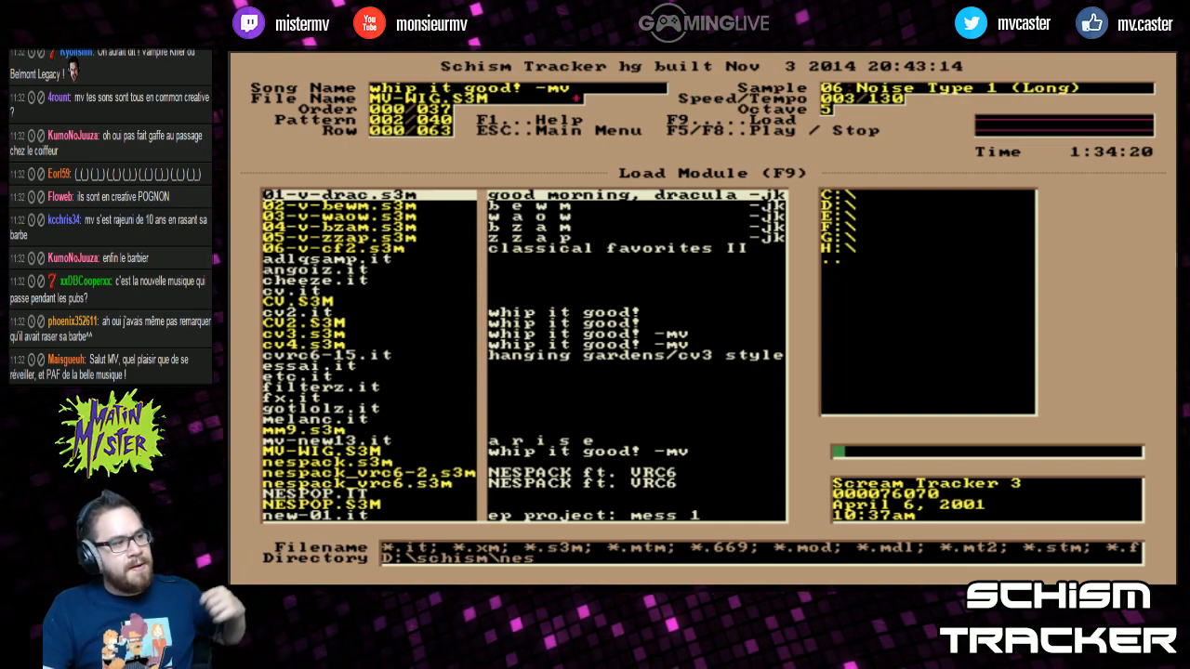
key("Down")
key("Down")
key("Down")
key("Down")
key("Down")
key("Up")
key("Up")
key("Up")
key("Up")
key("Up")
key("Down")
key("Down")
key("Down")
key("Down")
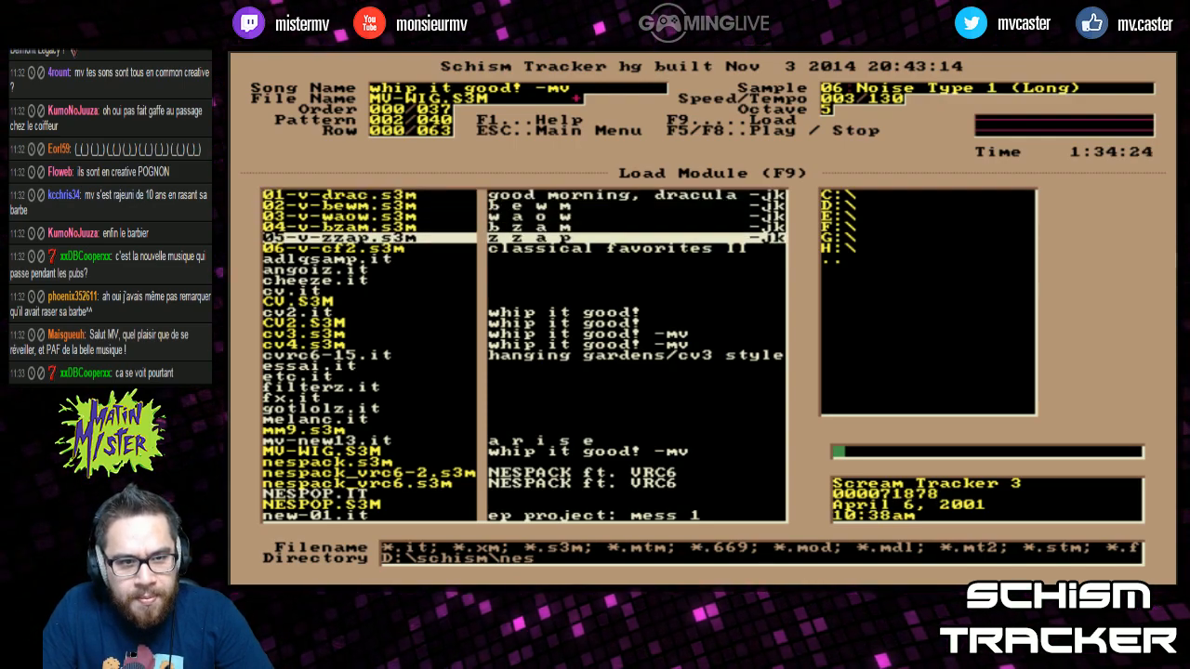
key("Up")
key("Up")
key("Up")
key("Up")
key("Down")
key("Down")
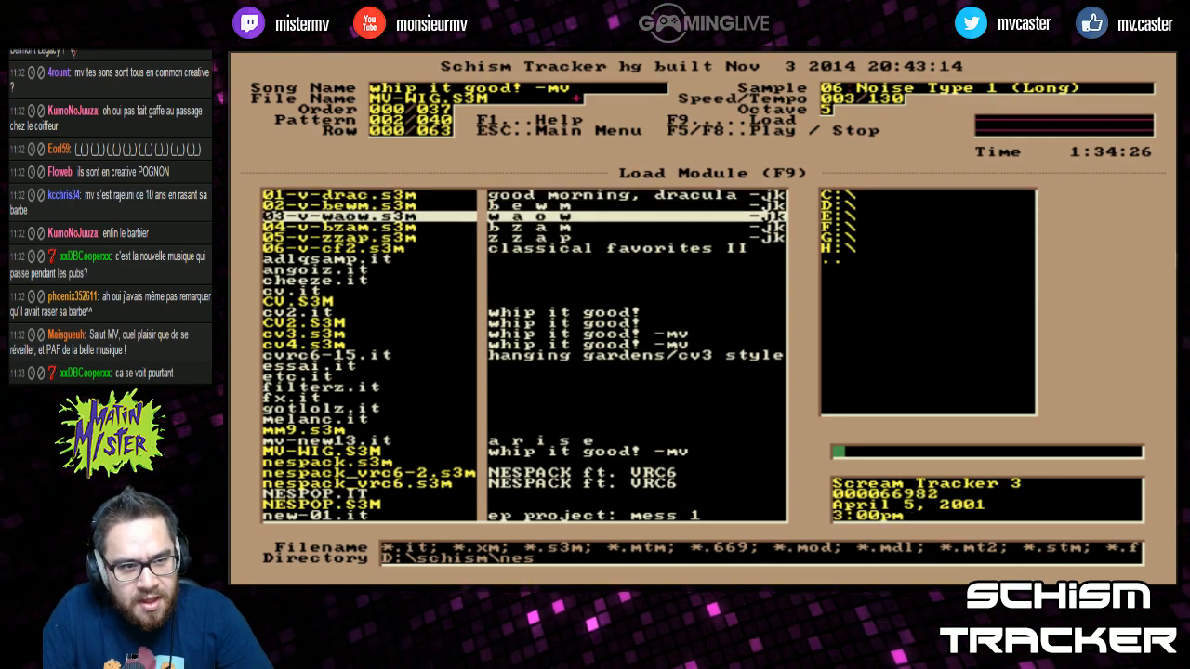
Load 05-v-zzap.s3m from the nes folder, discarding the unsaved changes to the current module
key("Down")
key("Down")
key("Down")
key("Up")
key("Up")
key("Down")
key("Return")
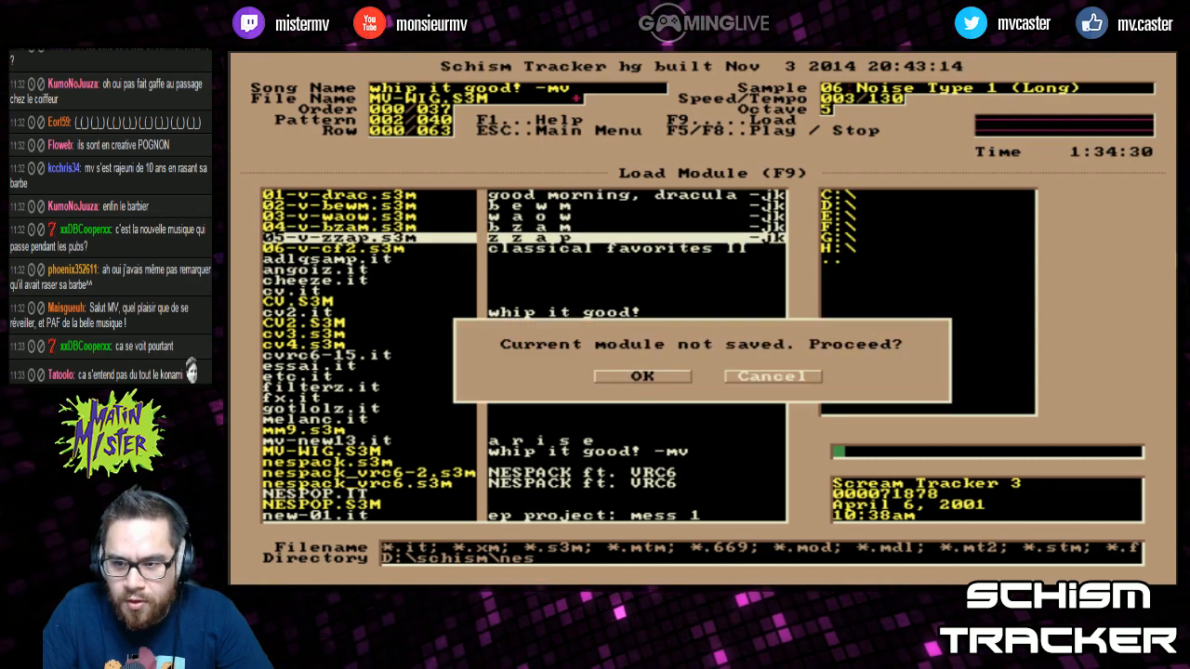
key("Left")
key("Return")
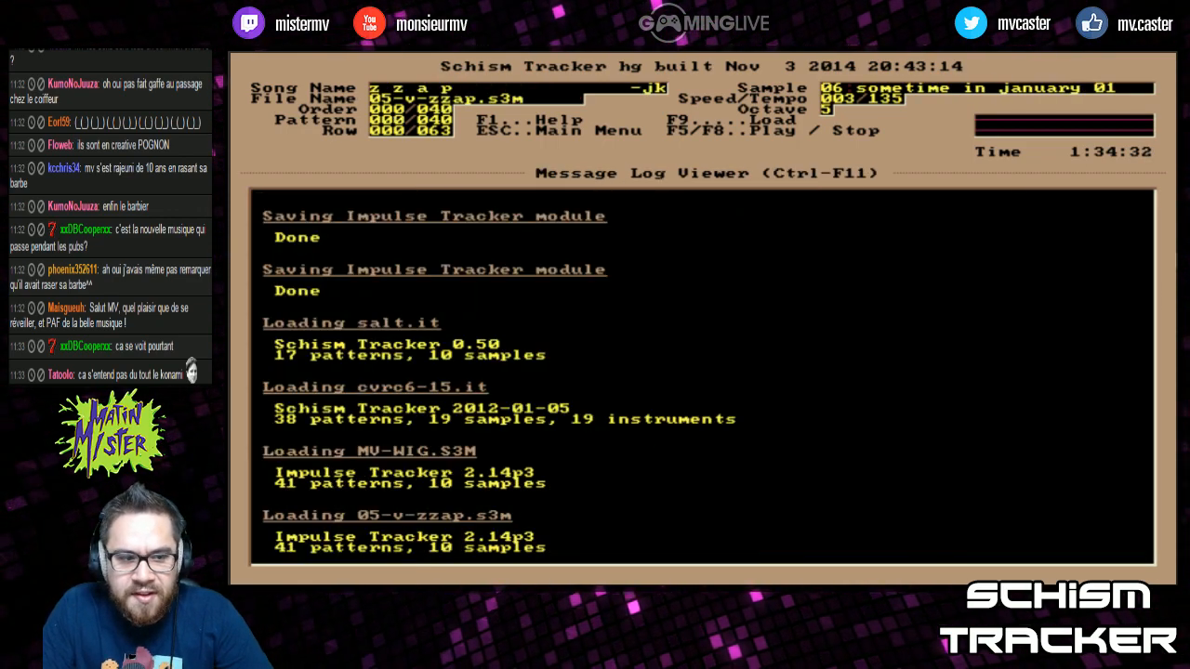
Check the sample list of z z a p, play the song from the start and view its song variables
key("F3")
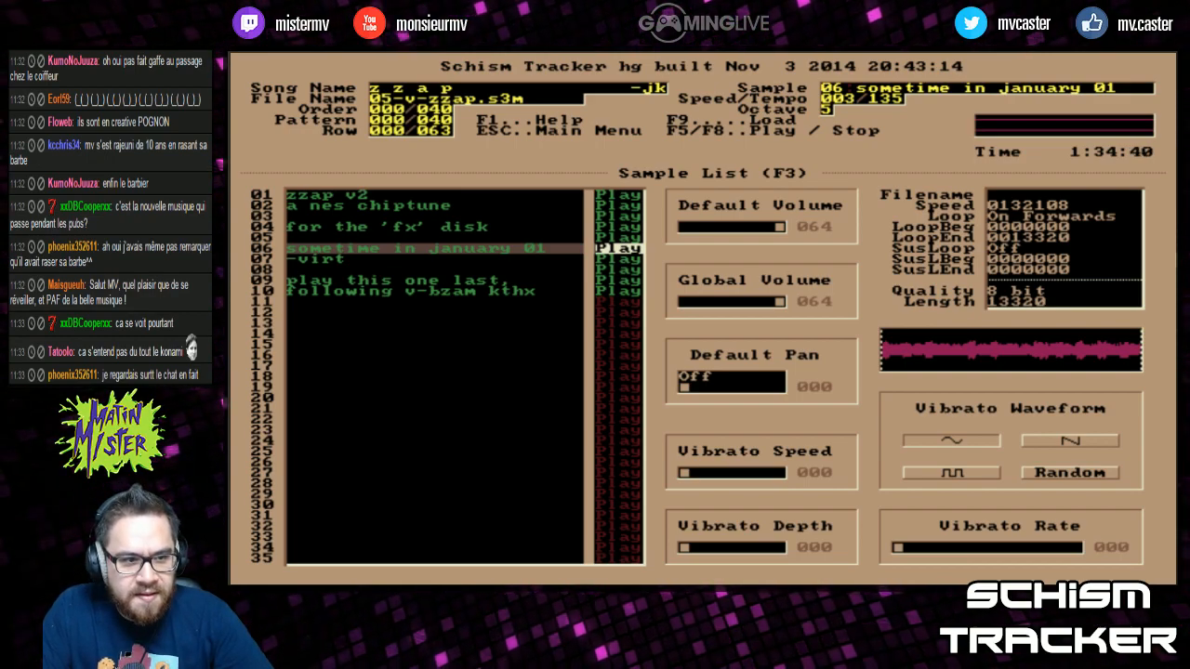
key("F5")
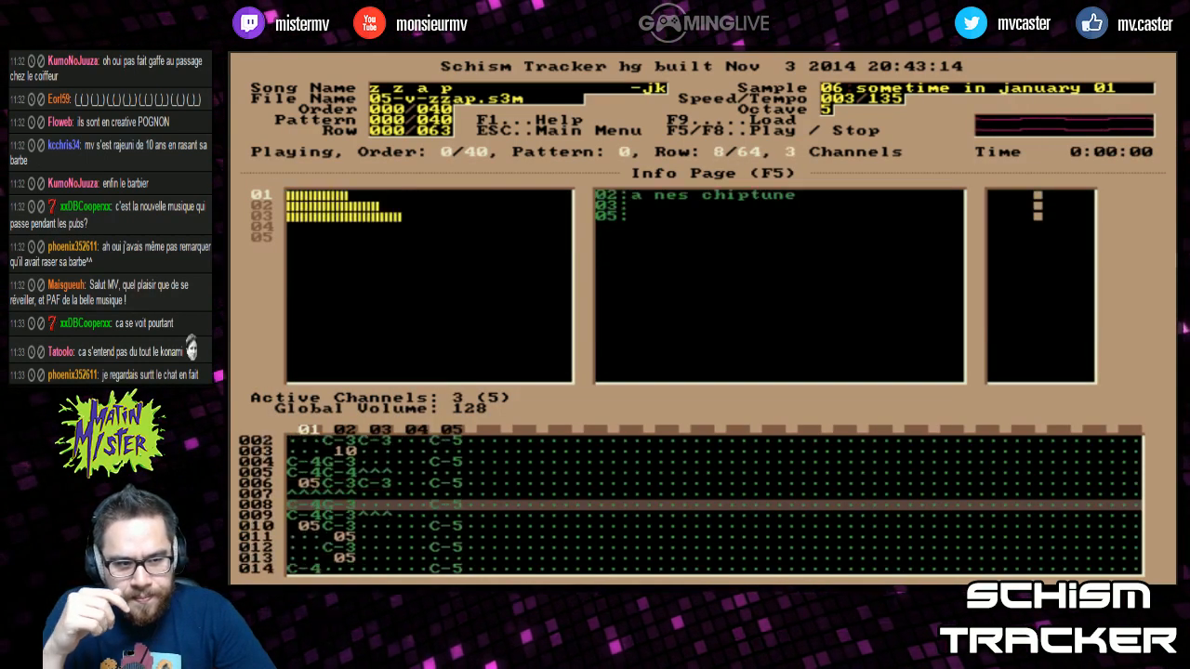
key("F12")
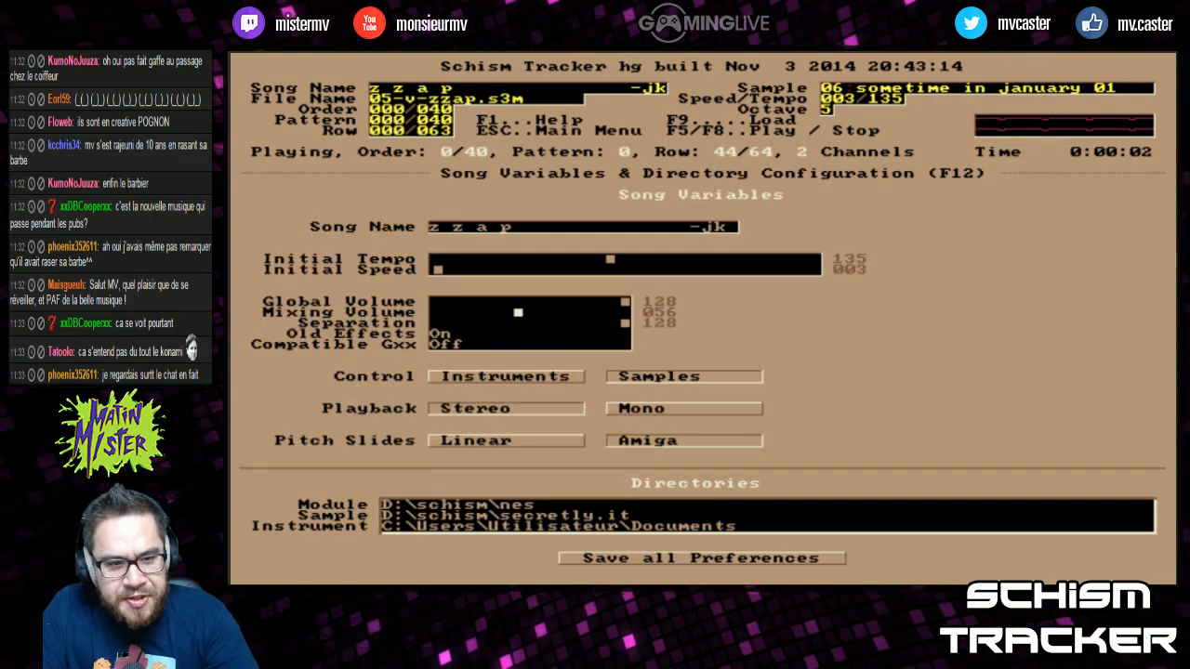
key("5")
key("F5")
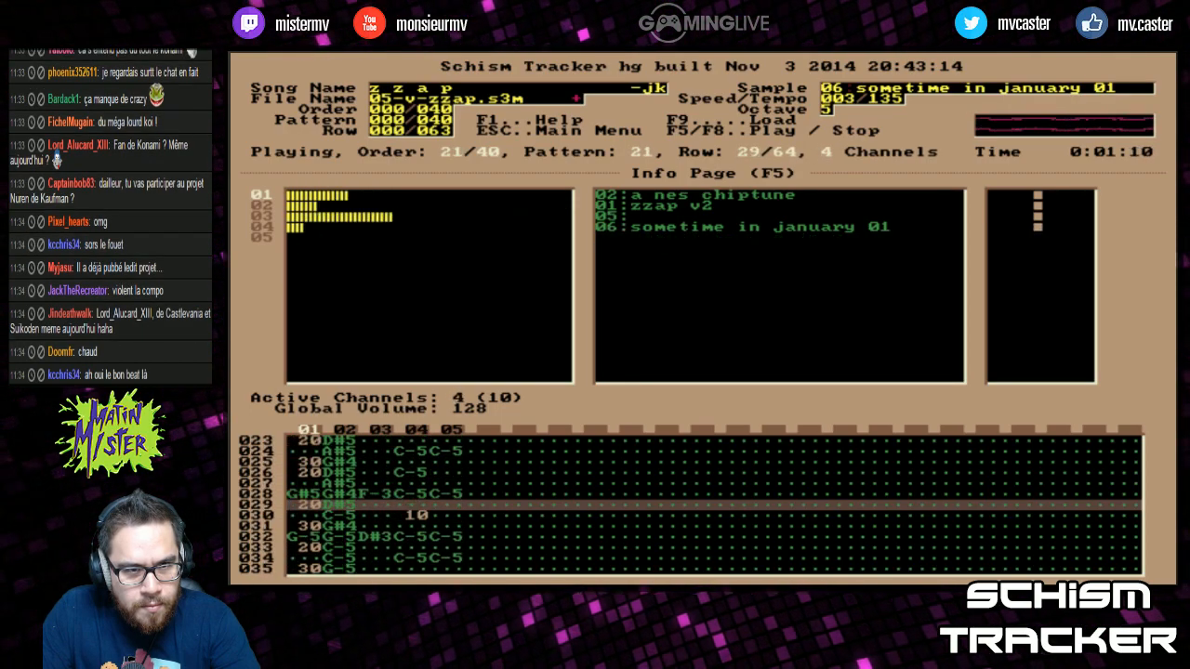
Check the sample list of z z a p during playback and return to the channel info page
key("F4")
key("F3")
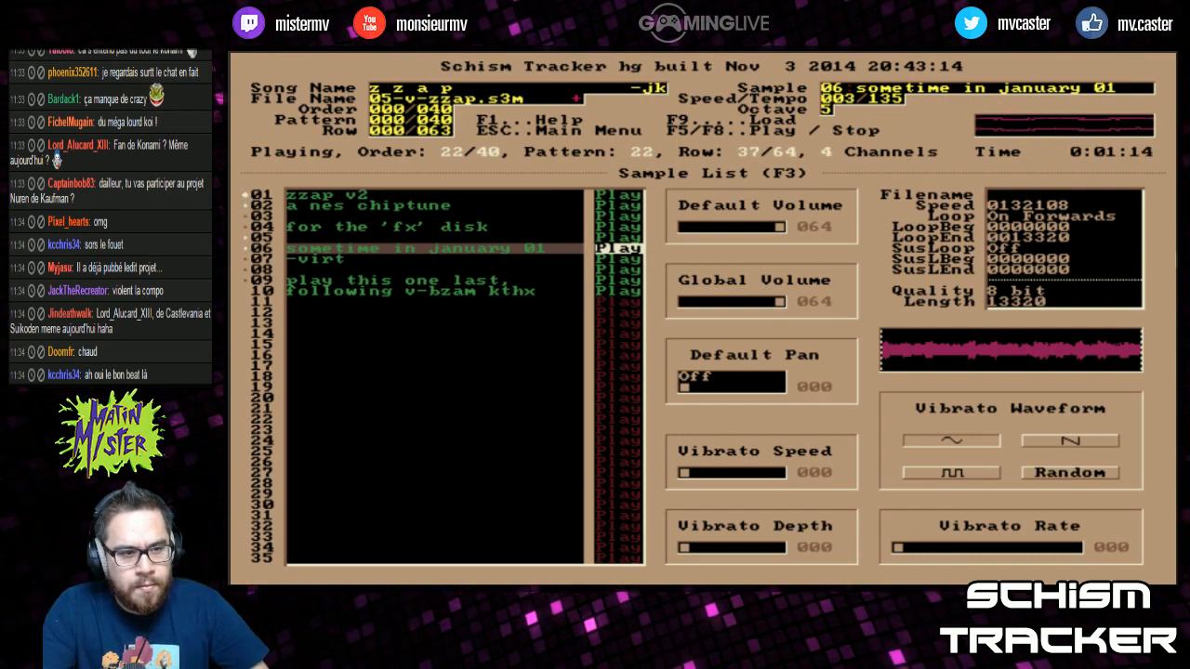
key("shift+F9")
key("F5")
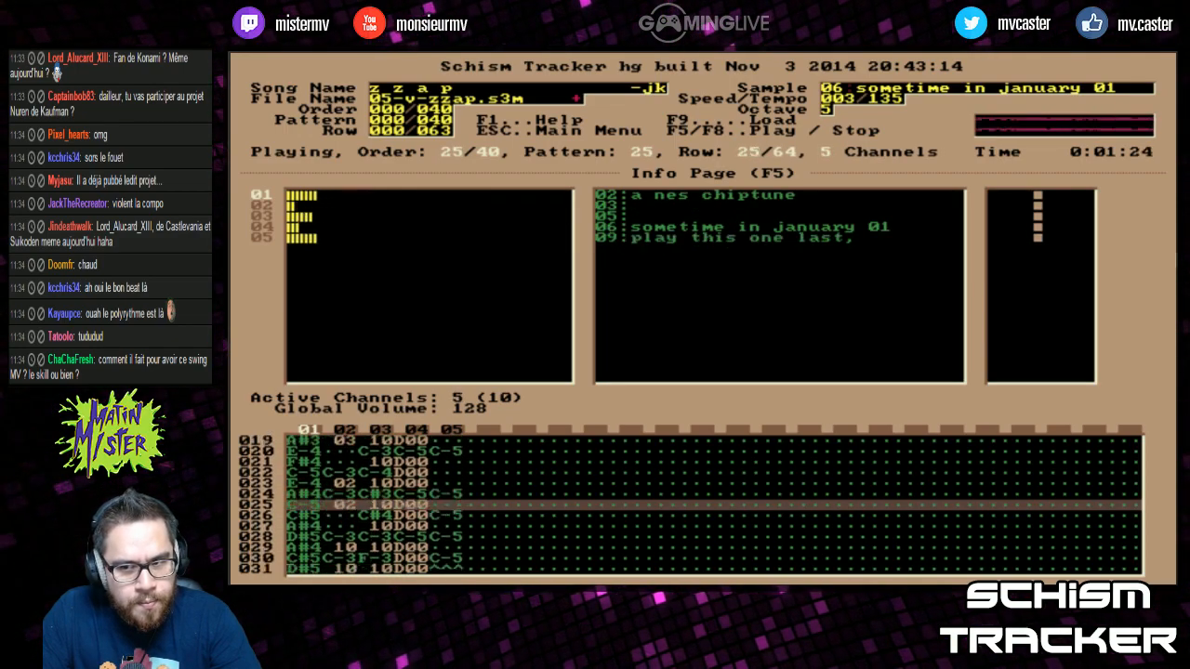
key("F9")
key("Escape")
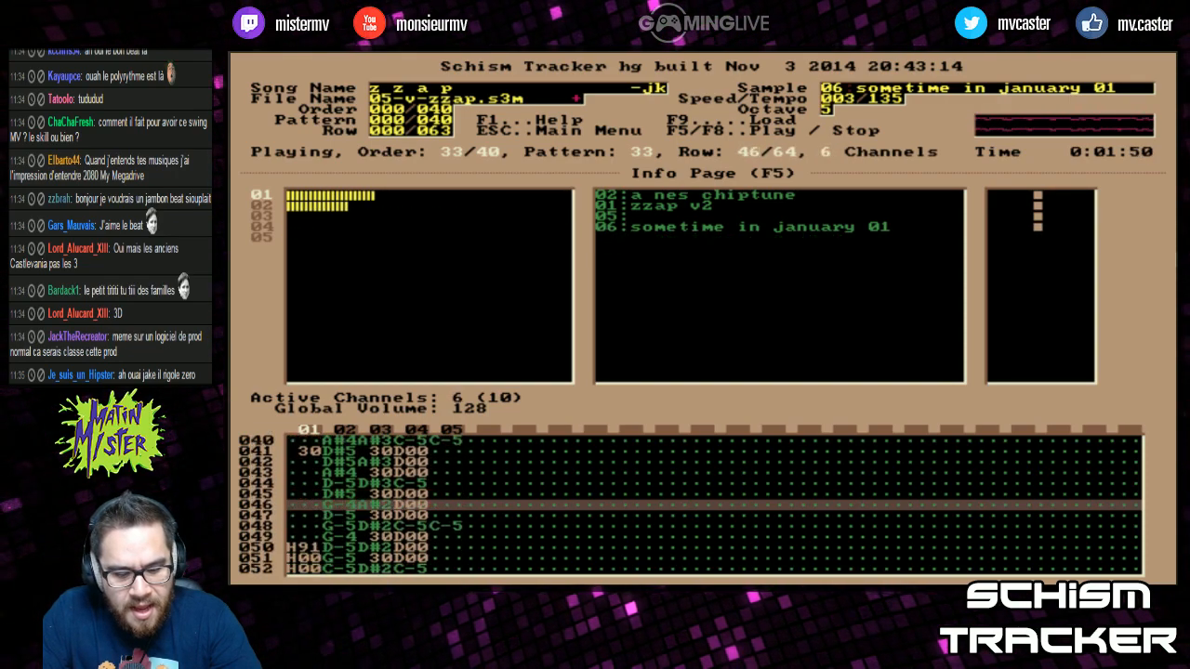
Stop the playback of z z a p and examine the rows of pattern 000 in the Pattern Editor
key("F2")
key("F8")
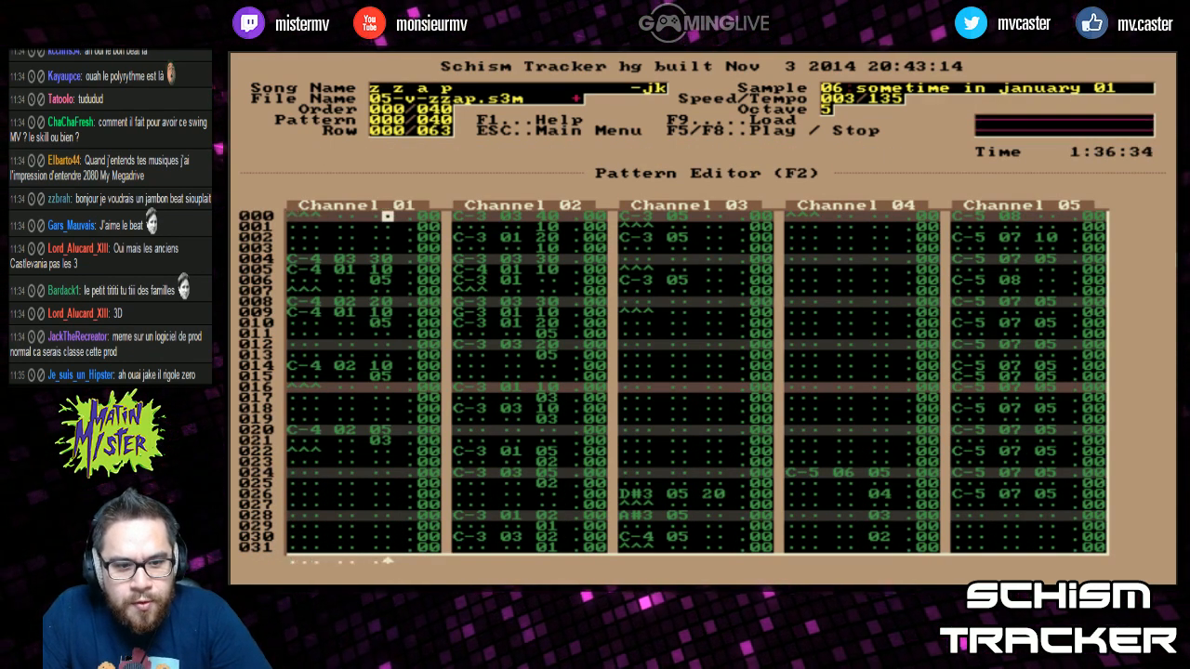
key("Right")
key("Right")
key("Right")
key("Page_Down")
key("Page_Down")
key("Page_Down")
key("Page_Down")
key("Page_Up")
key("Page_Up")
key("Page_Up")
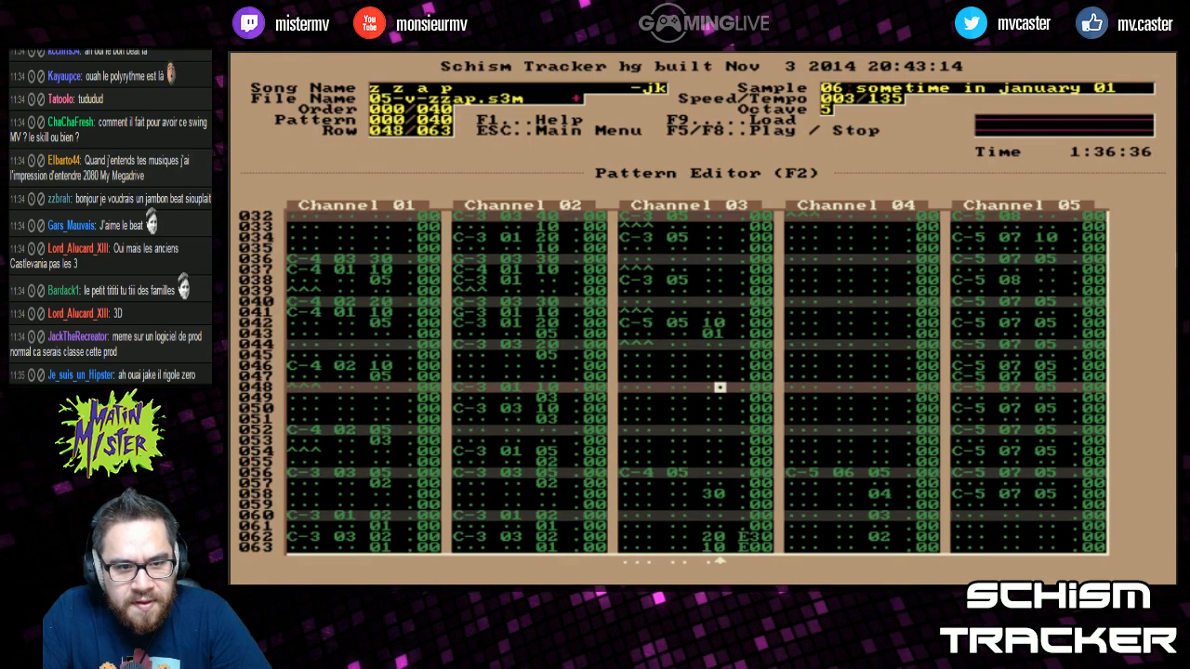
key("Down")
key("Down")
key("Down")
key("Down")
key("Down")
key("Down")
key("Down")
key("Down")
key("Down")
key("Down")
key("Down")
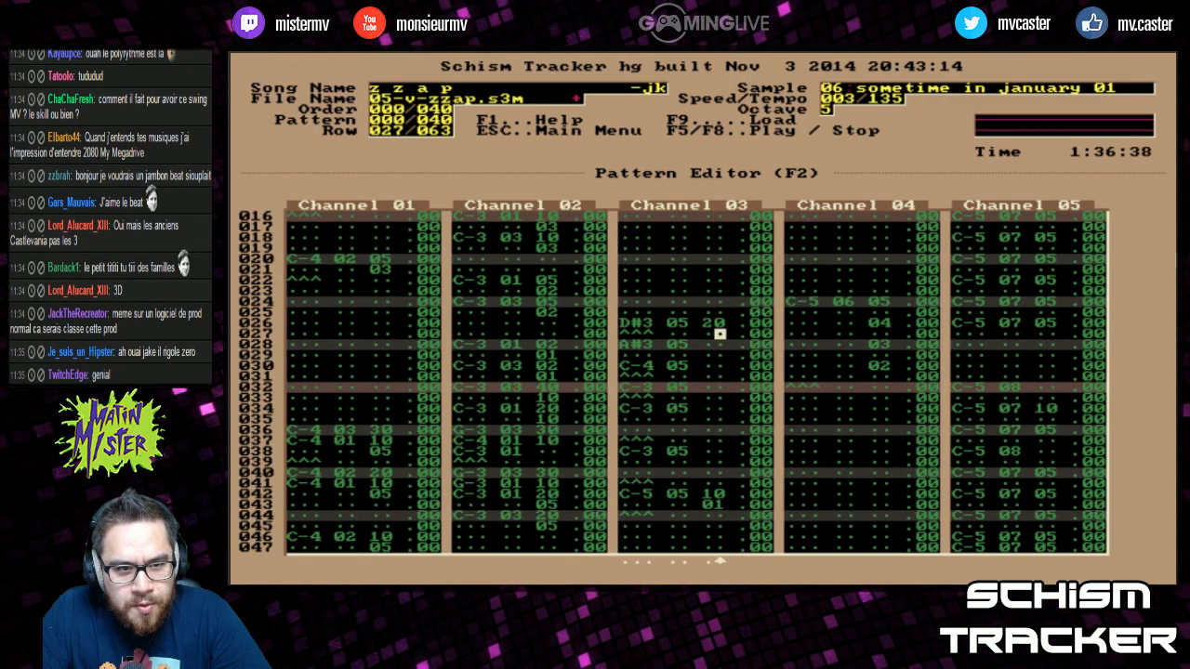
key("Page_Down")
key("Page_Down")
Switch to pattern 001 of z z a p and look over its rows
key("KP_Add")
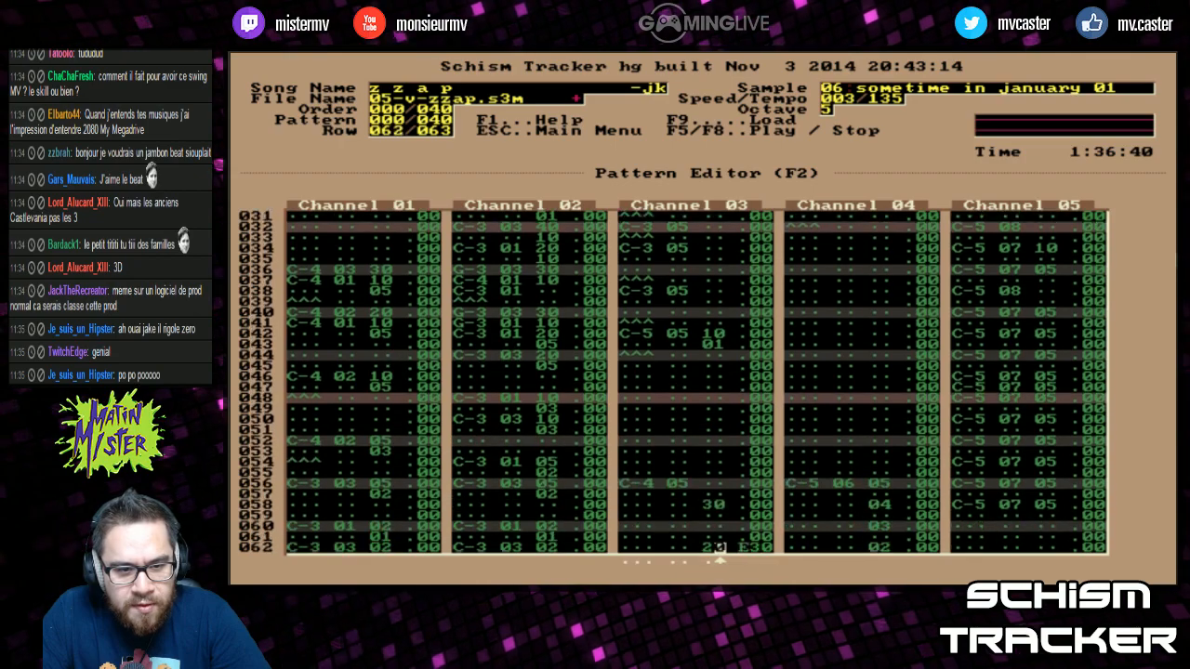
key("KP_Add")
key("KP_Subtract")
key("Page_Up")
key("Page_Up")
key("Page_Up")
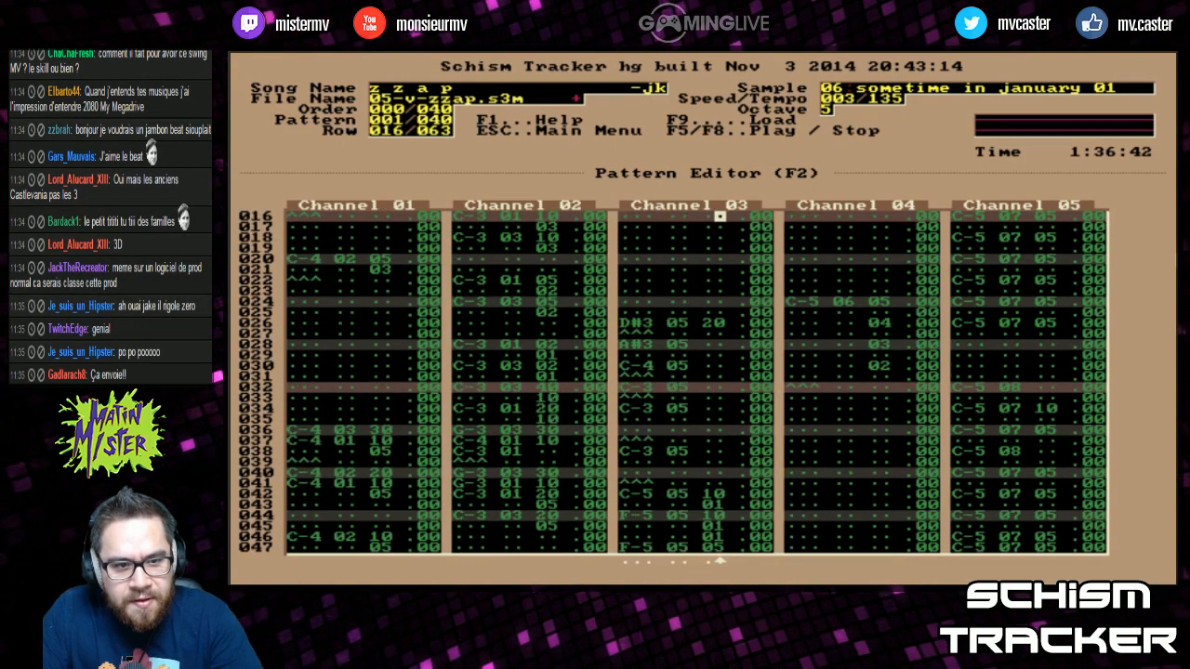
Reopen the module list and look through the nes folder down to WTFFF.it
key("F9")
key("Up")
key("Up")
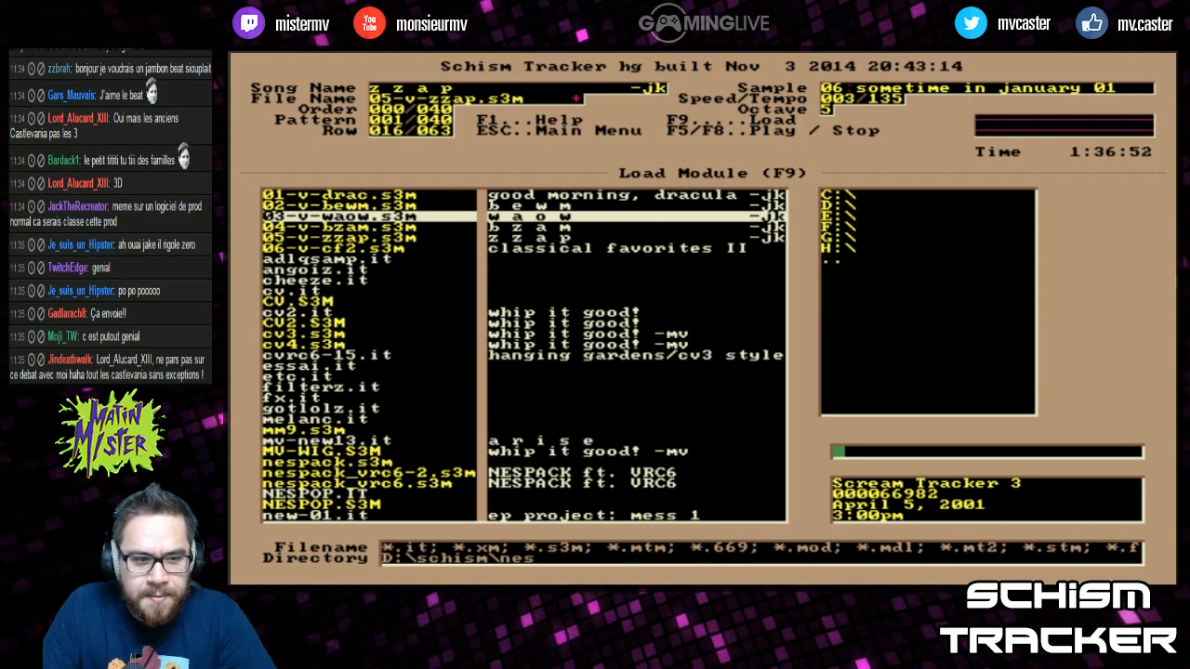
key("Page_Down")
key("Page_Down")
key("Page_Down")
key("Page_Up")
key("Page_Up")
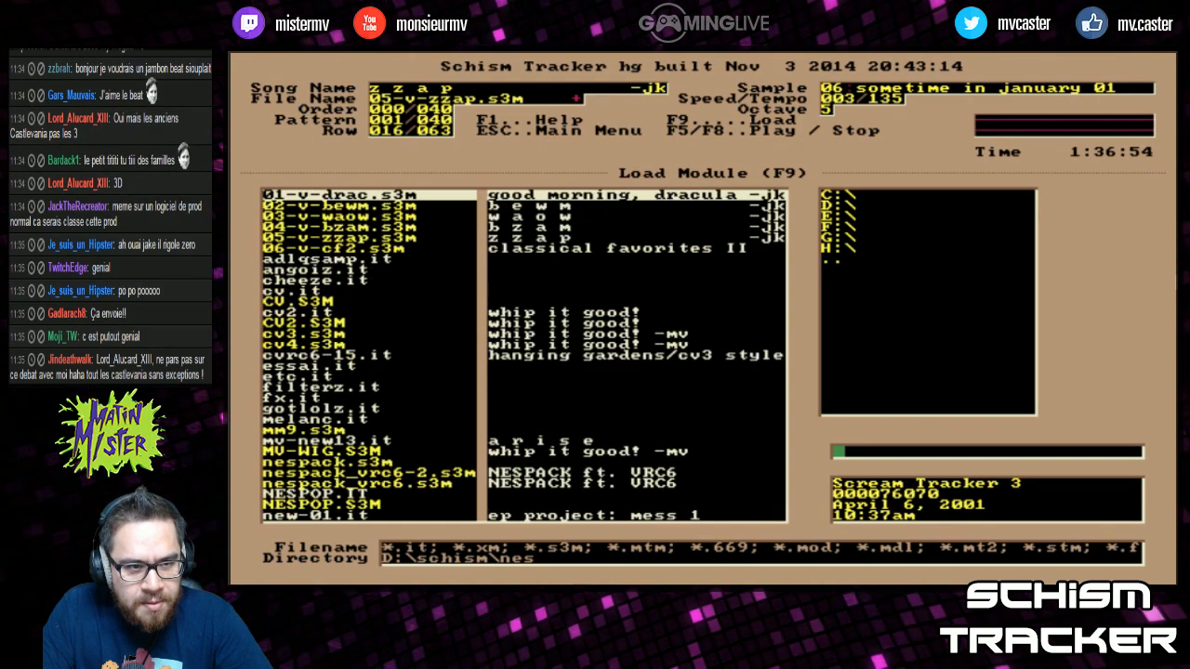
key("Page_Down")
key("Page_Down")
key("Page_Up")
key("Page_Up")
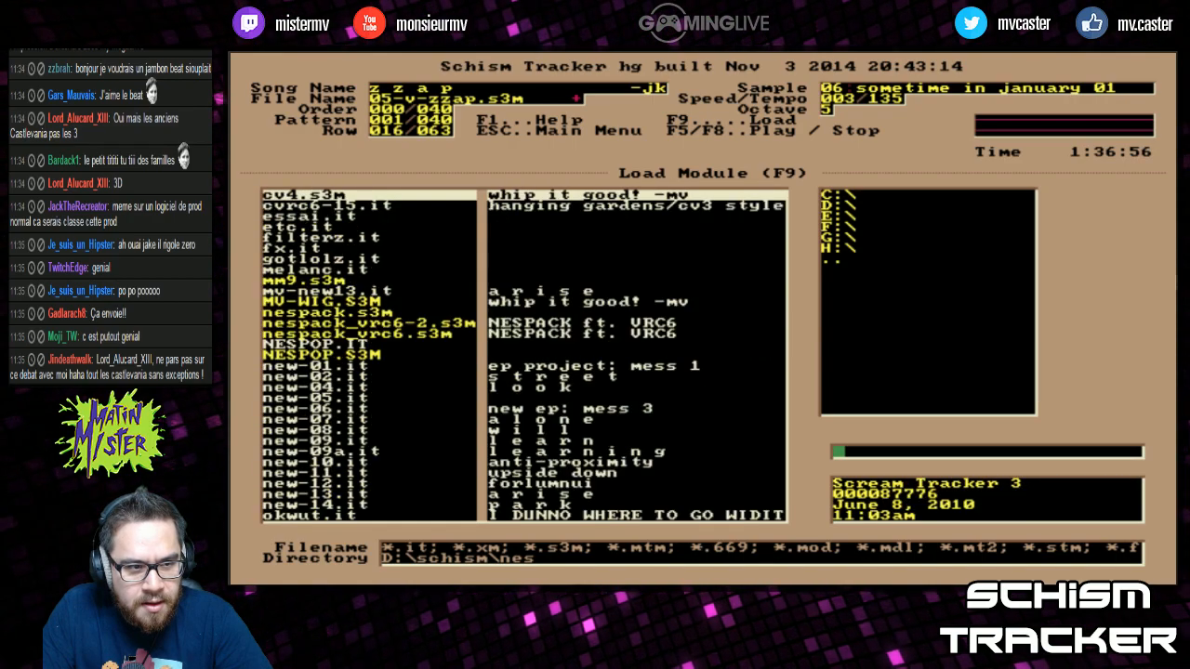
key("Page_Down")
key("Page_Down")
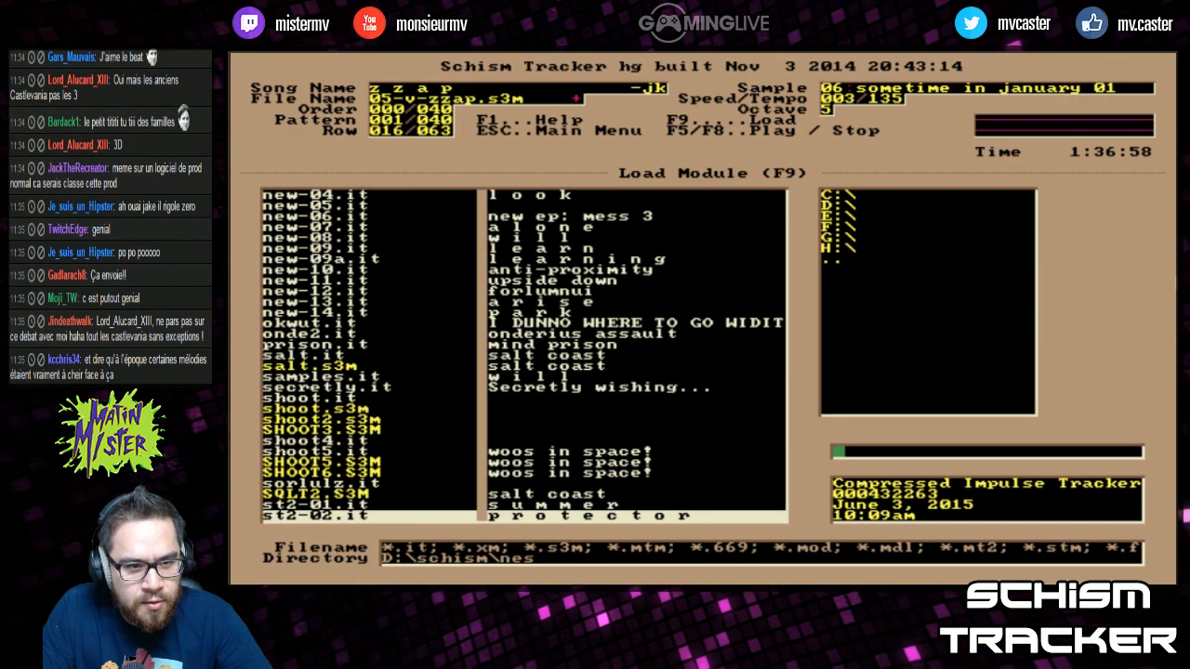
key("Page_Down")
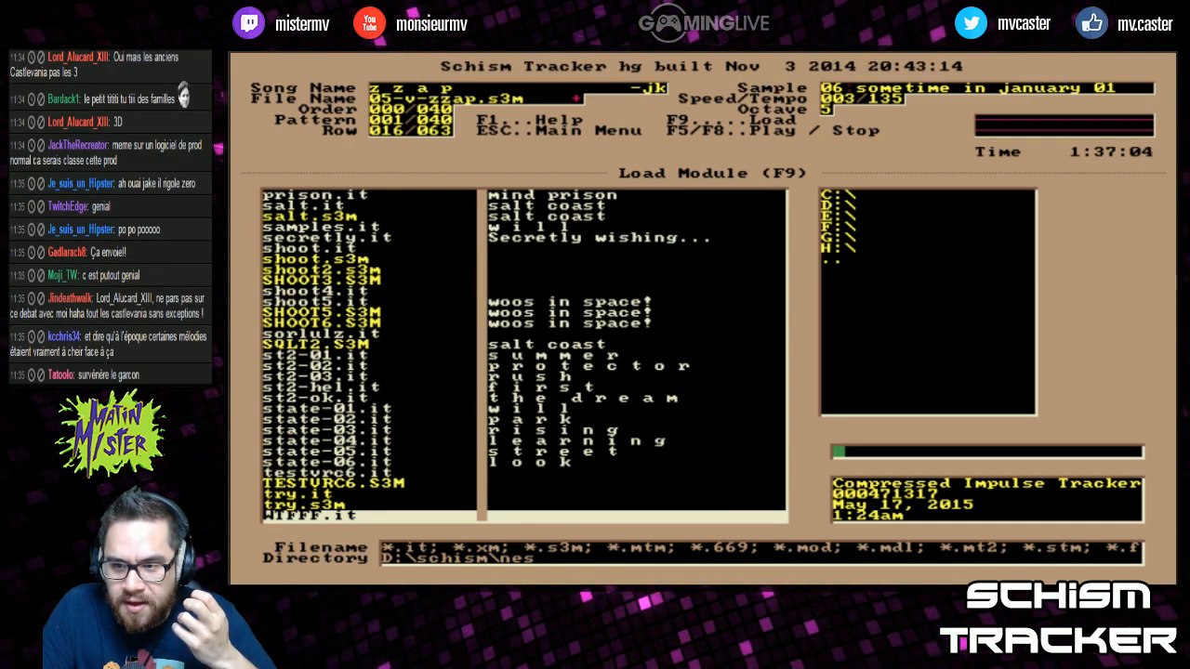
Load 02-v-bewm.s3m from the head of the list, discarding the unsaved changes to the current module
key("Page_Up")
key("Page_Up")
key("Page_Up")
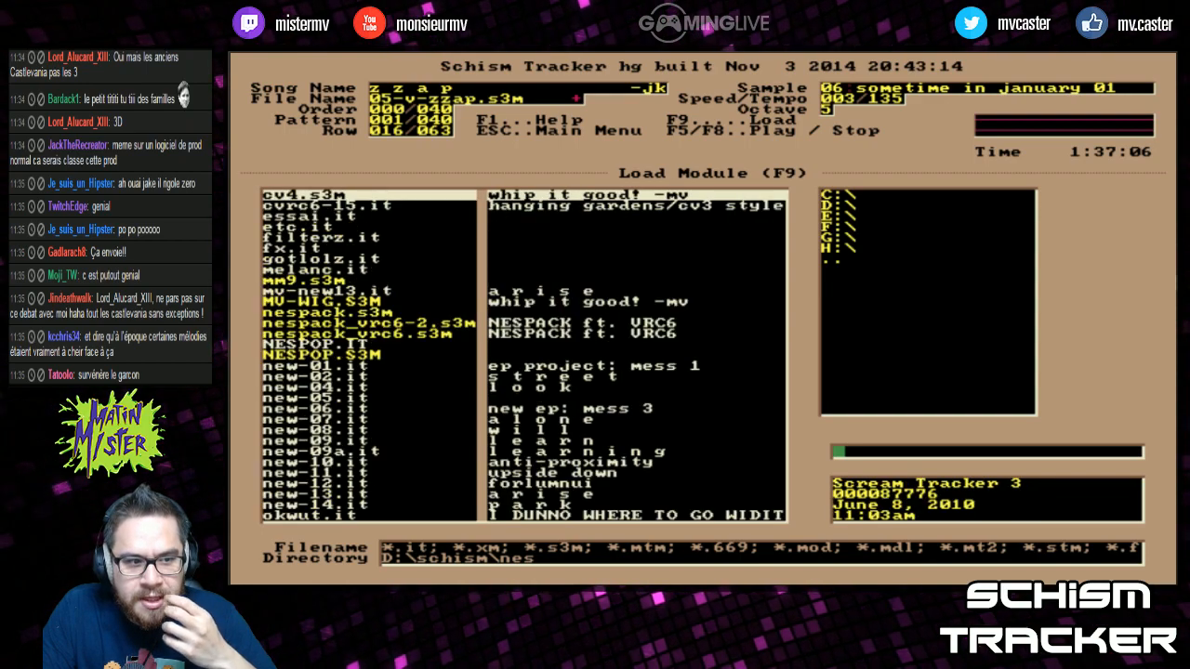
key("Down")
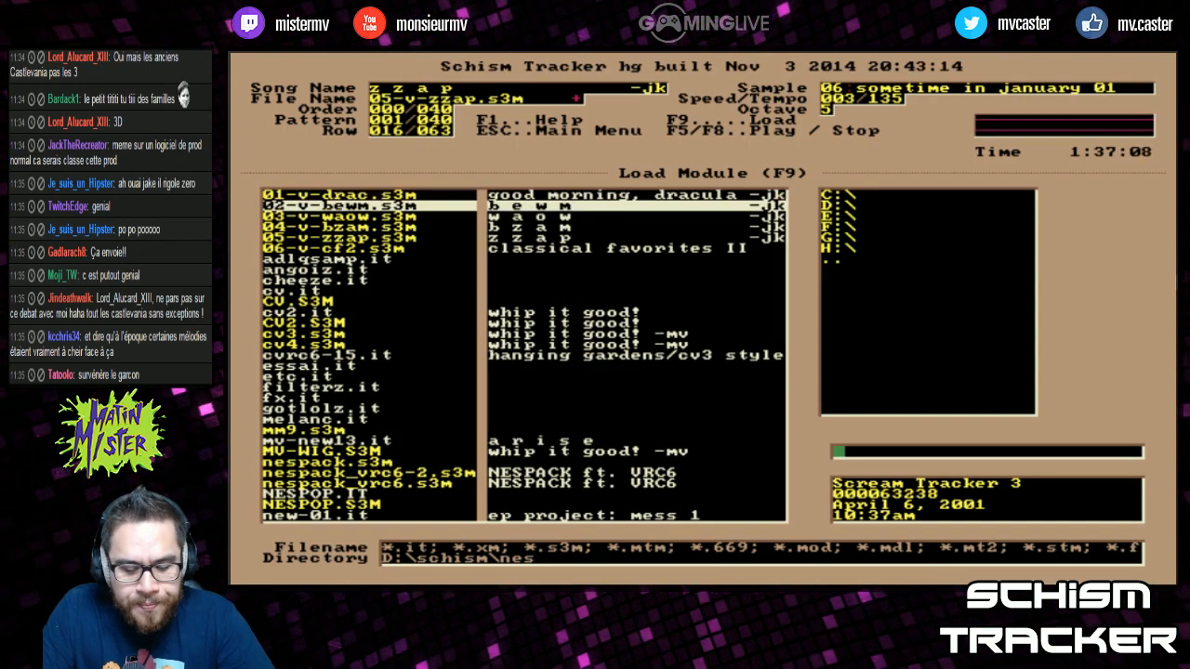
key("Return")
key("Left")
key("Return")
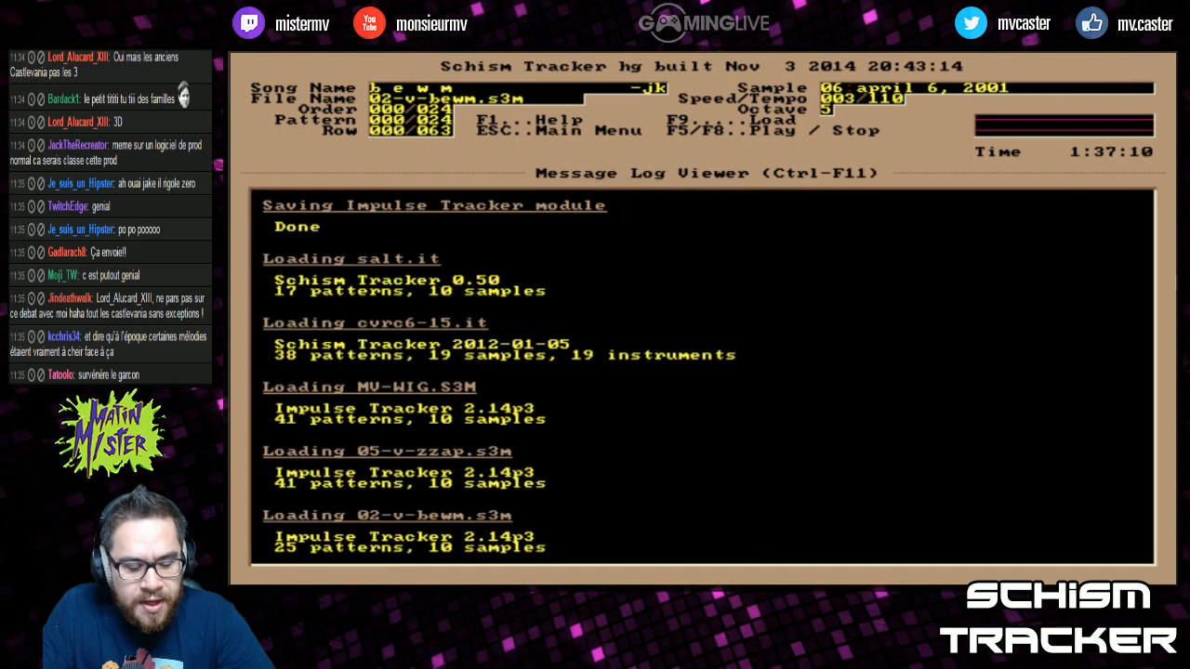
Check the sample list of b e w m
key("F3")
key("F4")
key("F3")
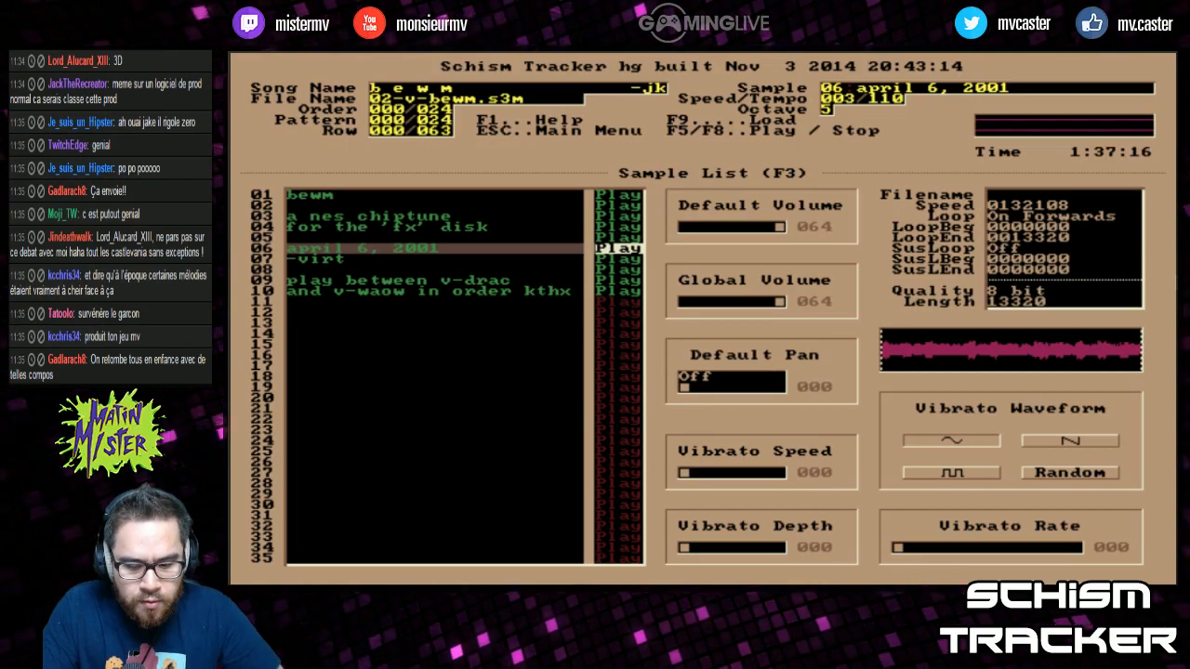
key("shift+F9")
key("F3")
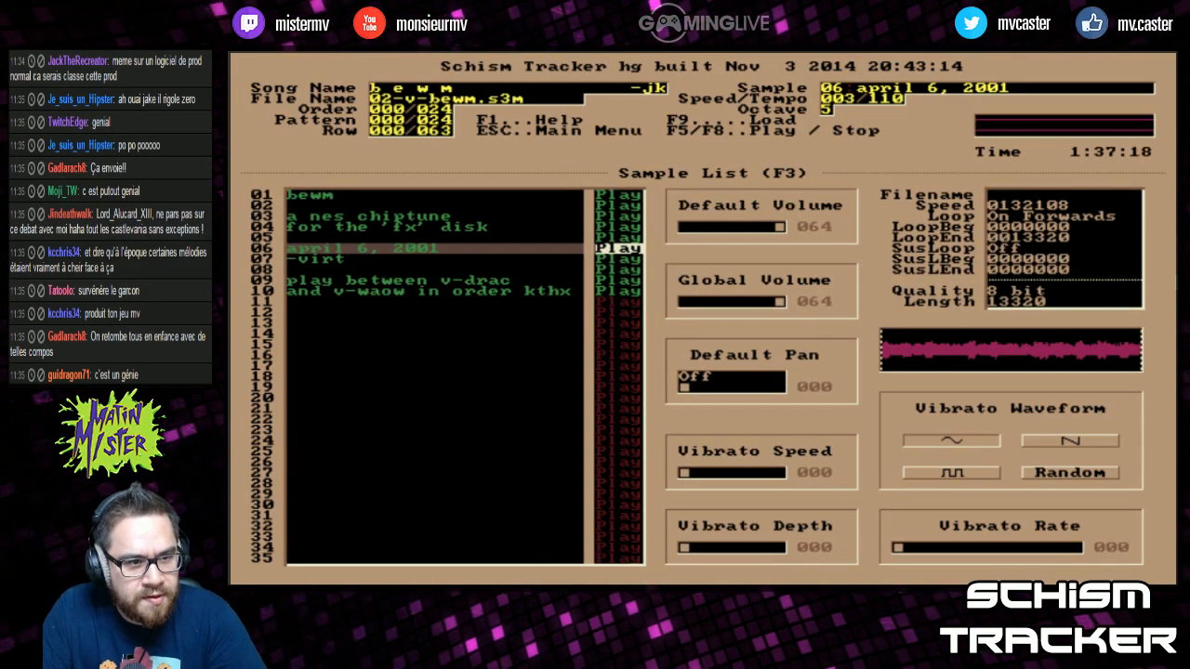
Return to the module list and look through it from 02-v-bewm.s3m to the last module, WTFFF.it
key("F9")
key("Down")
key("Down")
key("Down")
key("Down")
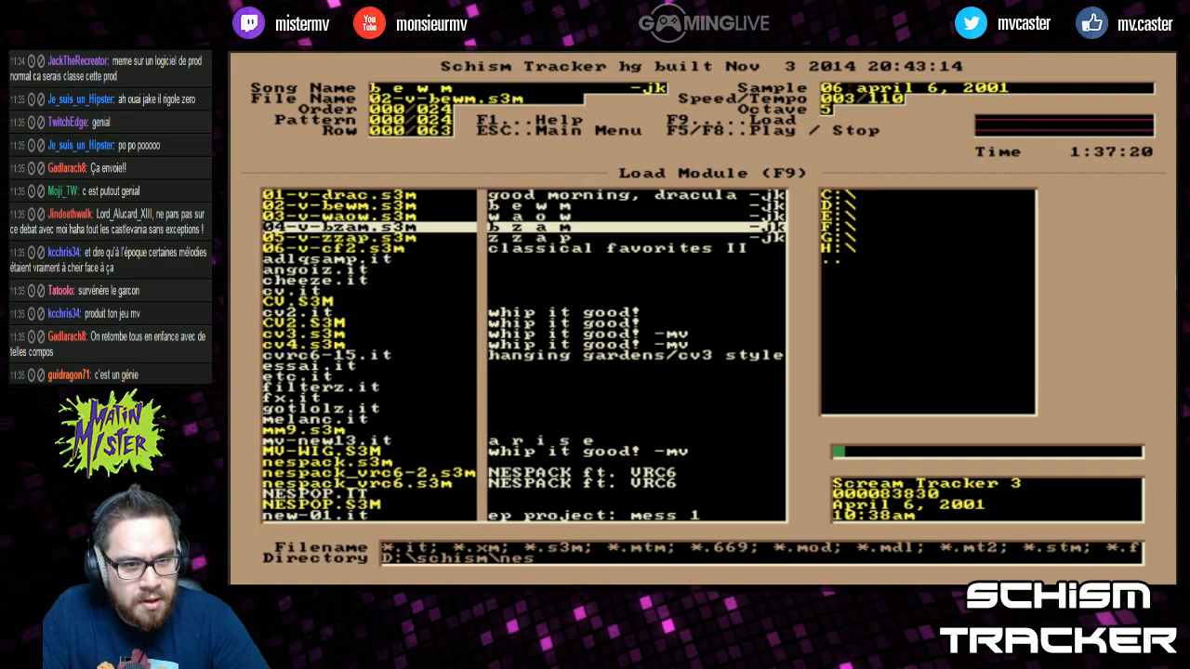
key("Page_Down")
key("Page_Down")
key("Page_Down")
key("Page_Down")
key("Page_Up")
key("Page_Up")
key("Page_Up")
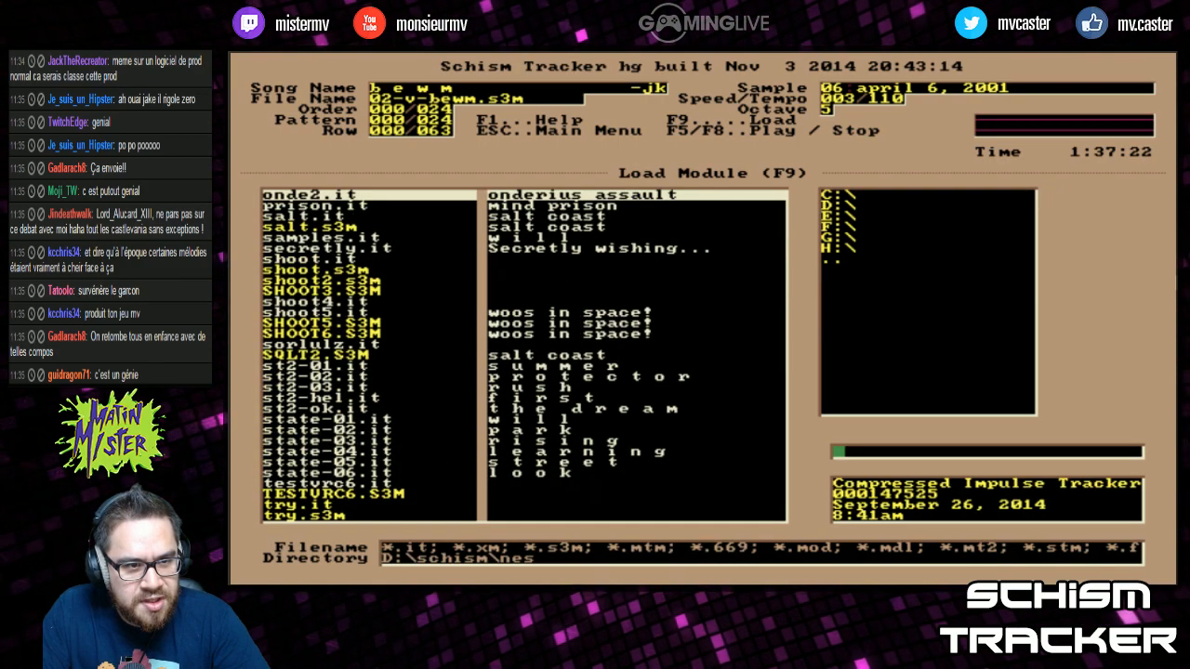
key("Page_Down")
key("Page_Down")
key("Page_Down")
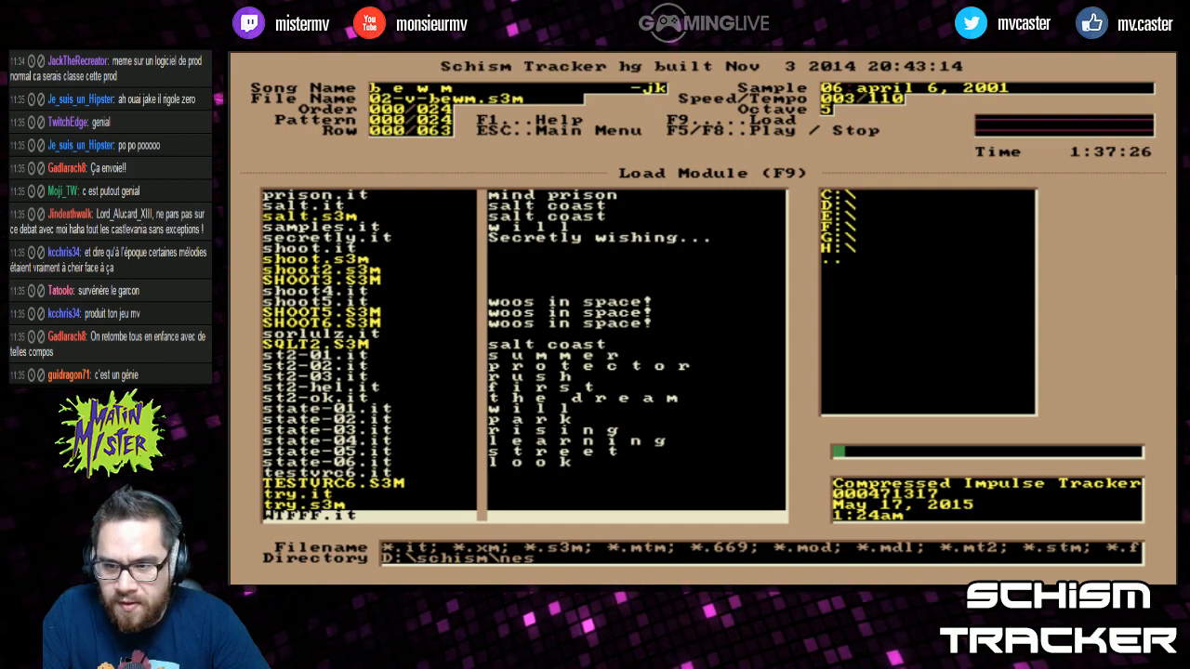
Examine the last part of the module list, from WTFFF.it up to SHOOT6.S3M and back down
key("Up")
key("Up")
key("Up")
key("Up")
key("Up")
key("Up")
key("Up")
key("Up")
key("Up")
key("Up")
key("Up")
key("Up")
key("Up")
key("Up")
key("Up")
key("Up")
key("Up")
key("Up")
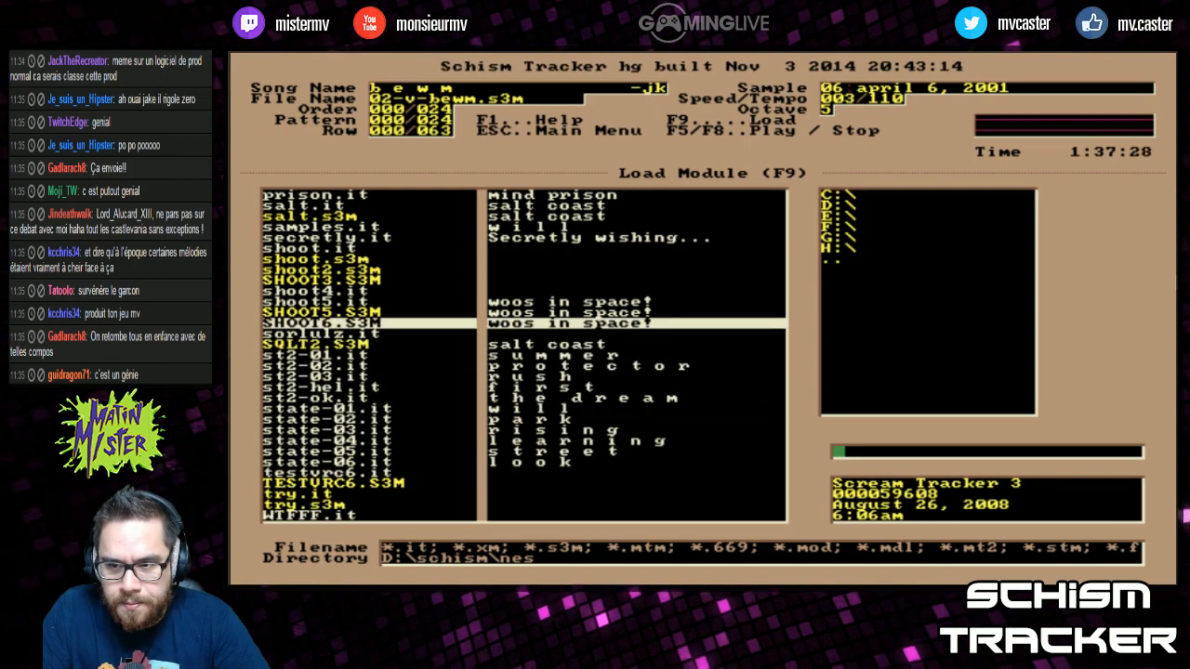
key("Down")
key("Down")
key("Down")
key("Down")
key("Down")
key("Down")
key("Down")
key("Down")
key("Down")
key("Down")
key("Down")
key("Down")
key("Down")
key("Down")
key("Down")
key("Down")
key("Down")
key("Down")
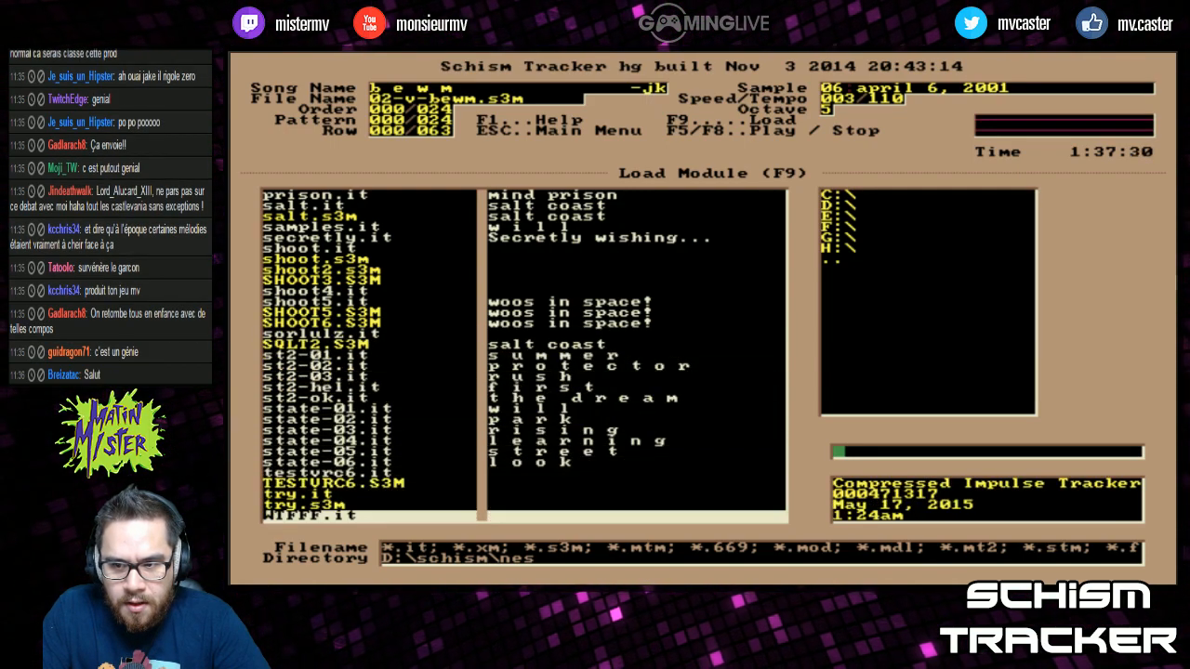
Examine the last part of the module list between WTFFF.it and the state modules, stopping at state-03.it
key("Up")
key("Up")
key("Up")
key("Up")
key("Up")
key("Up")
key("Up")
key("Up")
key("Down")
key("Down")
key("Down")
key("Down")
key("Down")
key("Down")
key("Down")
key("Down")
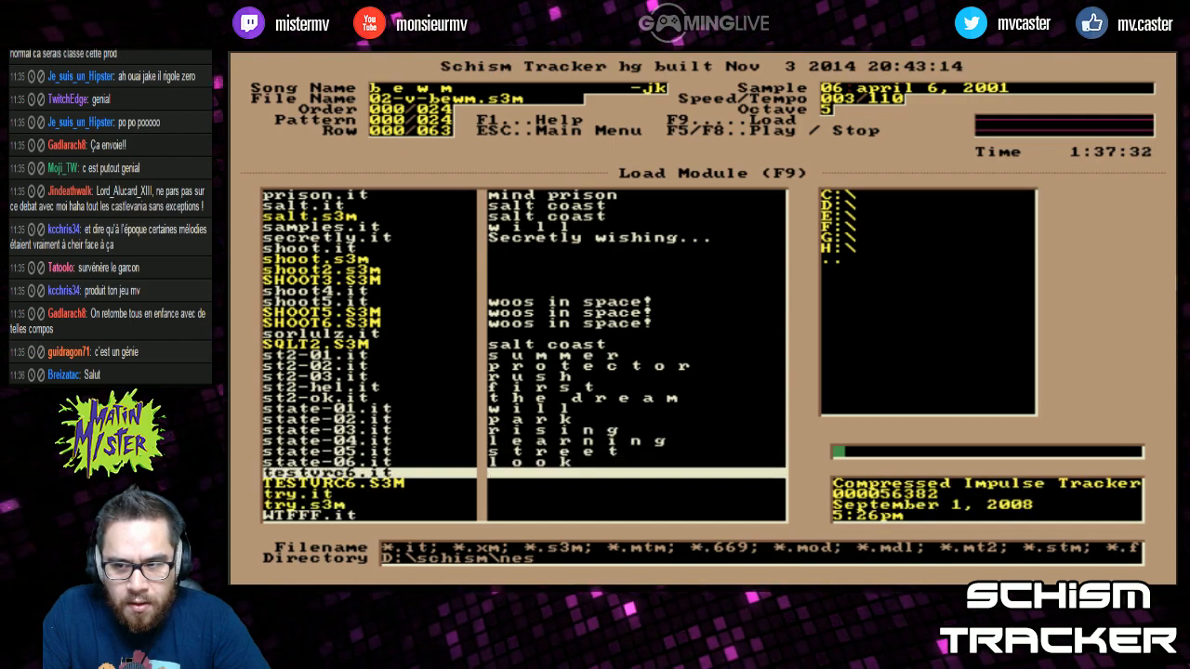
key("Up")
key("Up")
key("Up")
key("Up")
key("Up")
key("Up")
key("Up")
key("Up")
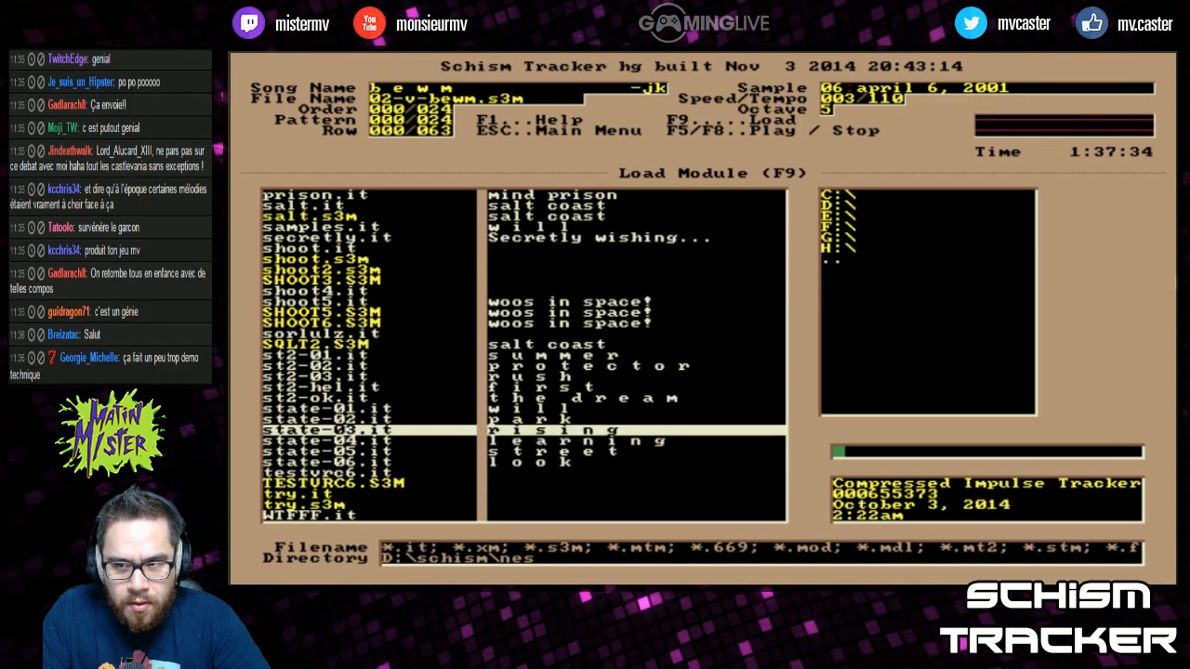
Load 02-v-bewm.s3m again from the head of the list, play it and return to the module list
key("Page_Up")
key("Page_Up")
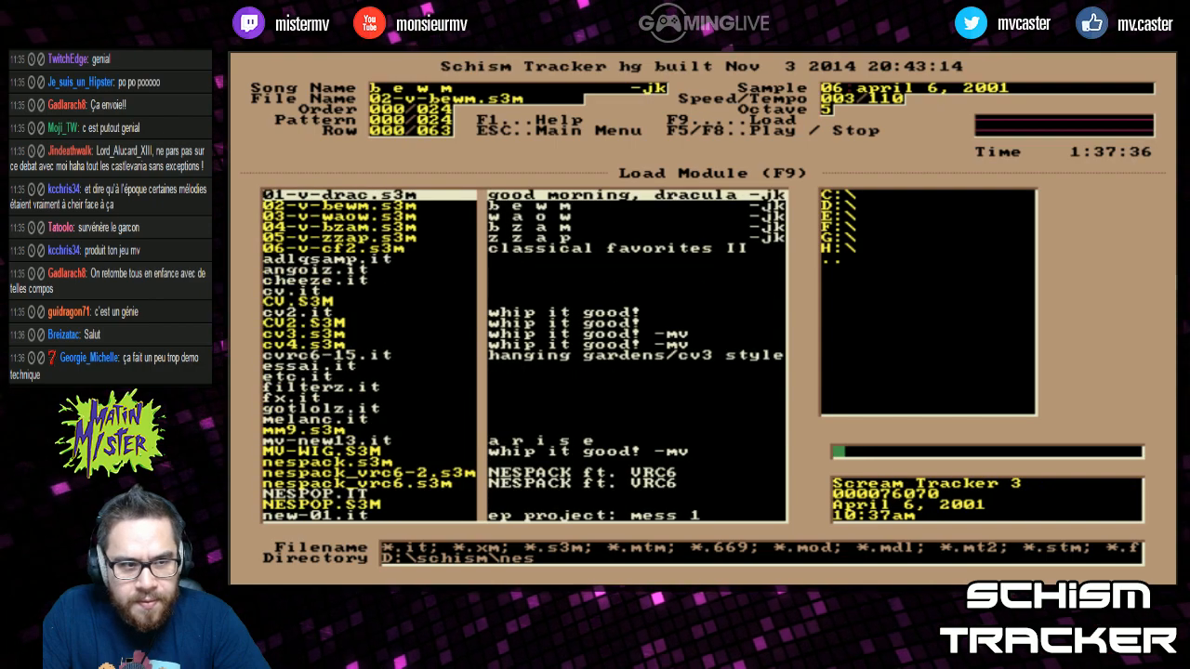
key("Down")
key("Return")
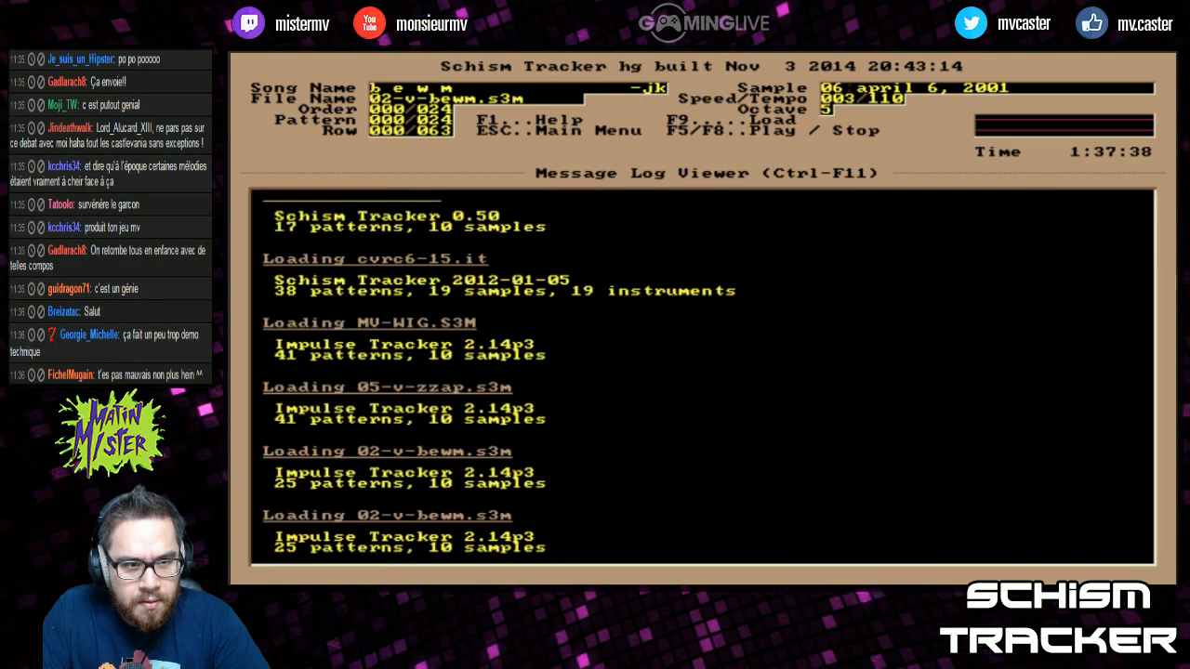
key("F5")
key("F9")
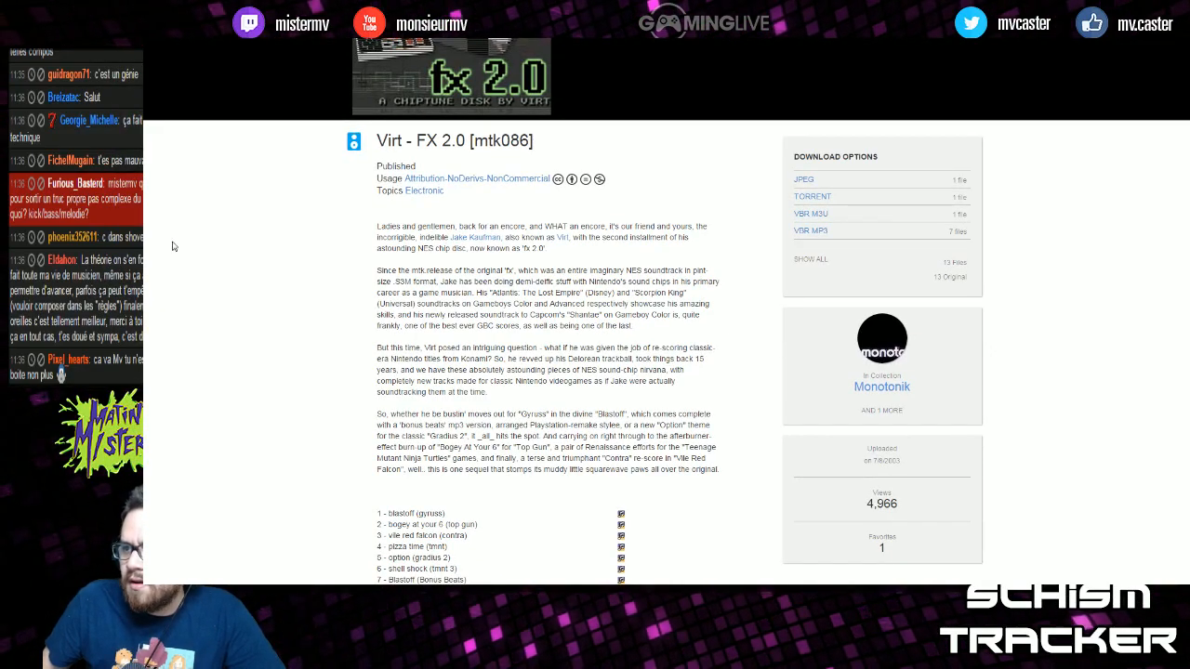
Switch to the web browser and open the chiptune composer's virt.rocks website
type("biglionmusic")
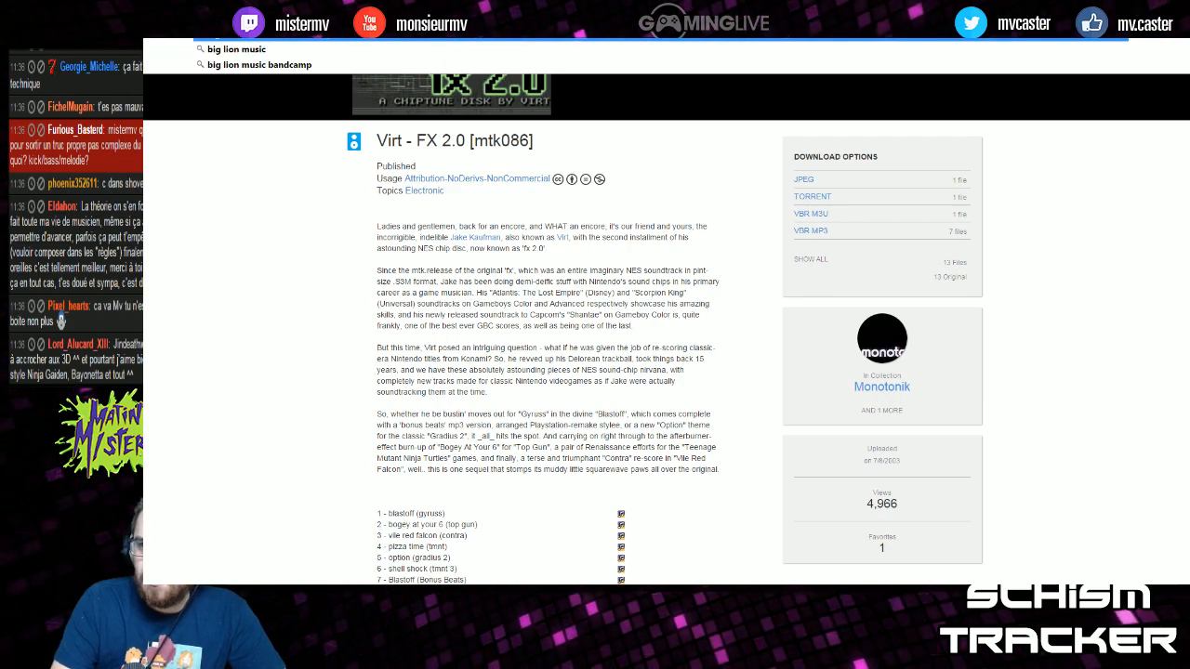
key("ctrl+a")
type("virt roc")
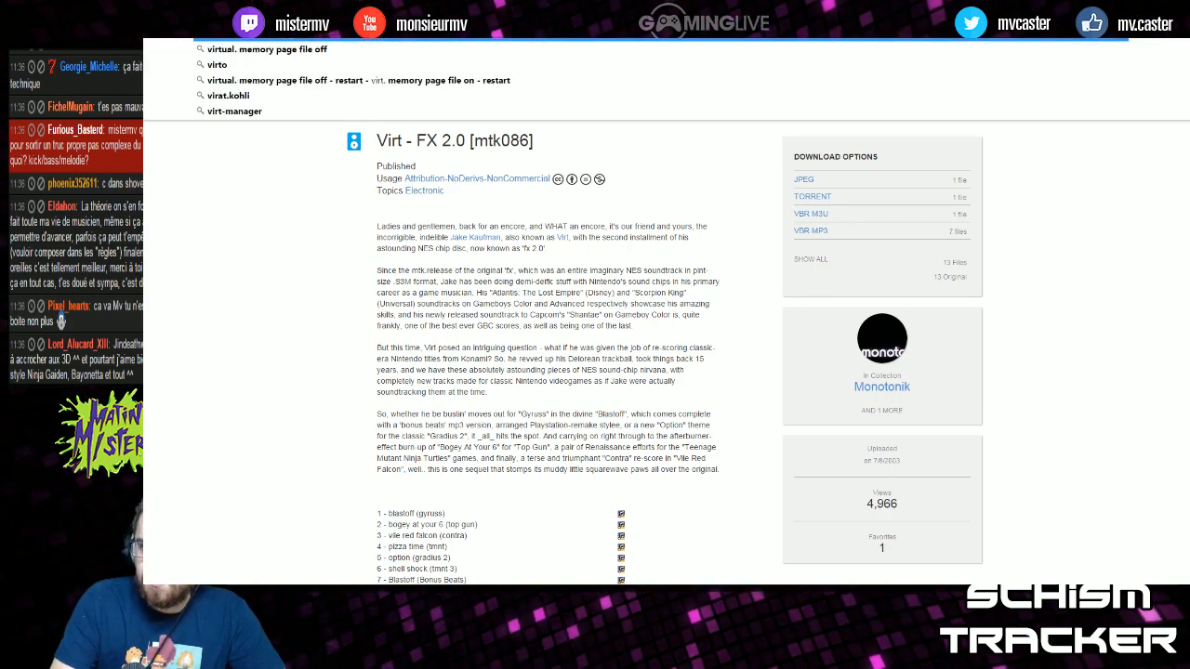
key("Return")
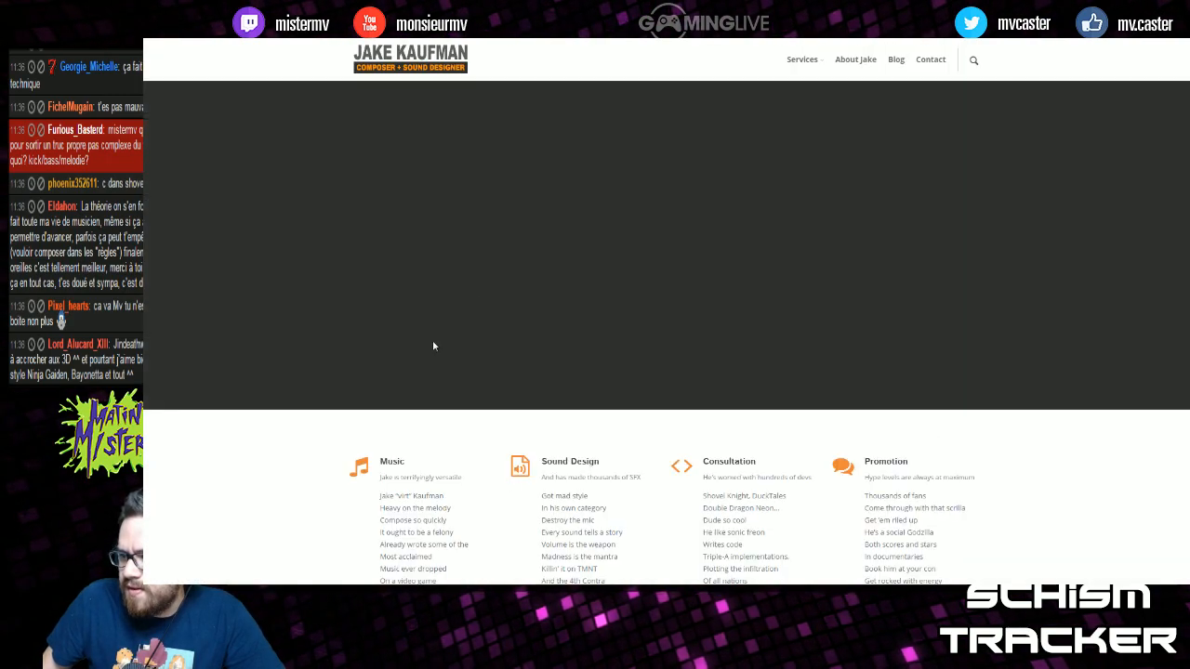
Look over the composer's home page and read the About Jake page down to its frequently asked questions
scroll(410, 401, "down", 1)
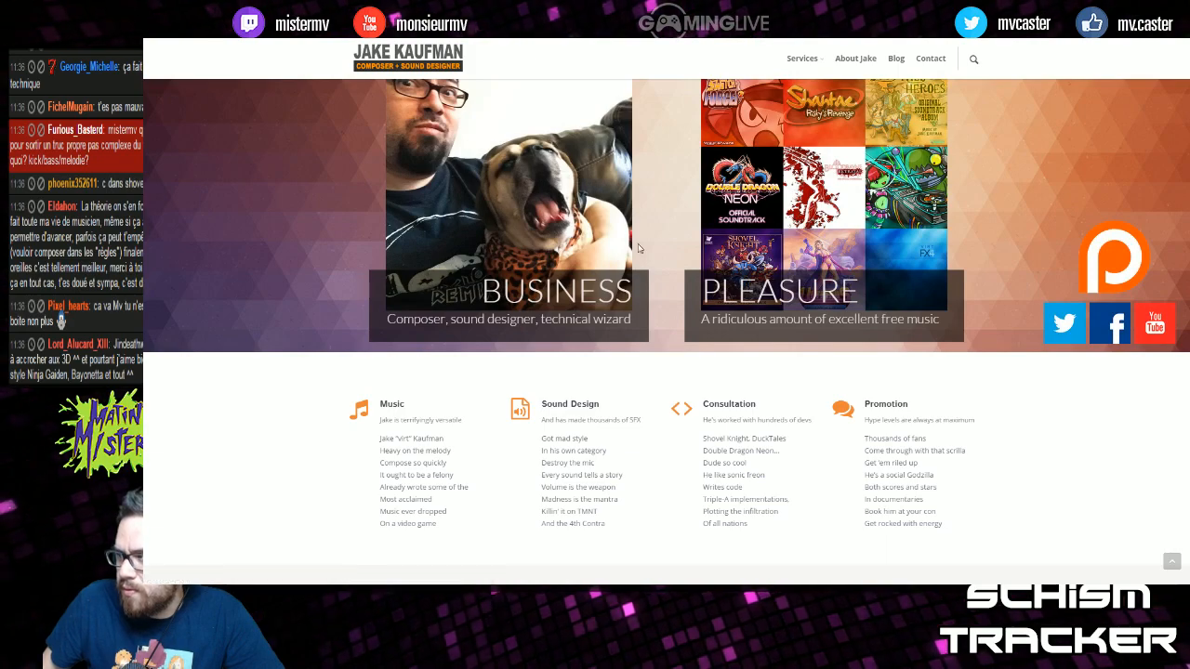
left_click(852, 62)
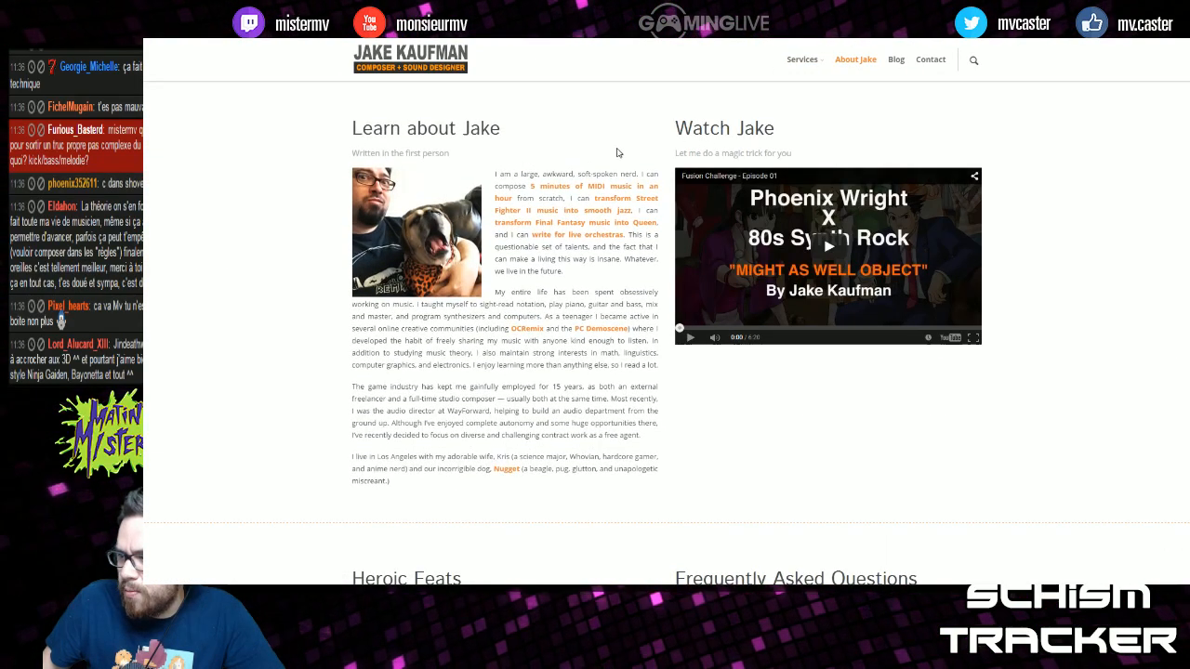
scroll(570, 219, "down", 2)
scroll(511, 303, "down", 2)
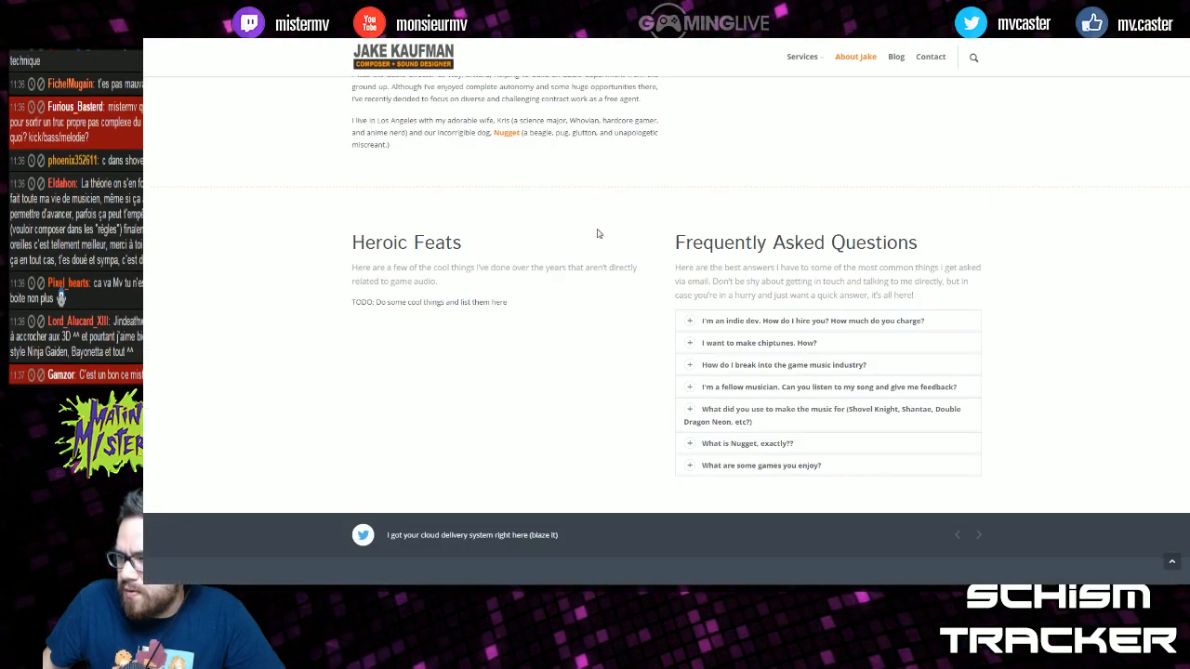
Go to biglionmusic.com in the browser
key("ctrl+l")
type("biglion")
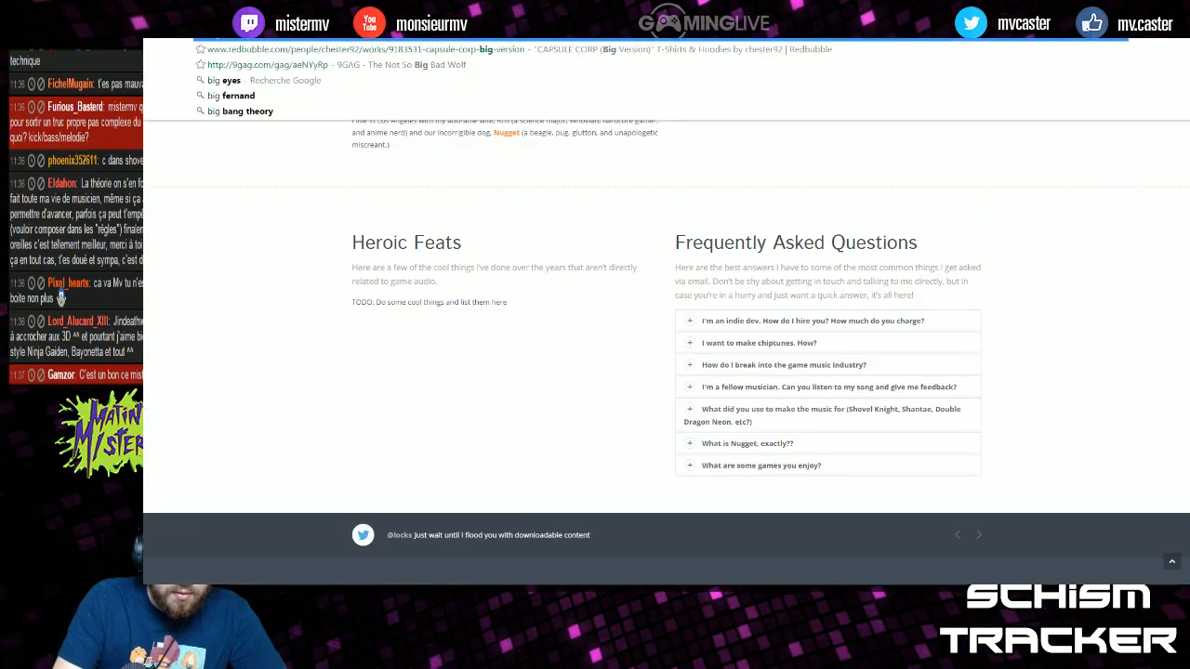
type("music.coml")
key("Return")
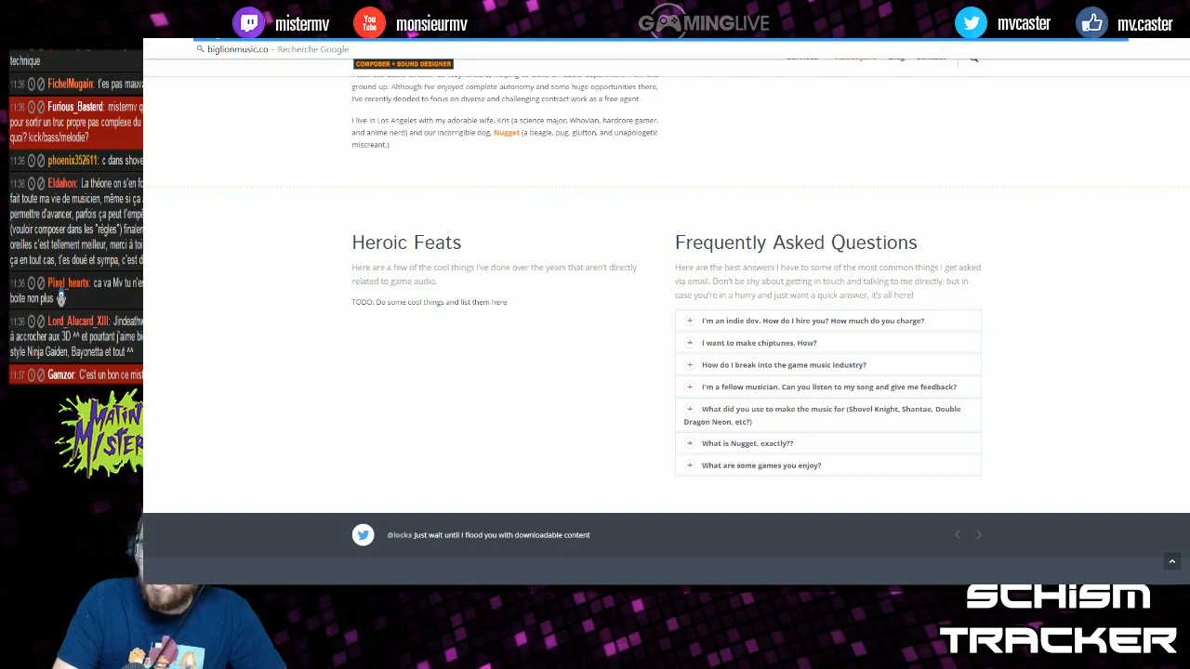
left_click(291, 190)
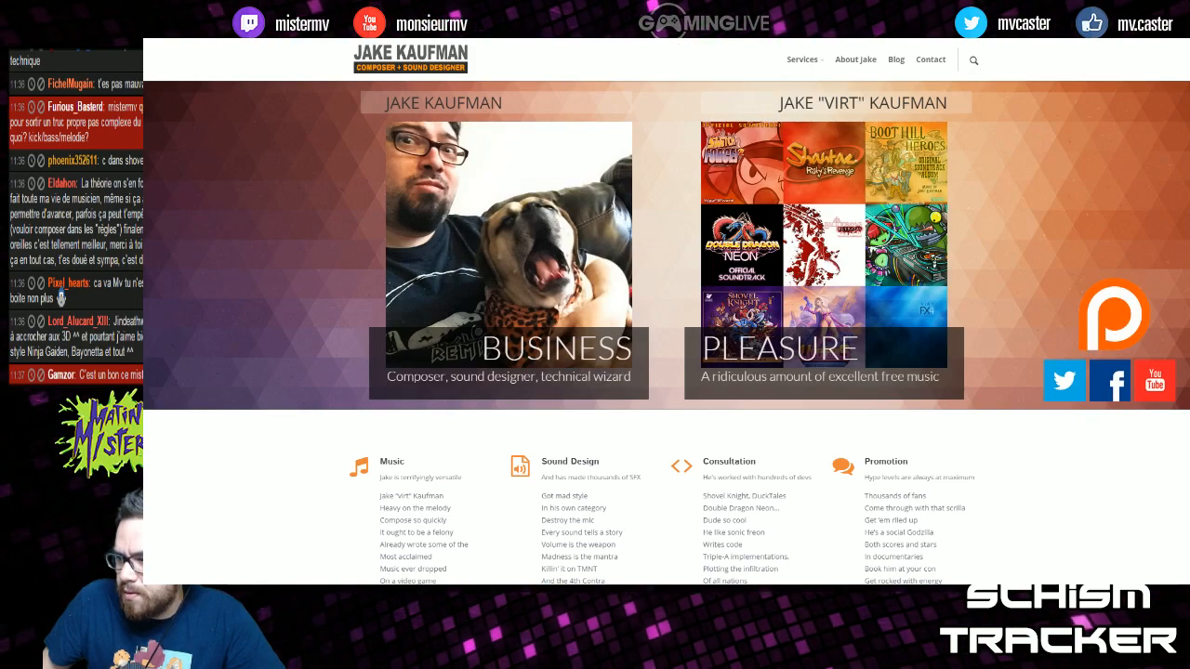
Open the composer's Bandcamp catalogue from the Pleasure section and look through all the album covers
left_click(839, 161)
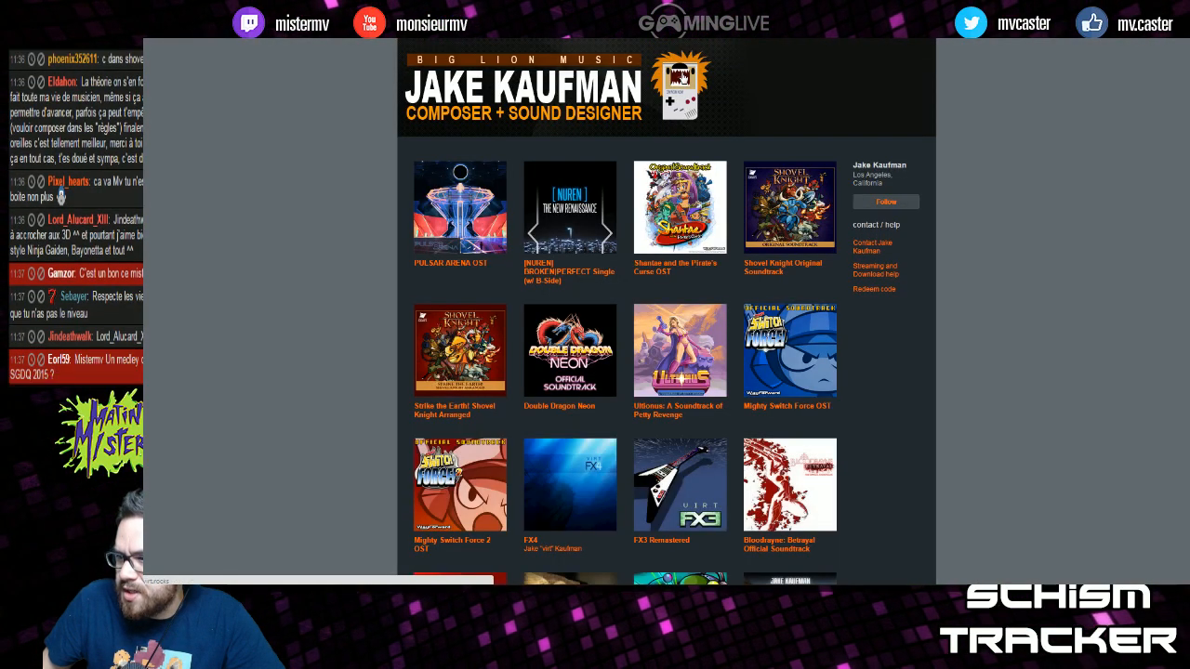
scroll(514, 147, "down", 3)
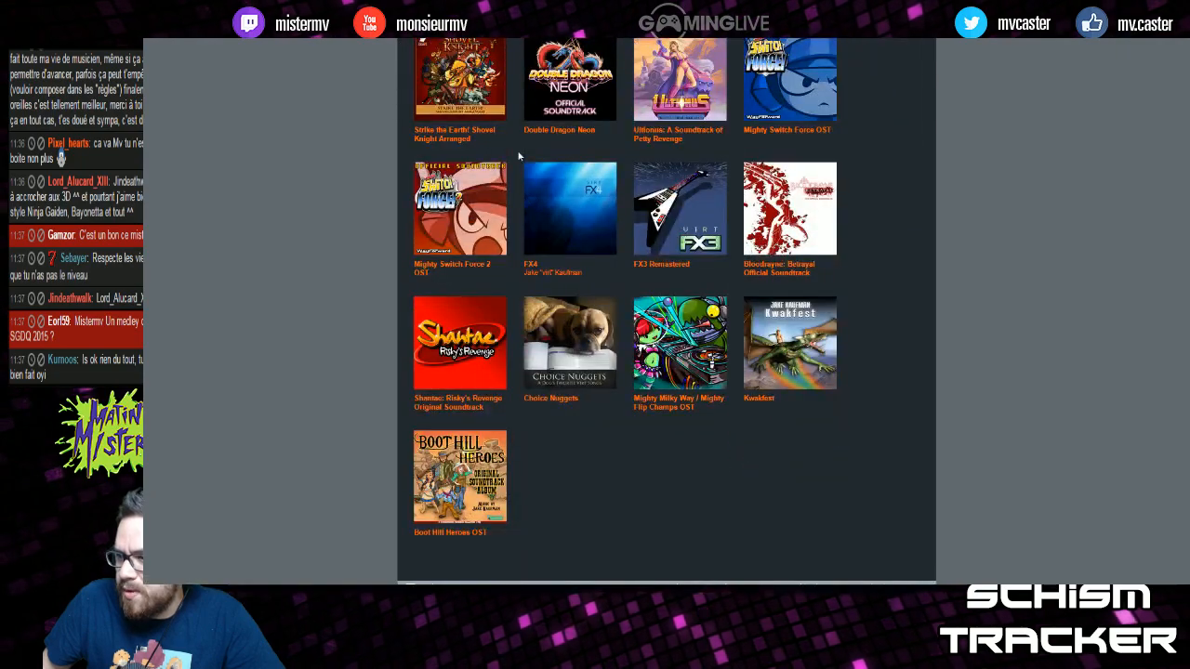
scroll(519, 156, "up", 3)
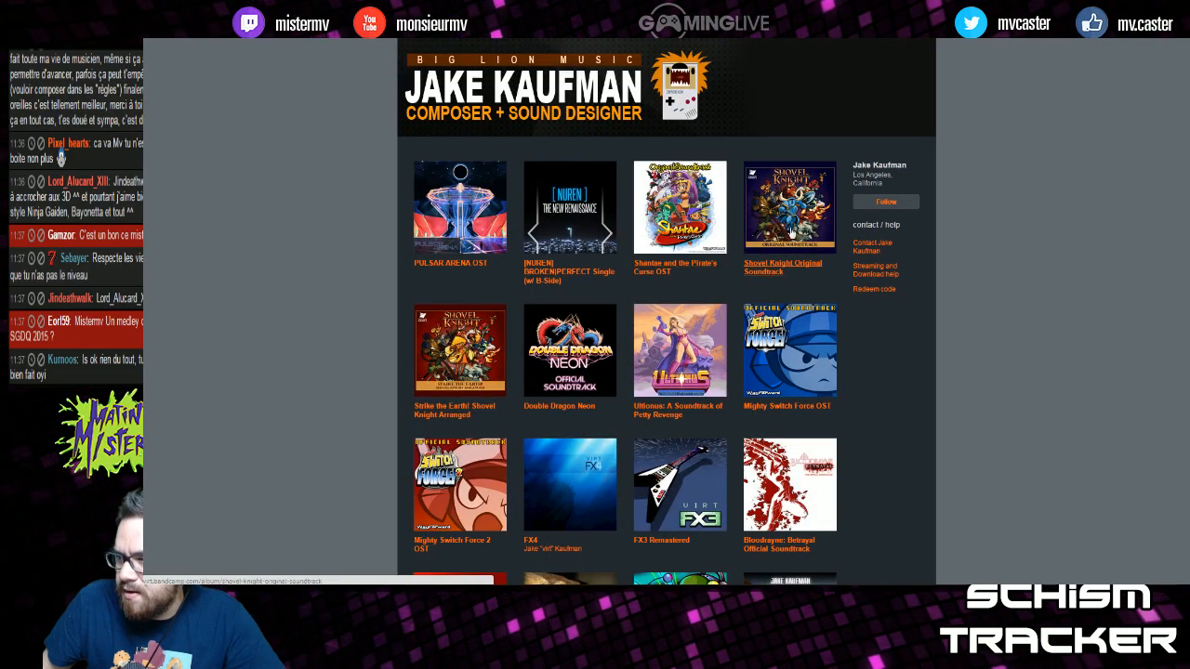
scroll(685, 228, "down", 1)
scroll(685, 228, "down", 2)
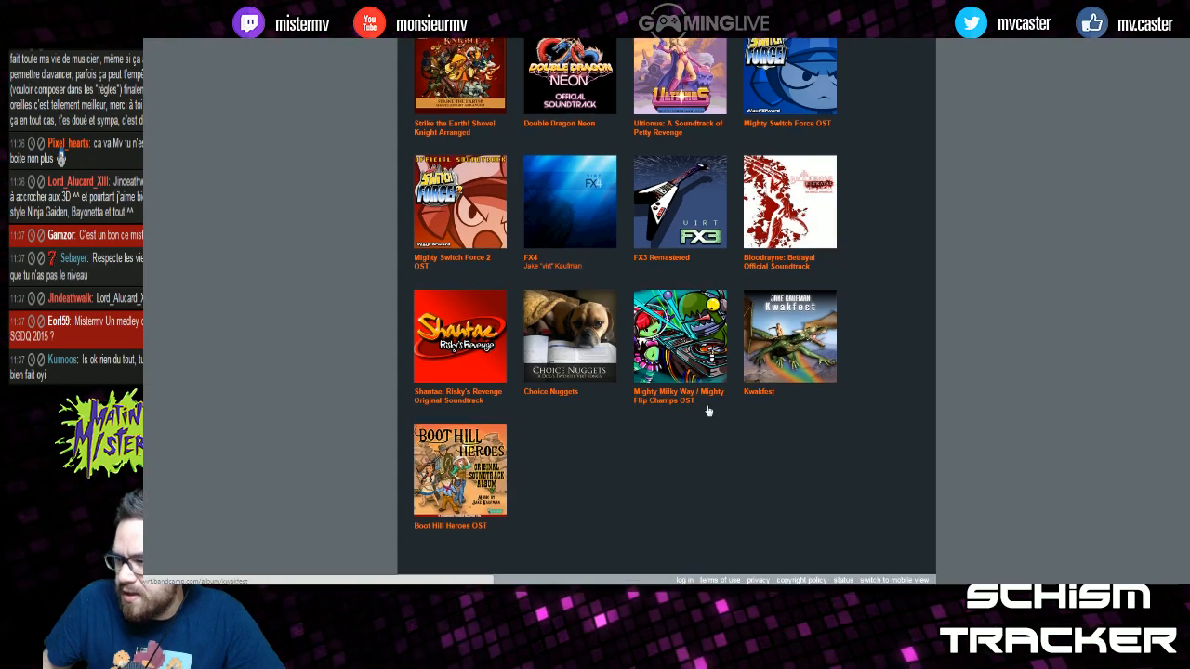
Open the FX3 Remastered album and read its track list, description and release details
scroll(707, 408, "up", 2)
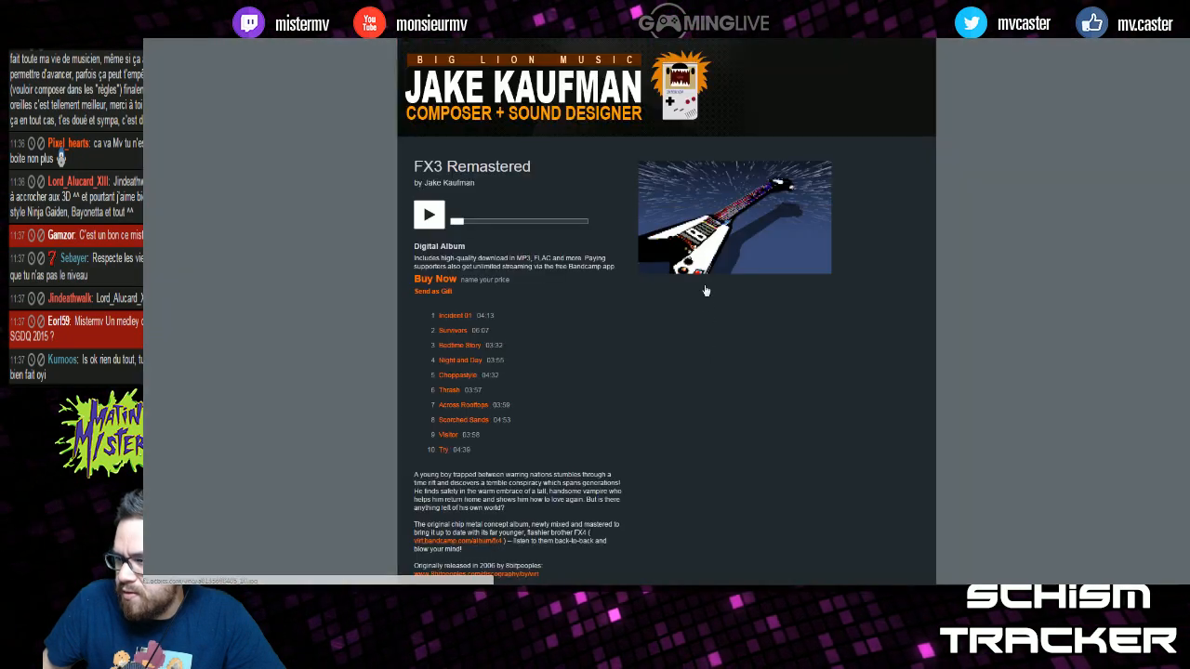
scroll(554, 280, "down", 3)
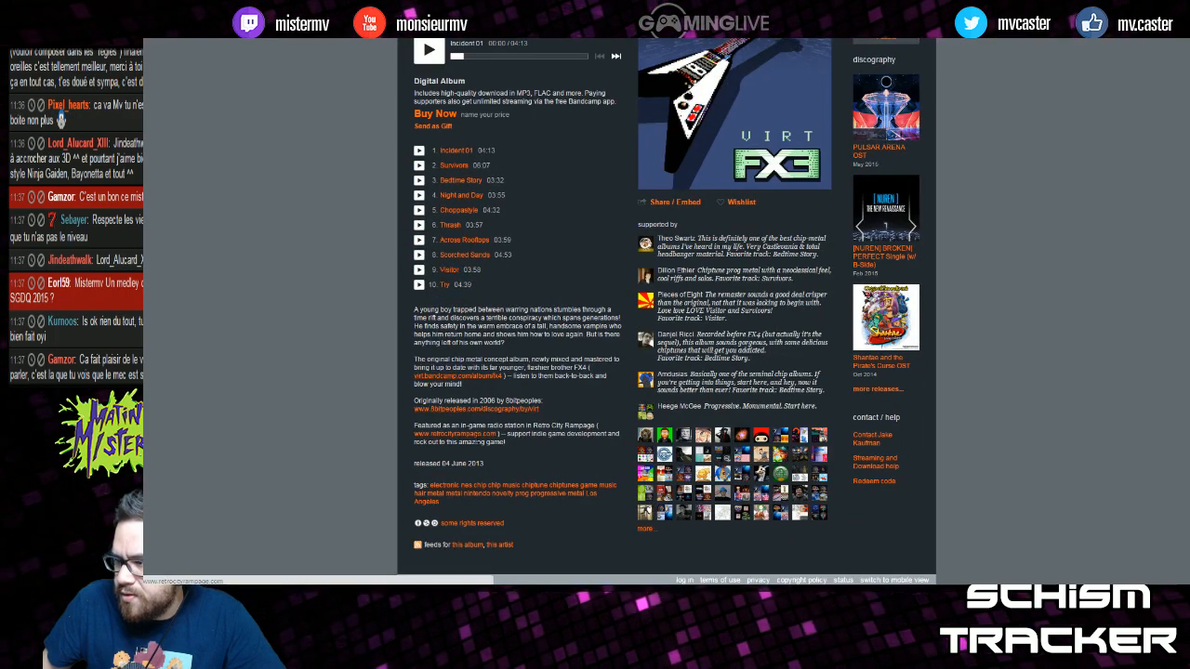
scroll(482, 433, "up", 2)
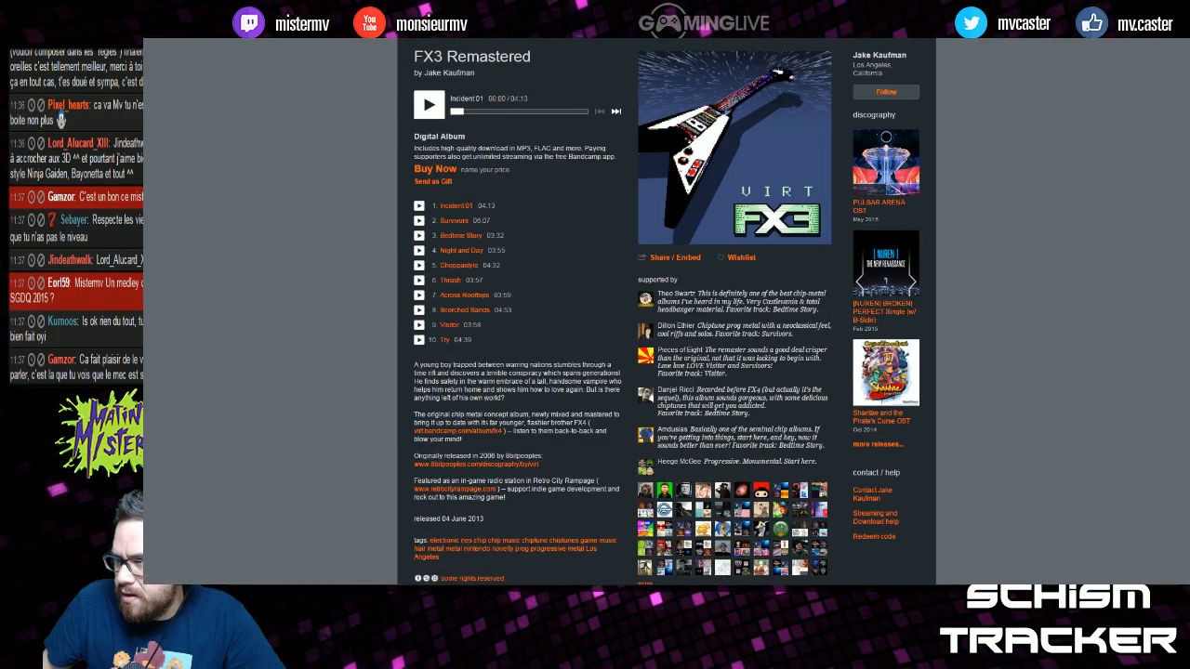
scroll(579, 353, "down", 1)
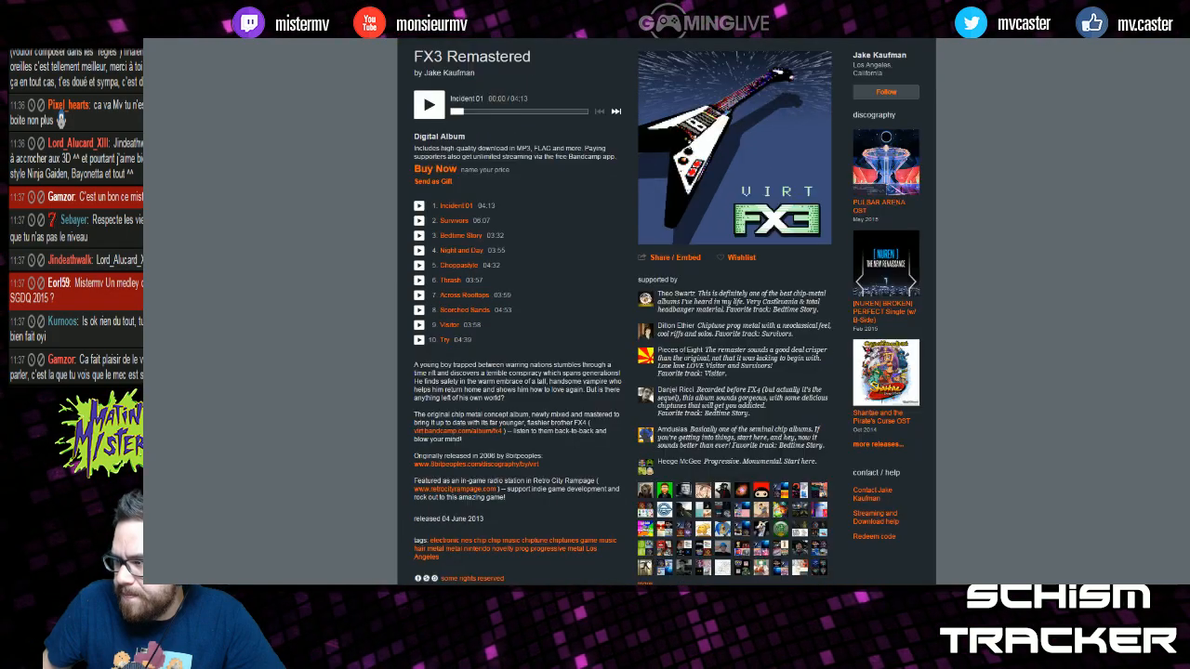
scroll(512, 318, "up", 1)
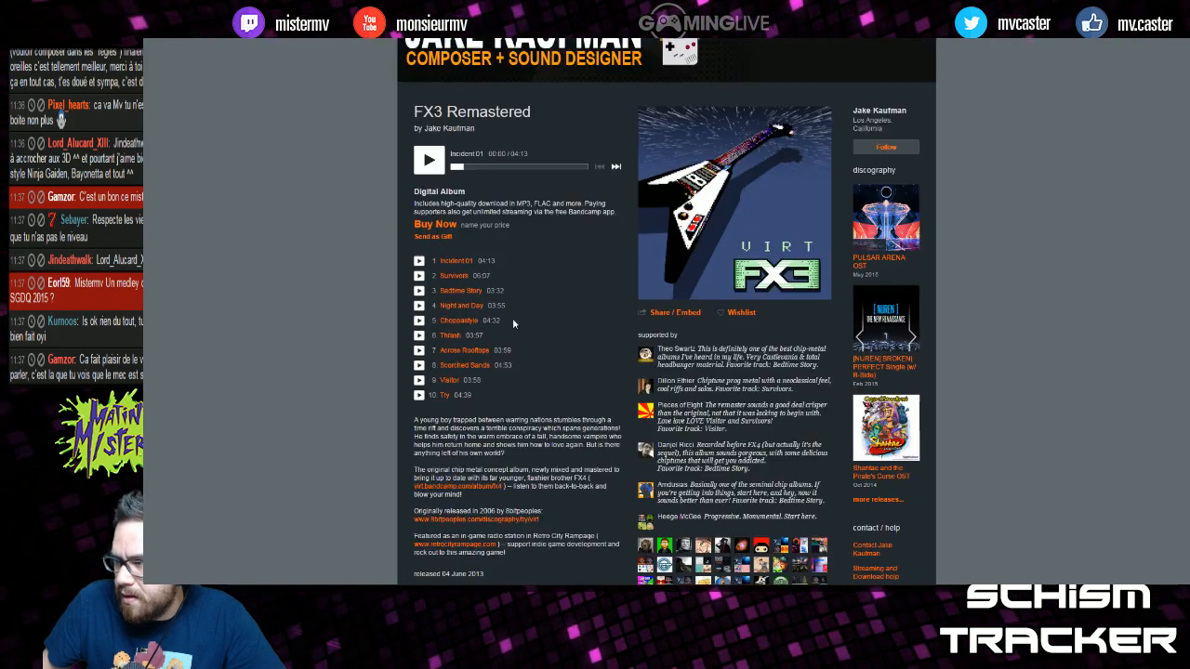
Play the tracks Survivors and Choppastyle from FX3 Remastered, and switch back to Schism Tracker
left_click(419, 276)
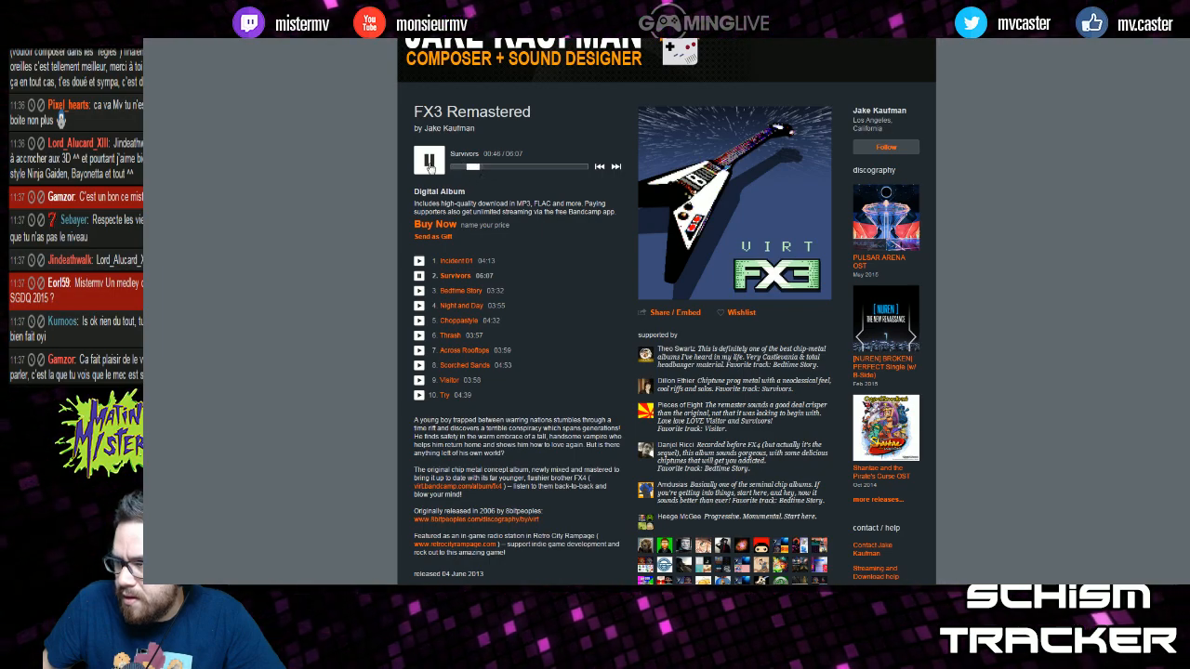
left_click(418, 321)
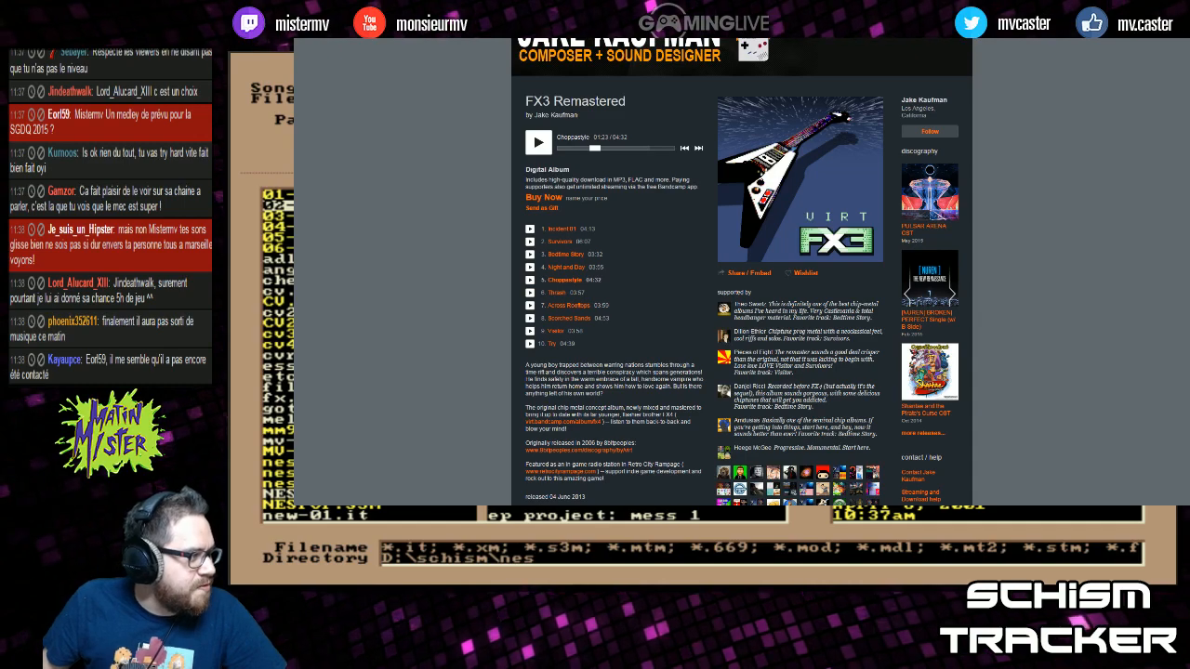
key("alt+Tab")
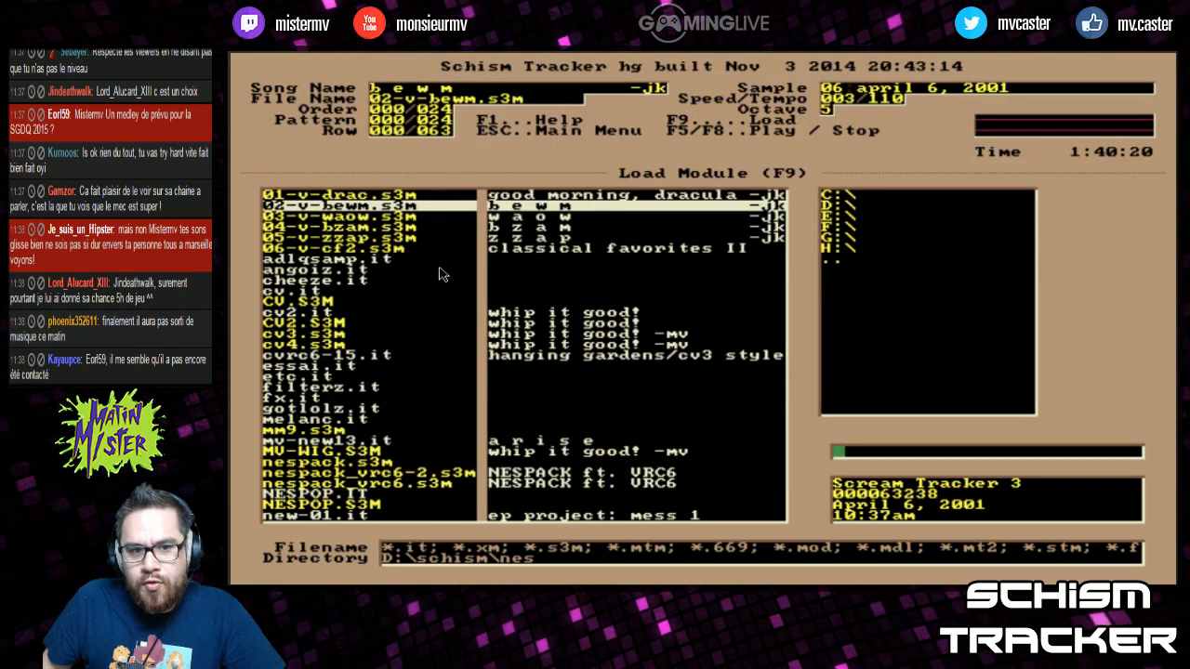
Look through the module list in D:\schism\nes from its head down to shoot2.s3m
left_click(409, 260)
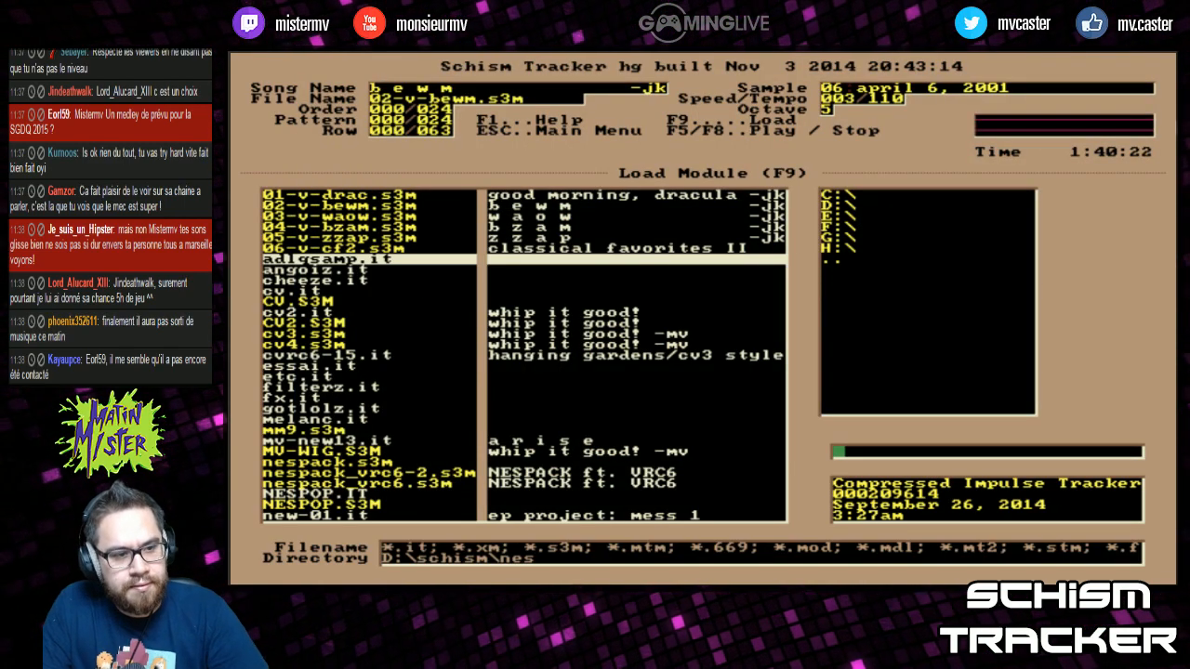
key("Page_Down")
key("Home")
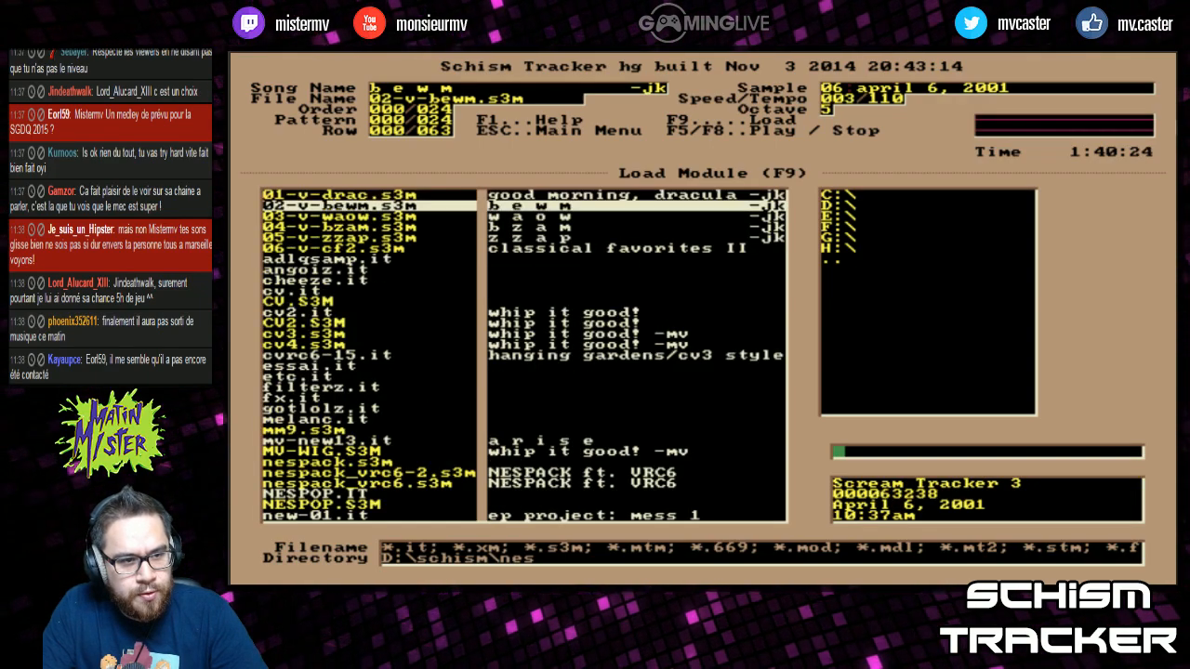
left_click(317, 291)
key("Down")
key("Down")
key("Down")
key("Down")
key("Down")
key("Down")
key("Down")
key("Down")
key("Down")
key("Down")
key("Down")
key("Down")
key("Down")
key("Down")
key("Down")
key("Down")
key("Down")
key("Down")
key("Down")
key("Down")
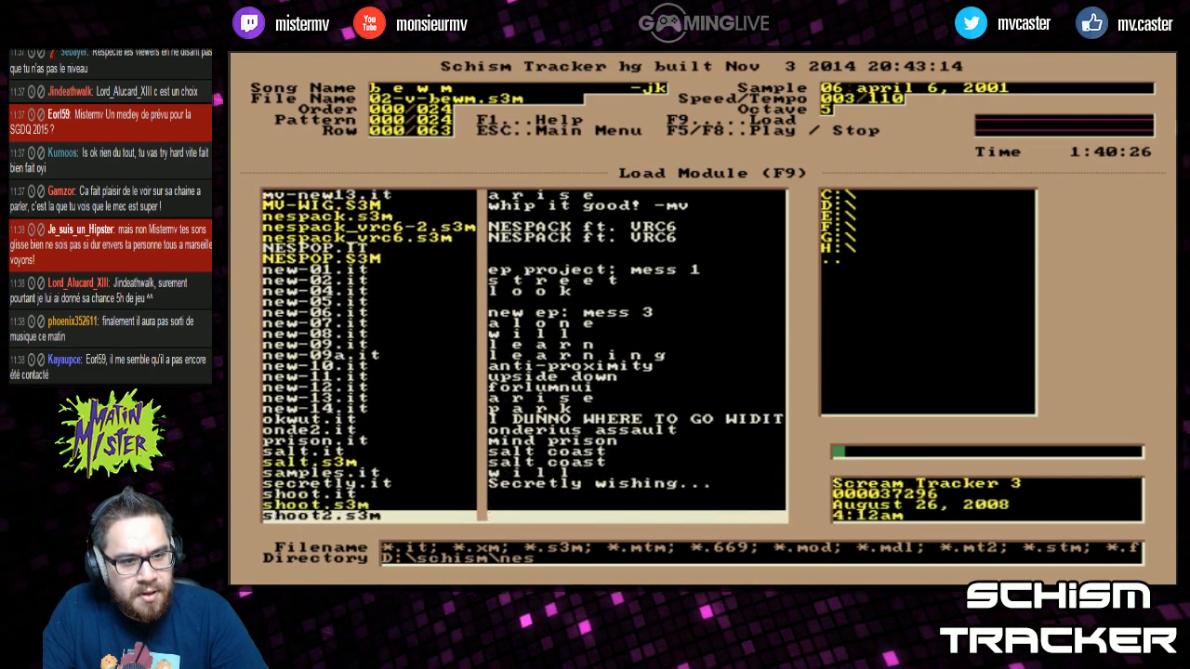
Search back up the module list to new-13.it and on down to the try.s3m entry near its end
key("Up")
key("Up")
key("Up")
key("Up")
key("Up")
key("Up")
key("Up")
key("Up")
key("Up")
key("Up")
key("Up")
key("Up")
key("Up")
key("Up")
key("Down")
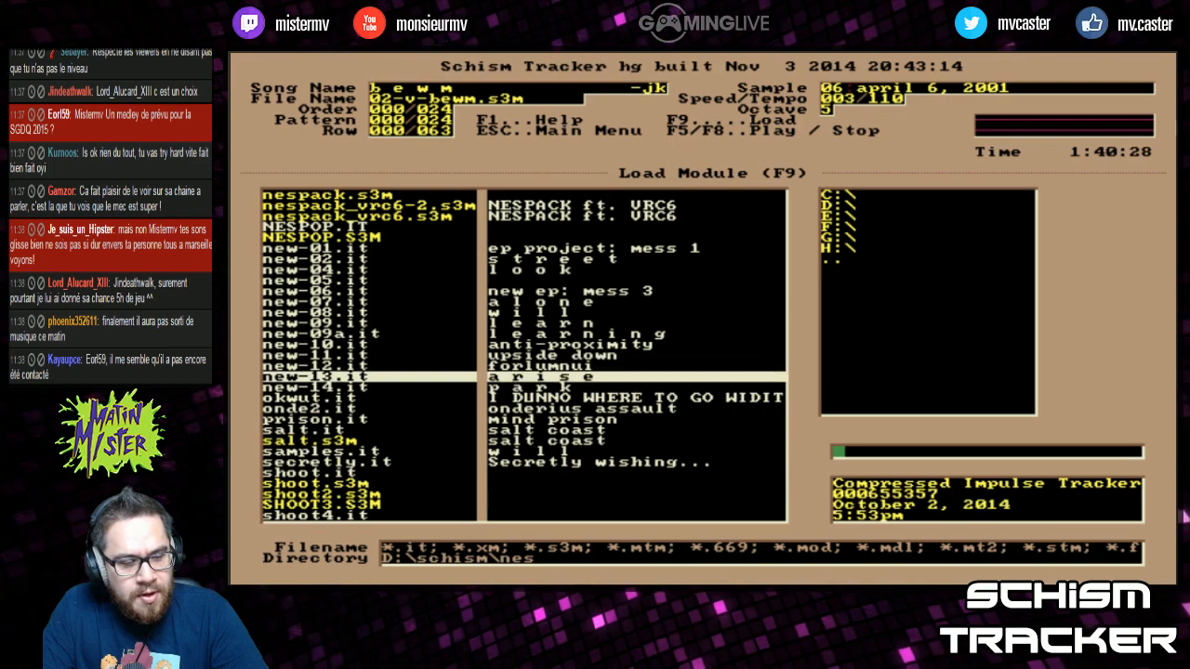
key("Down")
key("Down")
key("Down")
key("Down")
key("Down")
key("Down")
key("Down")
key("Down")
key("Down")
key("Down")
key("Down")
key("Down")
key("Down")
key("Down")
key("Down")
key("Down")
key("Down")
key("Down")
key("Down")
key("Down")
key("Up")
key("Up")
key("Up")
key("Up")
key("Up")
key("Up")
key("Up")
key("Up")
key("Up")
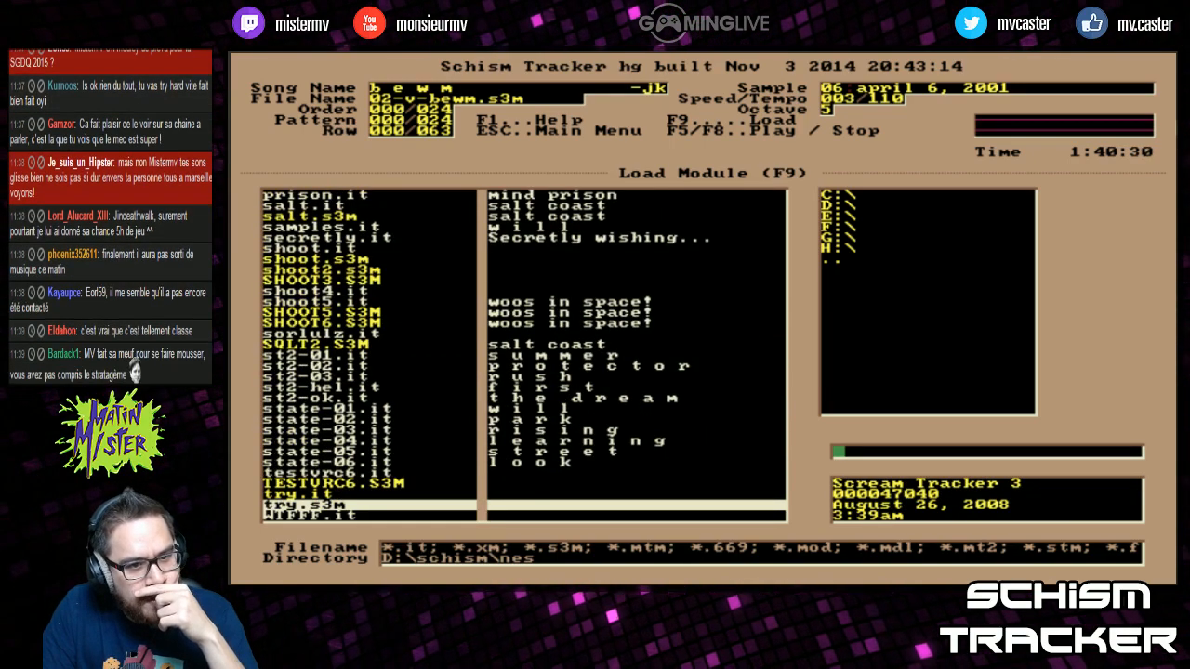
Look through the st2, shoot and state modules between try.s3m and shoot4.it in the module list
key("Up")
key("Up")
key("Up")
key("Up")
key("Up")
key("Up")
key("Down")
key("Down")
key("Down")
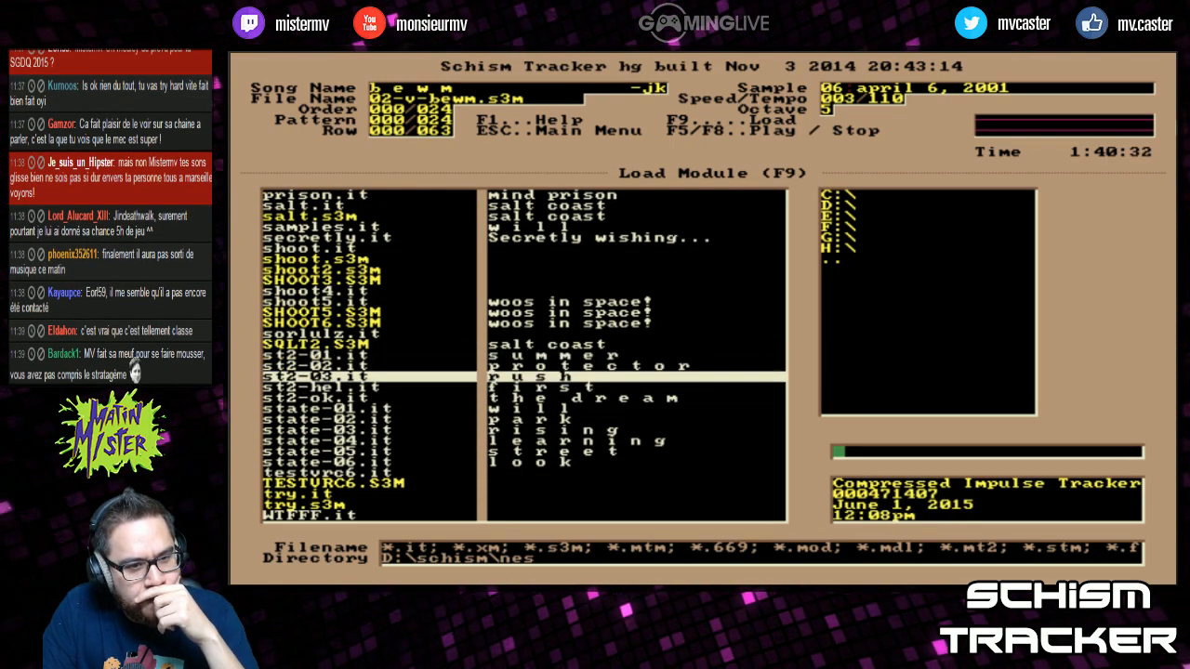
key("Down")
key("Up")
key("Up")
key("Up")
key("Up")
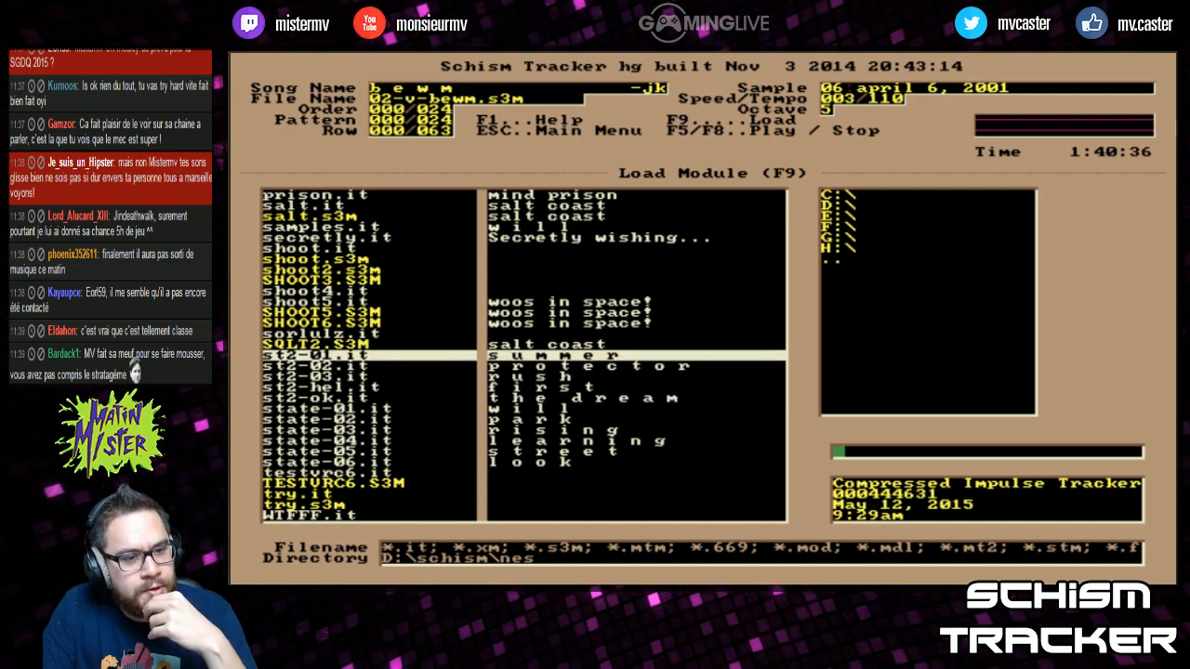
key("Up")
key("Up")
key("Up")
key("Up")
key("Up")
key("Up")
key("Up")
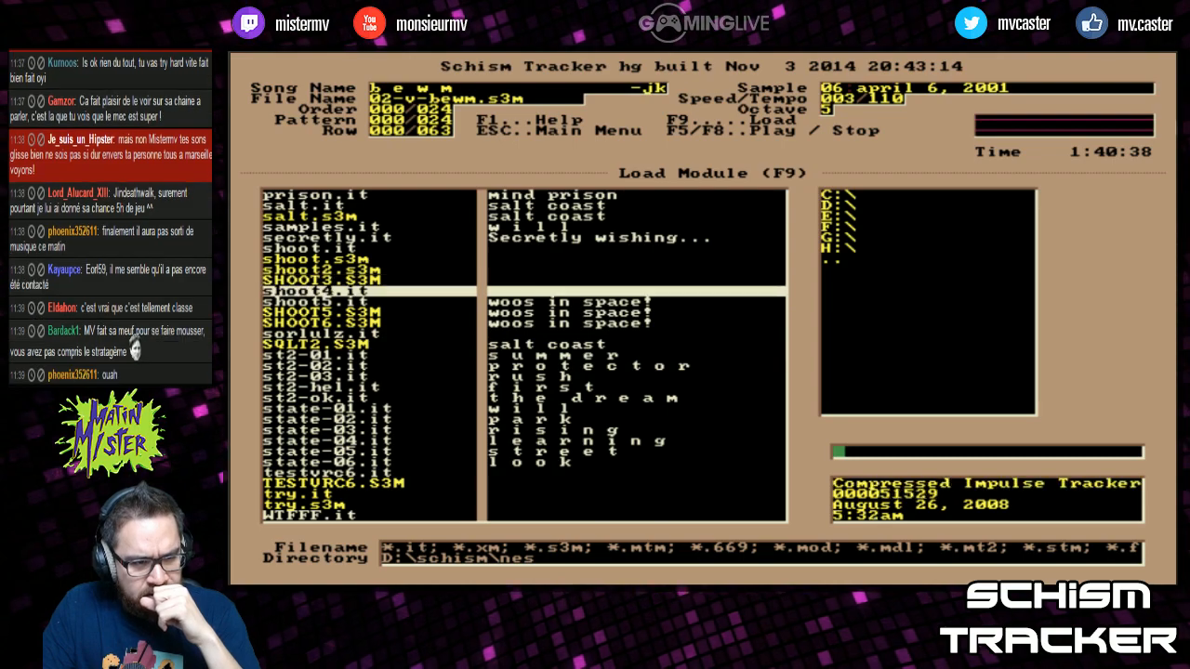
key("Down")
key("Down")
key("Down")
key("Down")
key("Down")
key("Down")
key("Down")
key("Down")
key("Down")
key("Down")
key("Down")
key("Down")
key("Down")
key("Down")
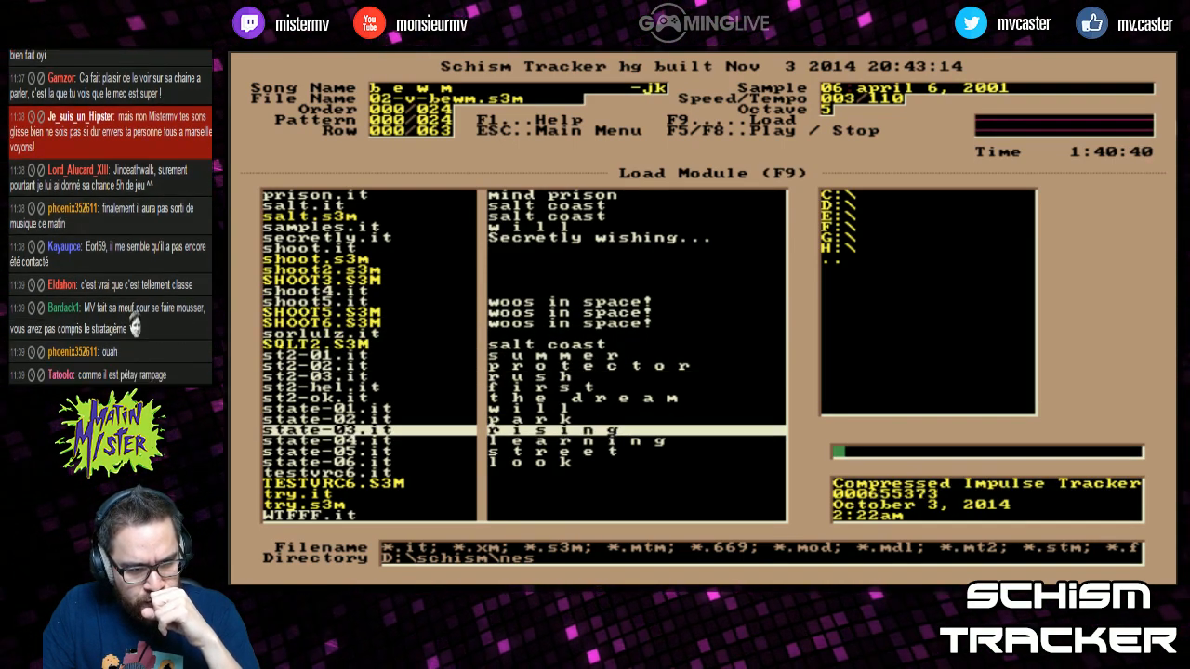
key("Down")
key("Up")
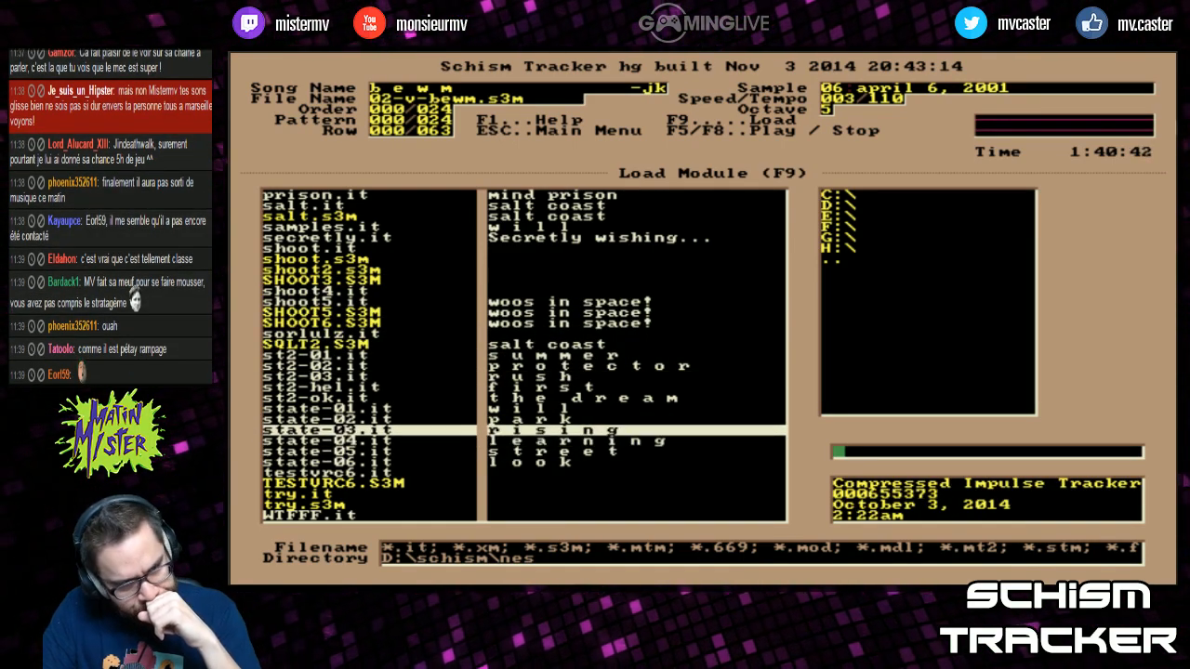
Search back up to new-12.it, return to state-03.it and load that module
key("Up")
key("Up")
key("Up")
key("Up")
key("Up")
key("Up")
key("Up")
key("Up")
key("Up")
key("Up")
key("Up")
key("Up")
key("Up")
key("Up")
key("Up")
key("Up")
key("Up")
key("Up")
key("Up")
key("Up")
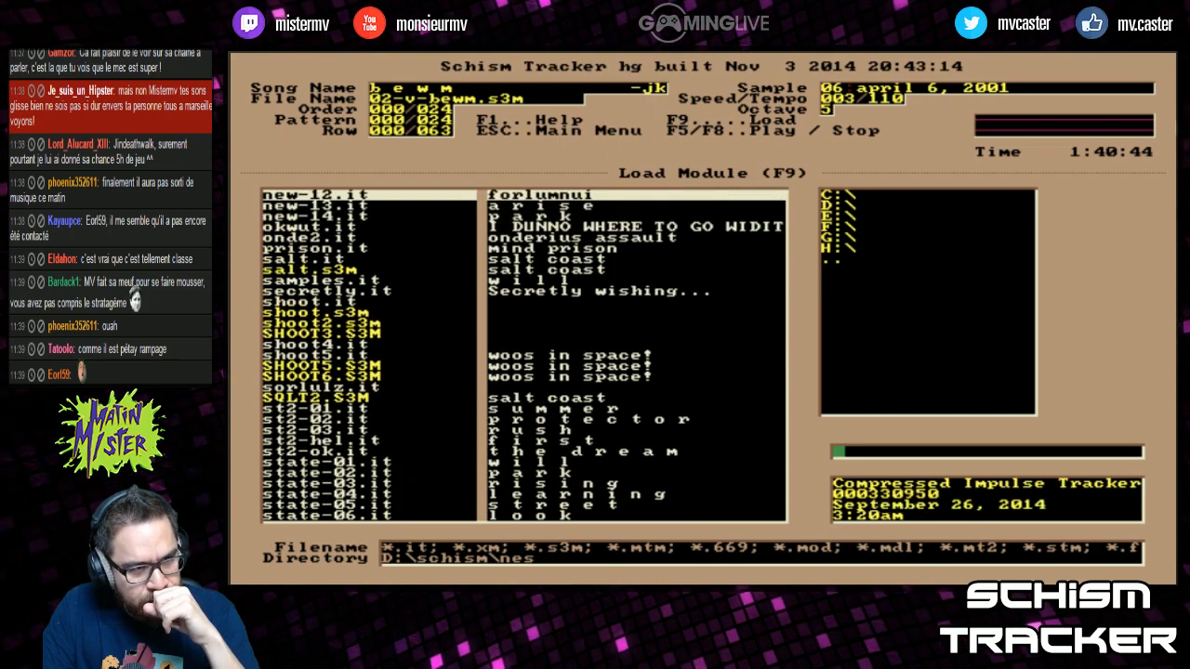
key("Down")
key("Down")
key("Down")
key("Down")
key("Down")
key("Down")
key("Down")
key("Down")
key("Down")
key("Down")
key("Down")
key("Down")
key("Down")
key("Down")
key("Down")
key("Down")
key("Down")
key("Down")
key("Down")
key("Down")
key("Up")
key("Up")
key("Up")
key("Up")
key("Up")
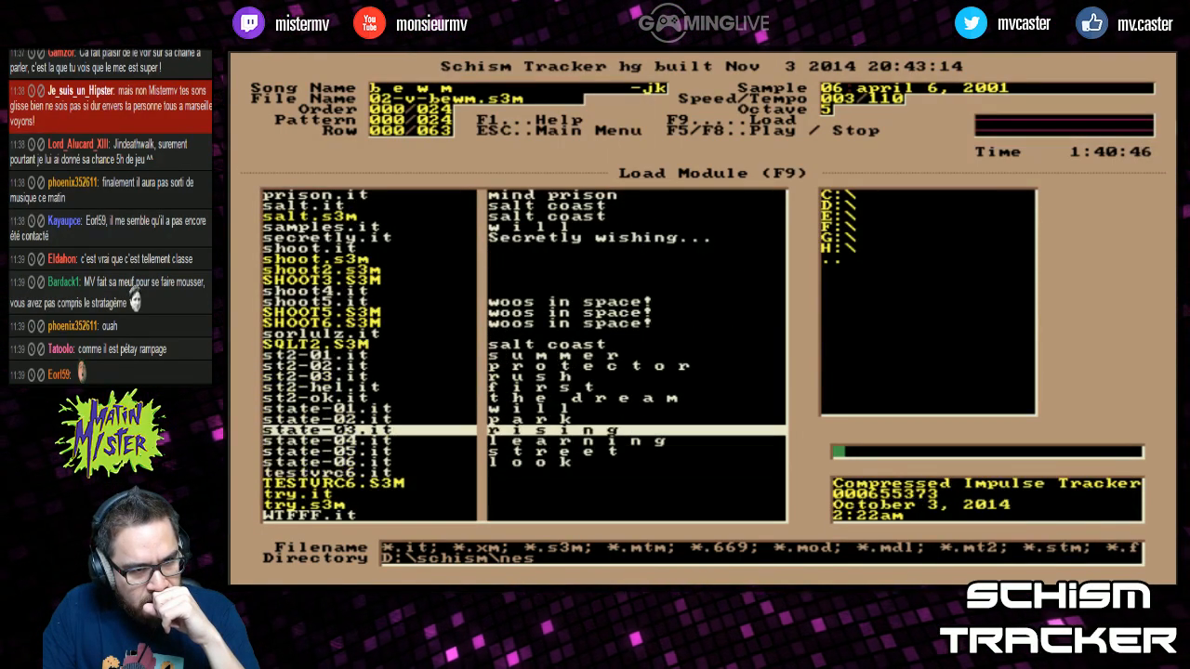
key("Down")
key("Up")
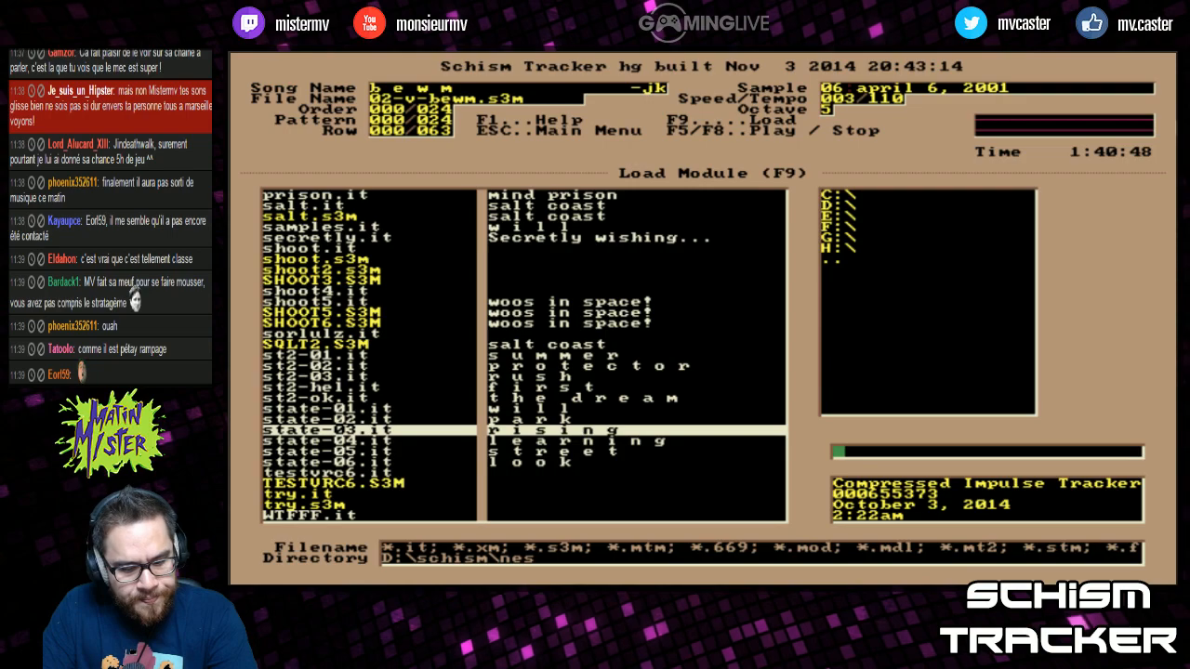
key("Return")
Check the sample list, instrument list and pattern editor of state-03.it, and play the song with its playback information shown
key("F3")
key("F4")
key("F3")
key("F2")
key("F3")
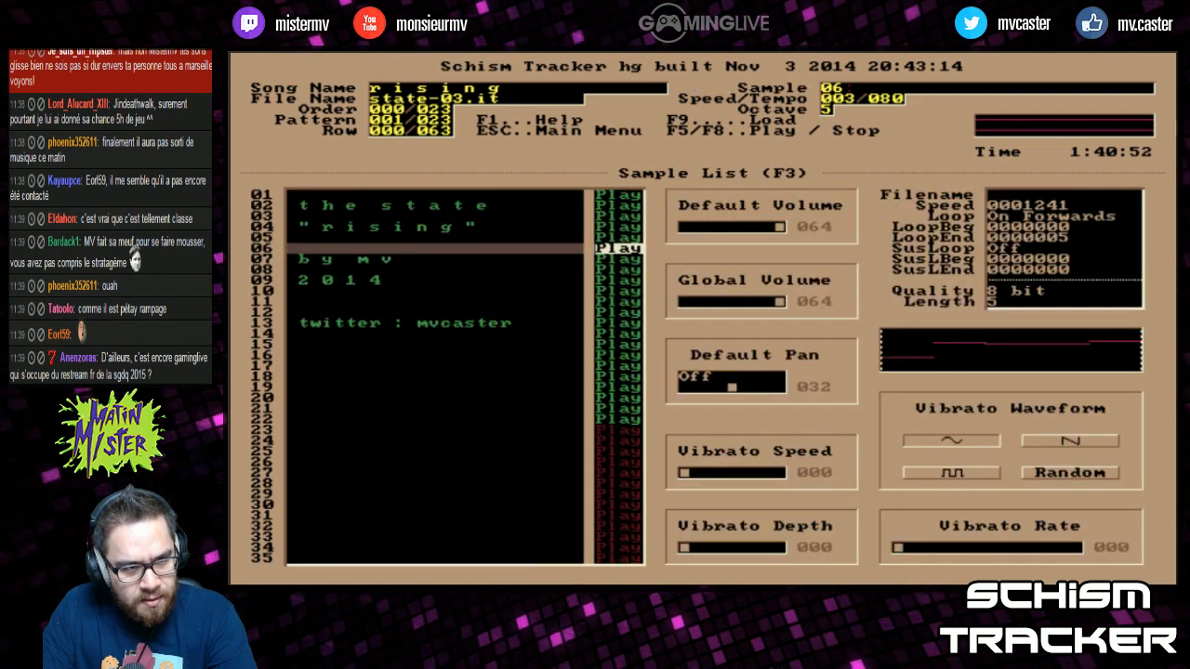
key("F2")
key("F5")
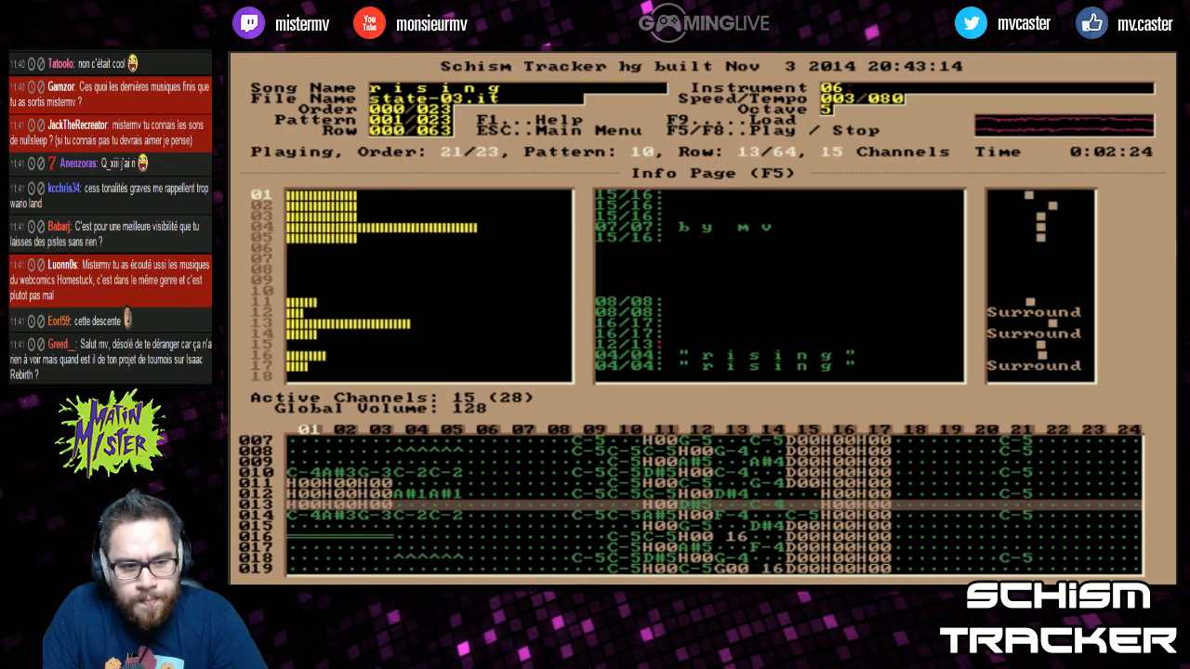
Look at the modules following state-03.it down to testvrc6.it, and return to the playback information page while the song plays
key("F9")
key("Down")
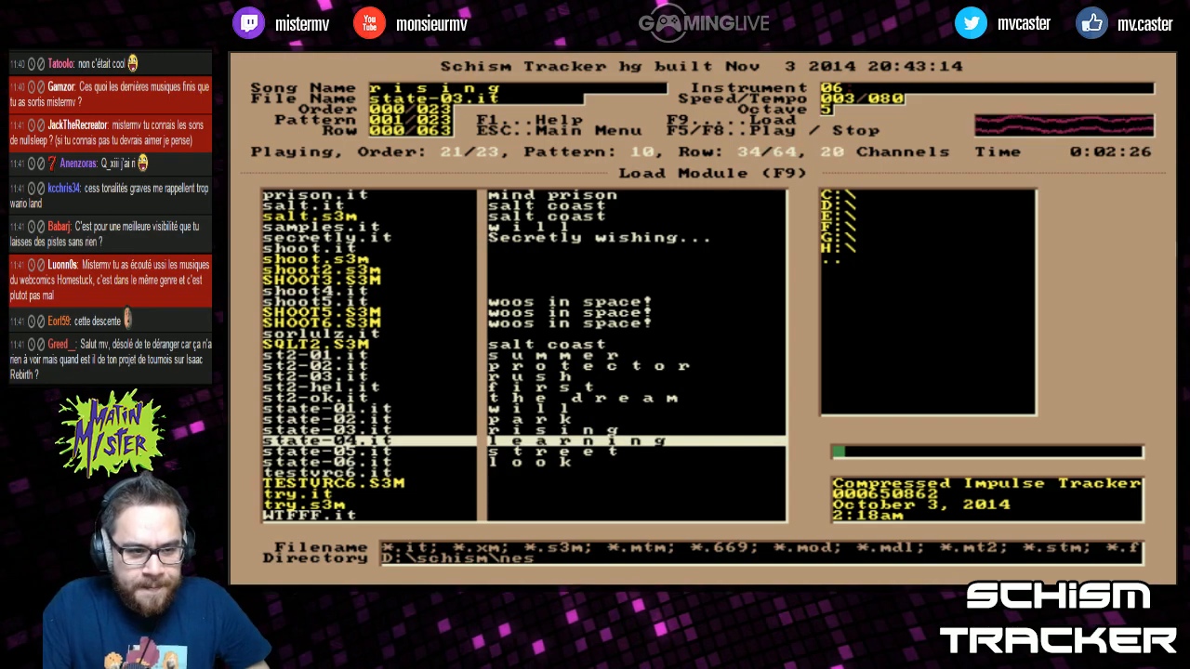
key("Down")
key("Down")
key("Down")
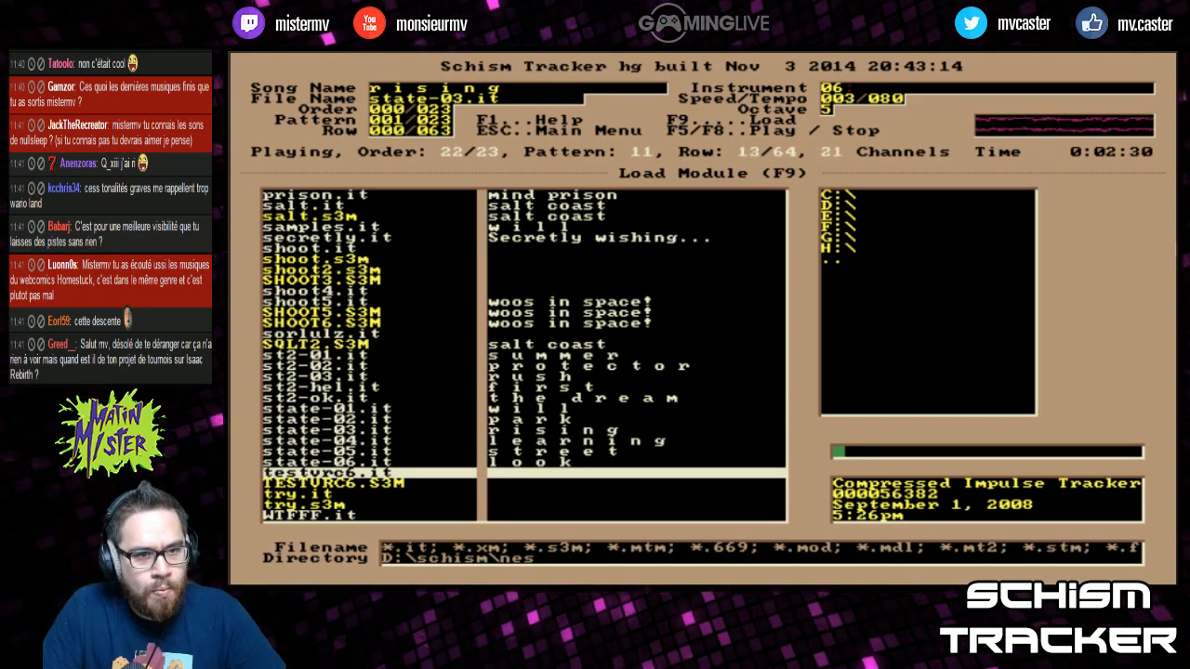
key("F3")
key("F5")
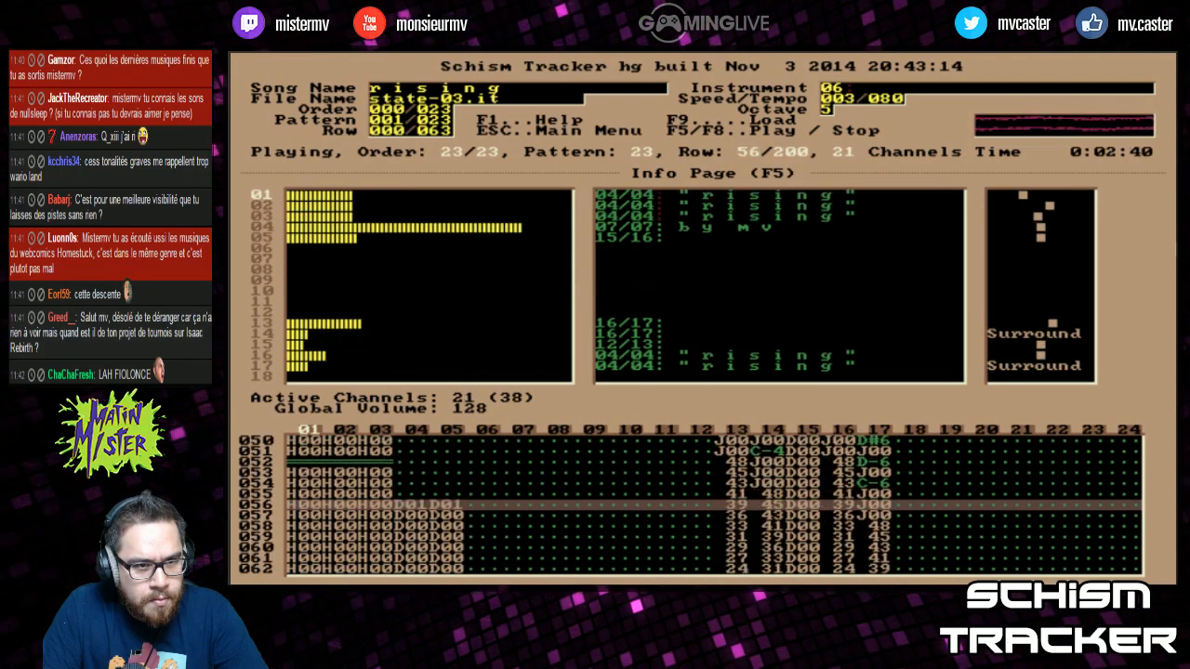
View the sample and instrument lists of state-03.it and stop the playback
key("F3")
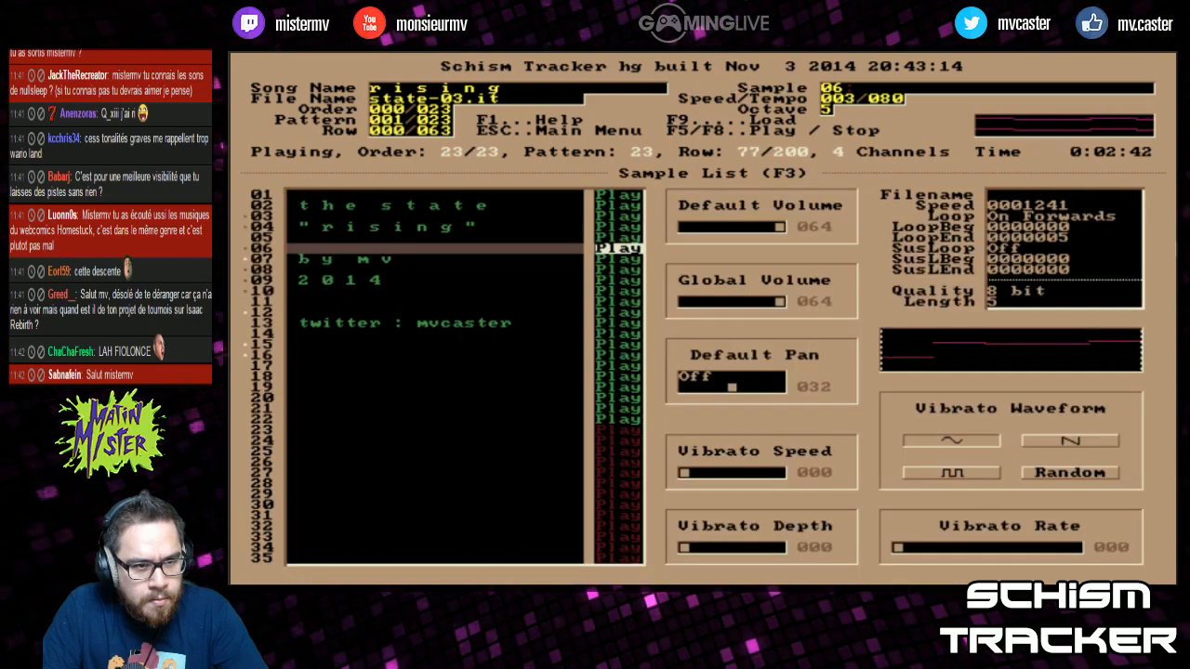
key("F4")
key("F8")
Find new-13.it further up the module list in D:\schism\nes and load it
key("F9")
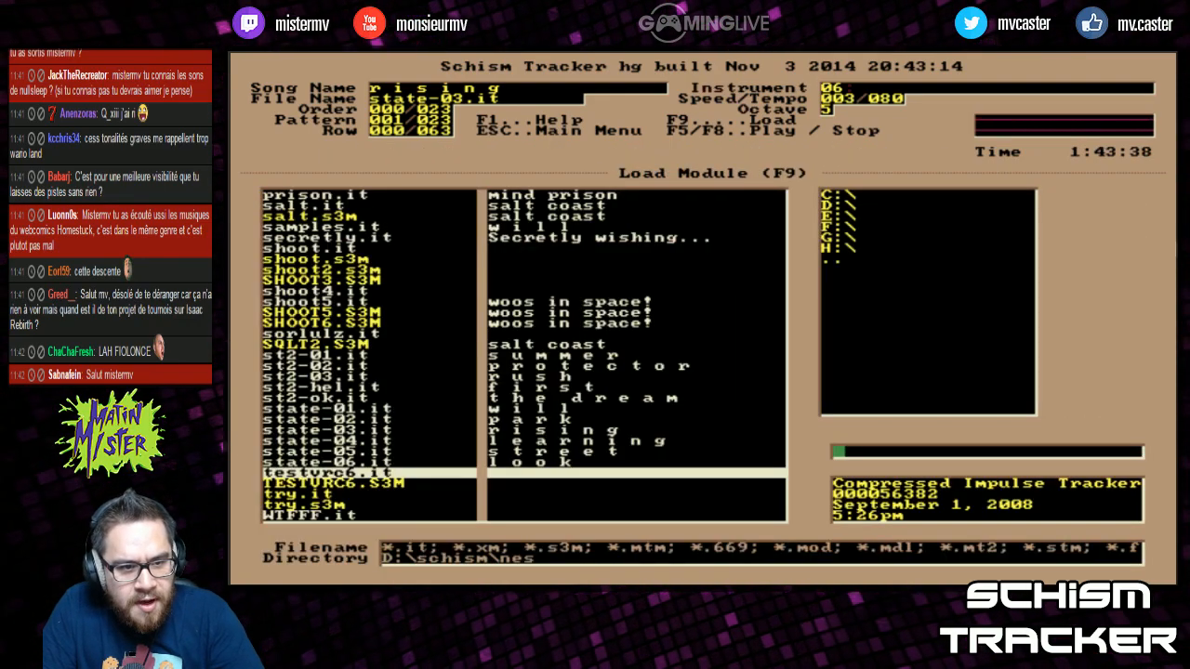
key("Page_Up")
key("Up")
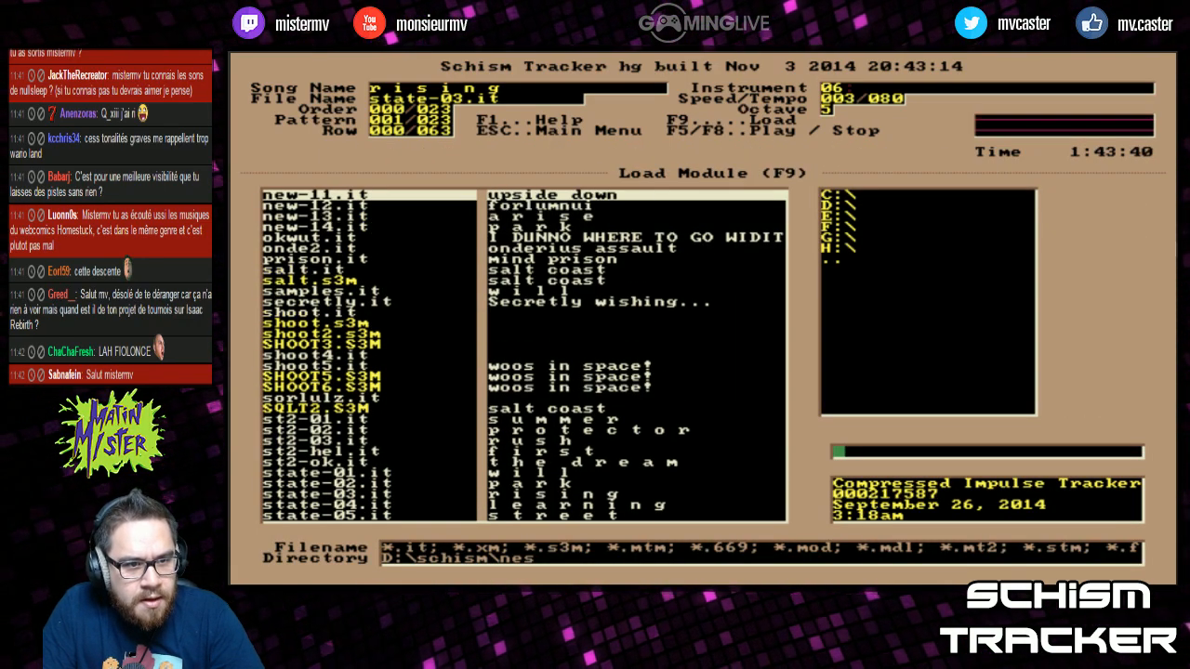
key("Page_Up")
key("Page_Up")
key("Down")
key("Down")
key("Down")
key("Down")
key("Down")
key("Down")
key("Down")
key("Down")
key("Down")
key("Down")
key("Down")
key("Down")
key("Down")
key("Down")
key("Down")
key("Down")
key("Down")
key("Down")
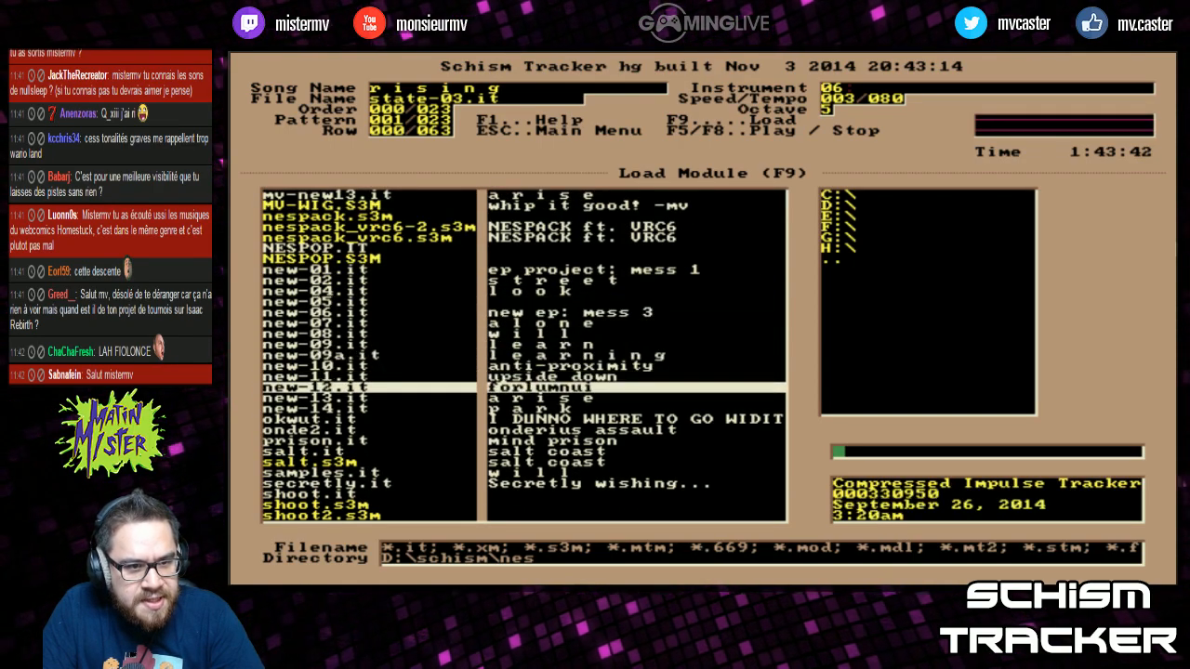
key("Down")
key("Return")
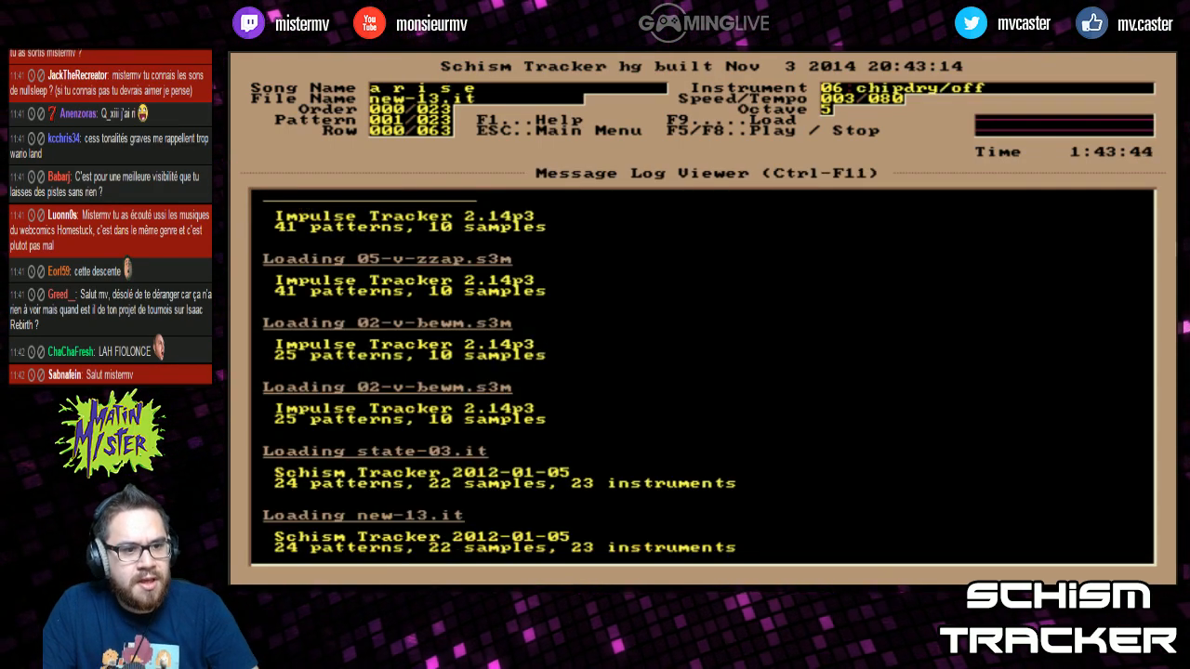
Audition the instruments of new-13.it down to chip no NNA 2 in the instrument list, and stop the playback
key("F4")
key("F5")
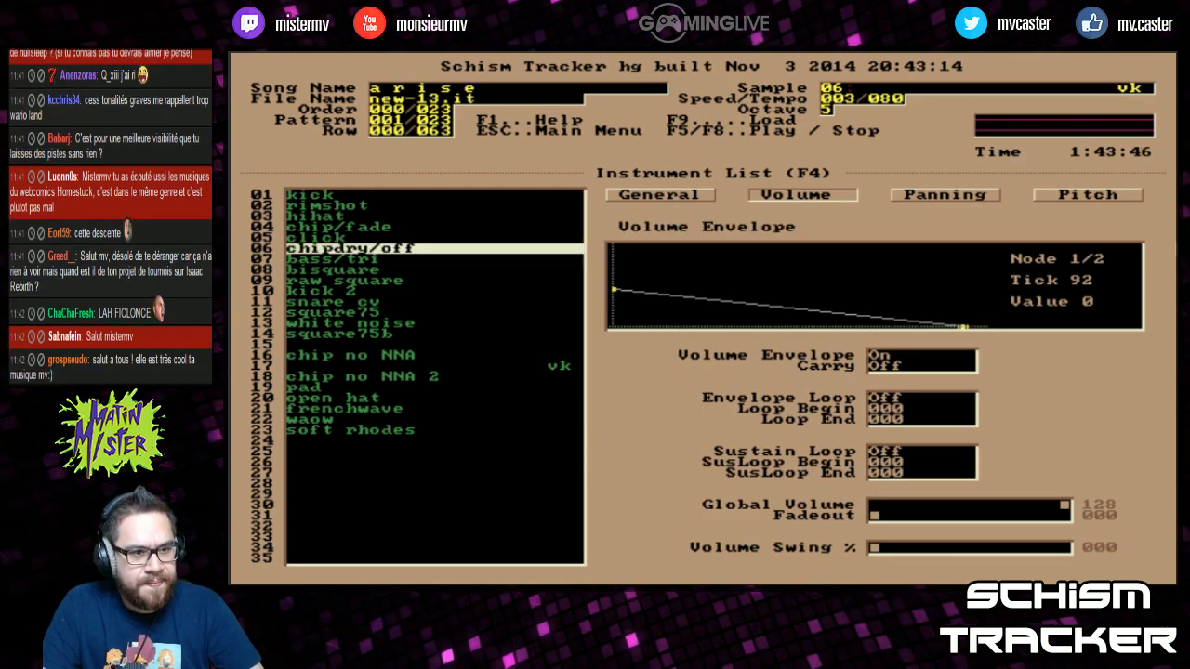
key("Up")
key("Up")
key("Down")
key("Down")
key("Down")
key("Down")
key("Down")
key("Down")
key("Down")
key("Down")
key("Down")
key("Down")
key("Down")
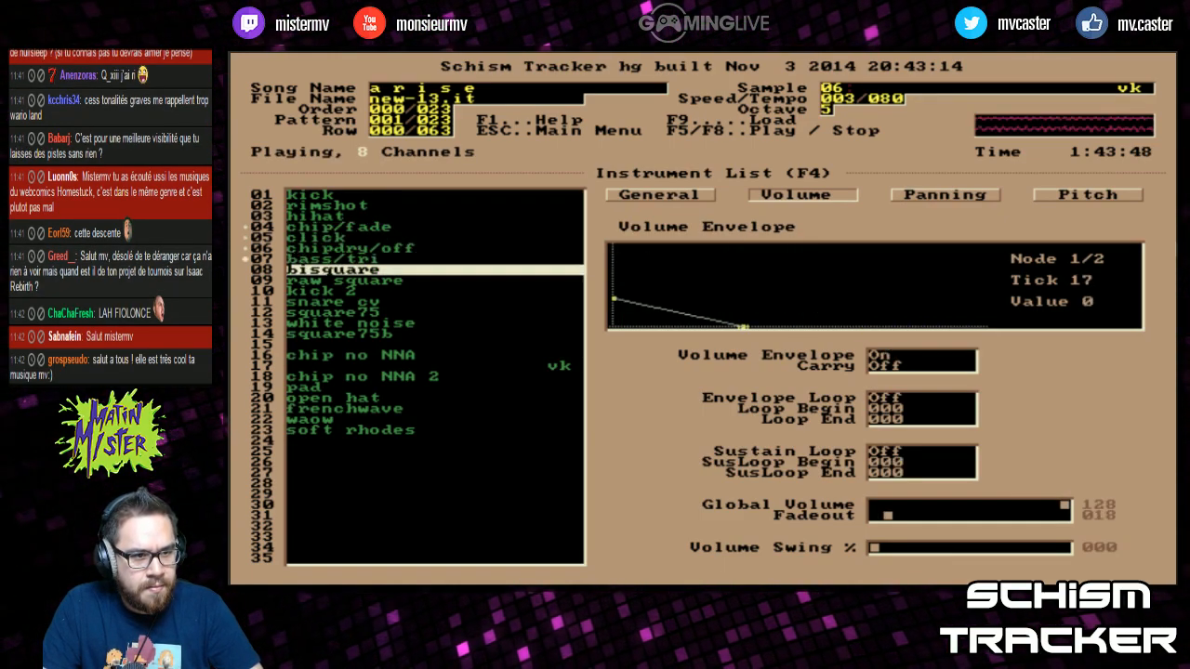
key("Down")
key("Down")
key("Down")
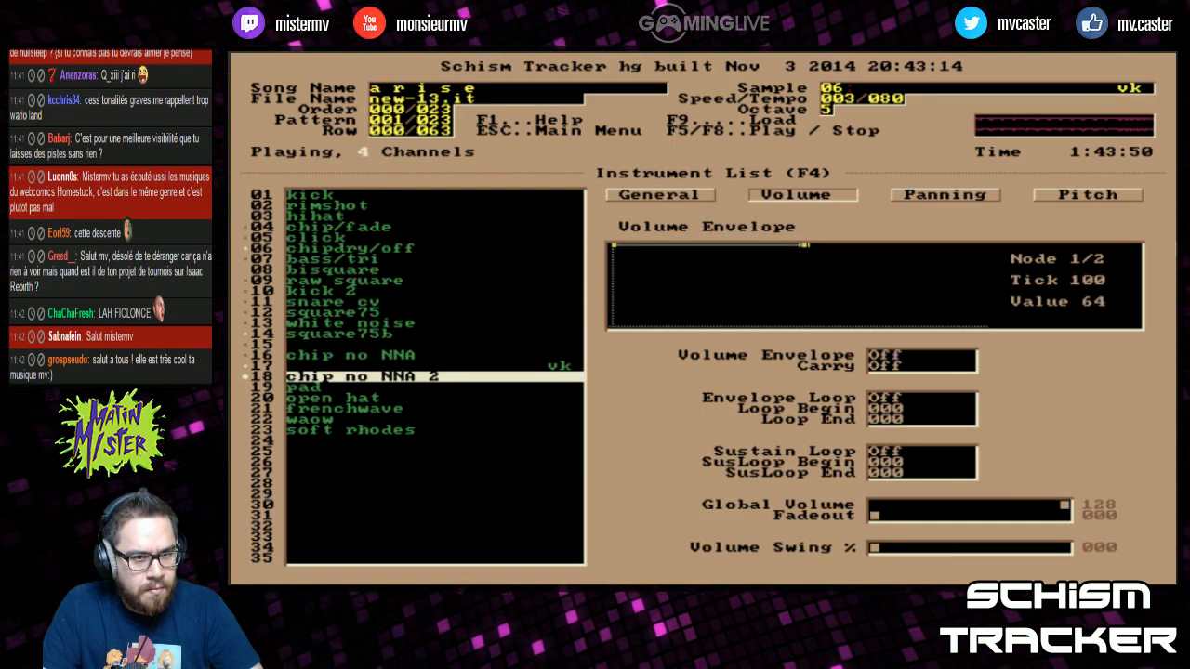
key("F8")
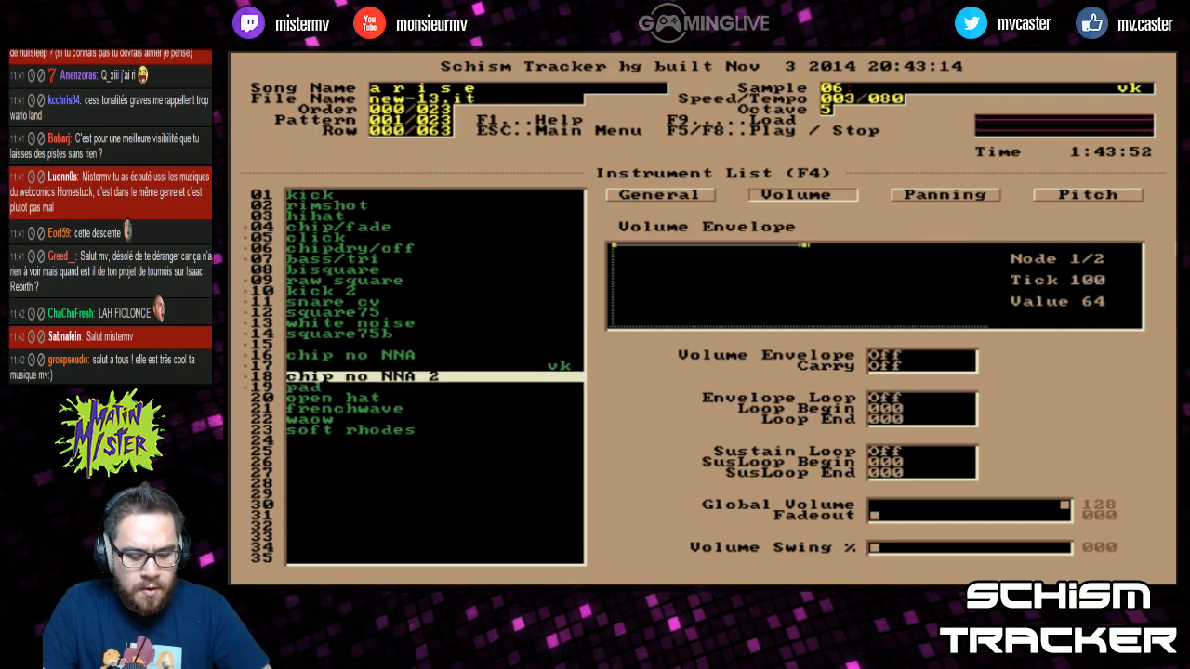
Start a new song that clears the patterns and order list but keeps the samples and instruments
key("ctrl+n")
key("Up")
key("Up")
key("Down")
key("Down")
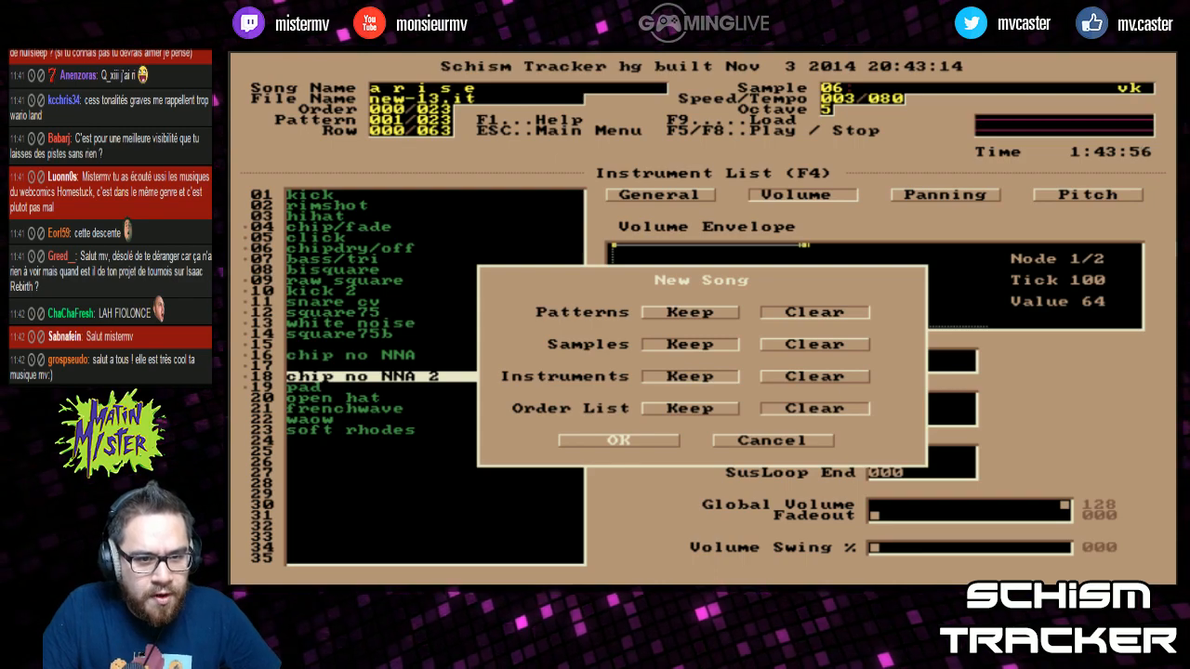
key("Return")
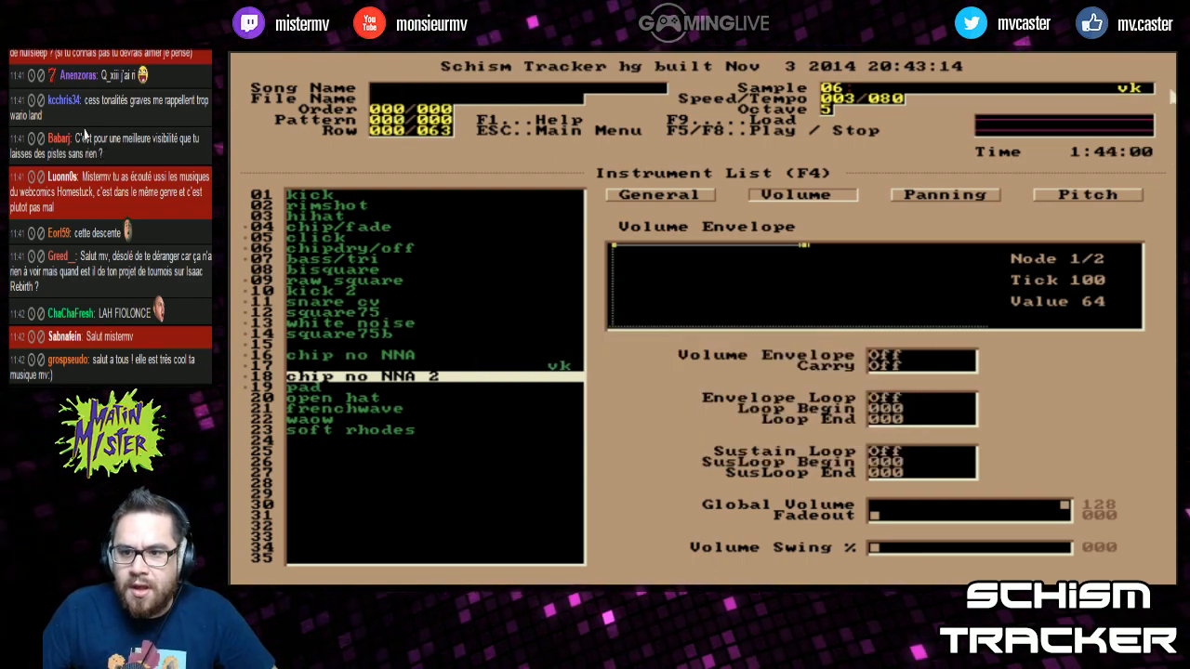
Read back through the earlier chat messages and return to the recent ones
scroll(144, 194, "up", 3)
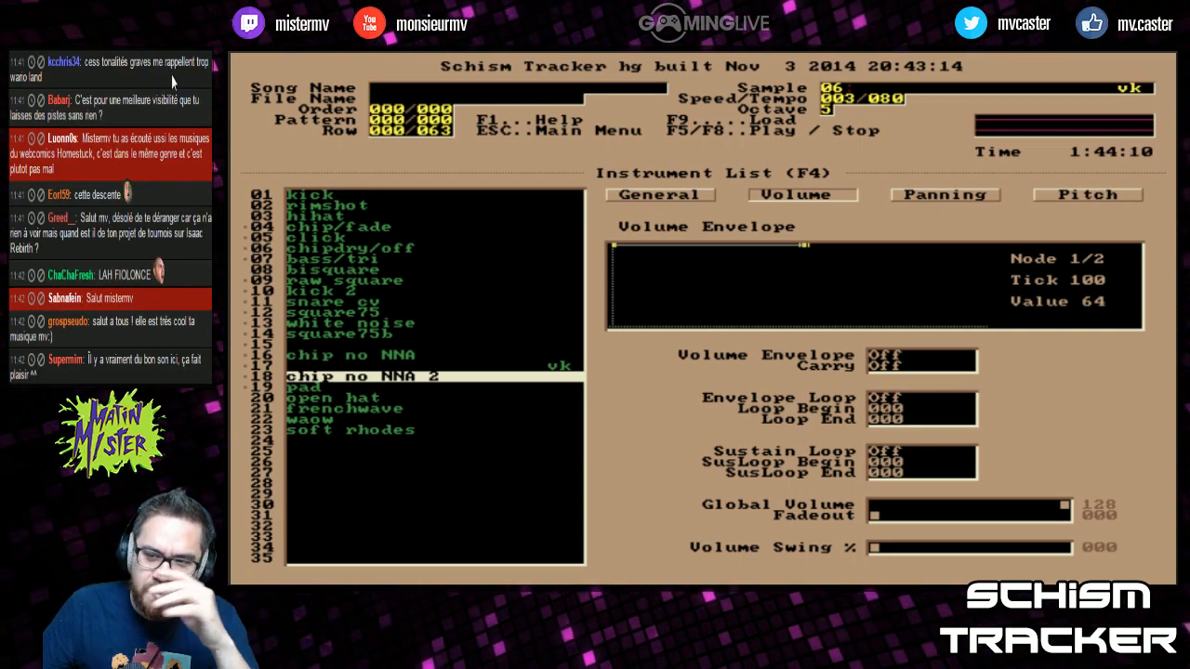
scroll(158, 102, "up", 5)
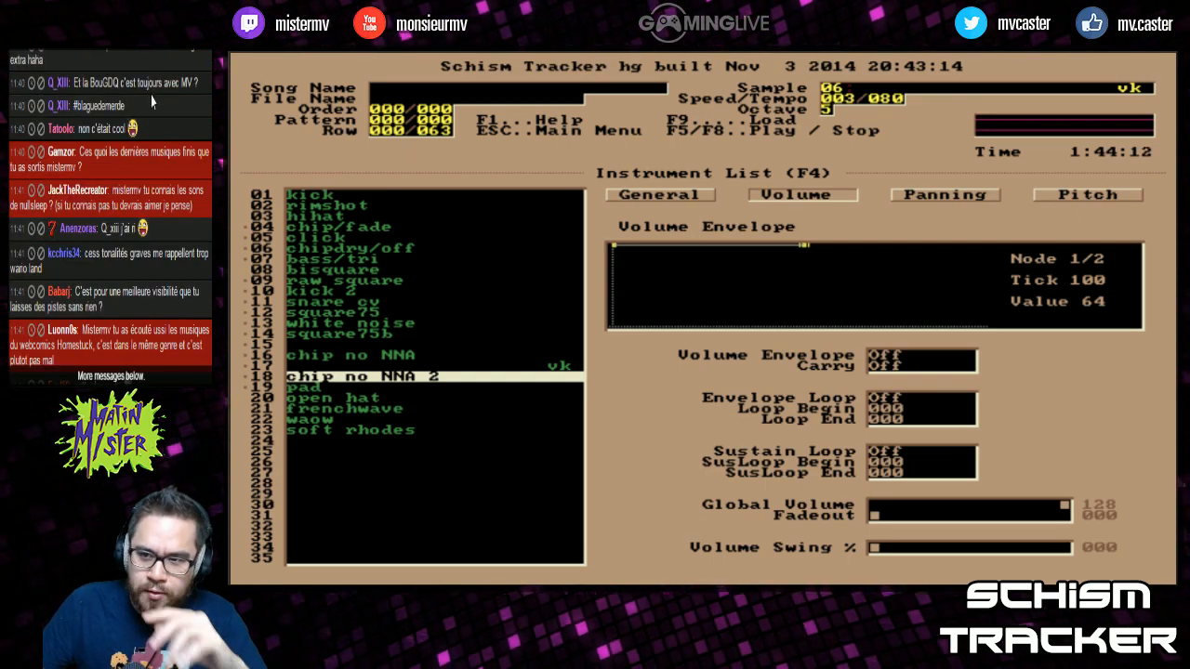
scroll(153, 103, "down", 5)
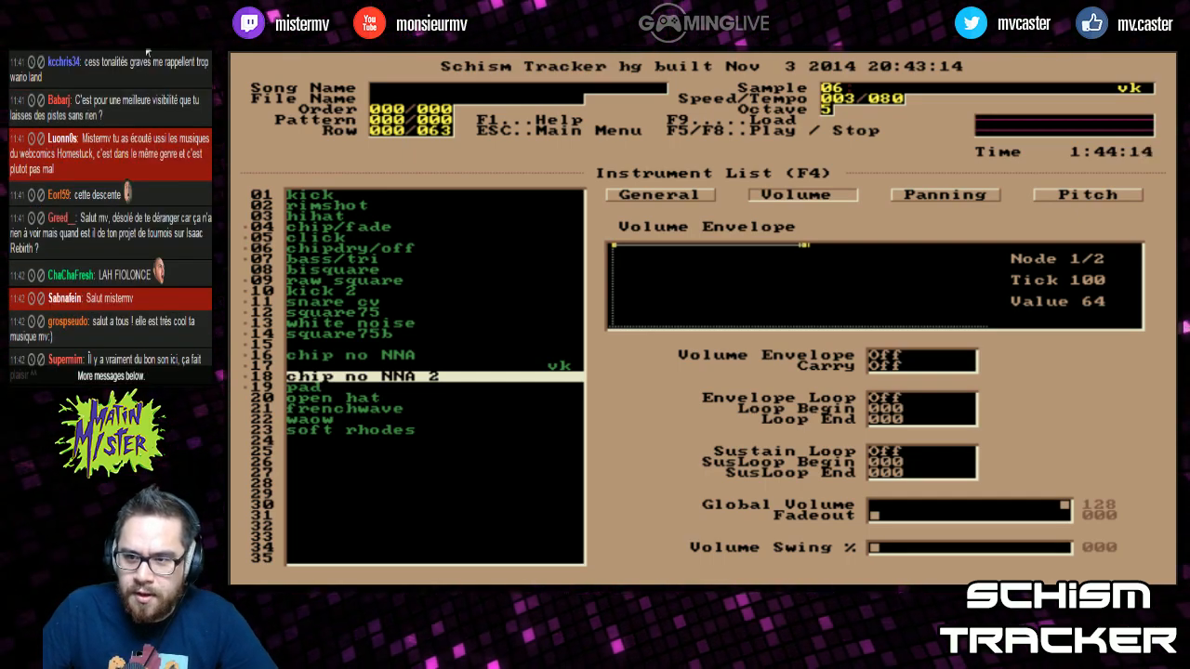